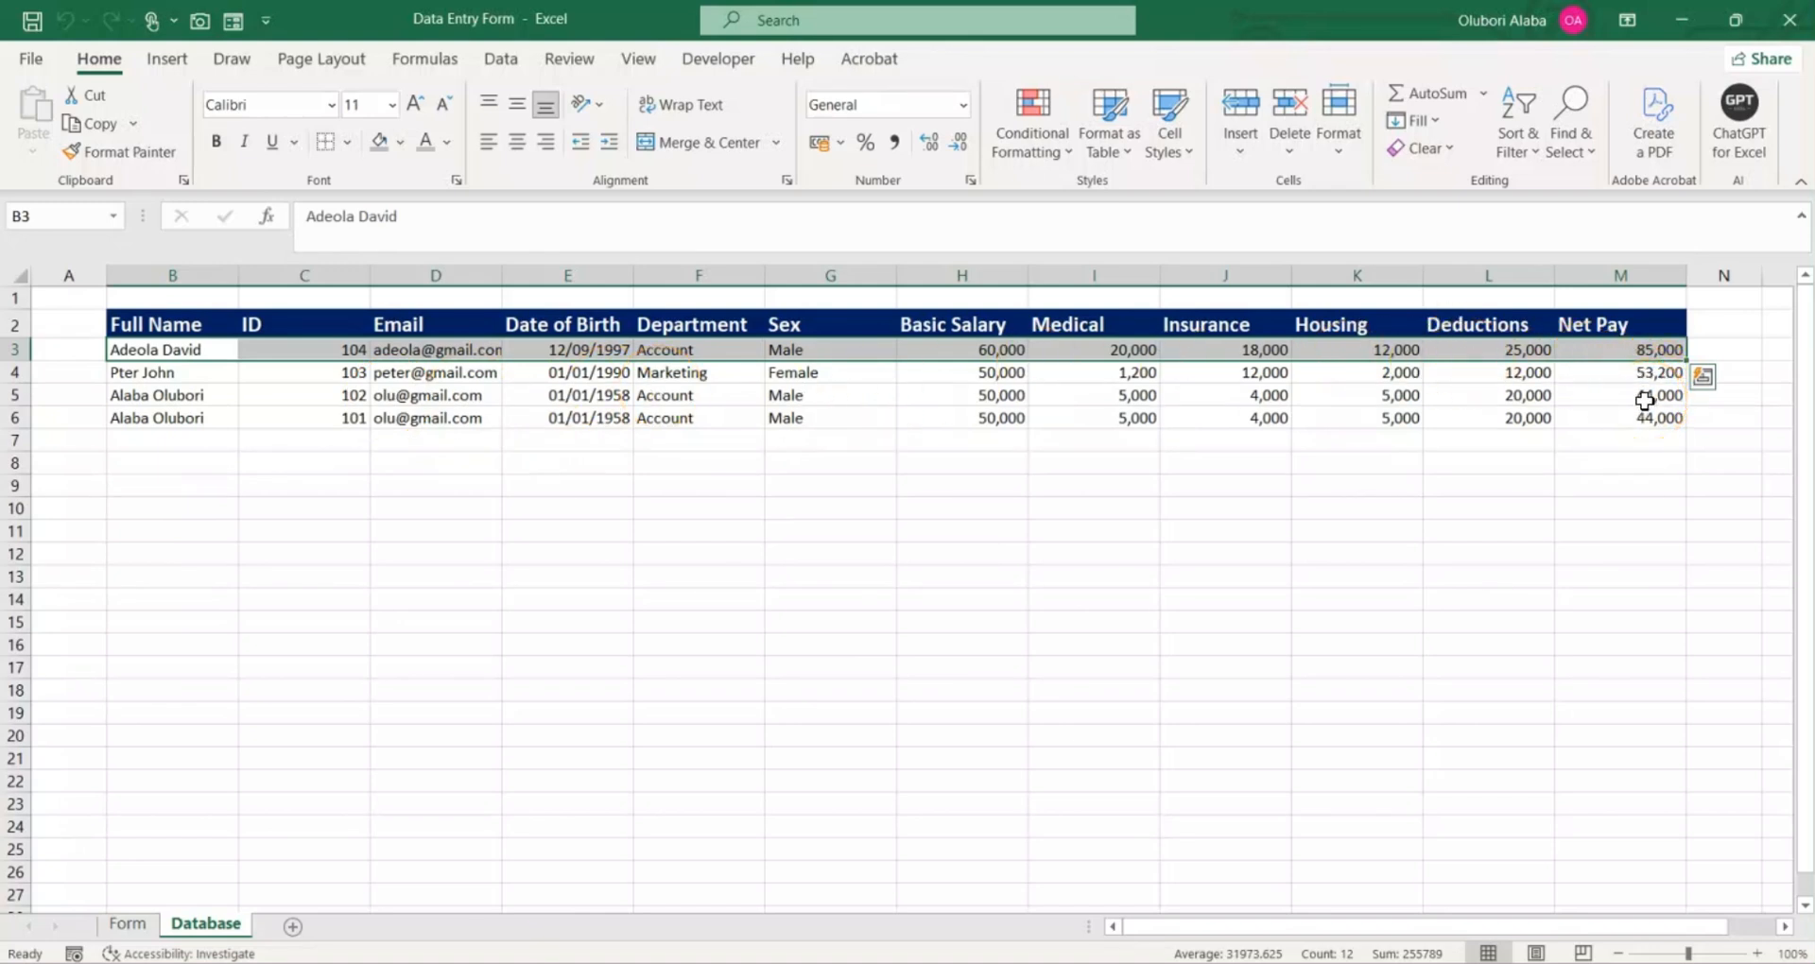
Step: Clear all entries from the Employees Data Entry Form on the Form sheet
click(123, 926)
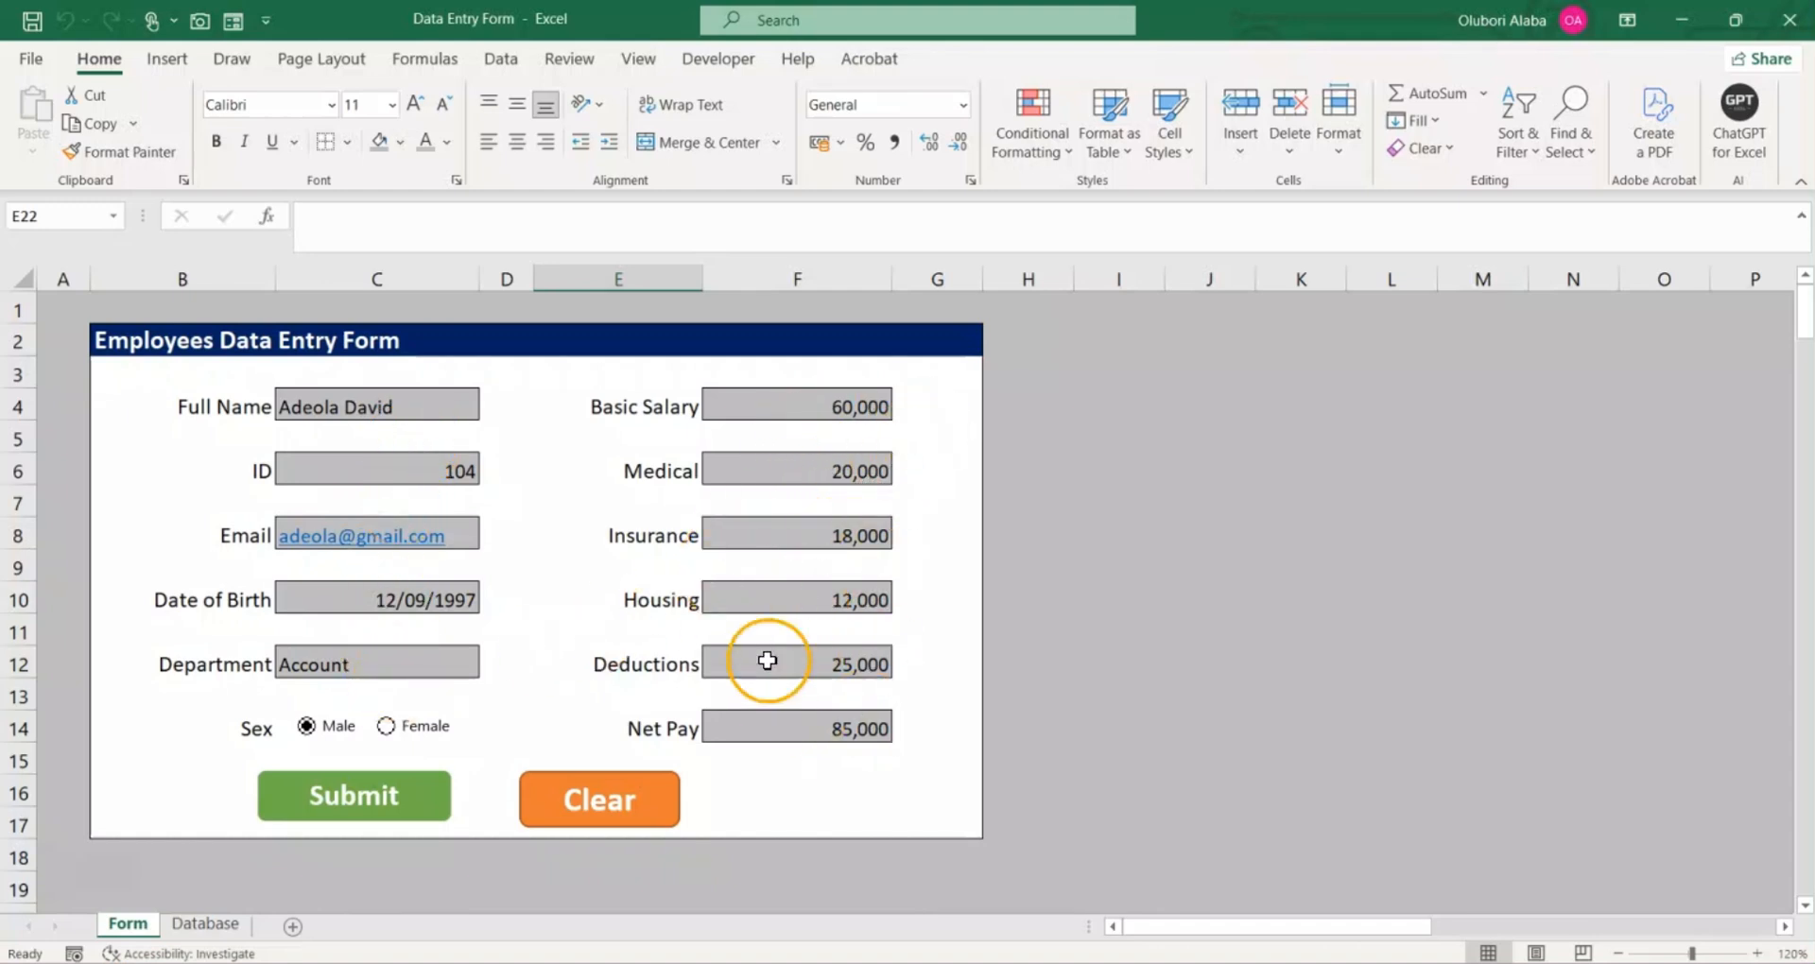
click(612, 804)
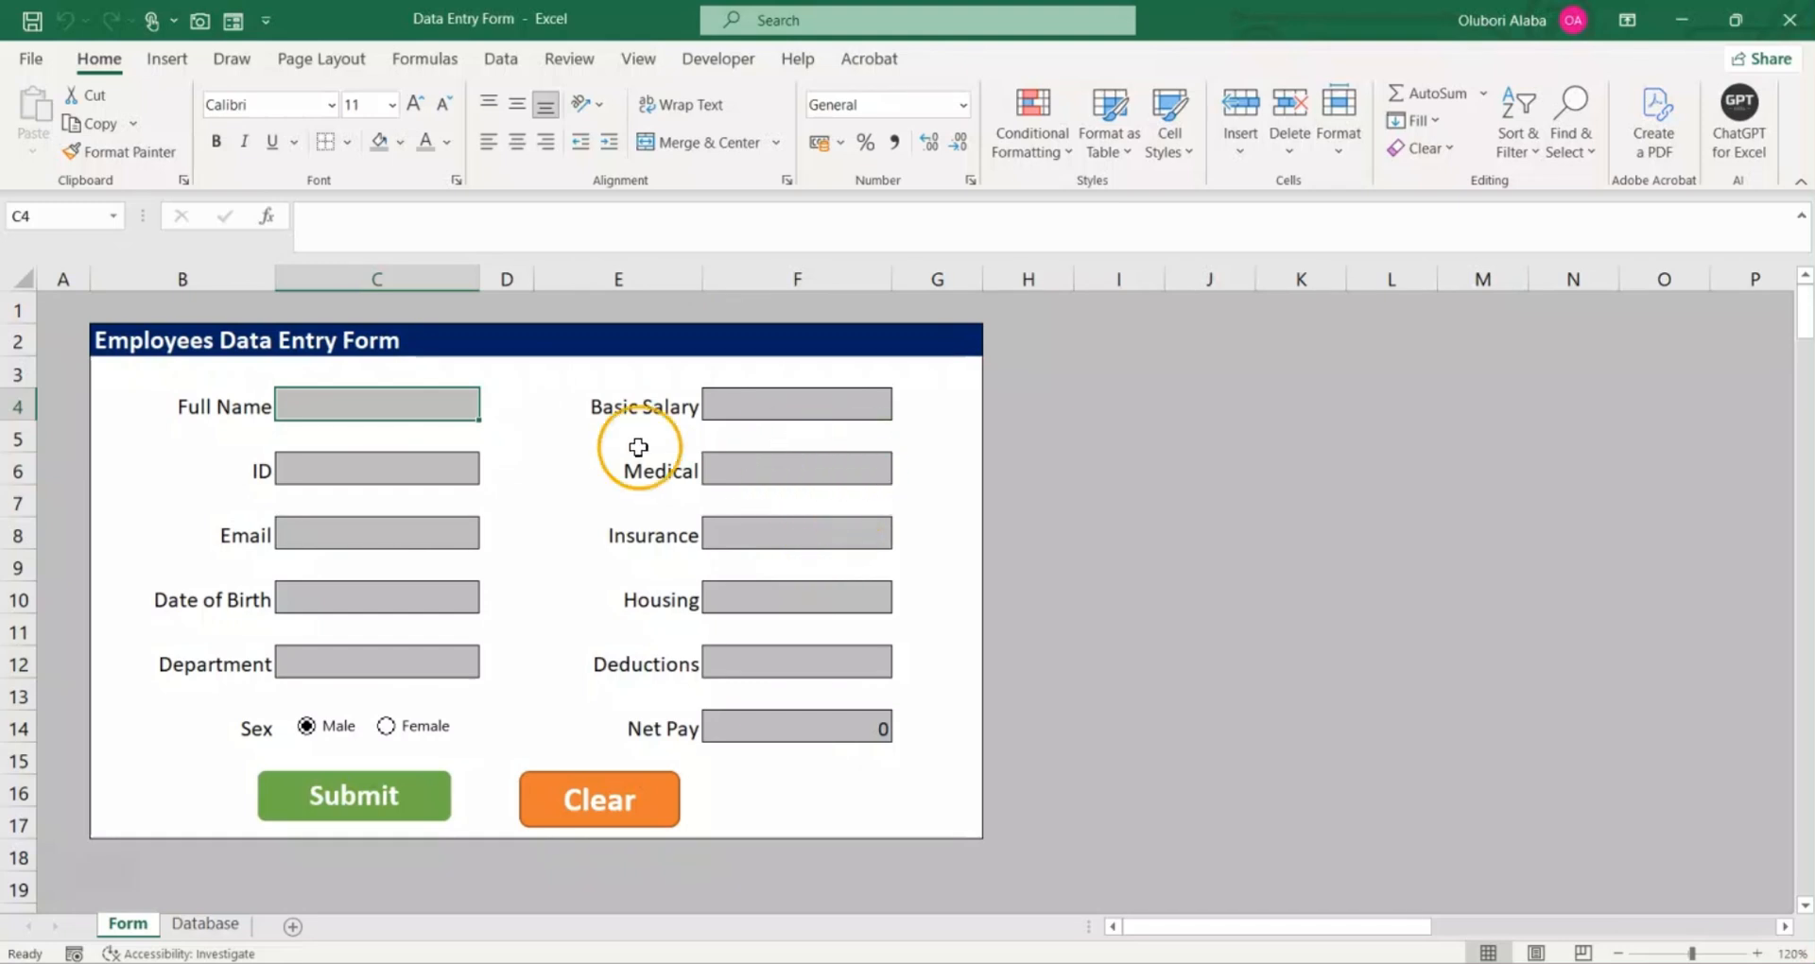
scroll(553, 560, down, 2)
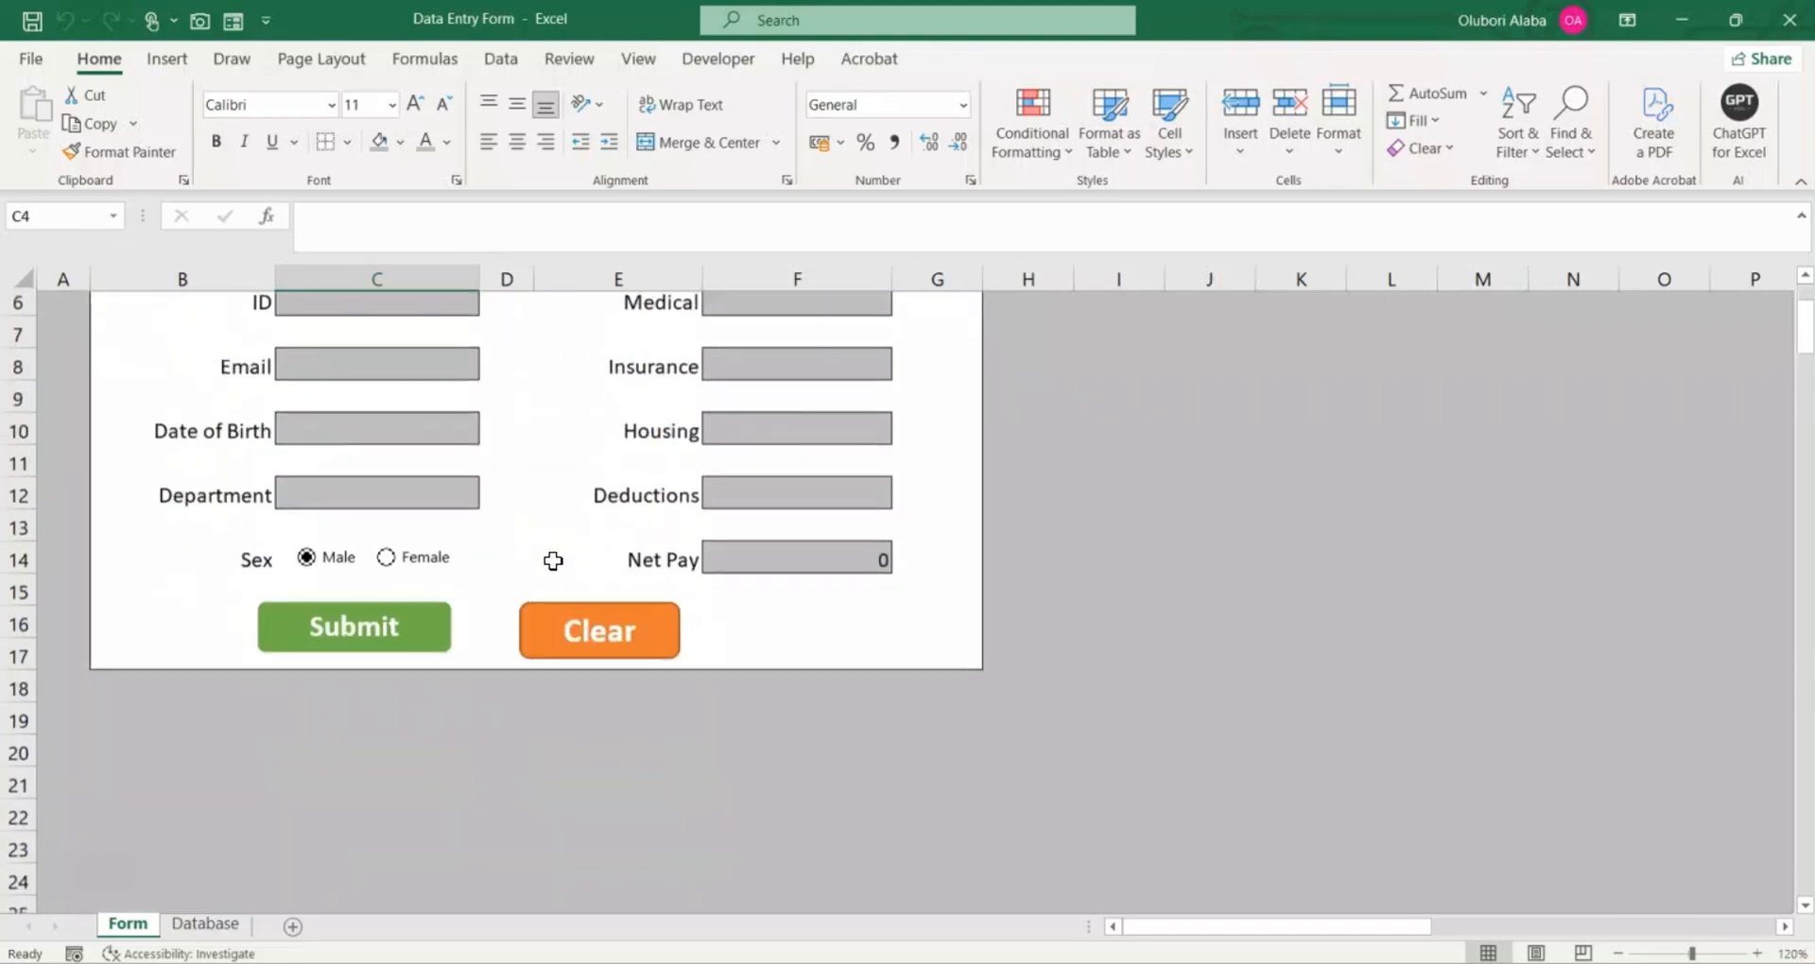
scroll(553, 561, up, 2)
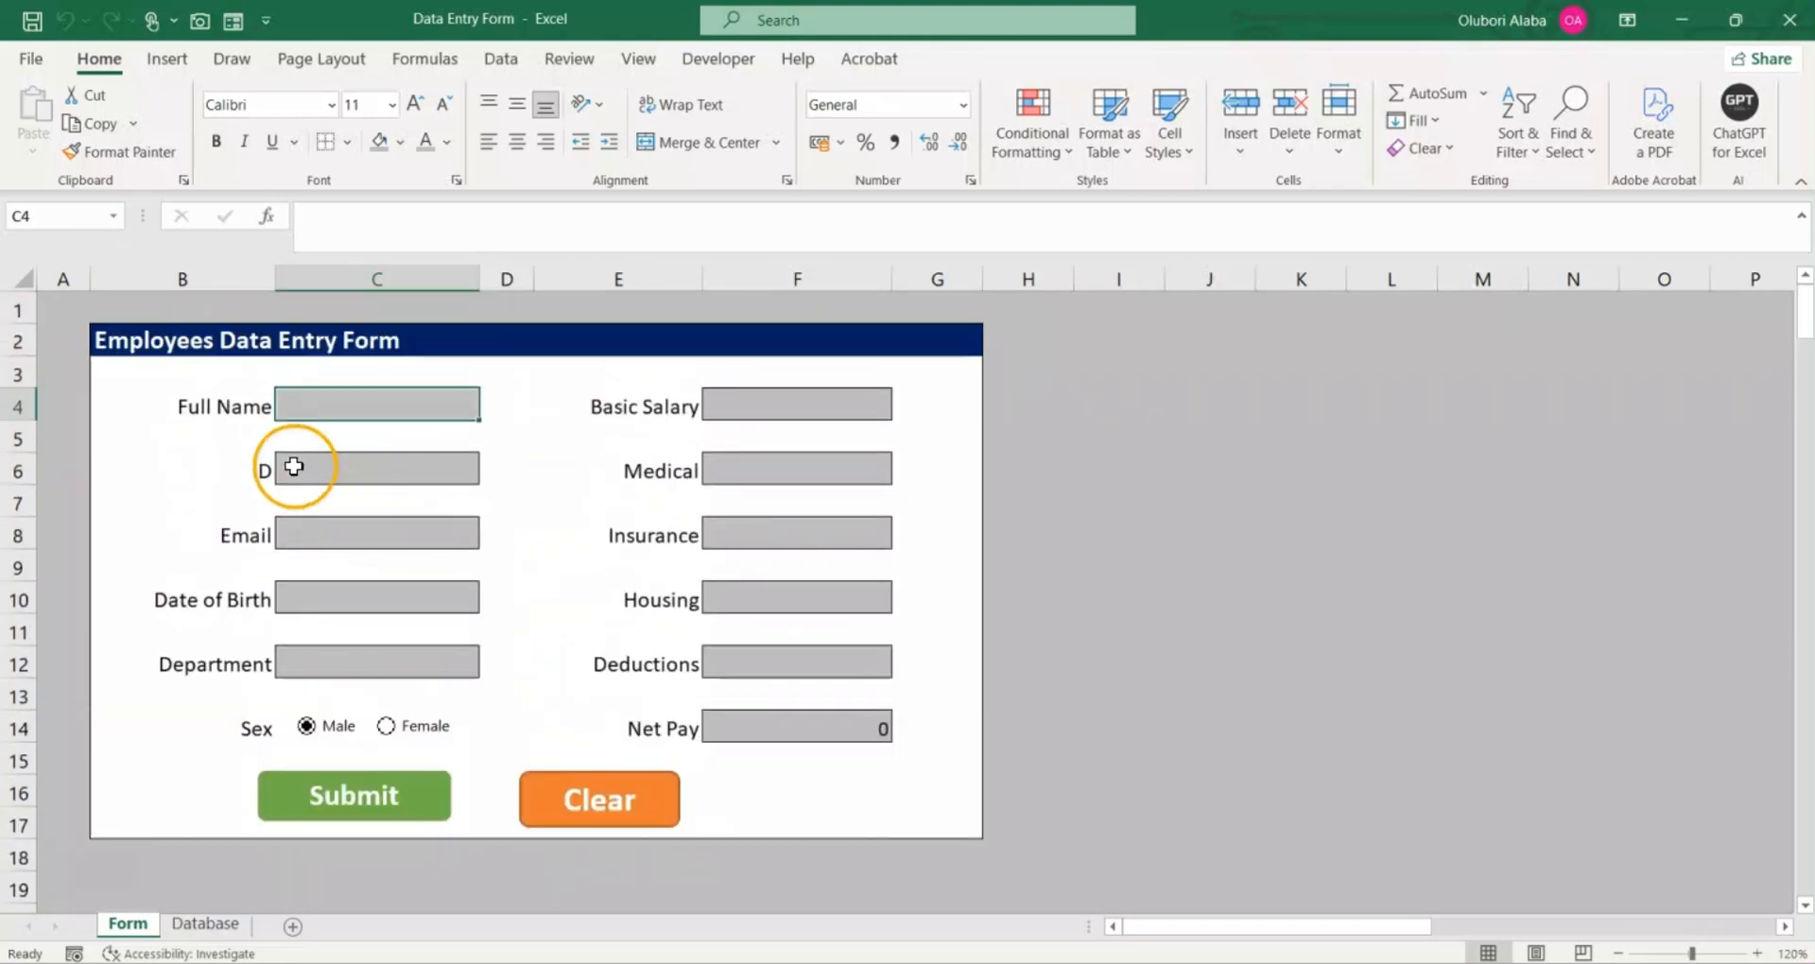
click(553, 453)
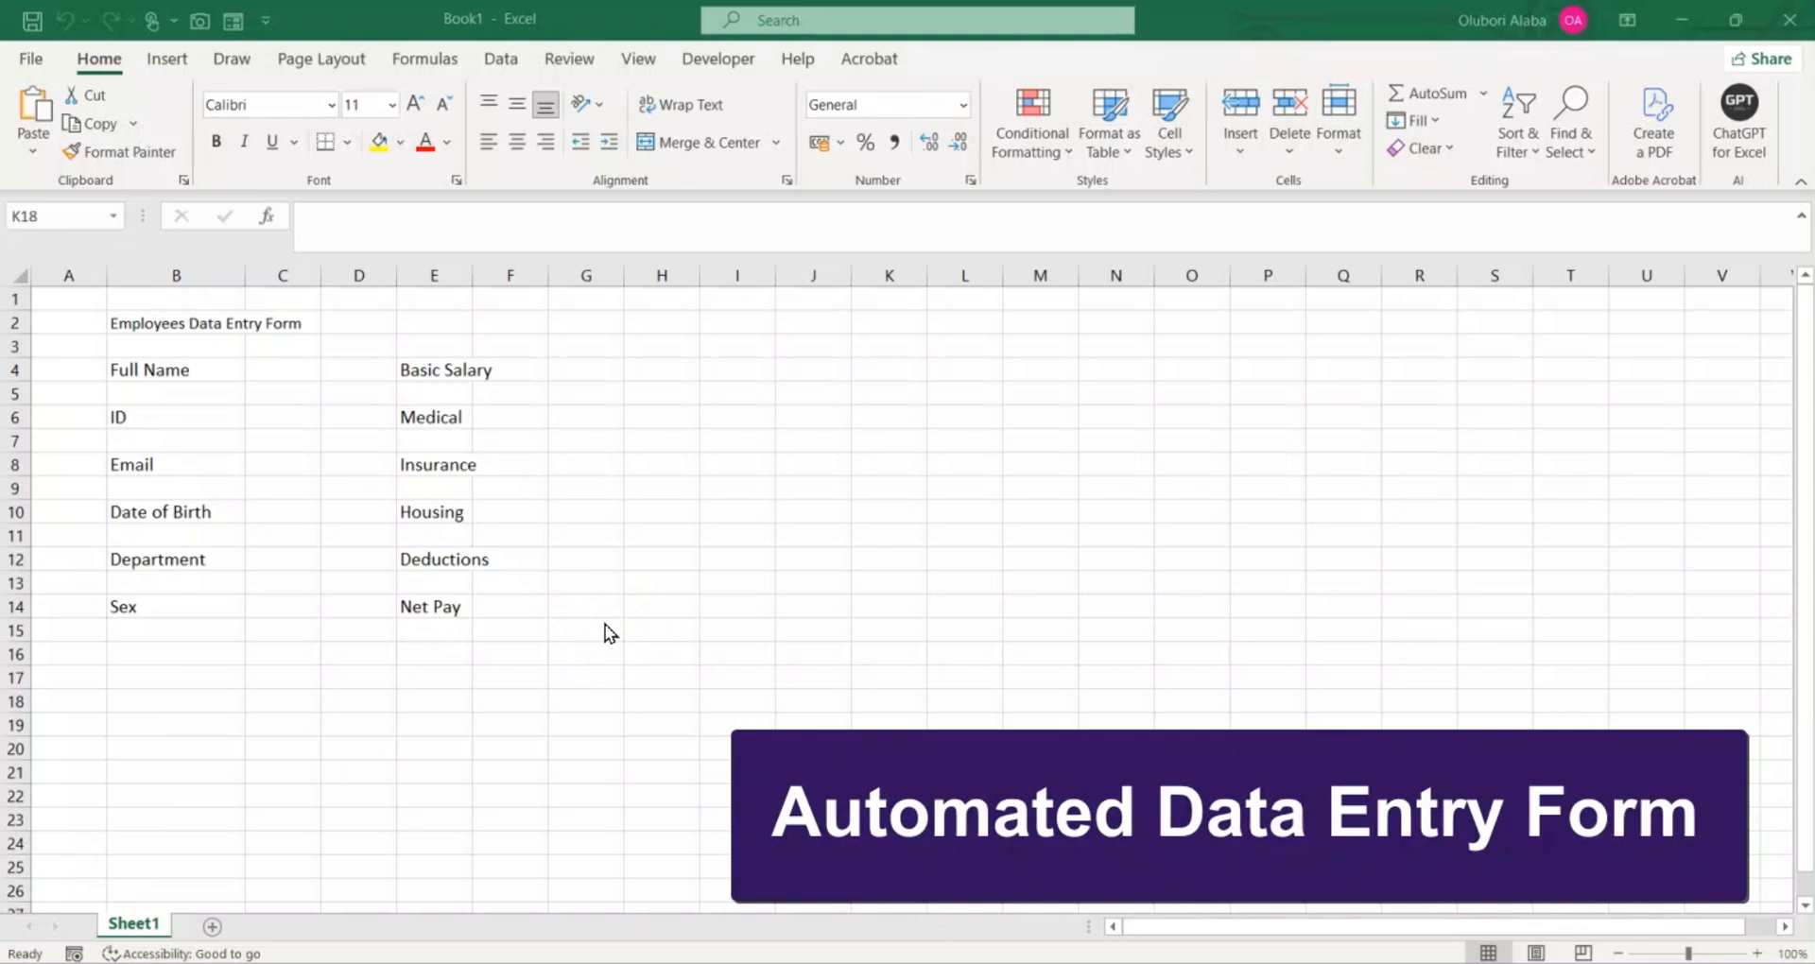
click(409, 552)
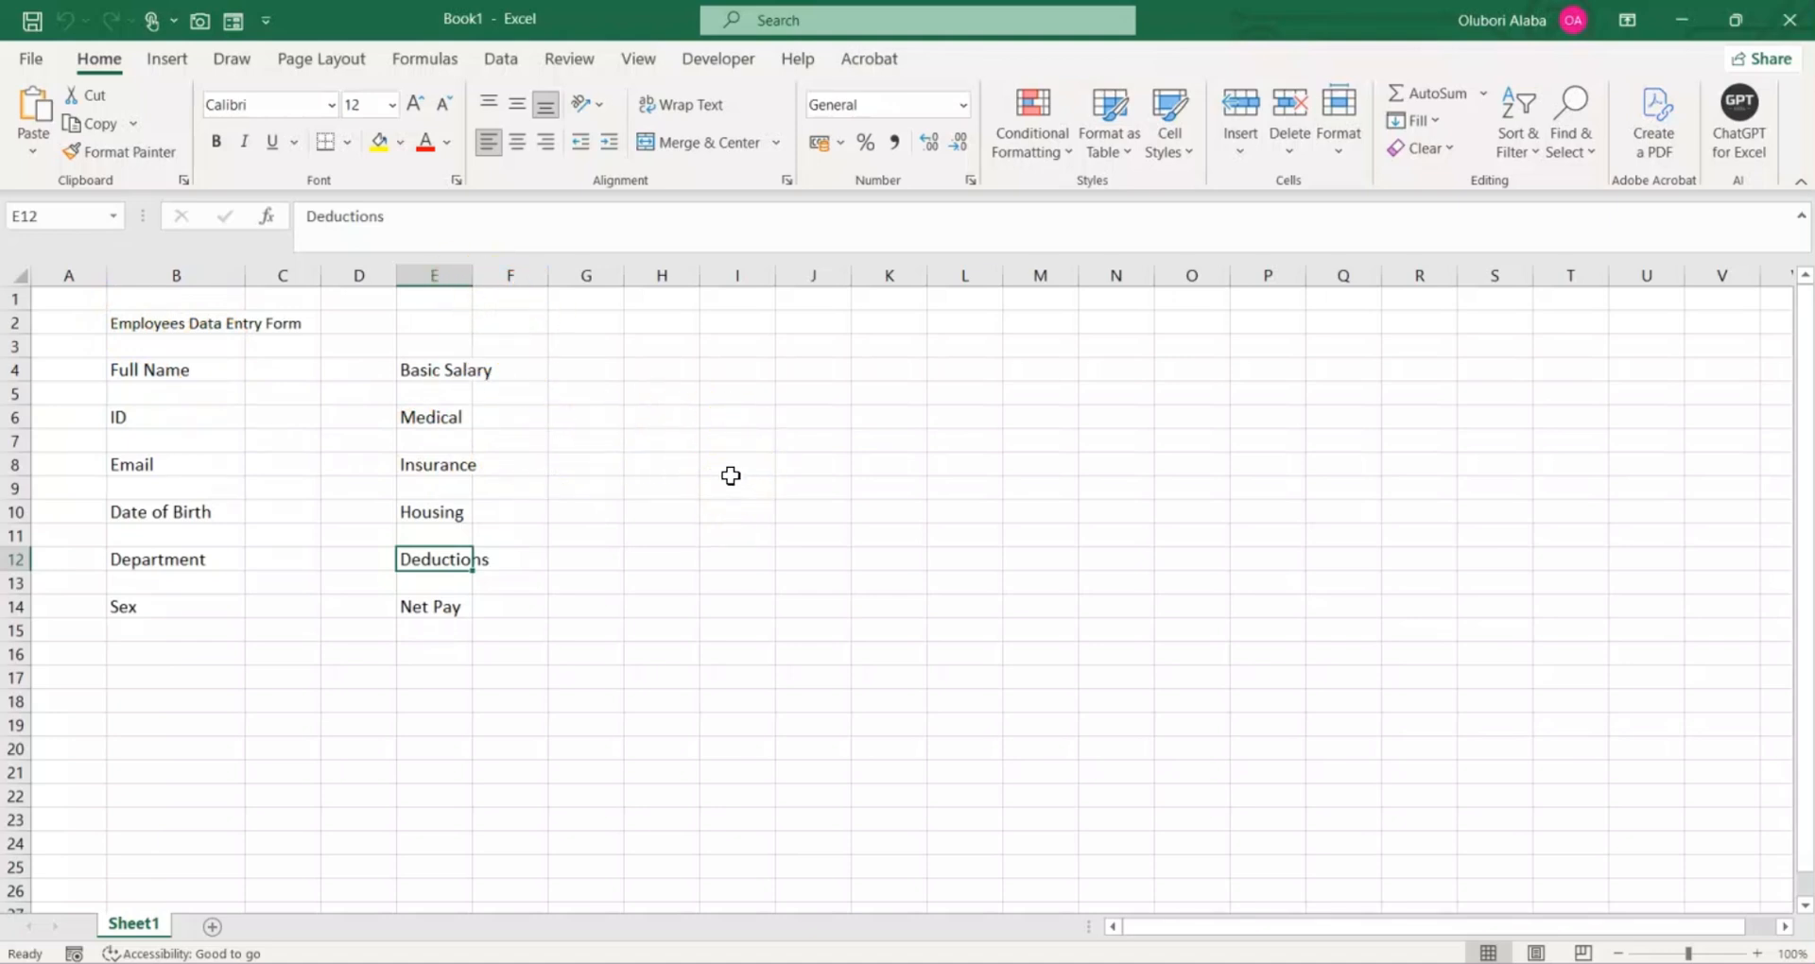
click(254, 537)
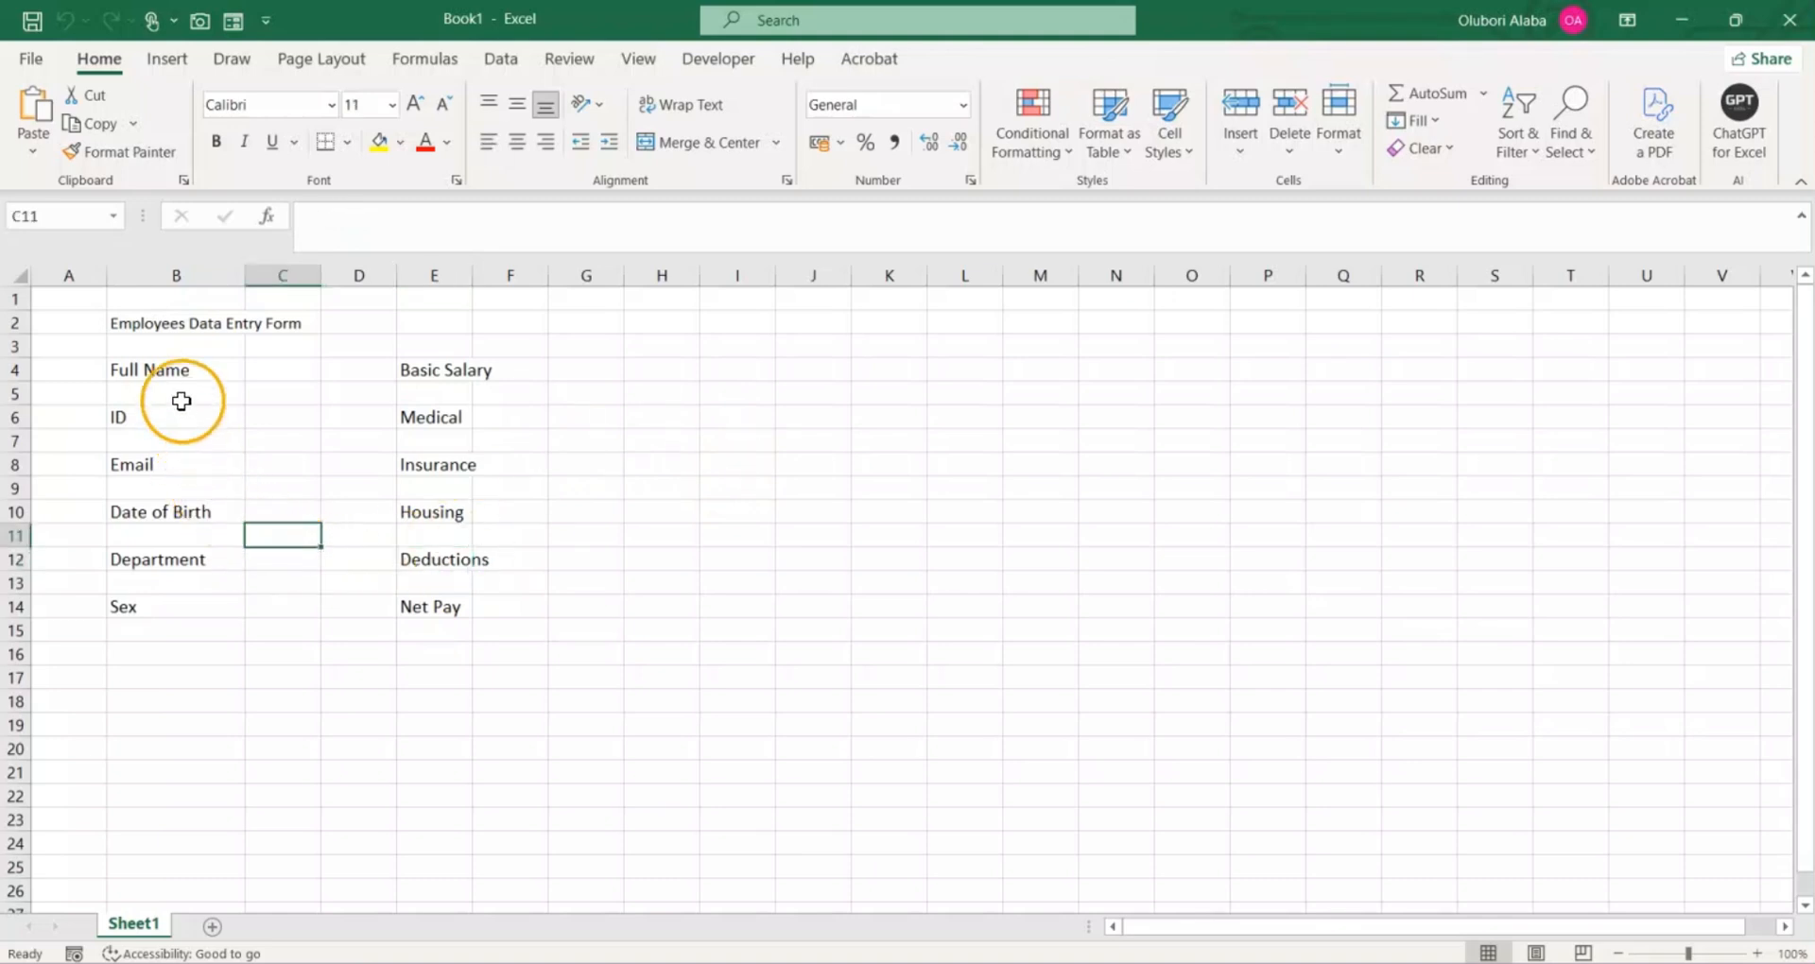
drag(171, 369, 158, 585)
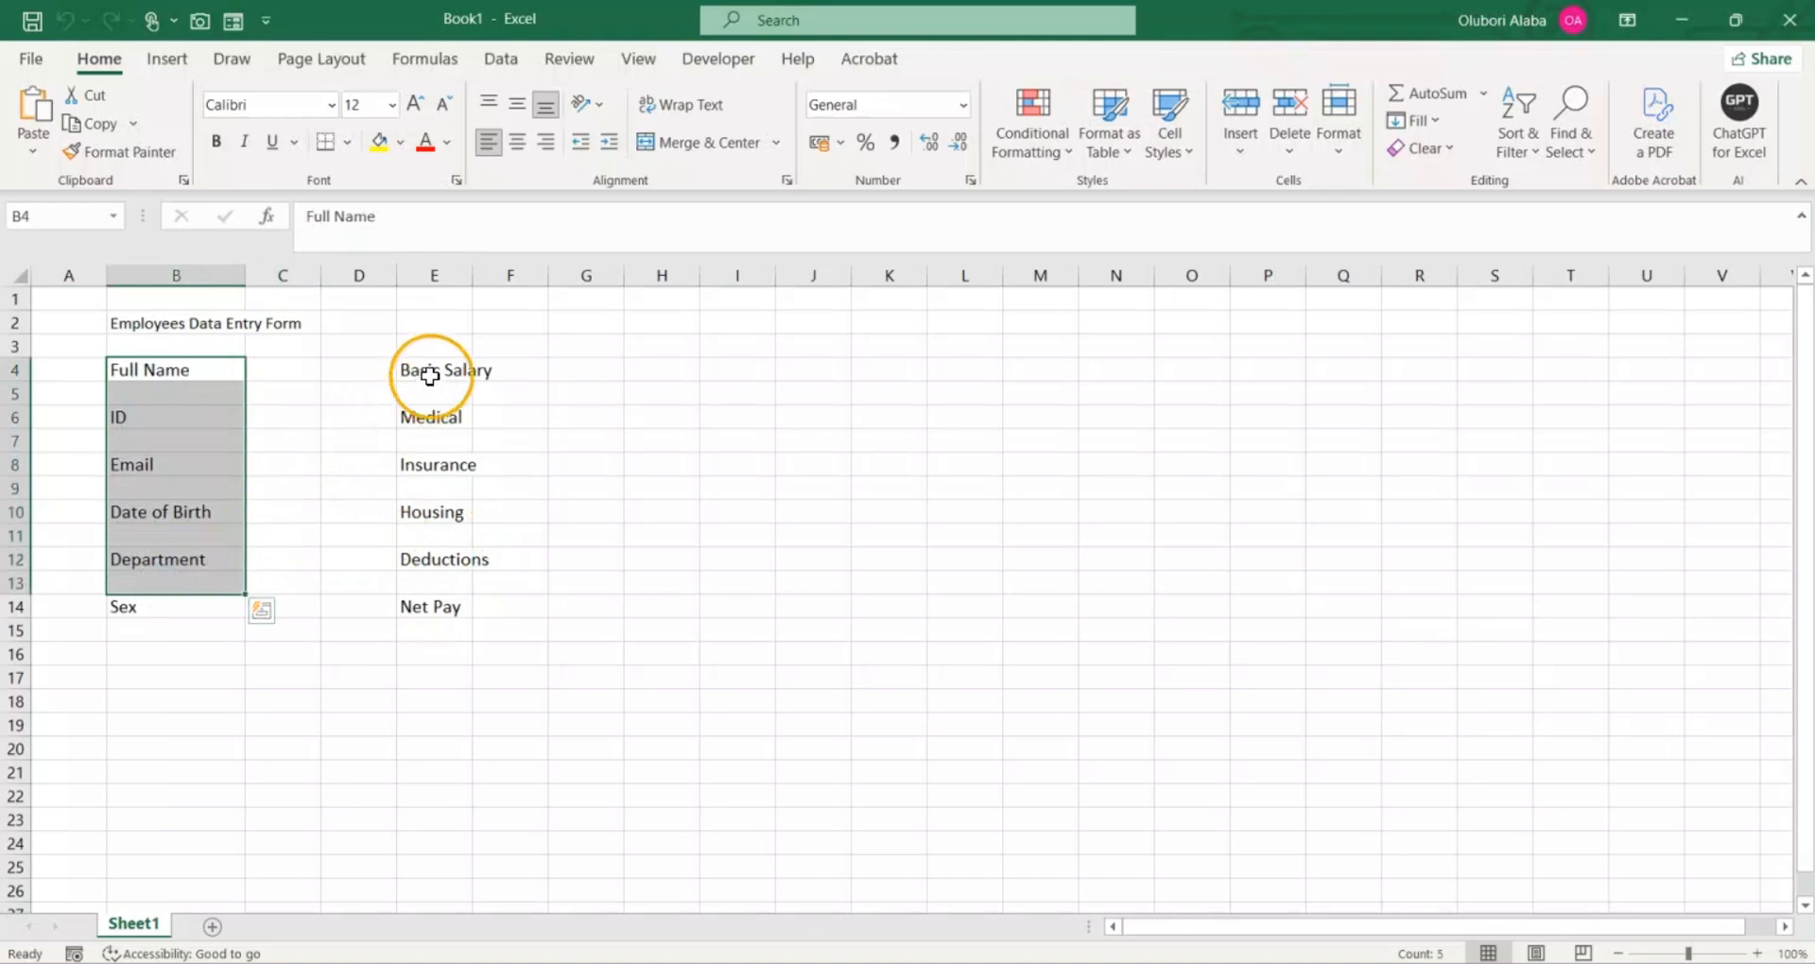
drag(426, 369, 447, 619)
click(463, 513)
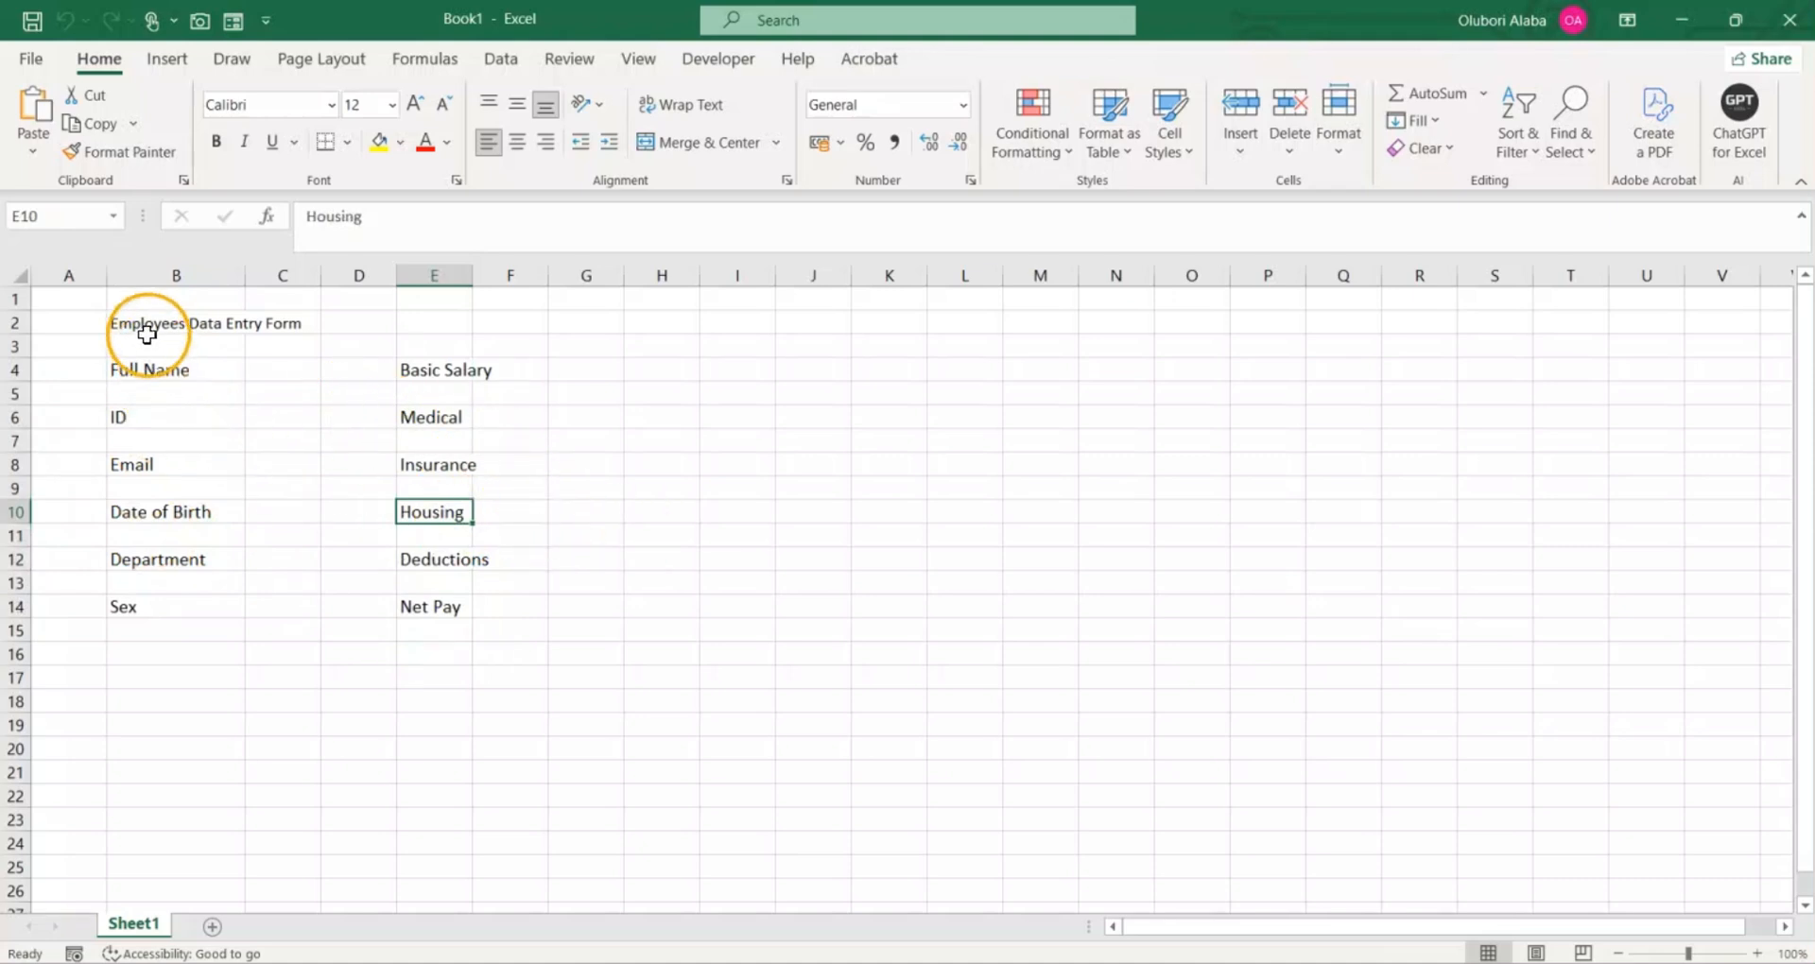
Step: Merge B2:G2 around the title "Employees Data Entry Form" and left-align it
drag(129, 326, 585, 325)
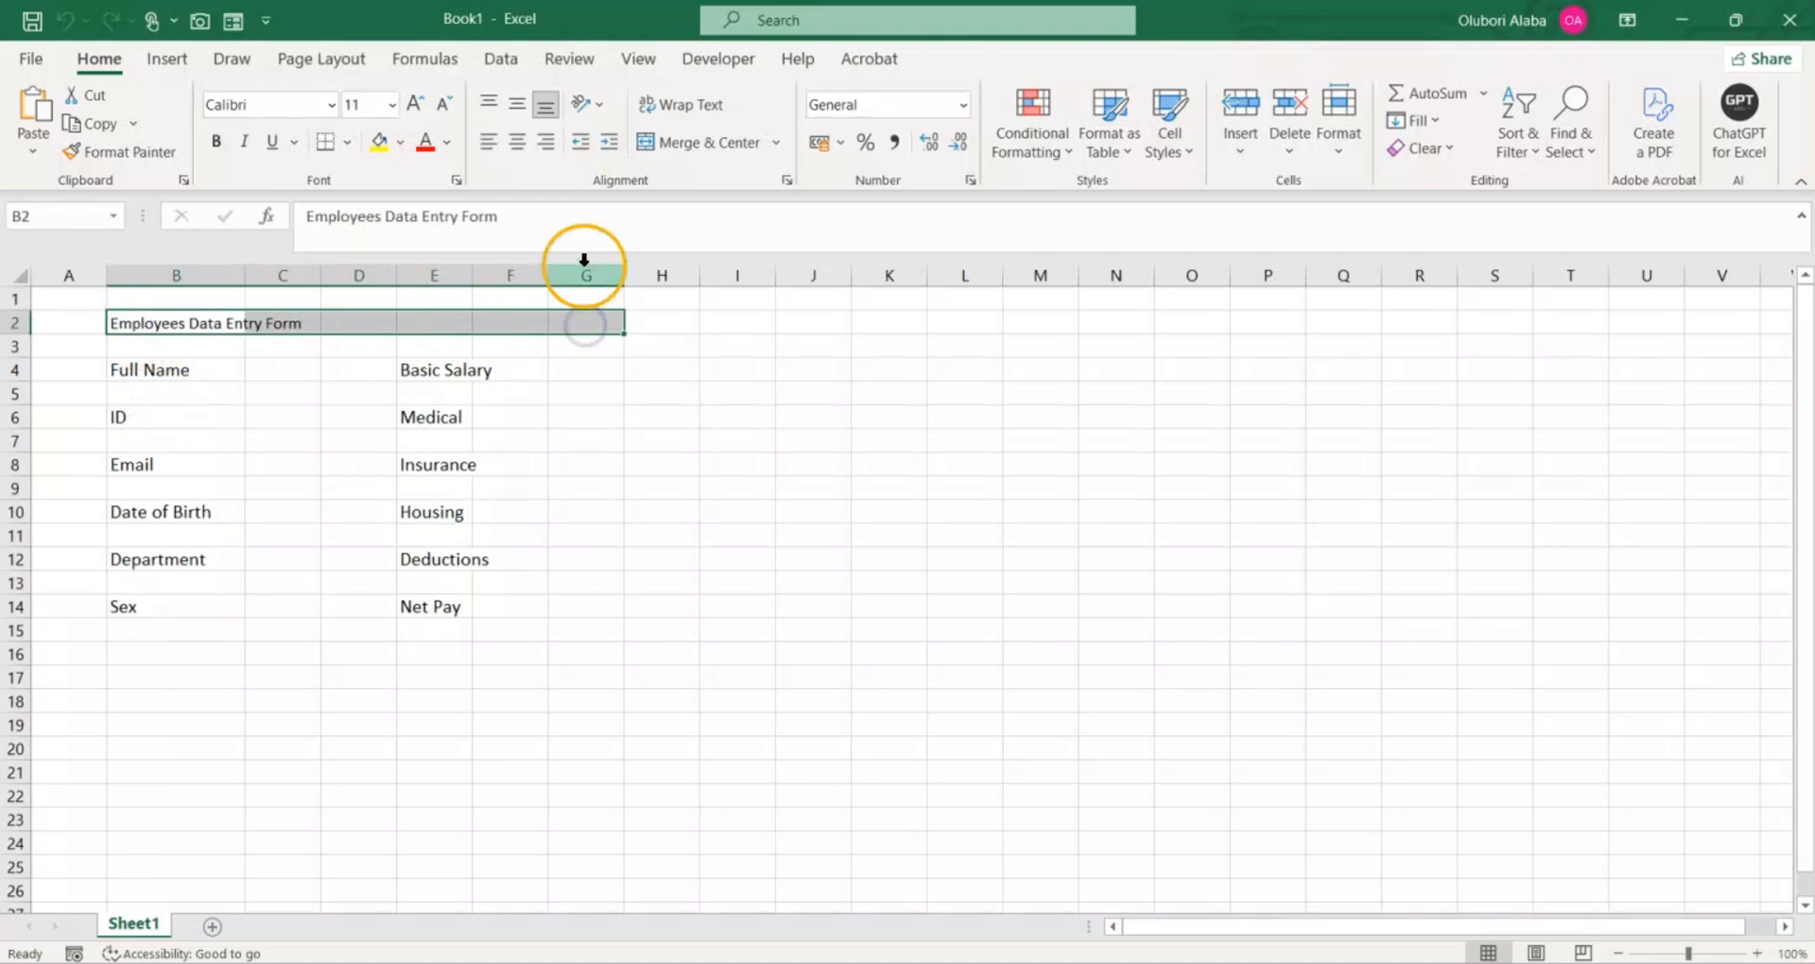
click(701, 144)
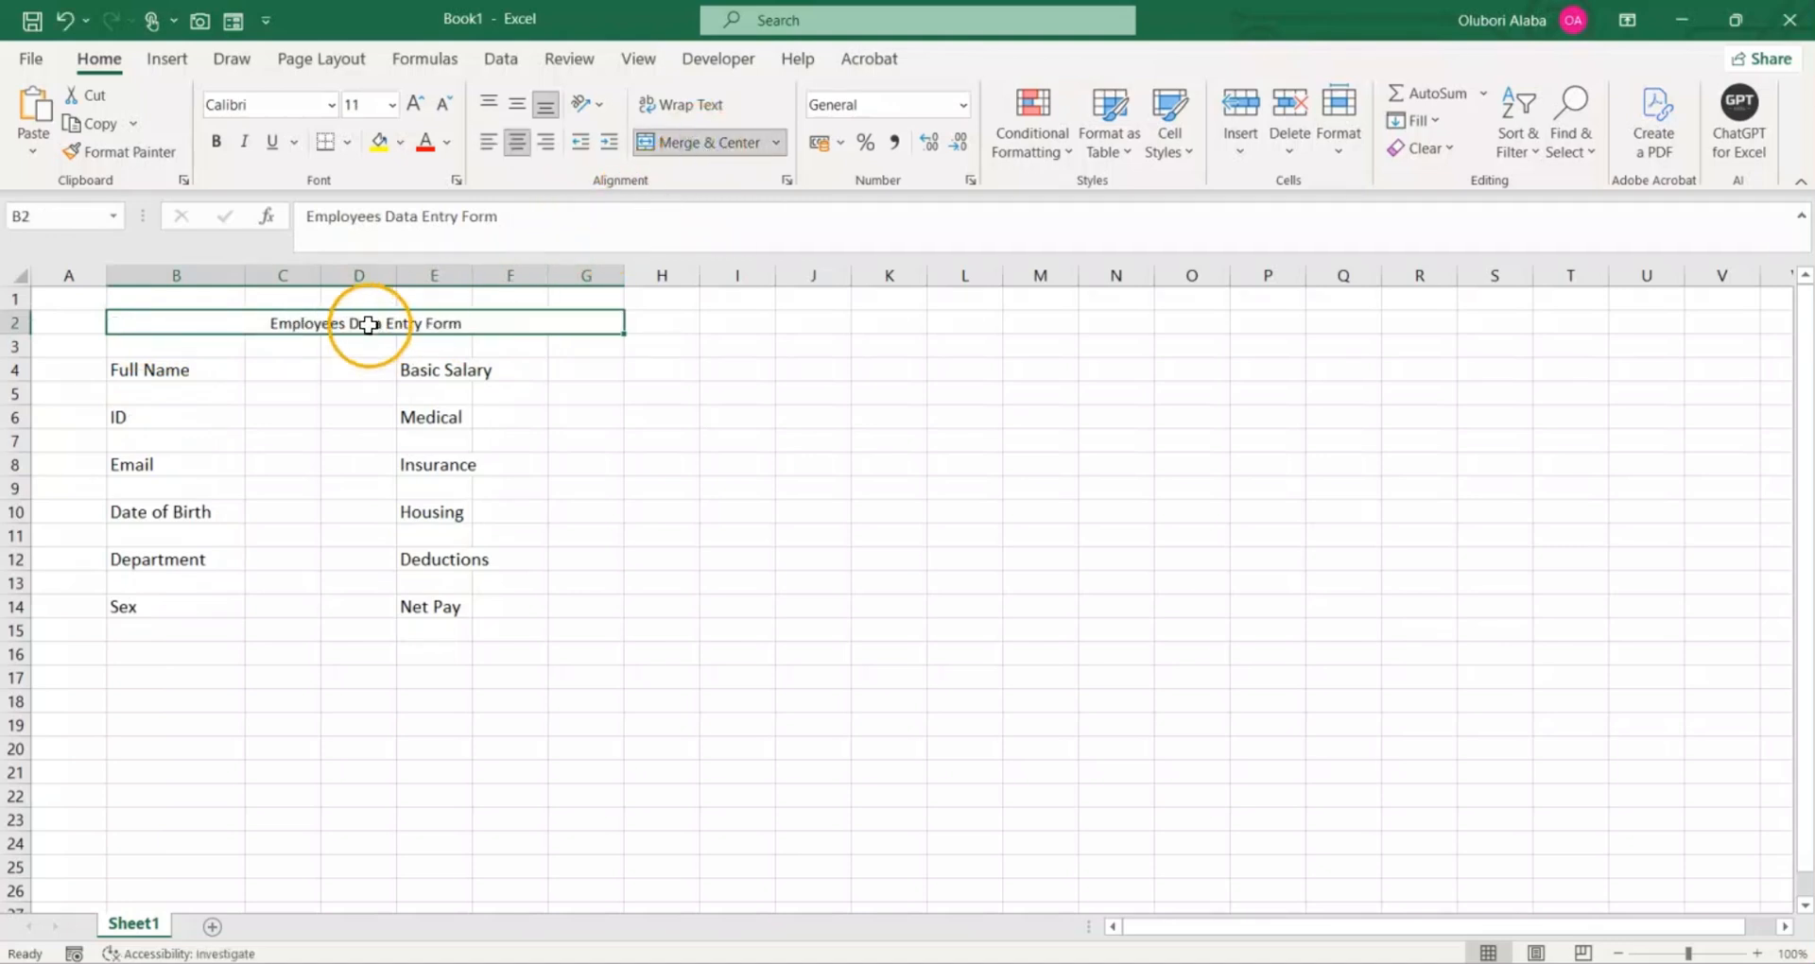
click(348, 395)
click(359, 325)
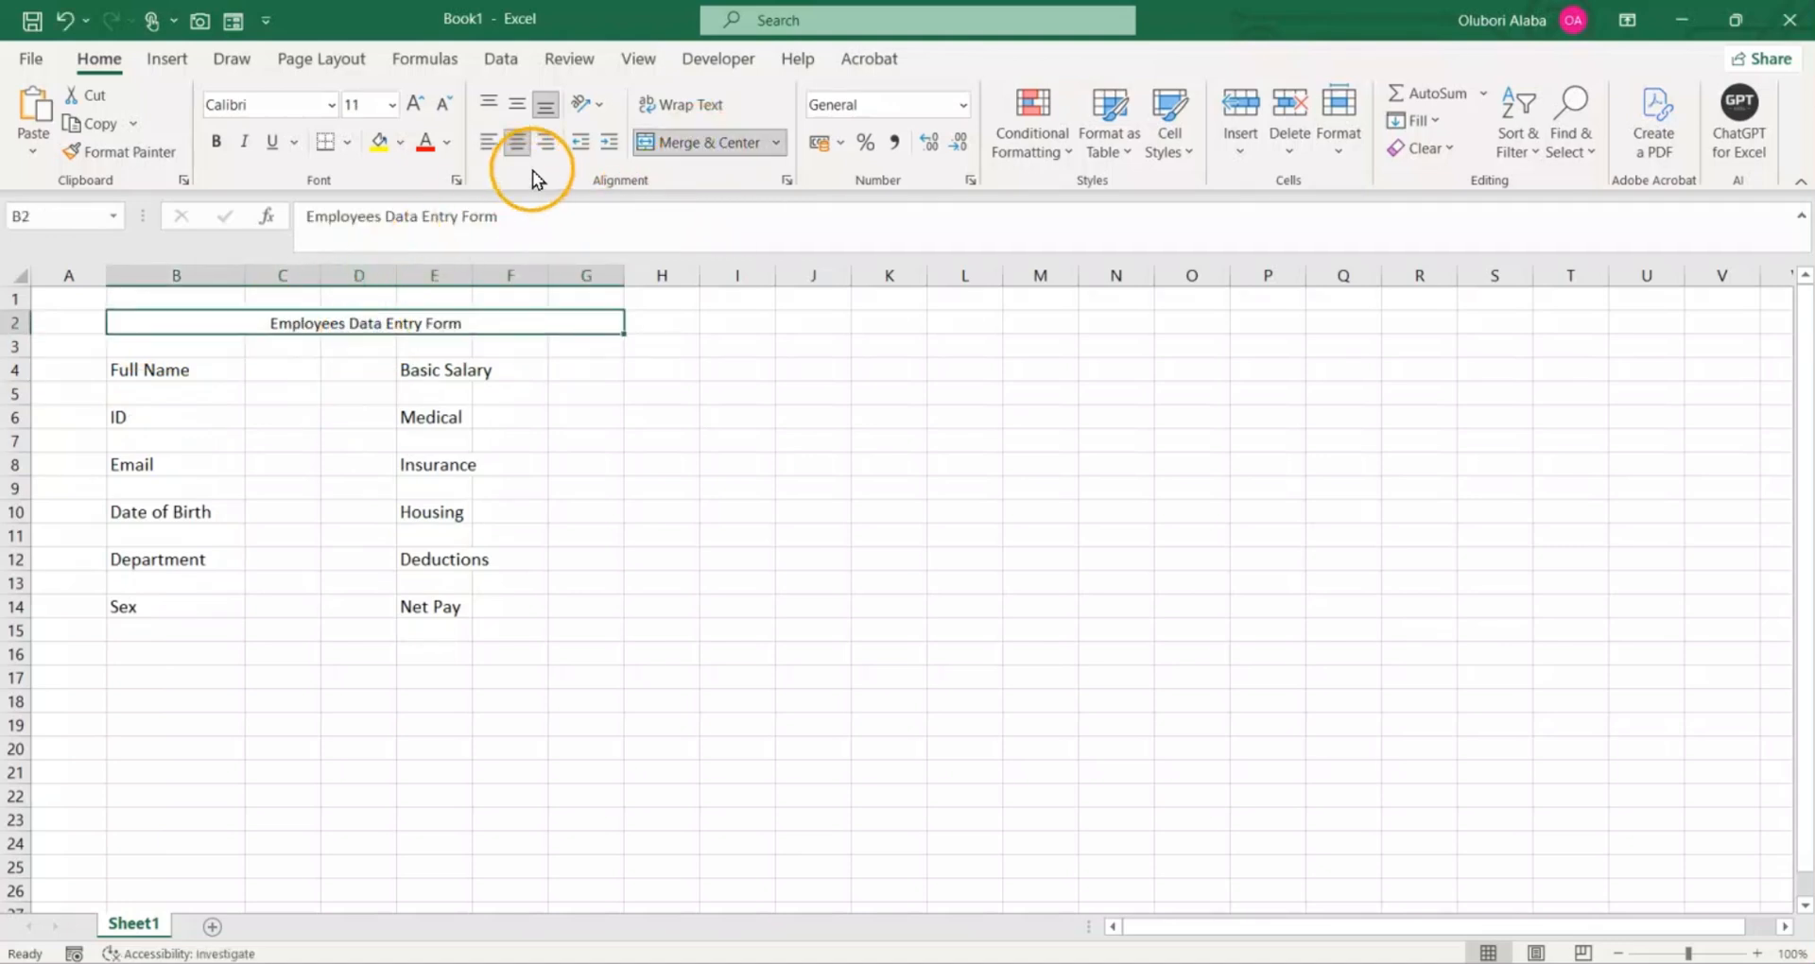
click(486, 142)
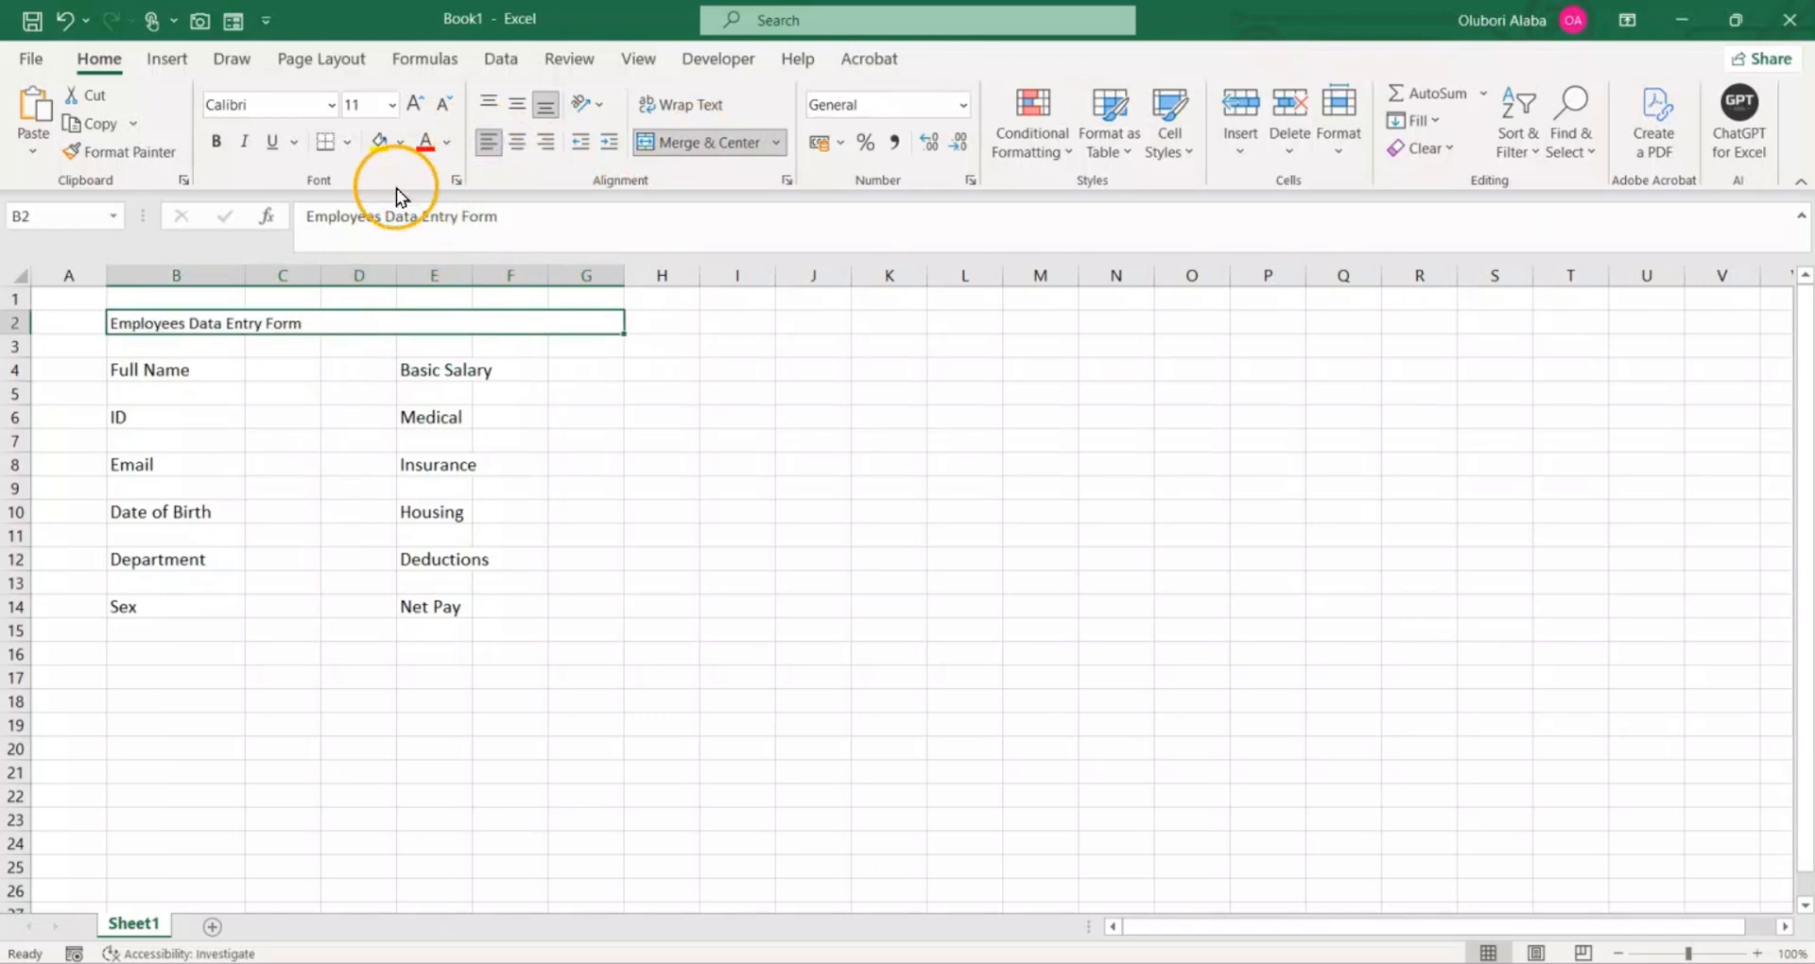
Step: Format the form title with a dark blue fill and white, bold text at size 14
click(399, 144)
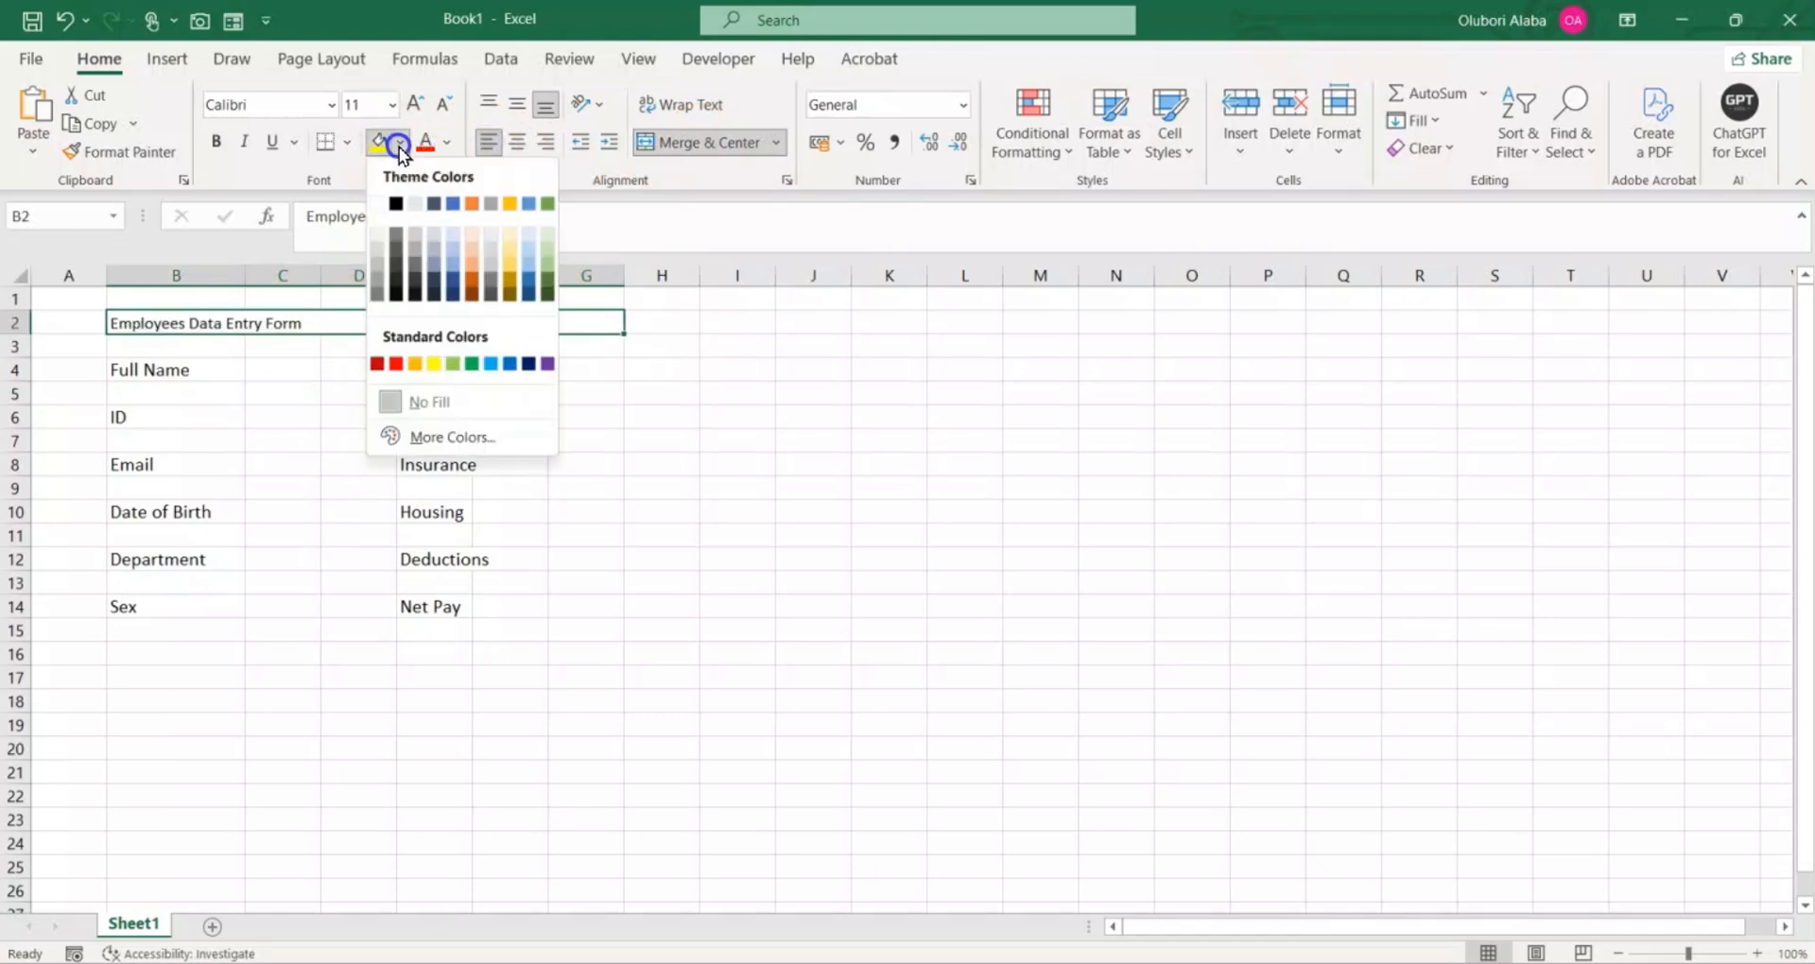
click(528, 365)
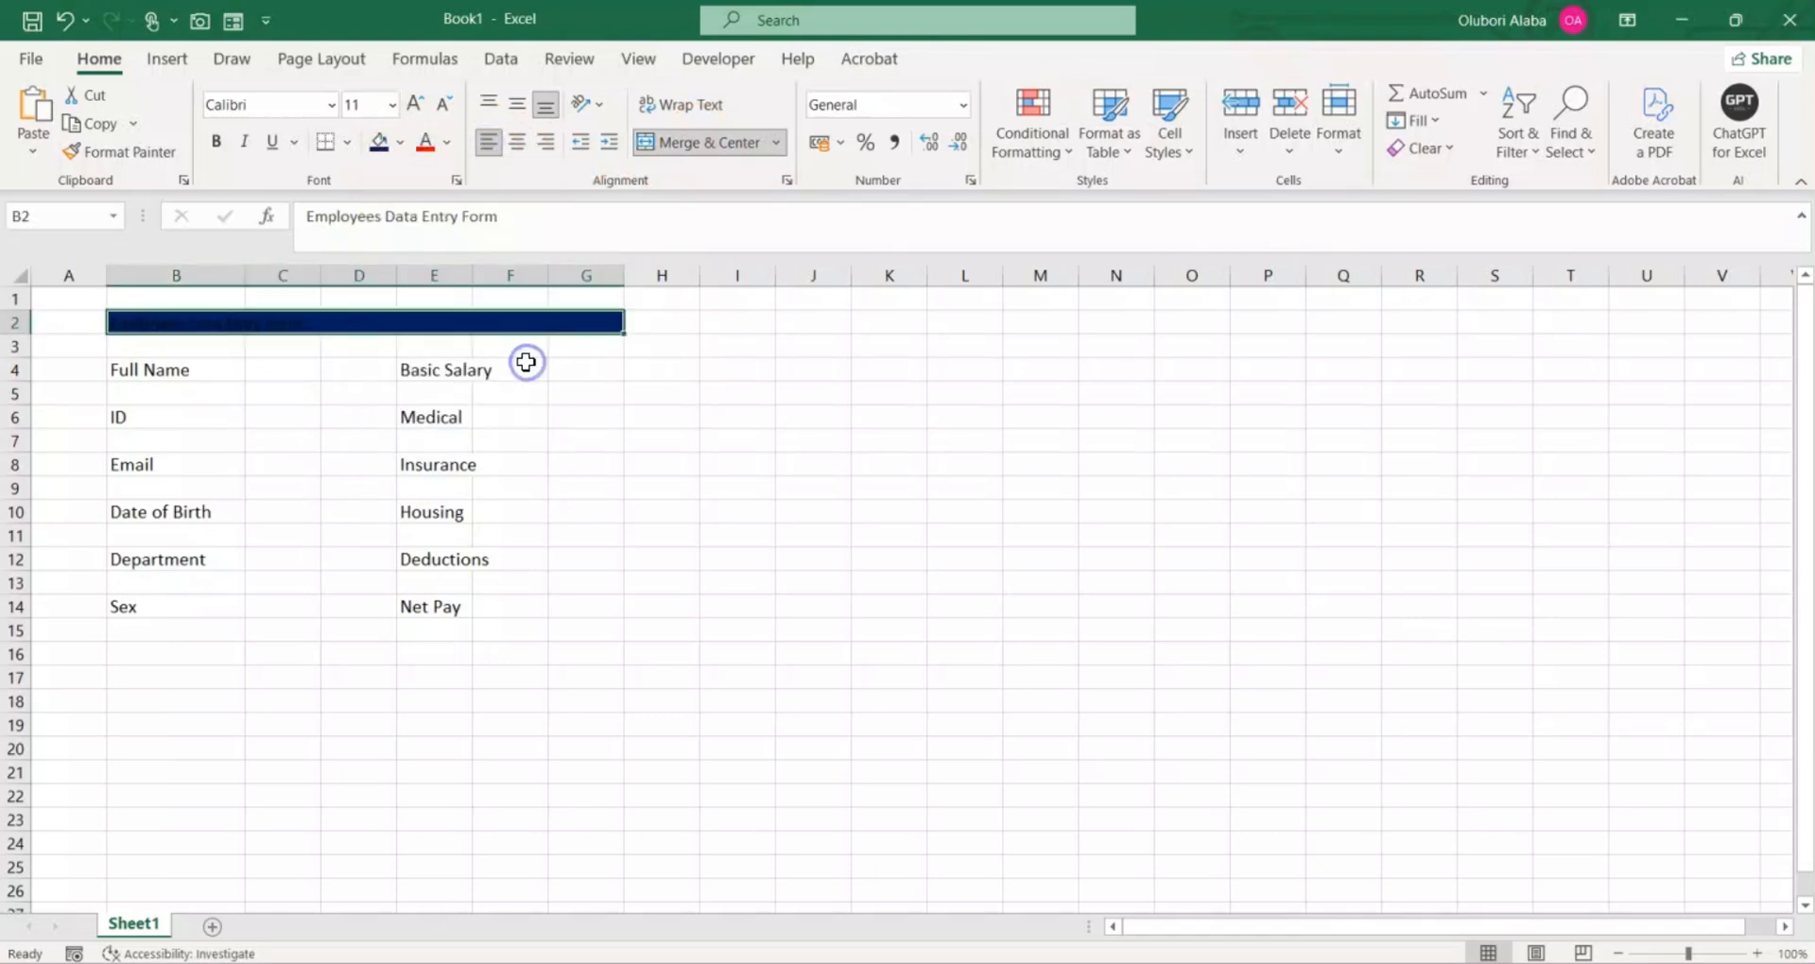
click(446, 144)
click(423, 235)
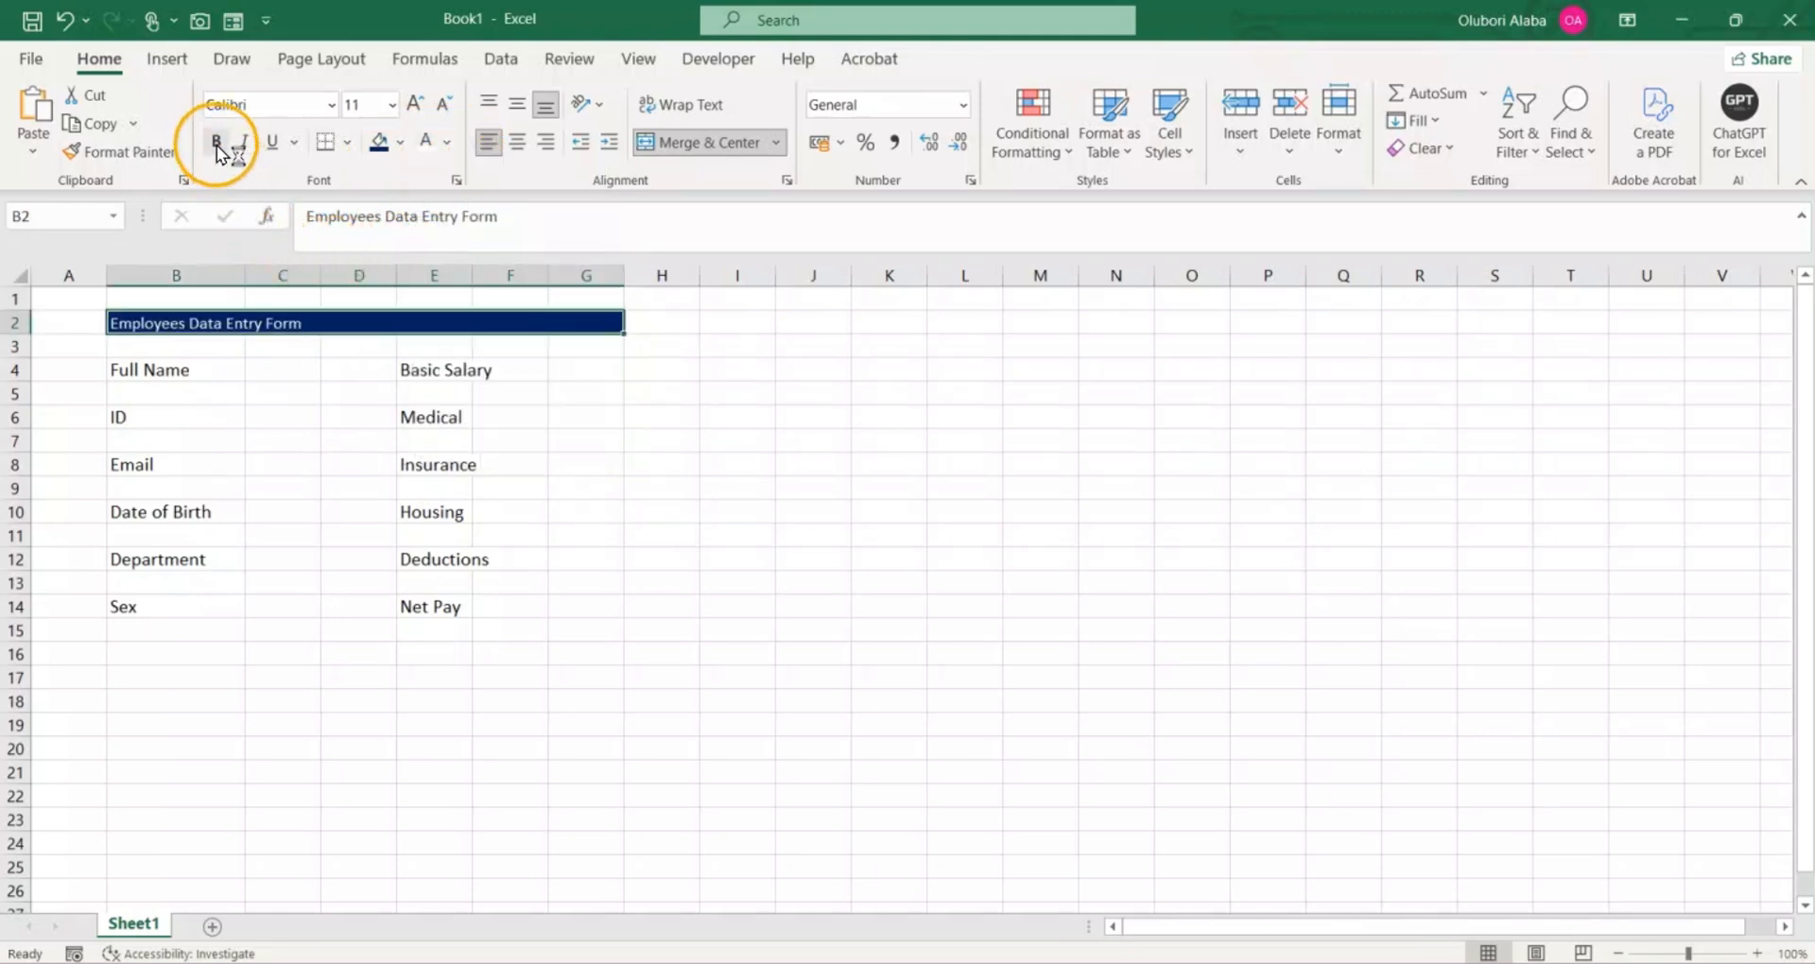
click(415, 103)
click(415, 103)
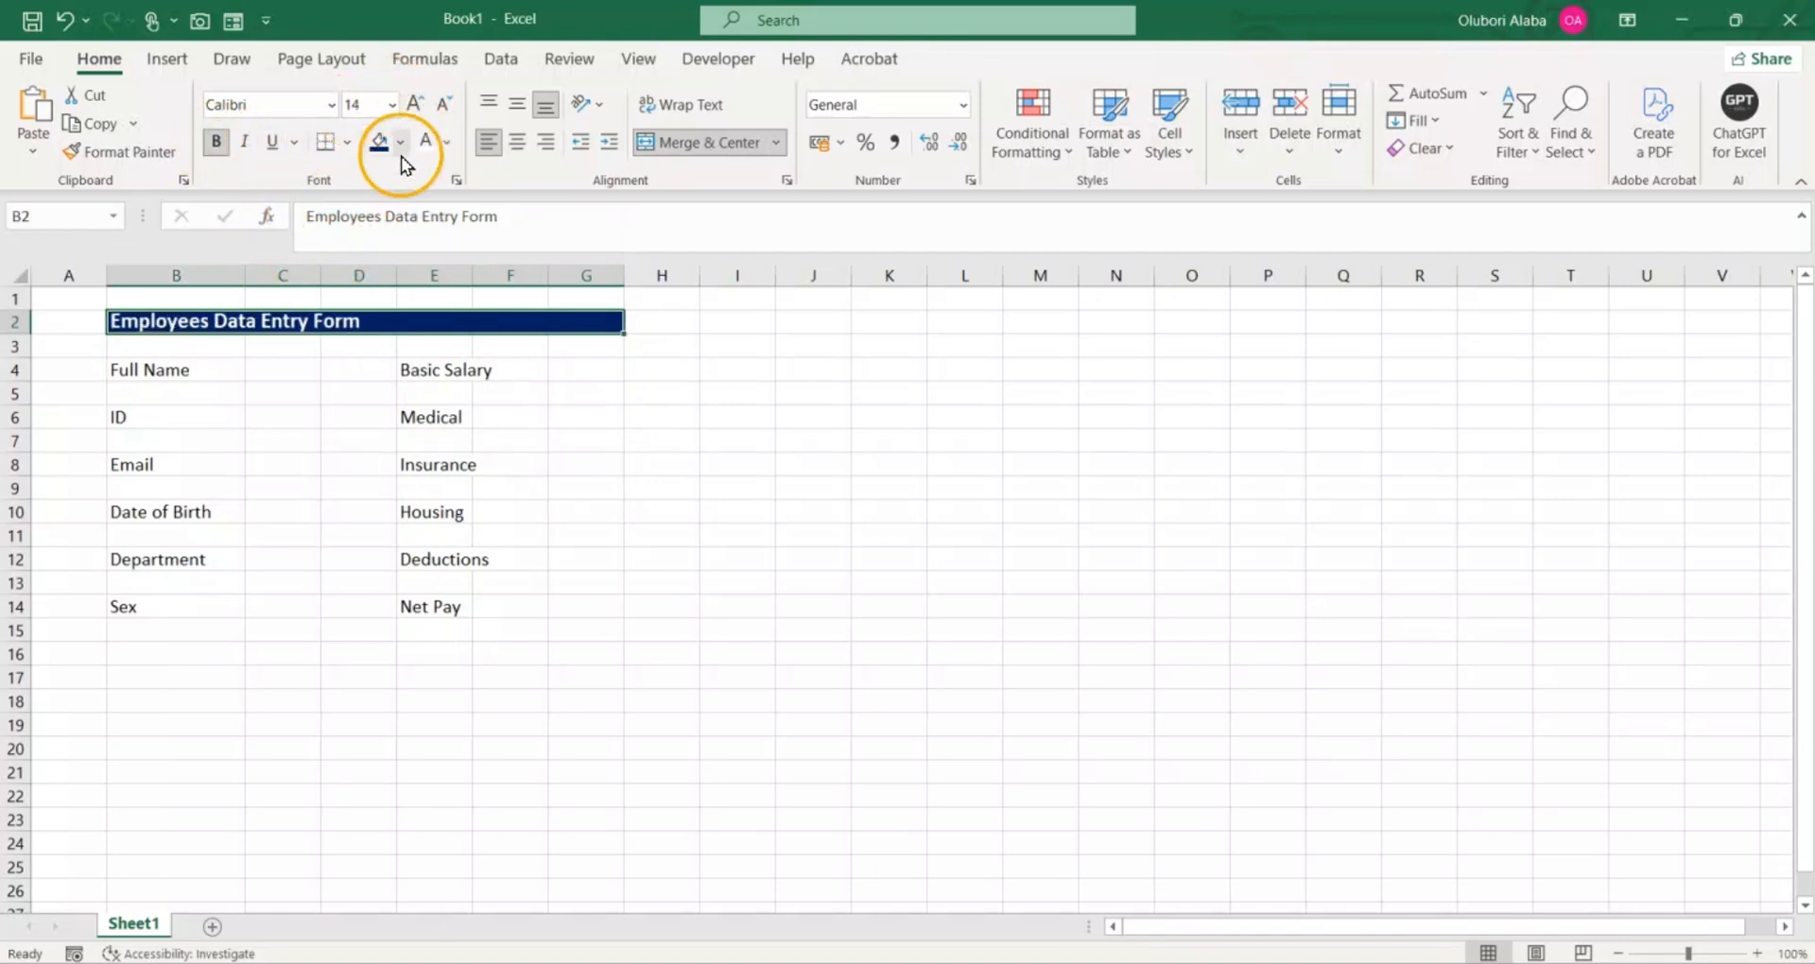
click(289, 418)
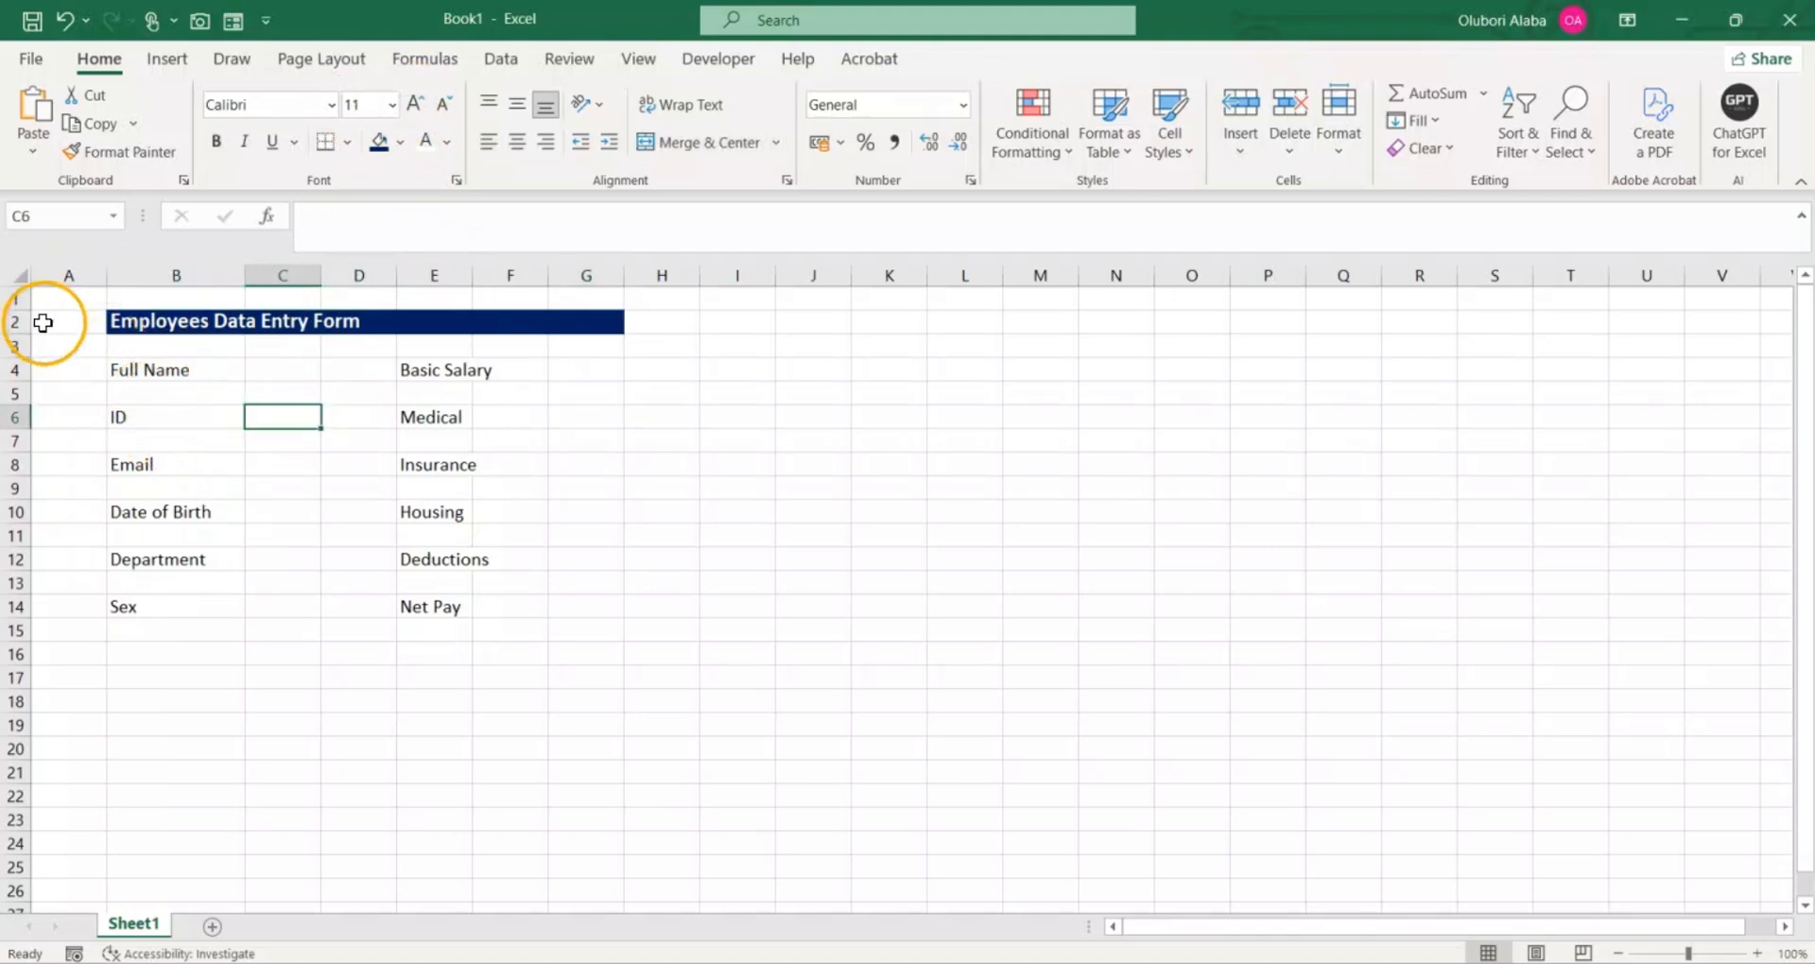
Step: Set the row height of the entire sheet to 17
click(23, 276)
right_click(329, 424)
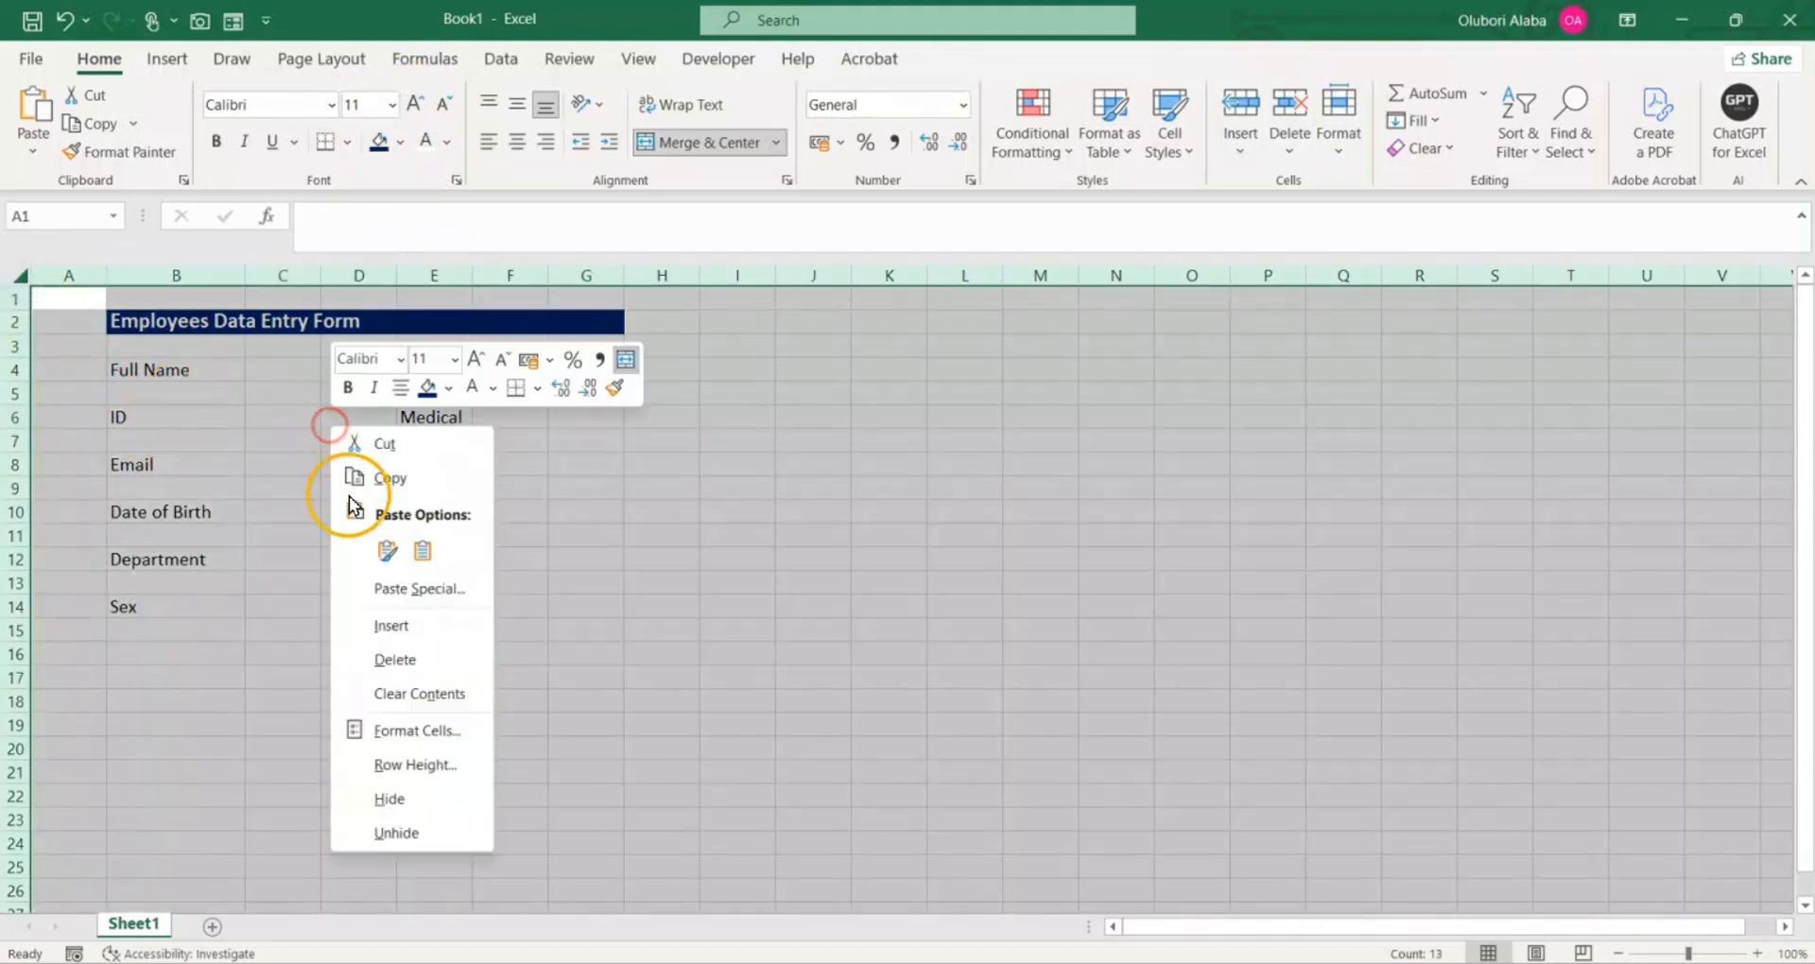
click(389, 761)
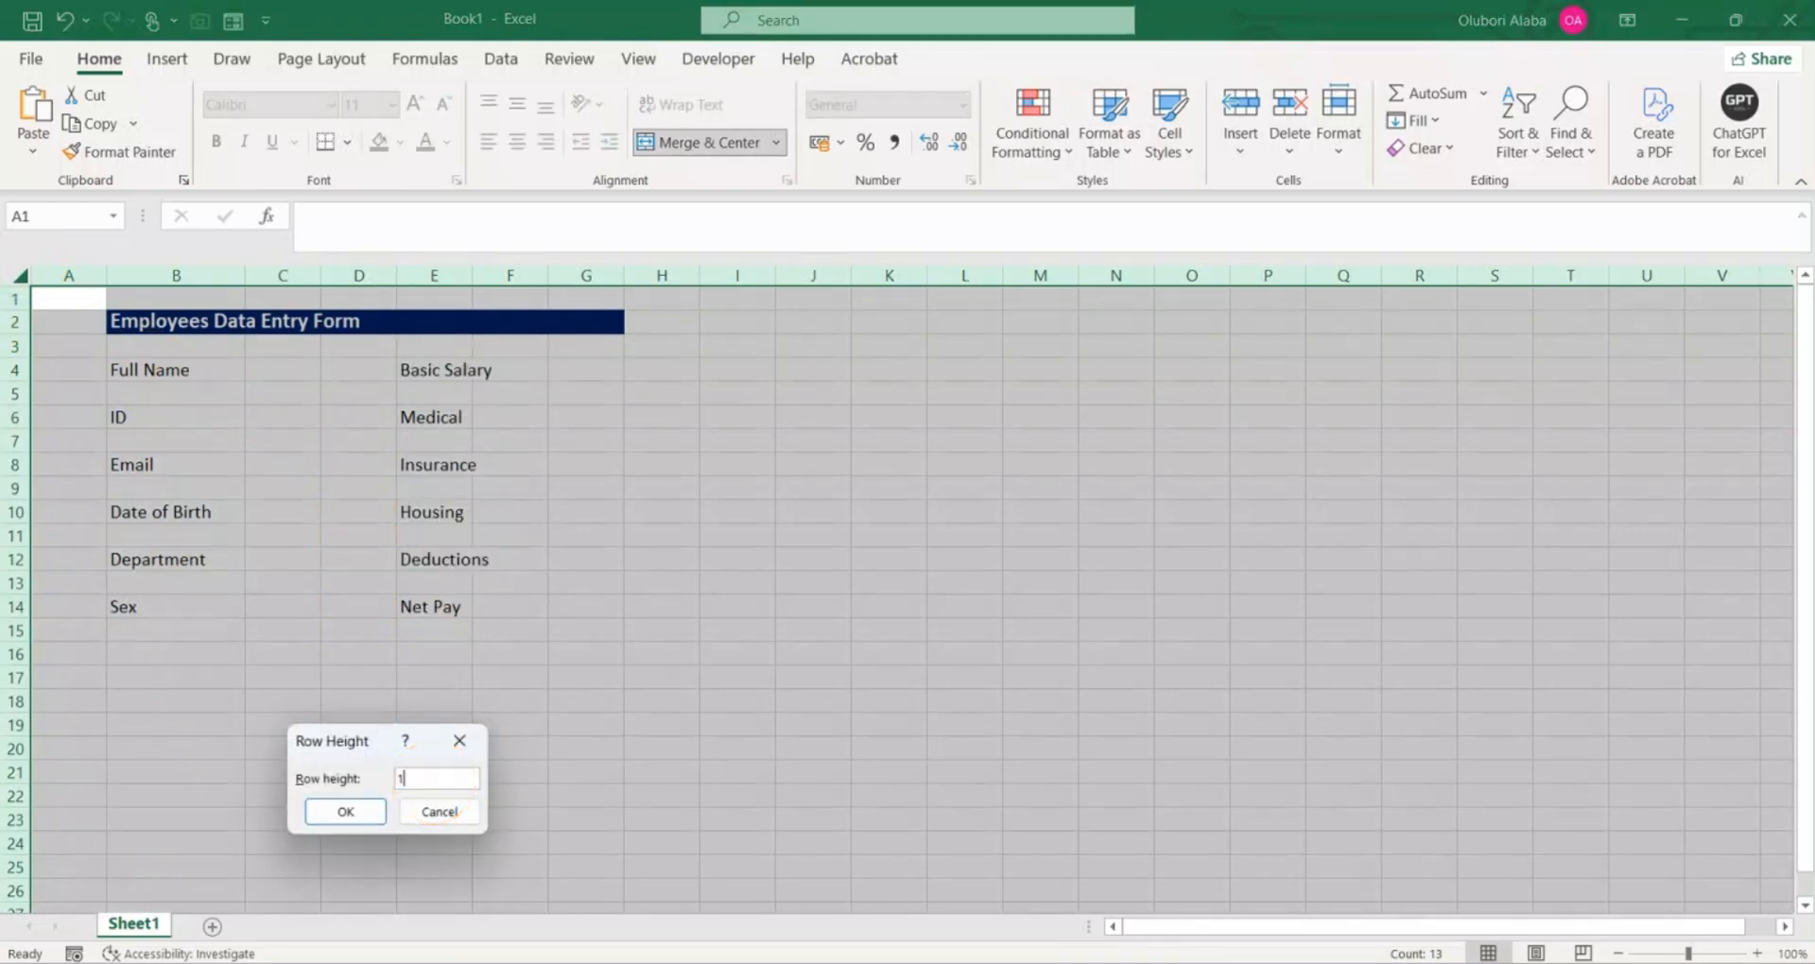
text(17)
key(Return)
click(301, 692)
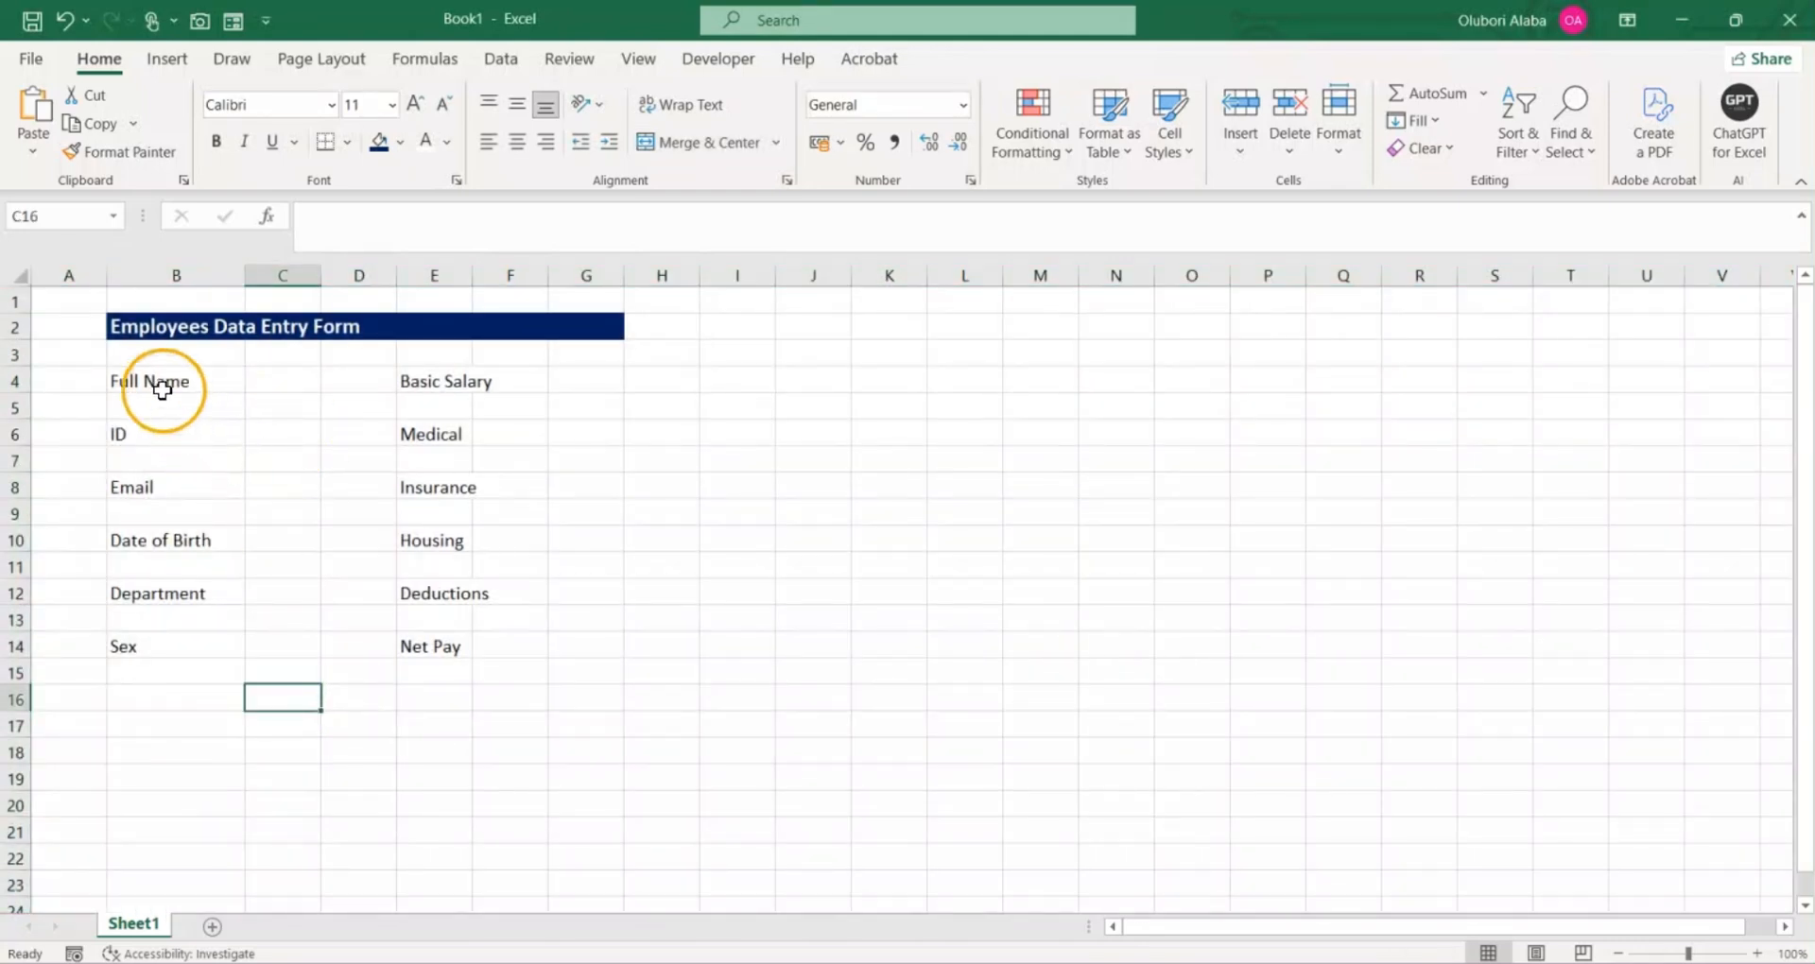
Step: Right-align the field labels in B4:B14 and E4:E14
drag(165, 380, 158, 646)
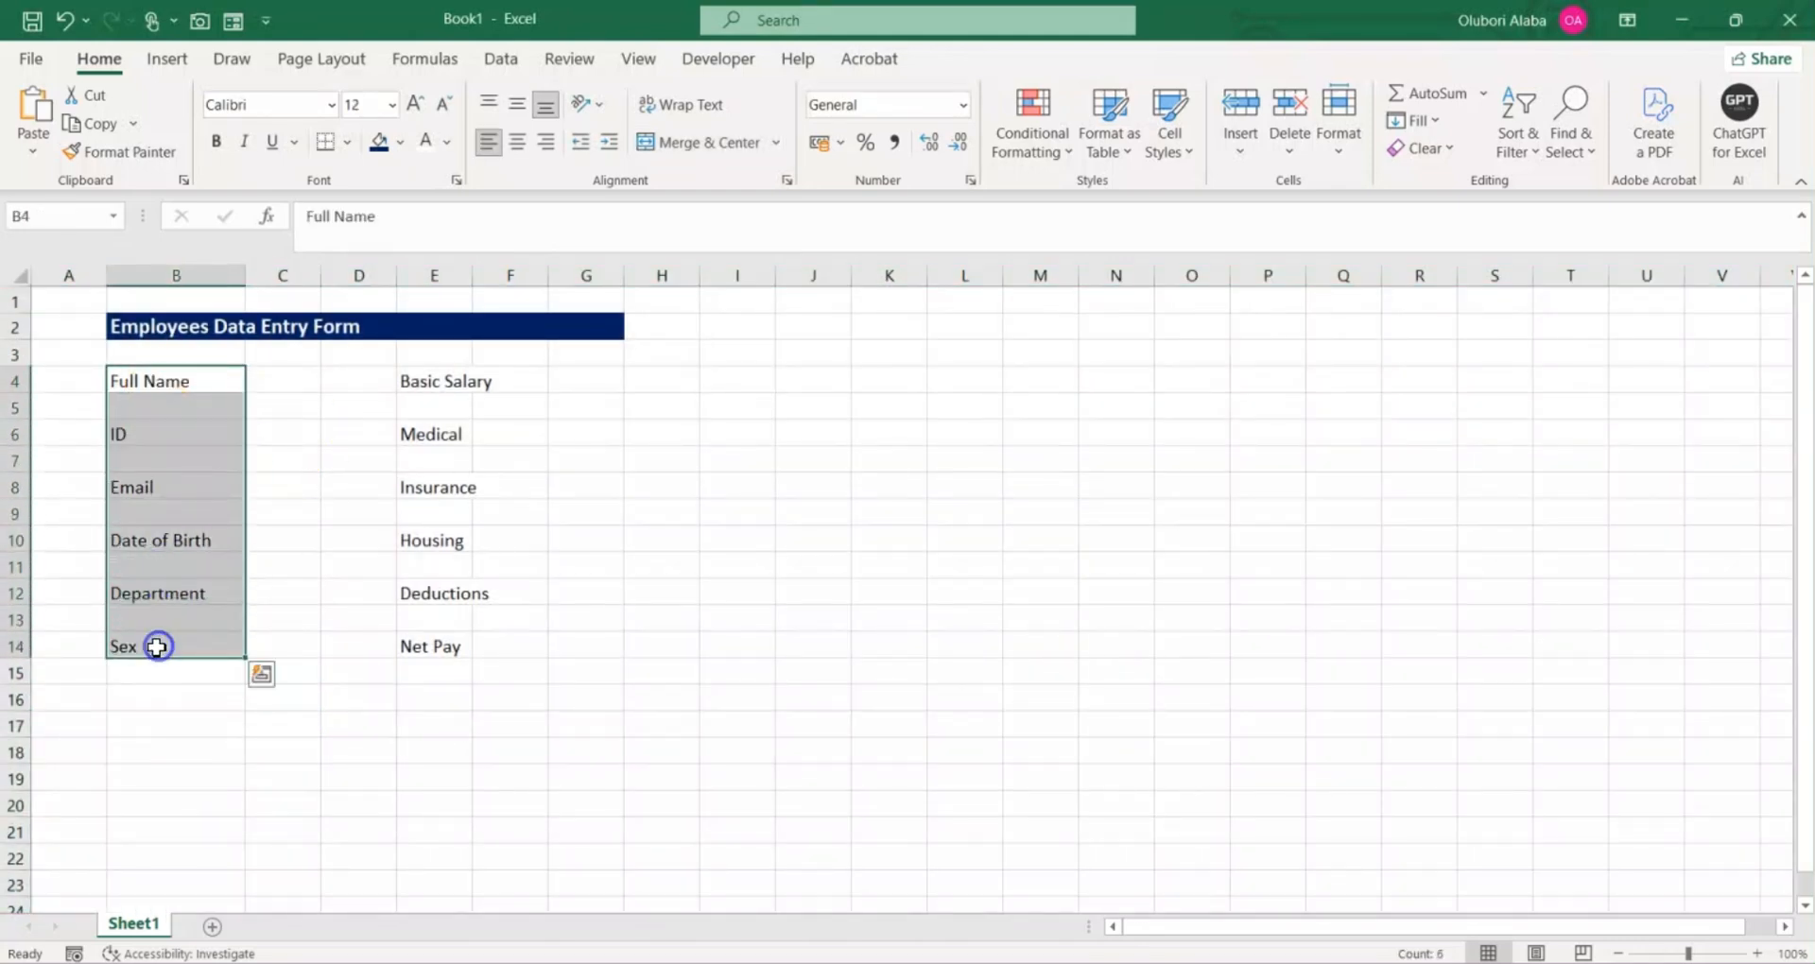
click(545, 142)
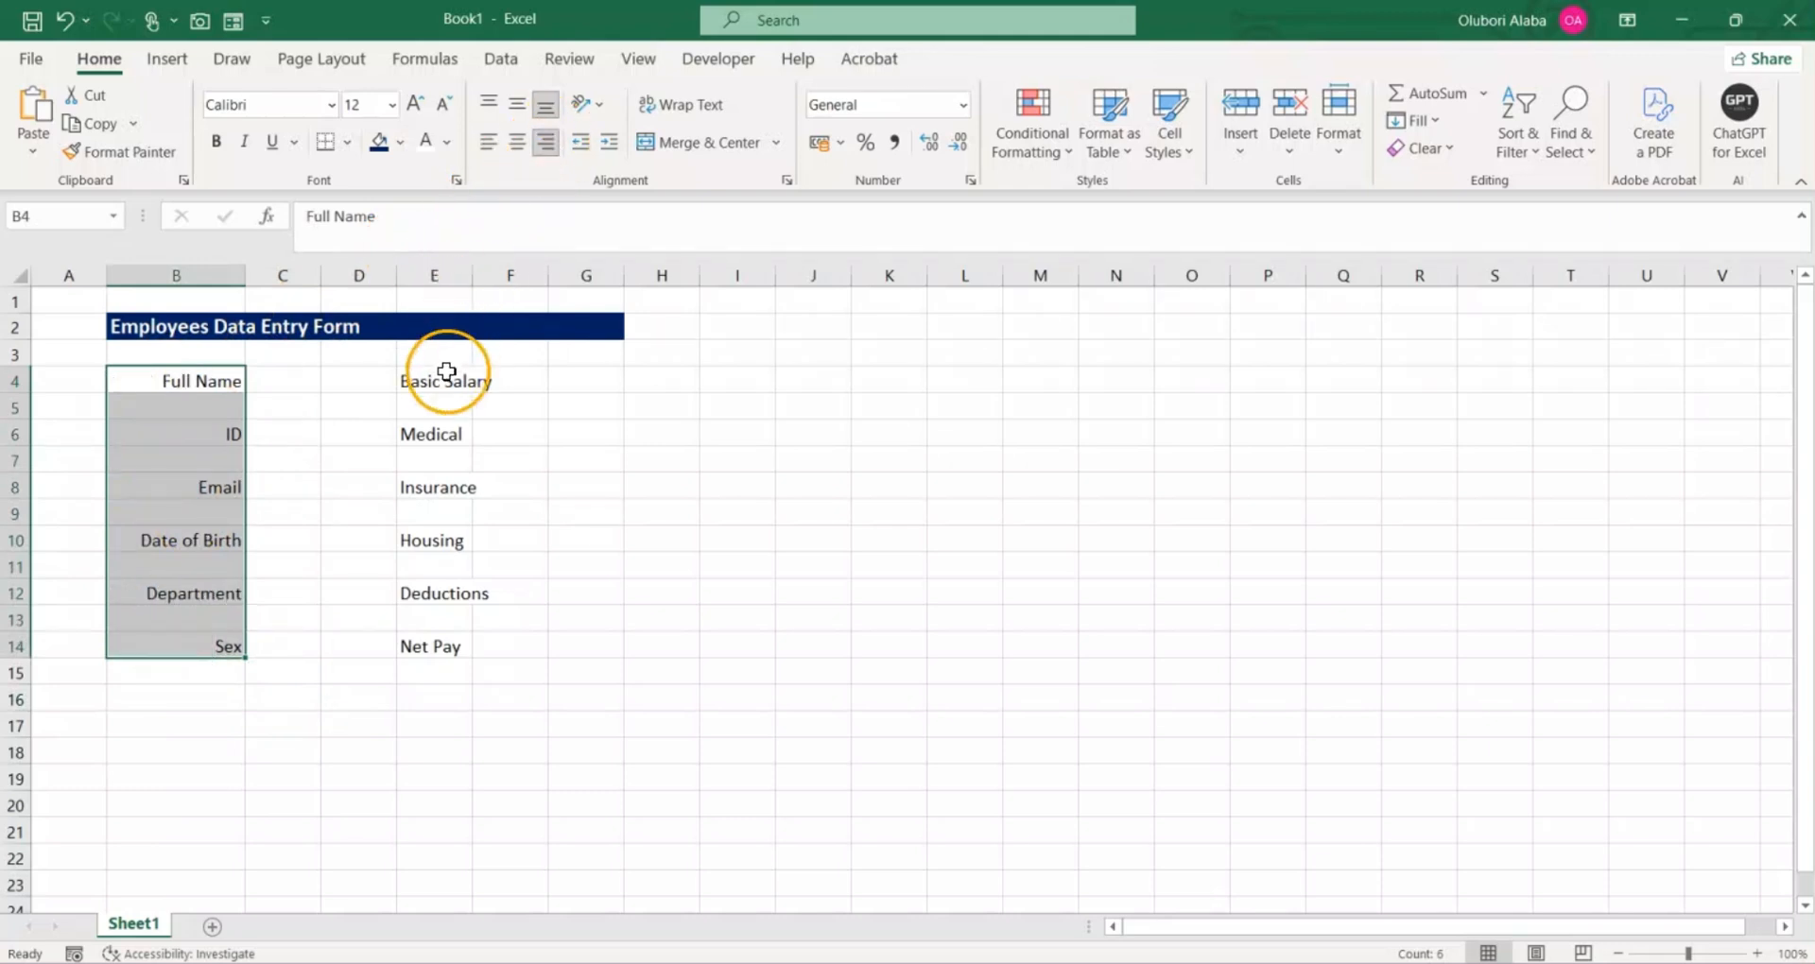
drag(446, 371, 474, 652)
click(448, 594)
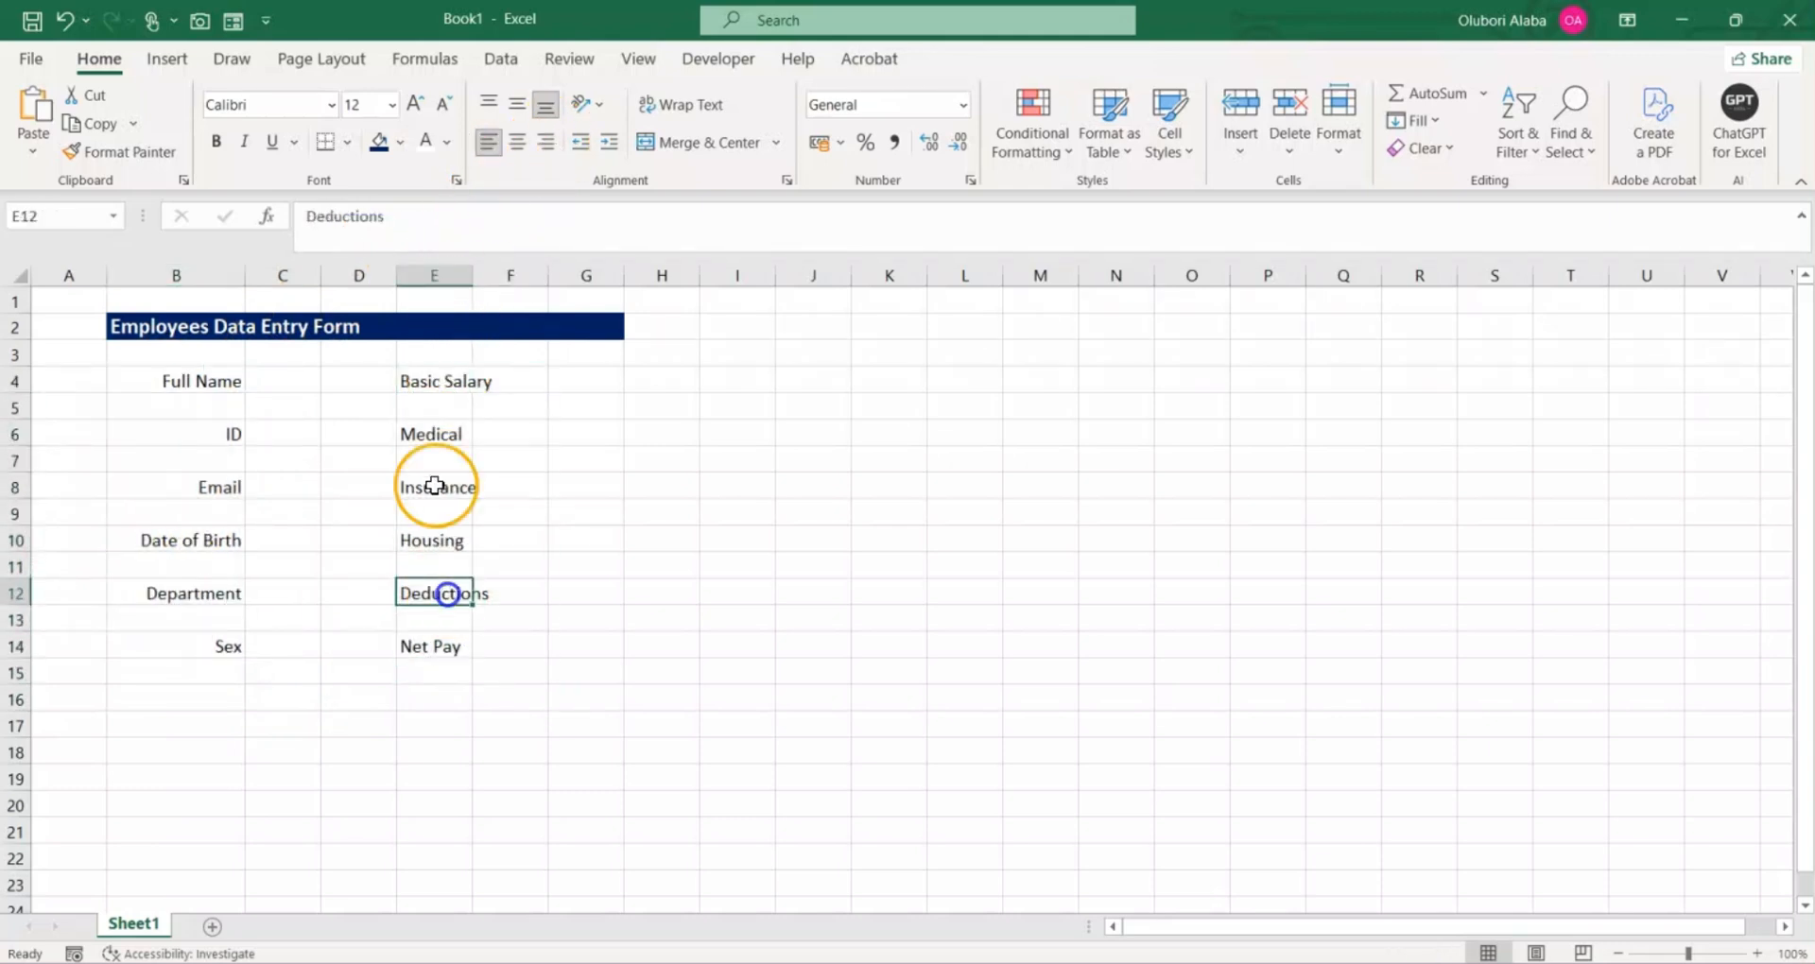
drag(434, 378, 440, 653)
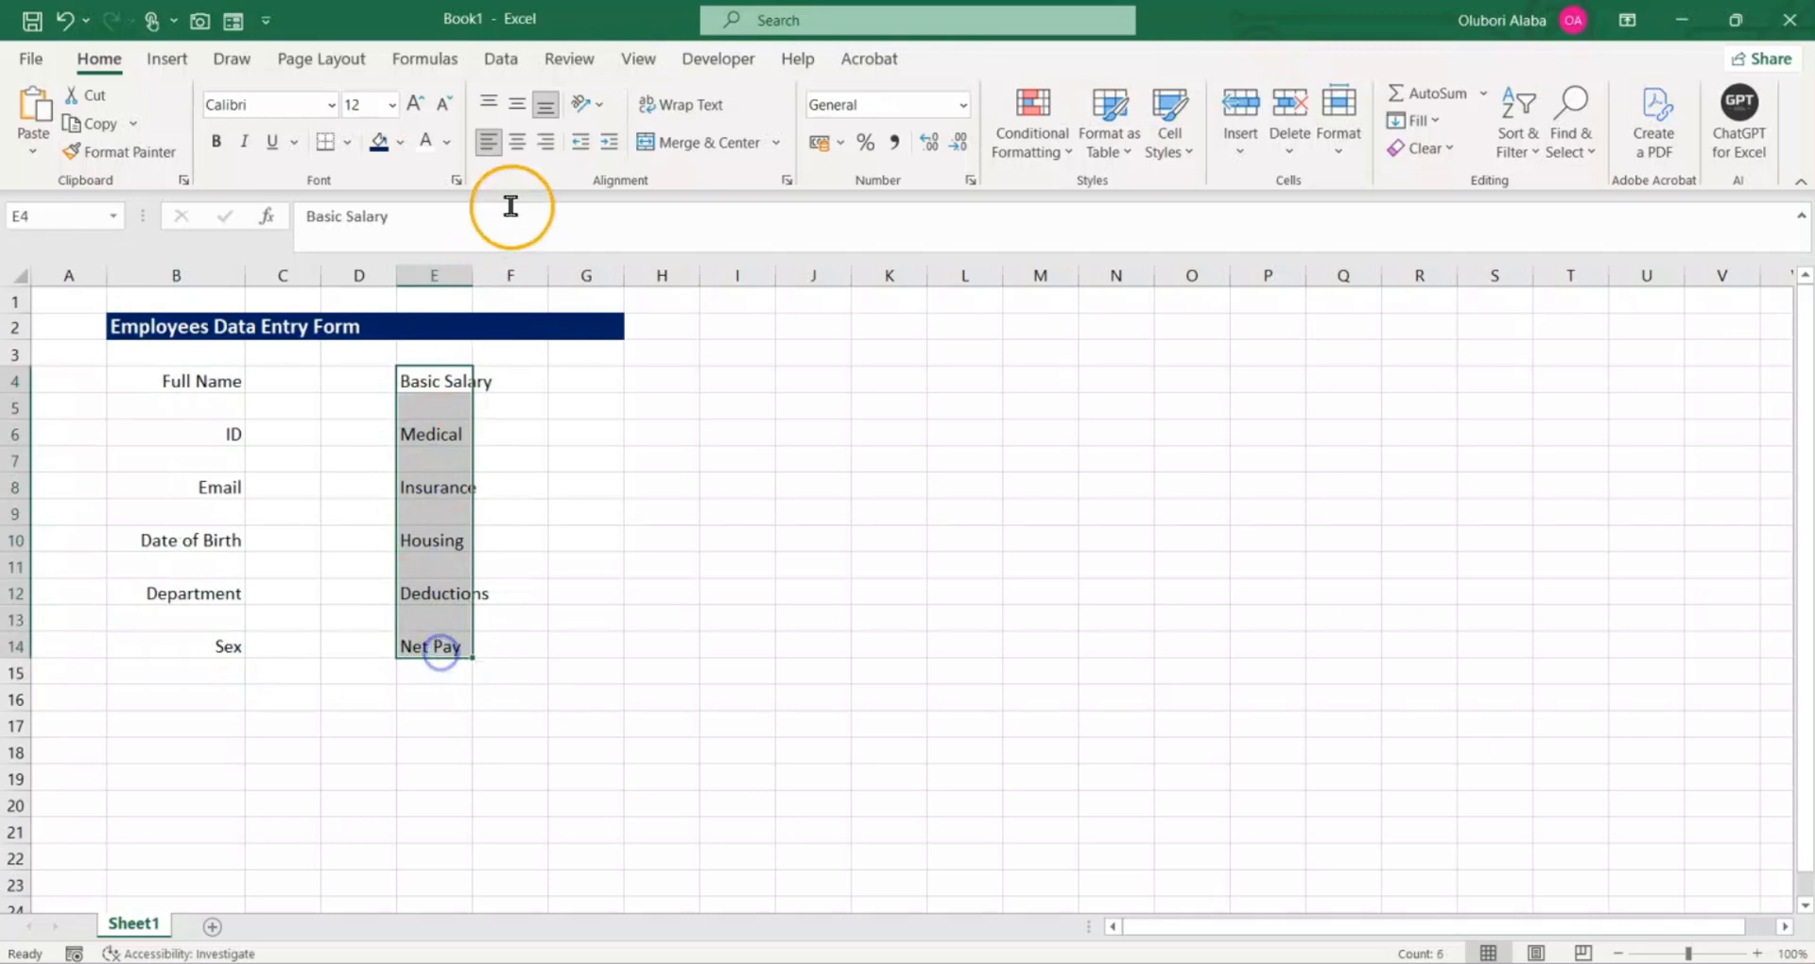
click(547, 142)
click(356, 510)
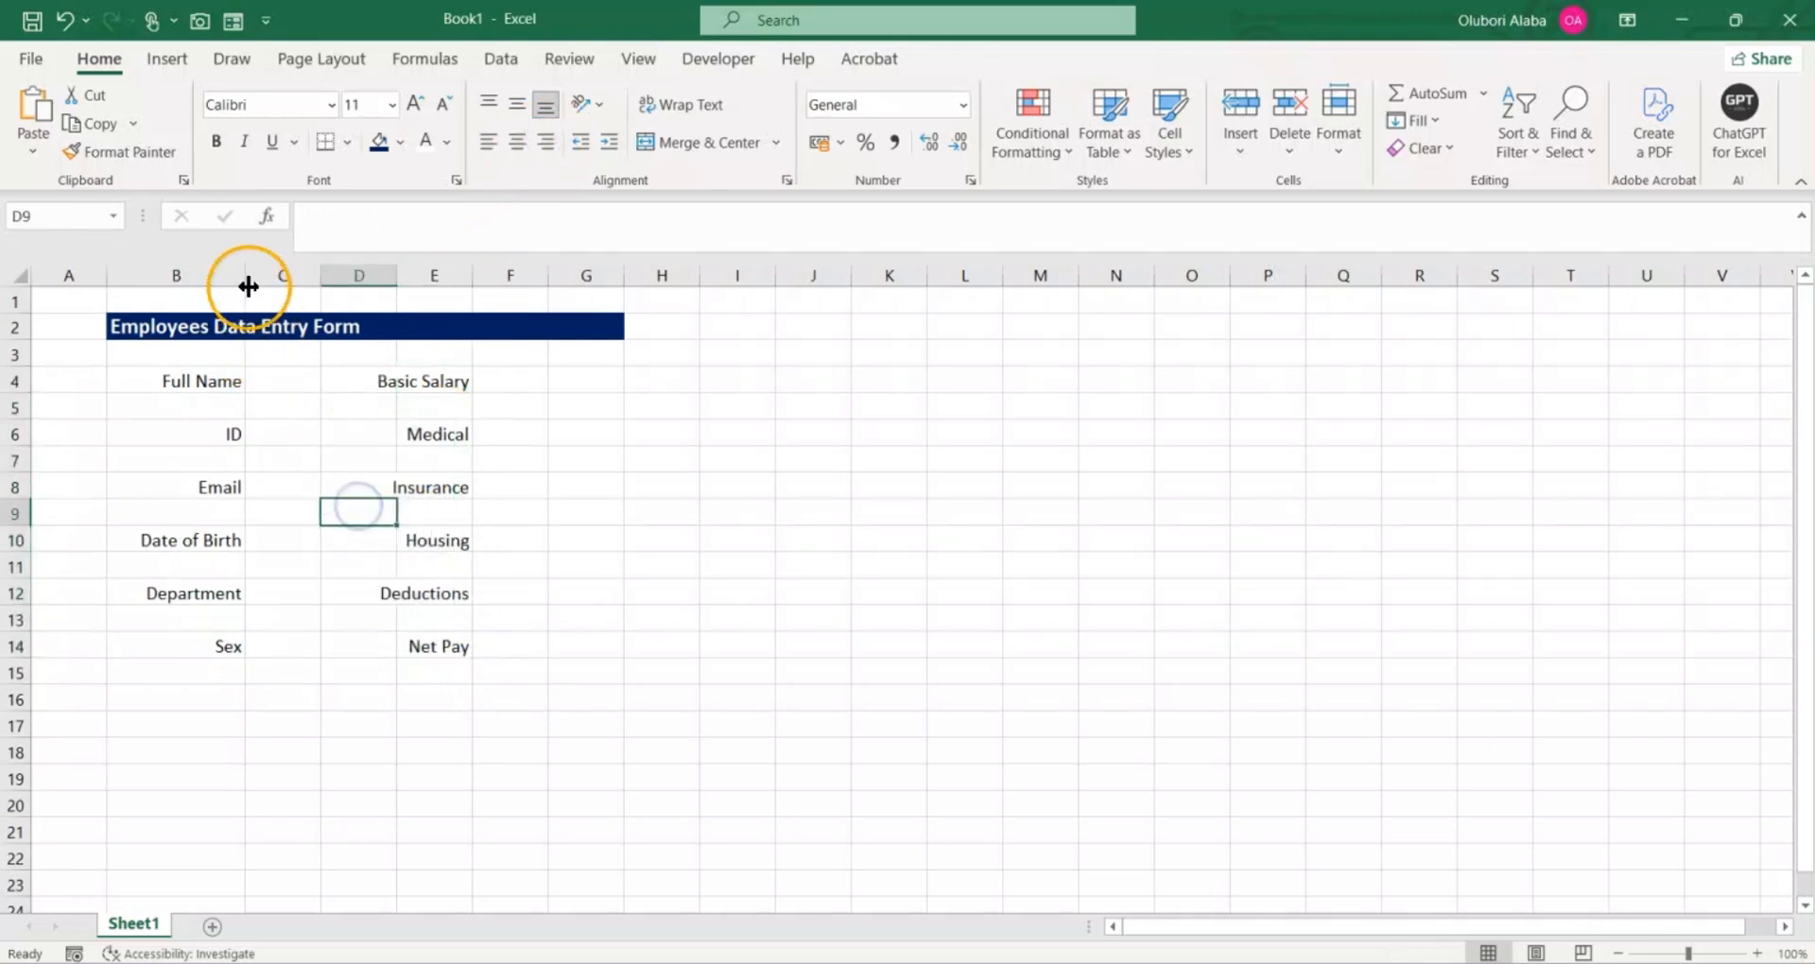
Step: Widen columns B, C, E and F for labels and entries, and narrow spacer columns A and D, with D about 4.56 wide
drag(247, 282, 431, 326)
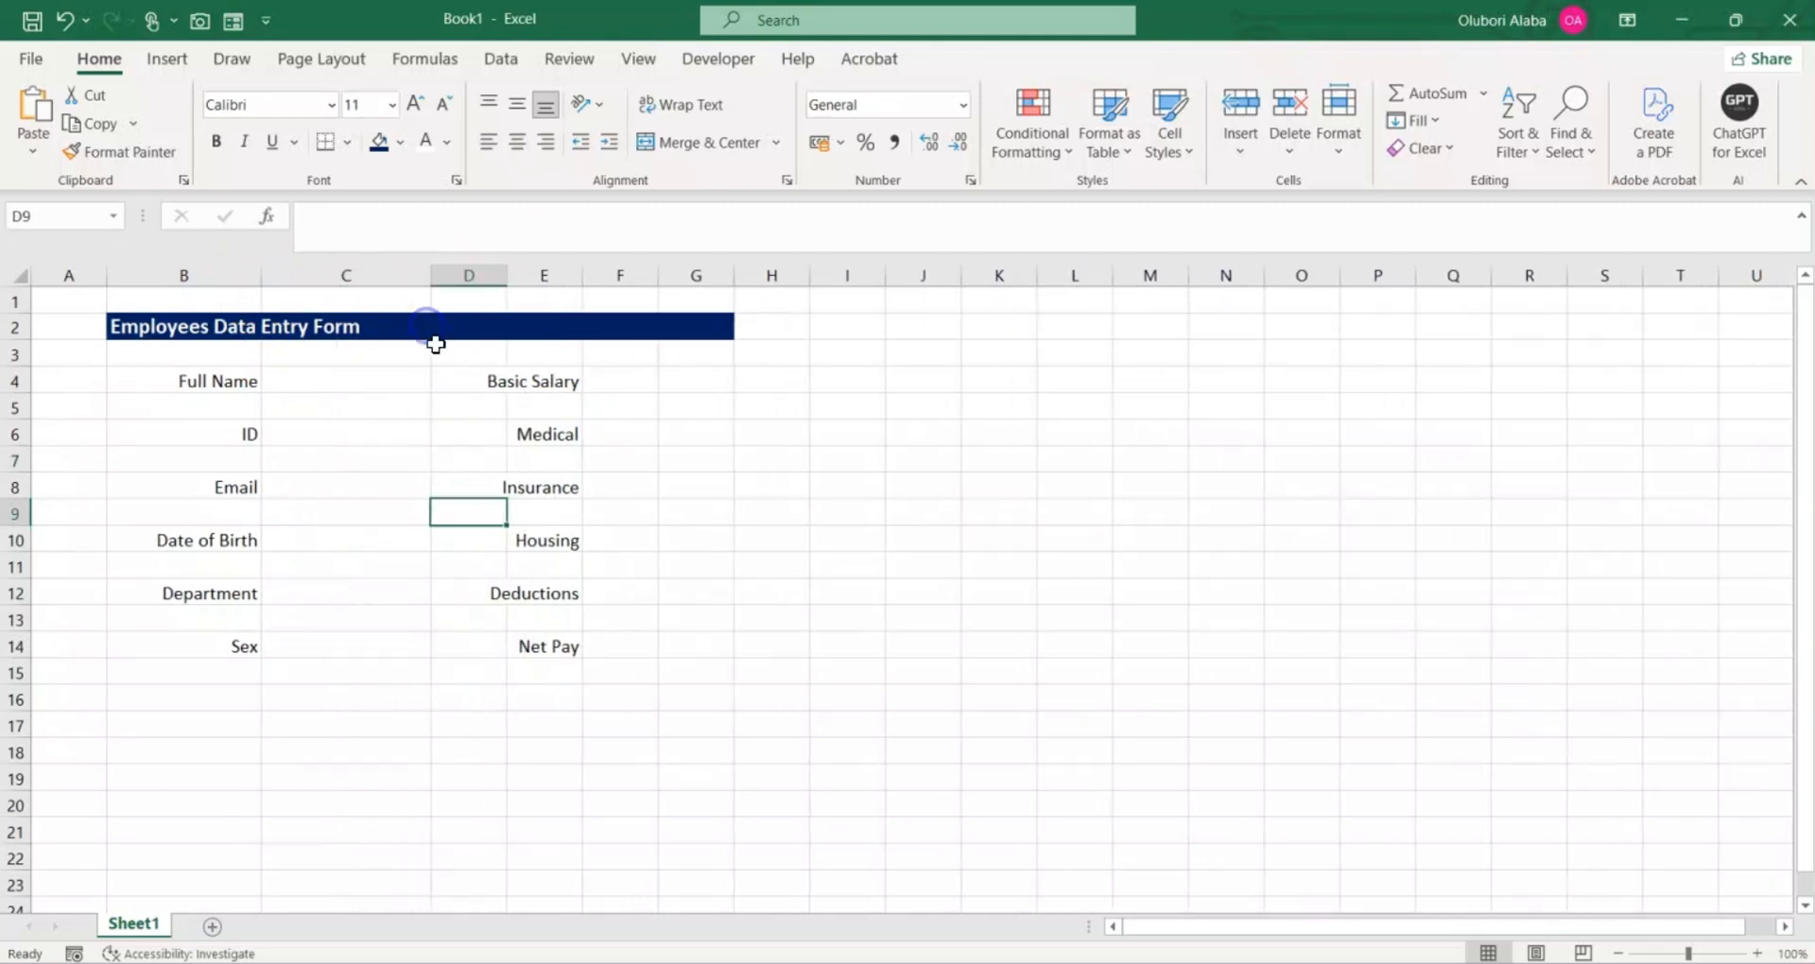
drag(582, 277, 805, 277)
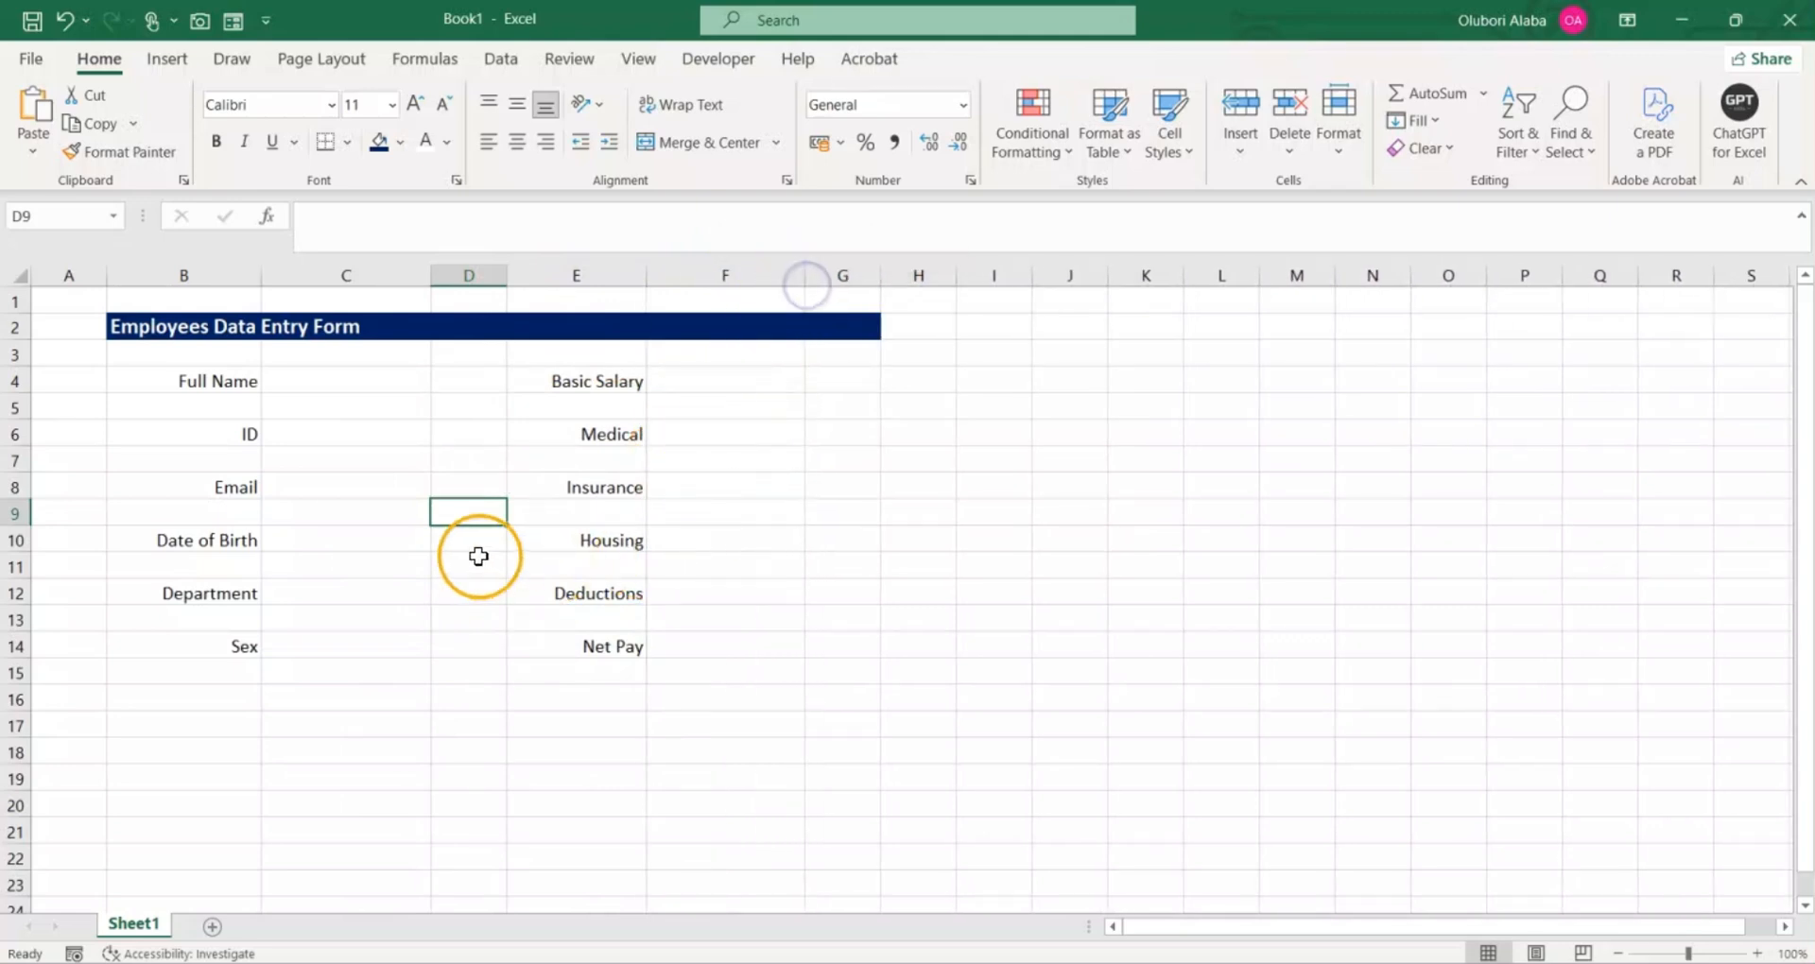
drag(502, 276, 476, 276)
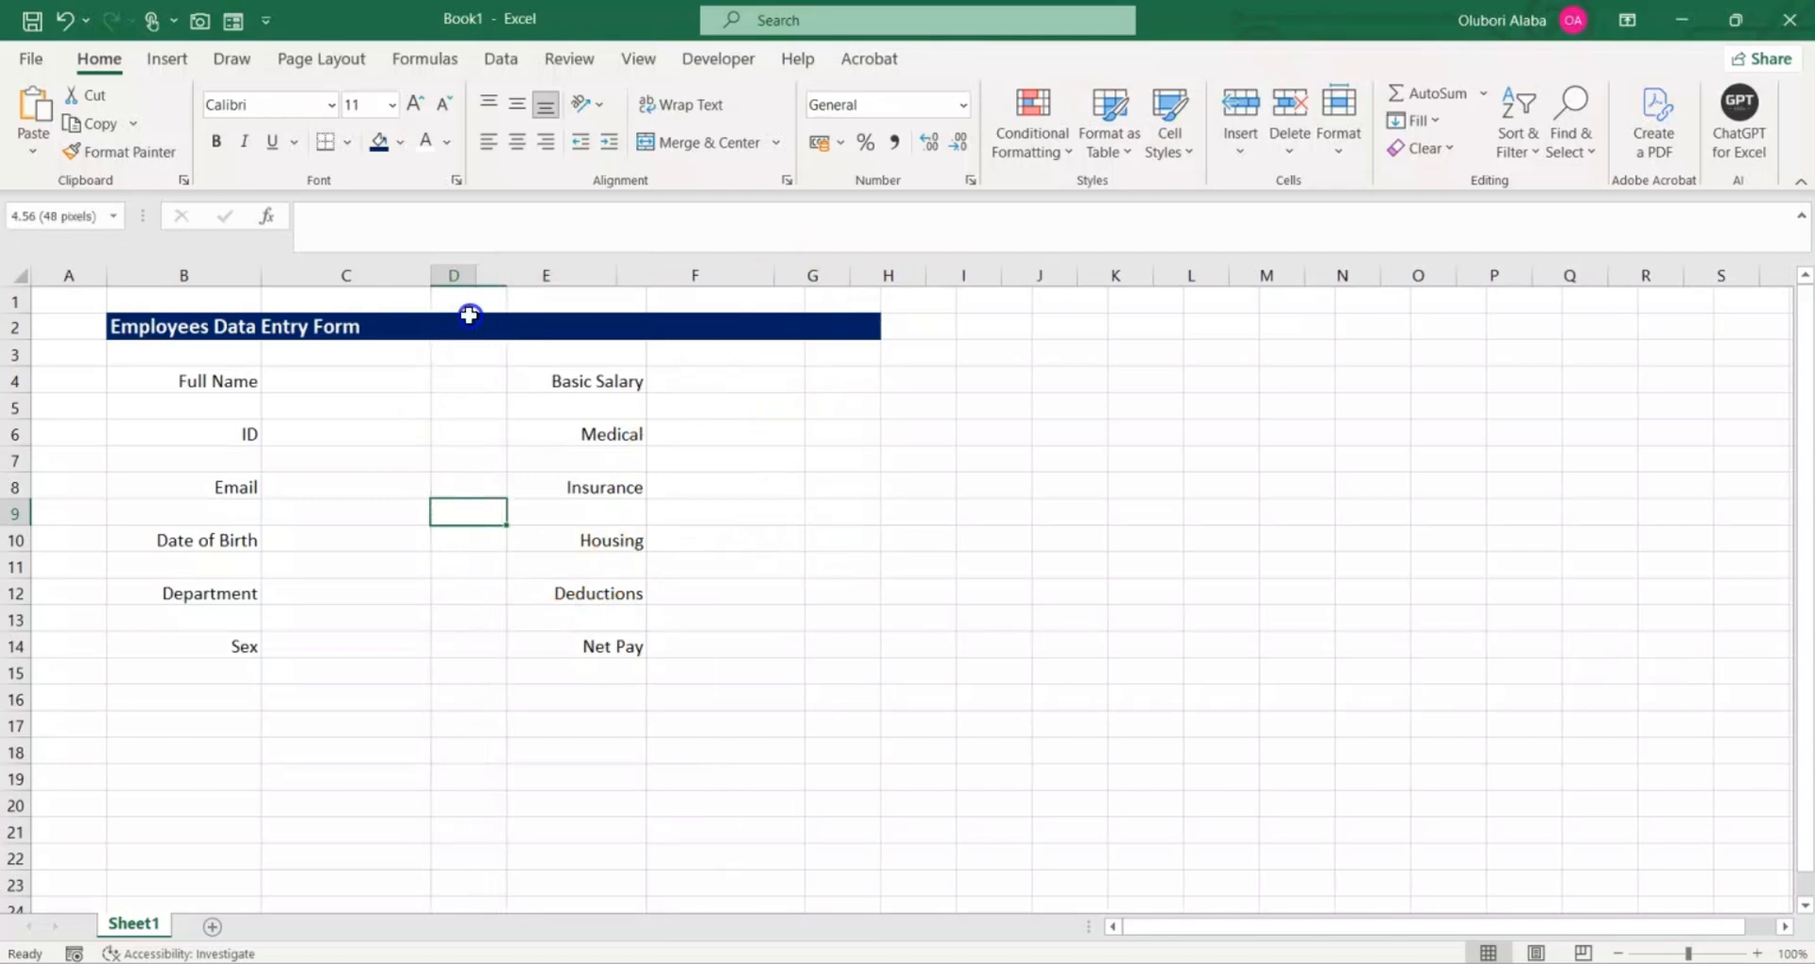
drag(97, 275, 75, 276)
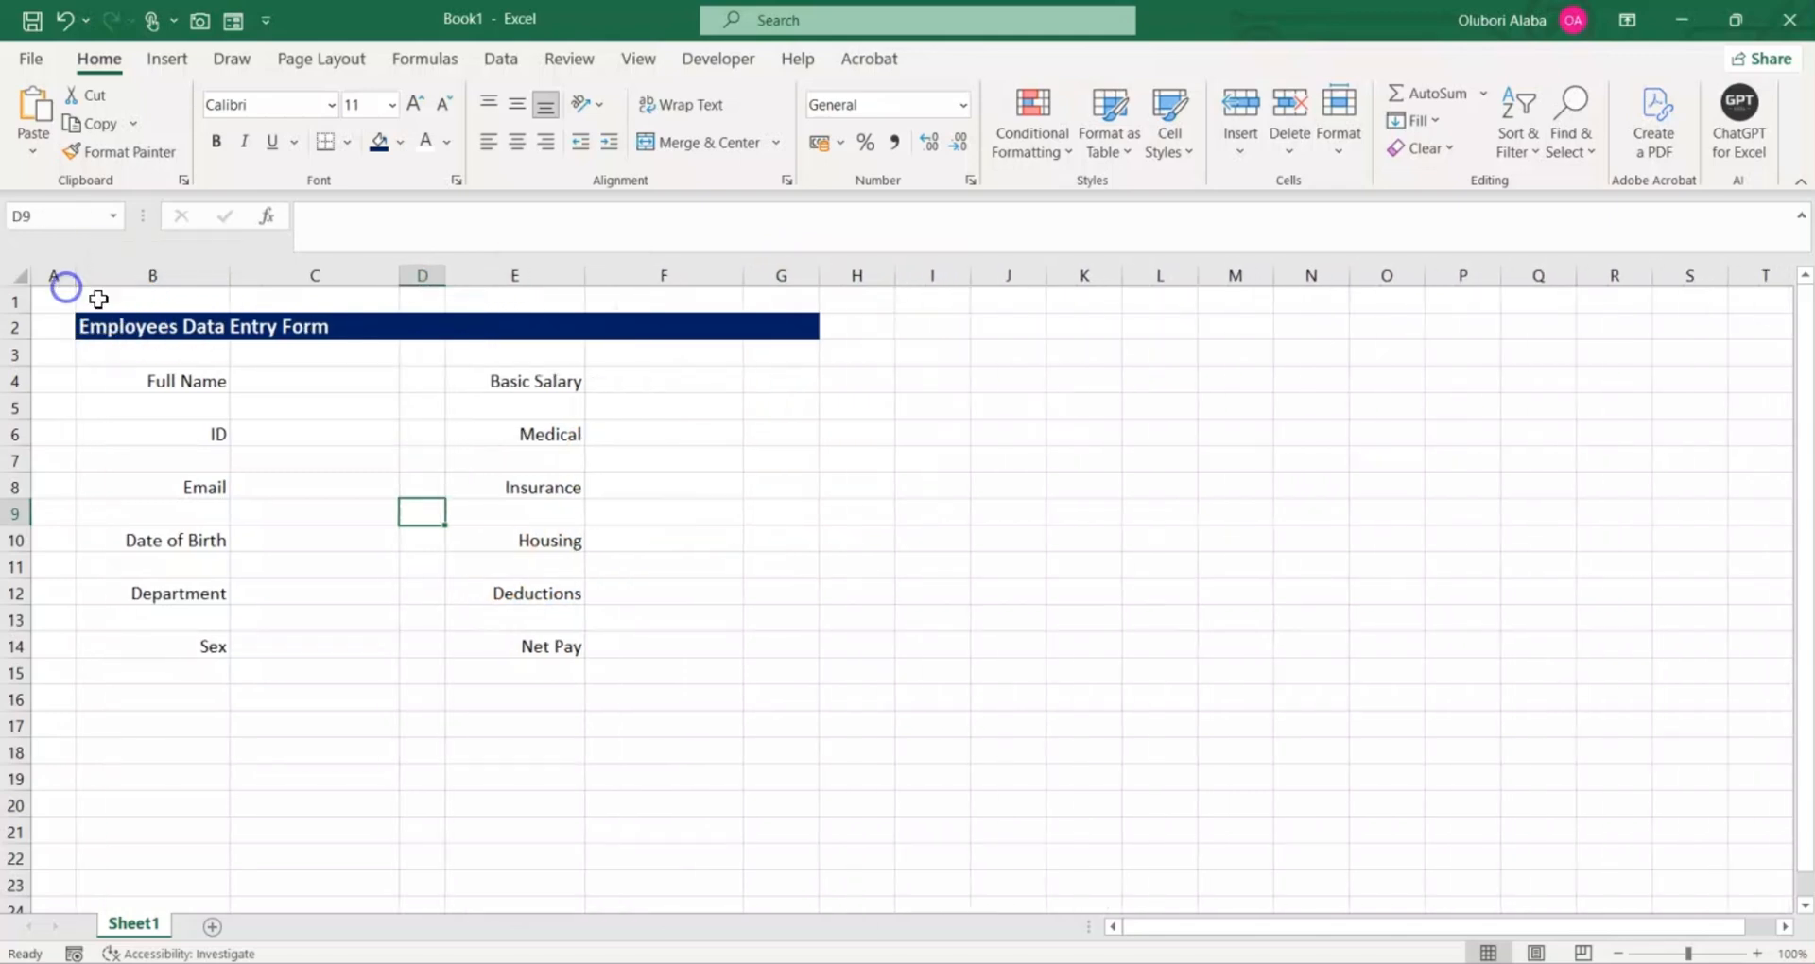
click(356, 620)
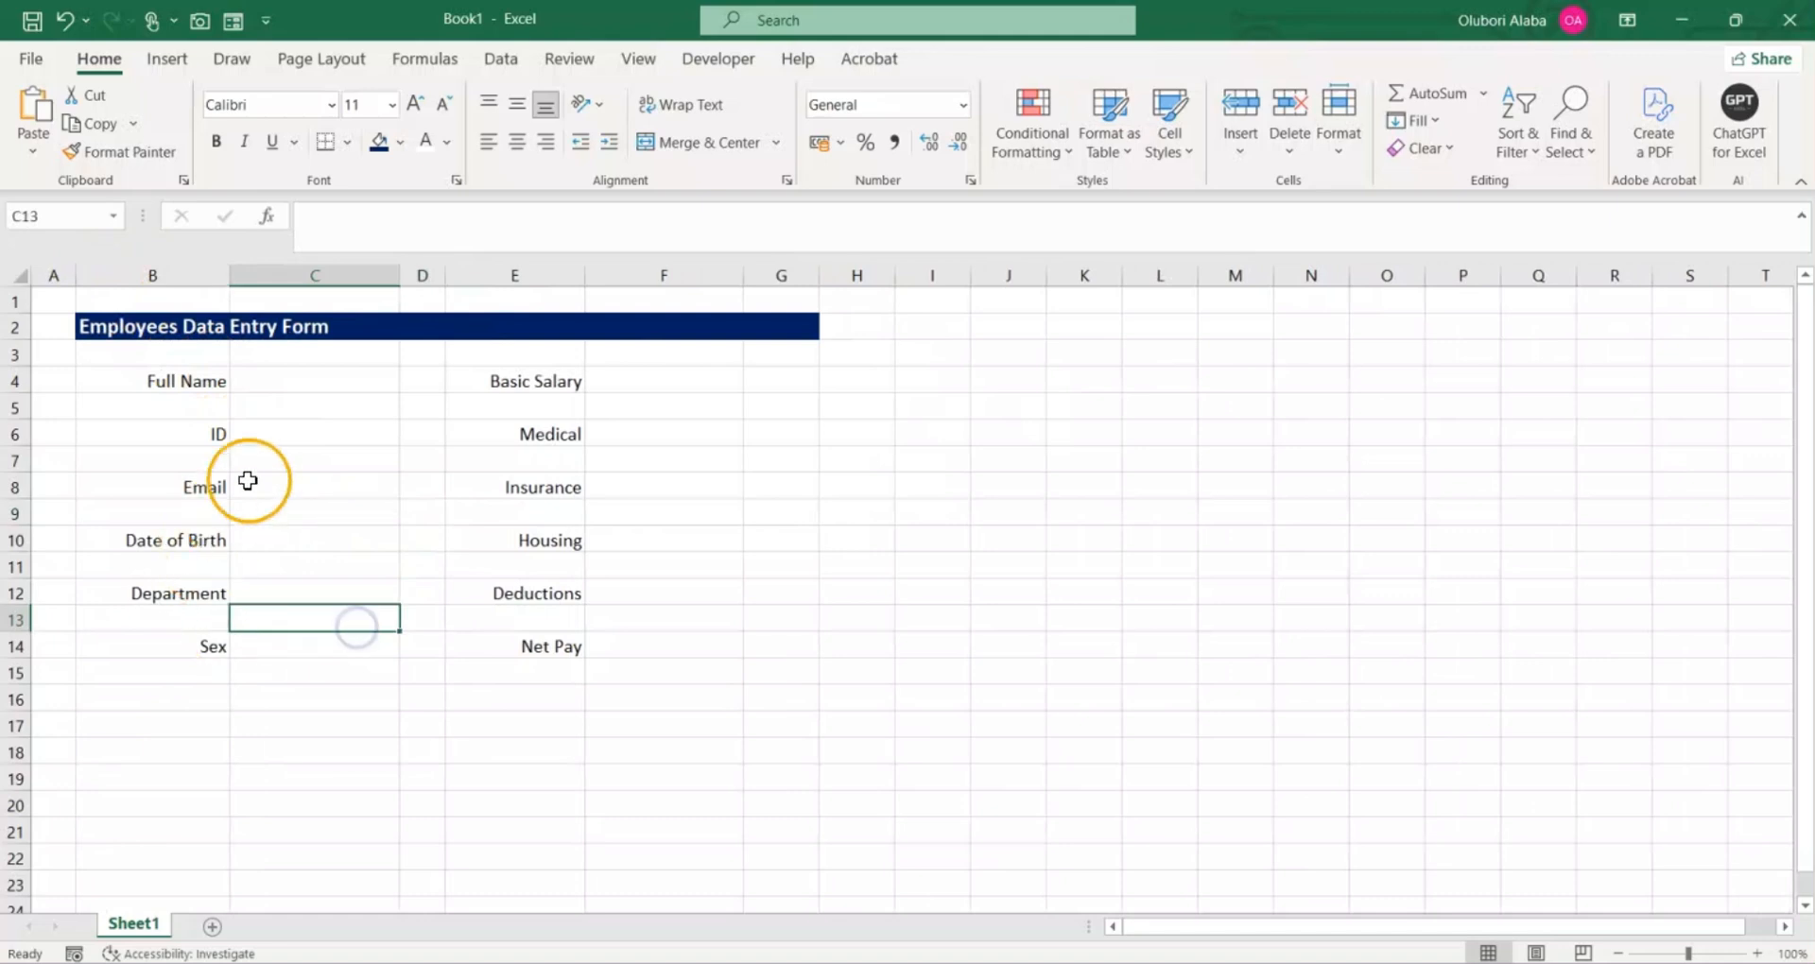
click(319, 380)
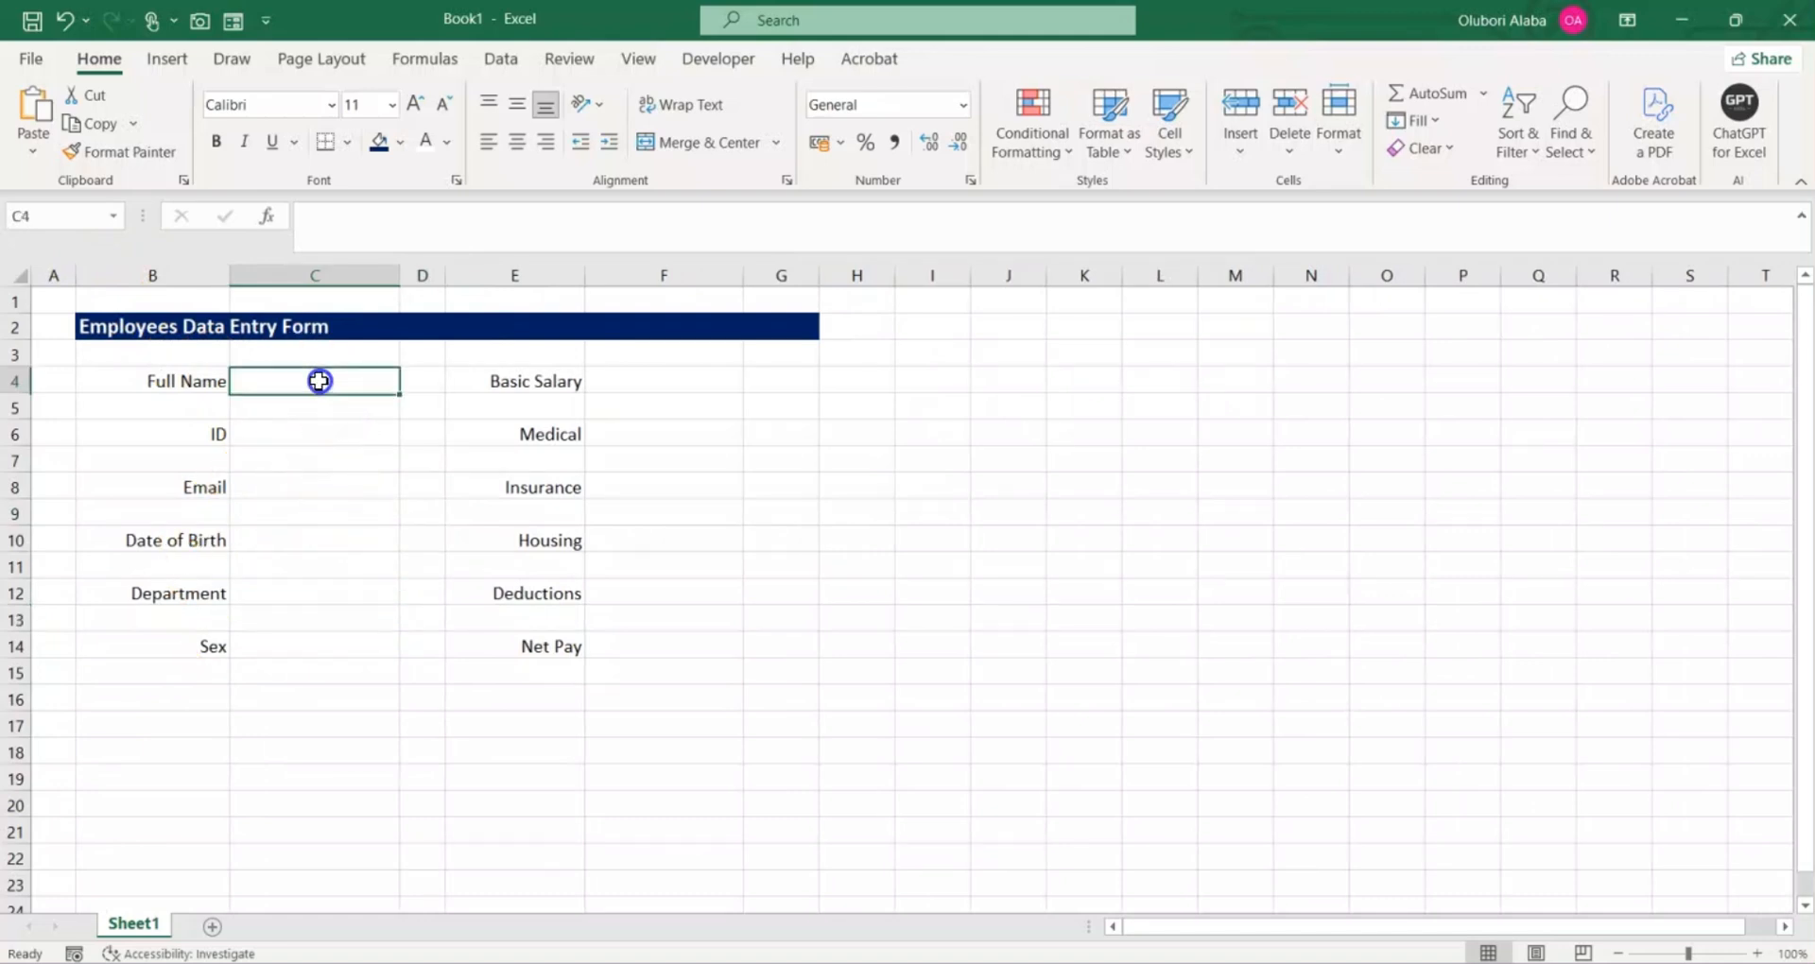
click(310, 436)
click(301, 492)
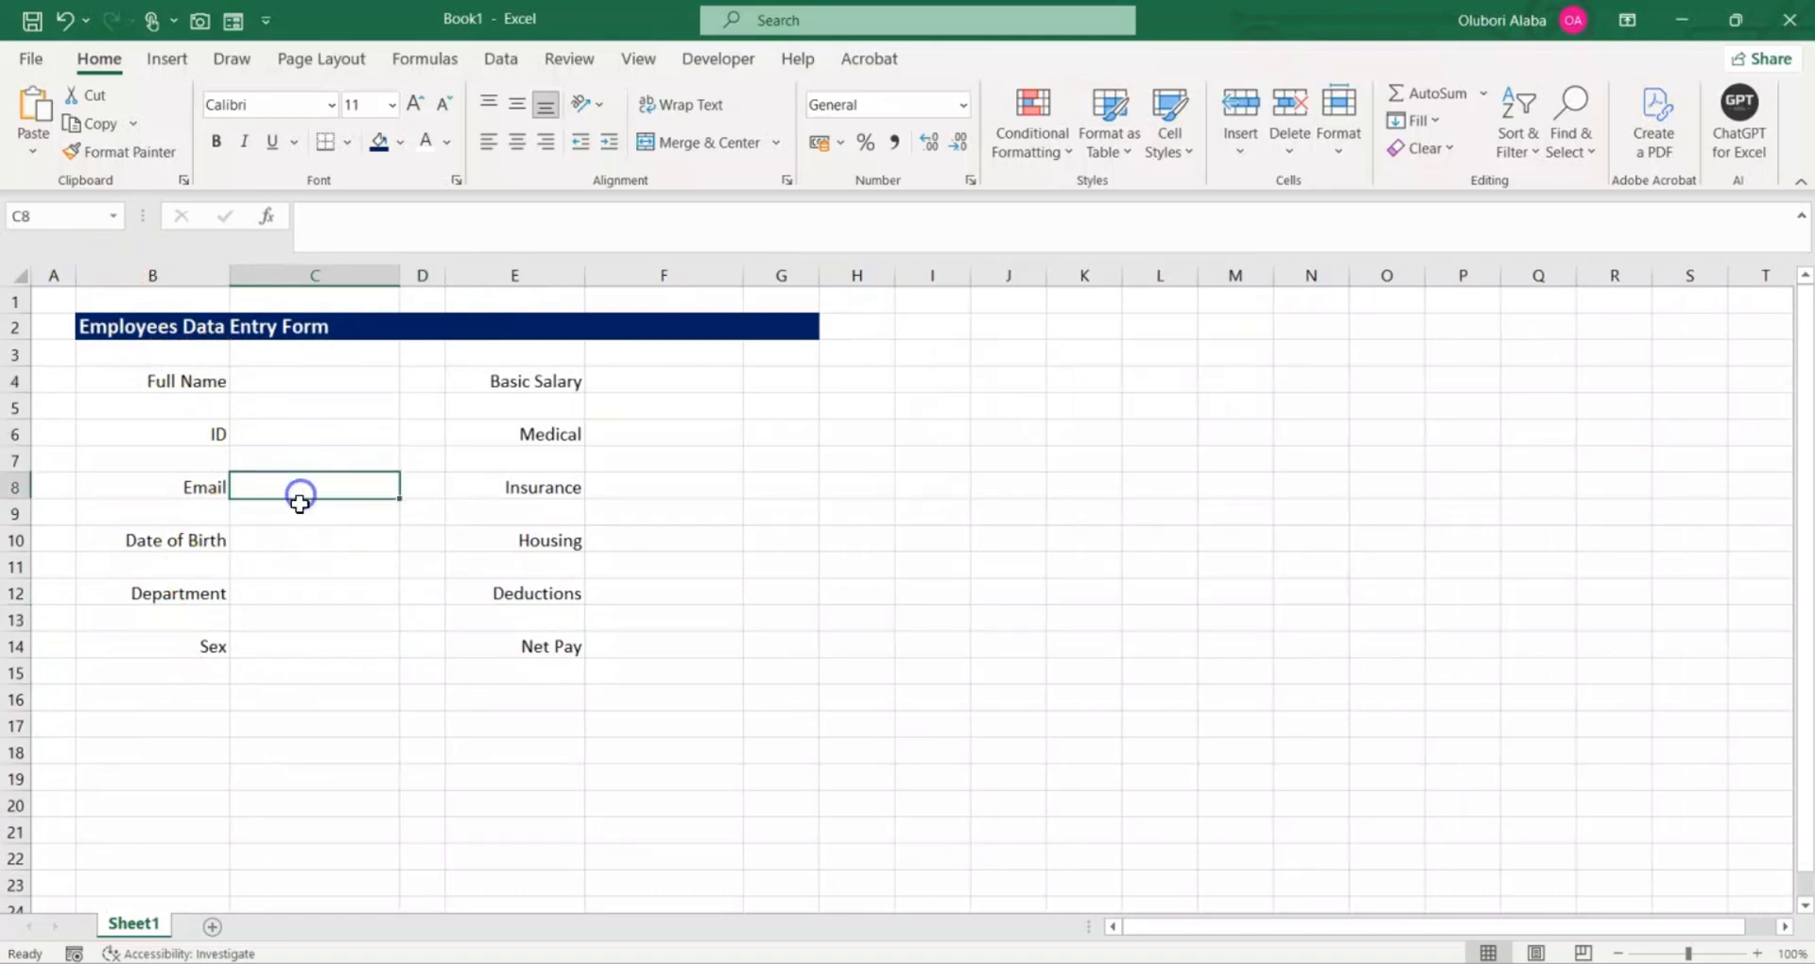
click(296, 535)
click(301, 593)
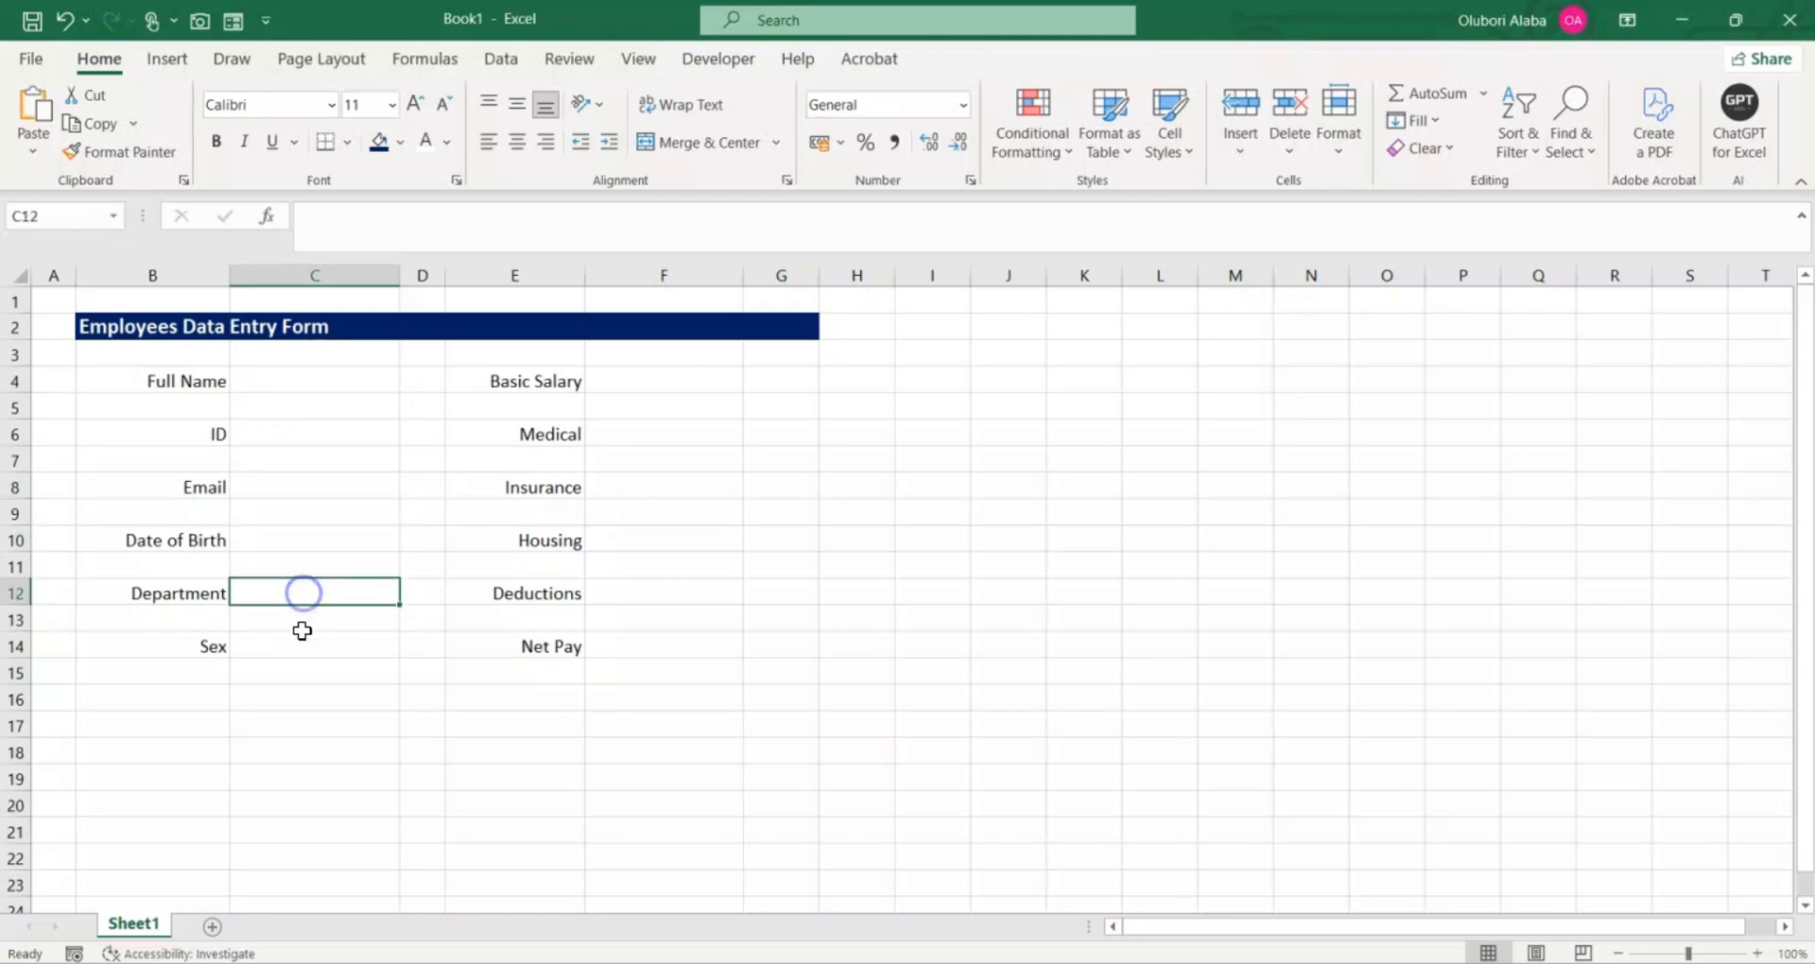
click(300, 646)
Step: Fill the Full Name entry cell C4 with grey and give it an outside border
click(289, 385)
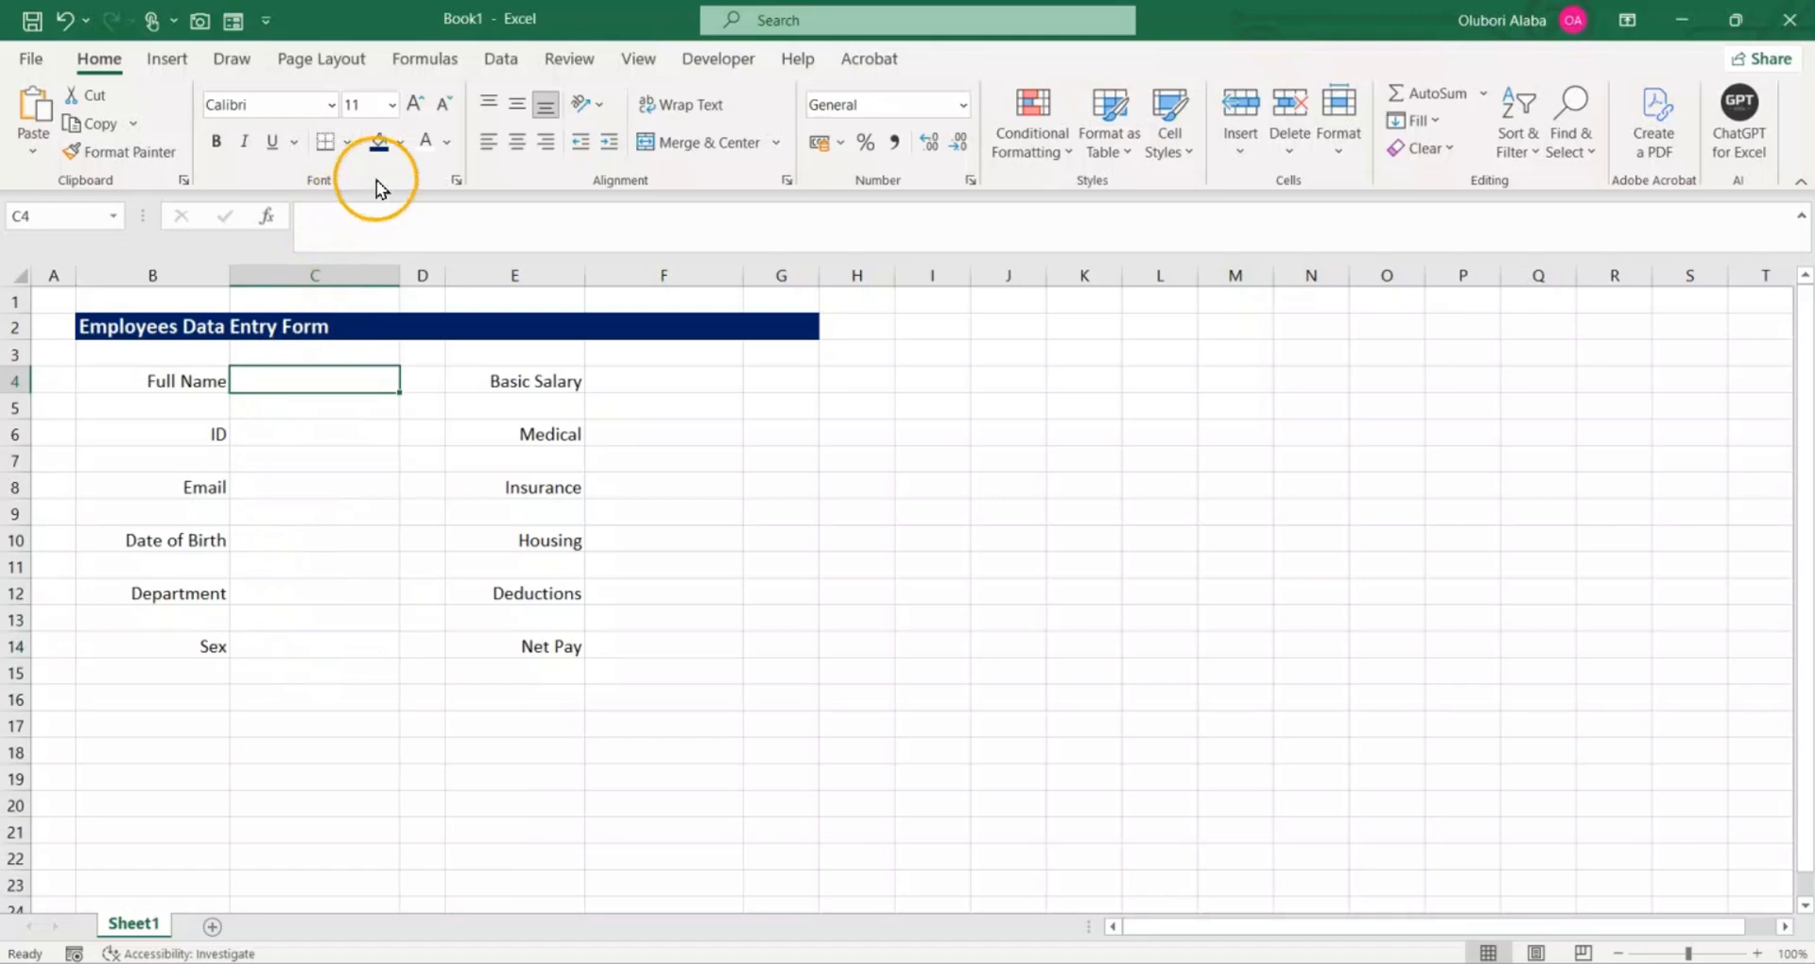
click(401, 142)
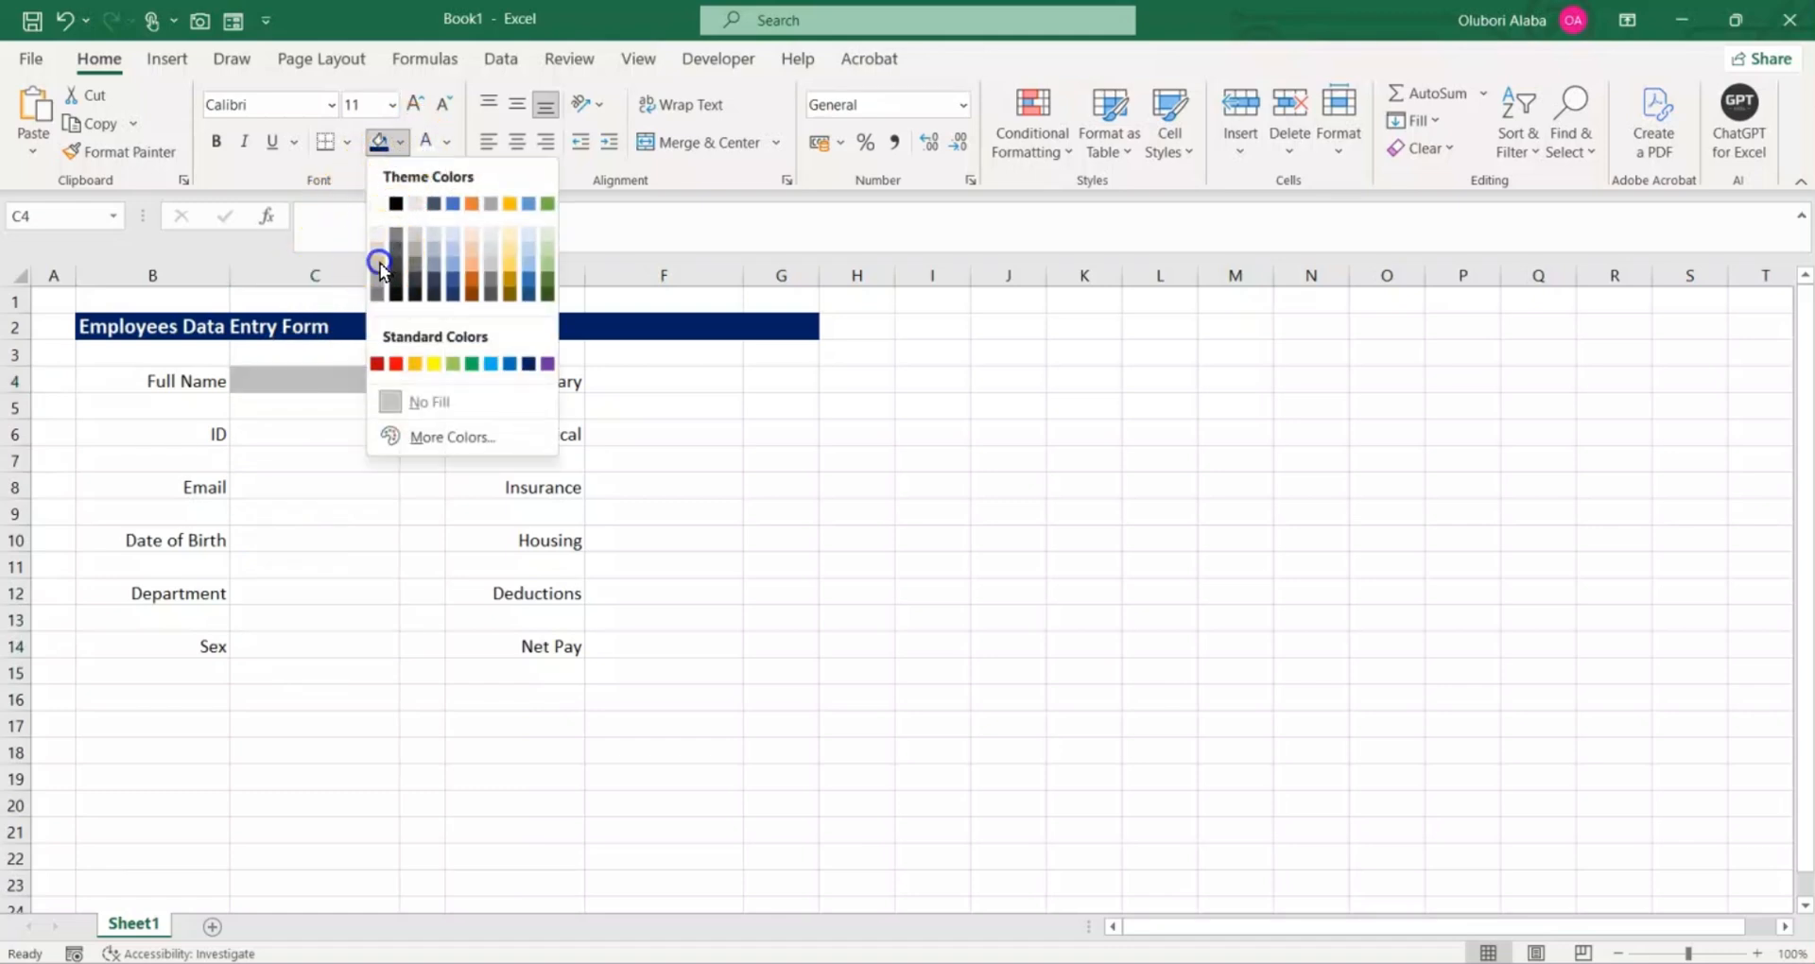
click(379, 263)
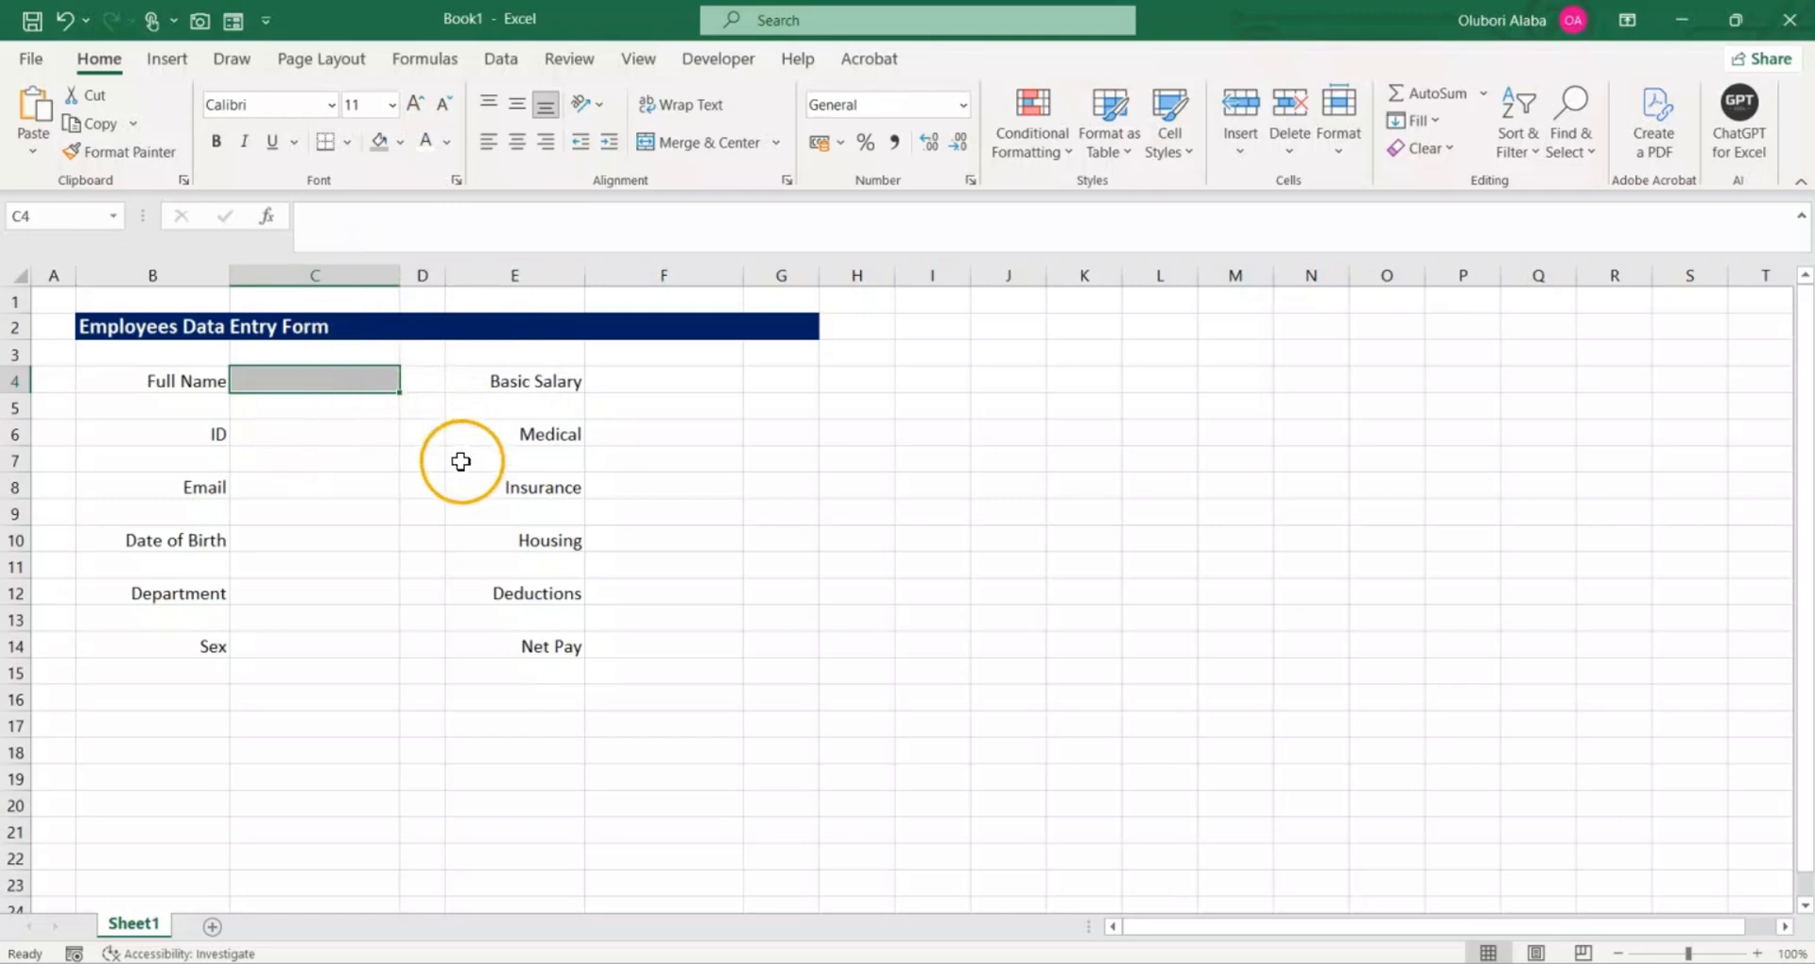
click(345, 144)
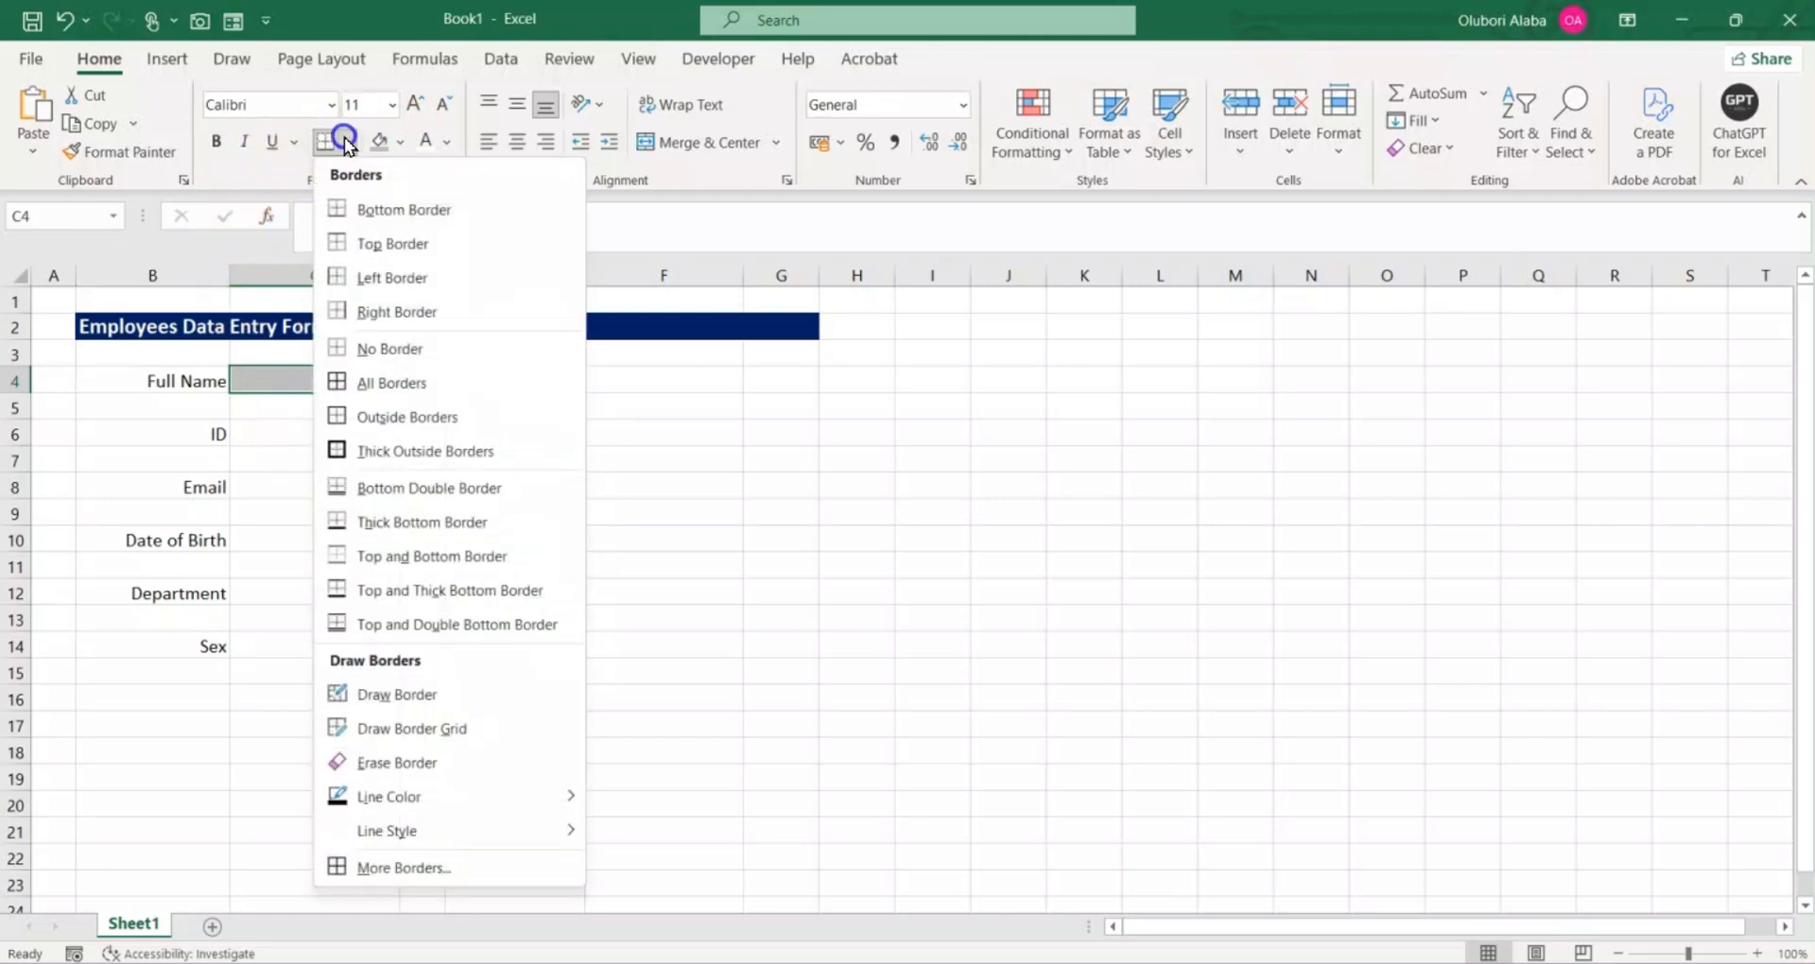
click(397, 436)
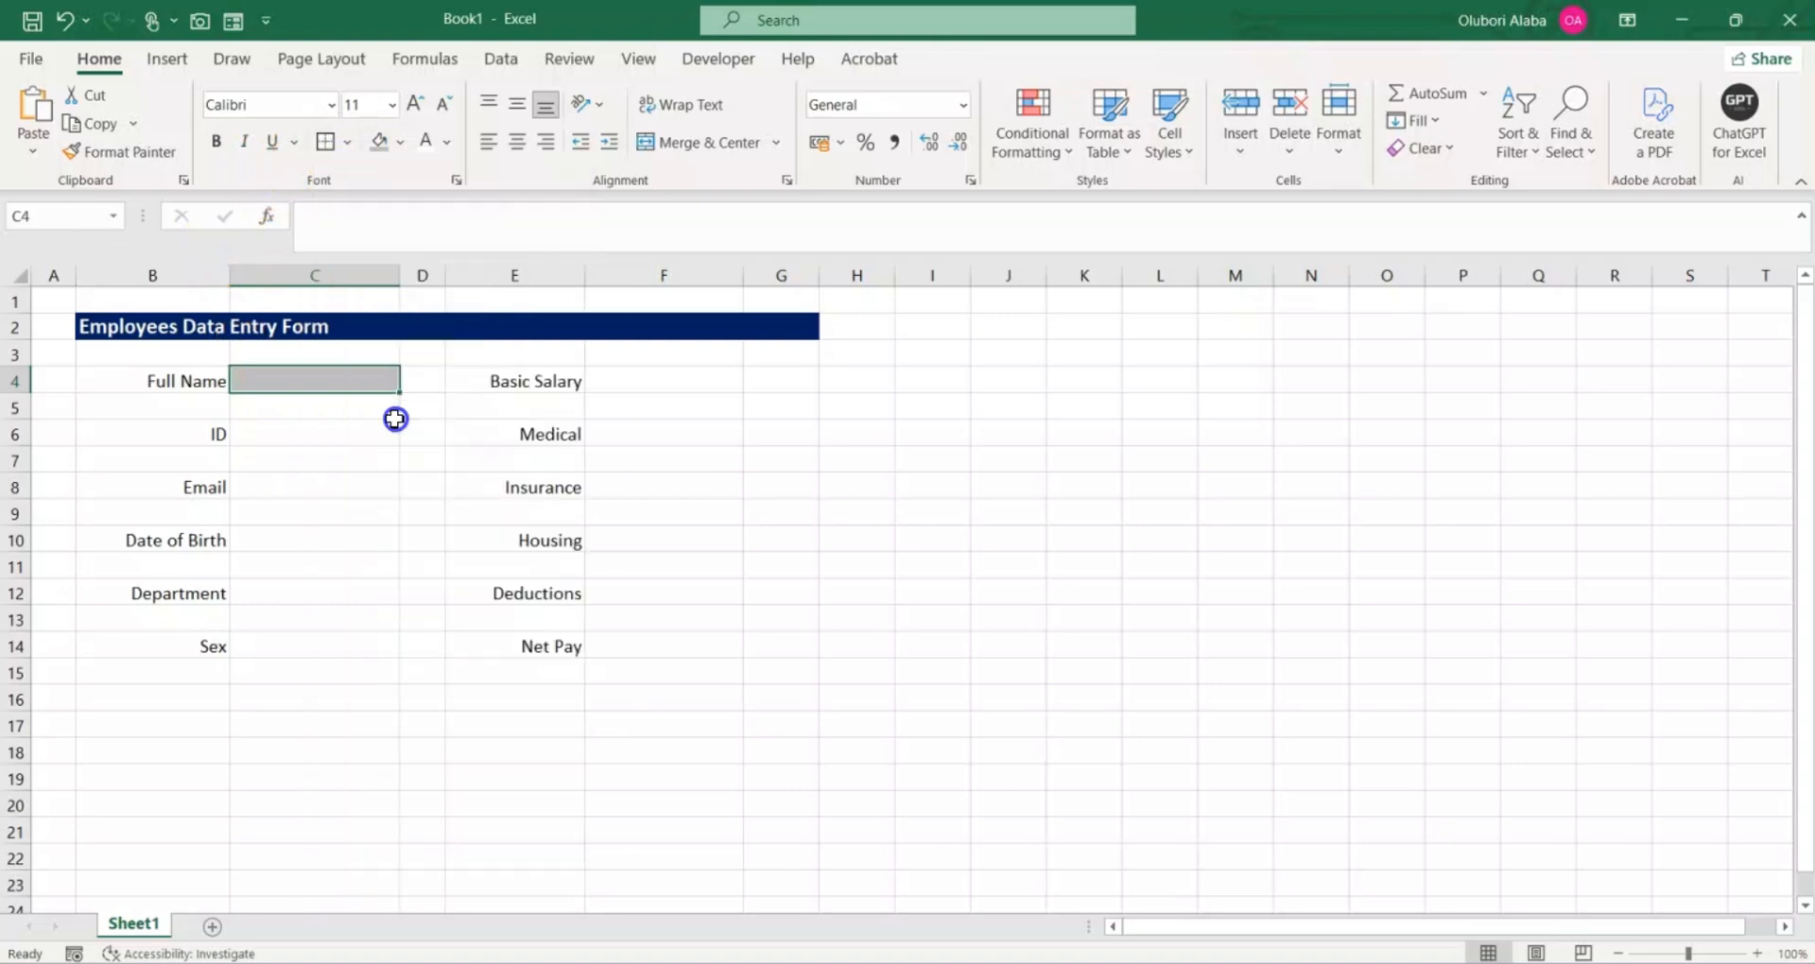
click(318, 537)
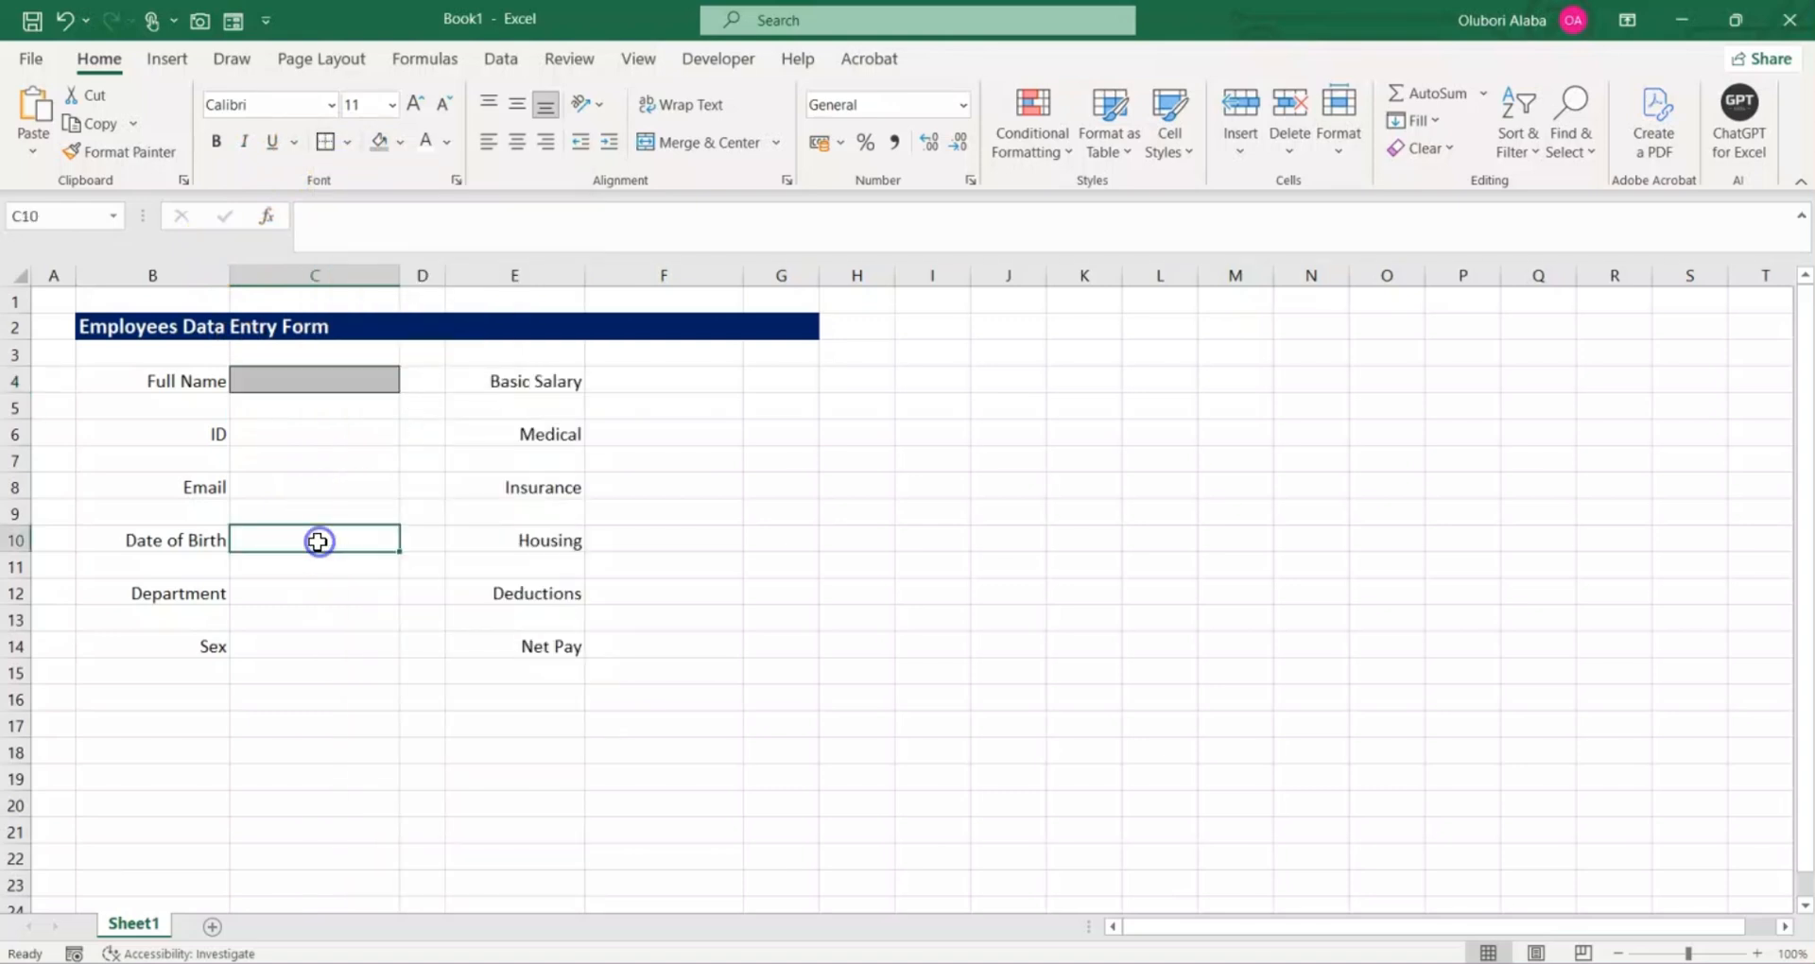
Step: Copy the format of C4 to the ID, Email, Date of Birth and Department entry cells C6, C8, C10 and C12
click(328, 382)
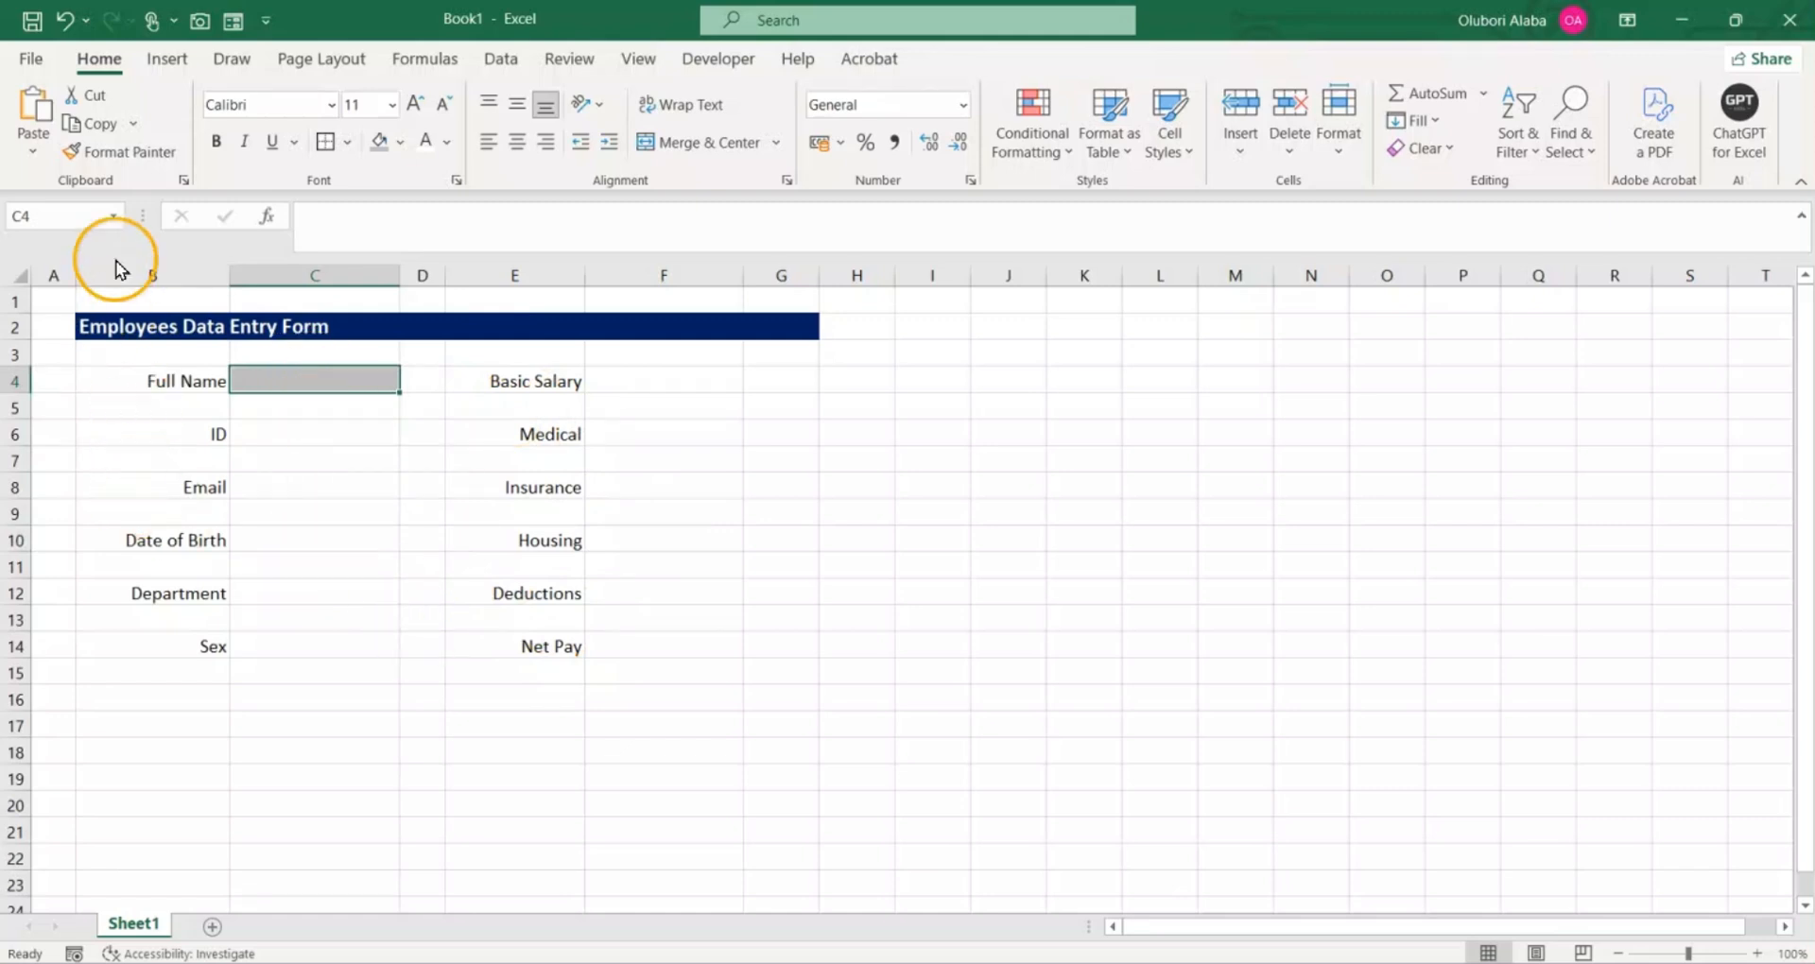
click(144, 152)
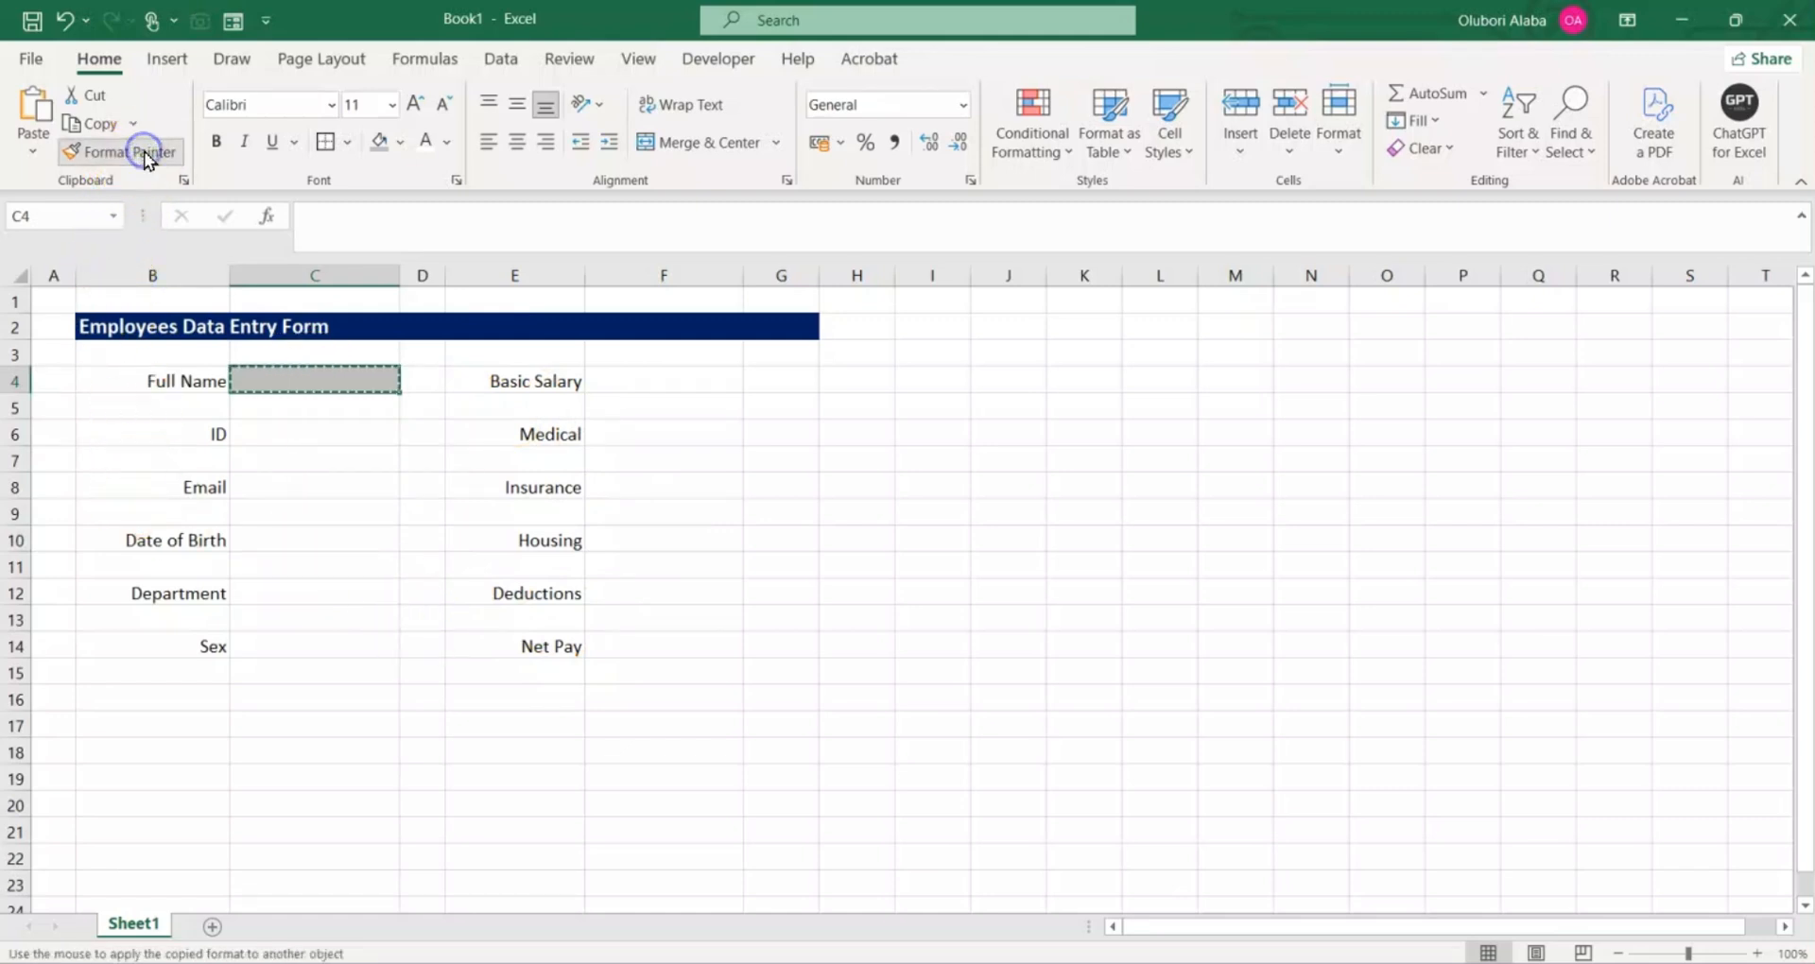
click(296, 427)
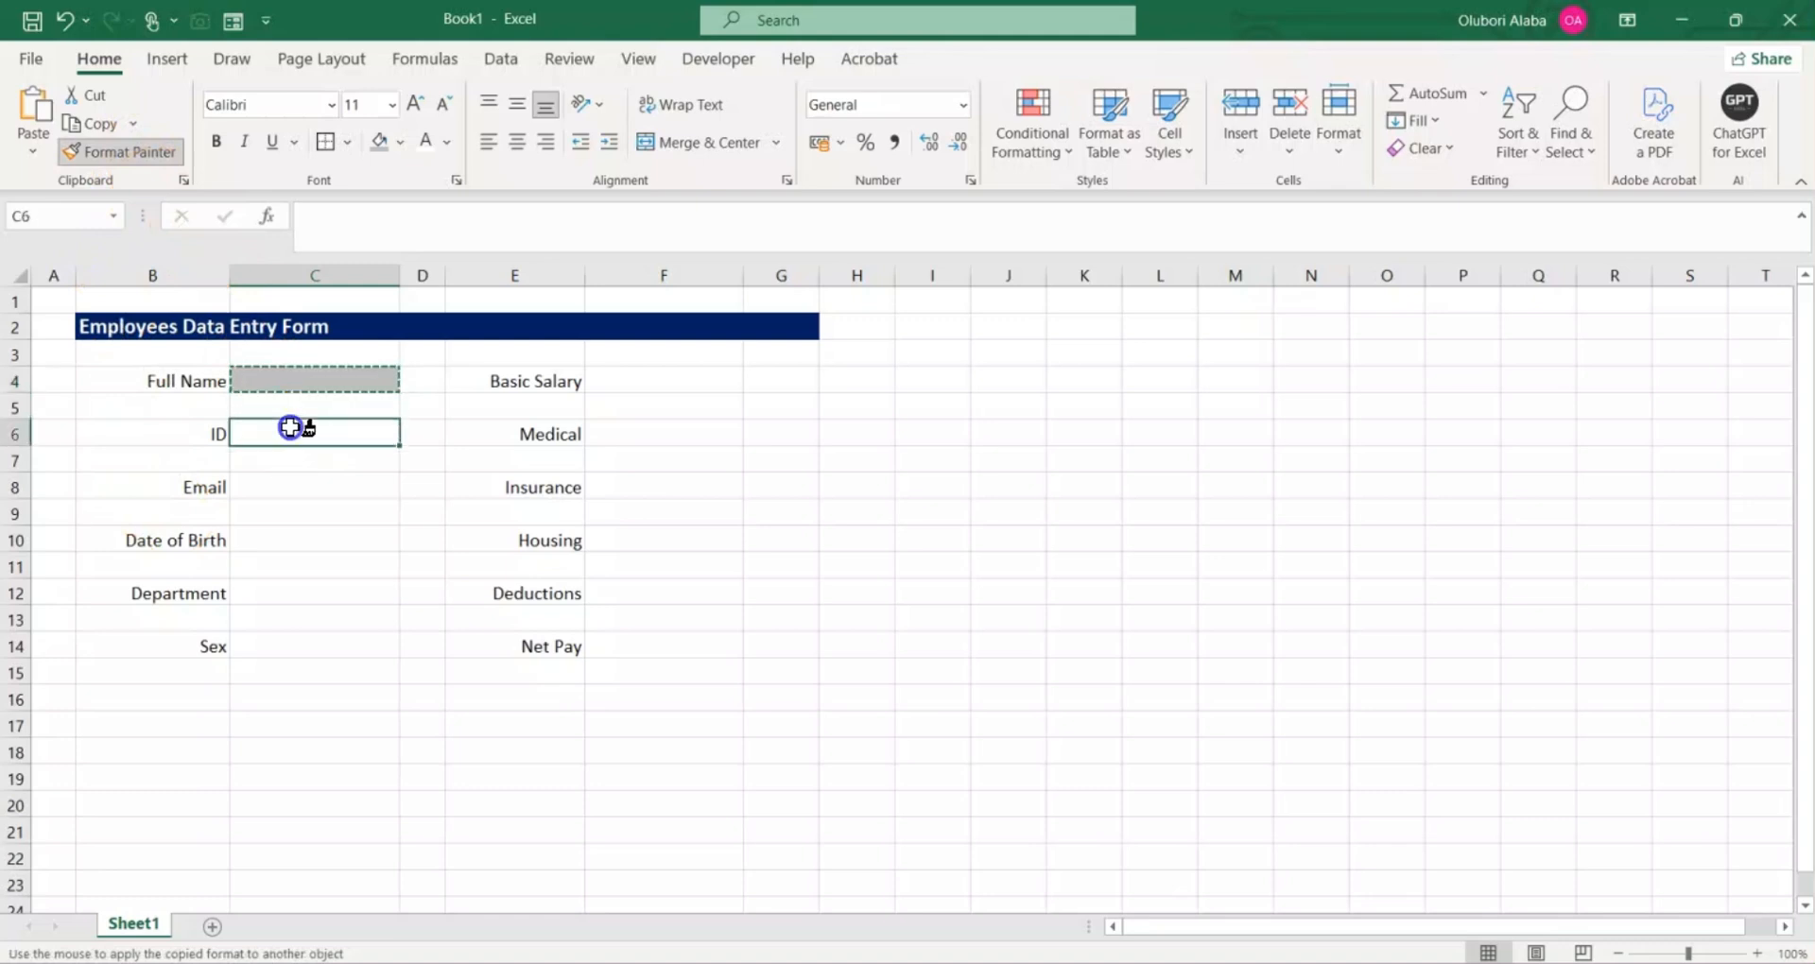
click(295, 486)
click(296, 538)
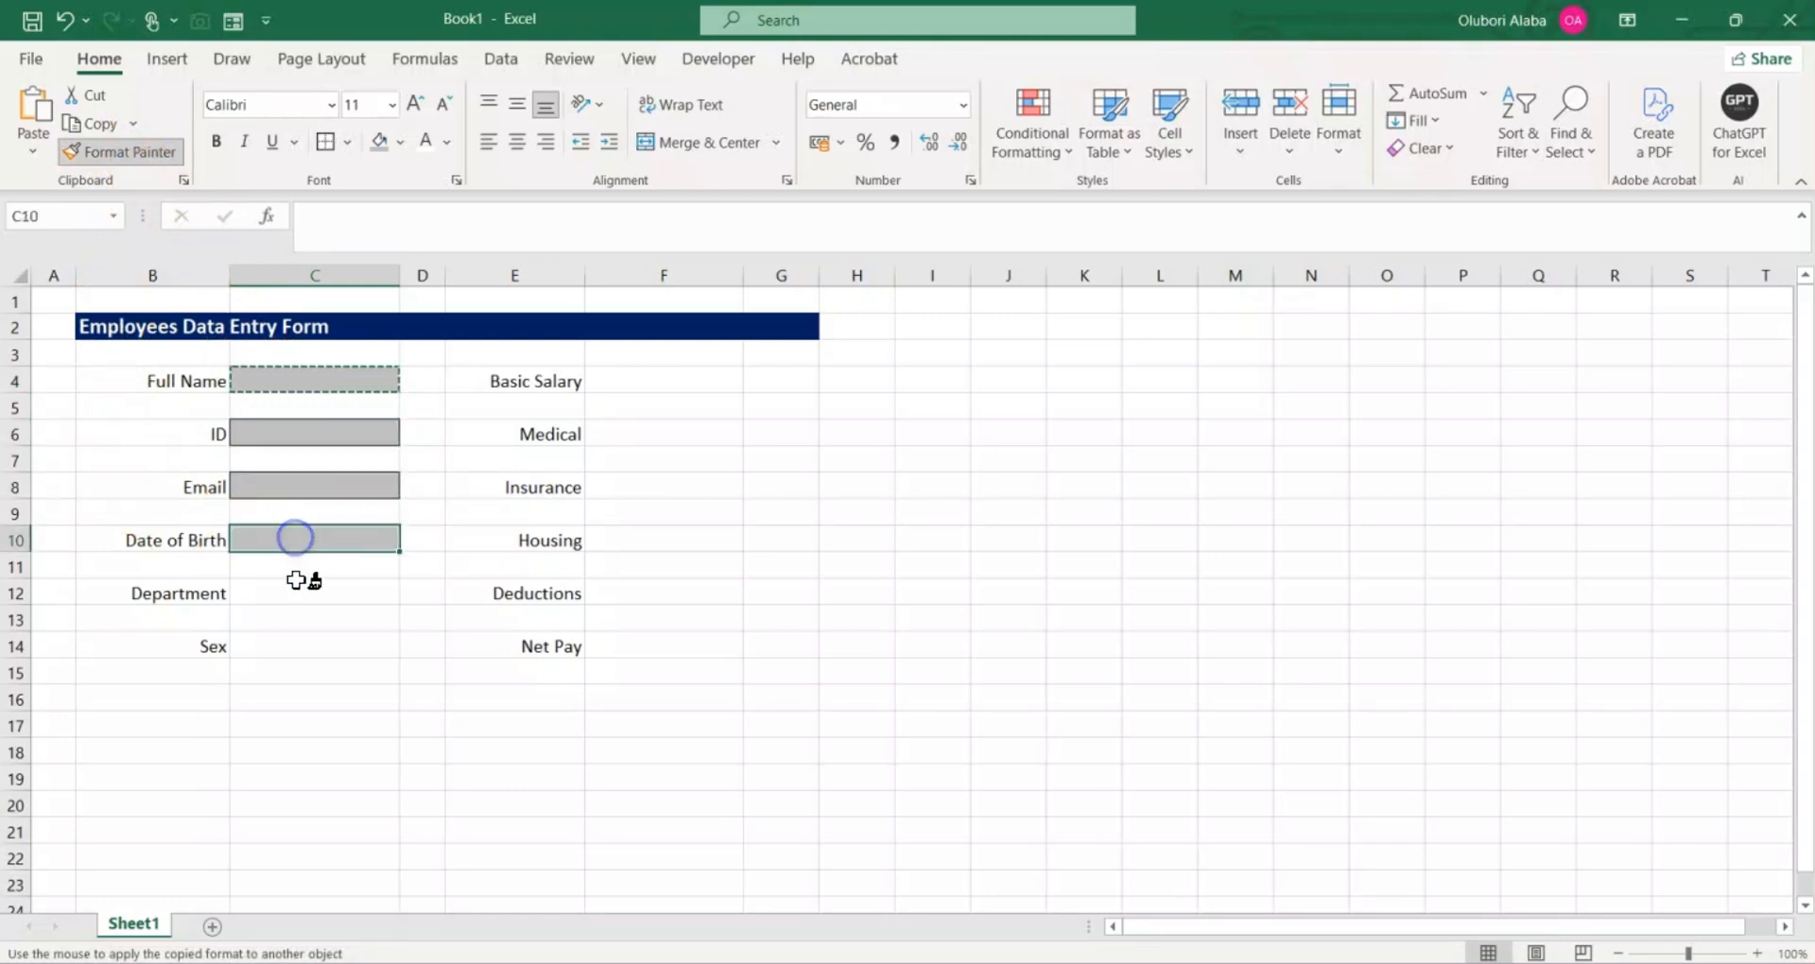
click(298, 591)
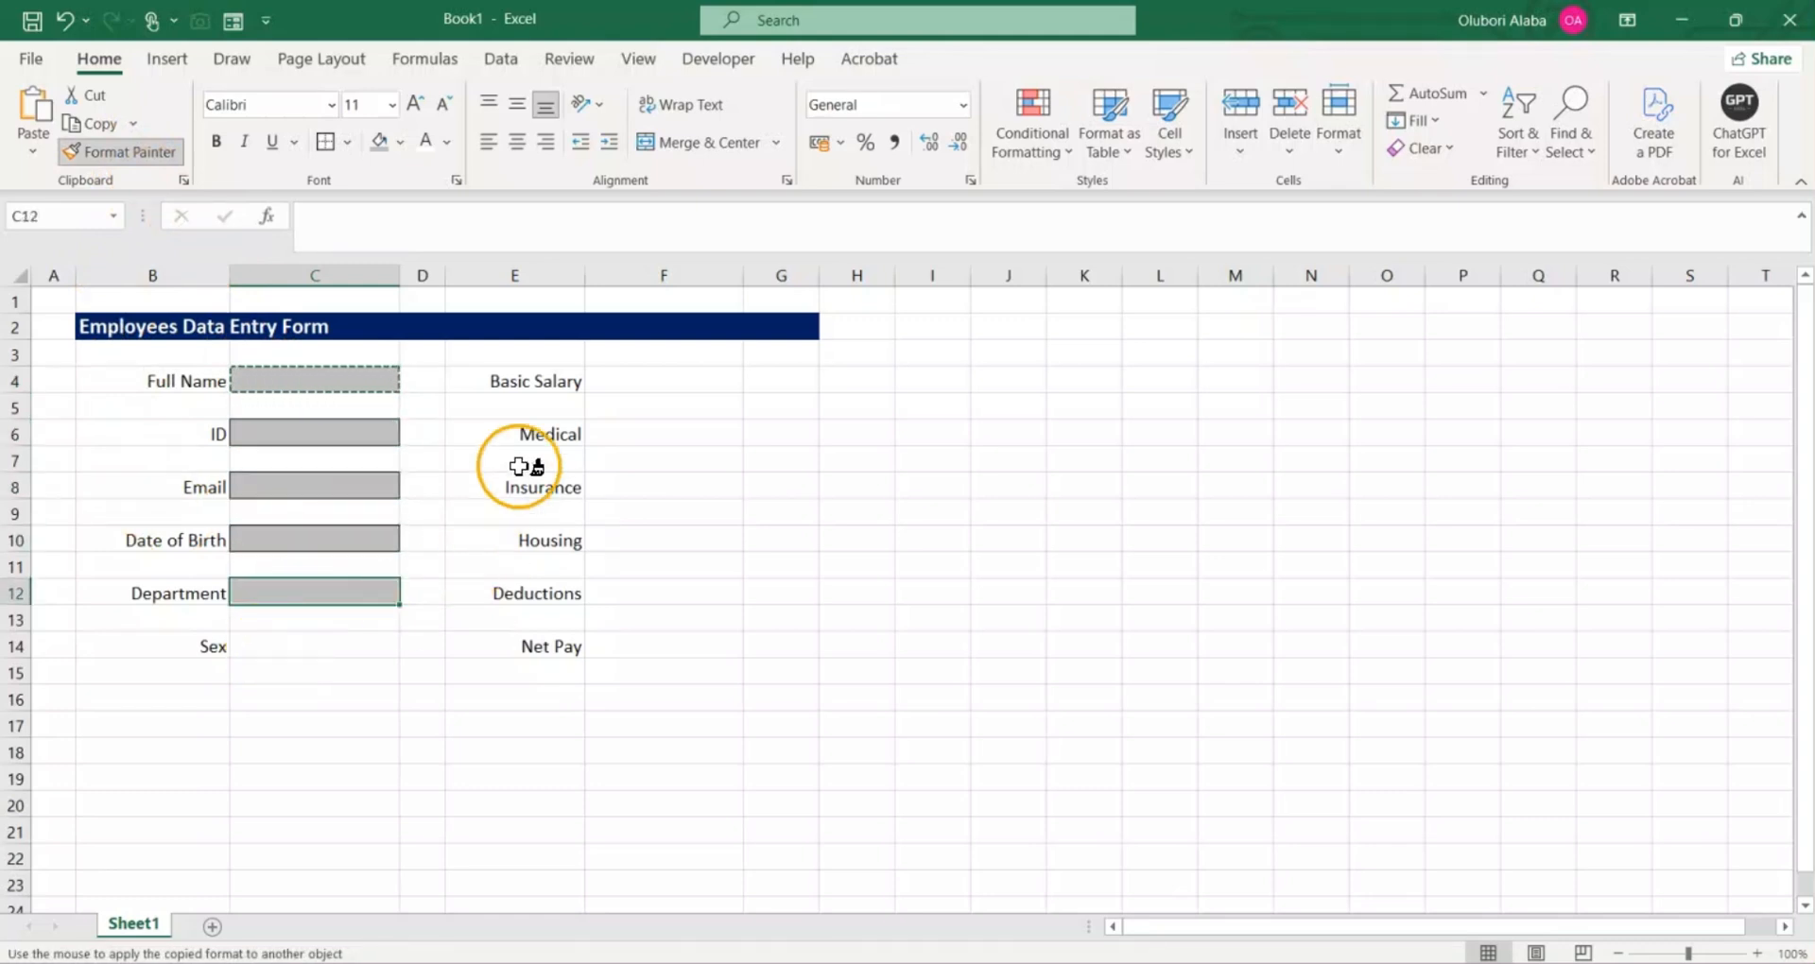
Step: Apply the same copied cell format to the pay entry cells F4, F6, F8, F10, F12 and F14, and finish format painting
click(614, 379)
click(641, 430)
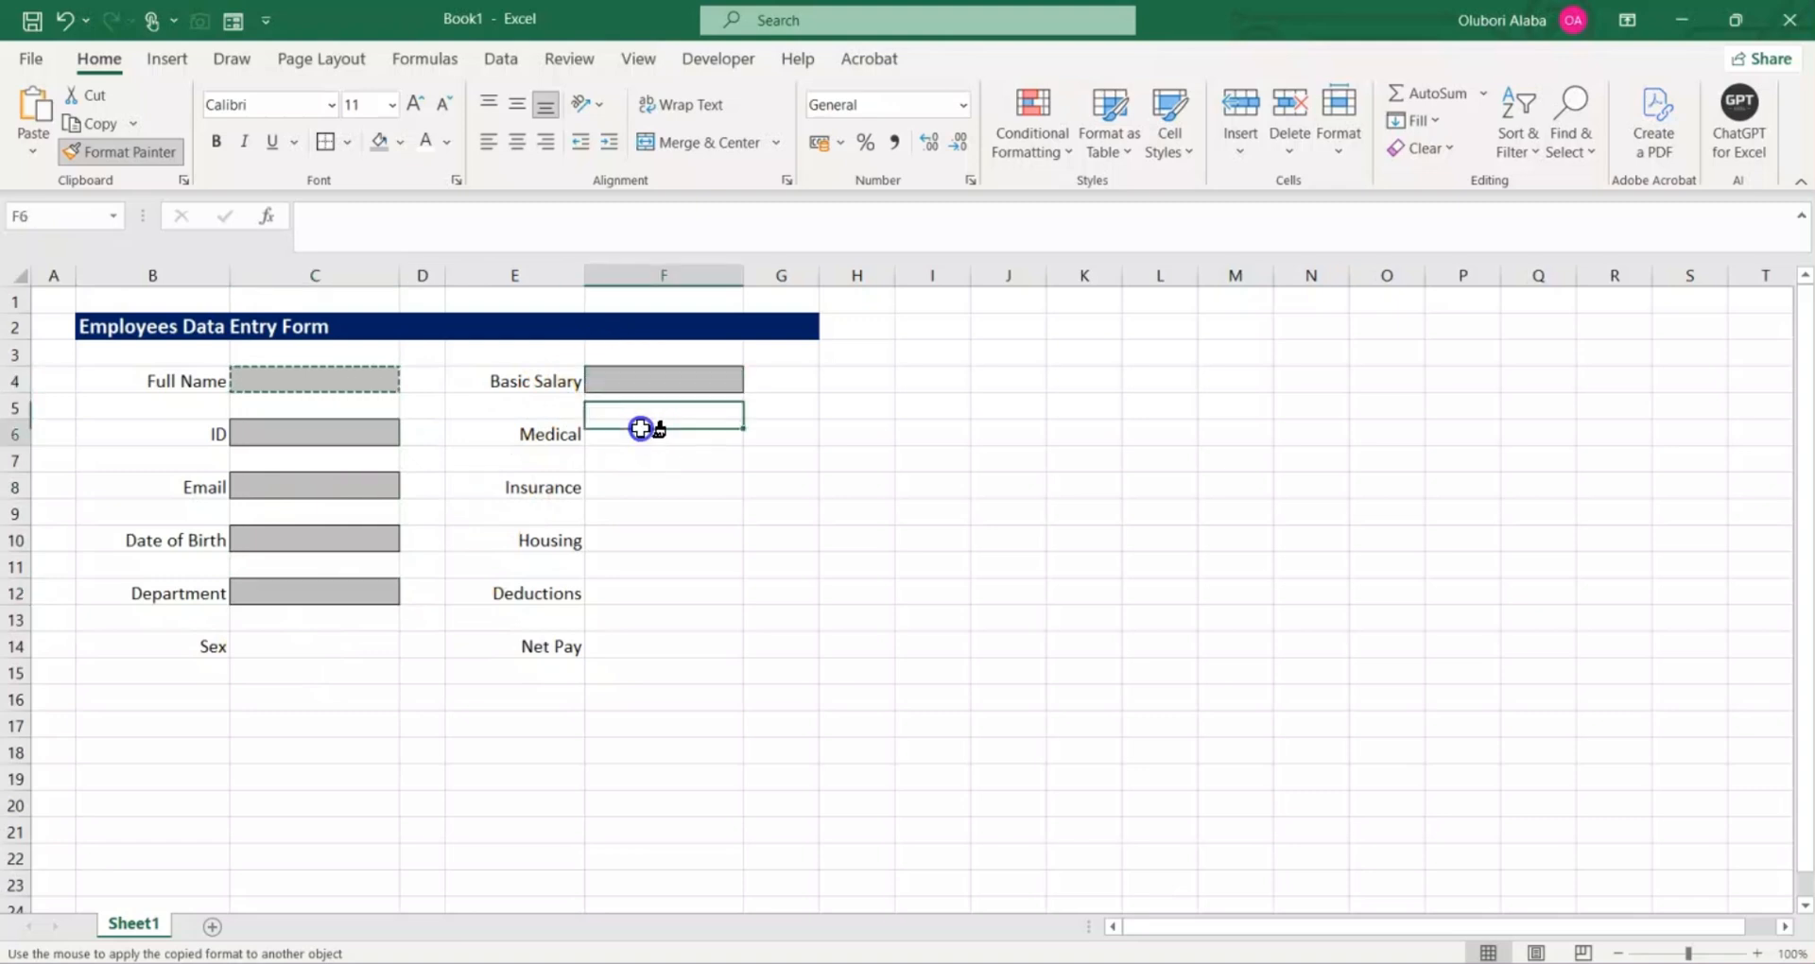
click(642, 486)
click(645, 545)
click(640, 591)
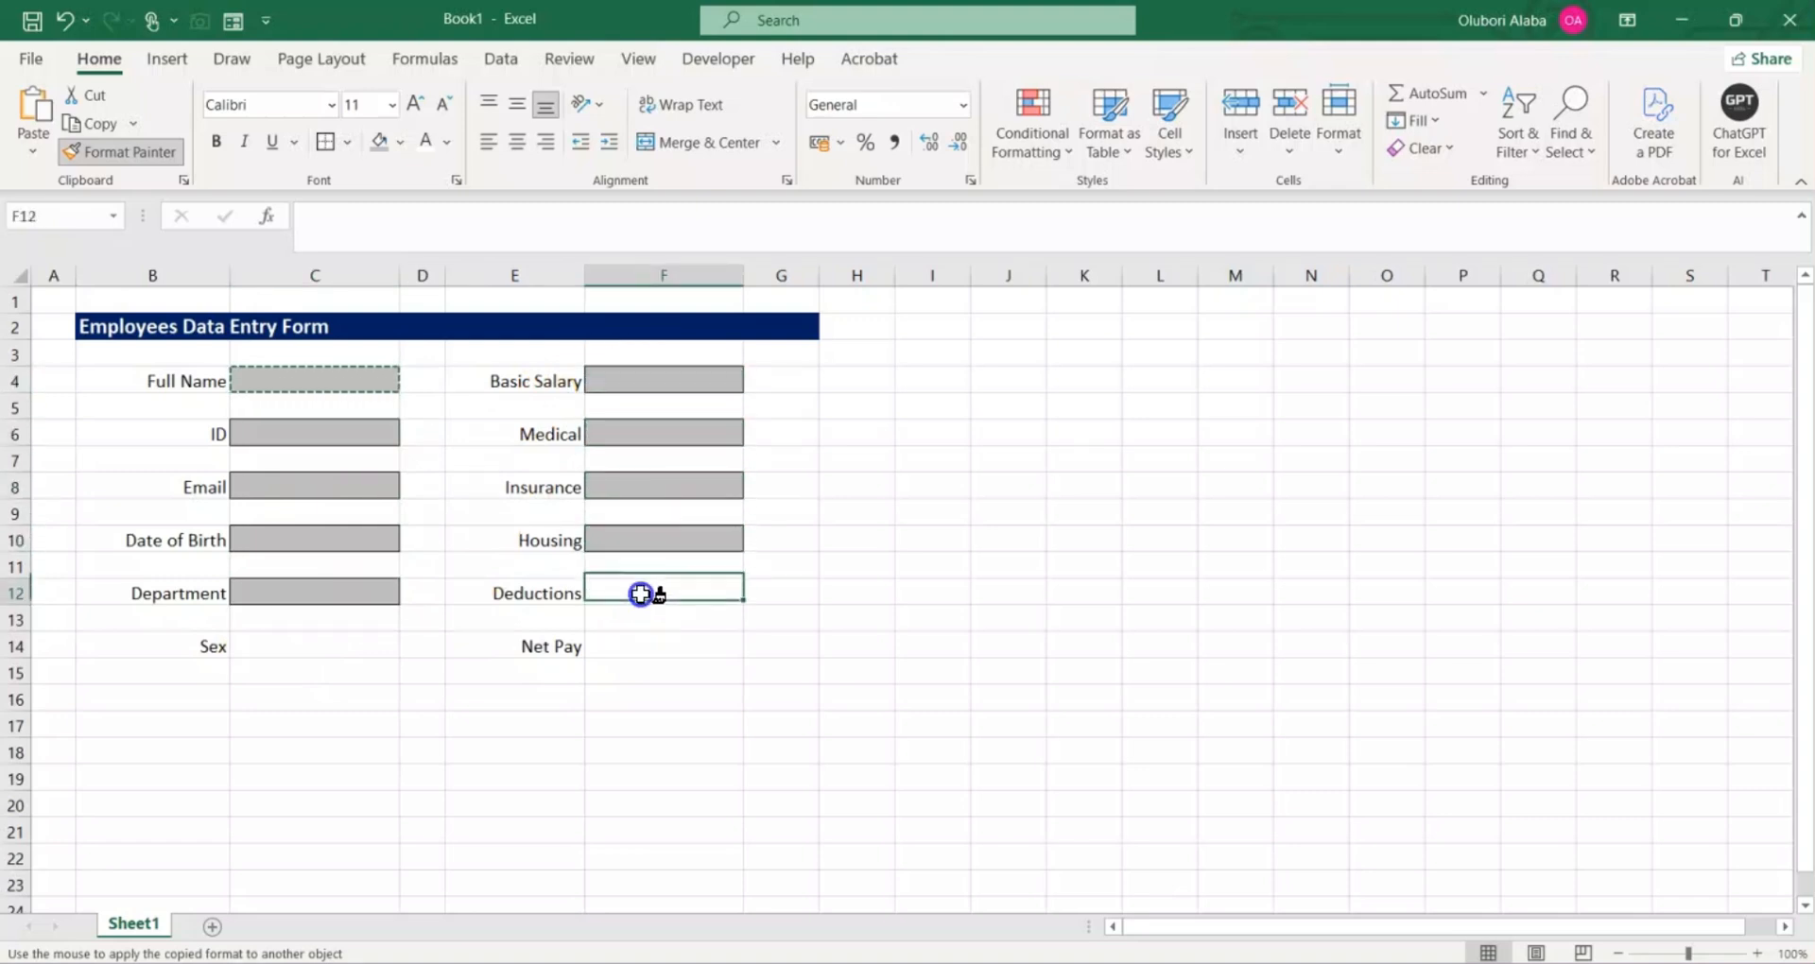
click(640, 648)
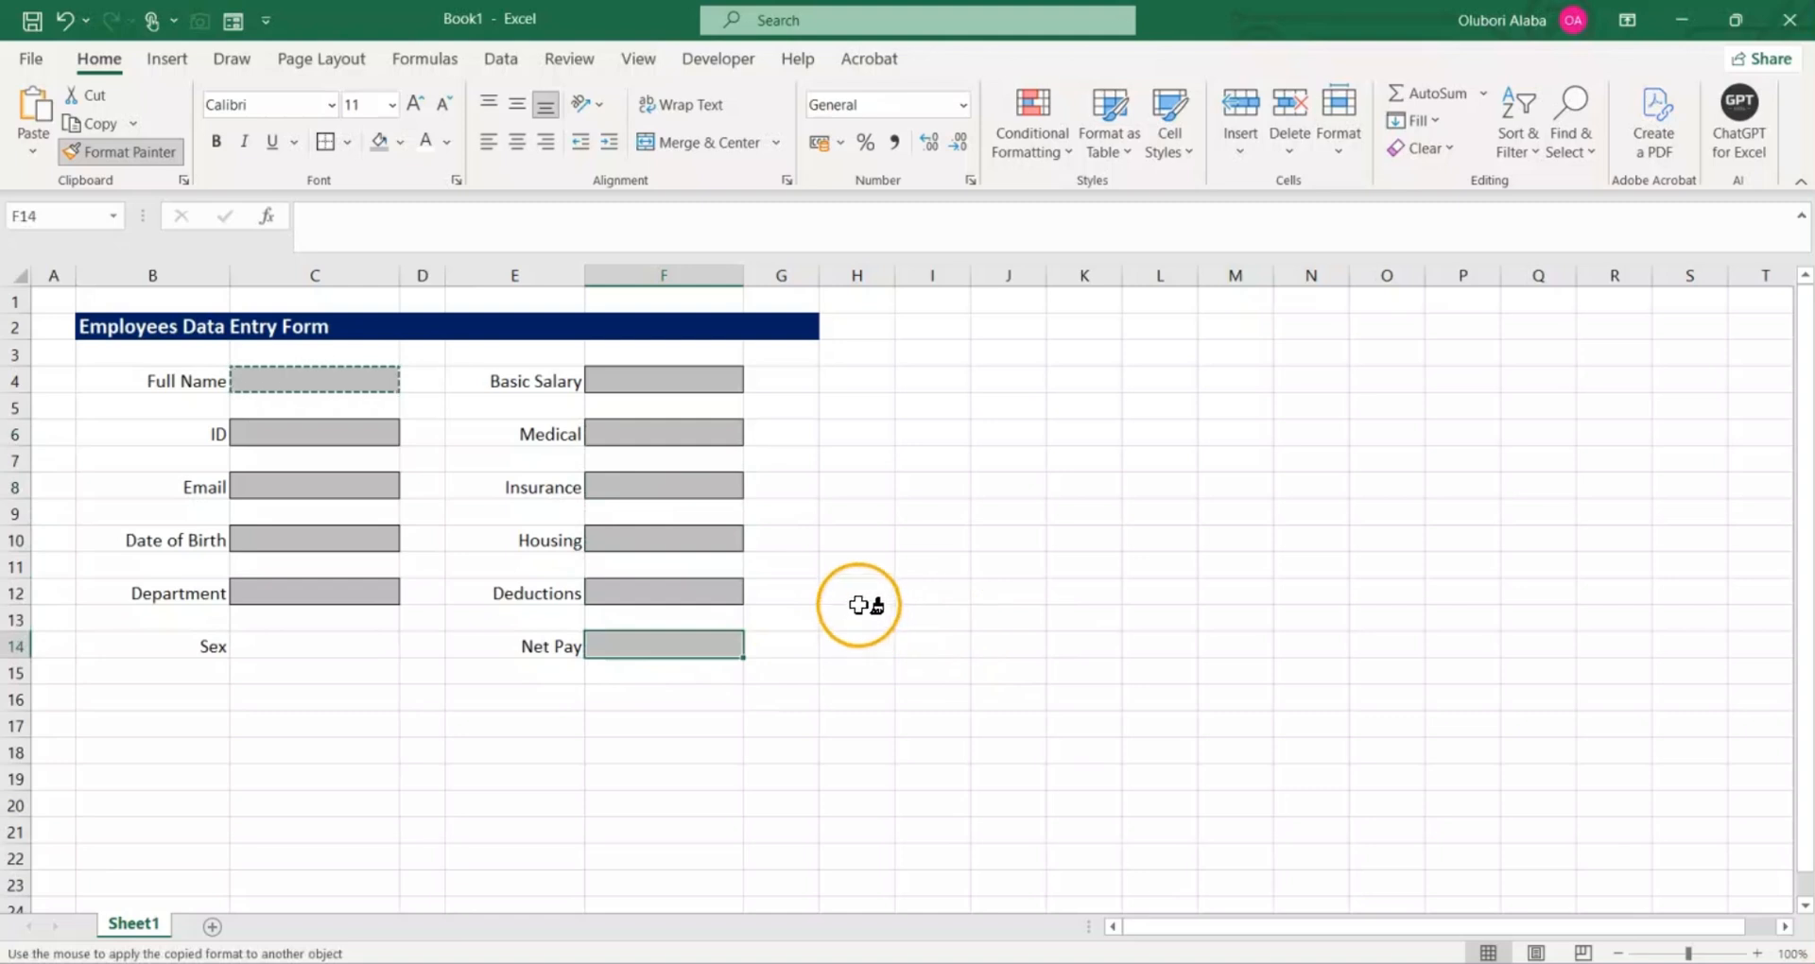
key(Escape)
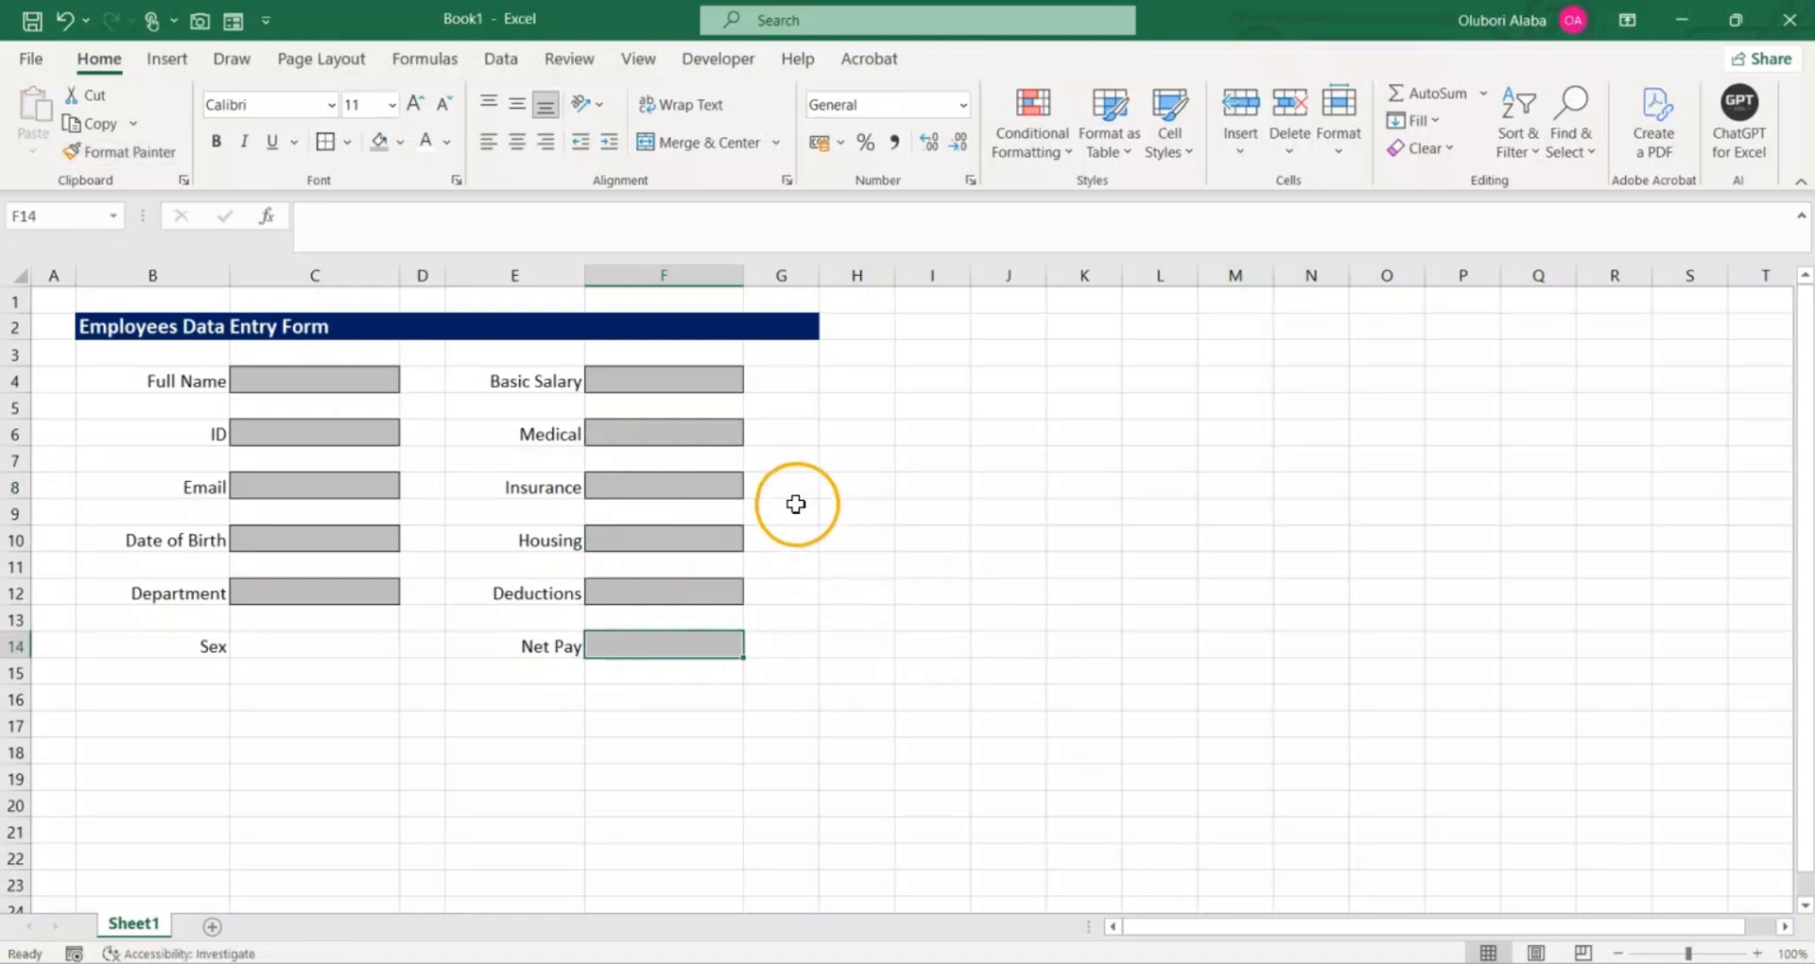
click(929, 562)
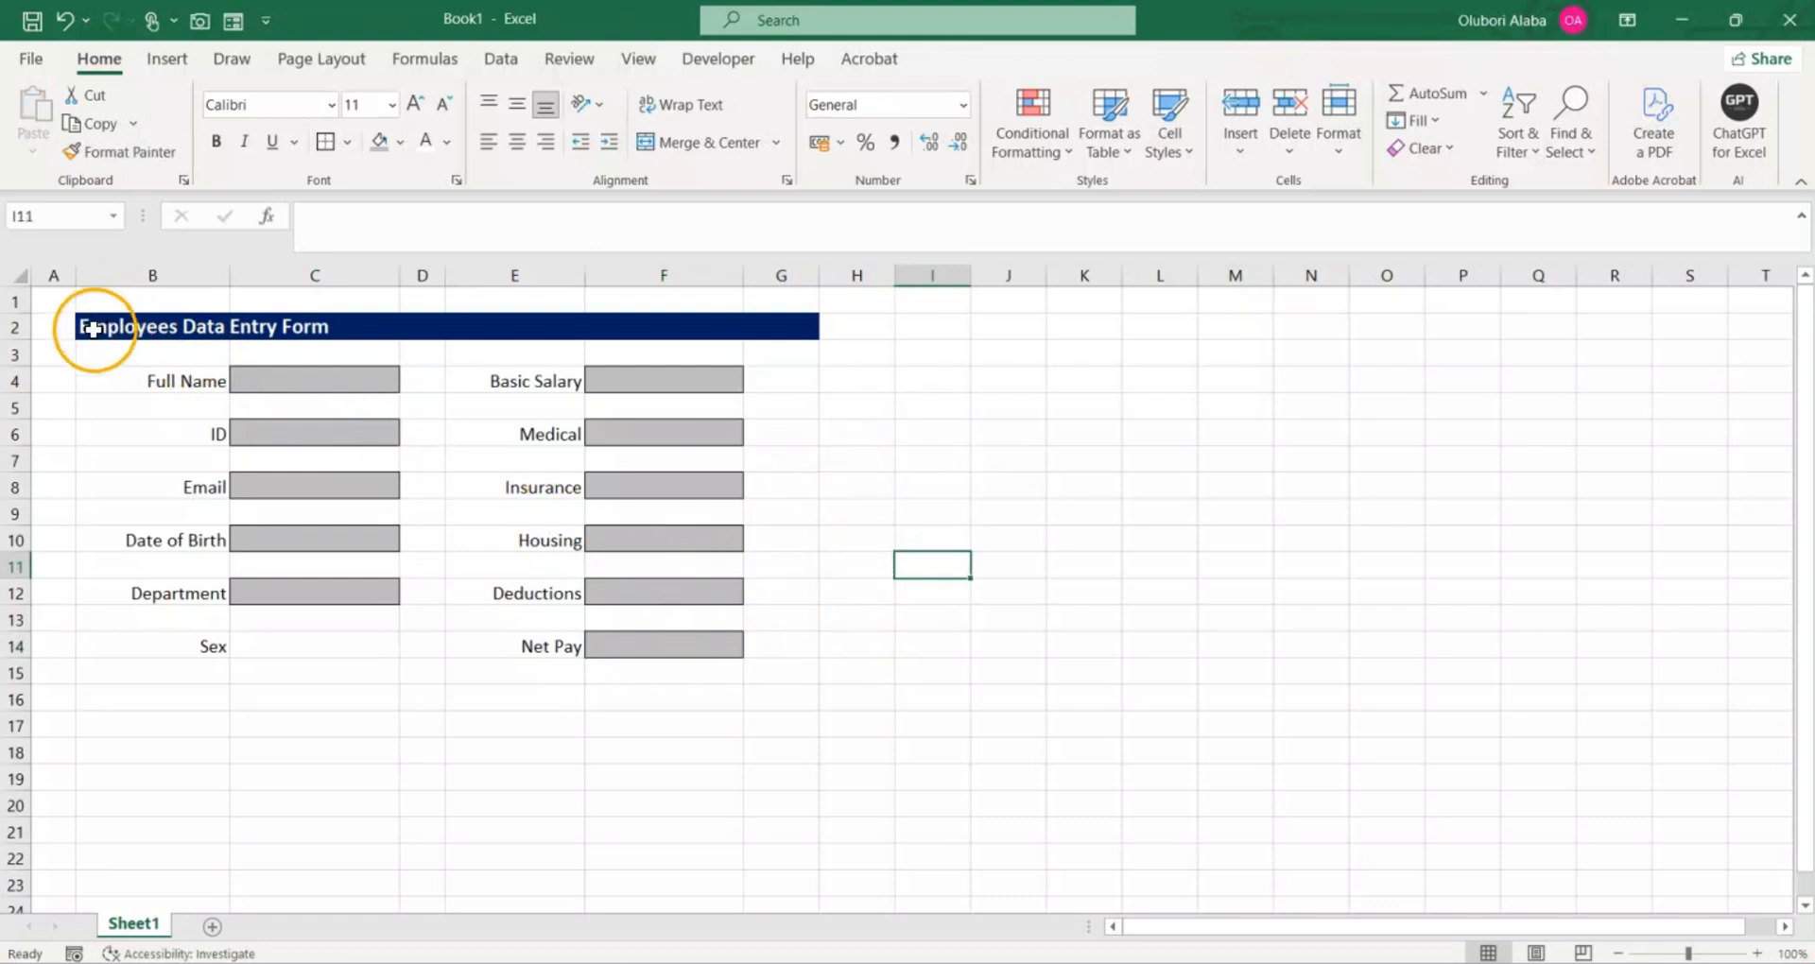
Step: Draw an option button form control in column C around row 16, below the Sex field
click(288, 645)
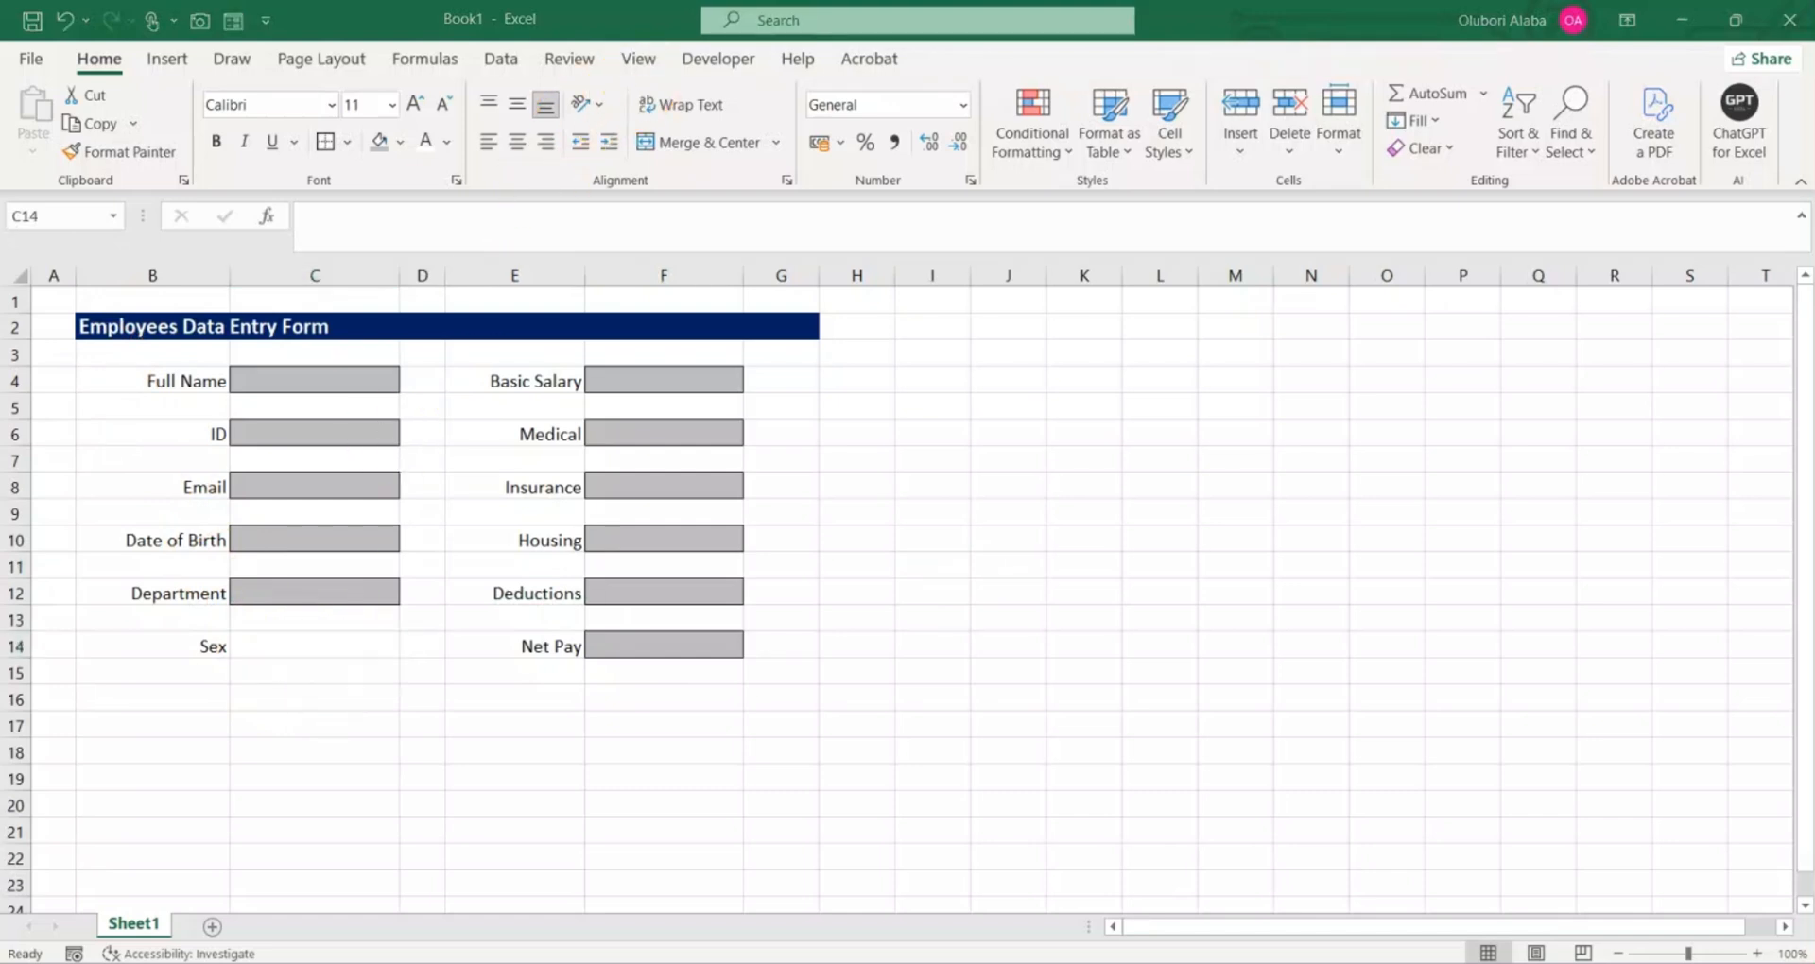
click(709, 61)
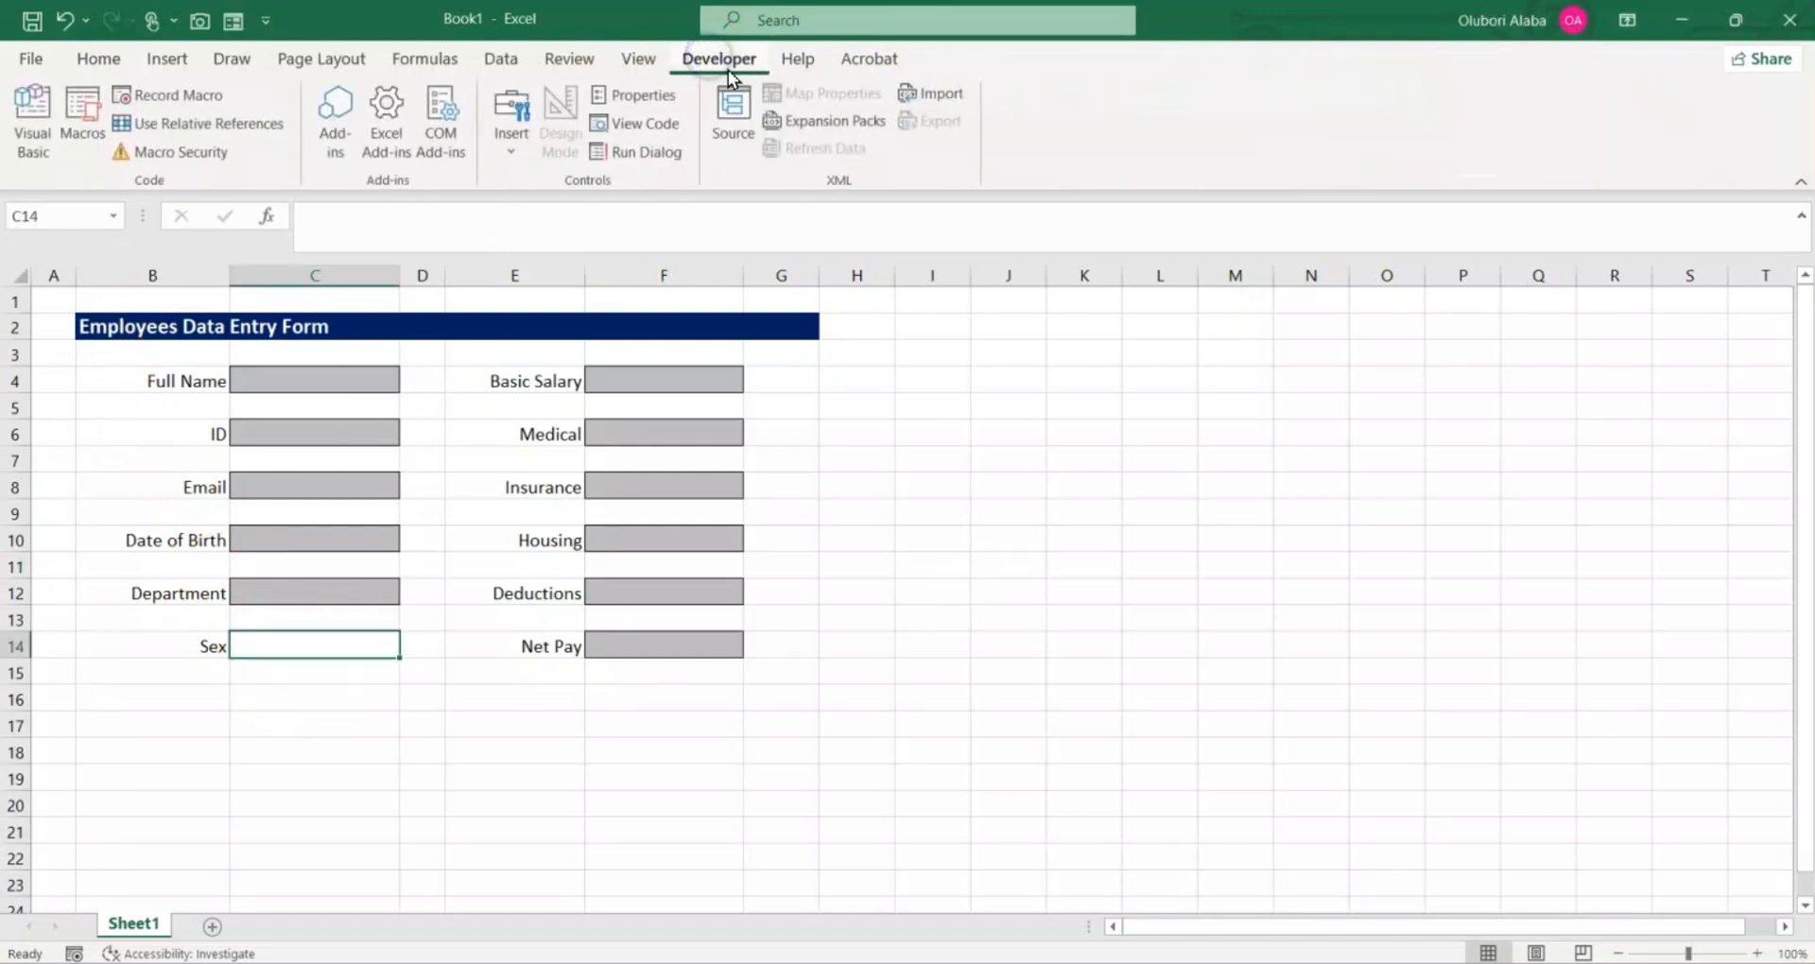
click(515, 150)
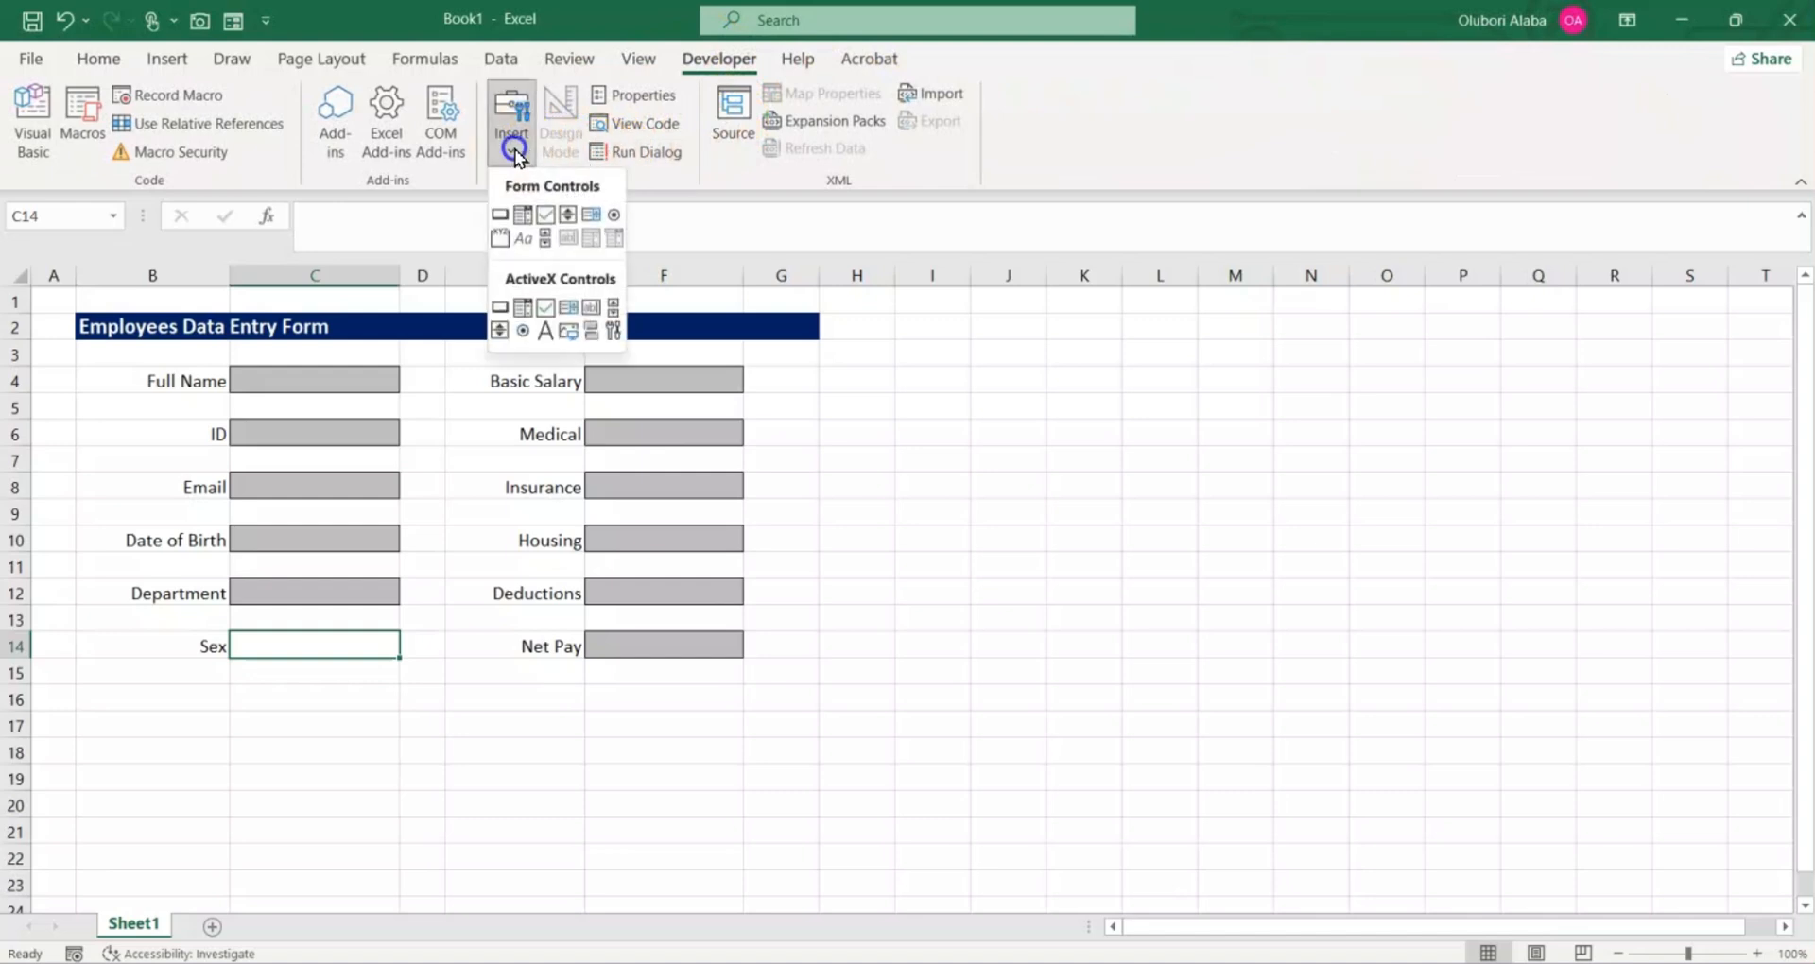
click(615, 217)
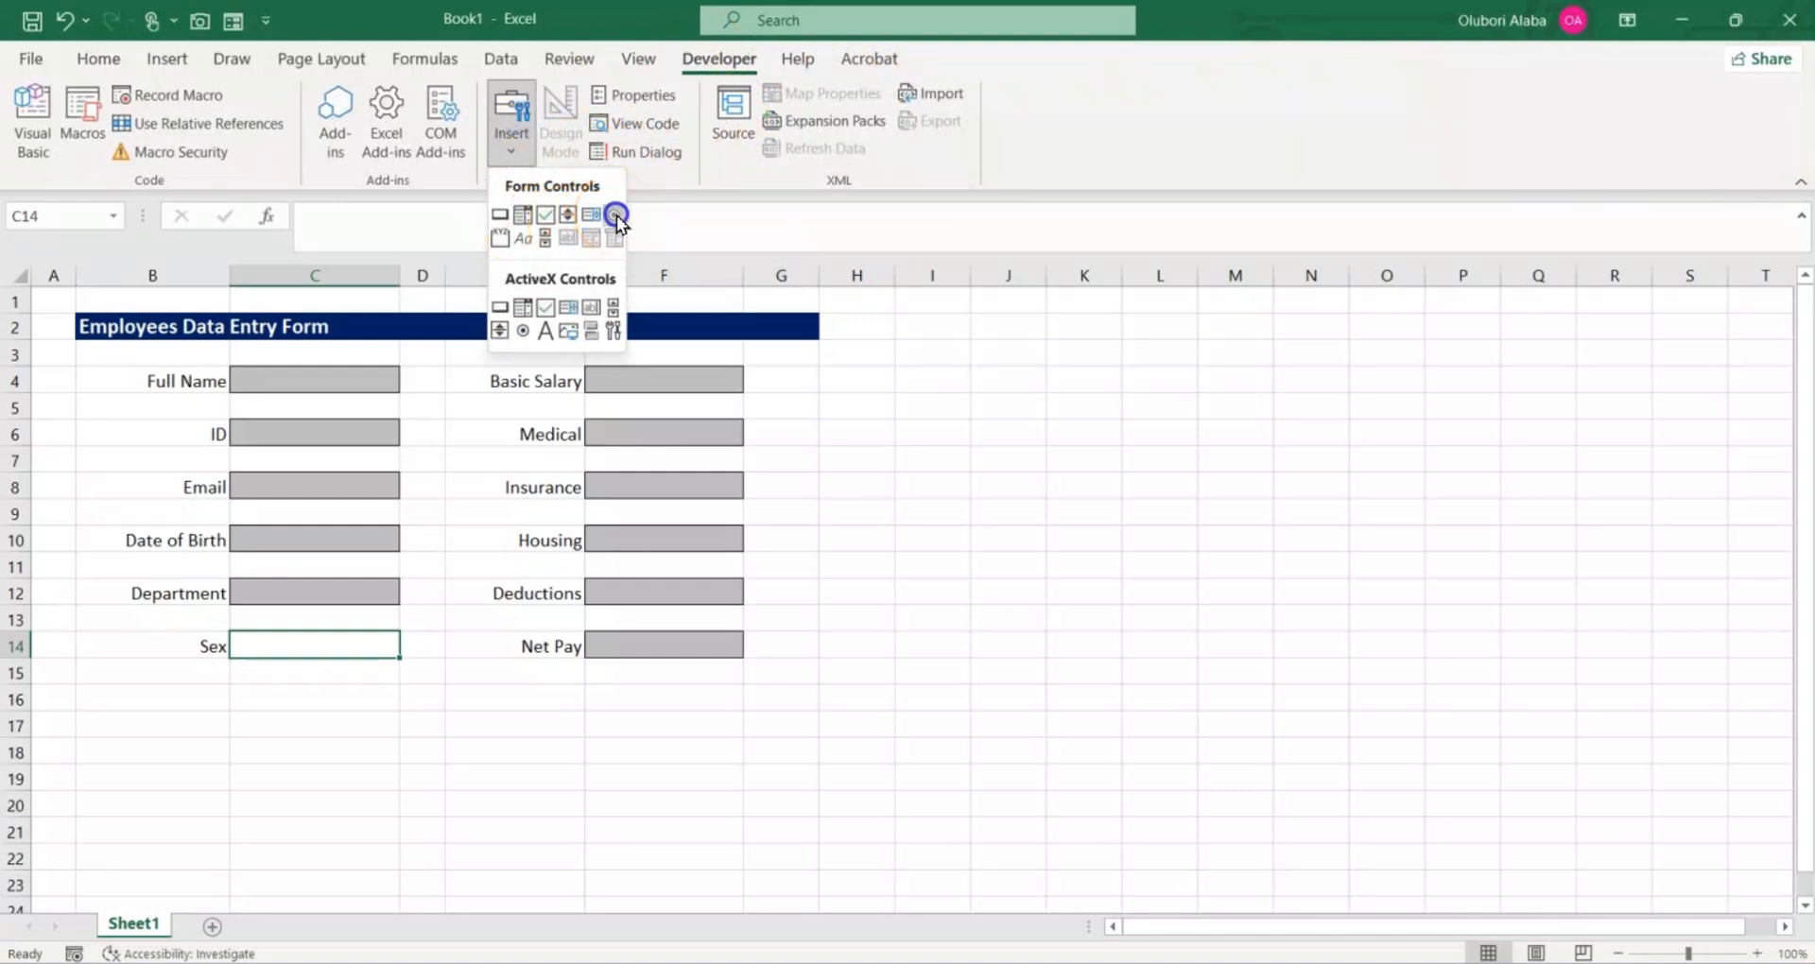
click(279, 679)
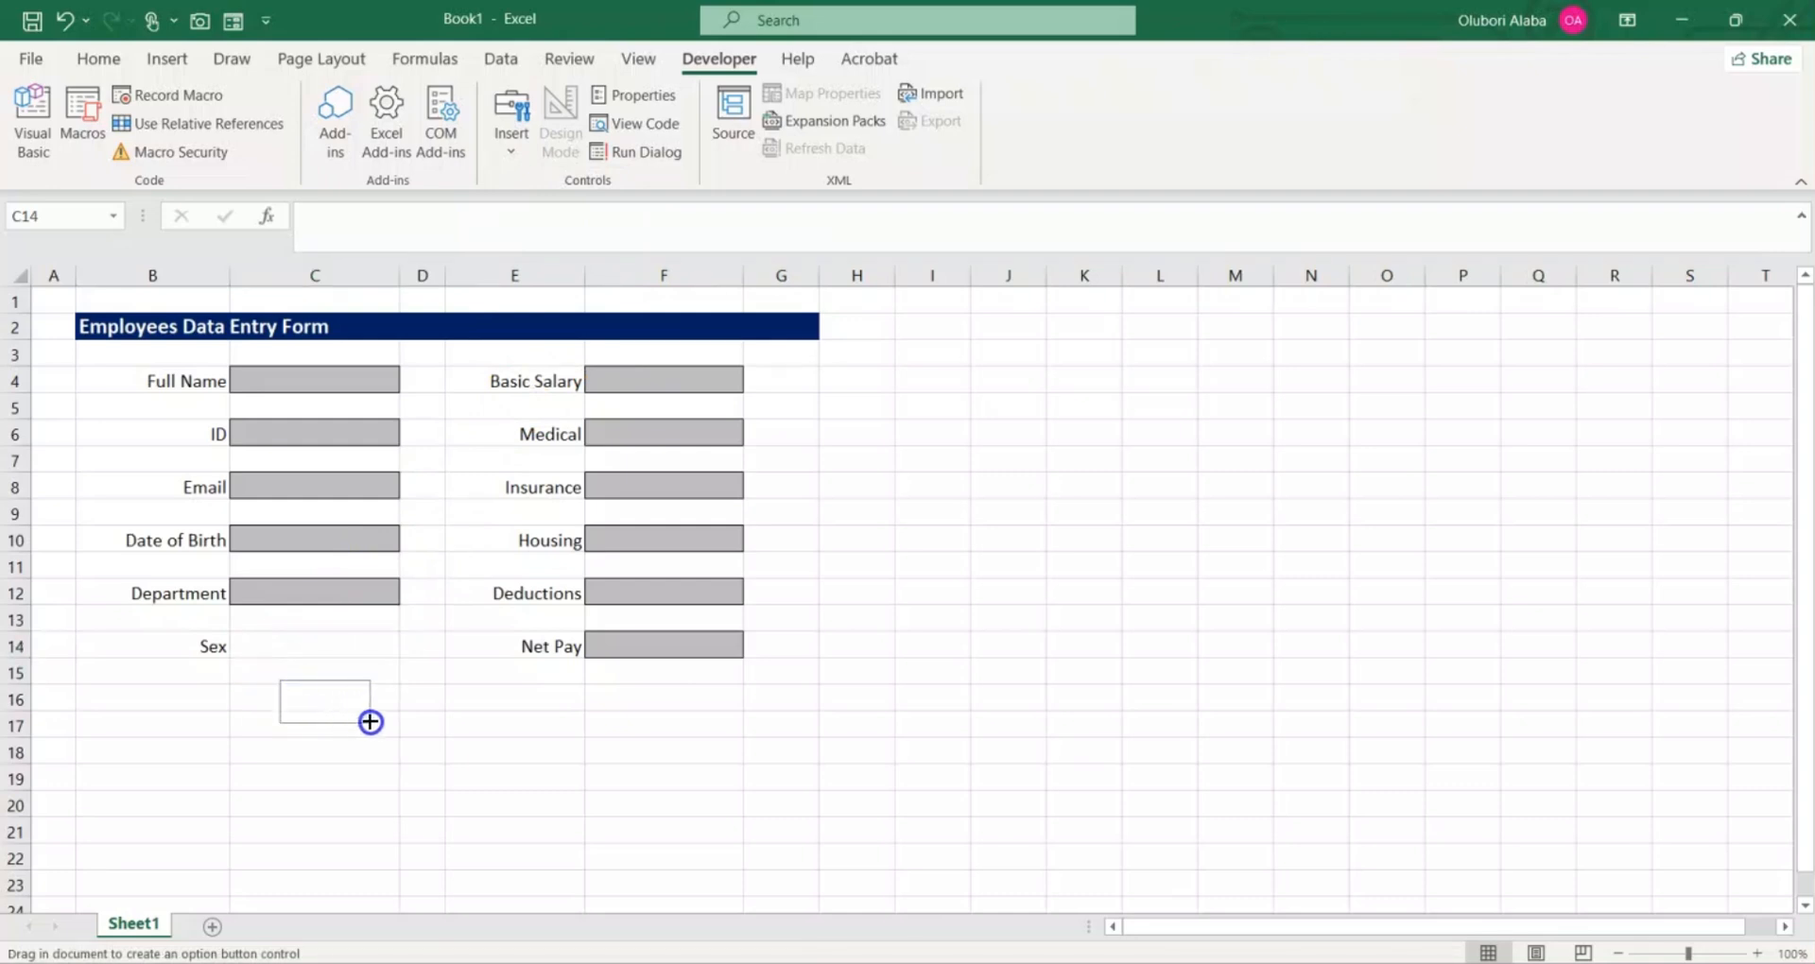
drag(390, 716, 389, 715)
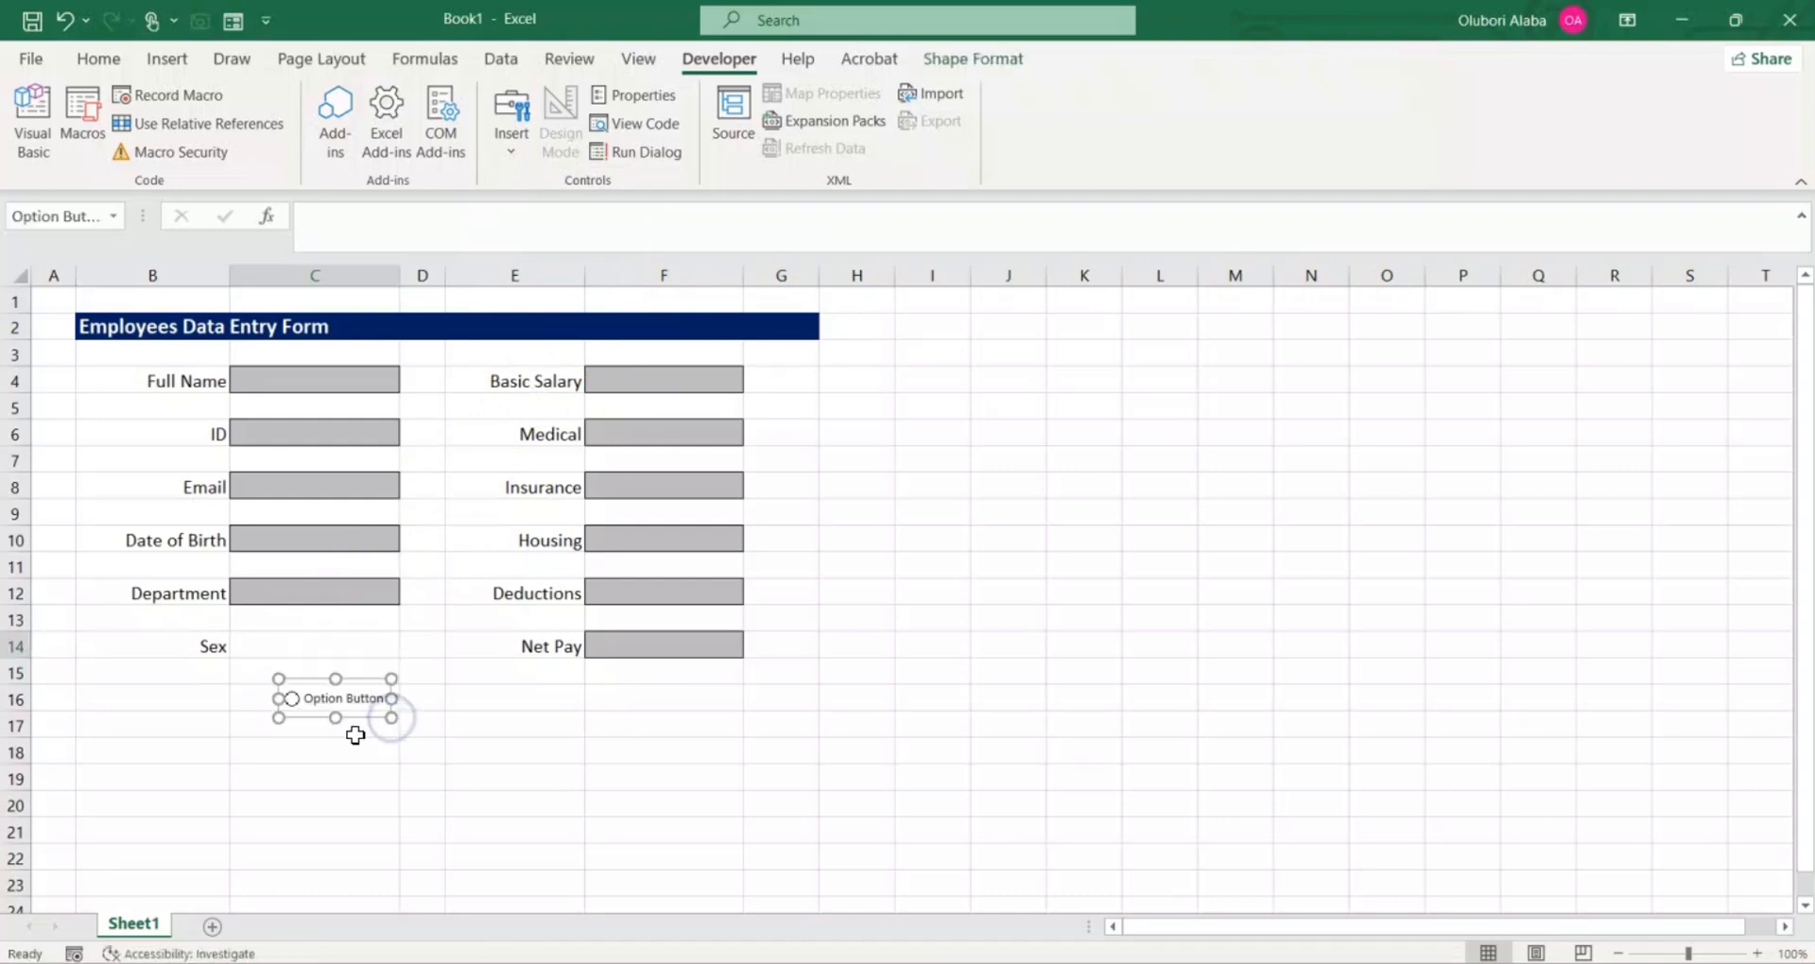
Step: Change the option button's label text to Male
right_click(348, 699)
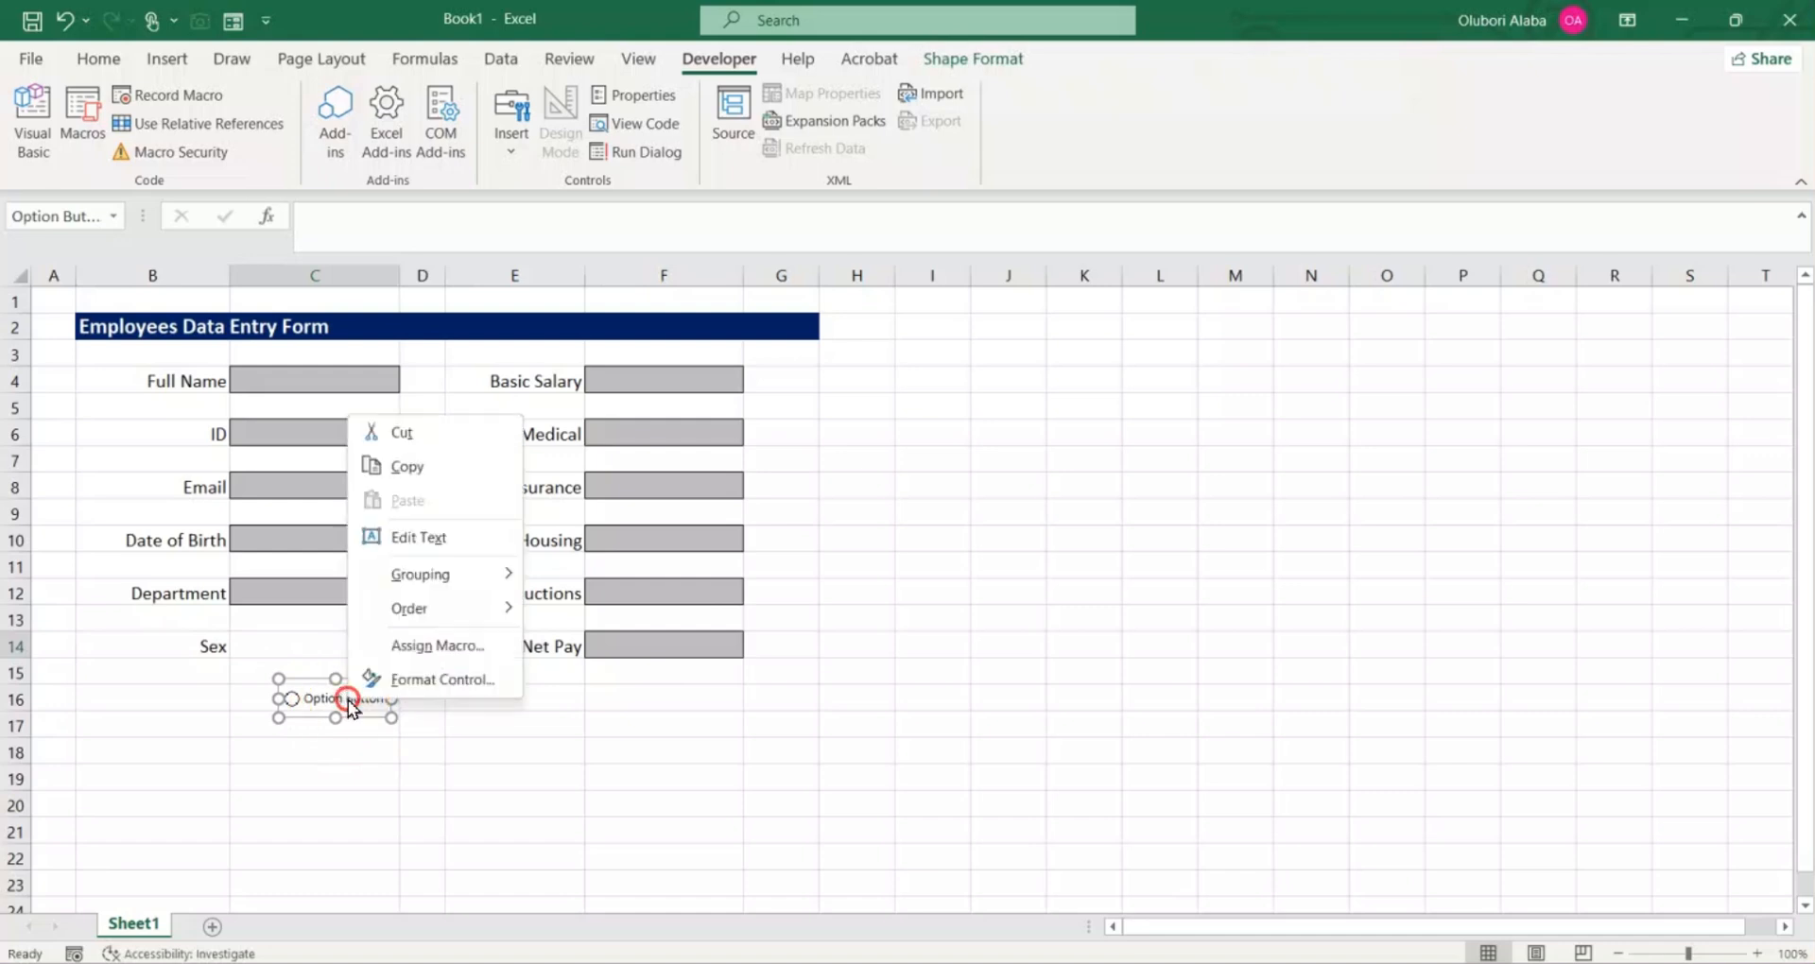
click(423, 532)
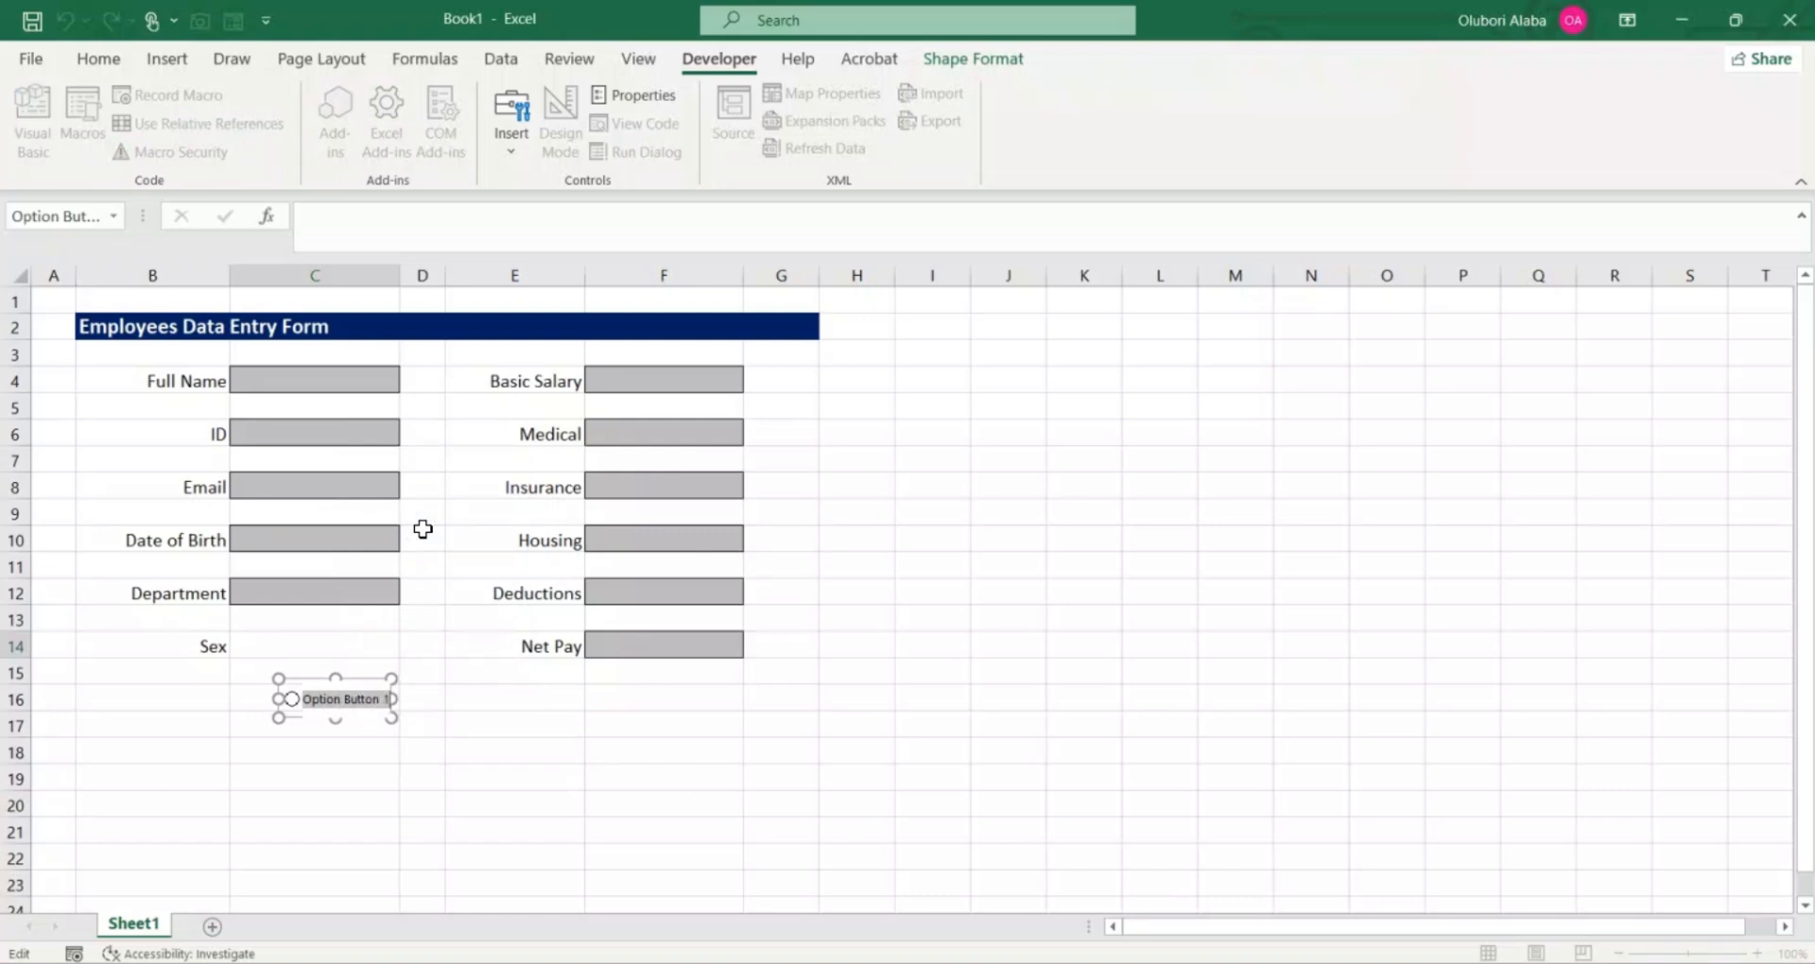
text(Male)
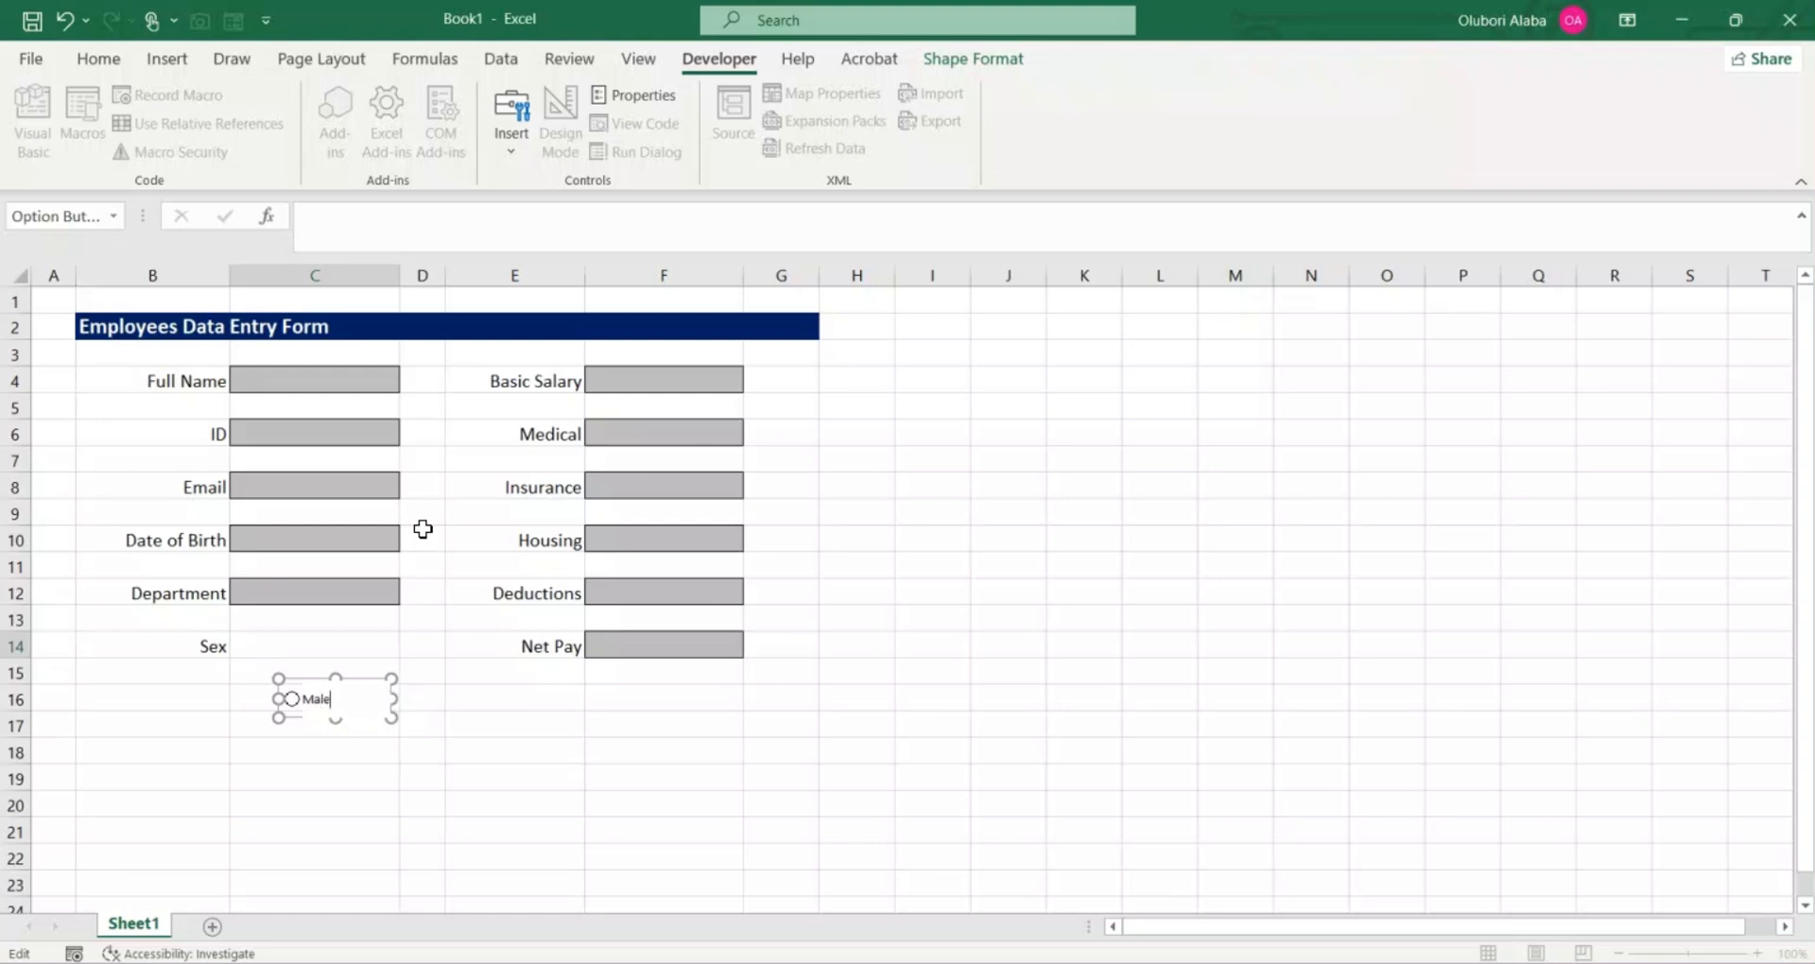
click(479, 697)
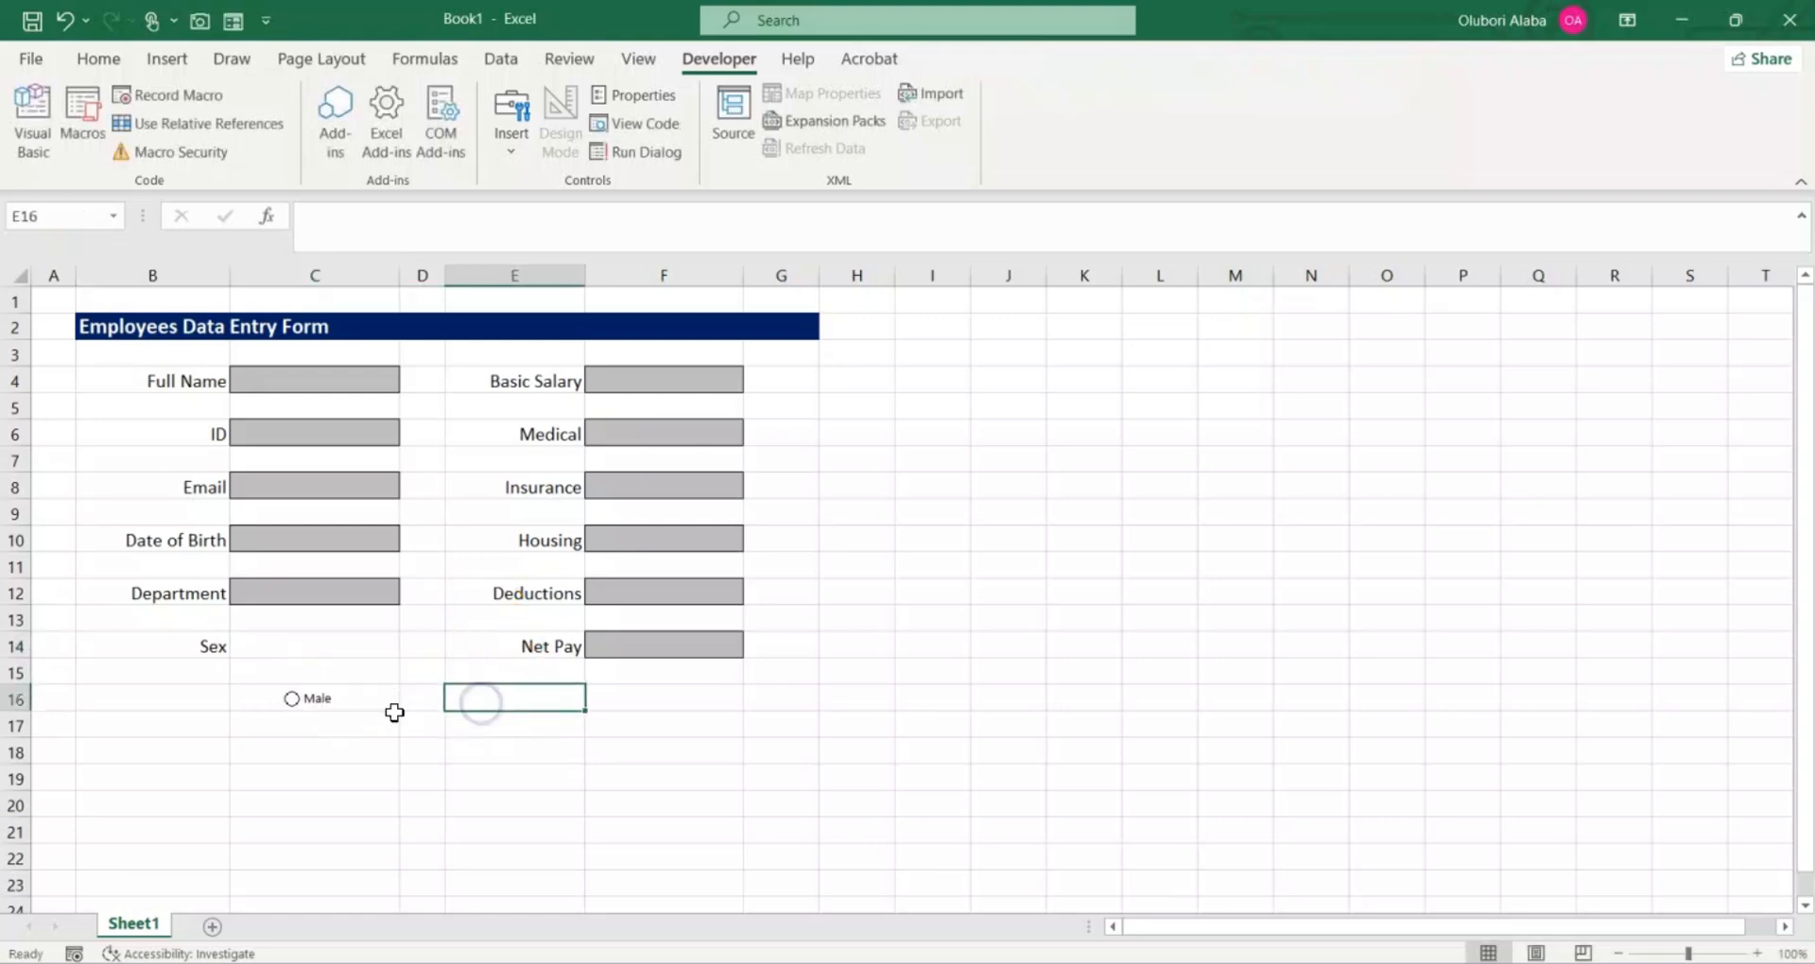
Step: Duplicate the Male option button just below the original and label the copy Female
right_click(367, 711)
click(420, 741)
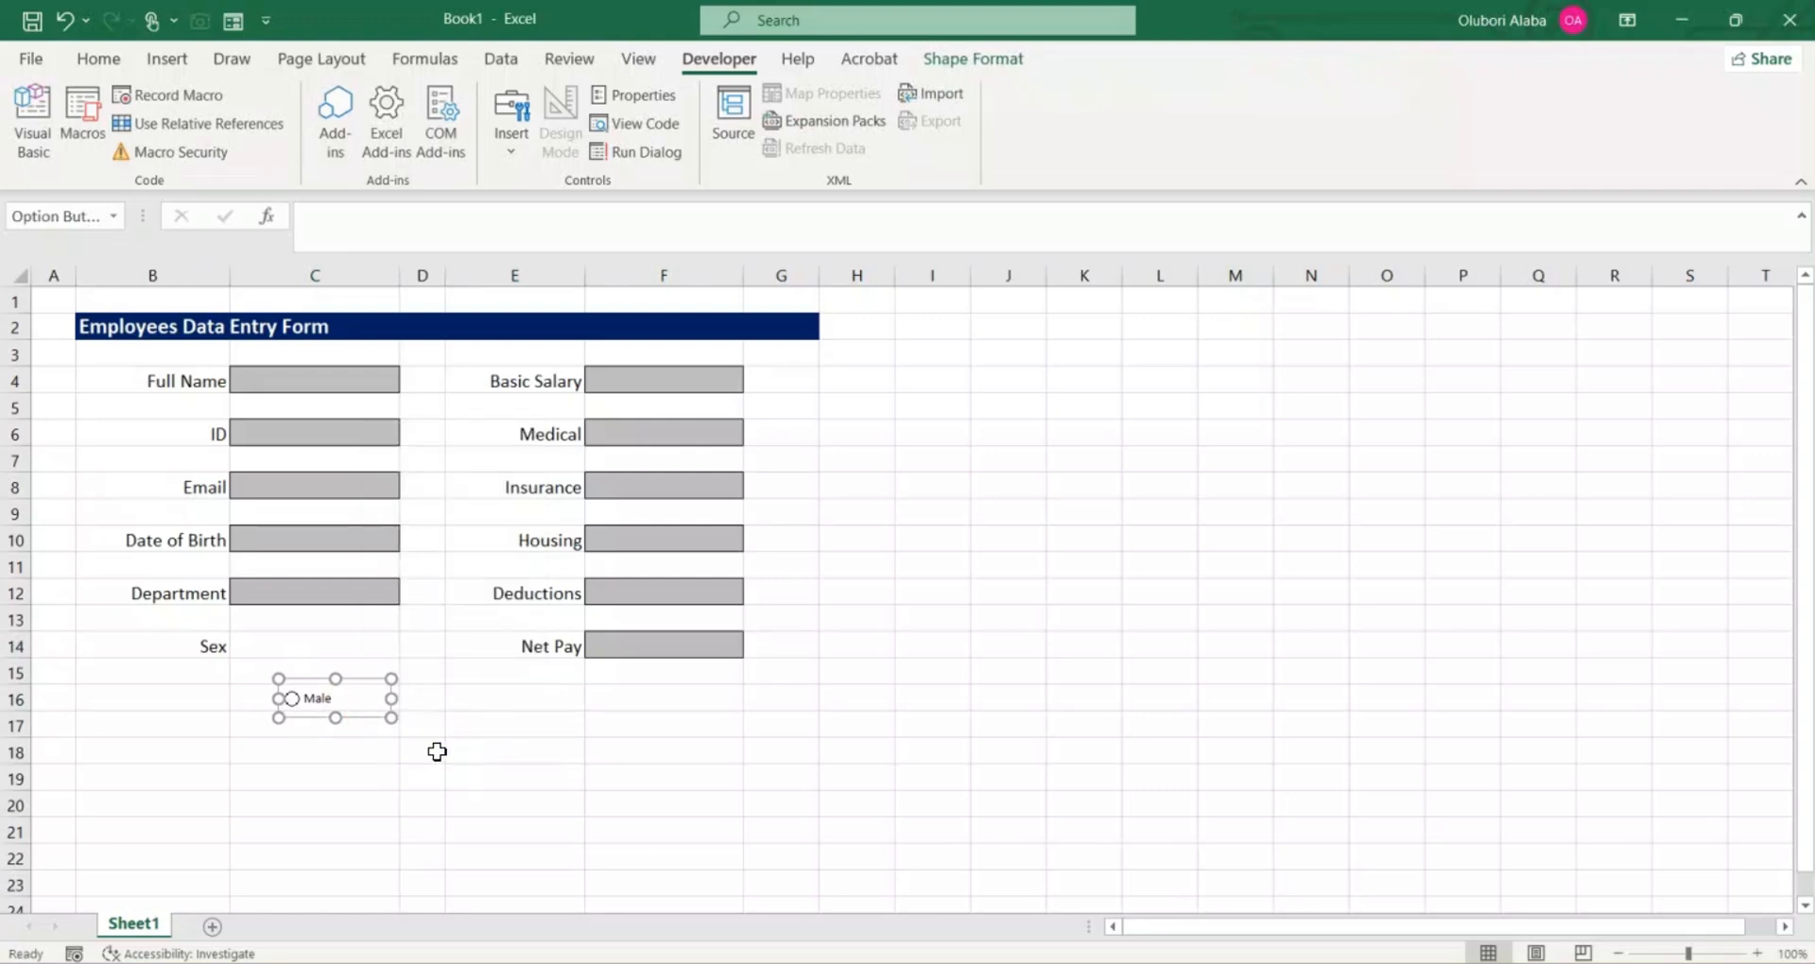
drag(365, 697, 404, 733)
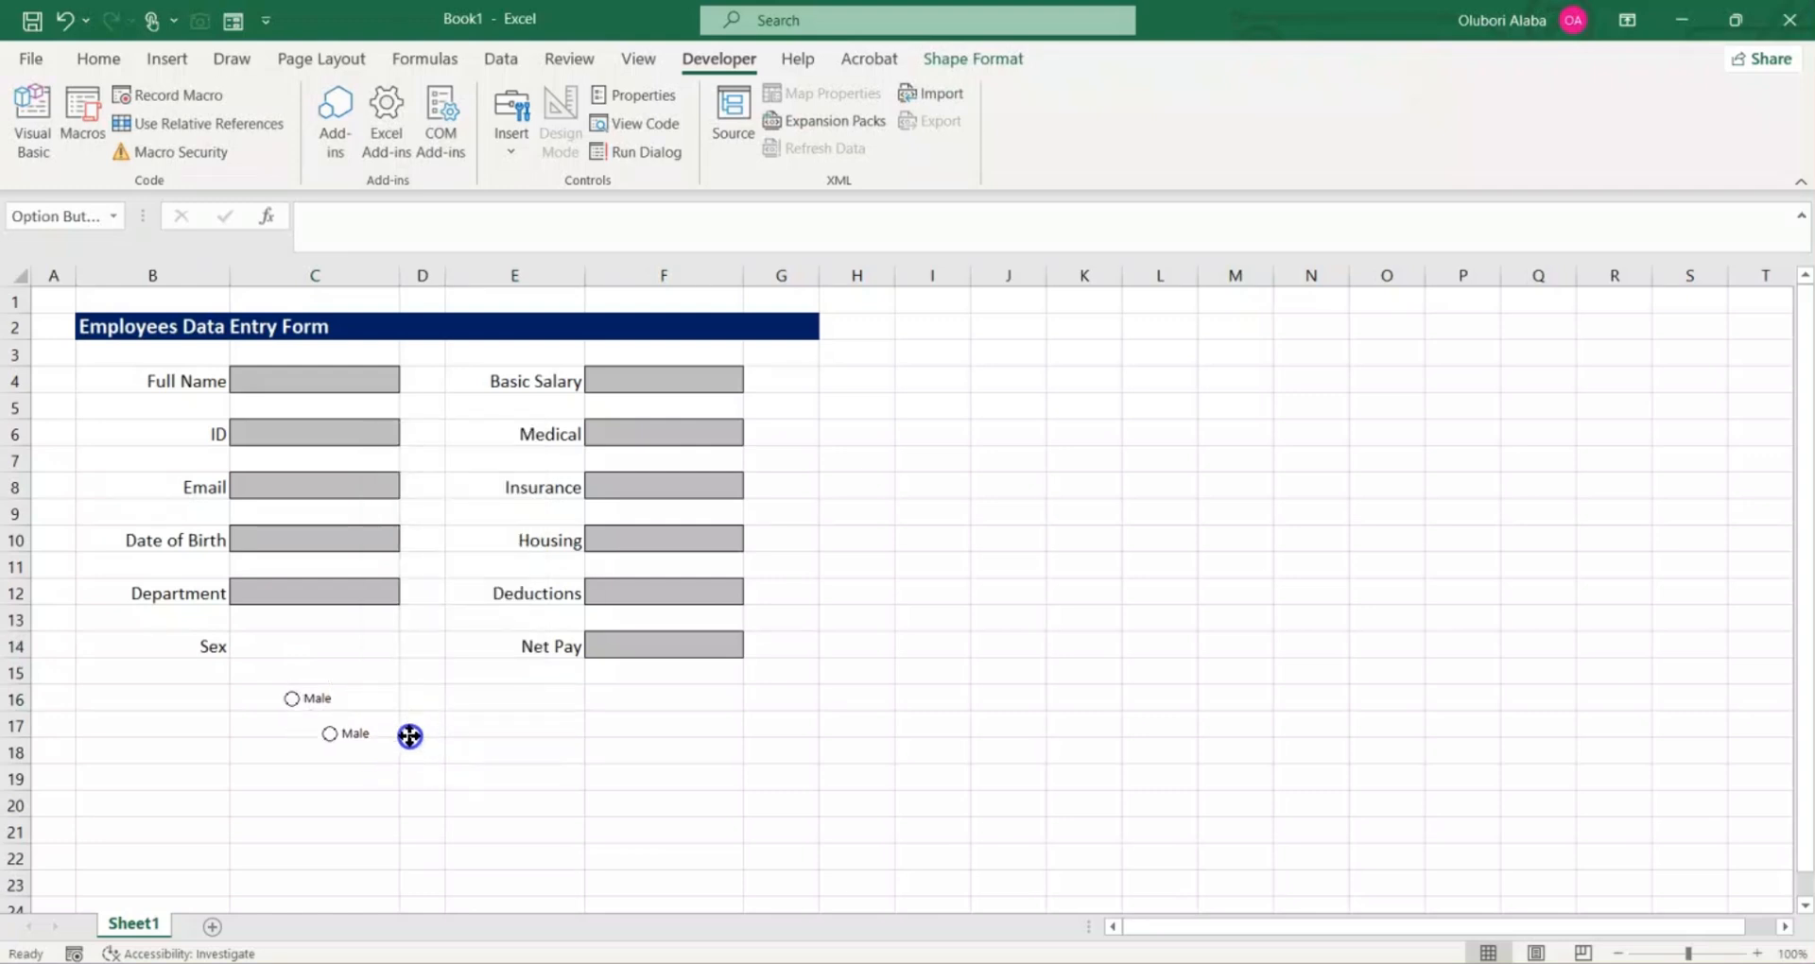
right_click(410, 749)
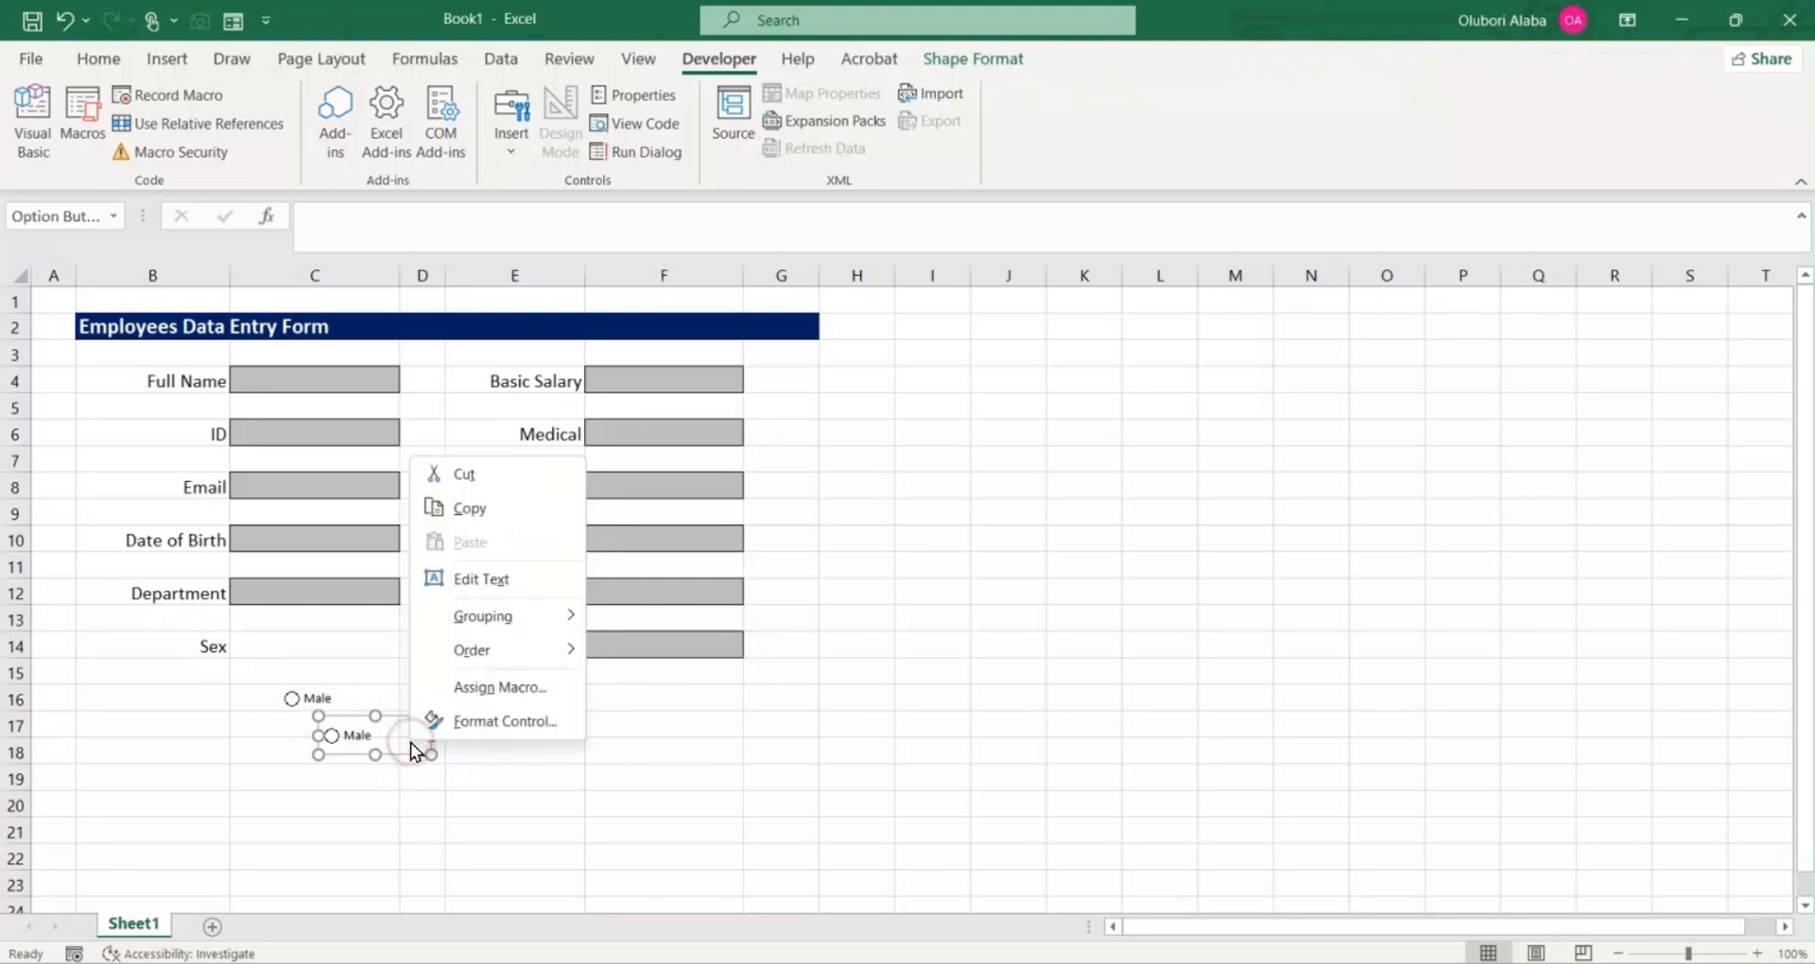
click(468, 580)
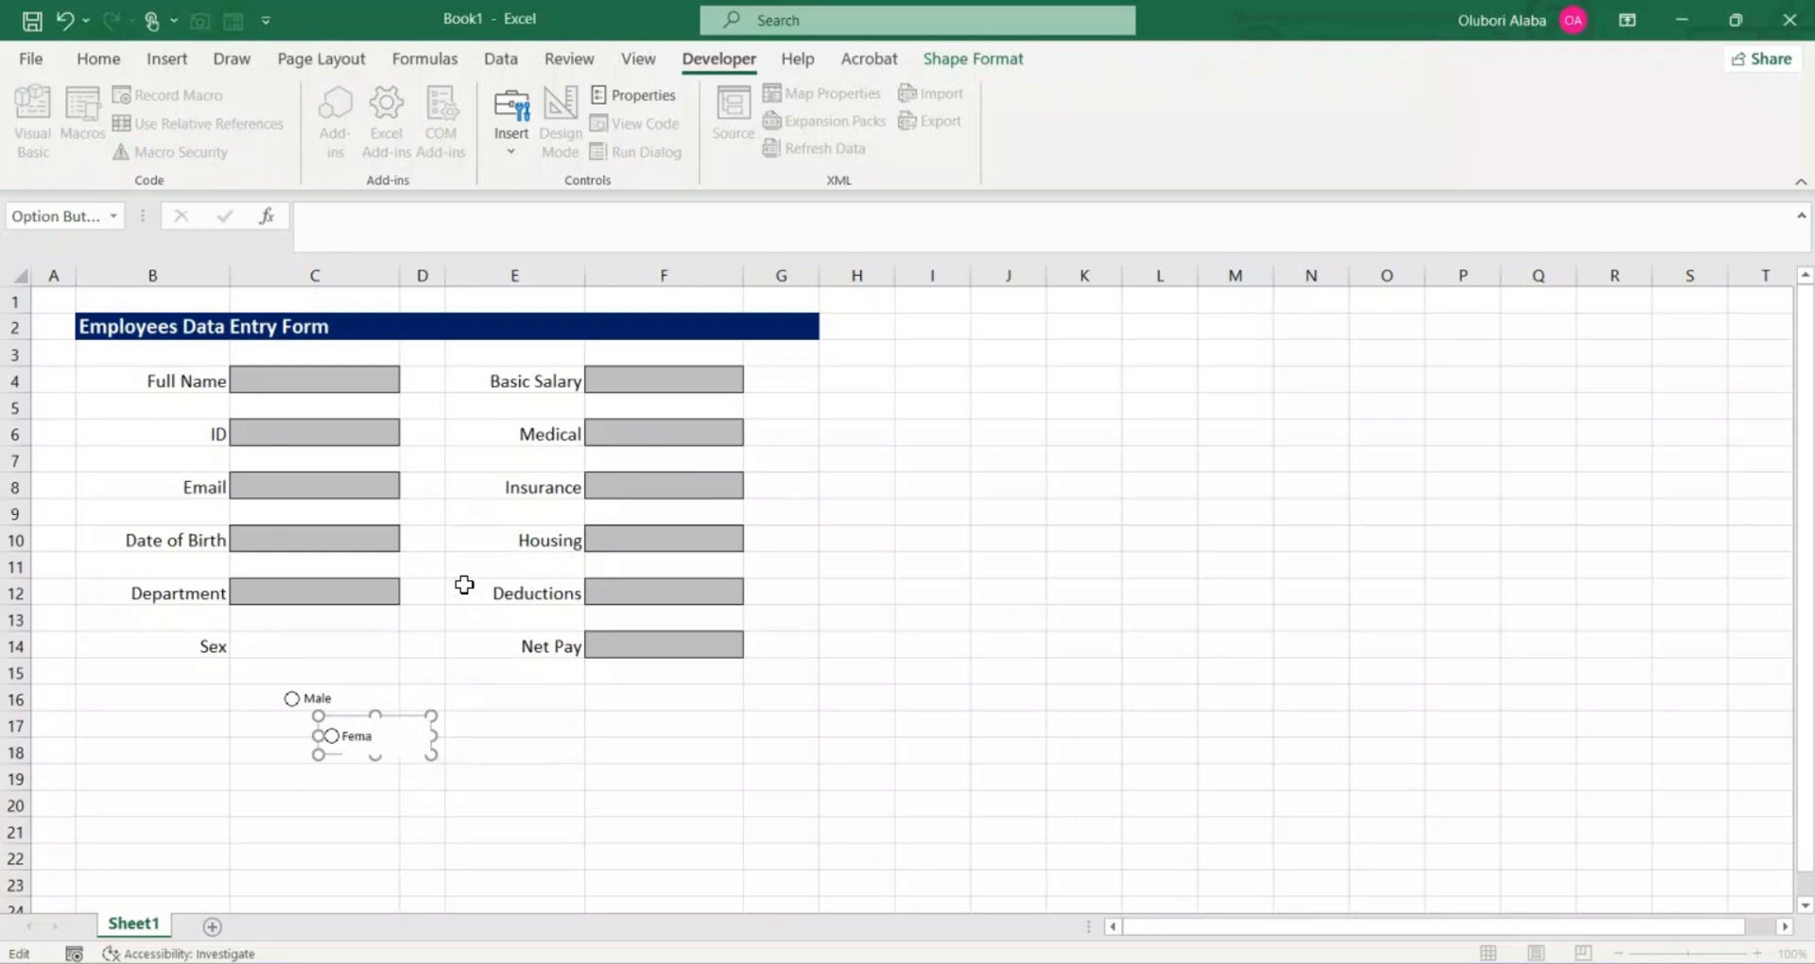
click(522, 750)
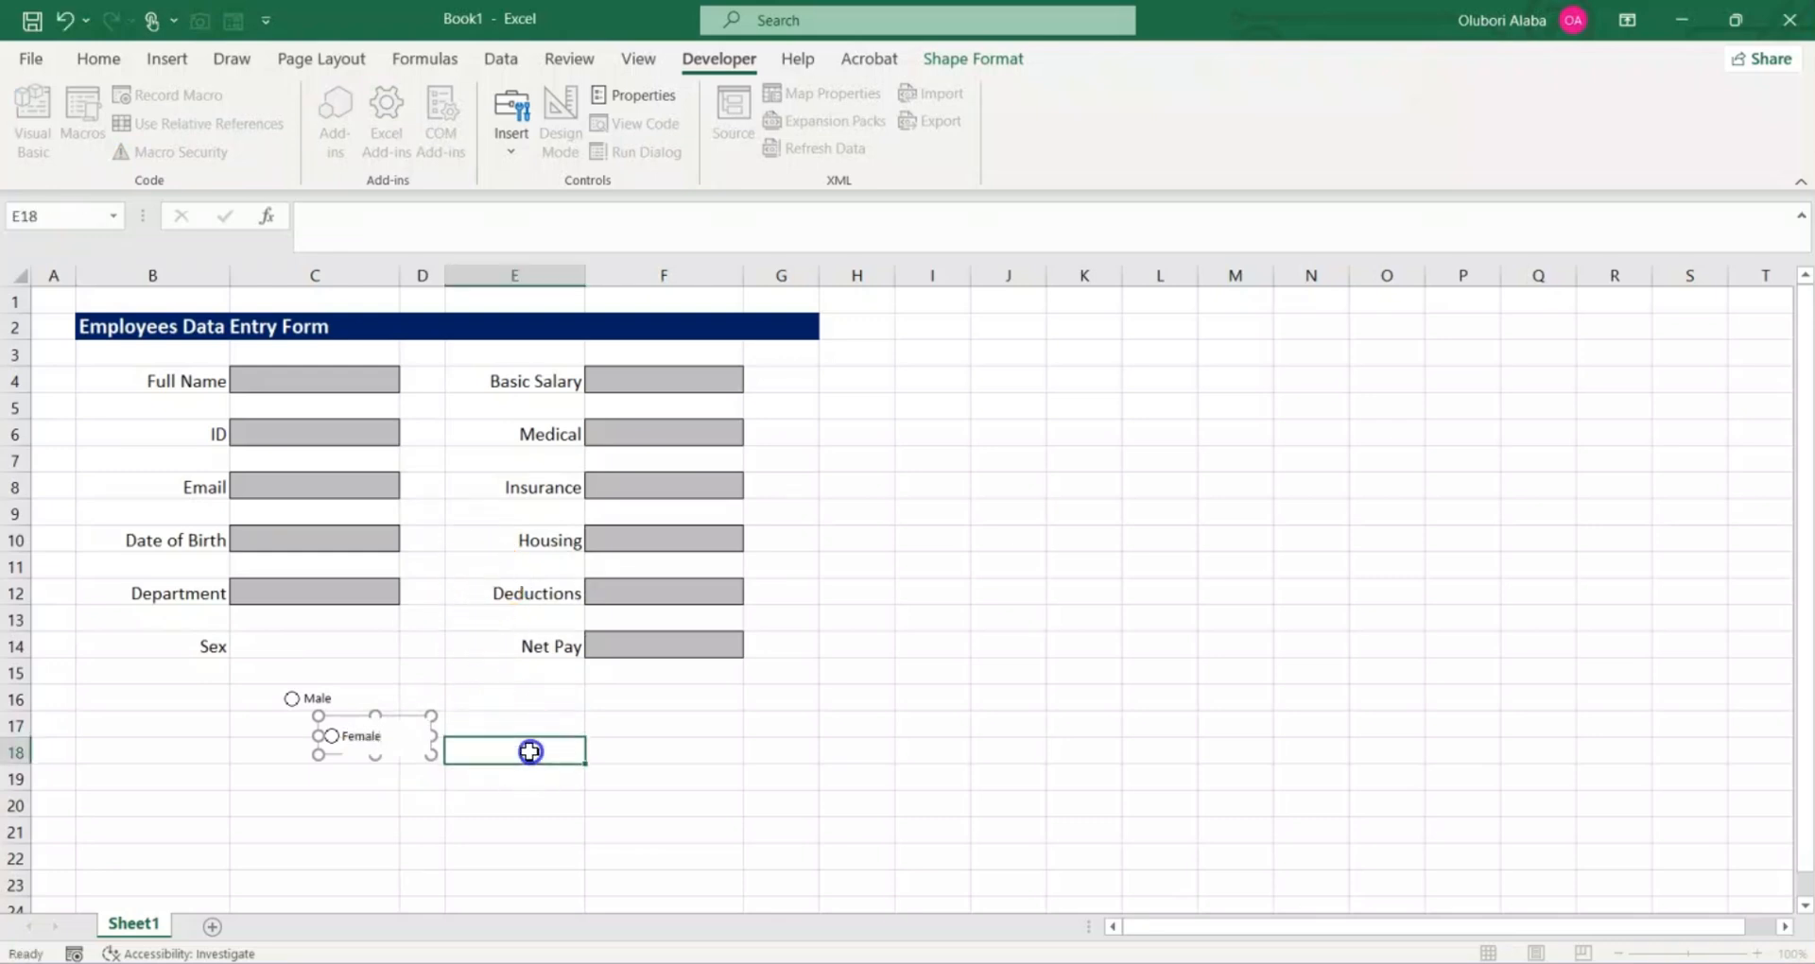
Step: Align the Male and Female option buttons by their middles and move them together into cell C14 beside the Sex label
right_click(405, 735)
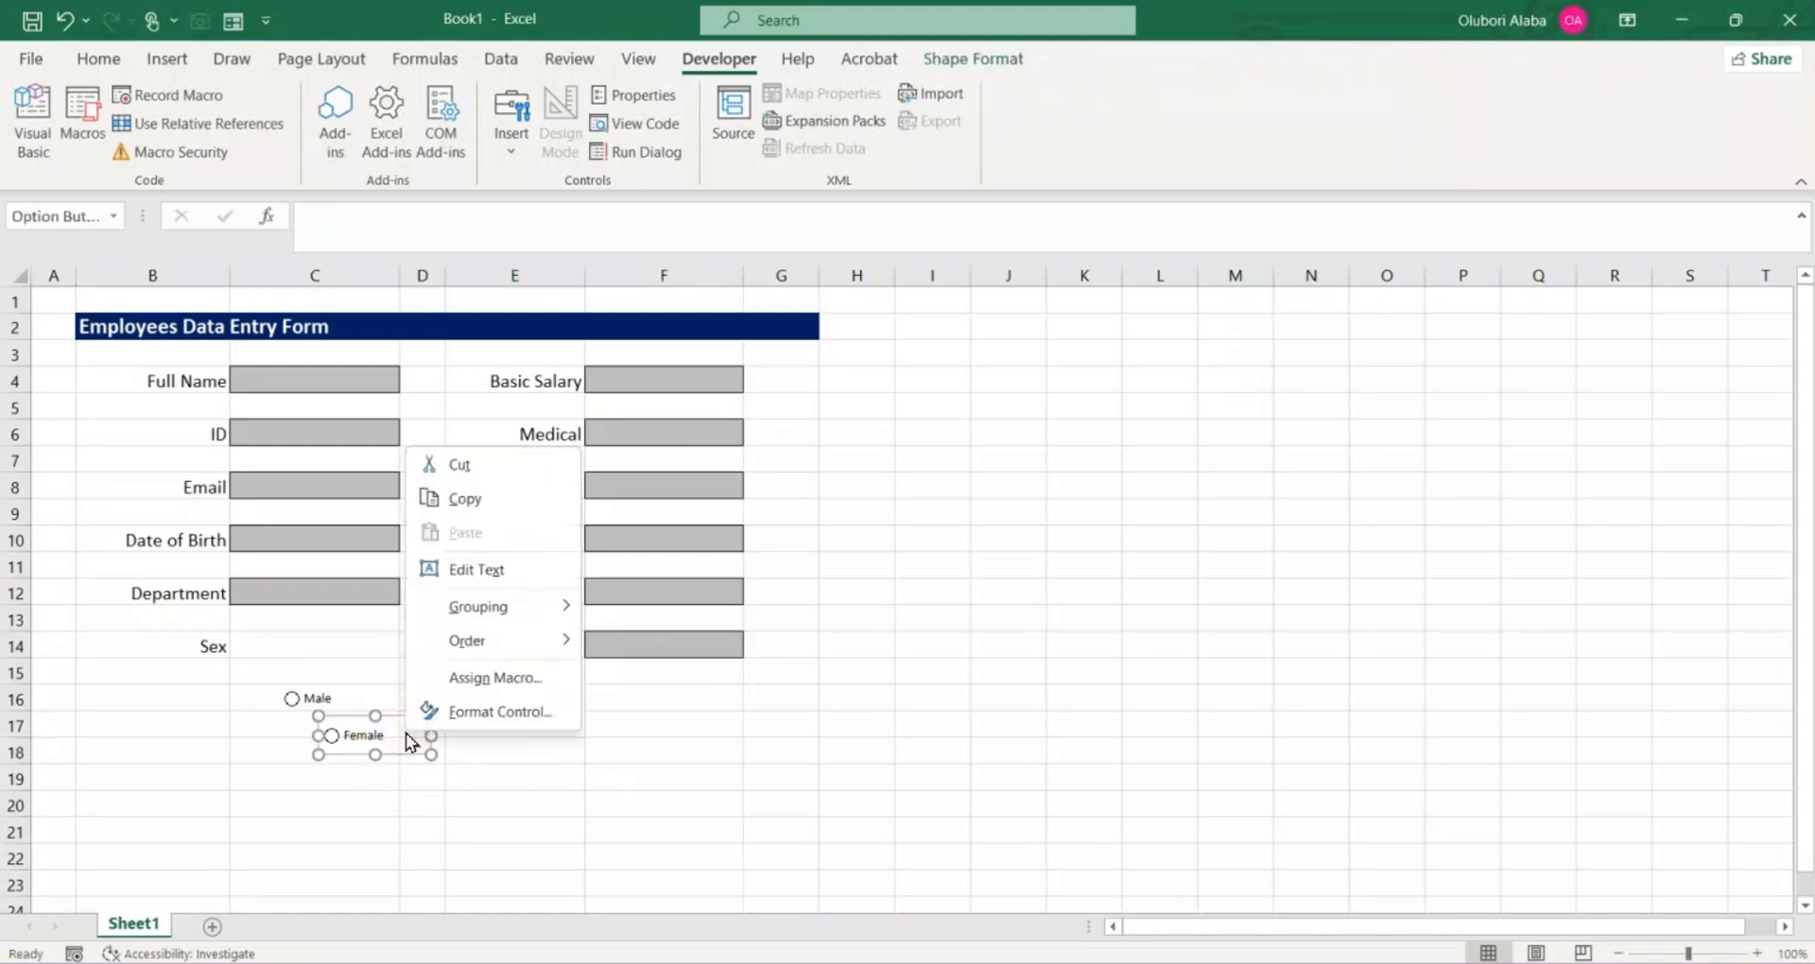
click(338, 702)
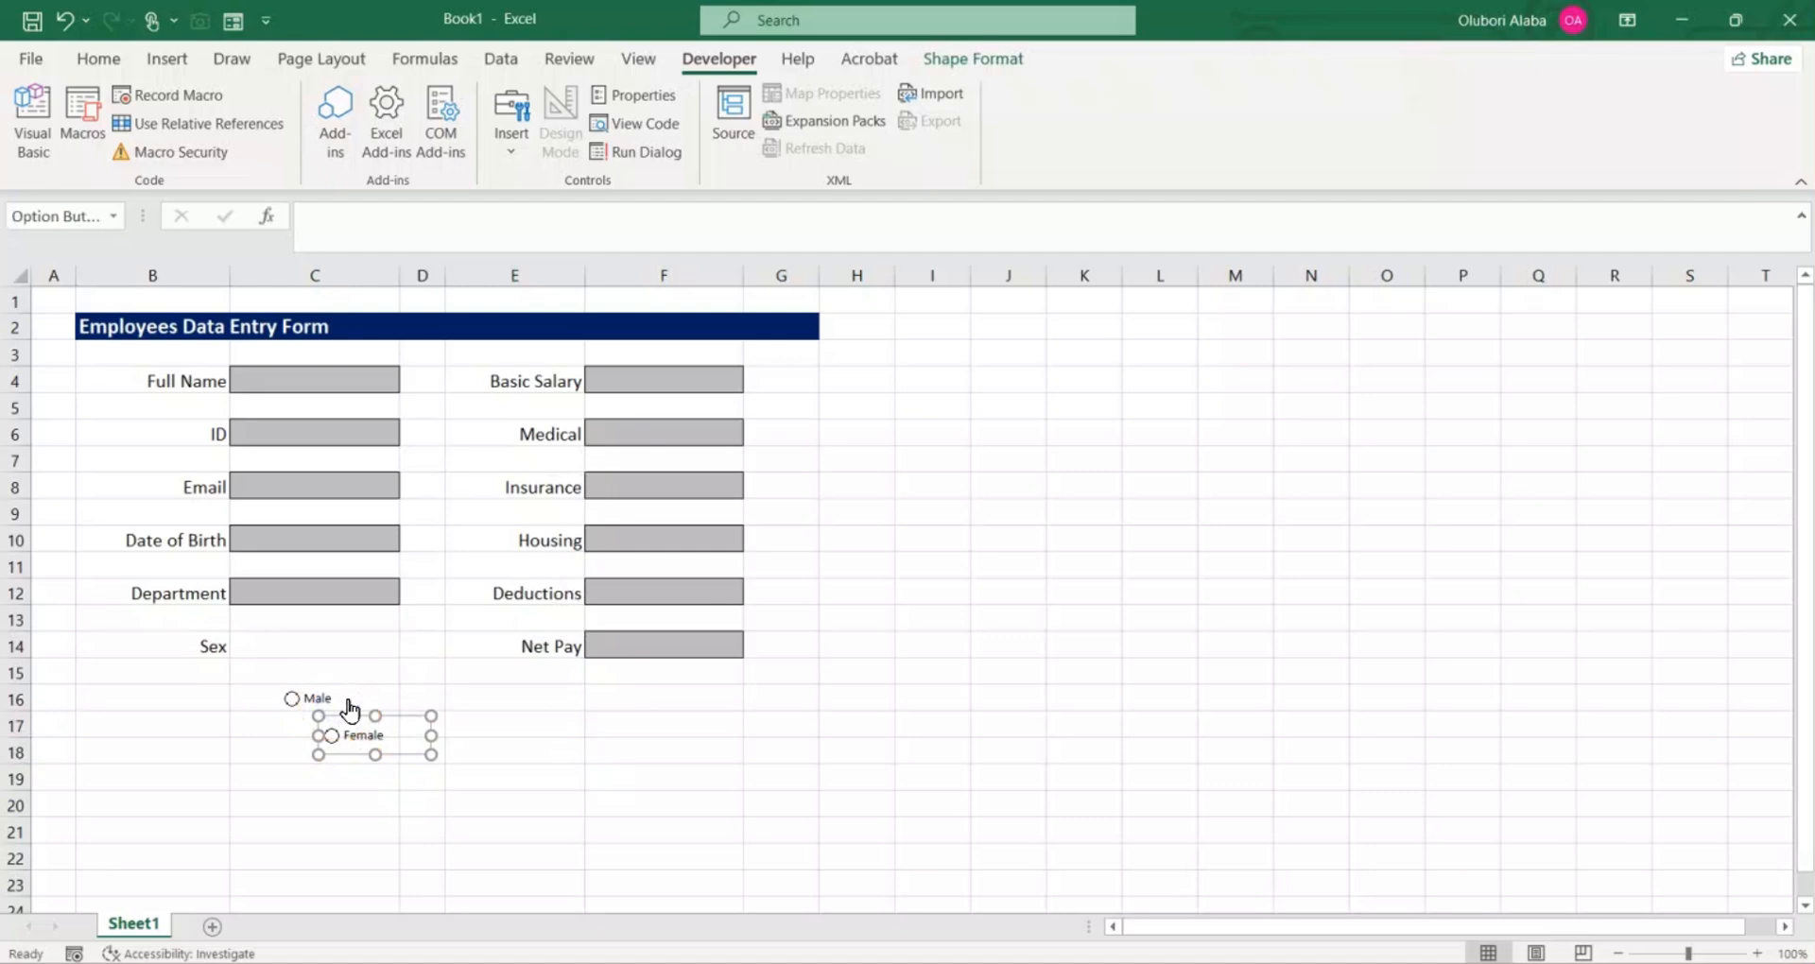
click(367, 704)
ctrl+click(364, 705)
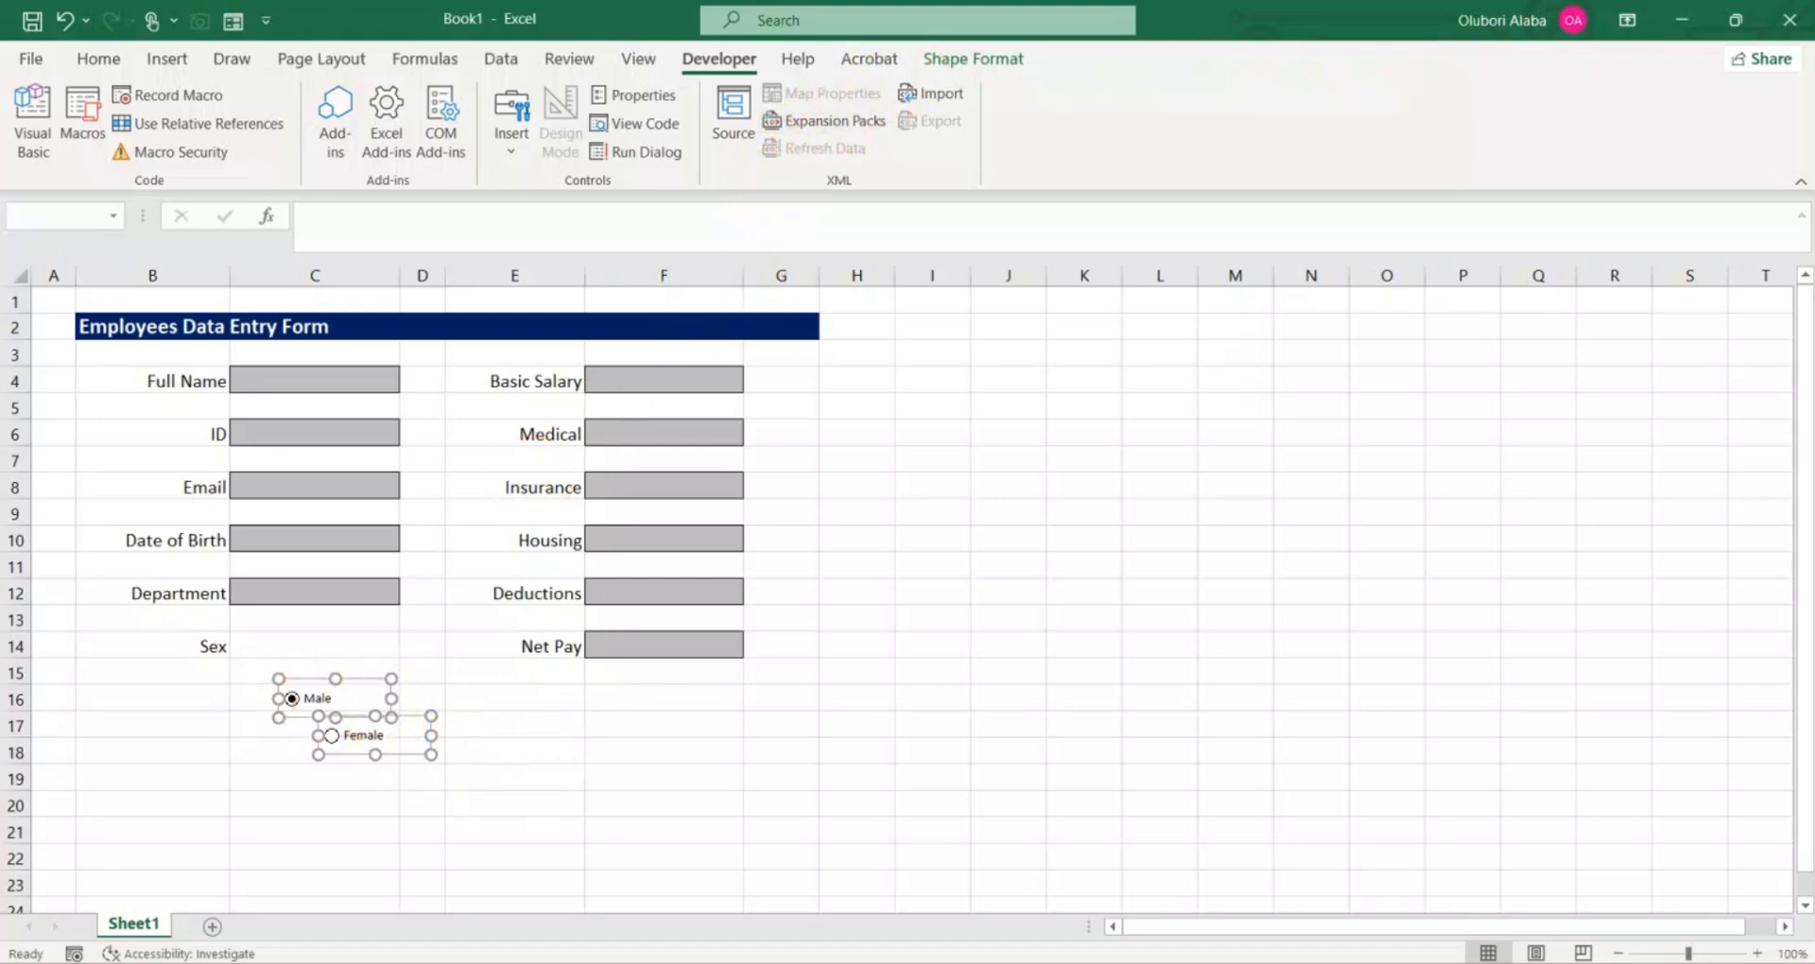
click(973, 57)
click(973, 56)
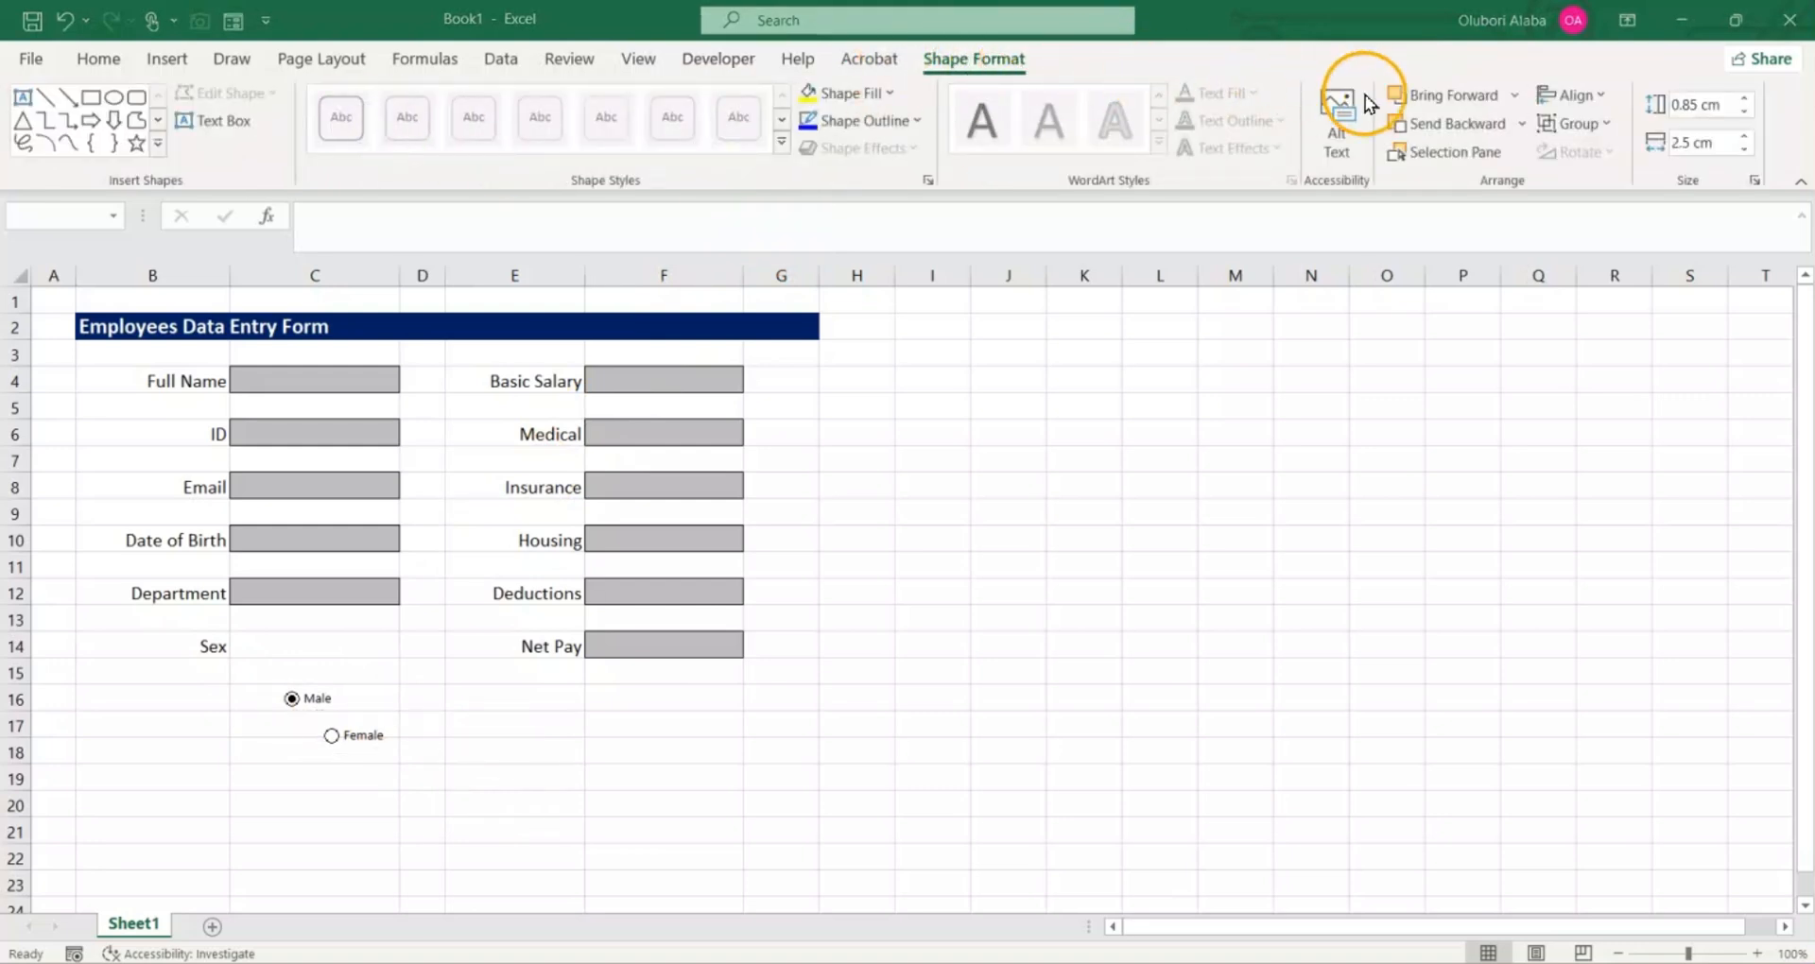
click(1601, 95)
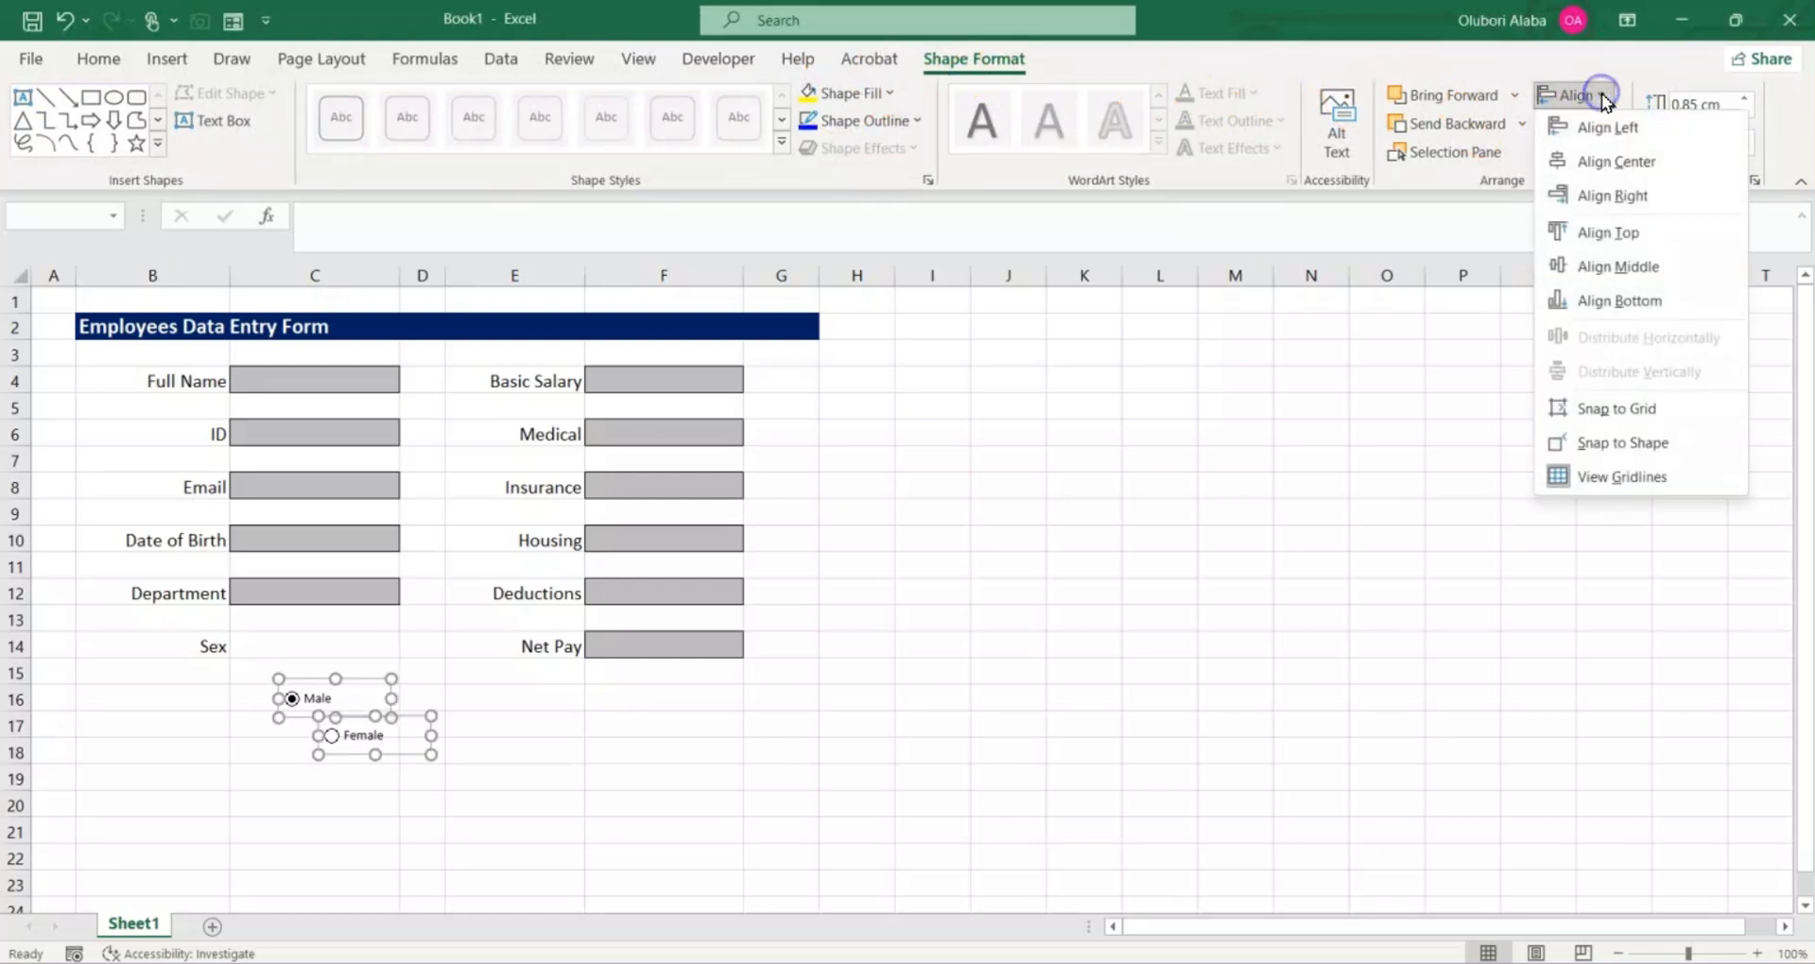
click(1624, 268)
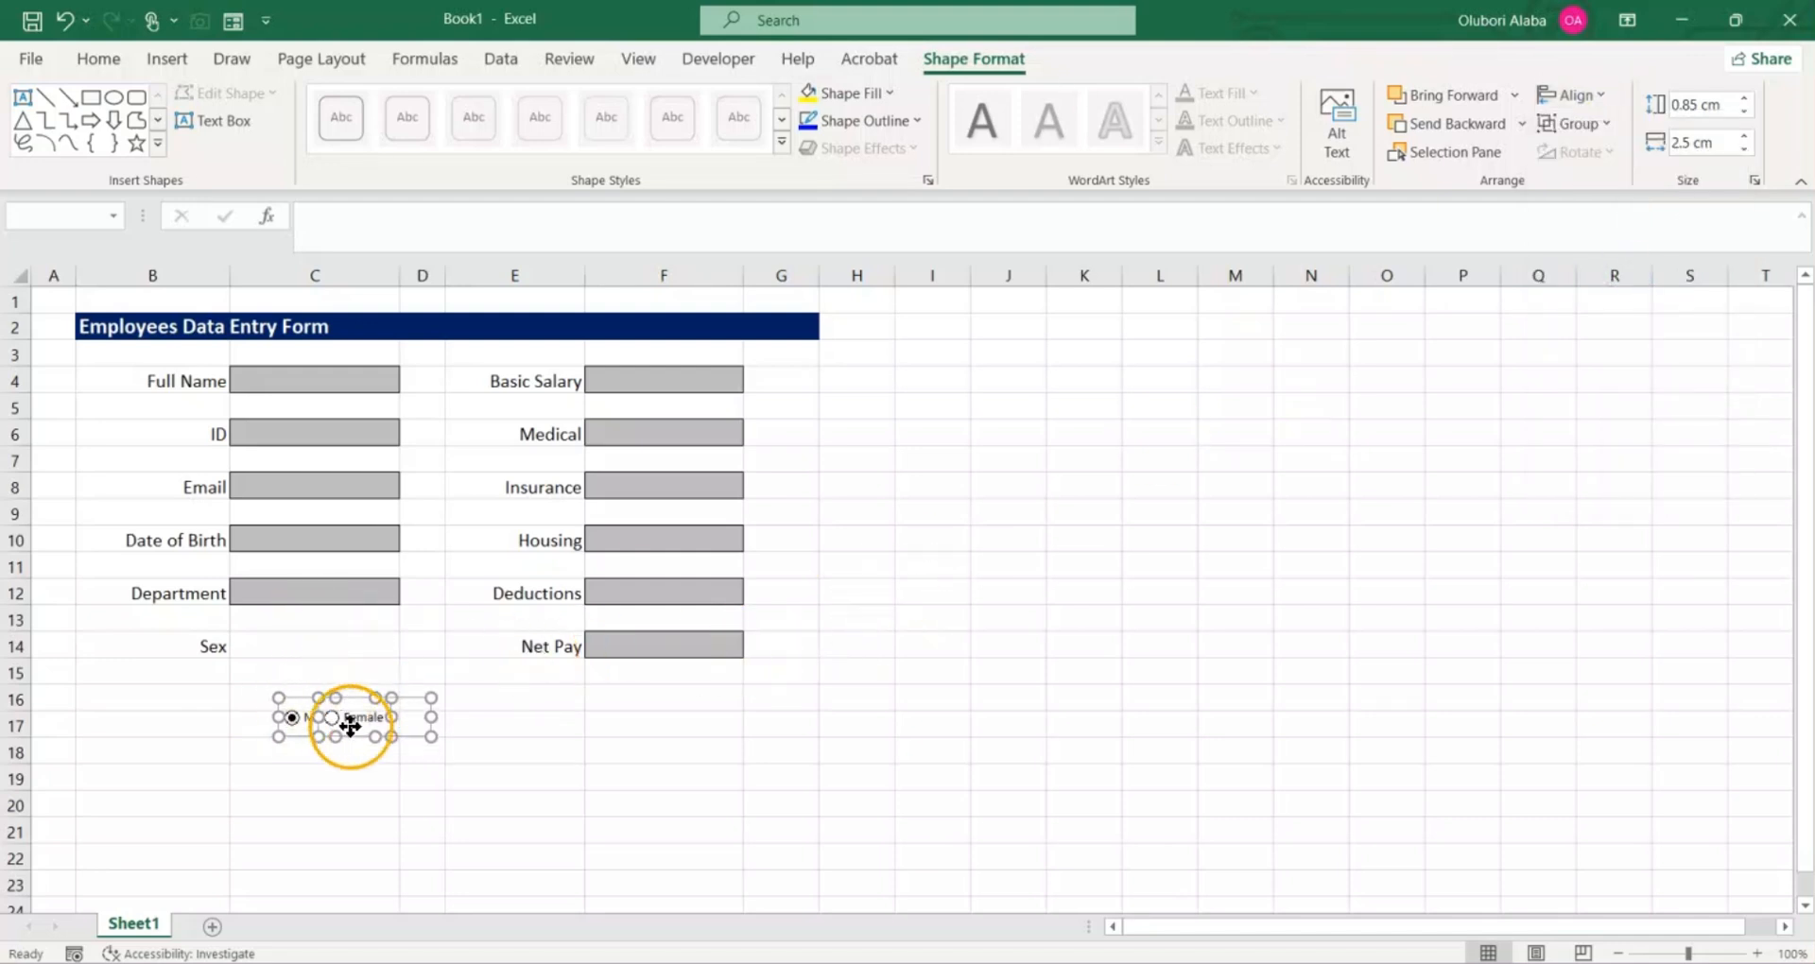
drag(349, 725, 334, 656)
click(418, 746)
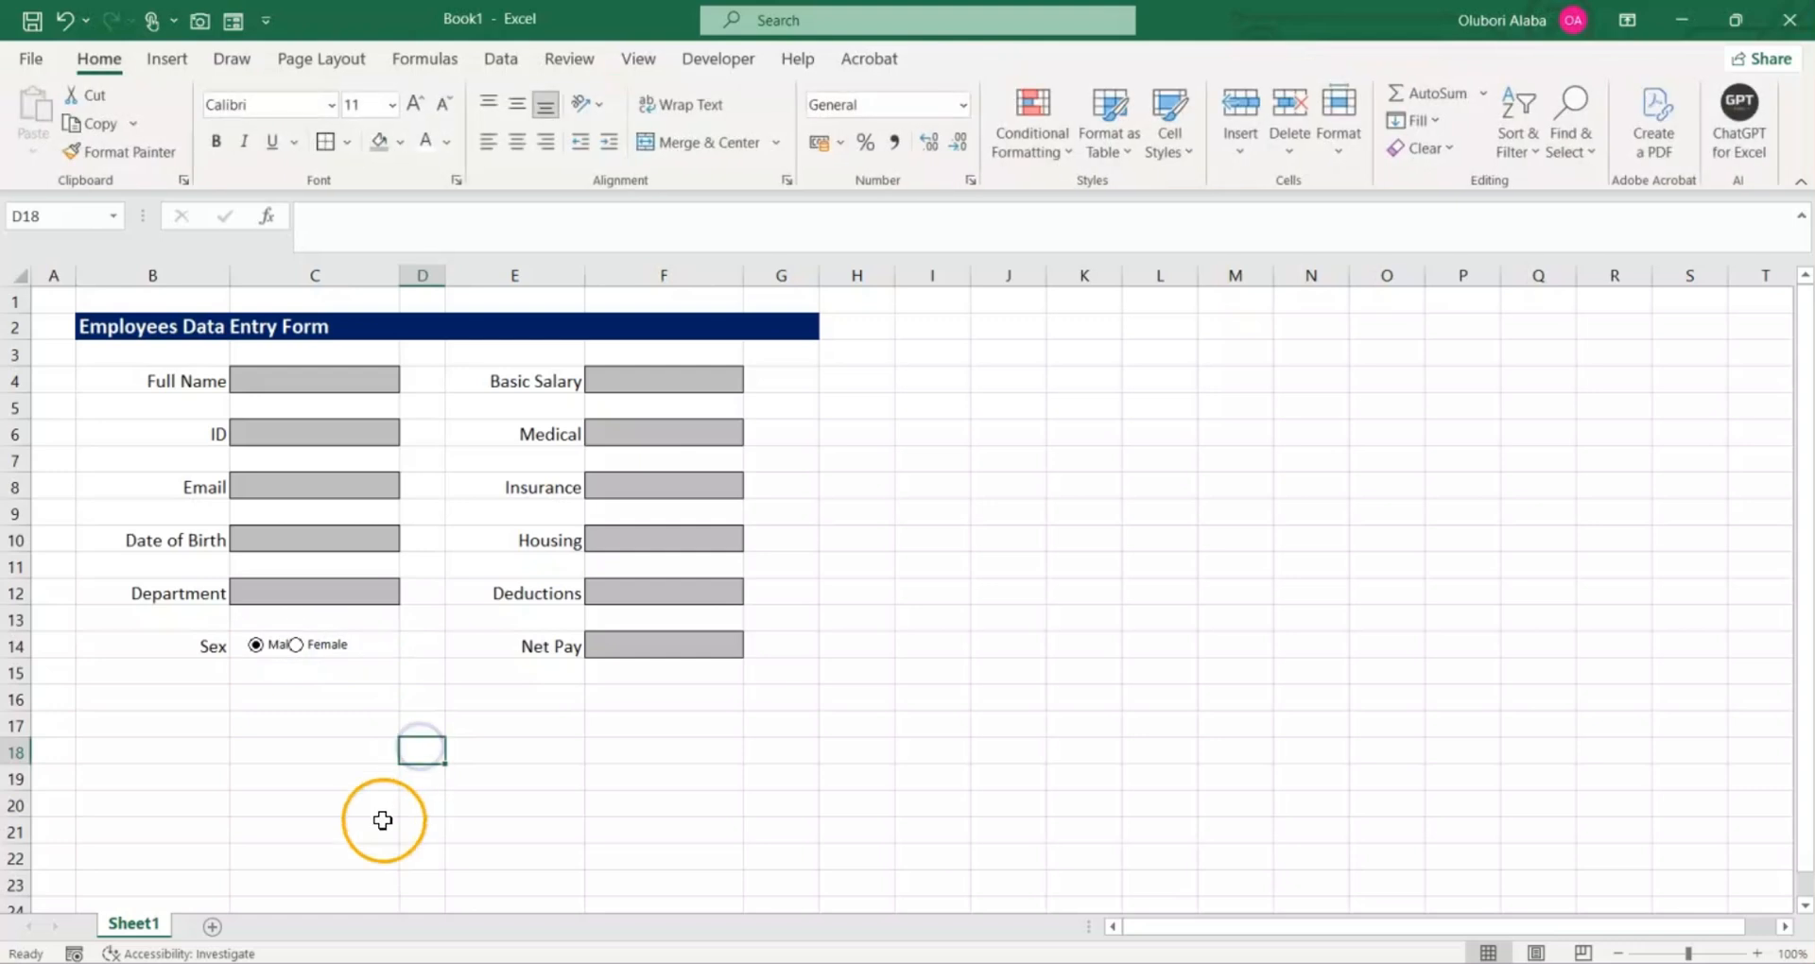
Step: Nudge the Female option button to the right, clear of the Male label, and test both options, leaving Male selected
right_click(345, 653)
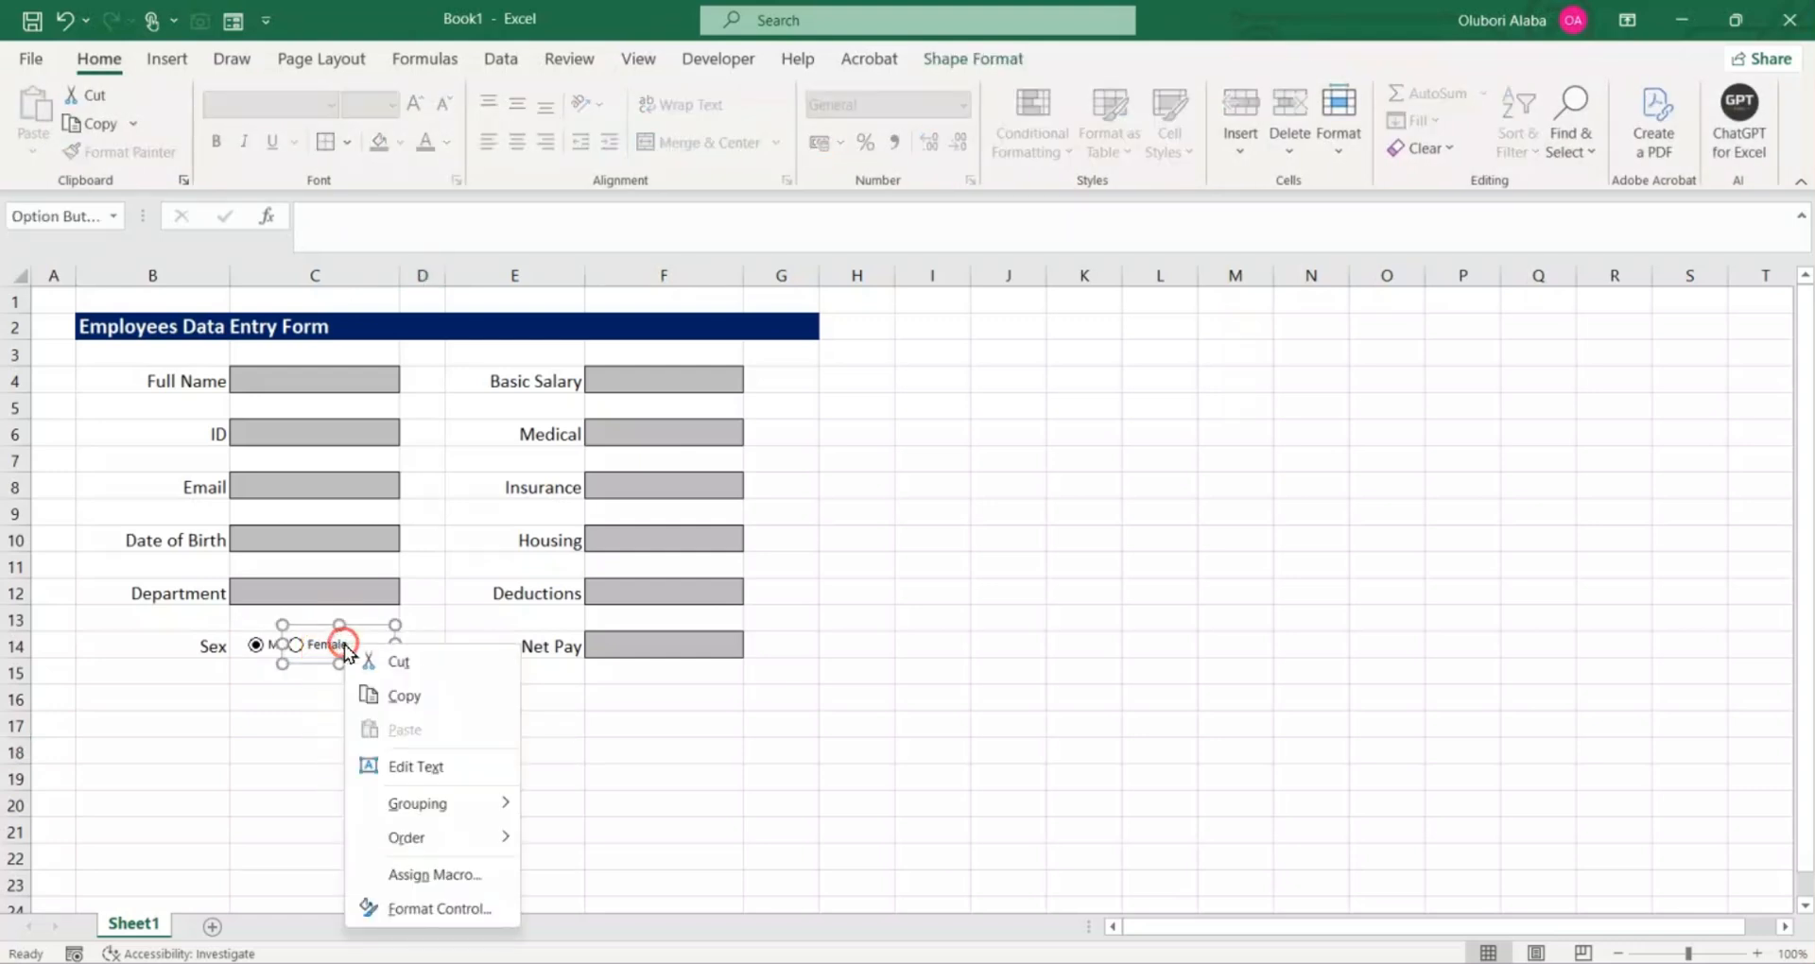
click(291, 720)
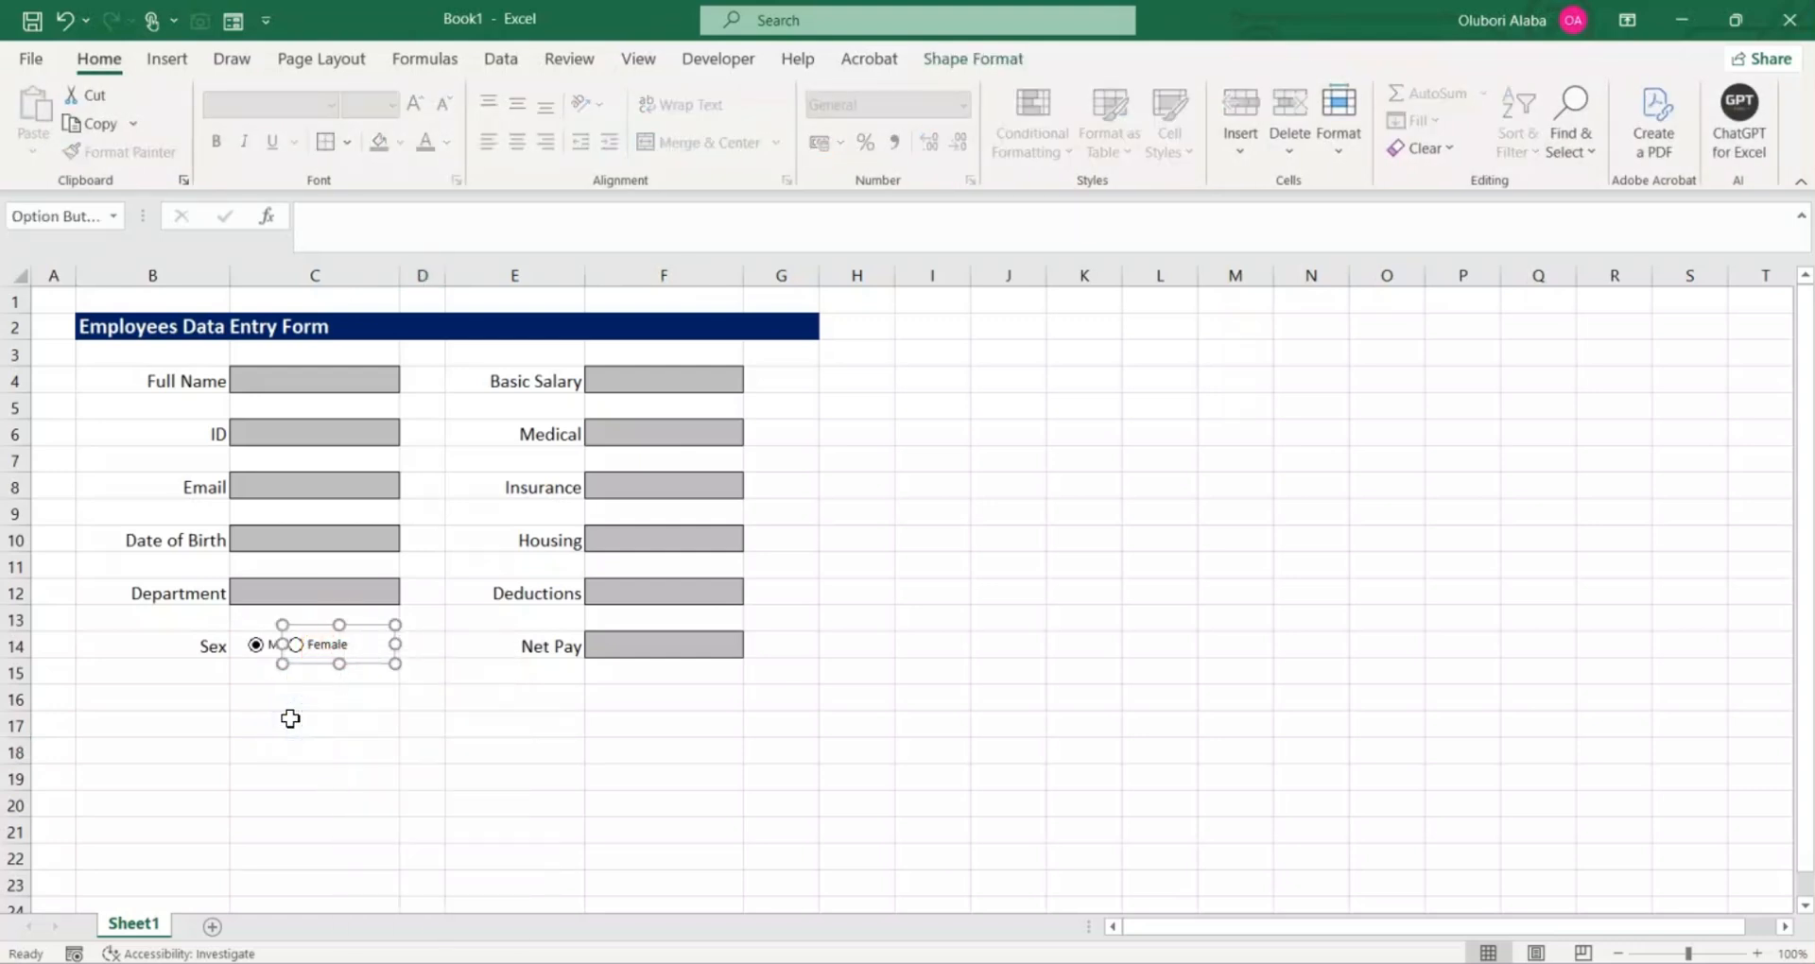
key(Right)
key(Right)
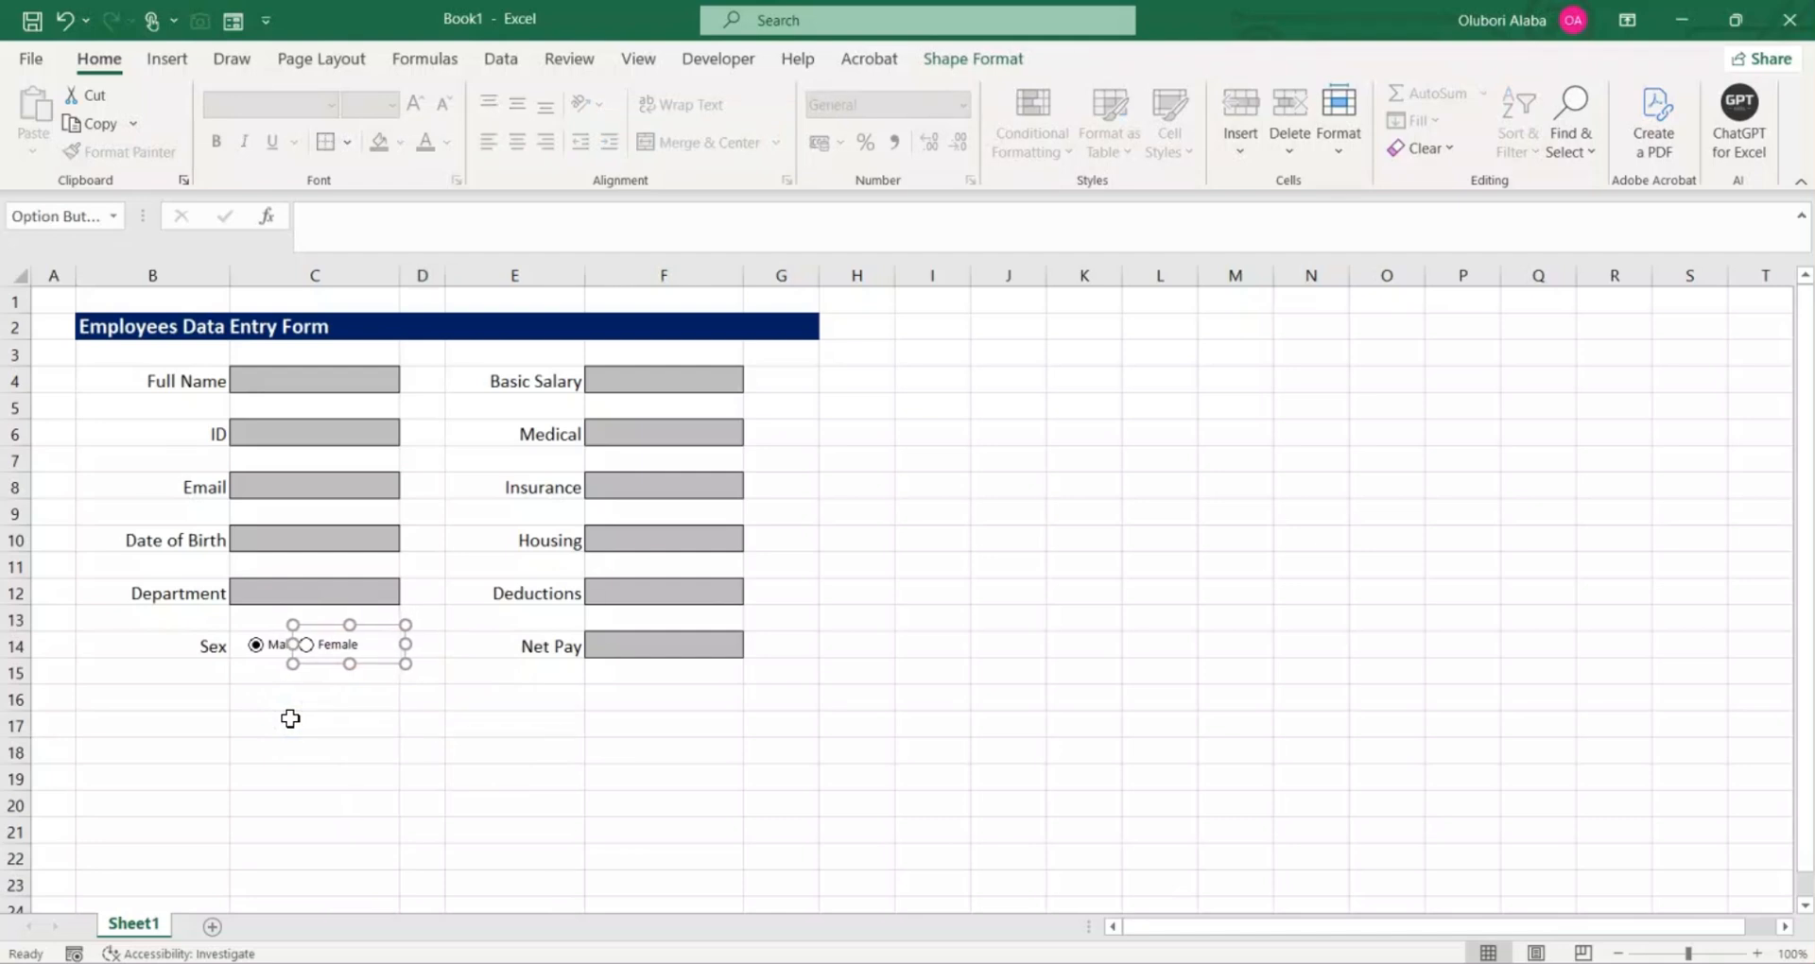
key(Right)
key(Right)
key(Right)
key(Right)
key(Right)
key(Right)
key(Right)
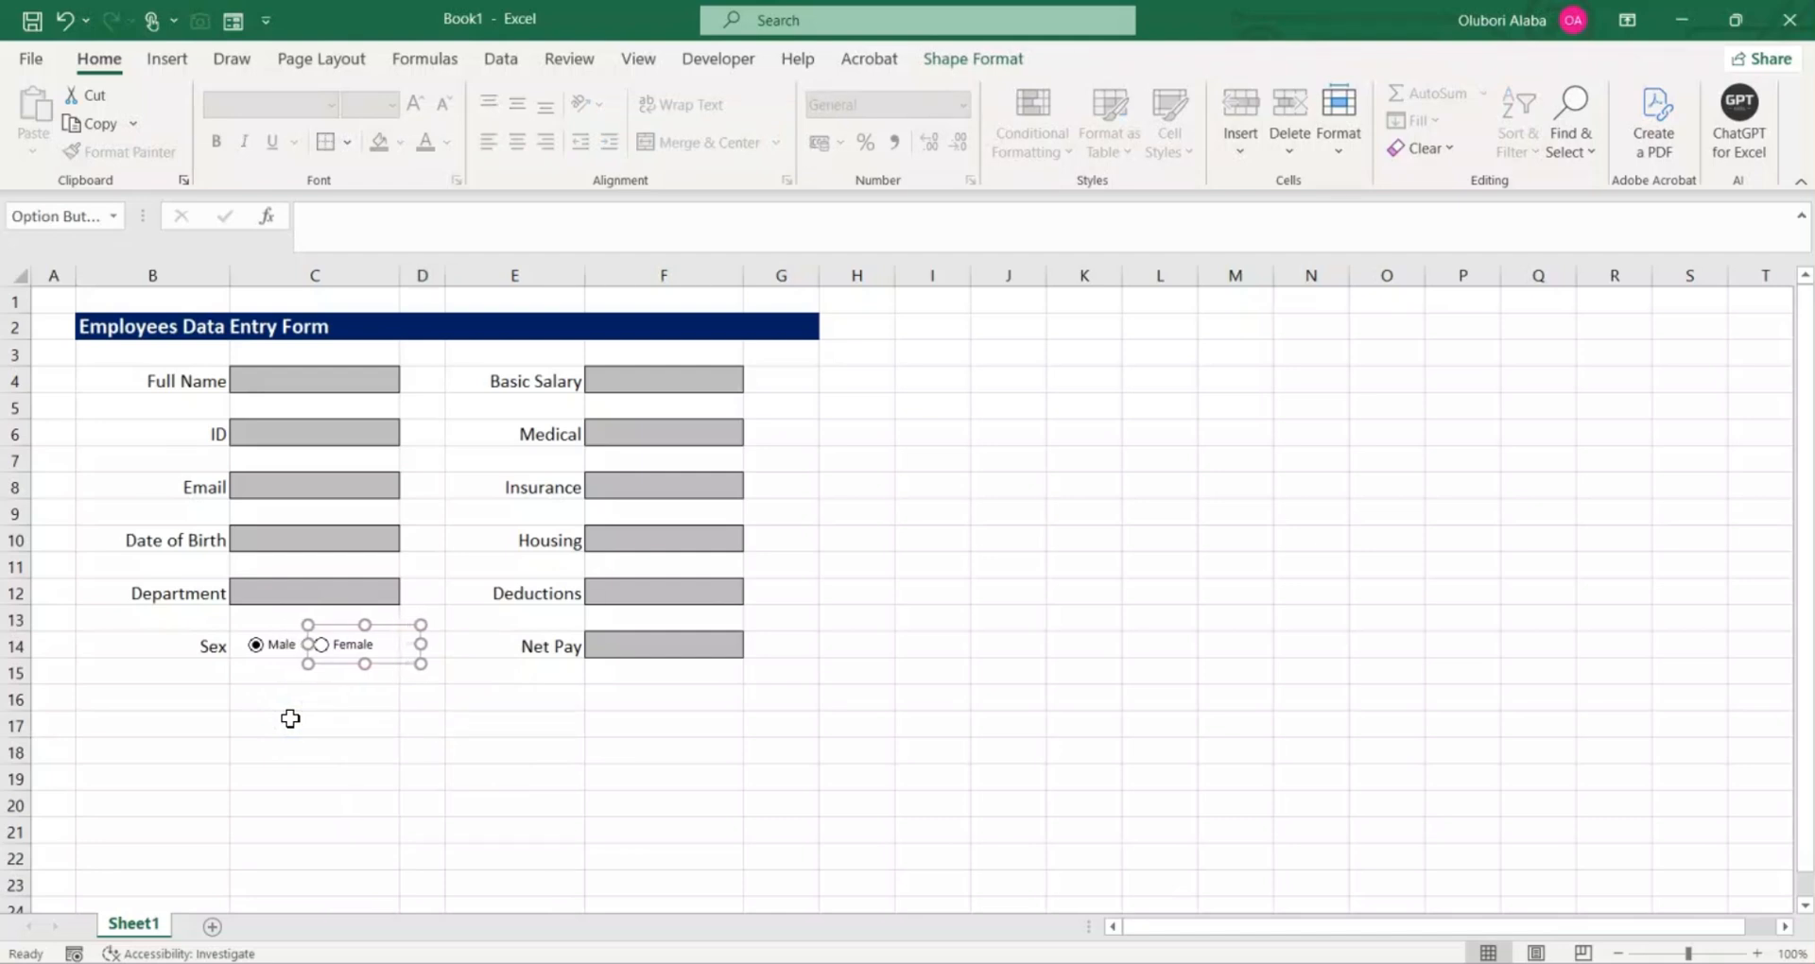
click(355, 730)
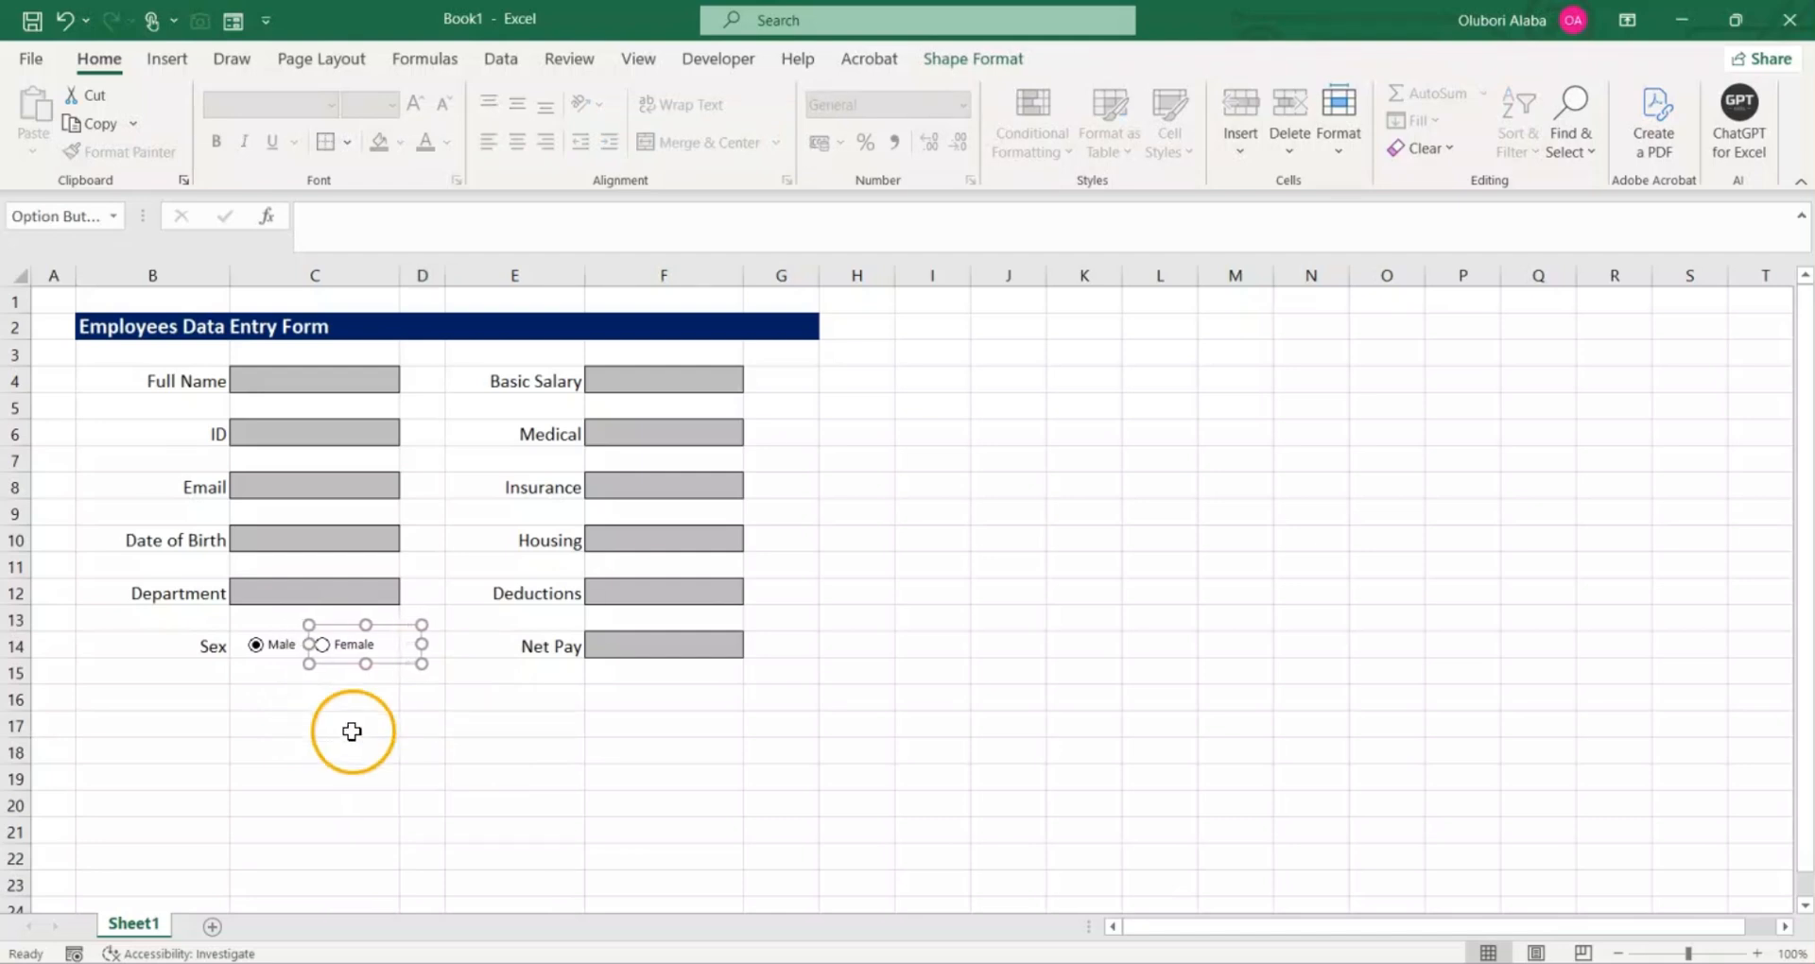
click(324, 646)
click(257, 648)
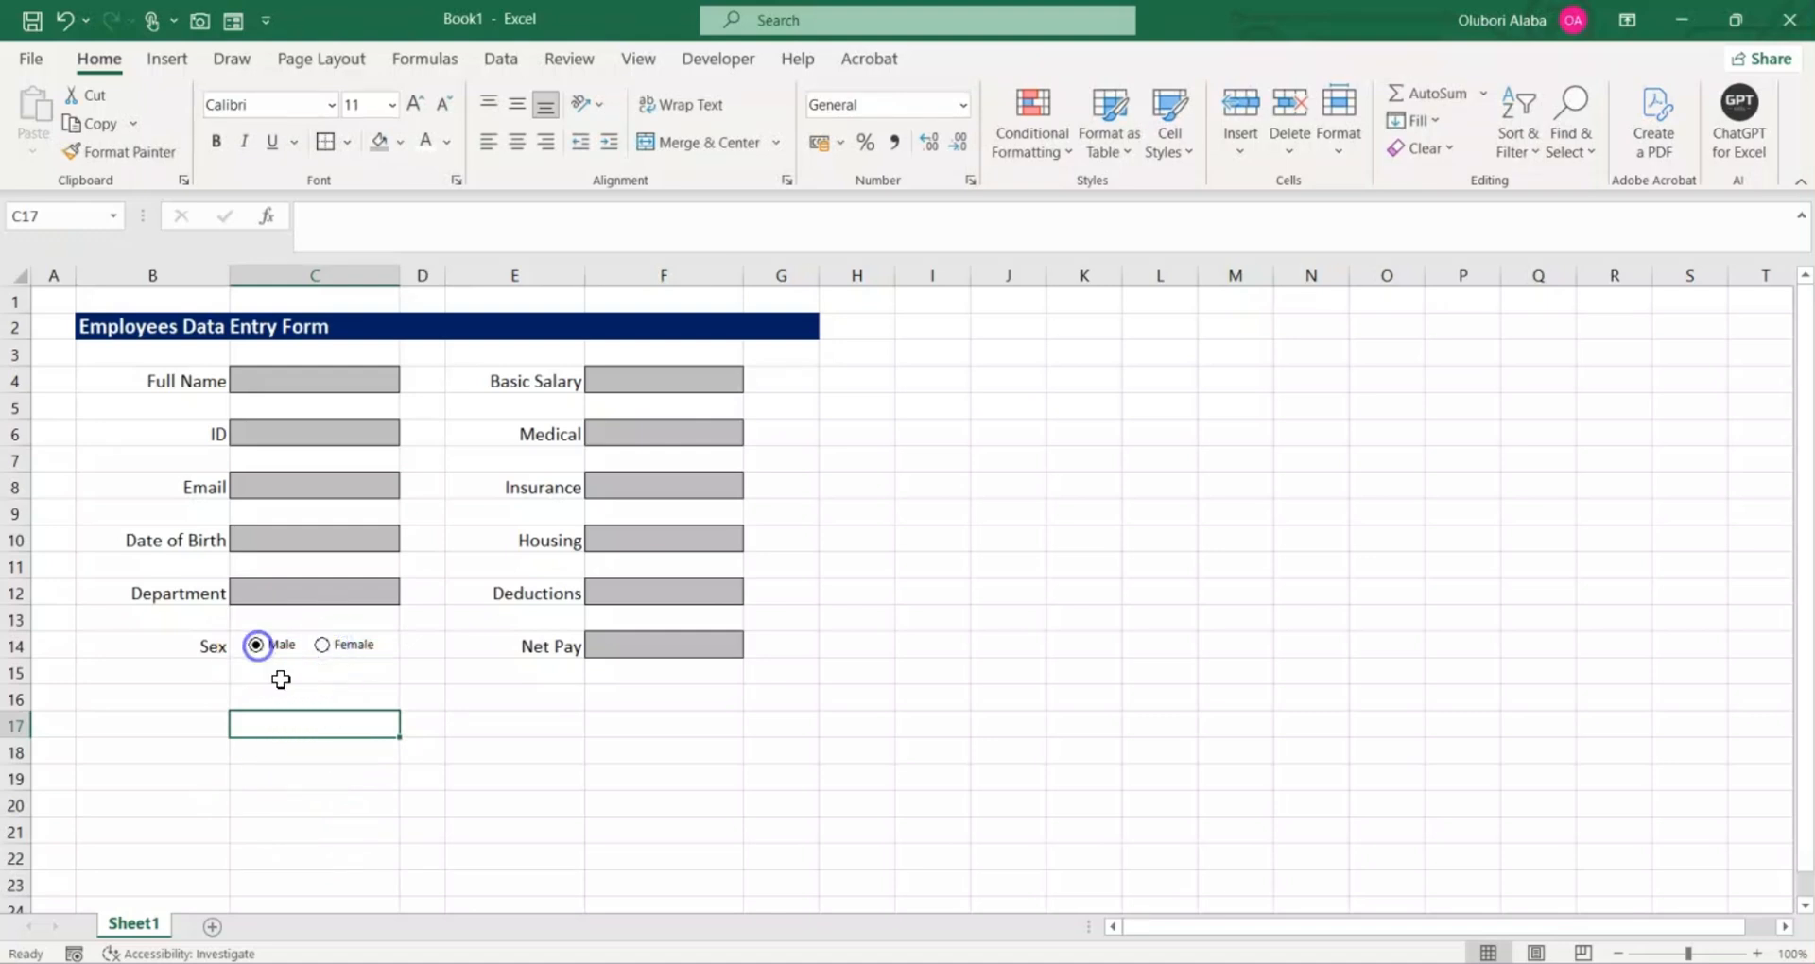
Step: Add list data validation to the Department cell C12 with the source HR, Account, Marketing, and choose Account from its dropdown
click(304, 593)
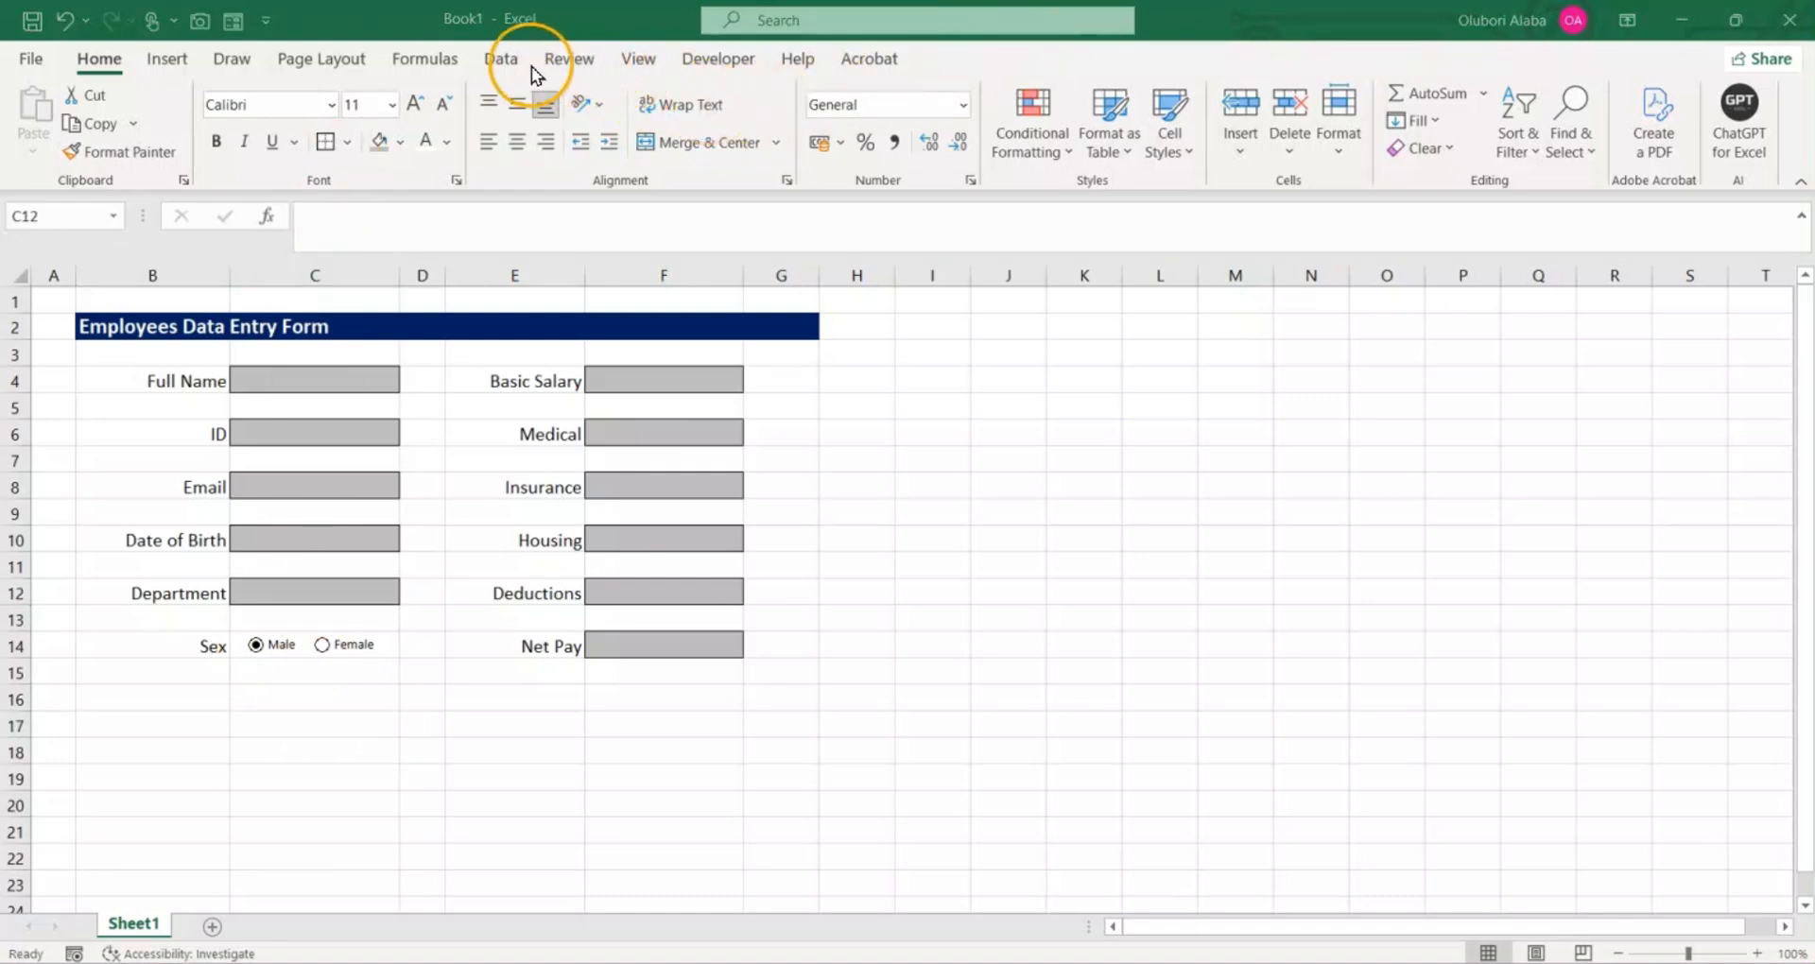
click(507, 56)
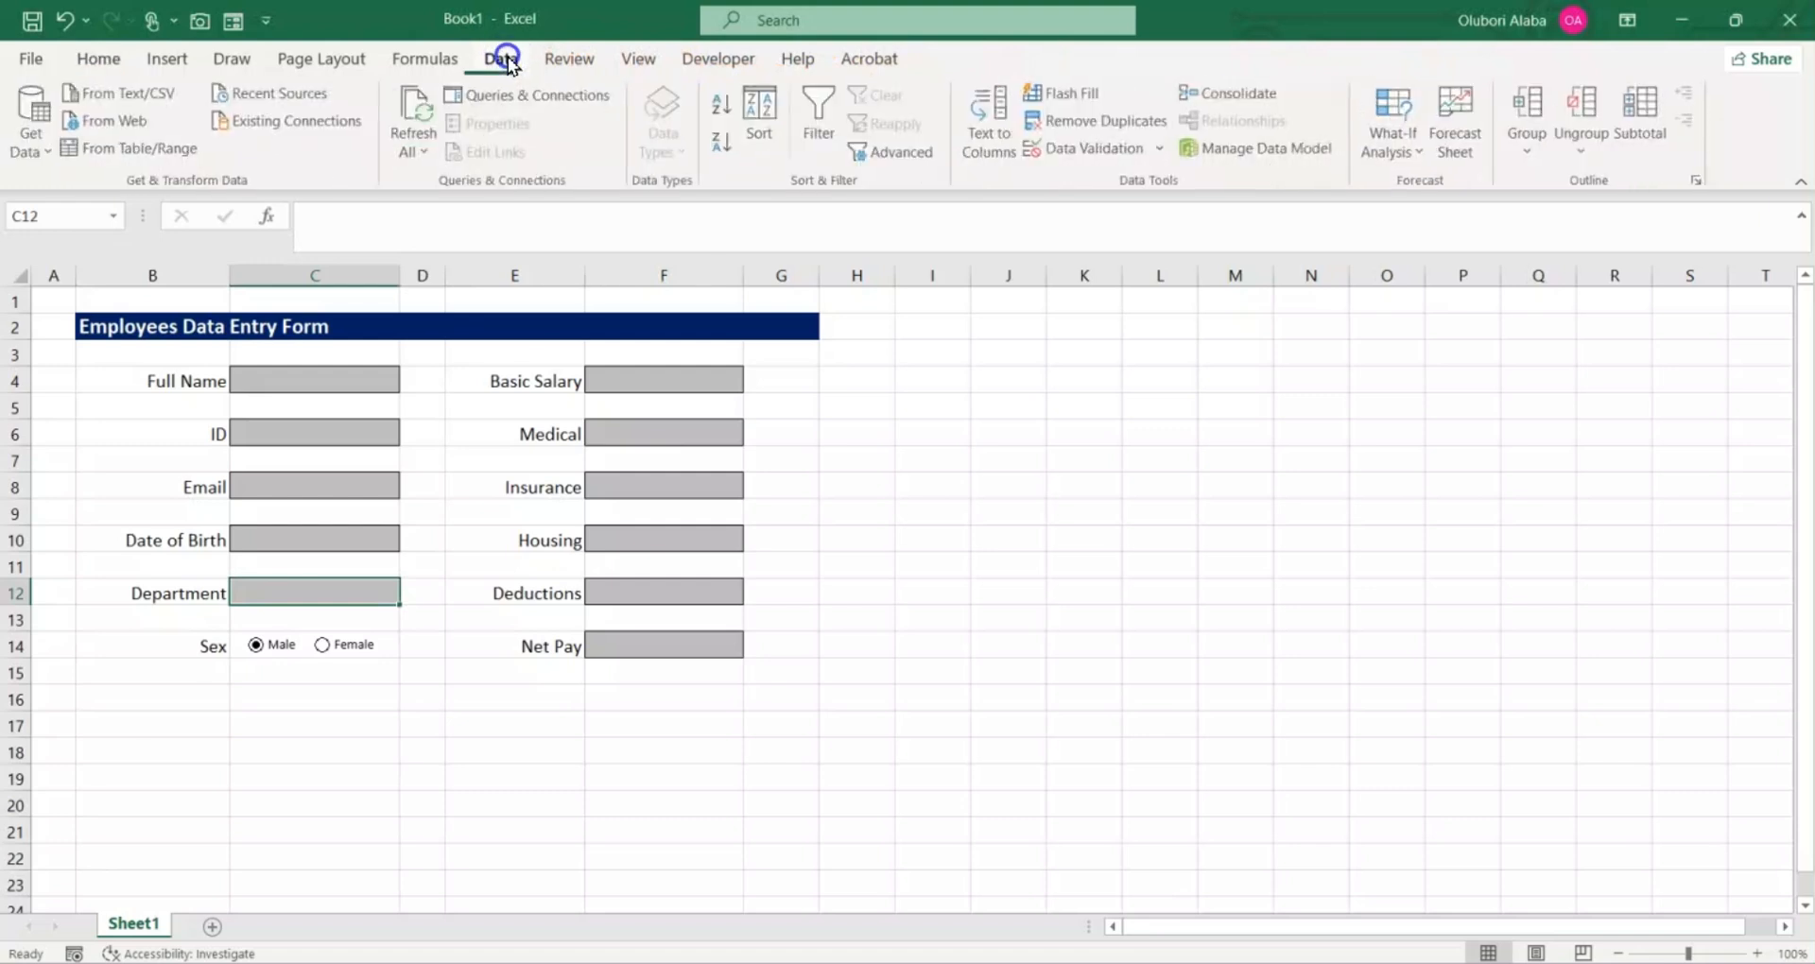
click(1078, 148)
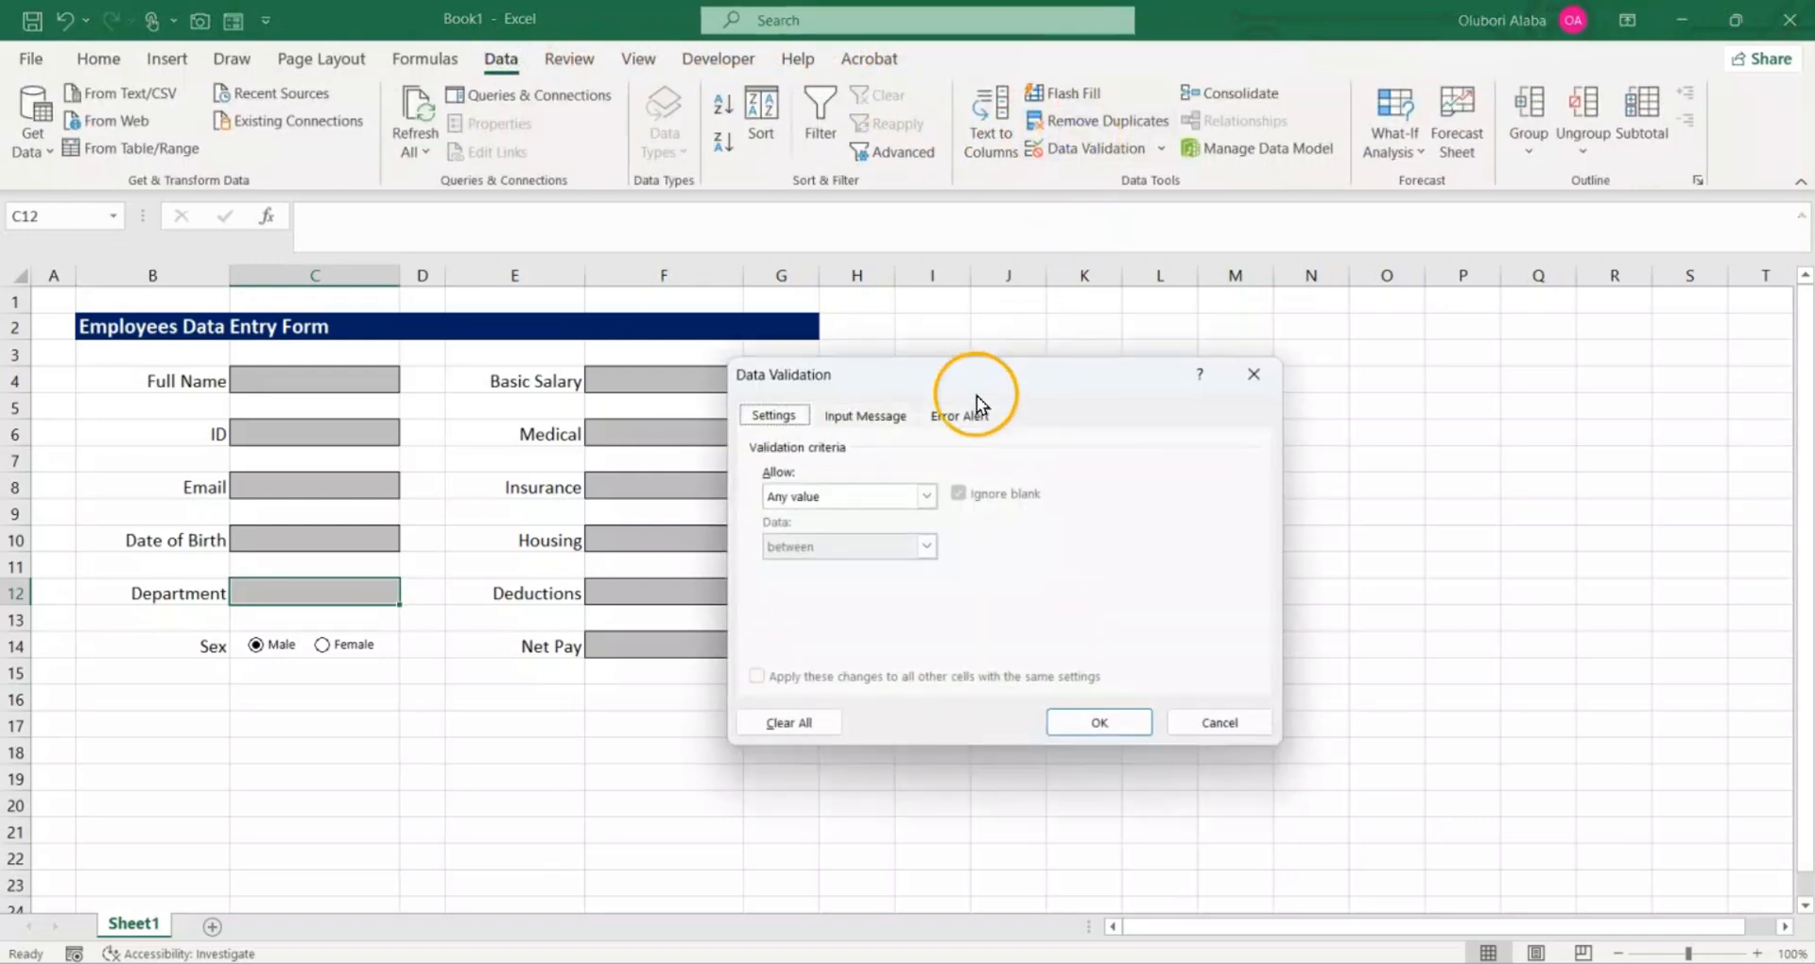
click(803, 504)
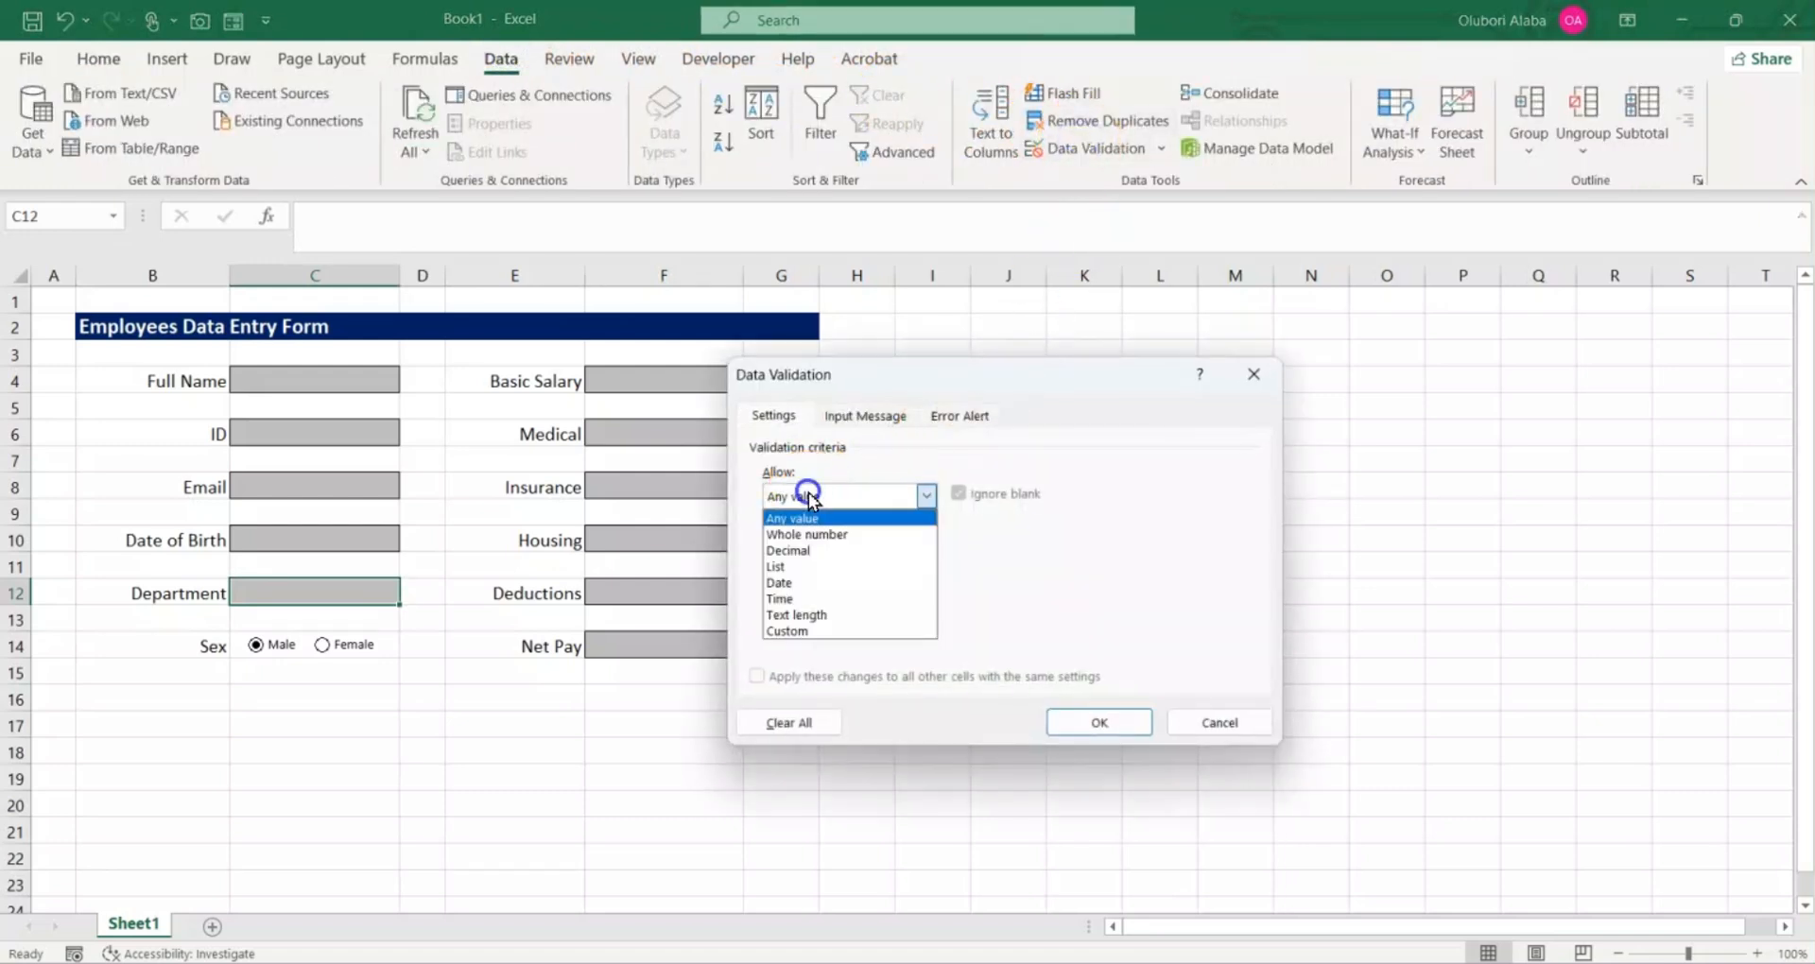
click(789, 559)
click(813, 593)
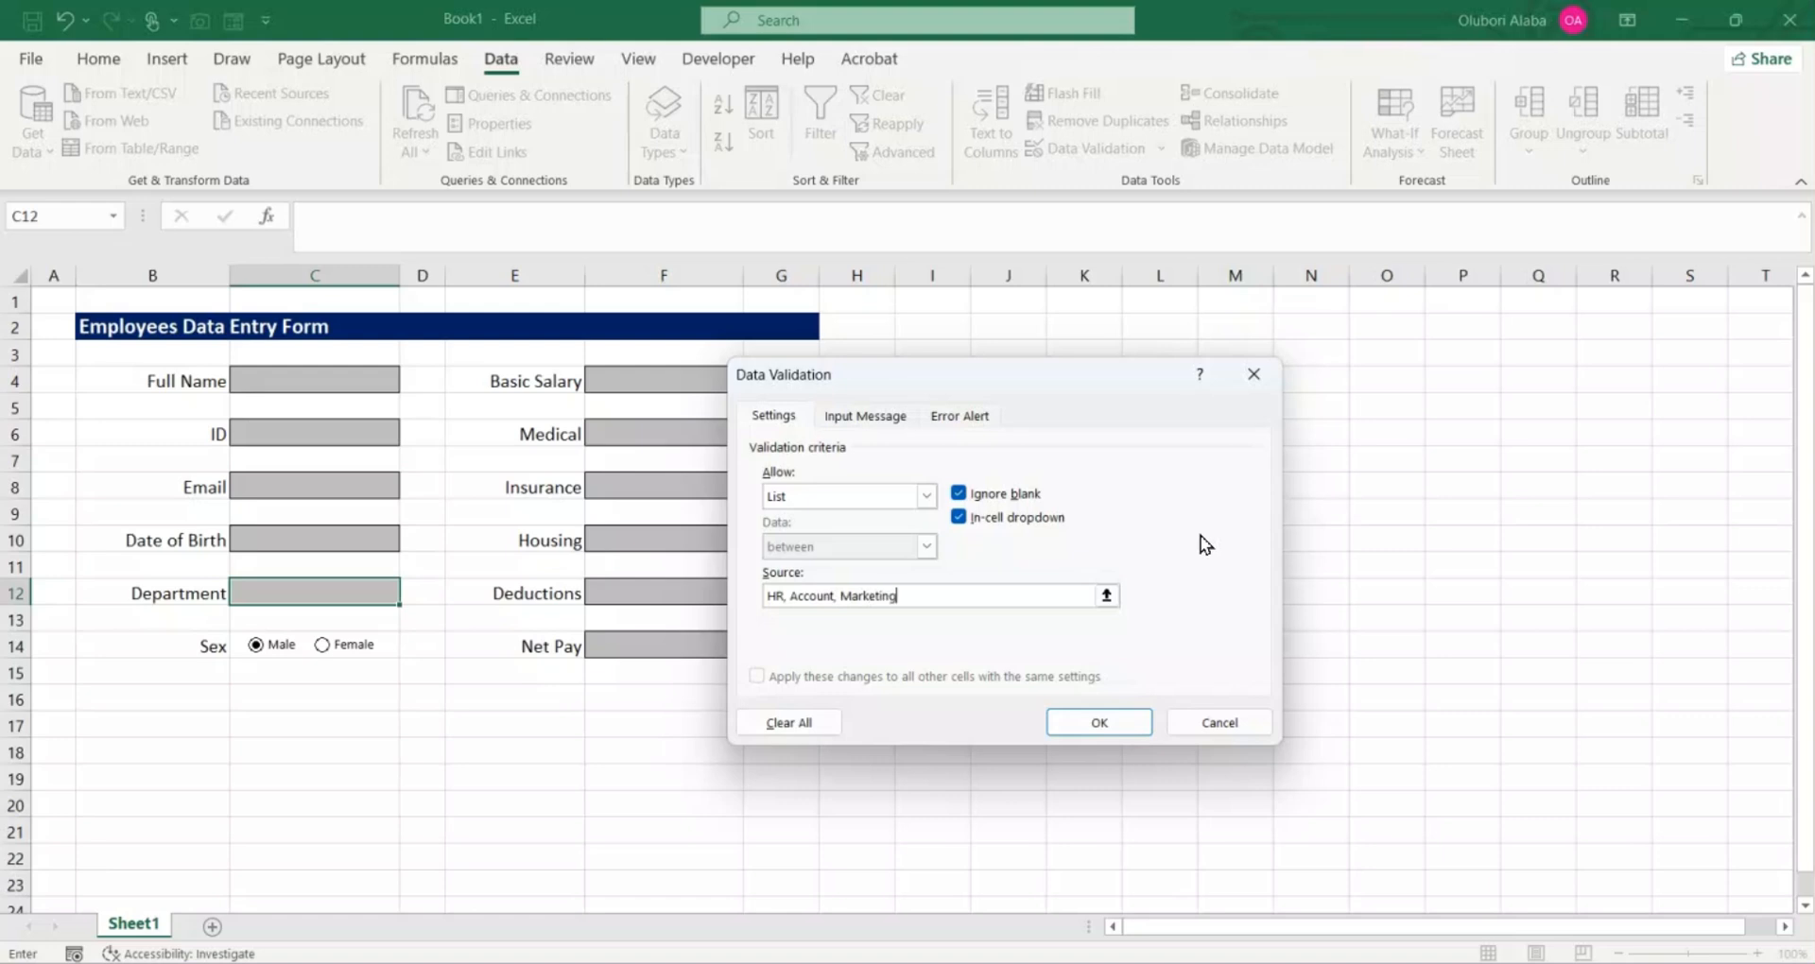
click(1092, 718)
click(410, 594)
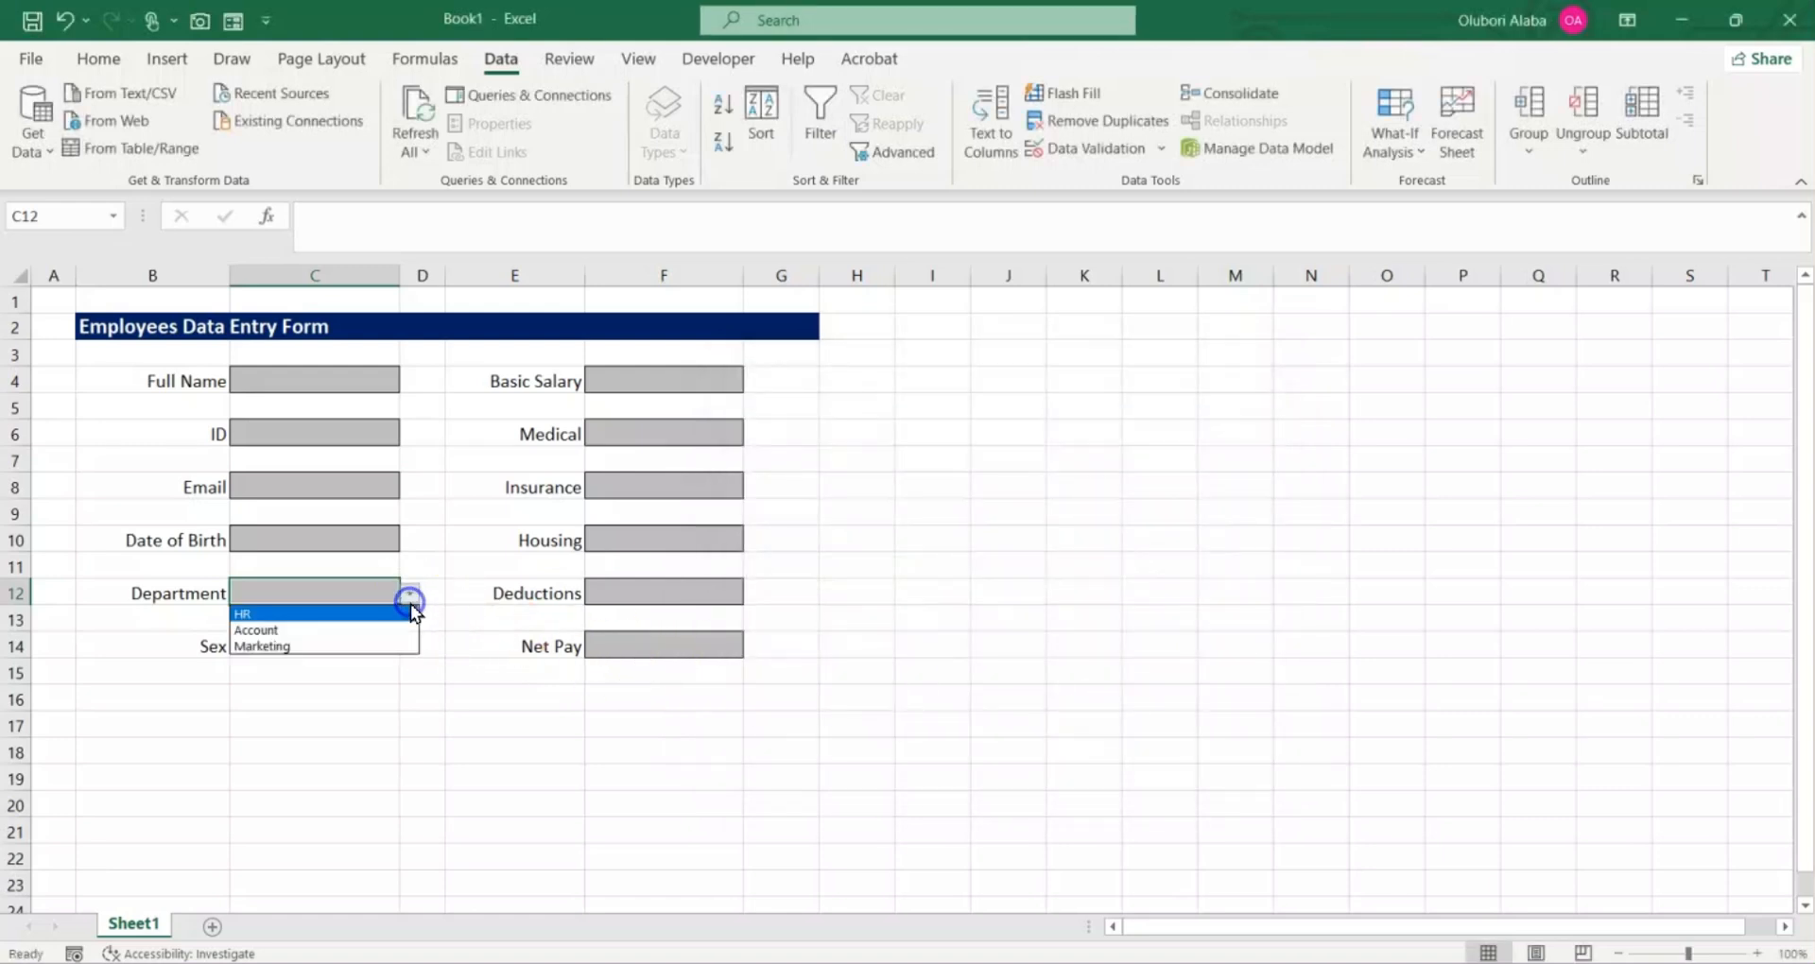
click(376, 631)
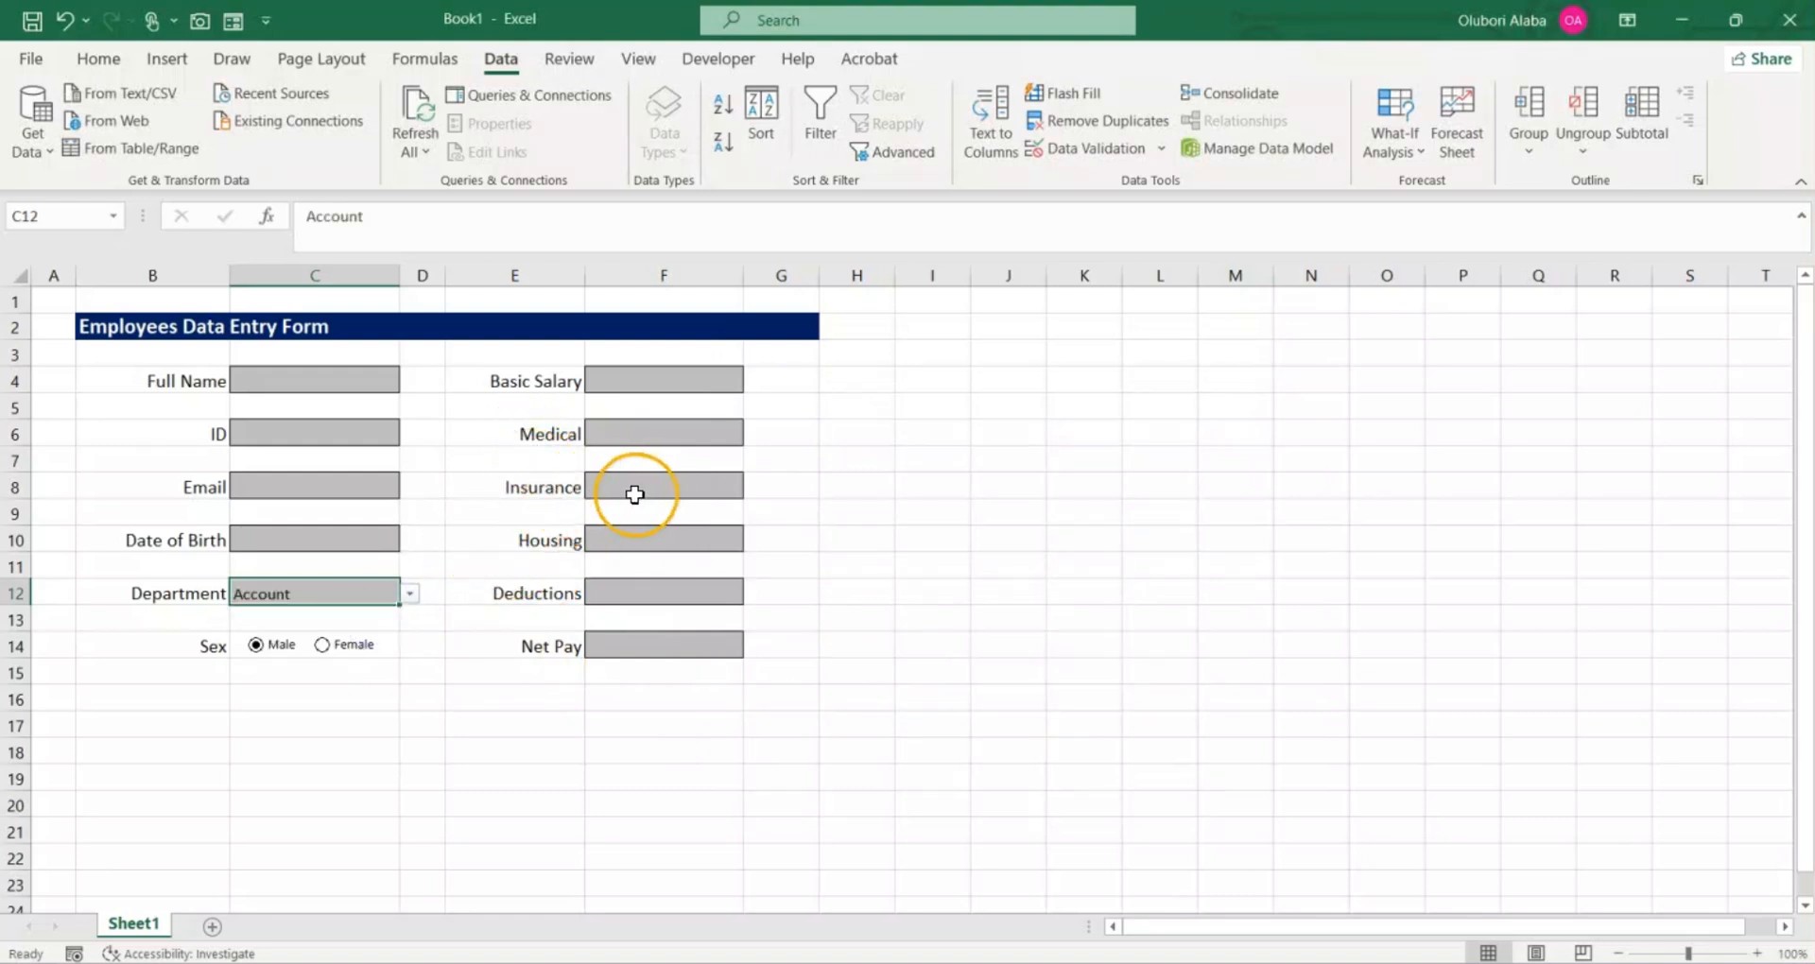
Step: Apply an outside border around the whole form, range B2:G17
drag(100, 324, 565, 718)
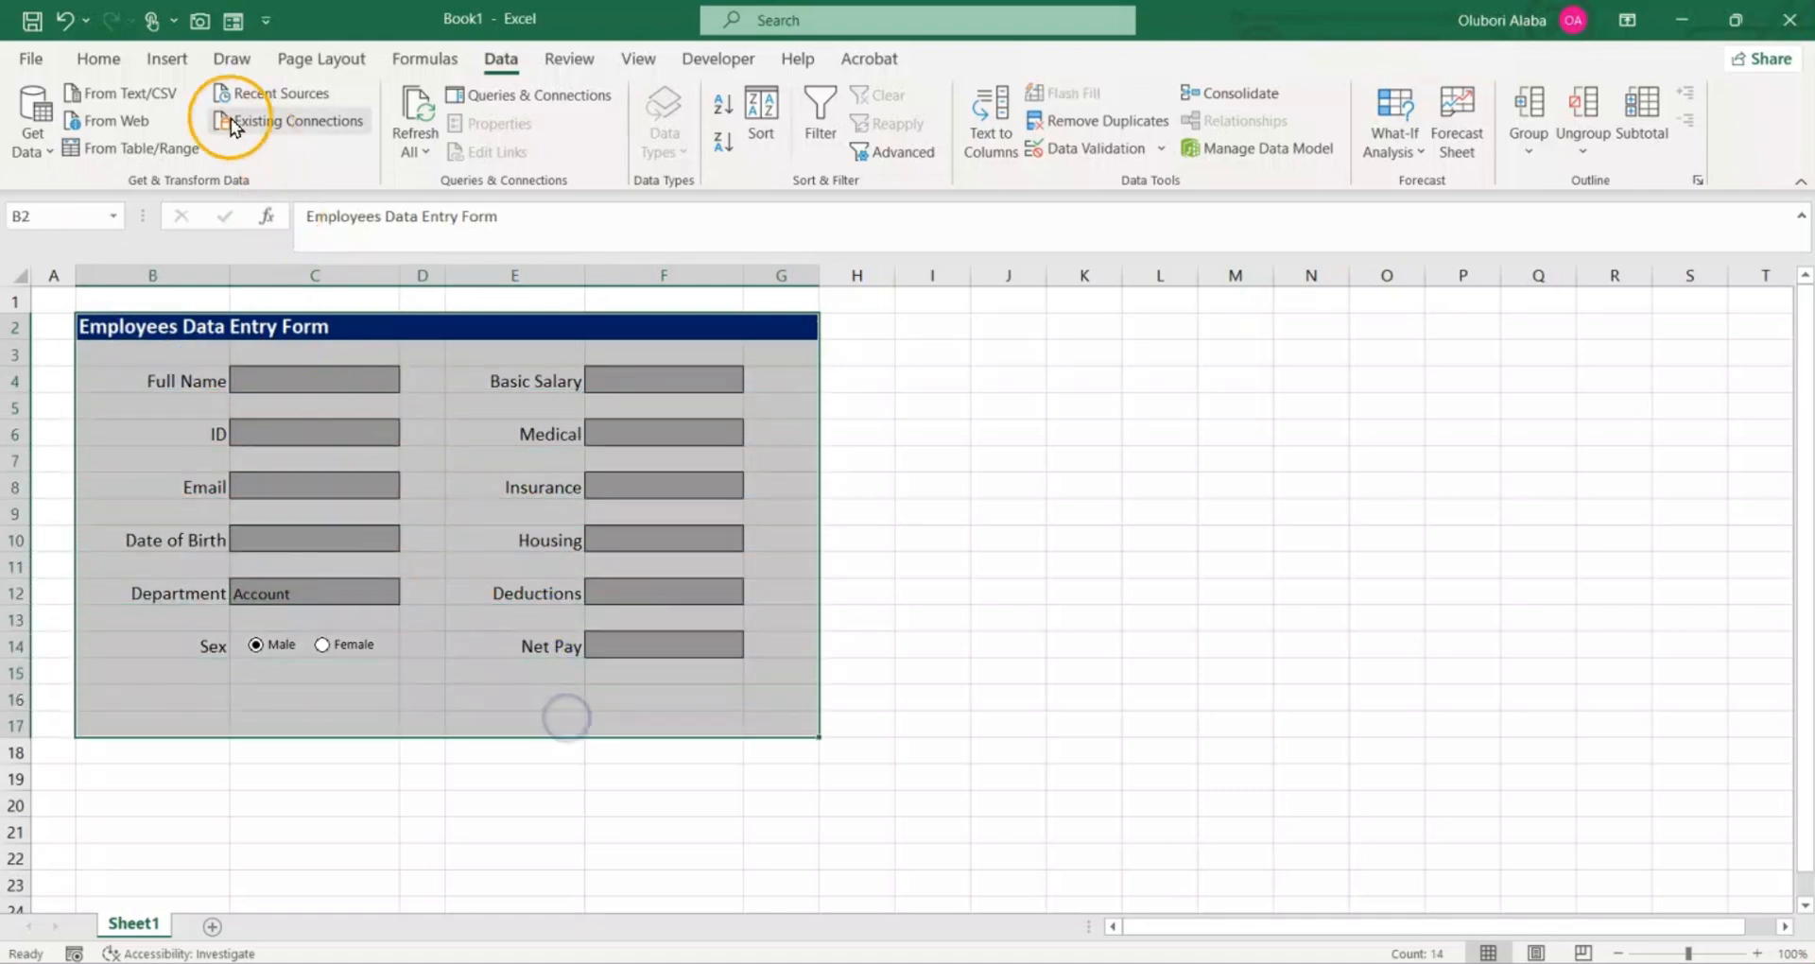
click(102, 61)
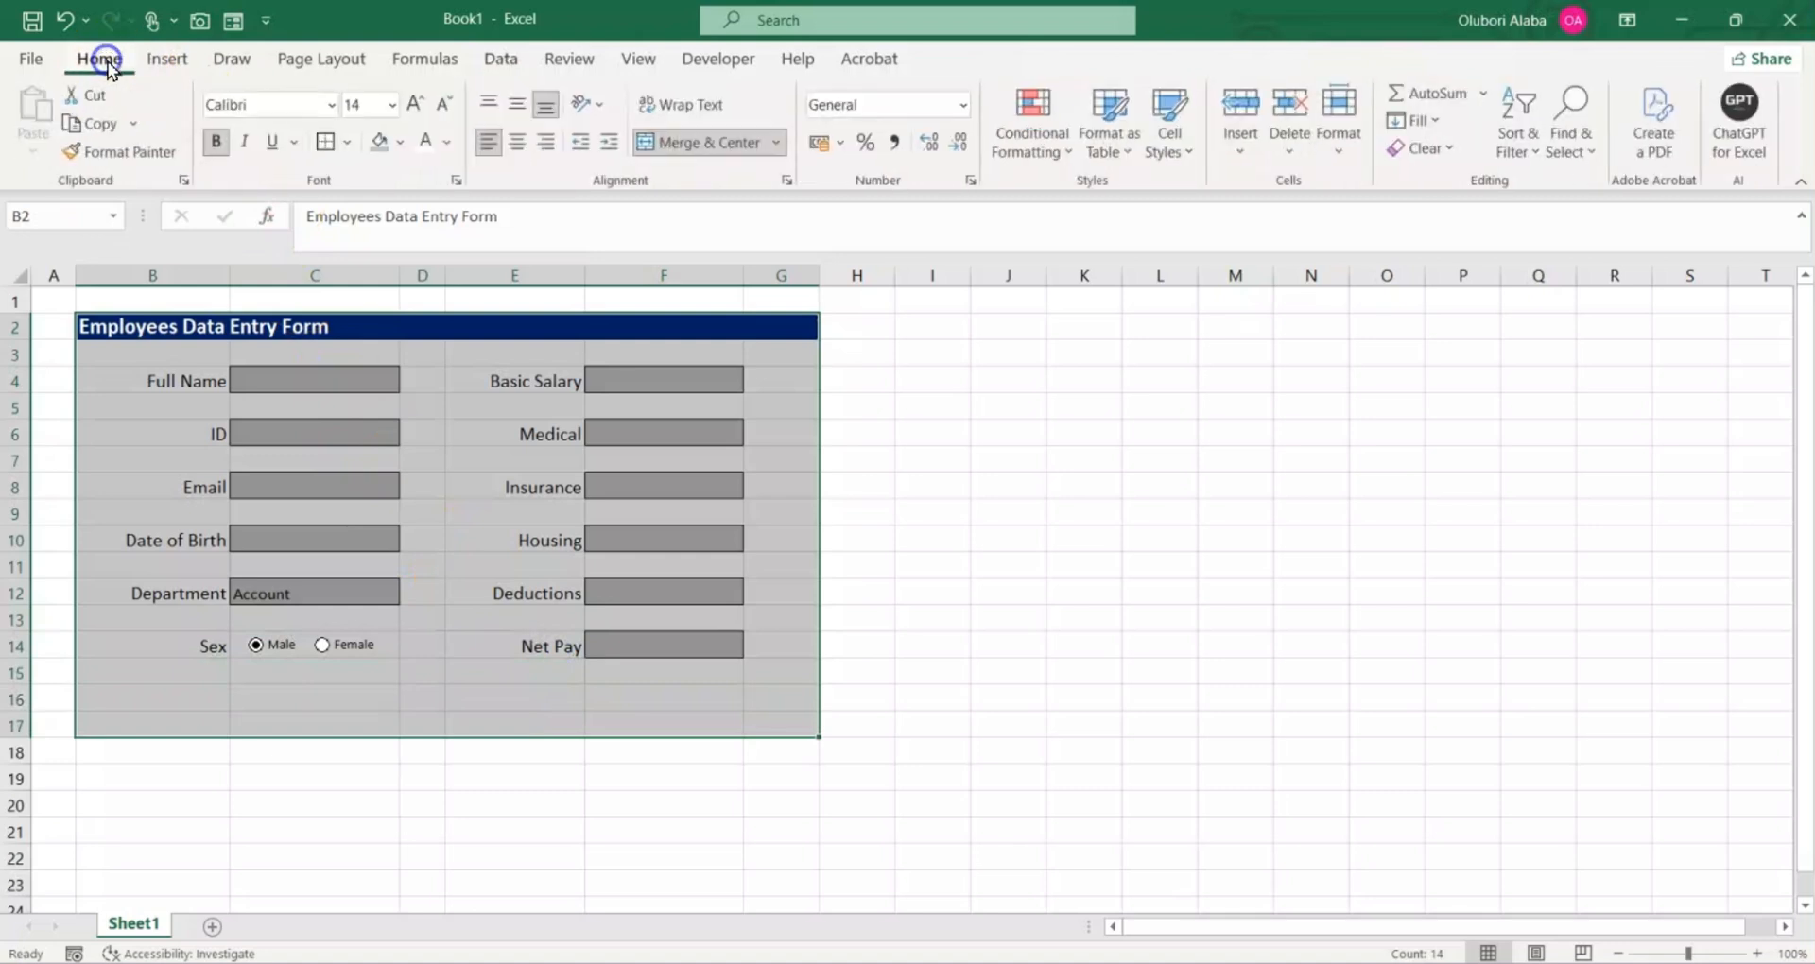
click(326, 143)
click(934, 431)
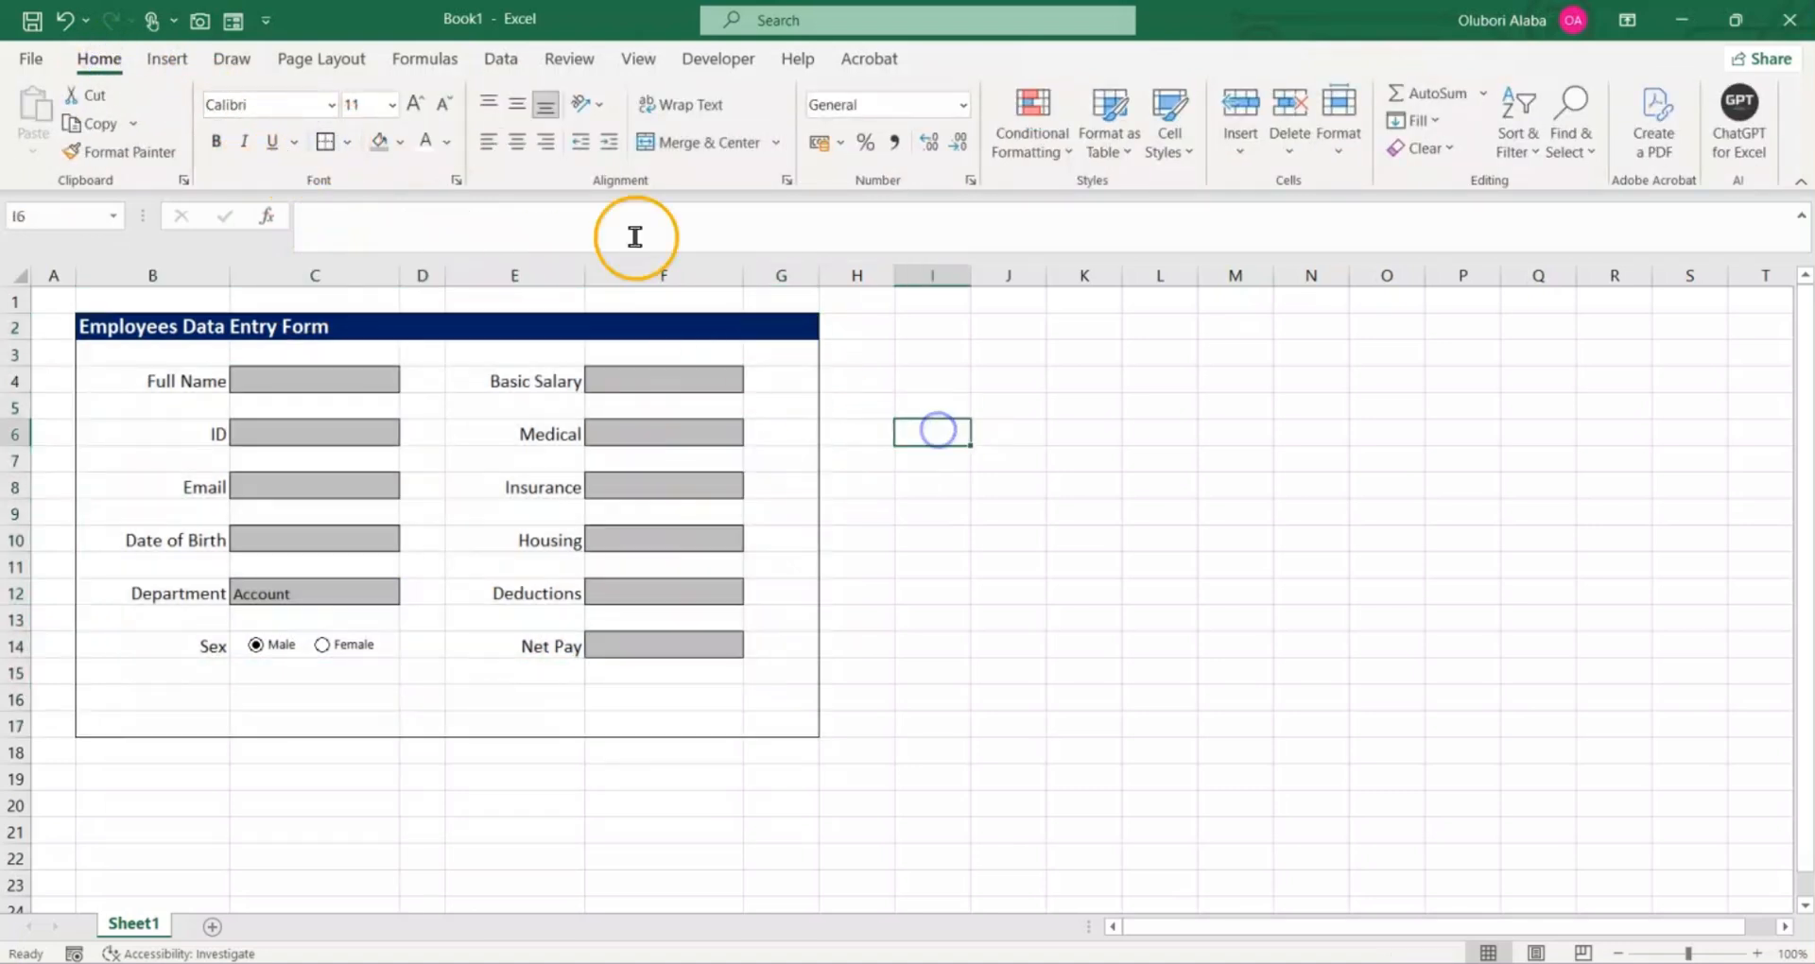
Step: Hide the worksheet's gridlines
click(637, 61)
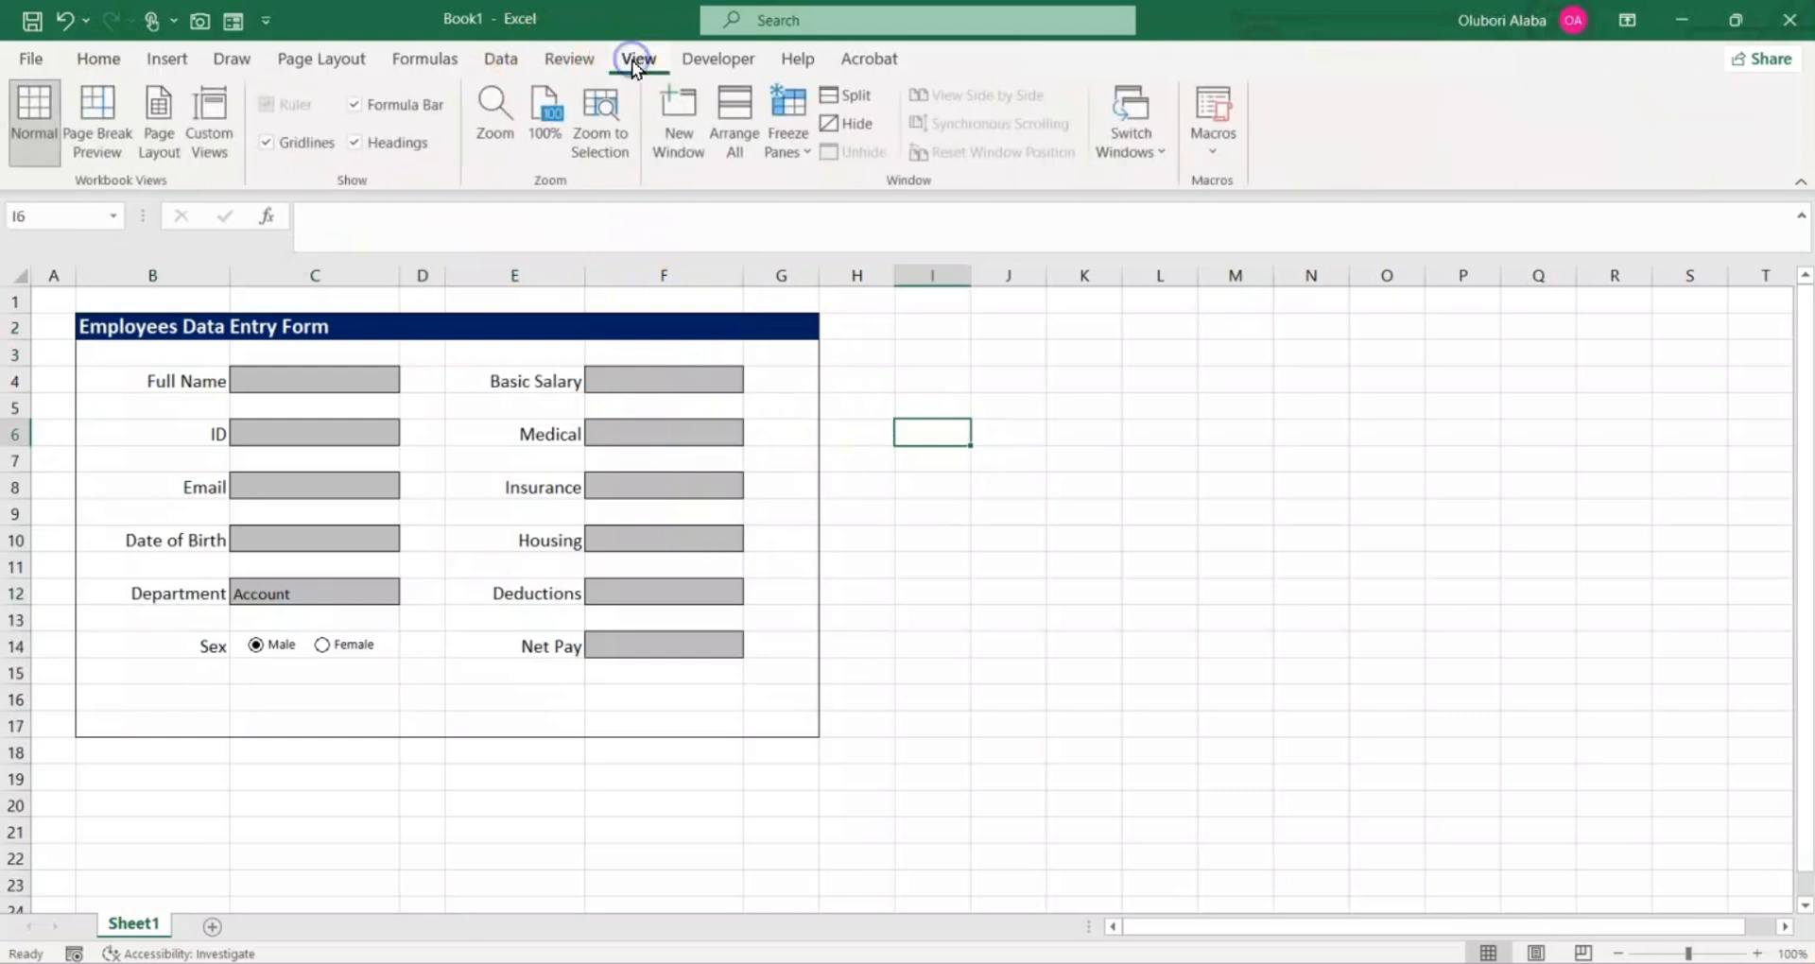
click(288, 149)
click(1087, 537)
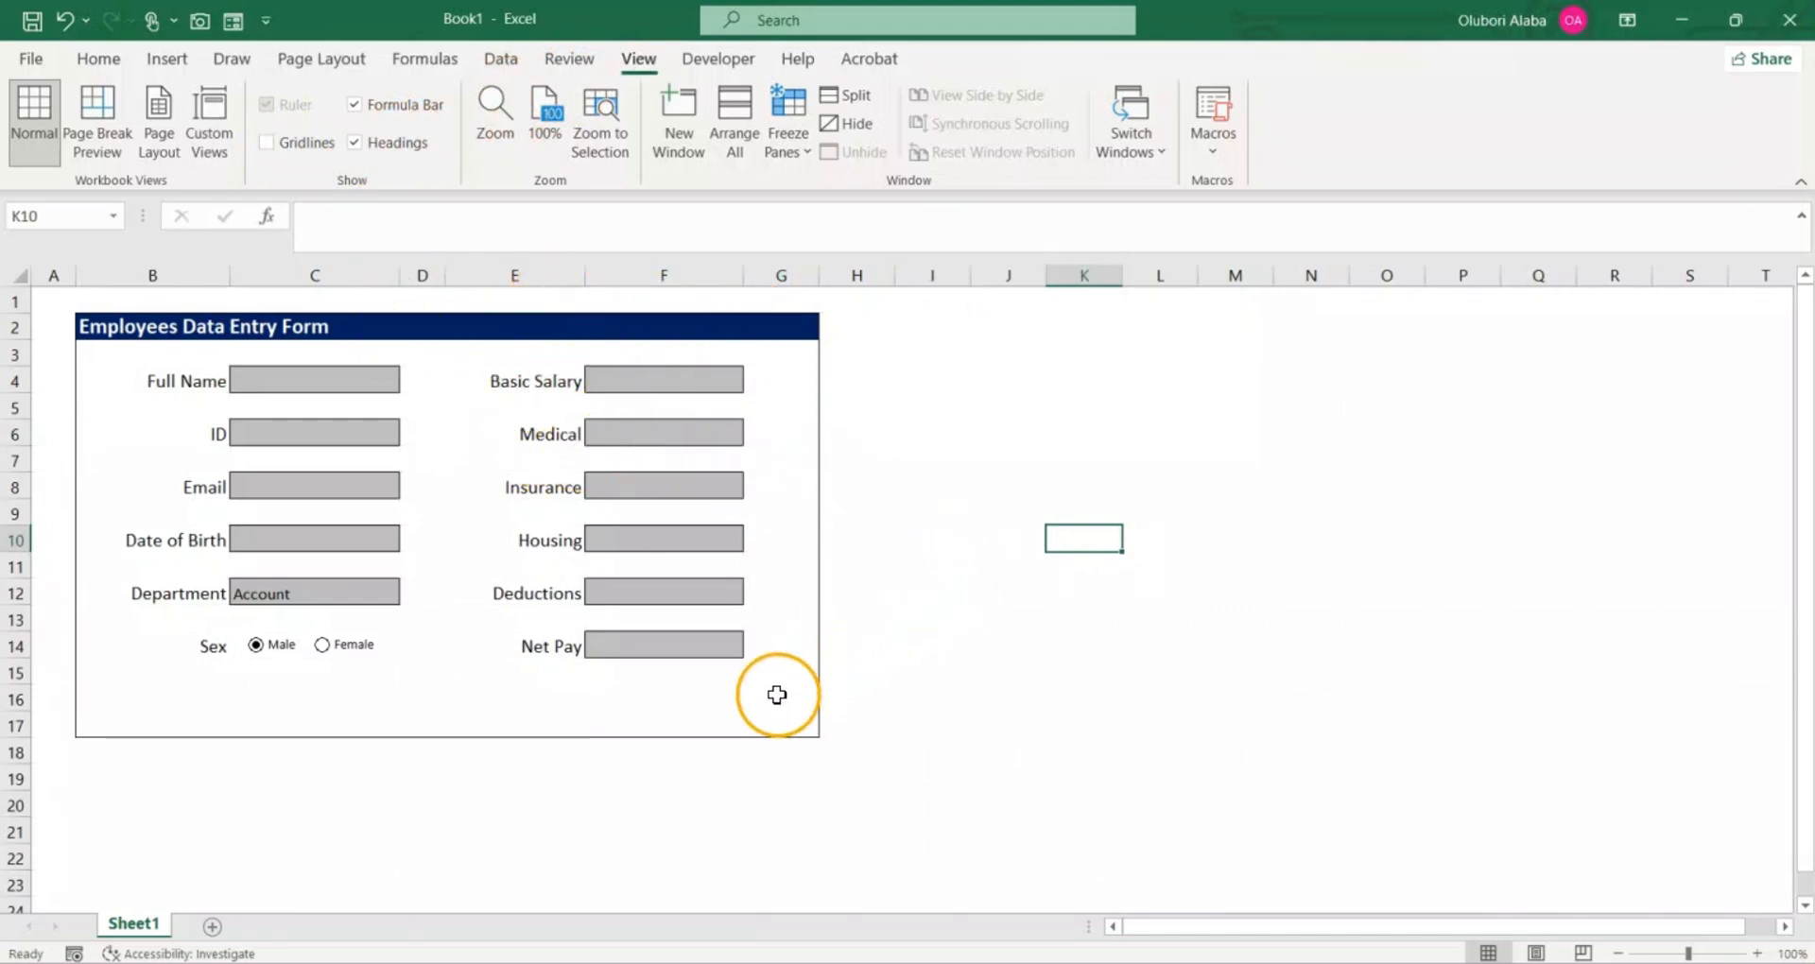
Step: Enter the formula =F4+F6+F8+F10-F12 in the Net Pay cell F14
click(664, 645)
drag(628, 383, 646, 540)
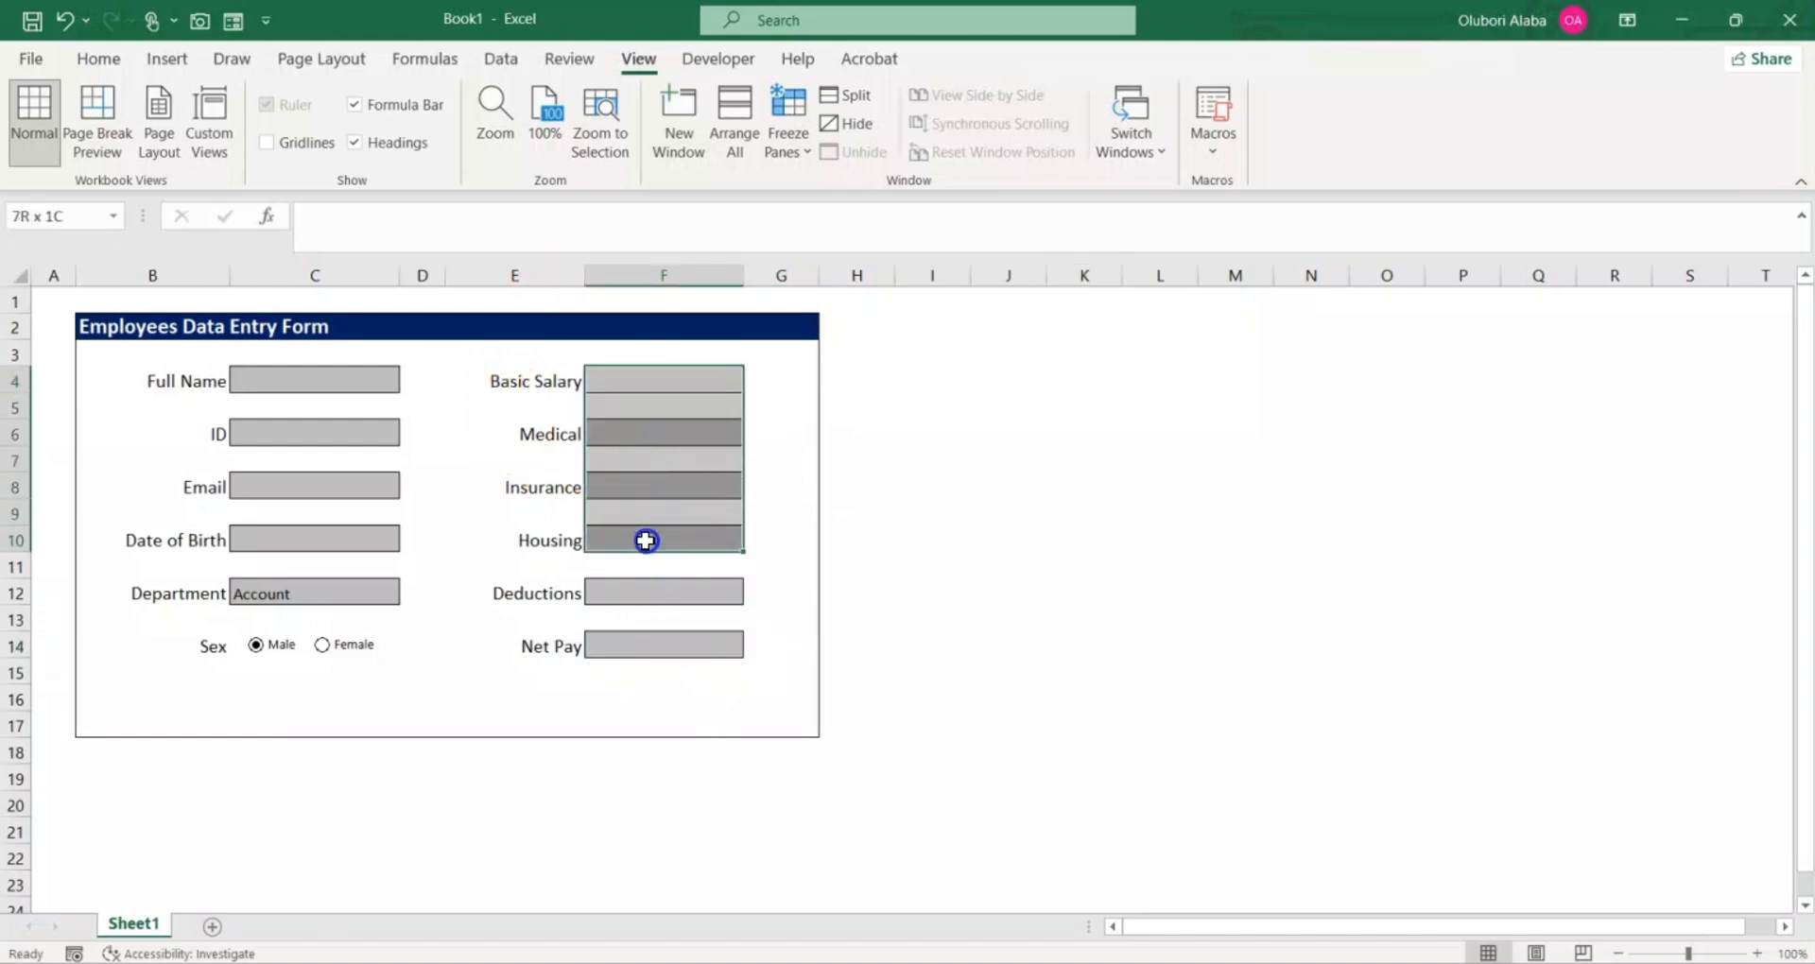
click(645, 596)
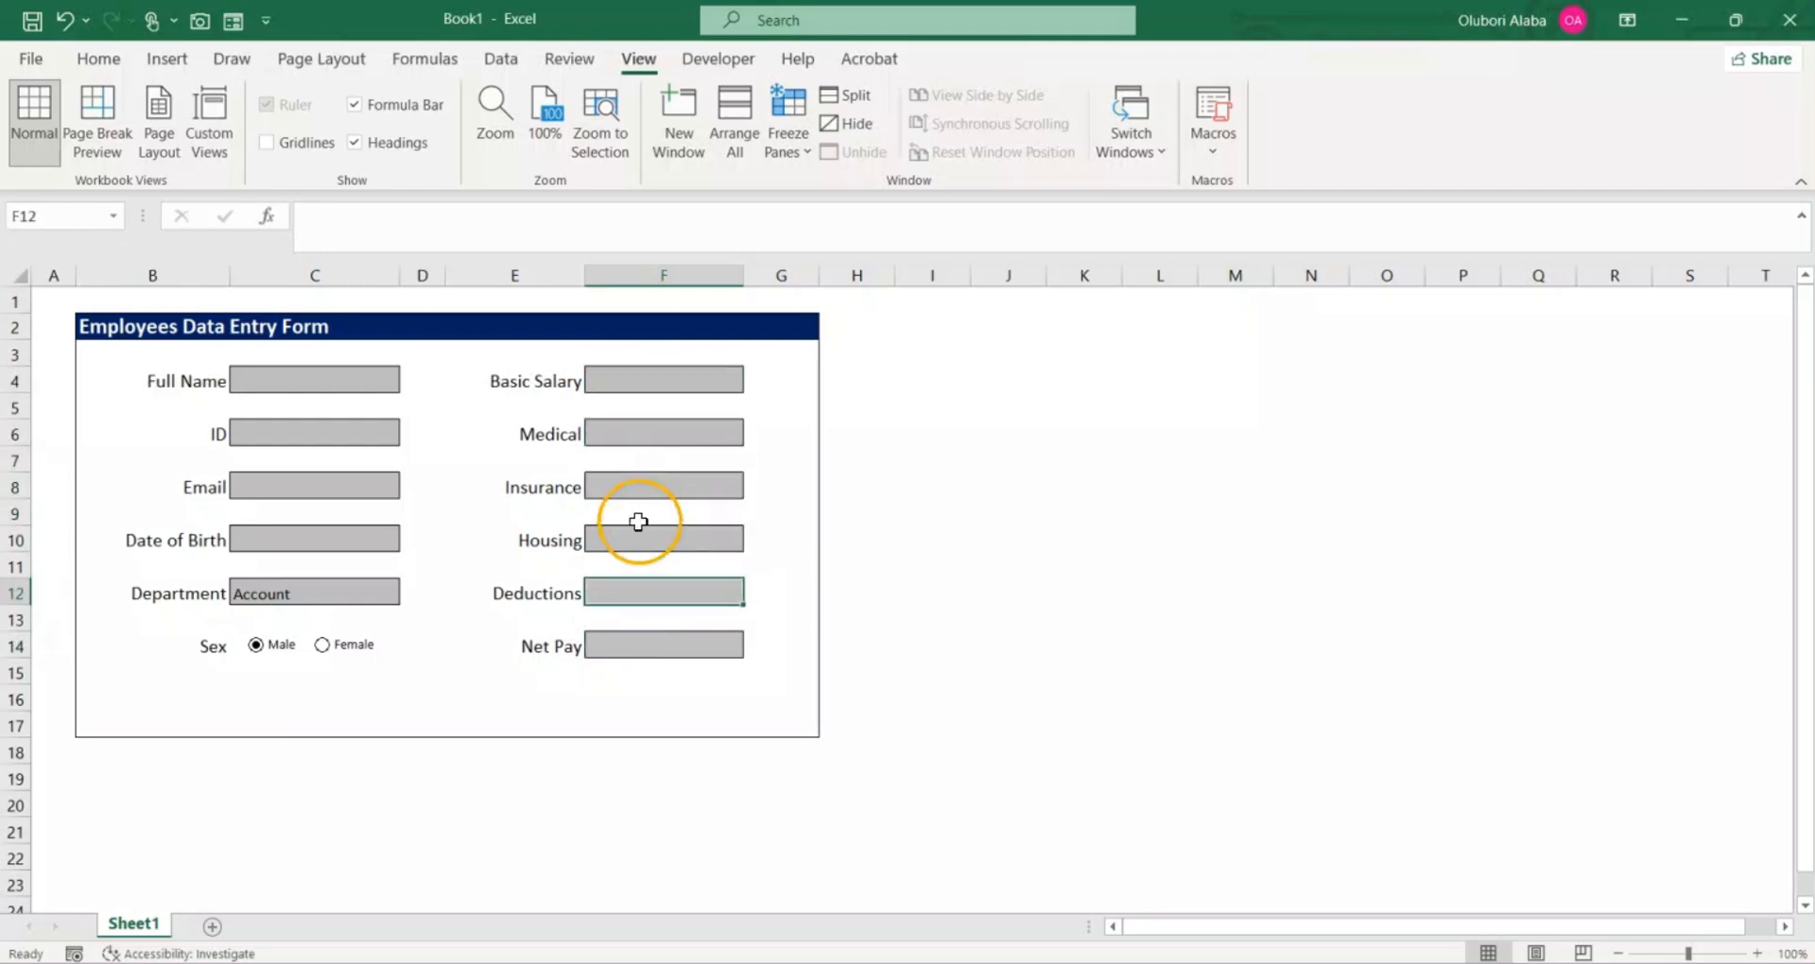
click(645, 651)
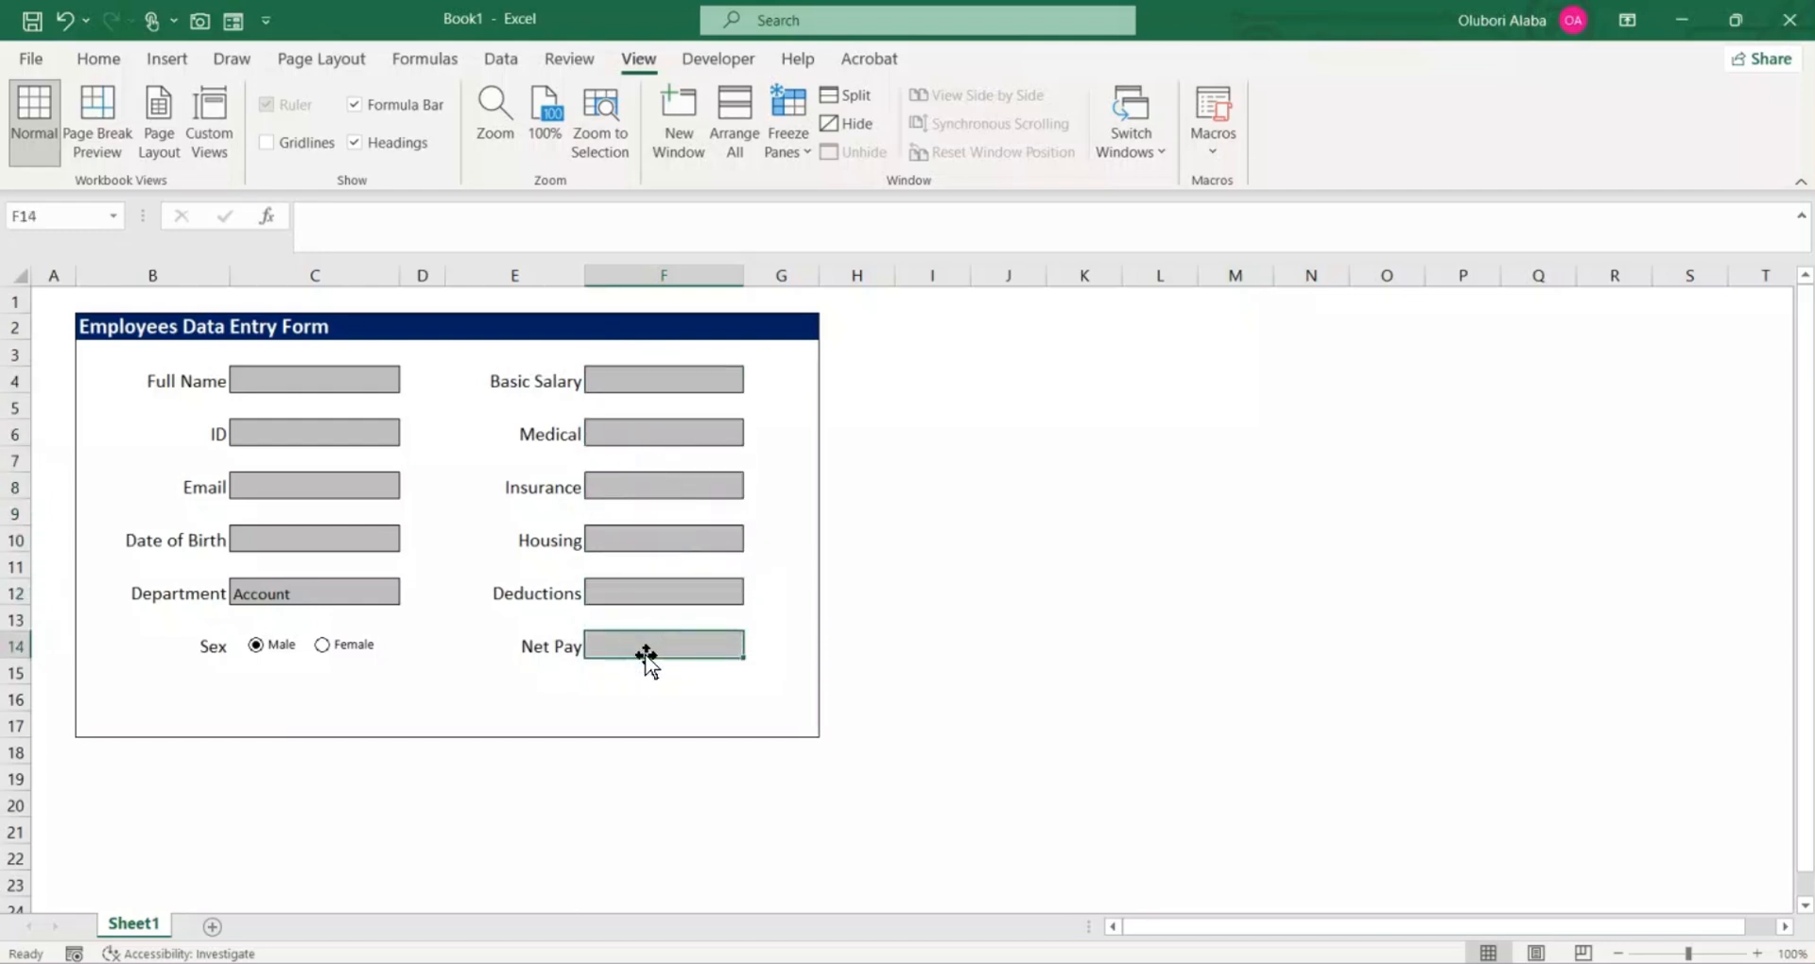
text(=)
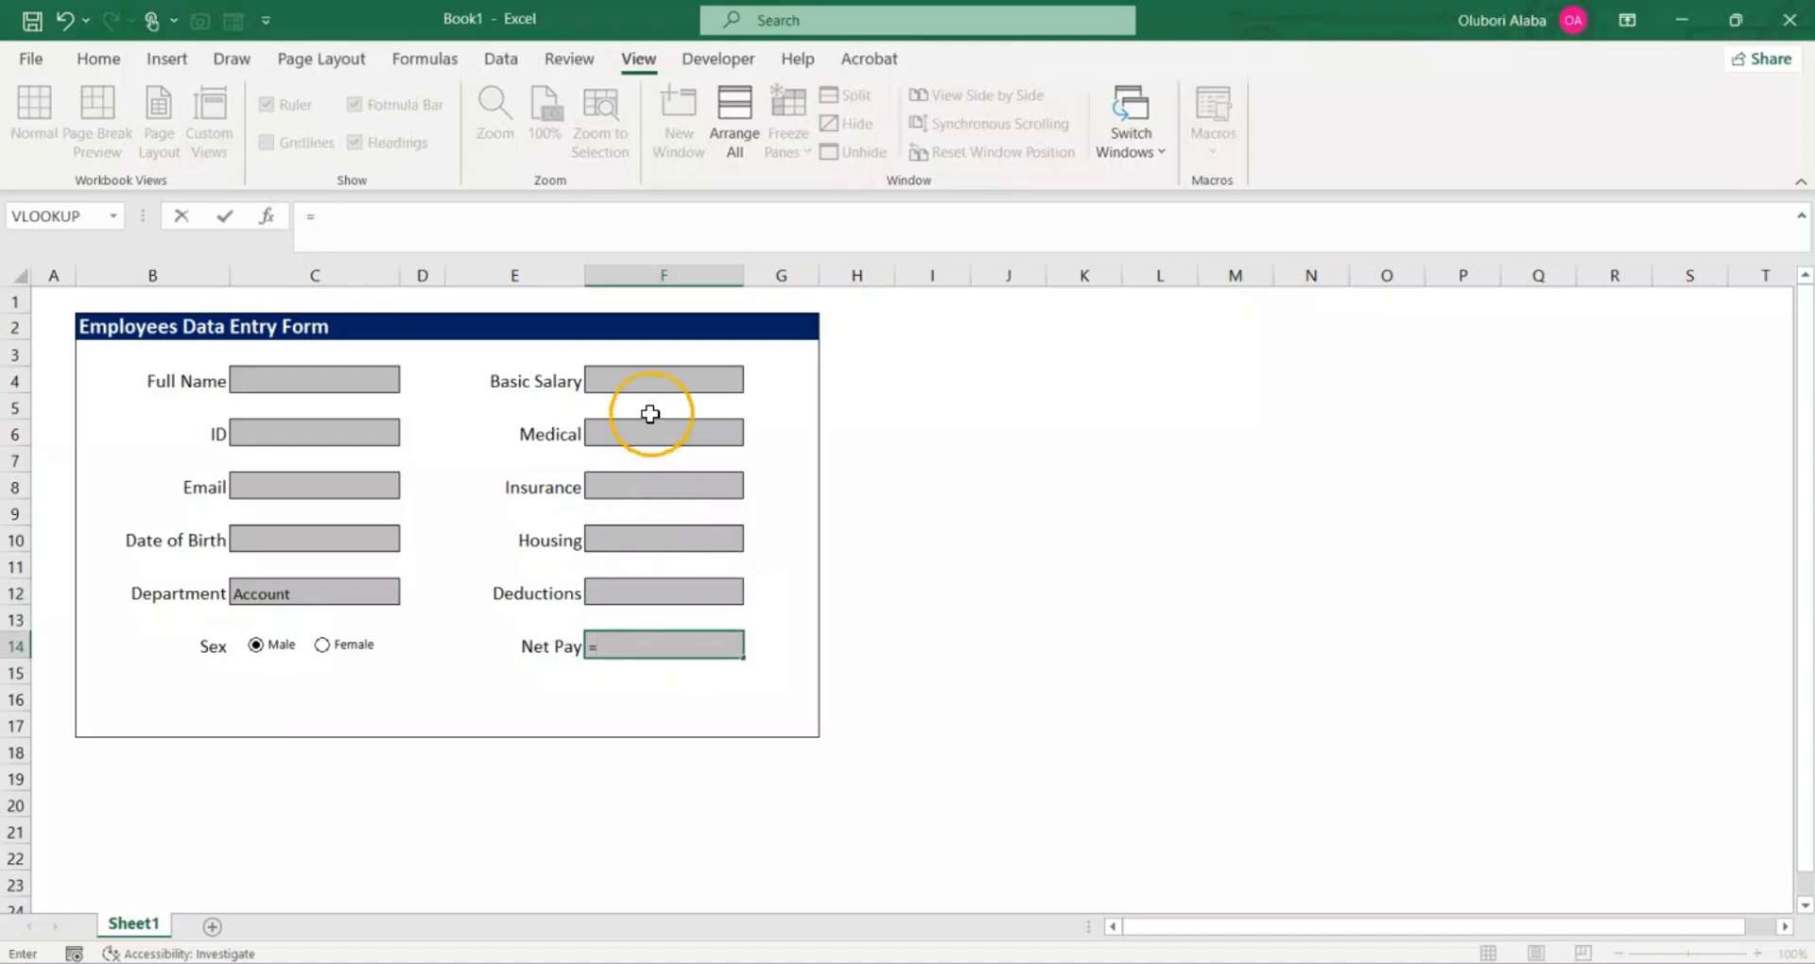
click(651, 382)
text(+)
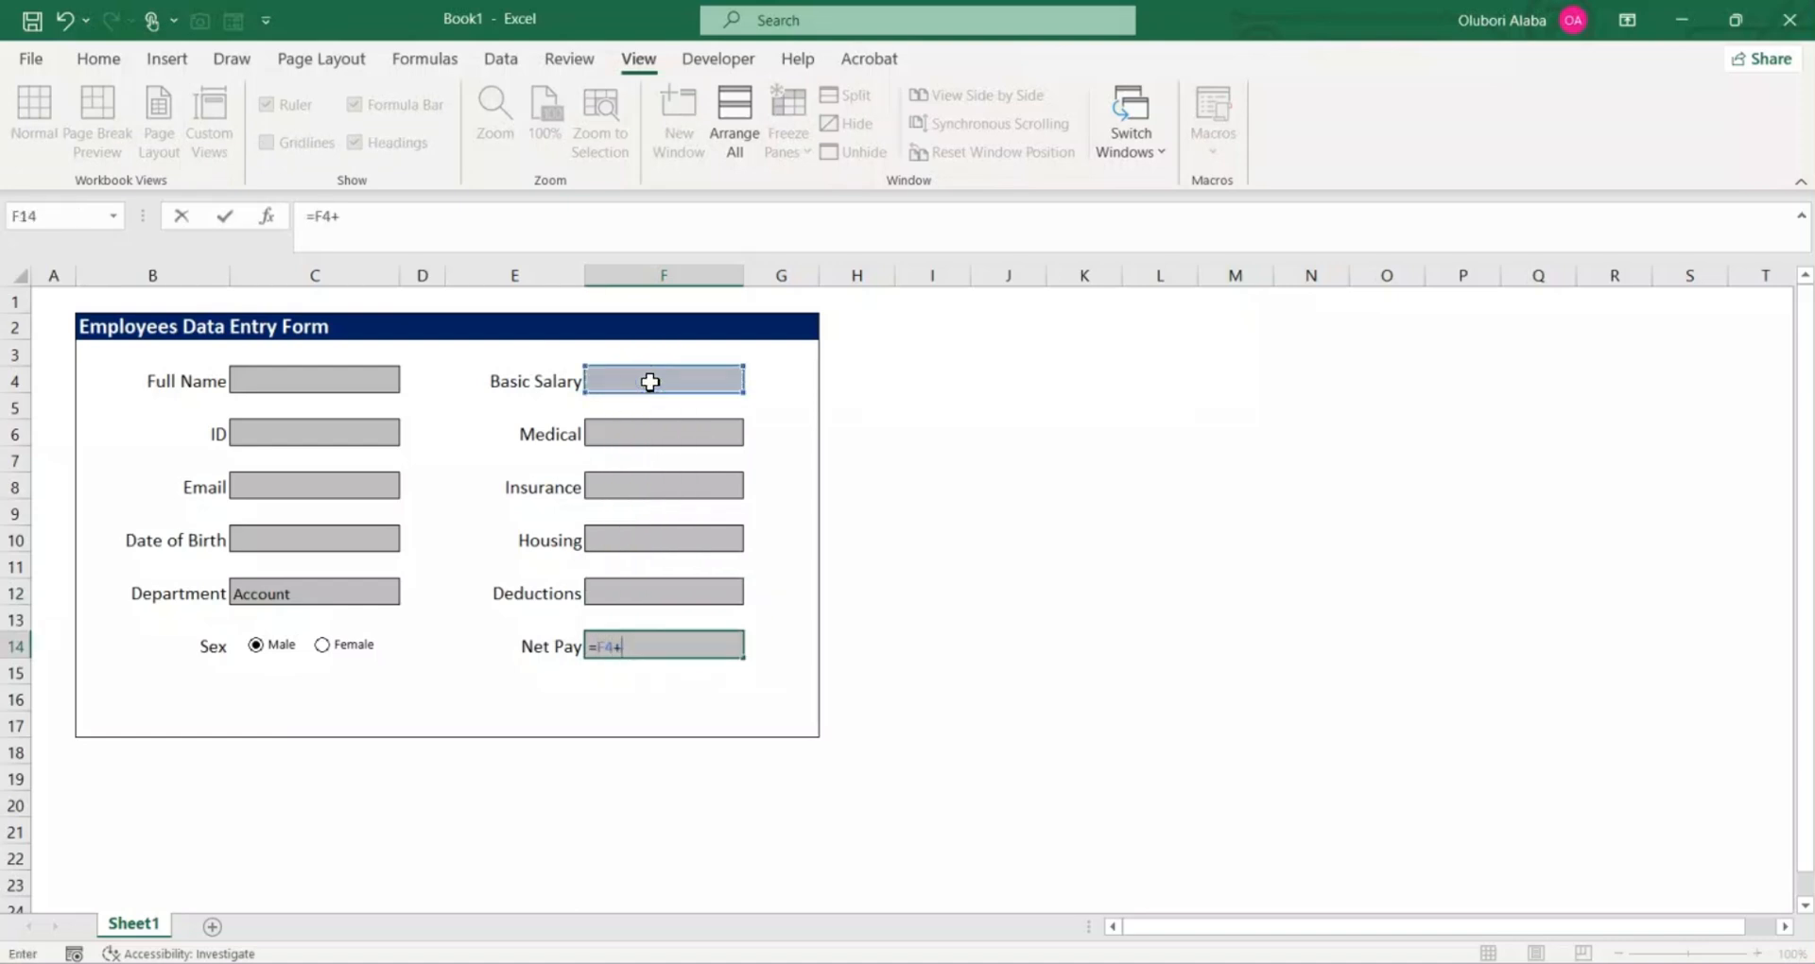
click(656, 437)
text(+)
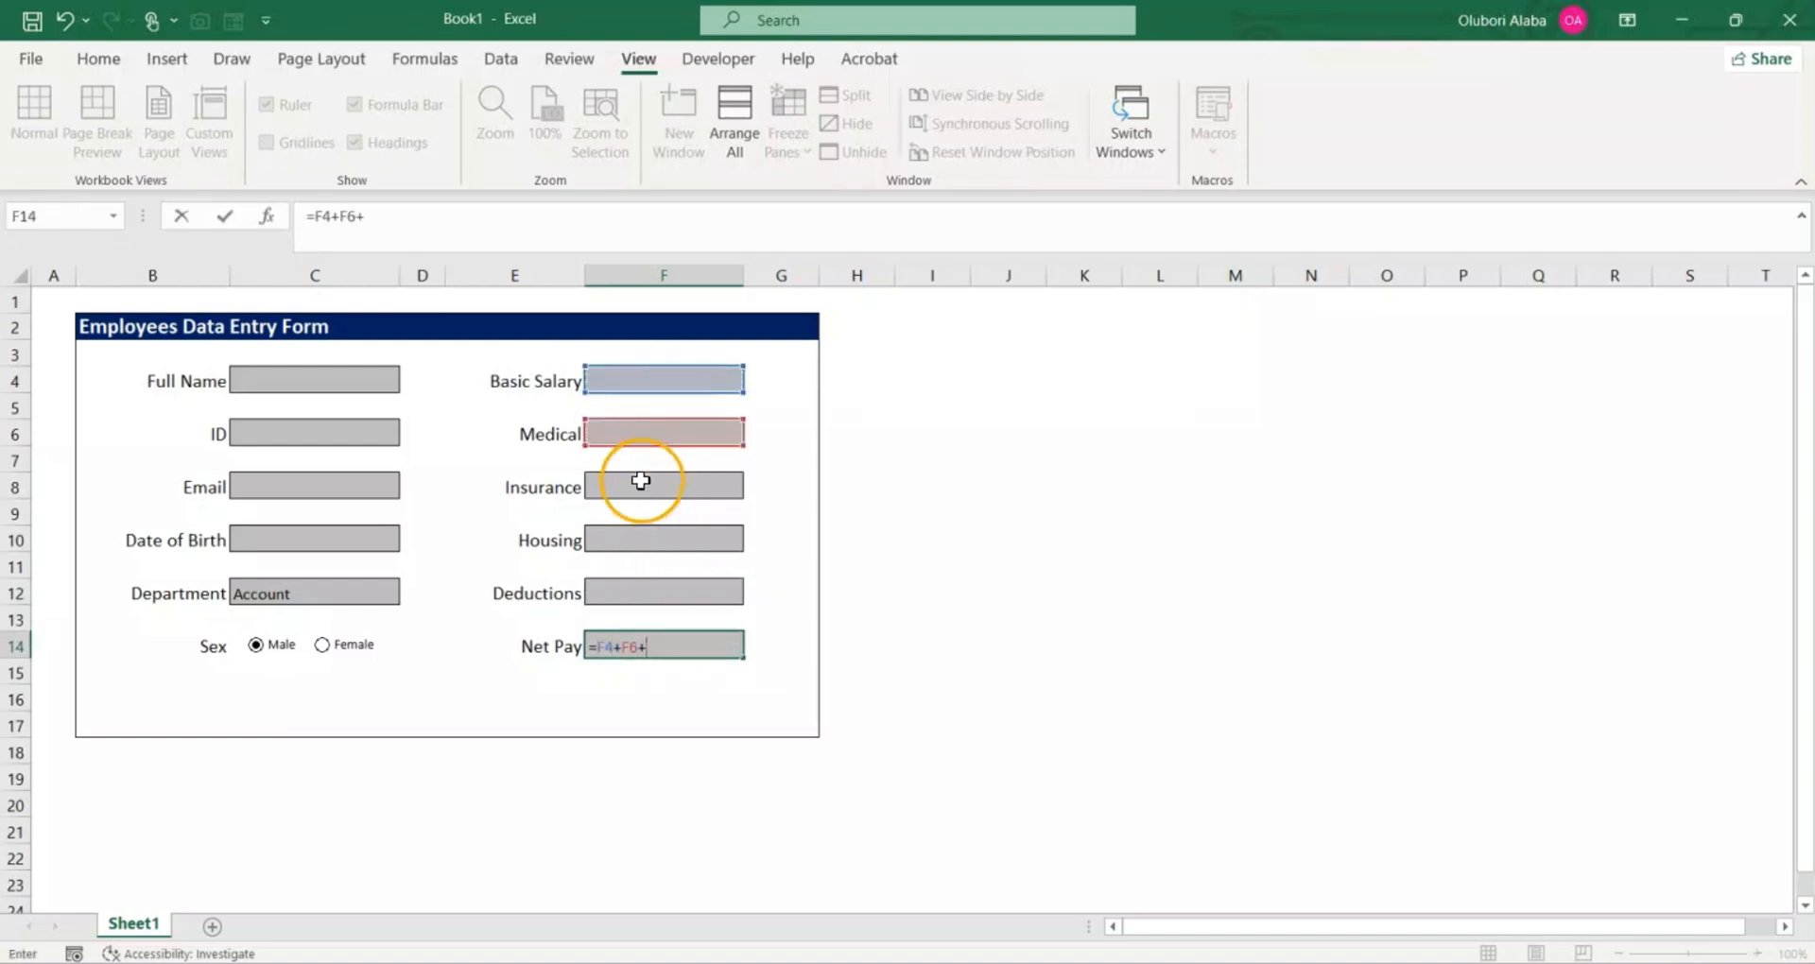
click(640, 481)
text(+)
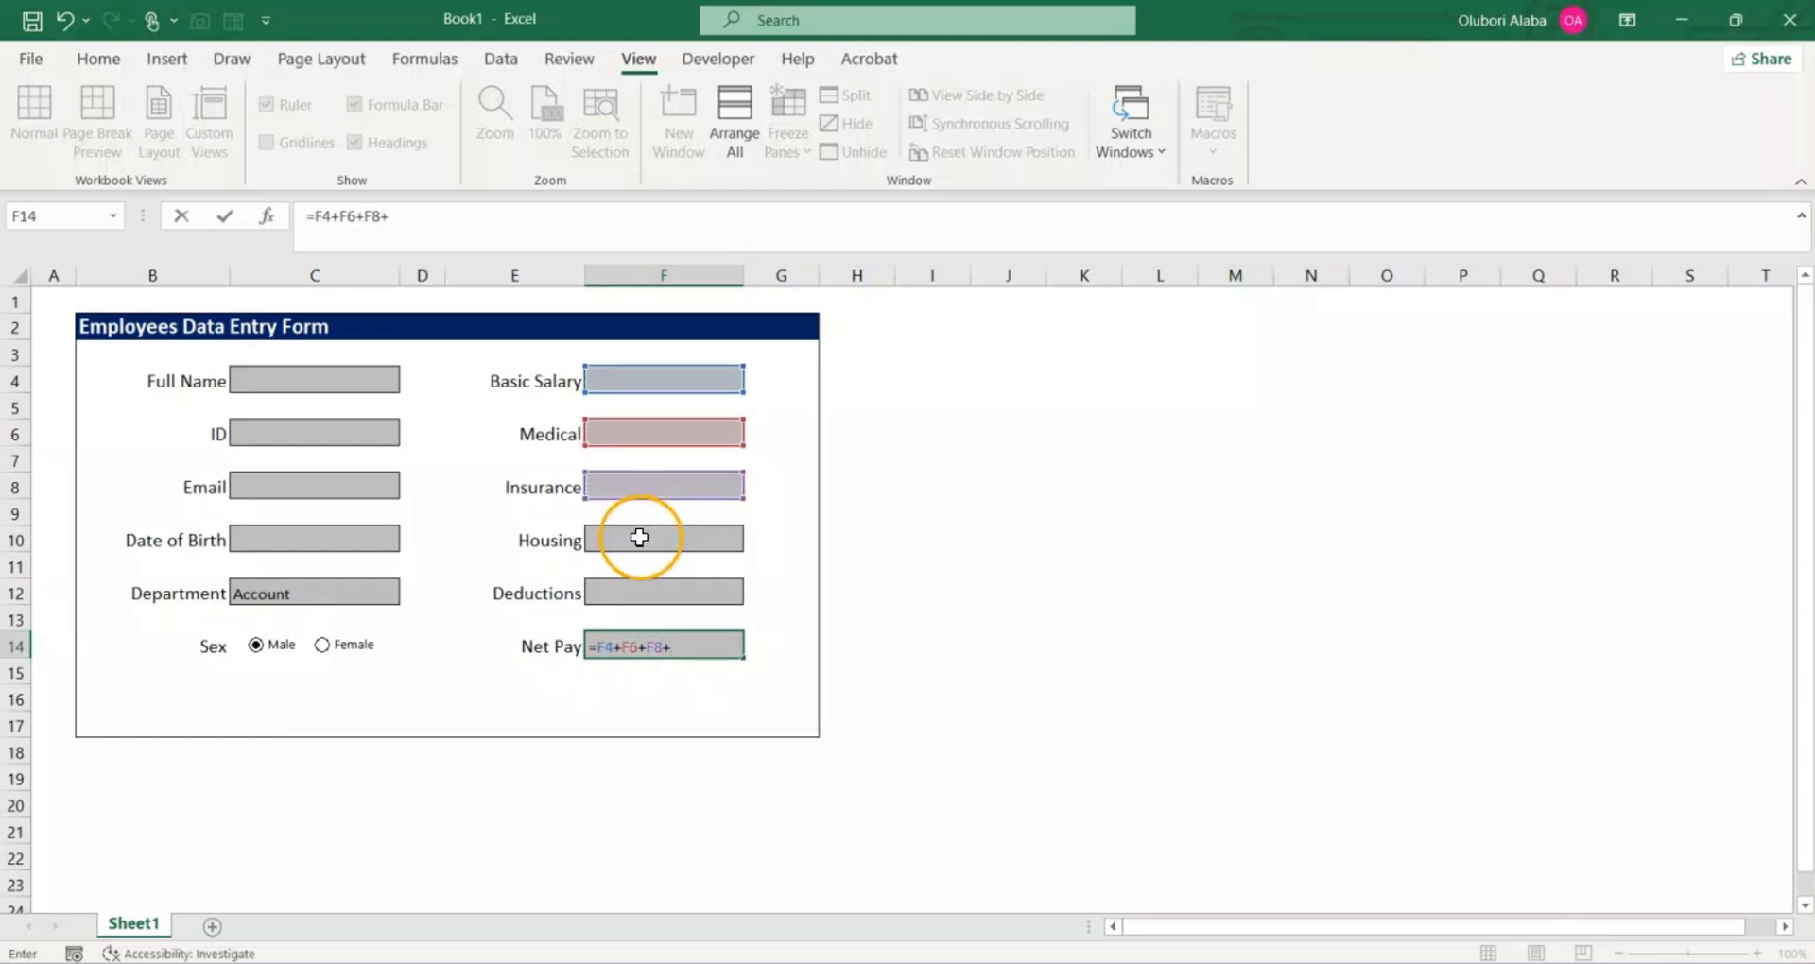
click(640, 537)
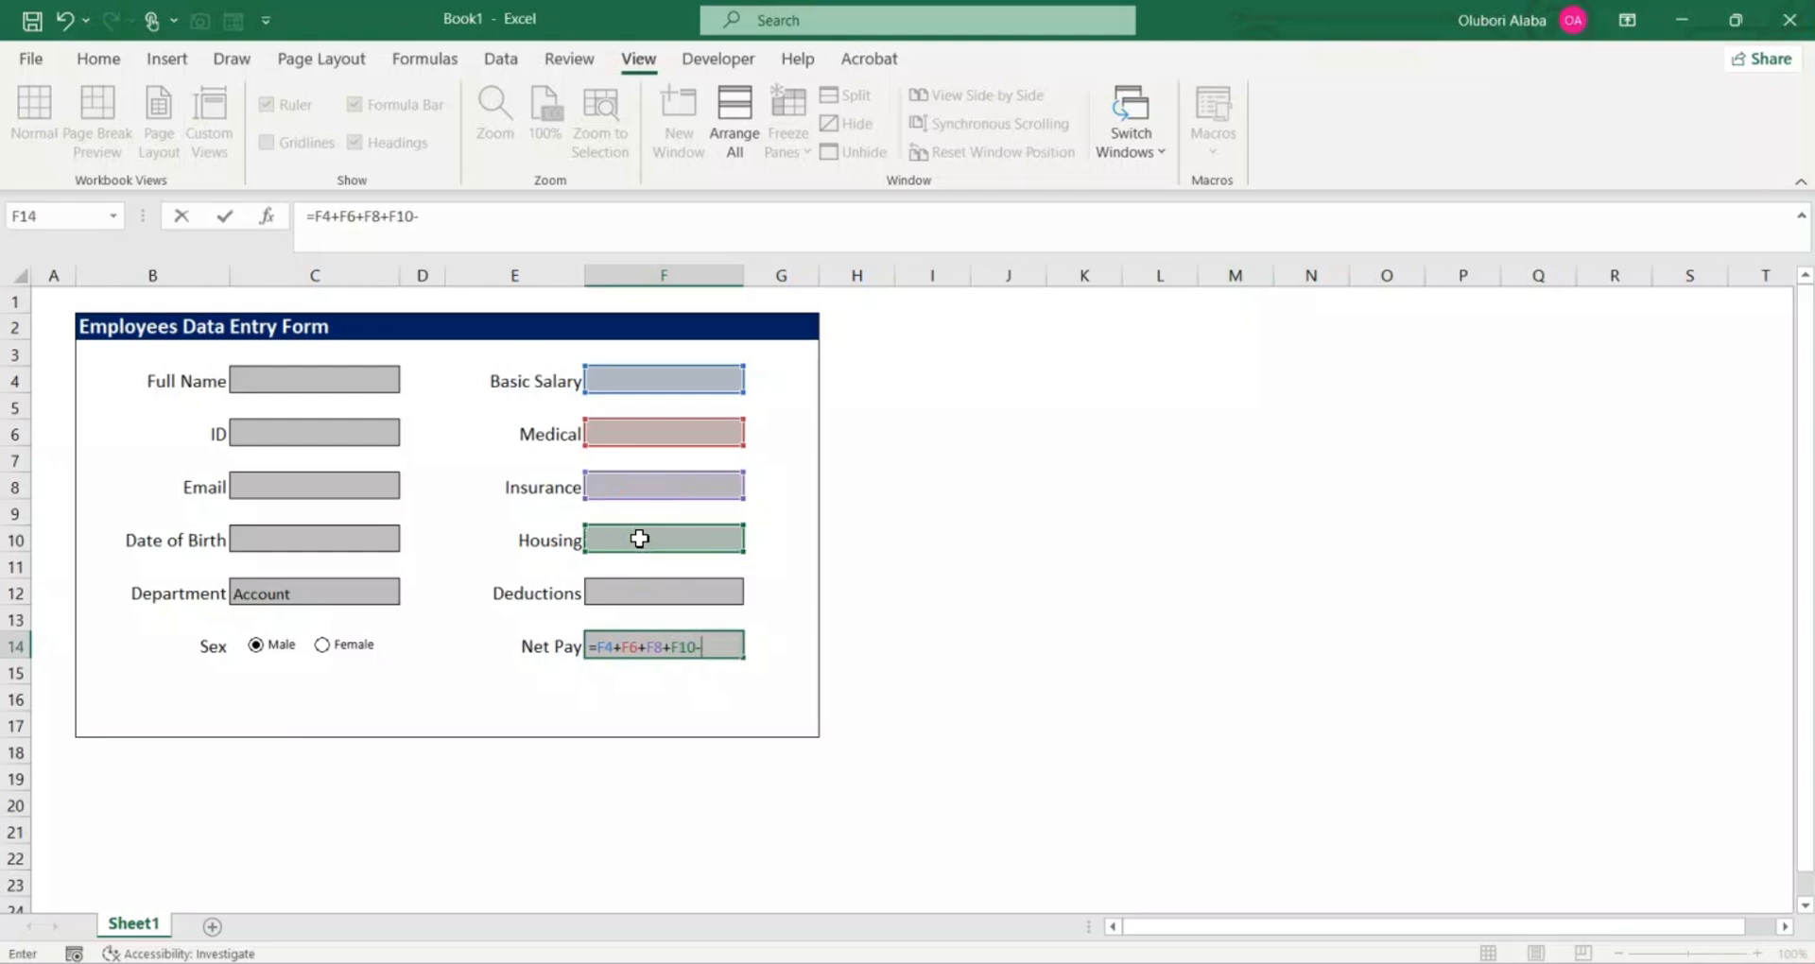
text(-)
click(640, 592)
key(Return)
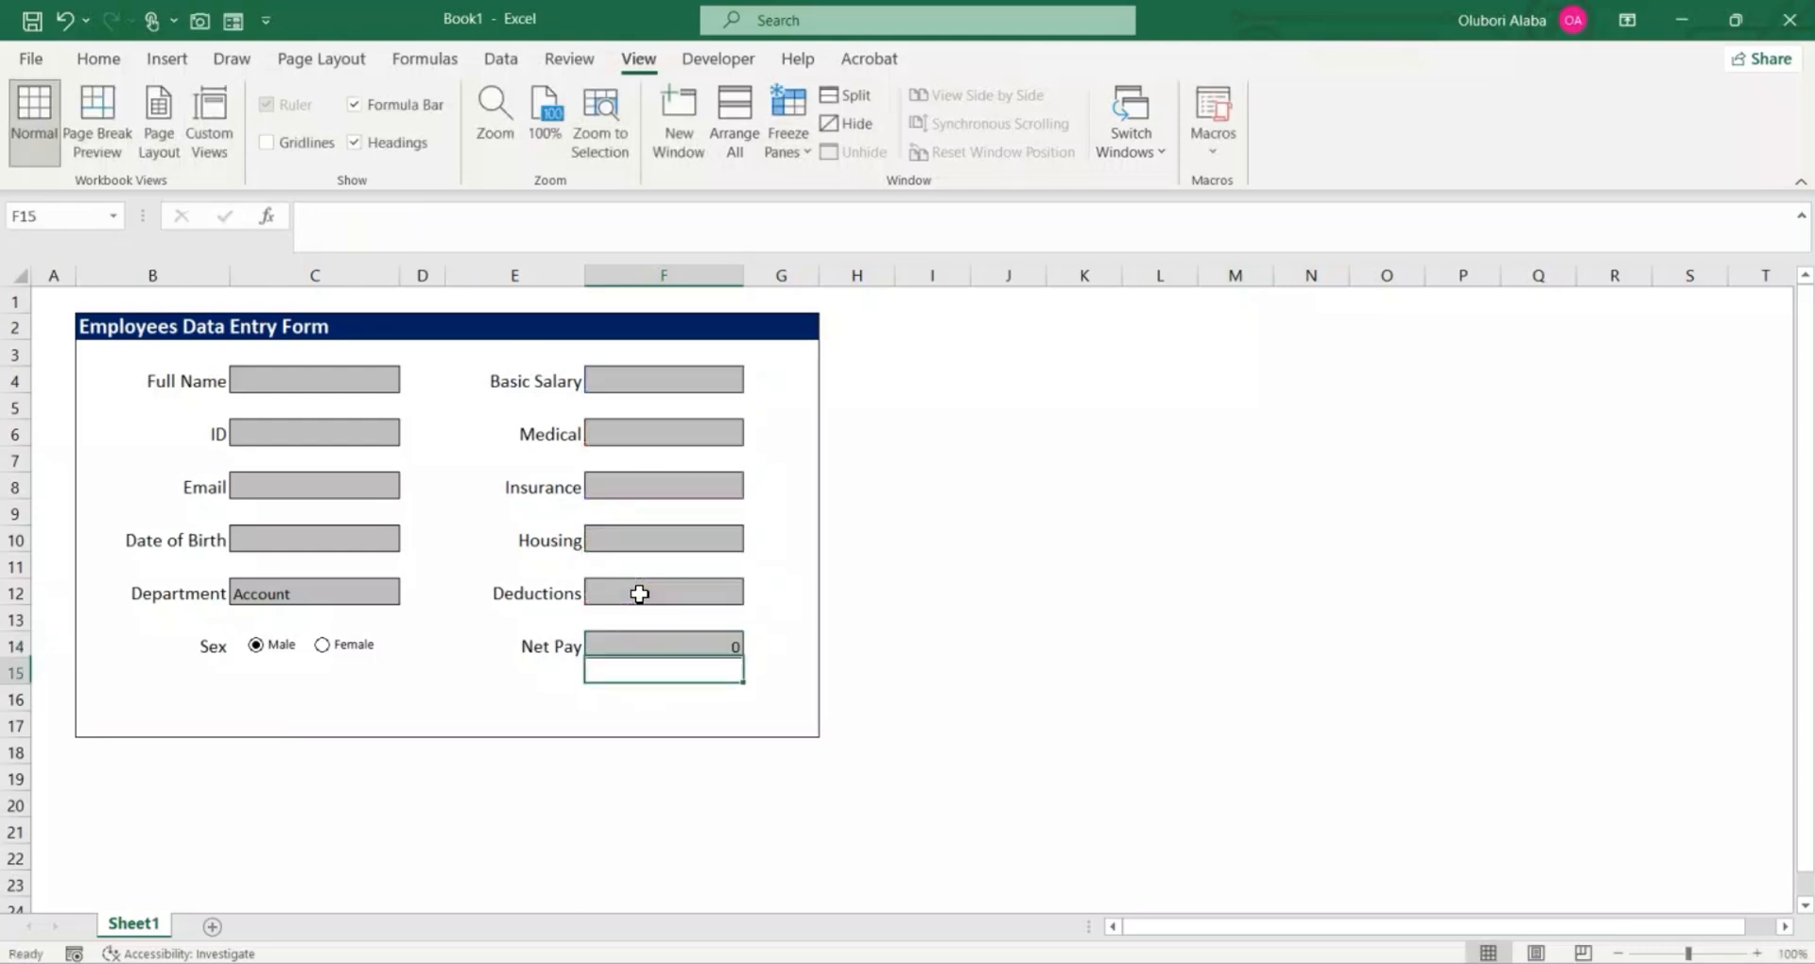
Step: Format the pay cells F4:F14 as Number with 0 decimal places and the 1000 separator
click(1025, 558)
click(644, 382)
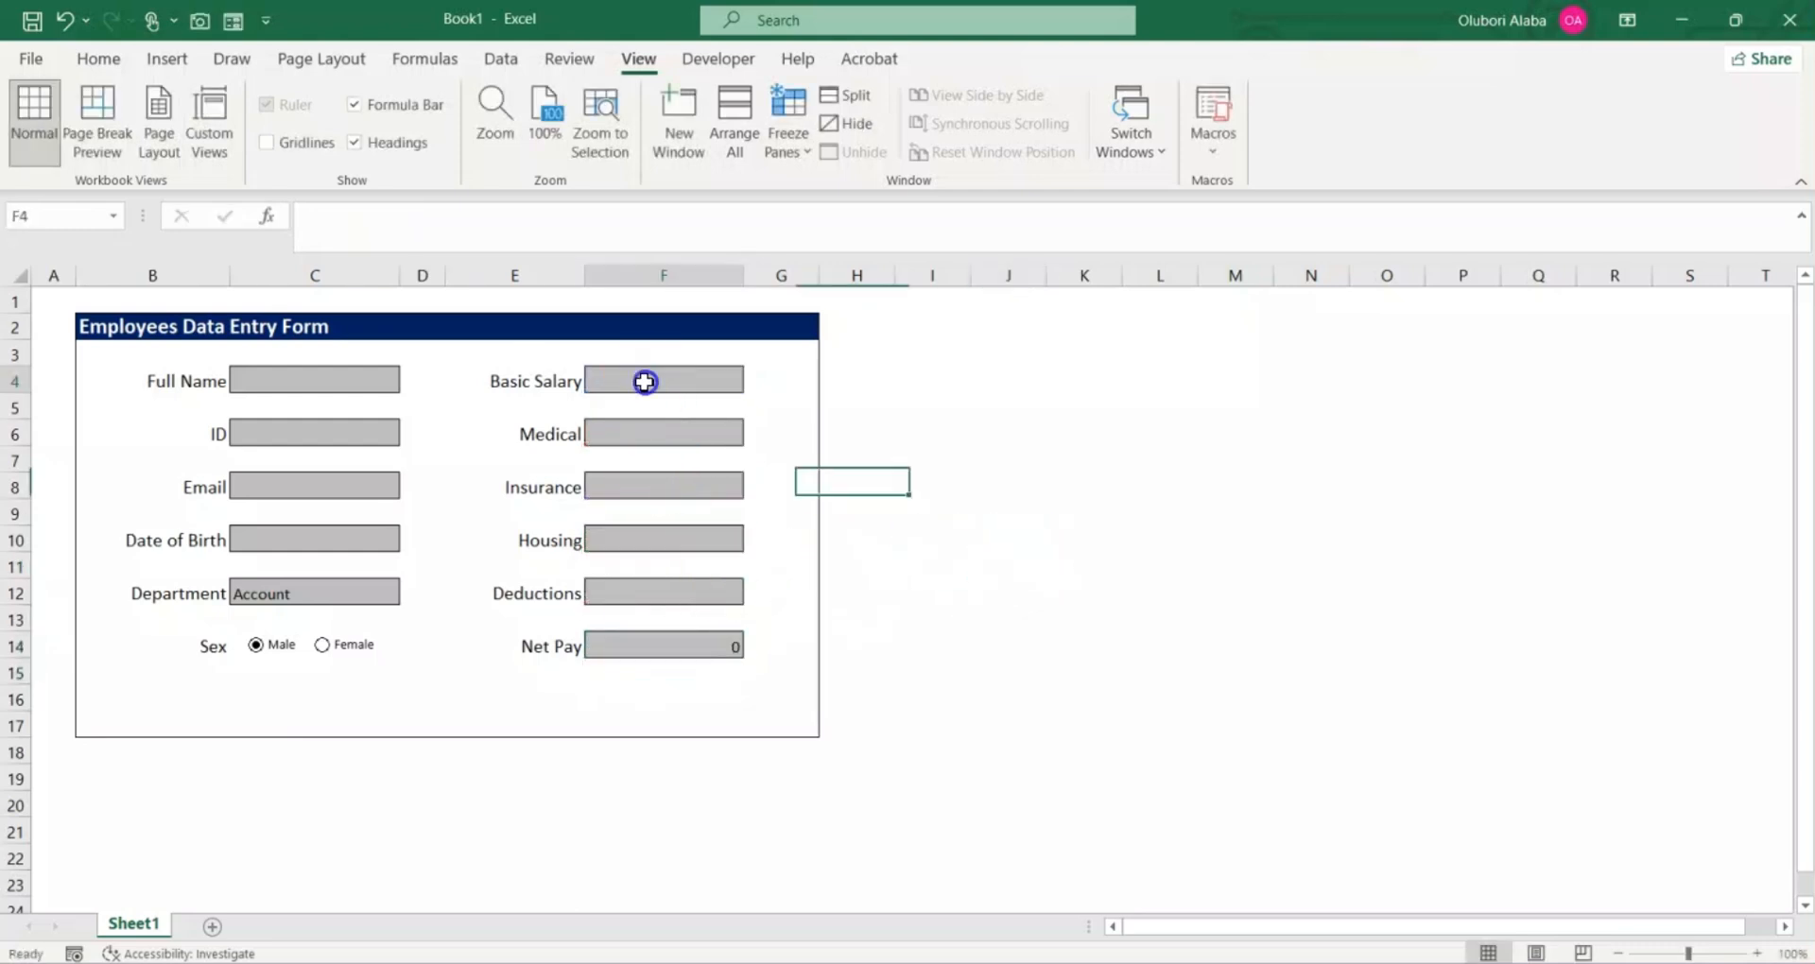
drag(645, 382, 662, 637)
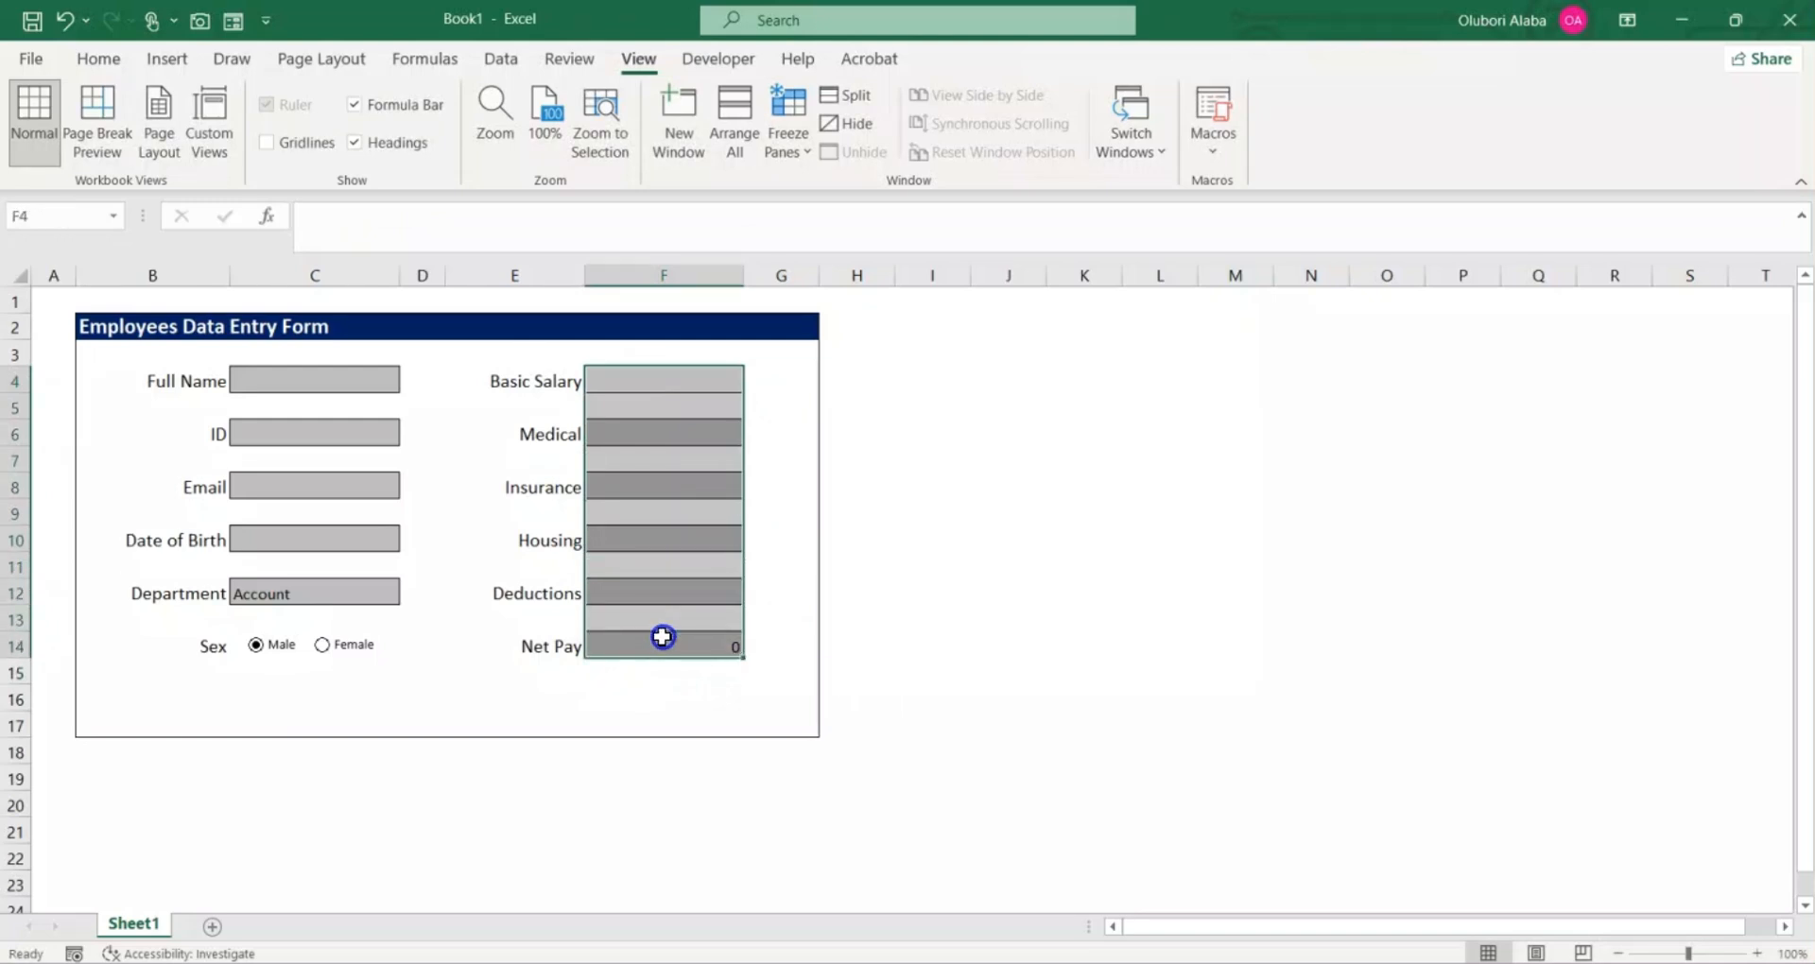
click(85, 59)
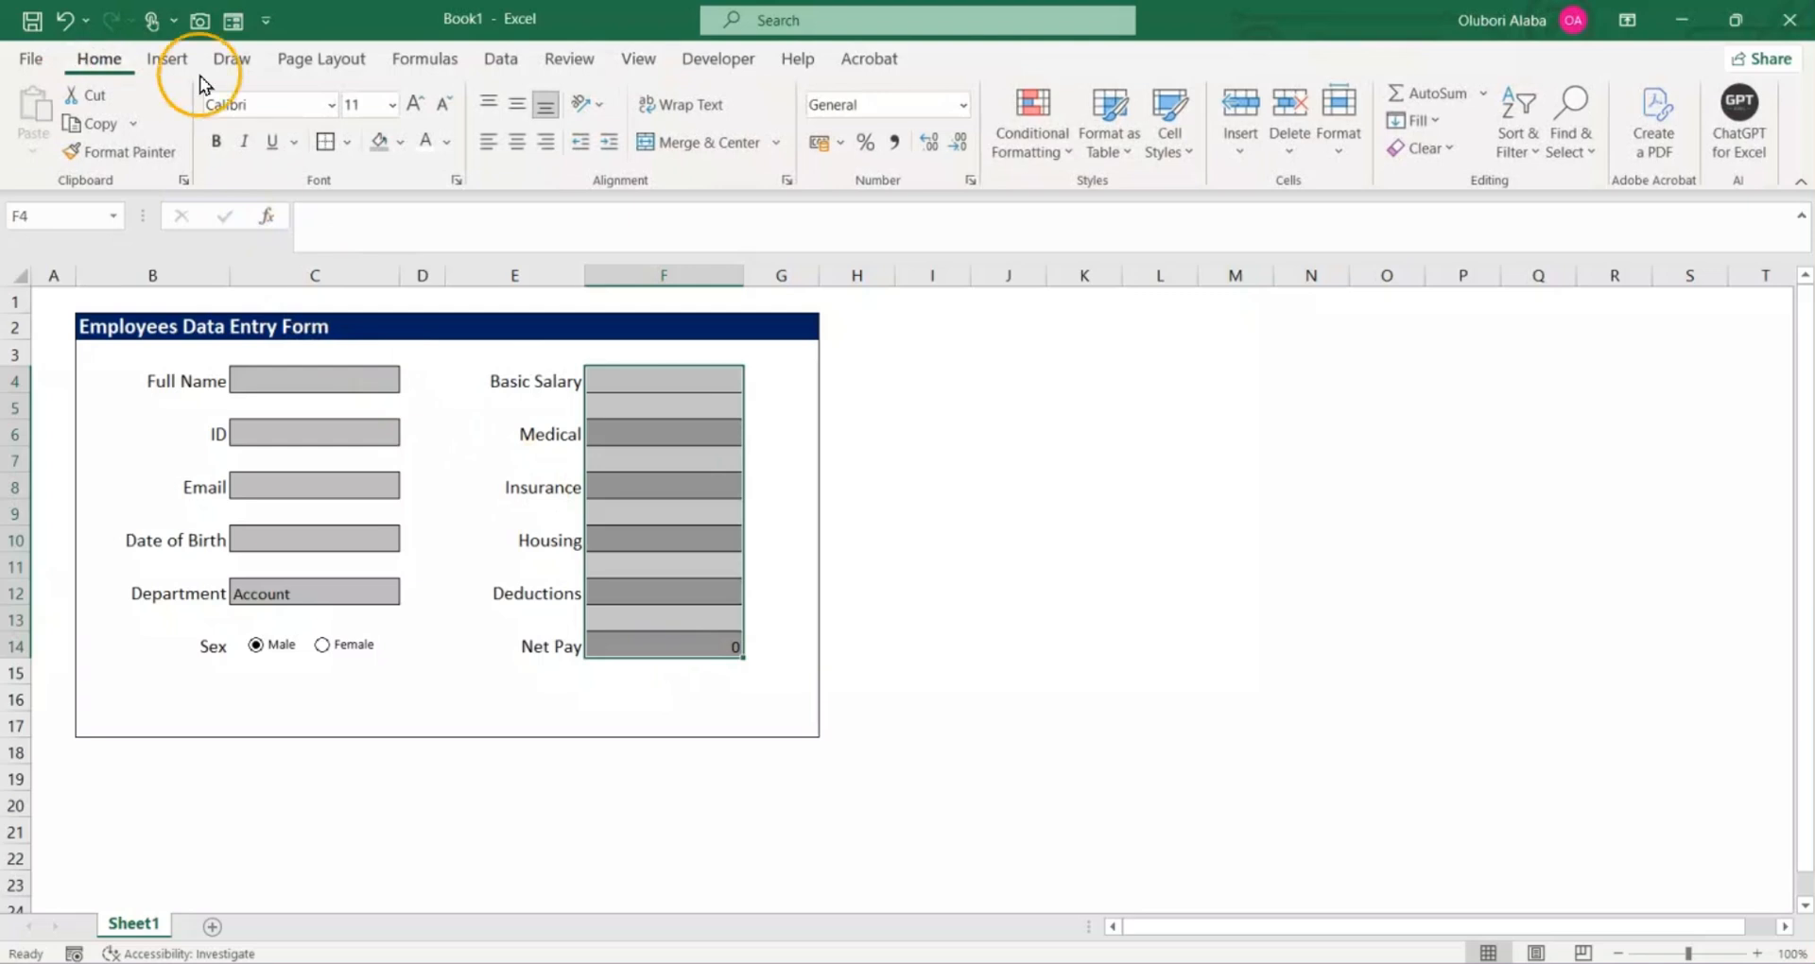
click(971, 179)
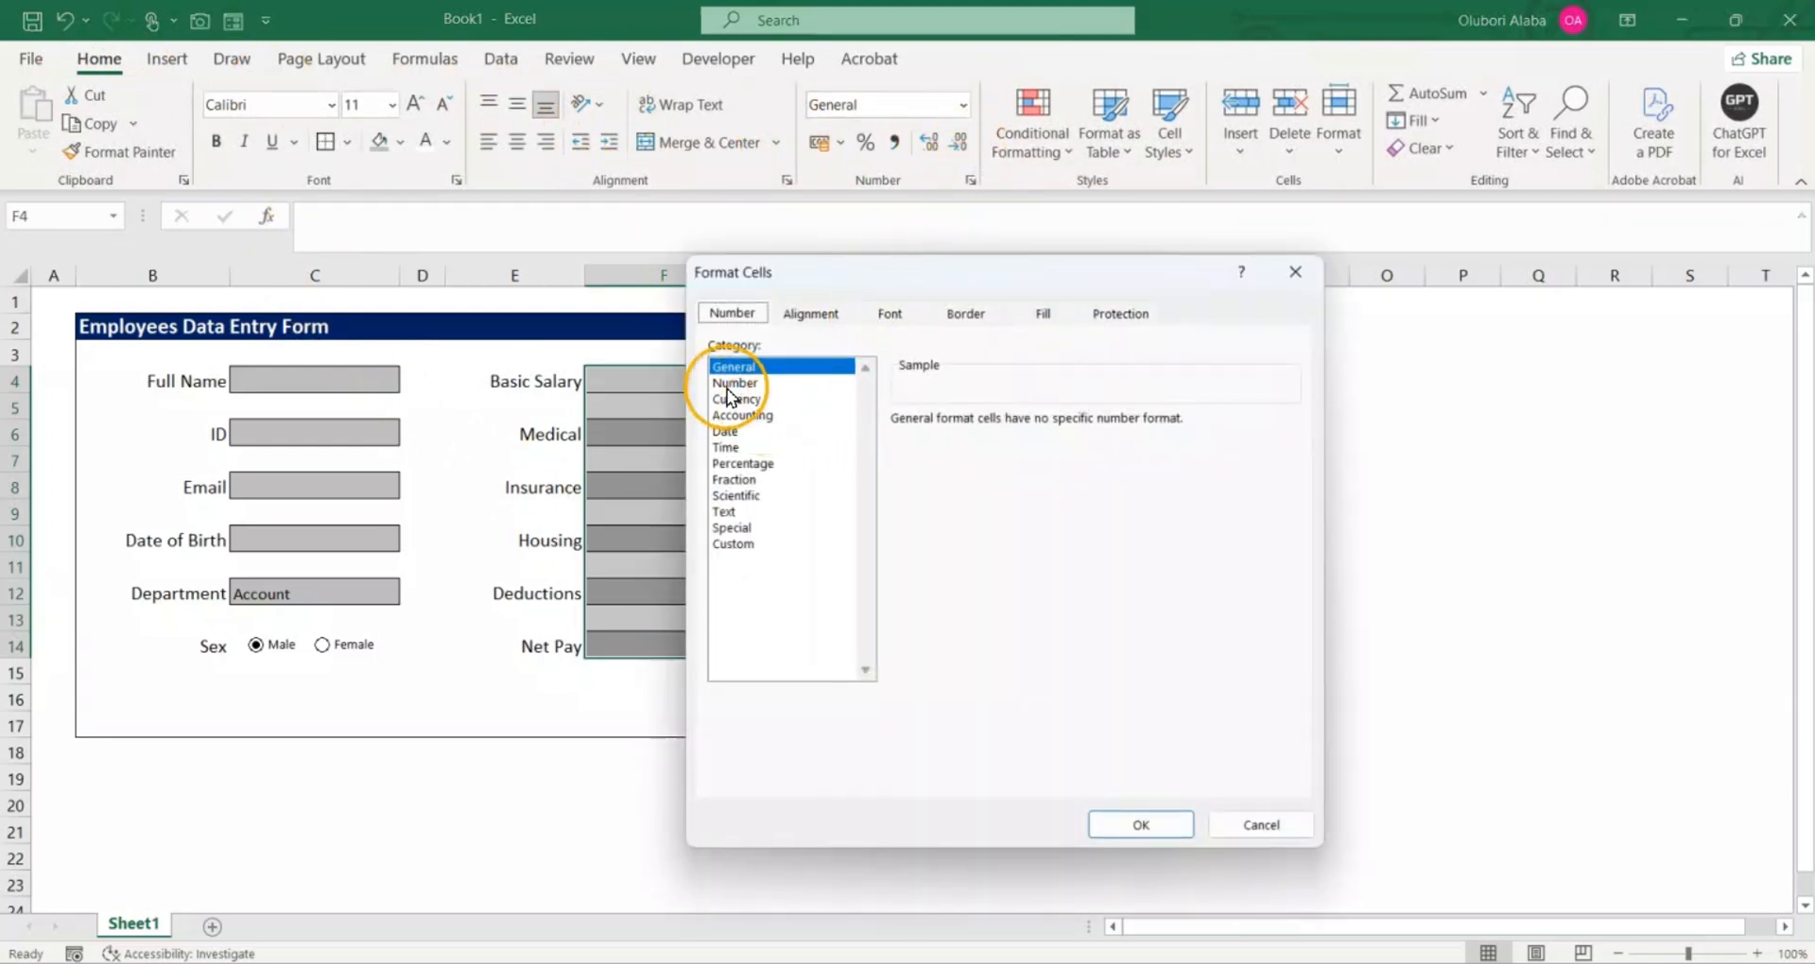
click(736, 383)
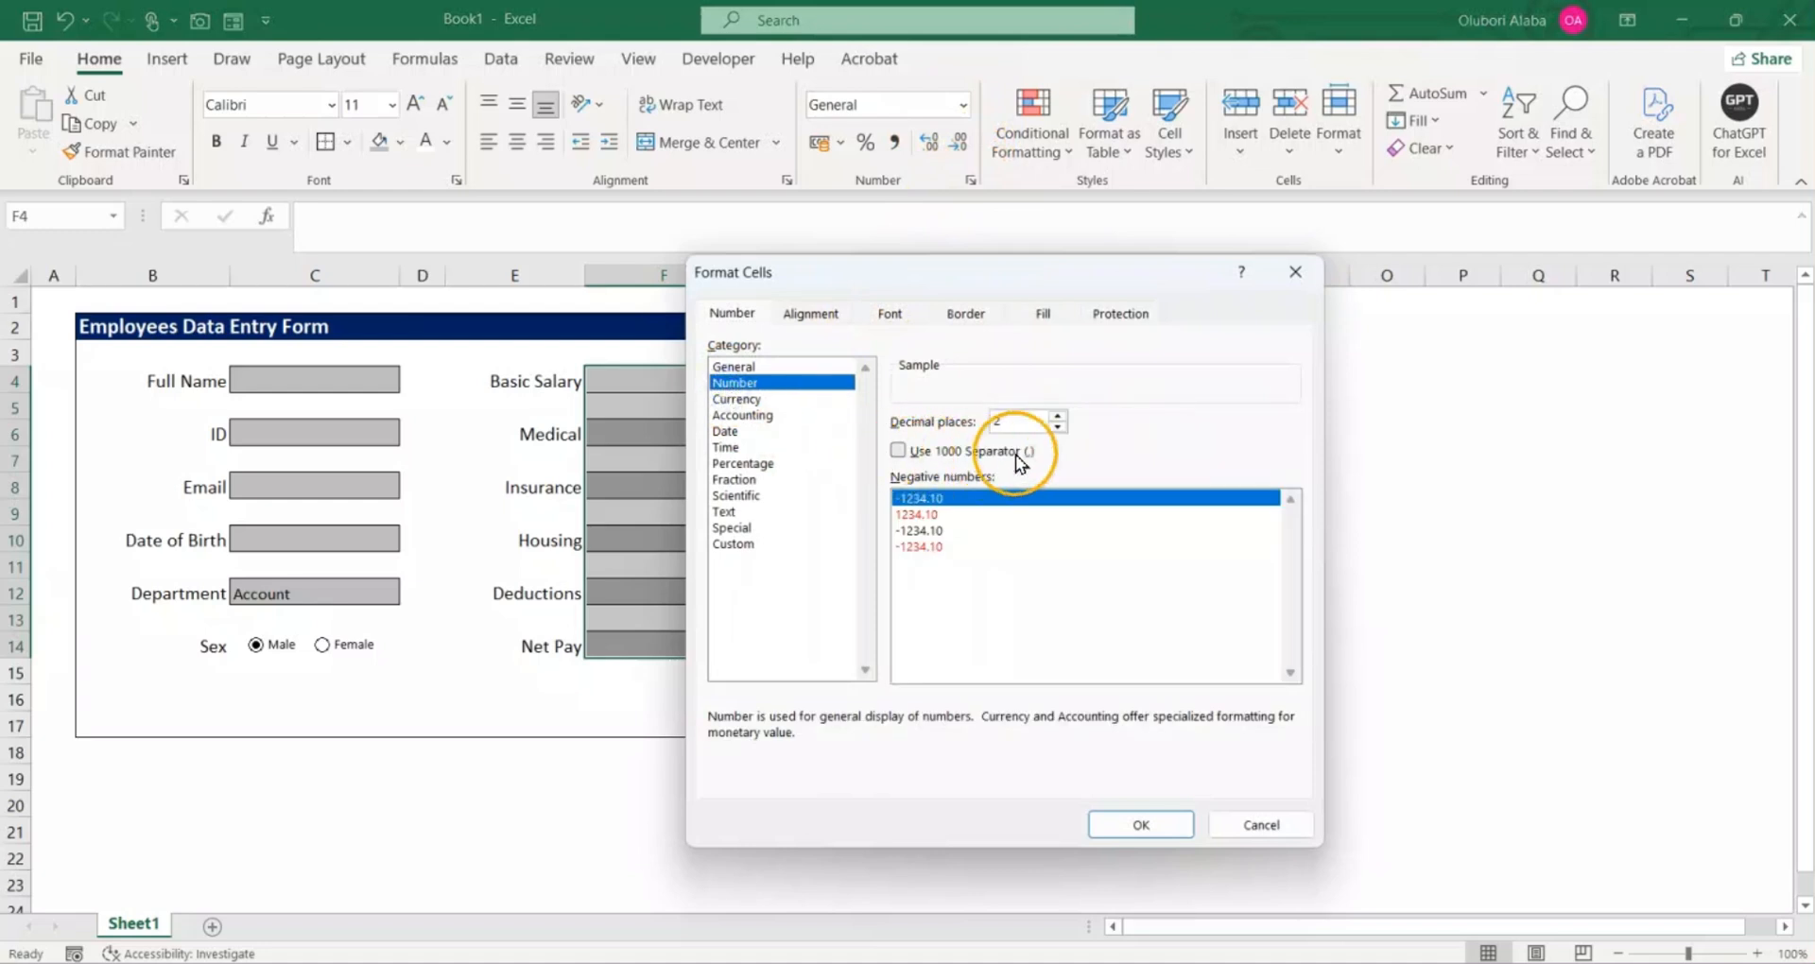
click(1058, 427)
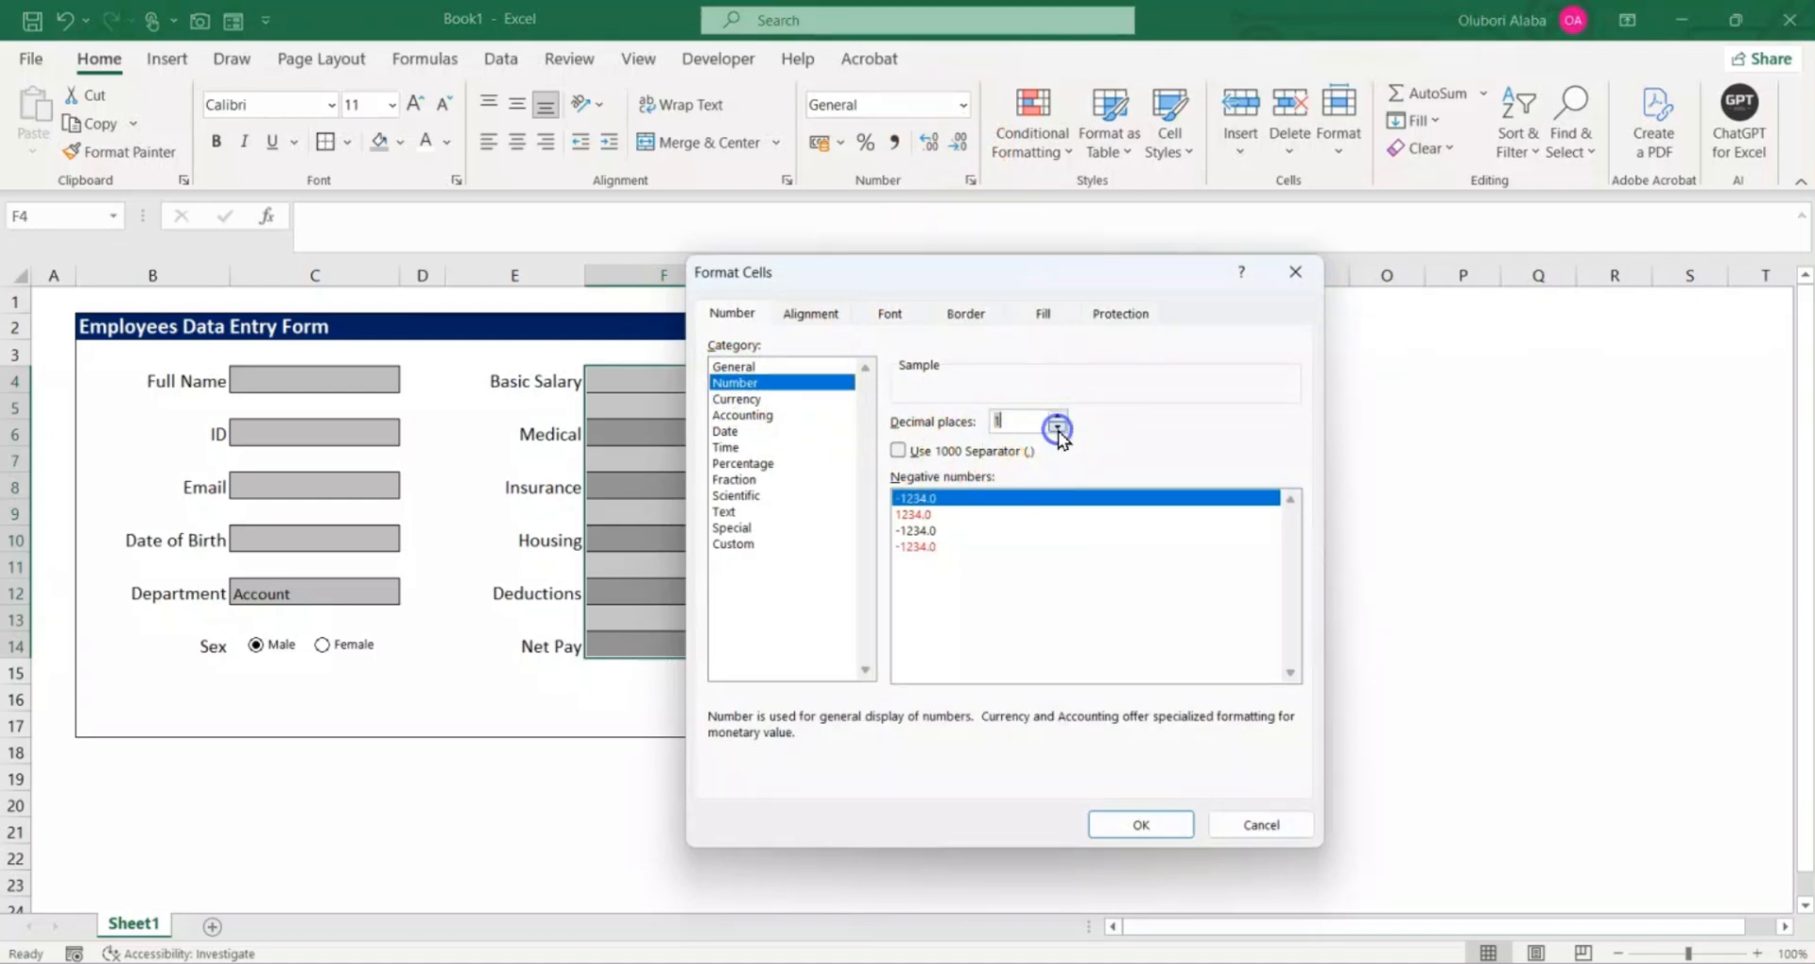
click(899, 451)
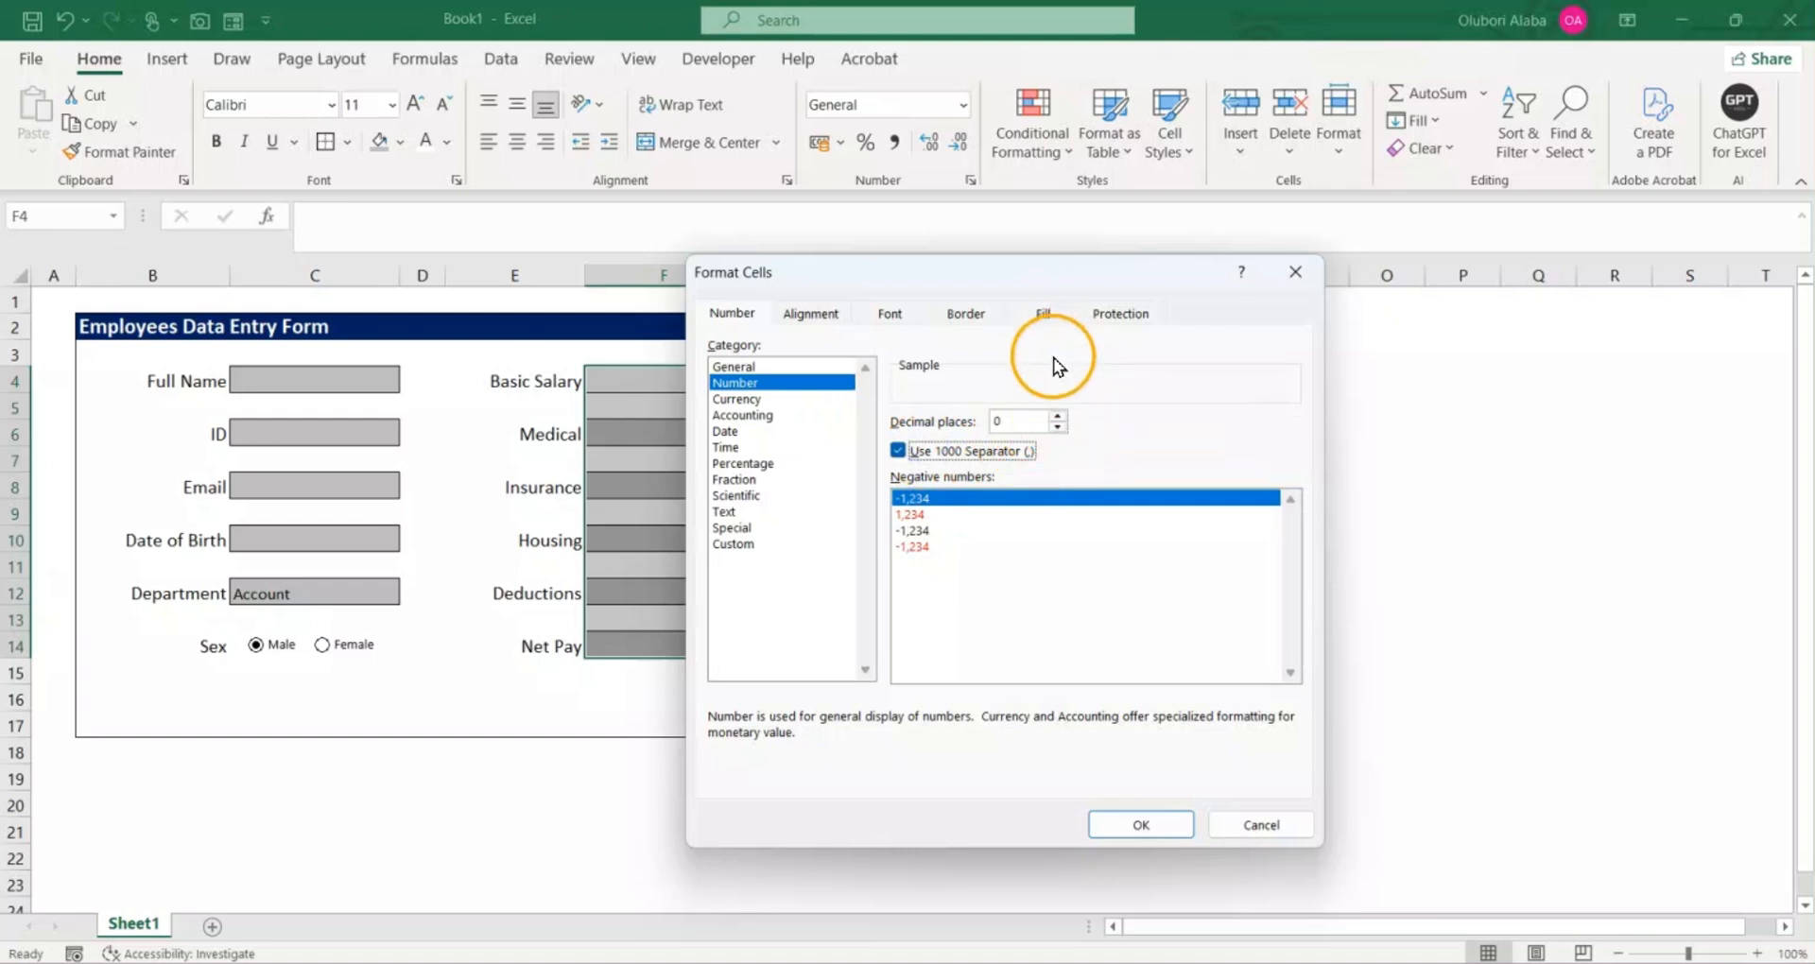
click(1133, 820)
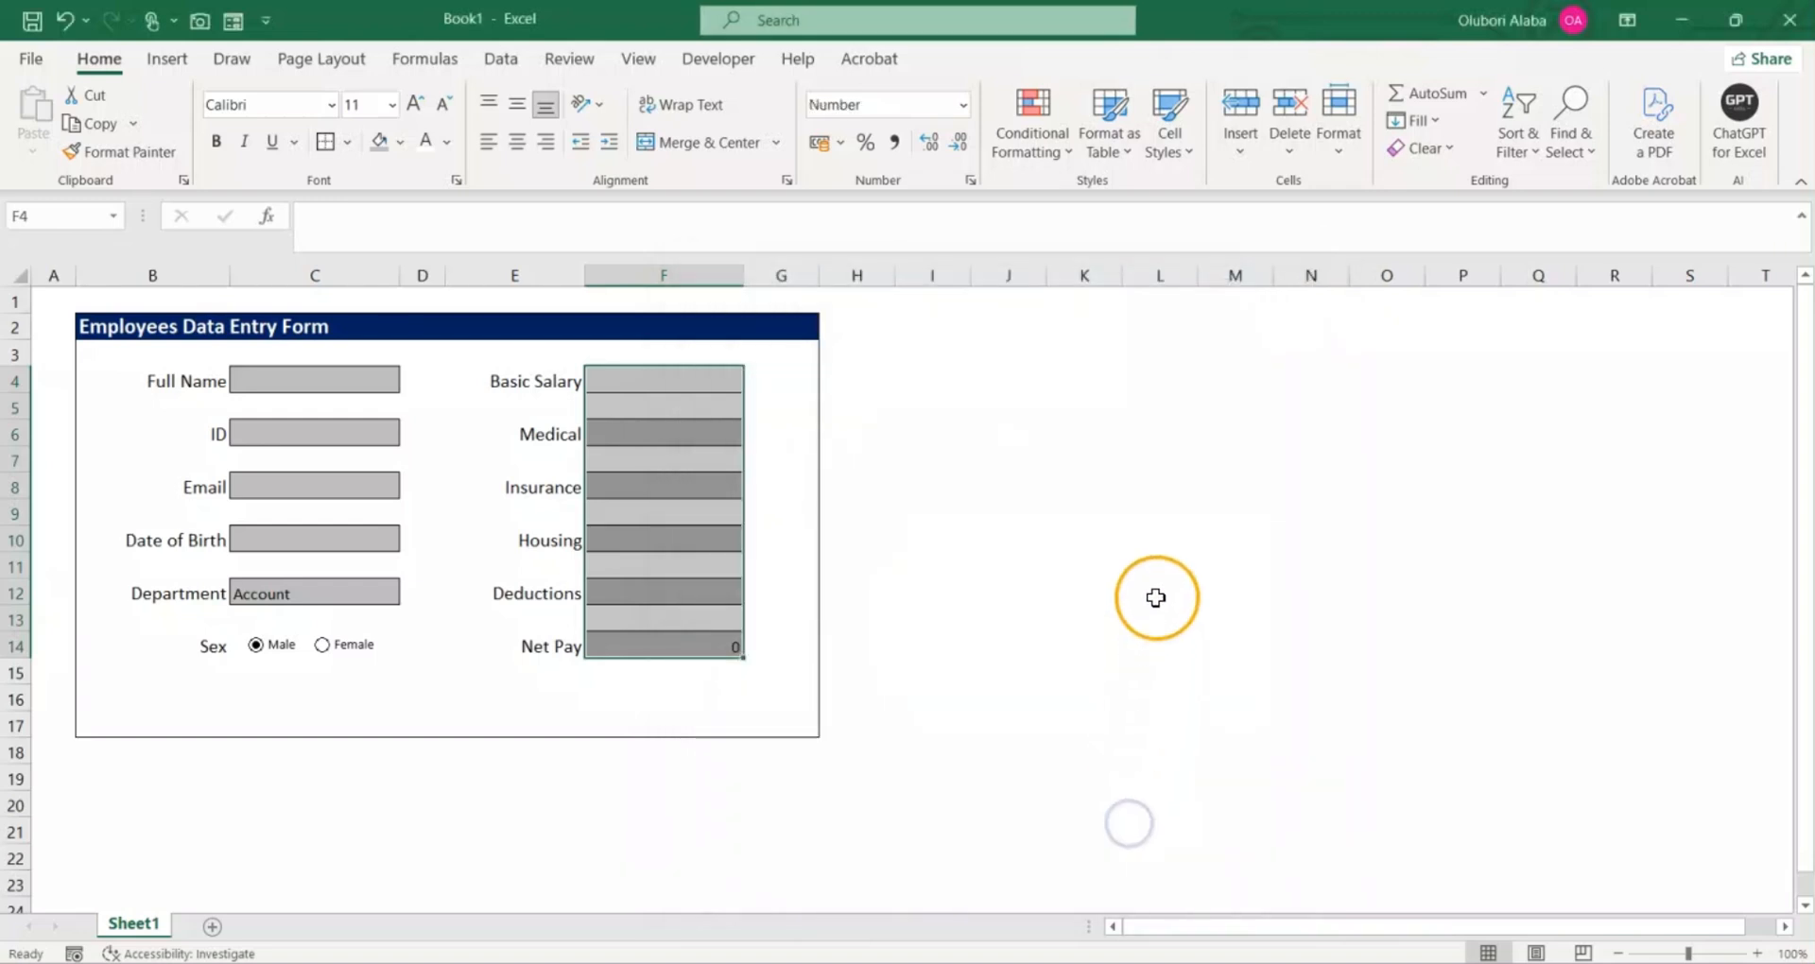
click(1025, 588)
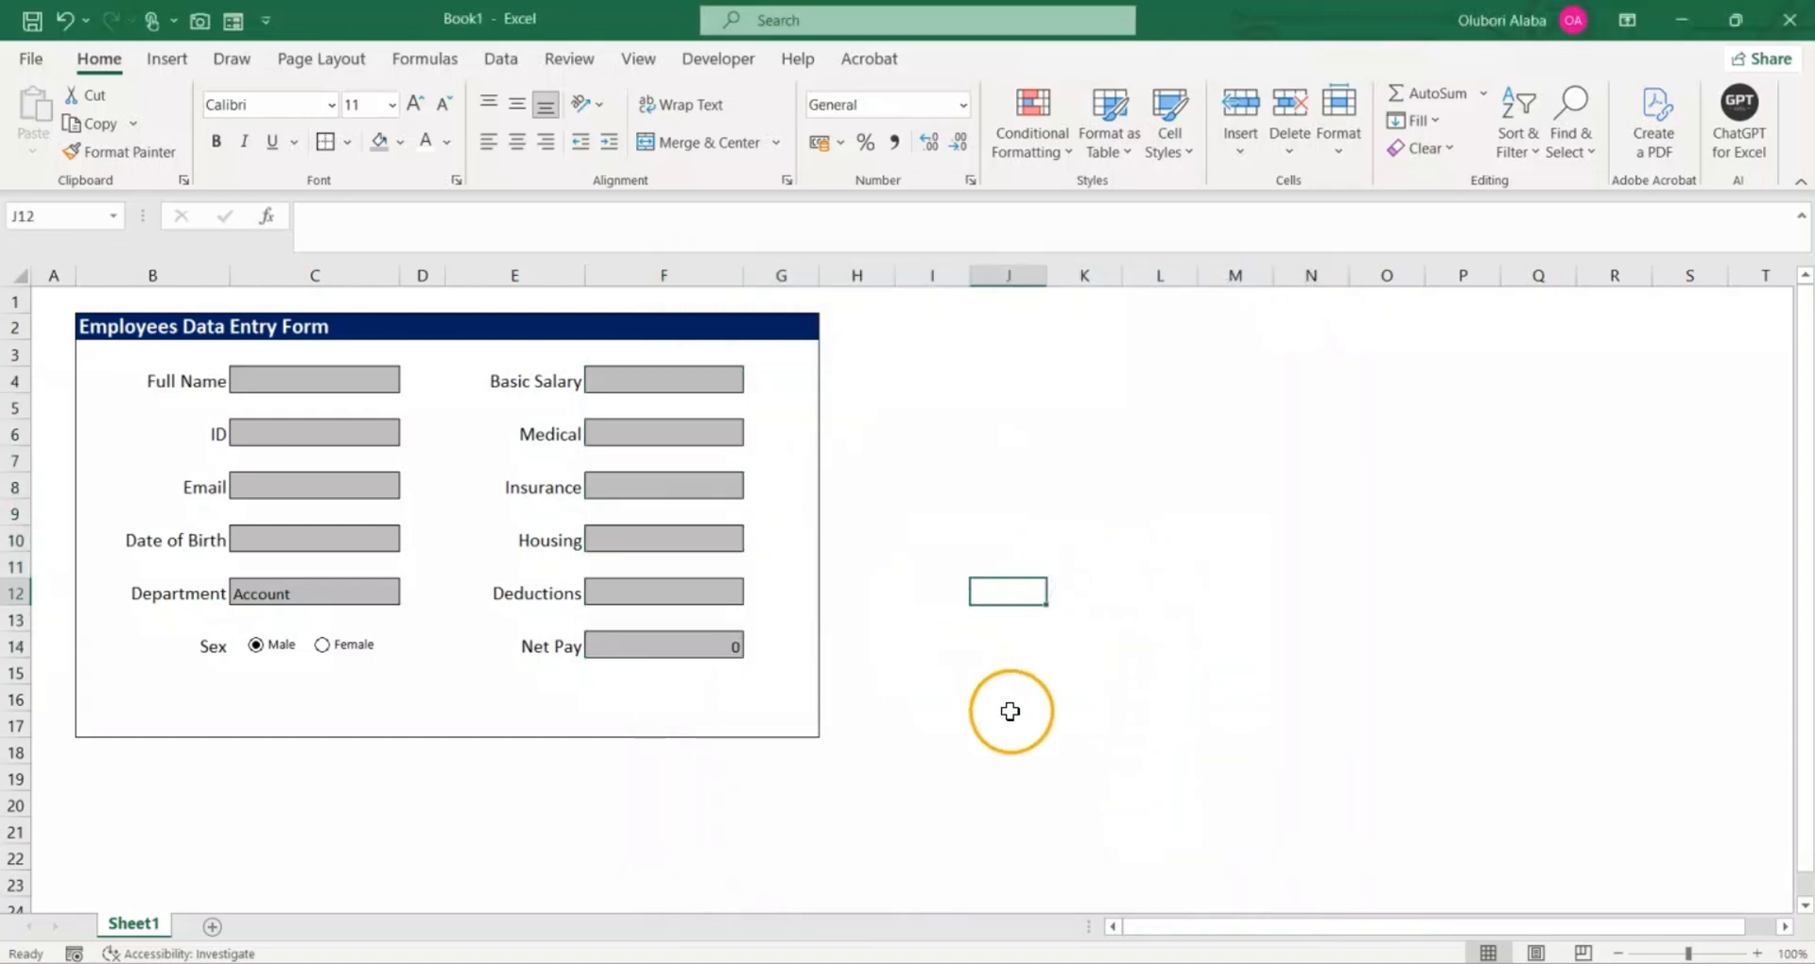
Step: Apply the Short Date number format to the Date of Birth entry cell C10
click(284, 543)
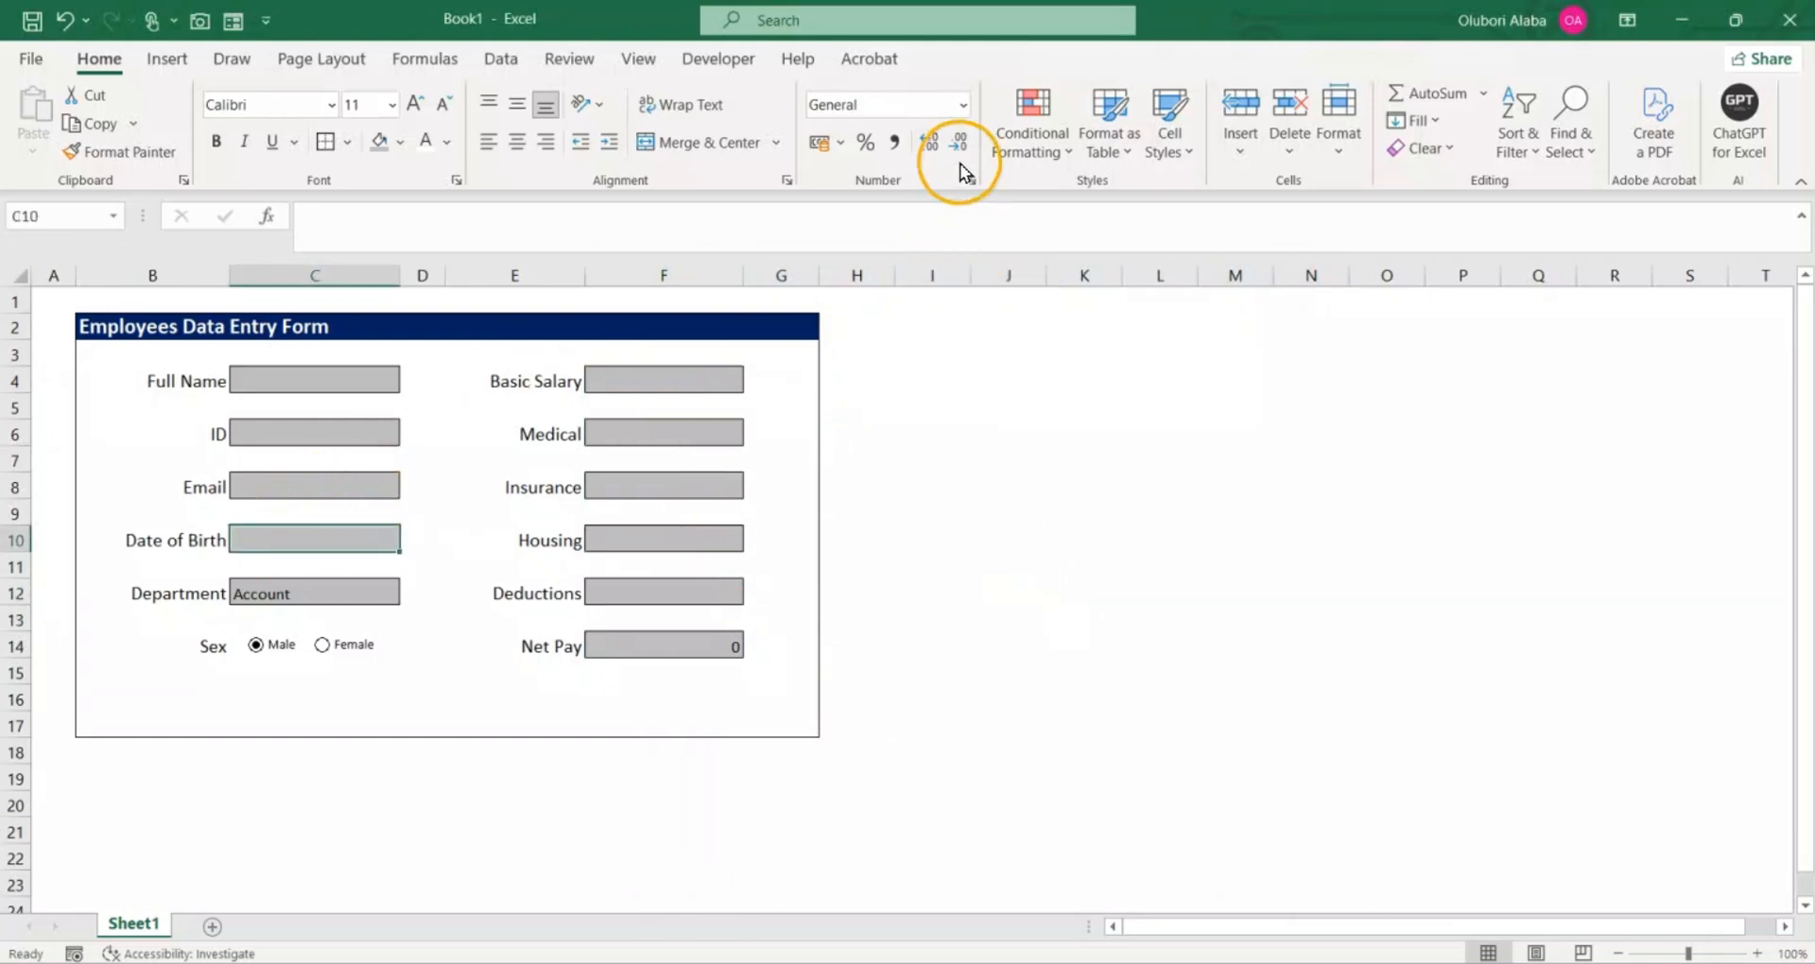
click(962, 105)
click(911, 435)
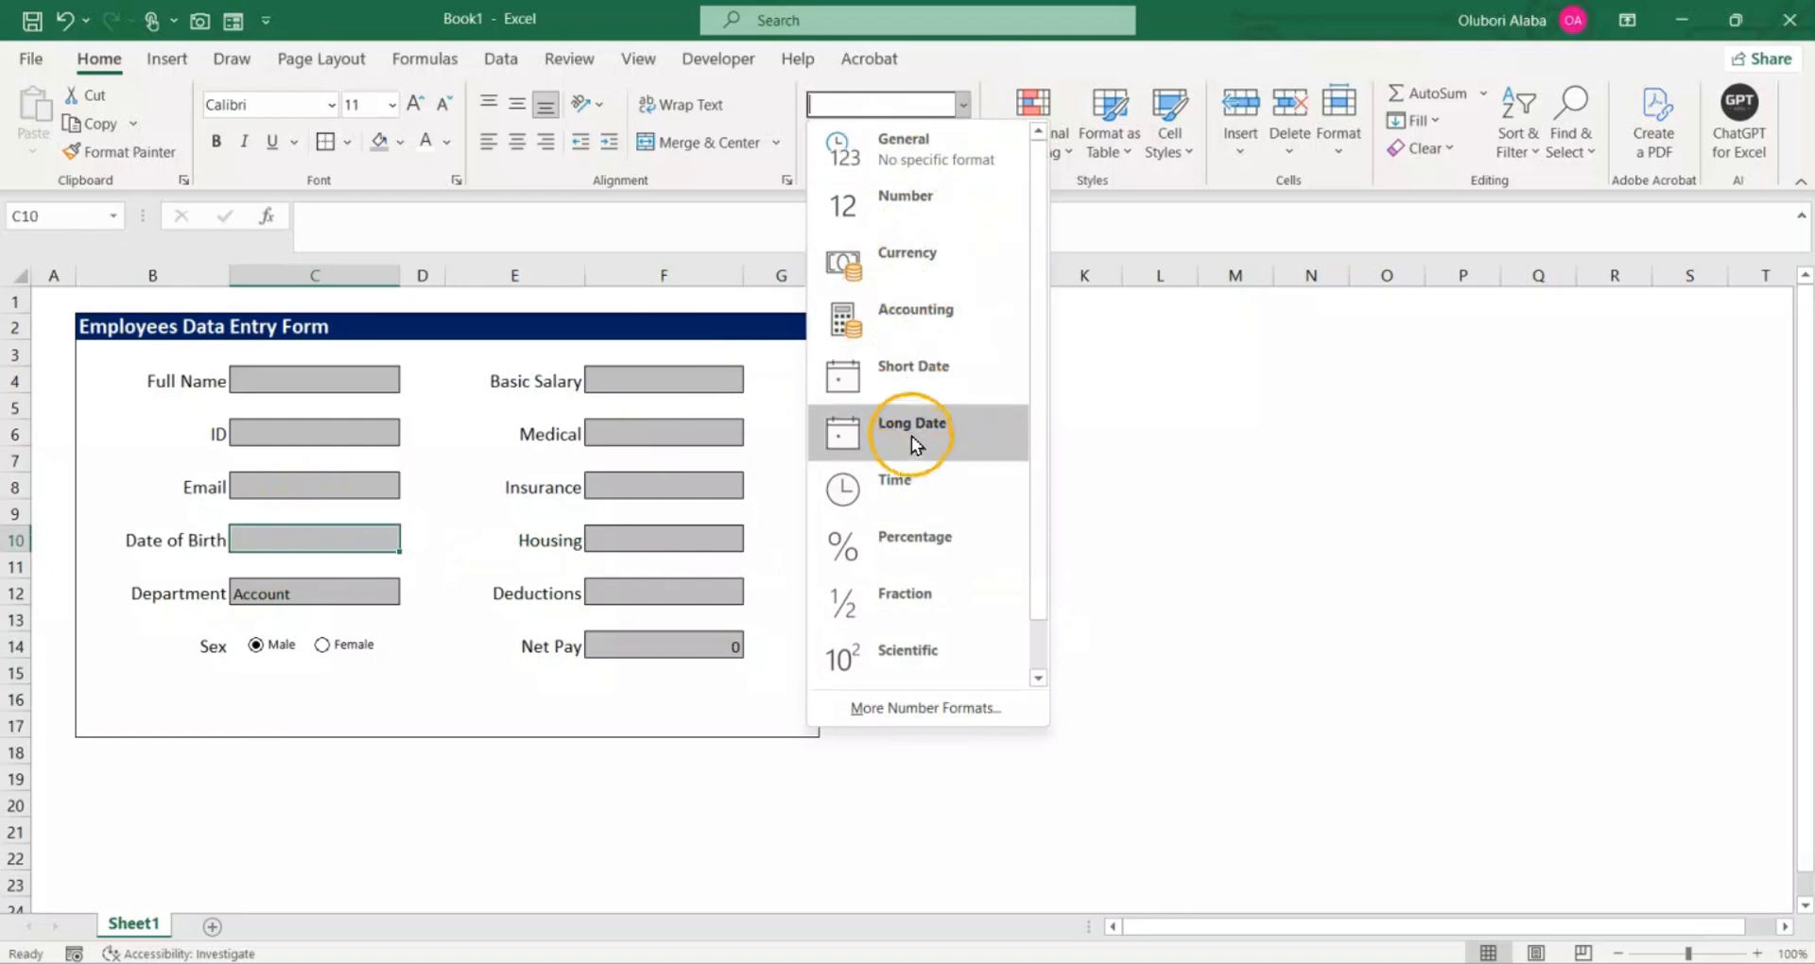
click(921, 375)
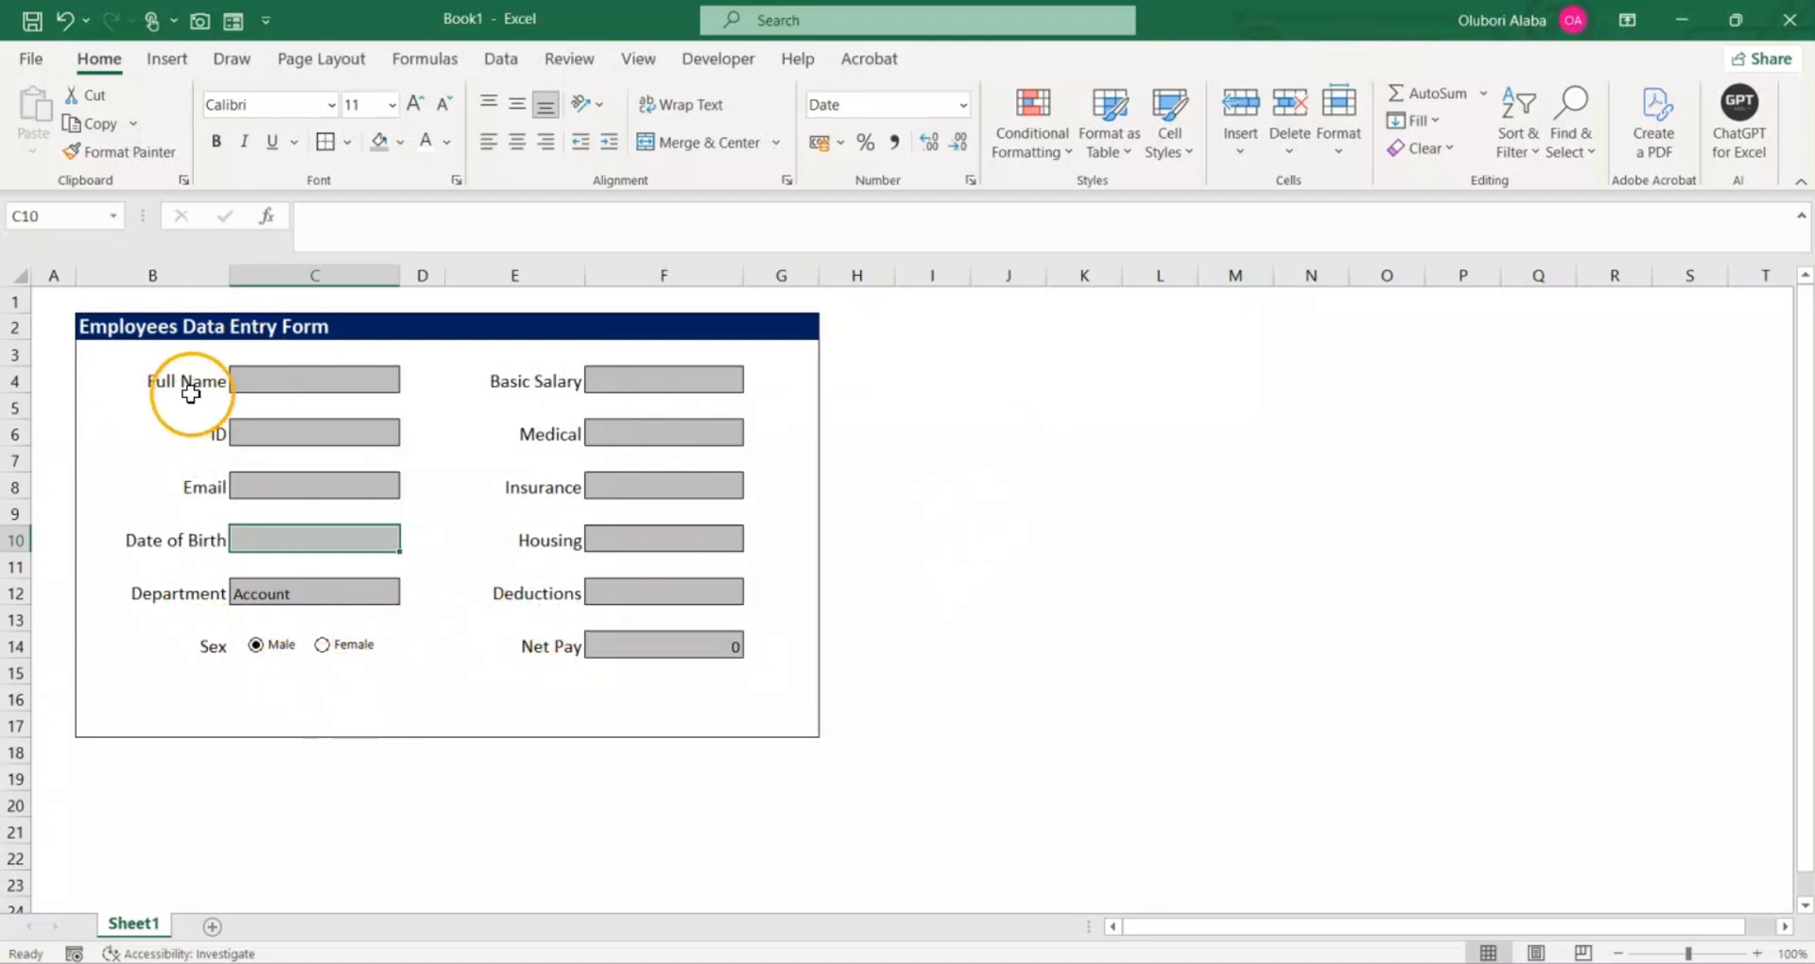
Step: Copy the form labels Full Name through Sex from B4:B14 and paste them below the form starting at B26
drag(179, 381, 169, 642)
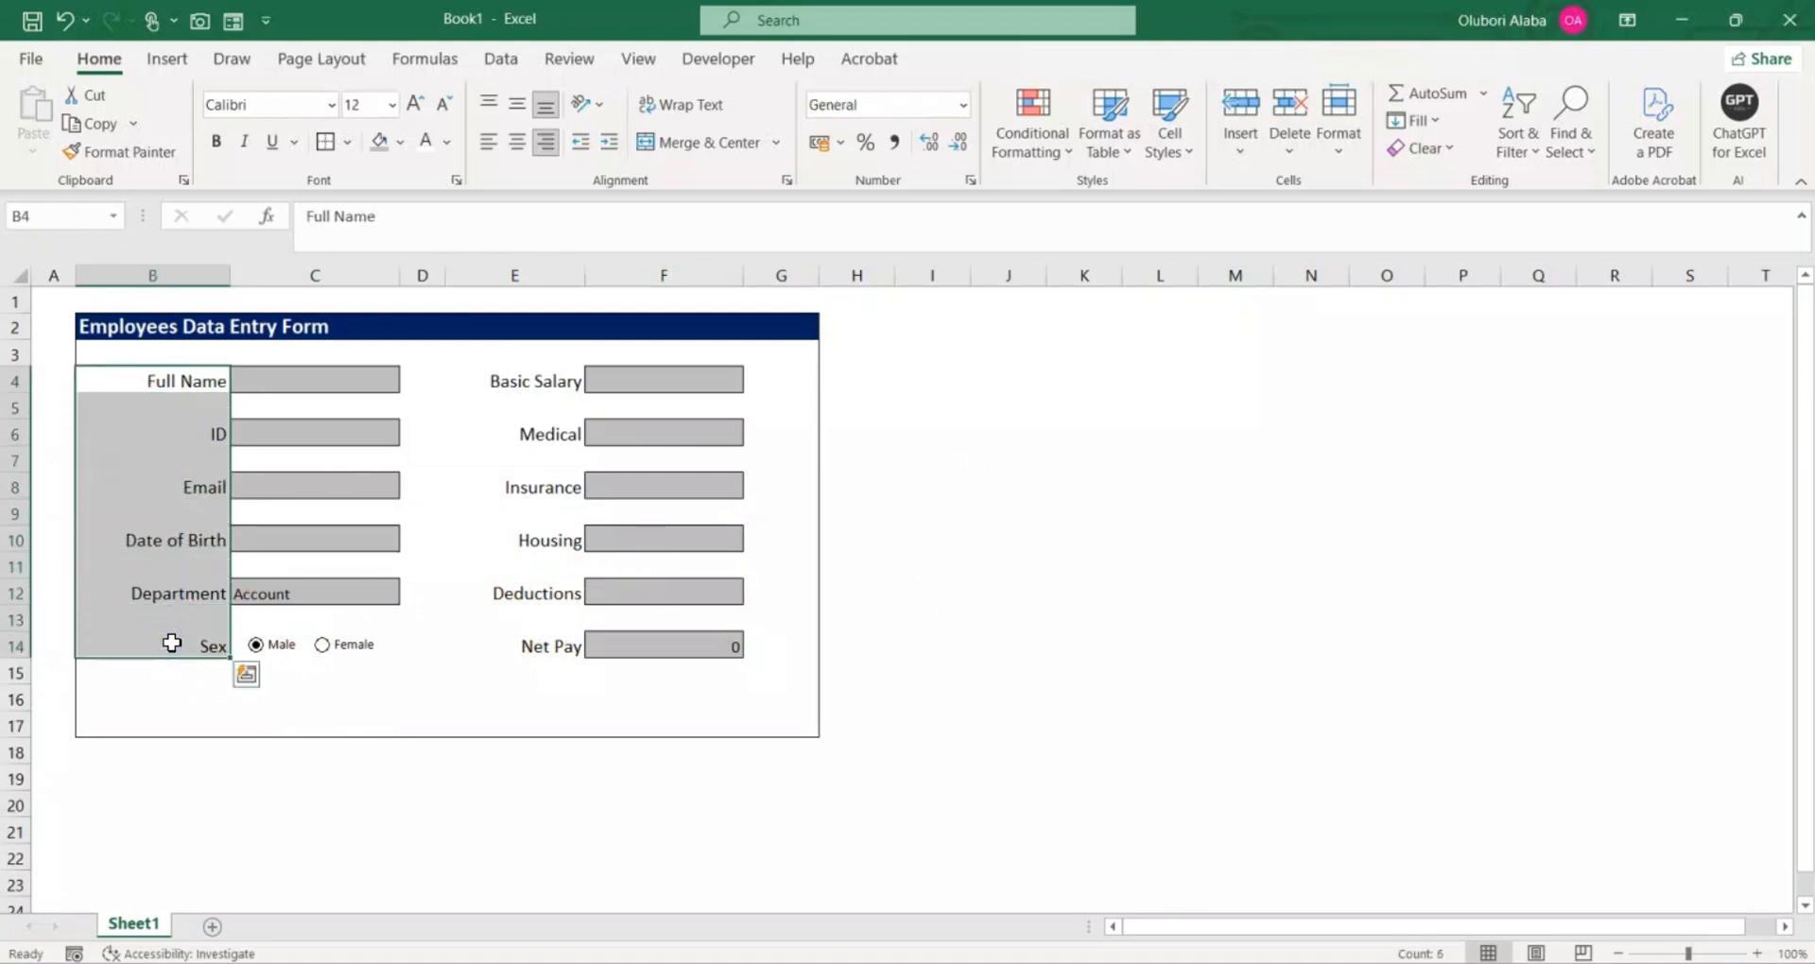
key(ctrl+c)
scroll(182, 615, down, 4)
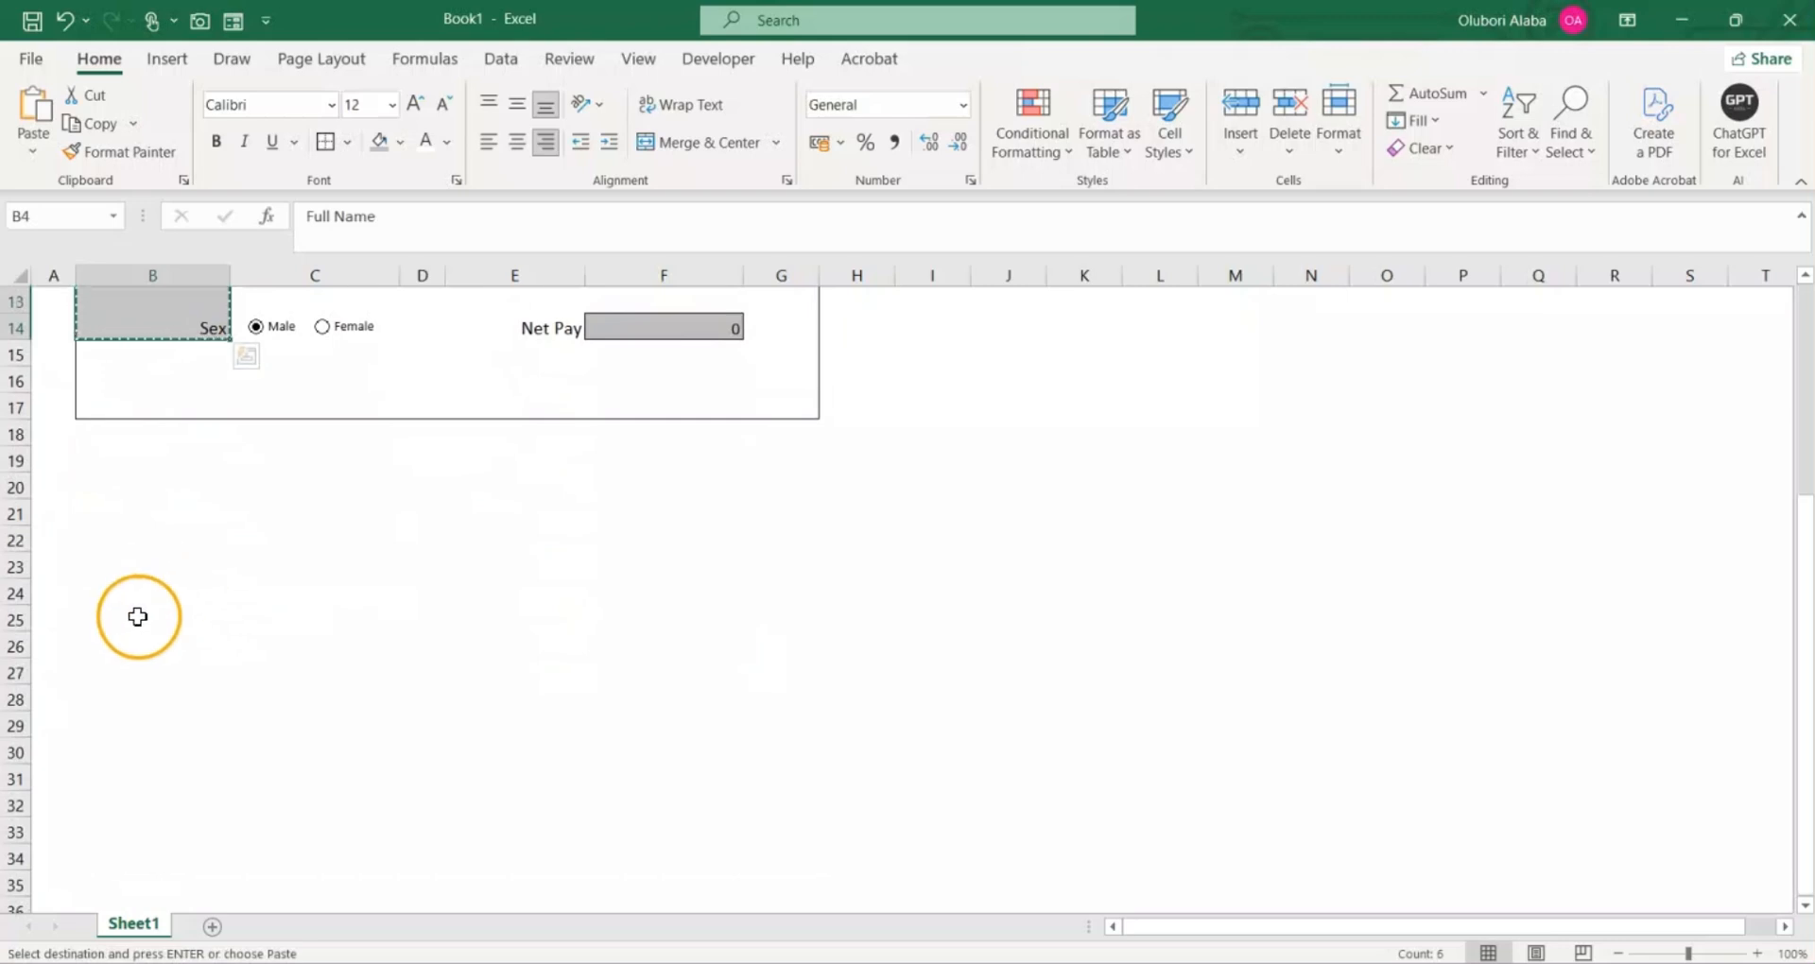
click(139, 637)
key(ctrl+v)
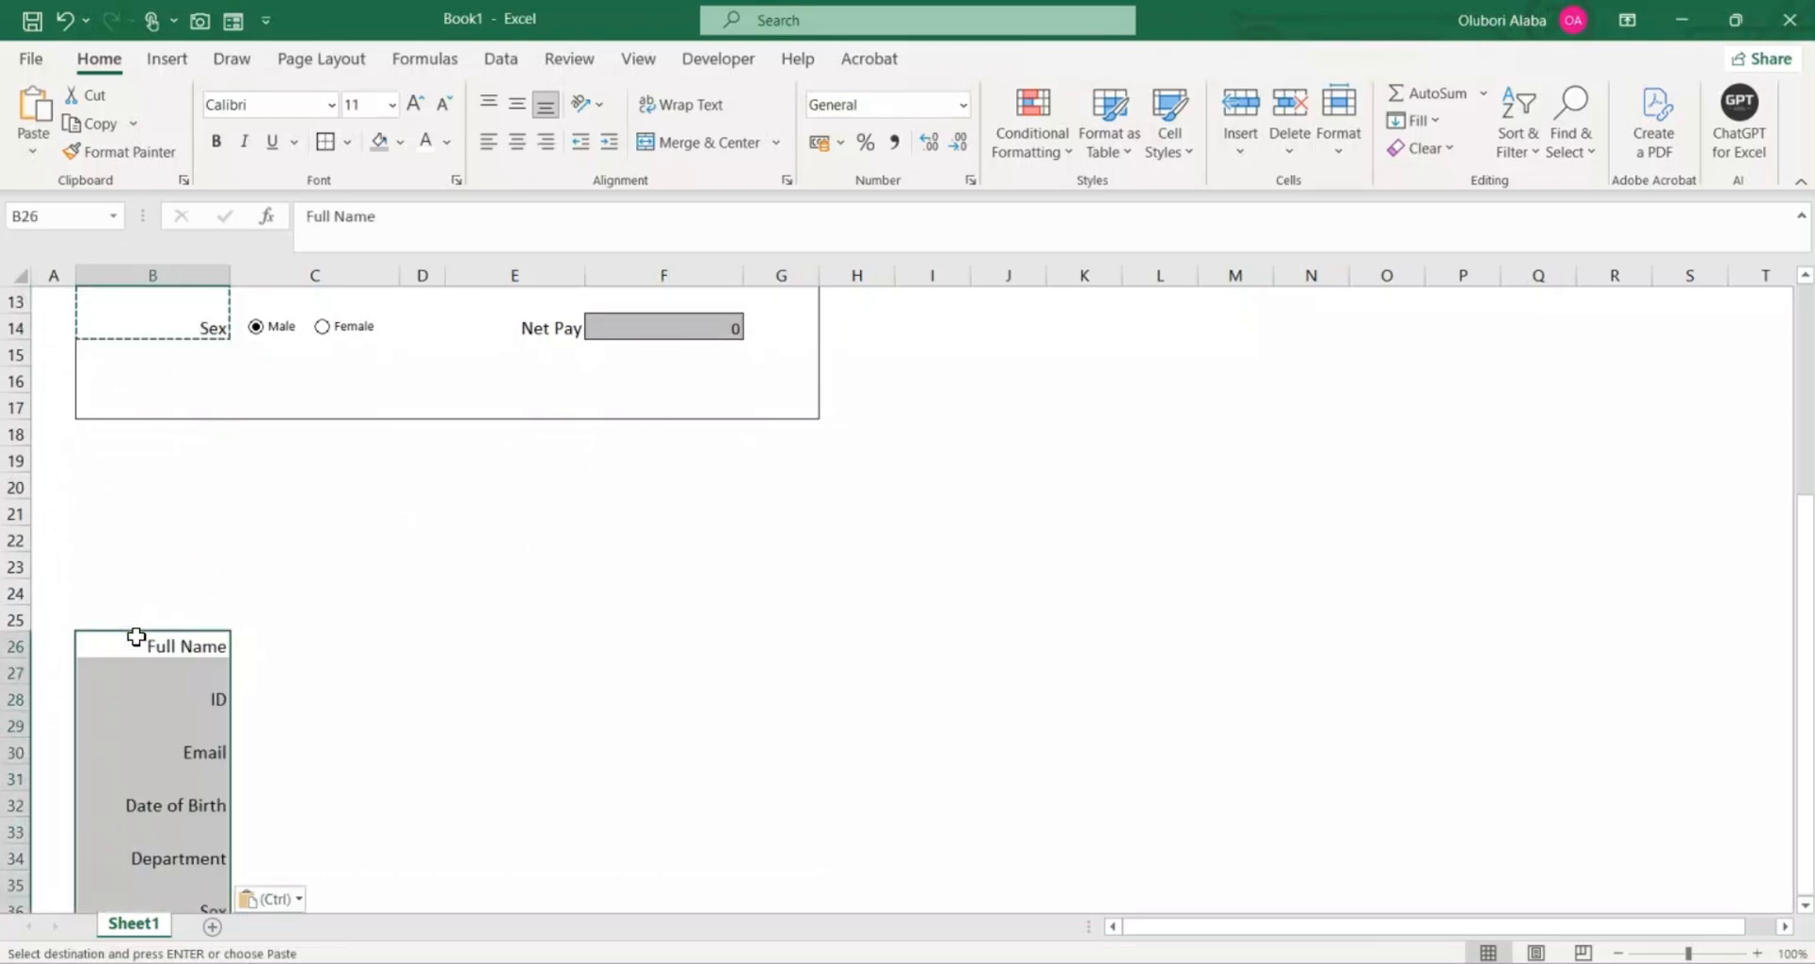
Step: Copy the labels Basic Salary through Net Pay from E4:E14 and paste them beneath the first label list at B38
scroll(519, 559, up, 4)
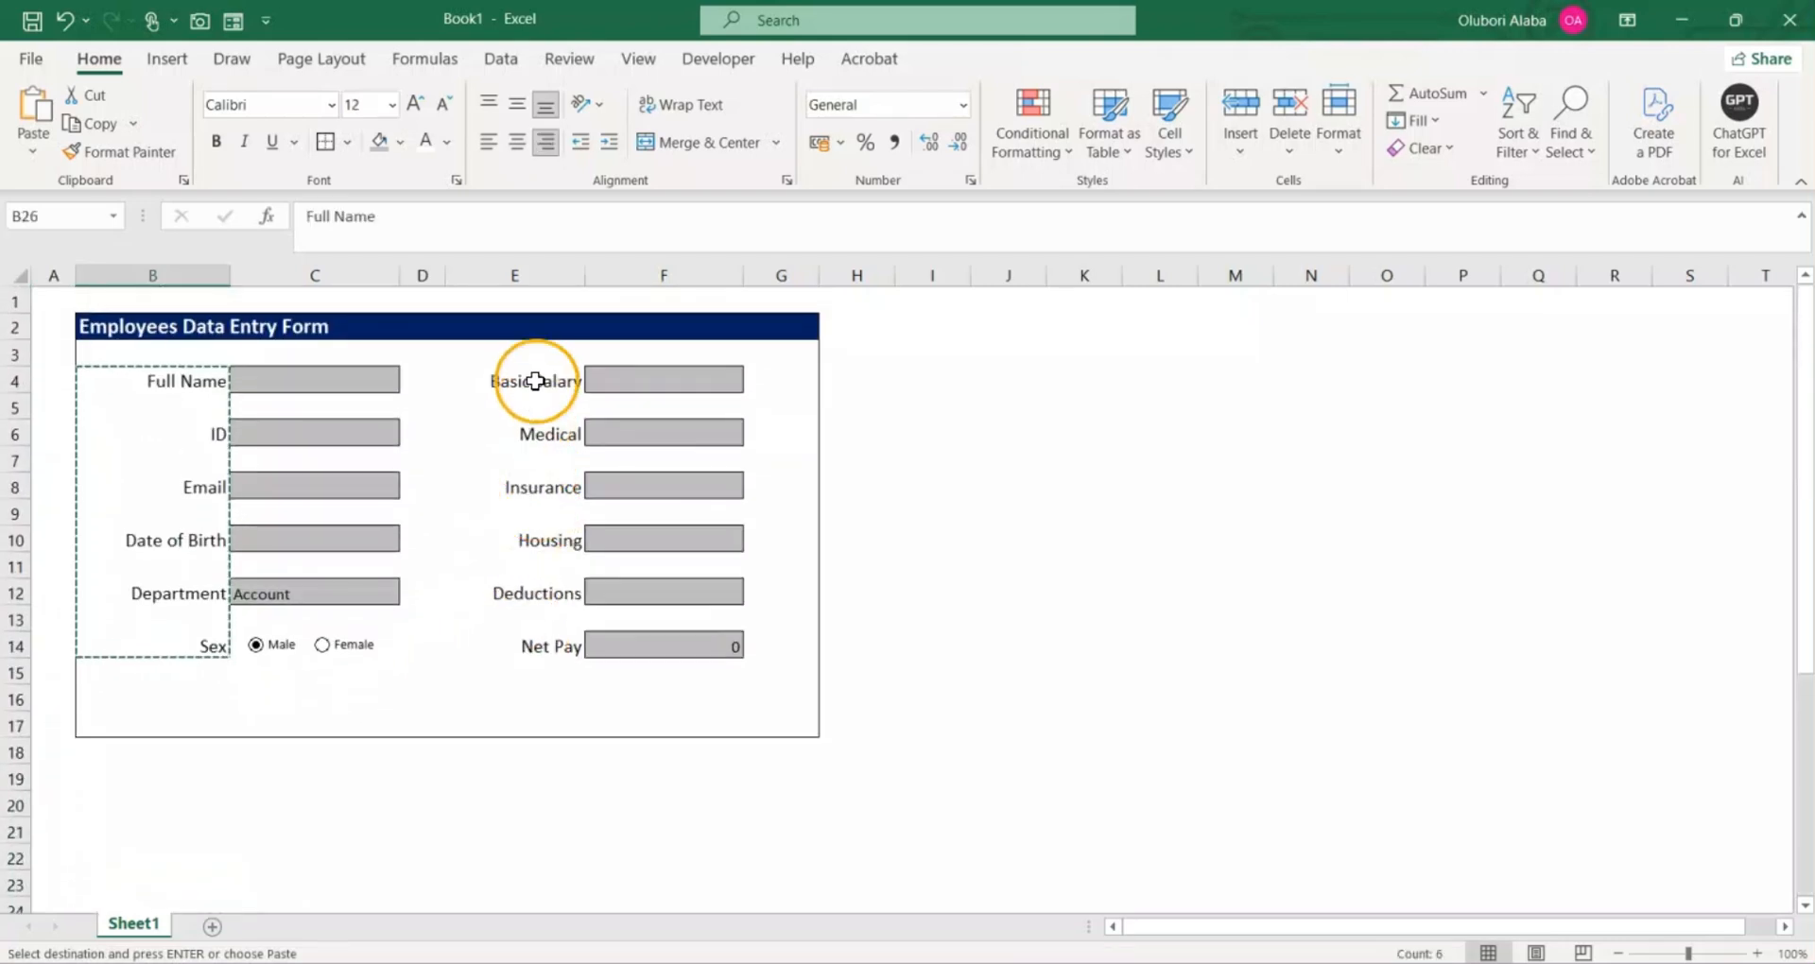
drag(539, 381, 551, 636)
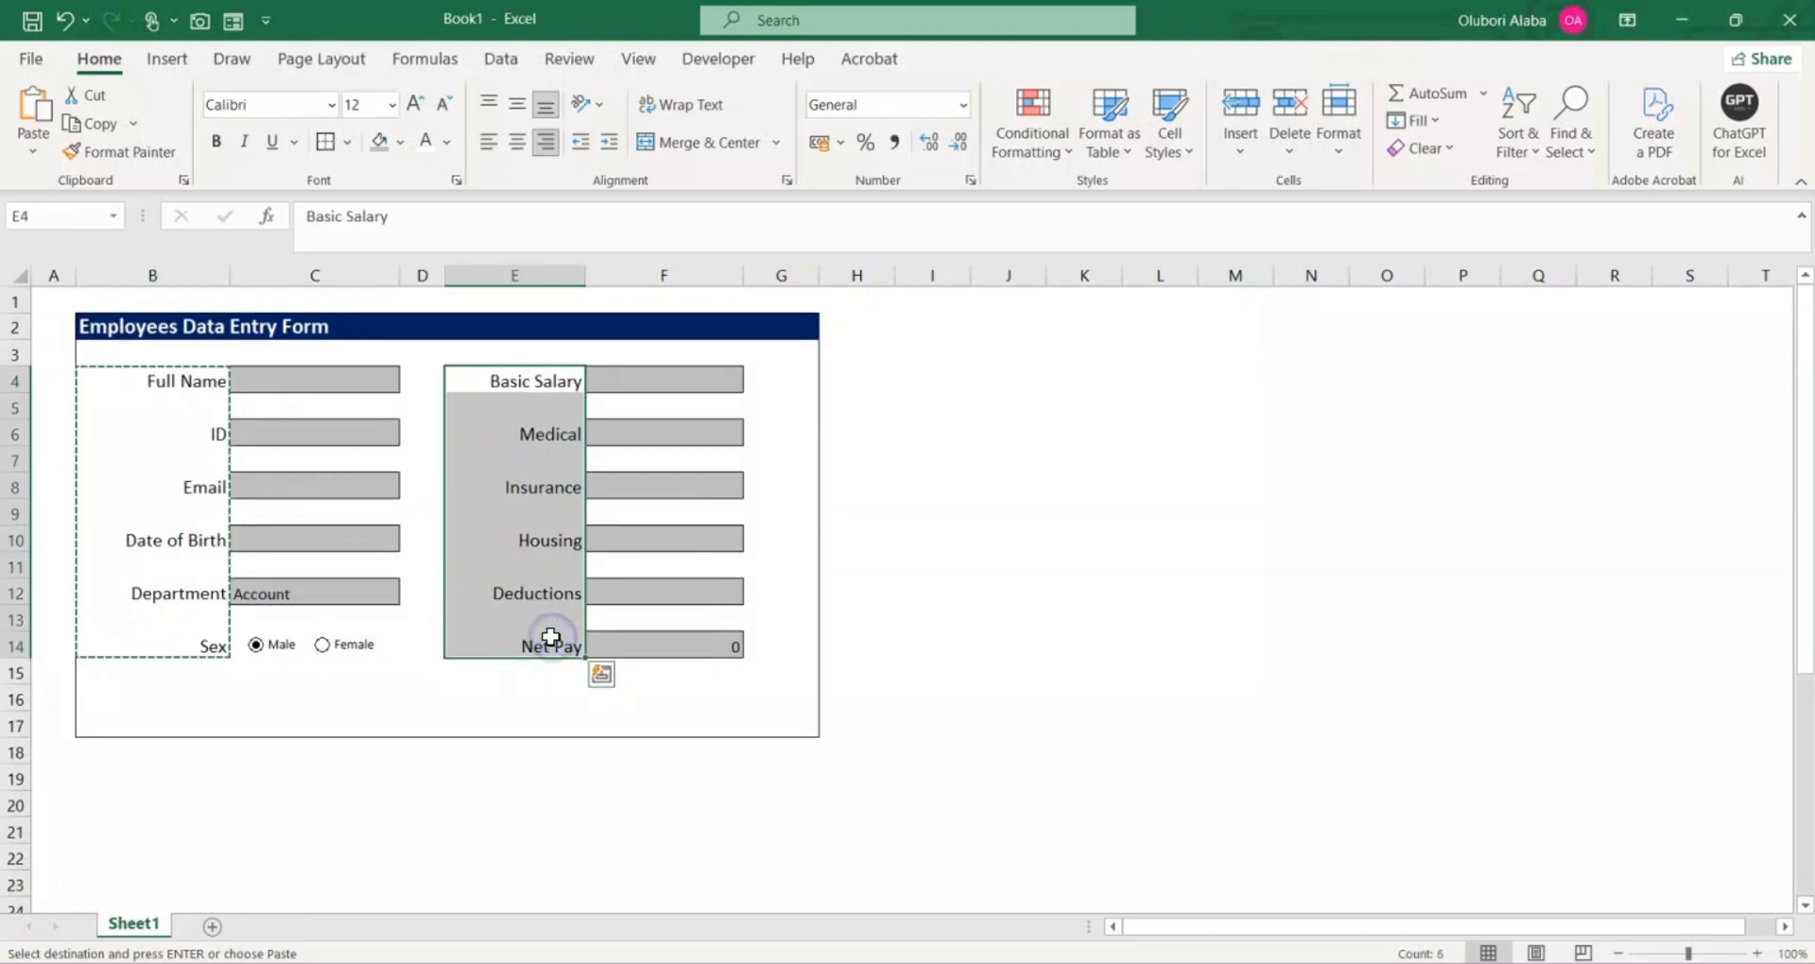
key(ctrl+c)
scroll(548, 629, down, 7)
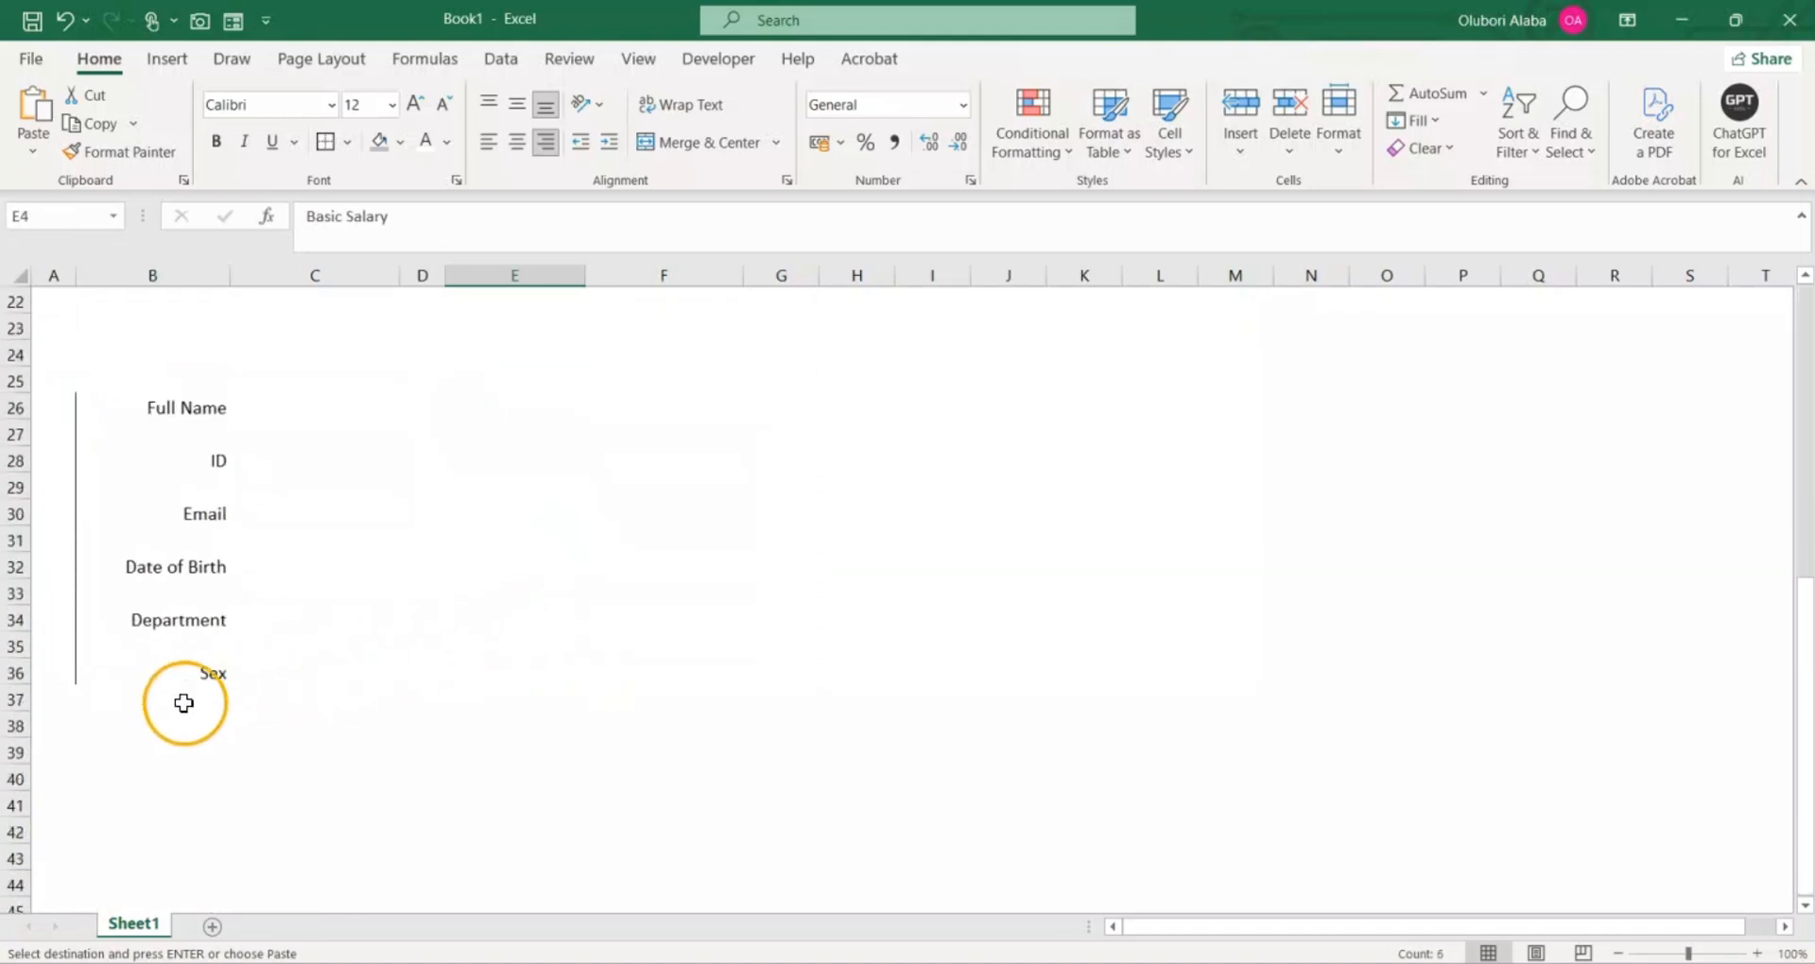
click(166, 726)
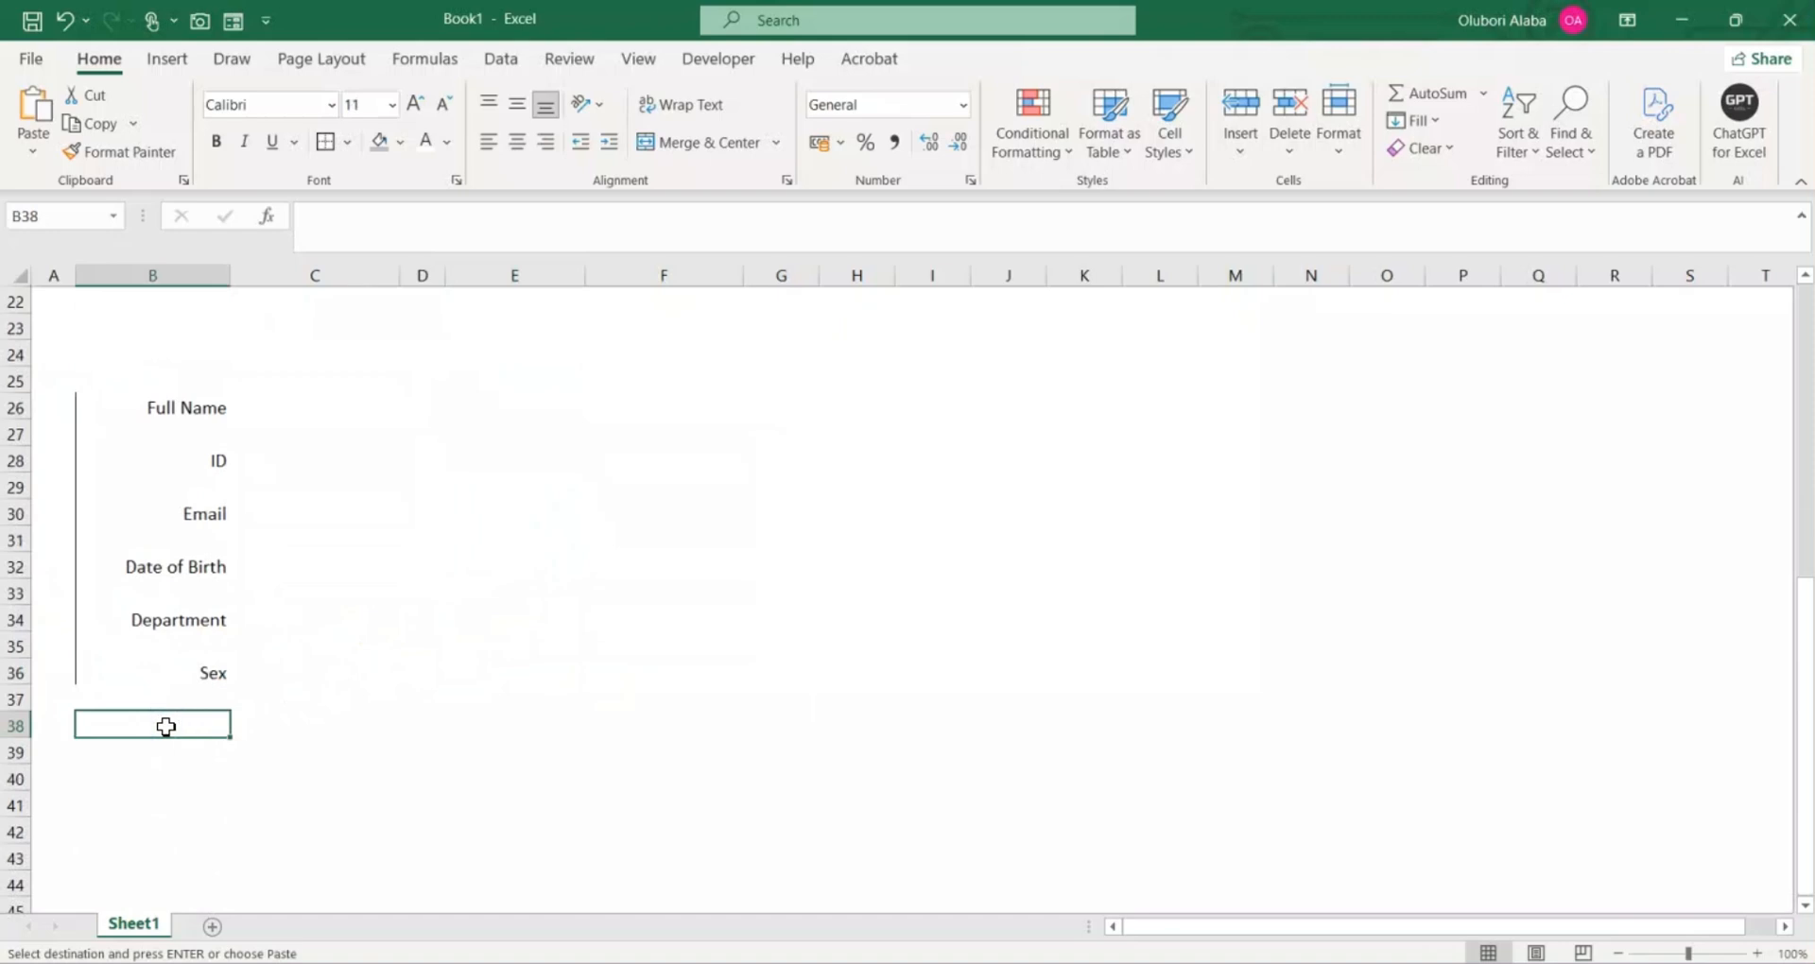
key(ctrl+v)
scroll(586, 636, up, 3)
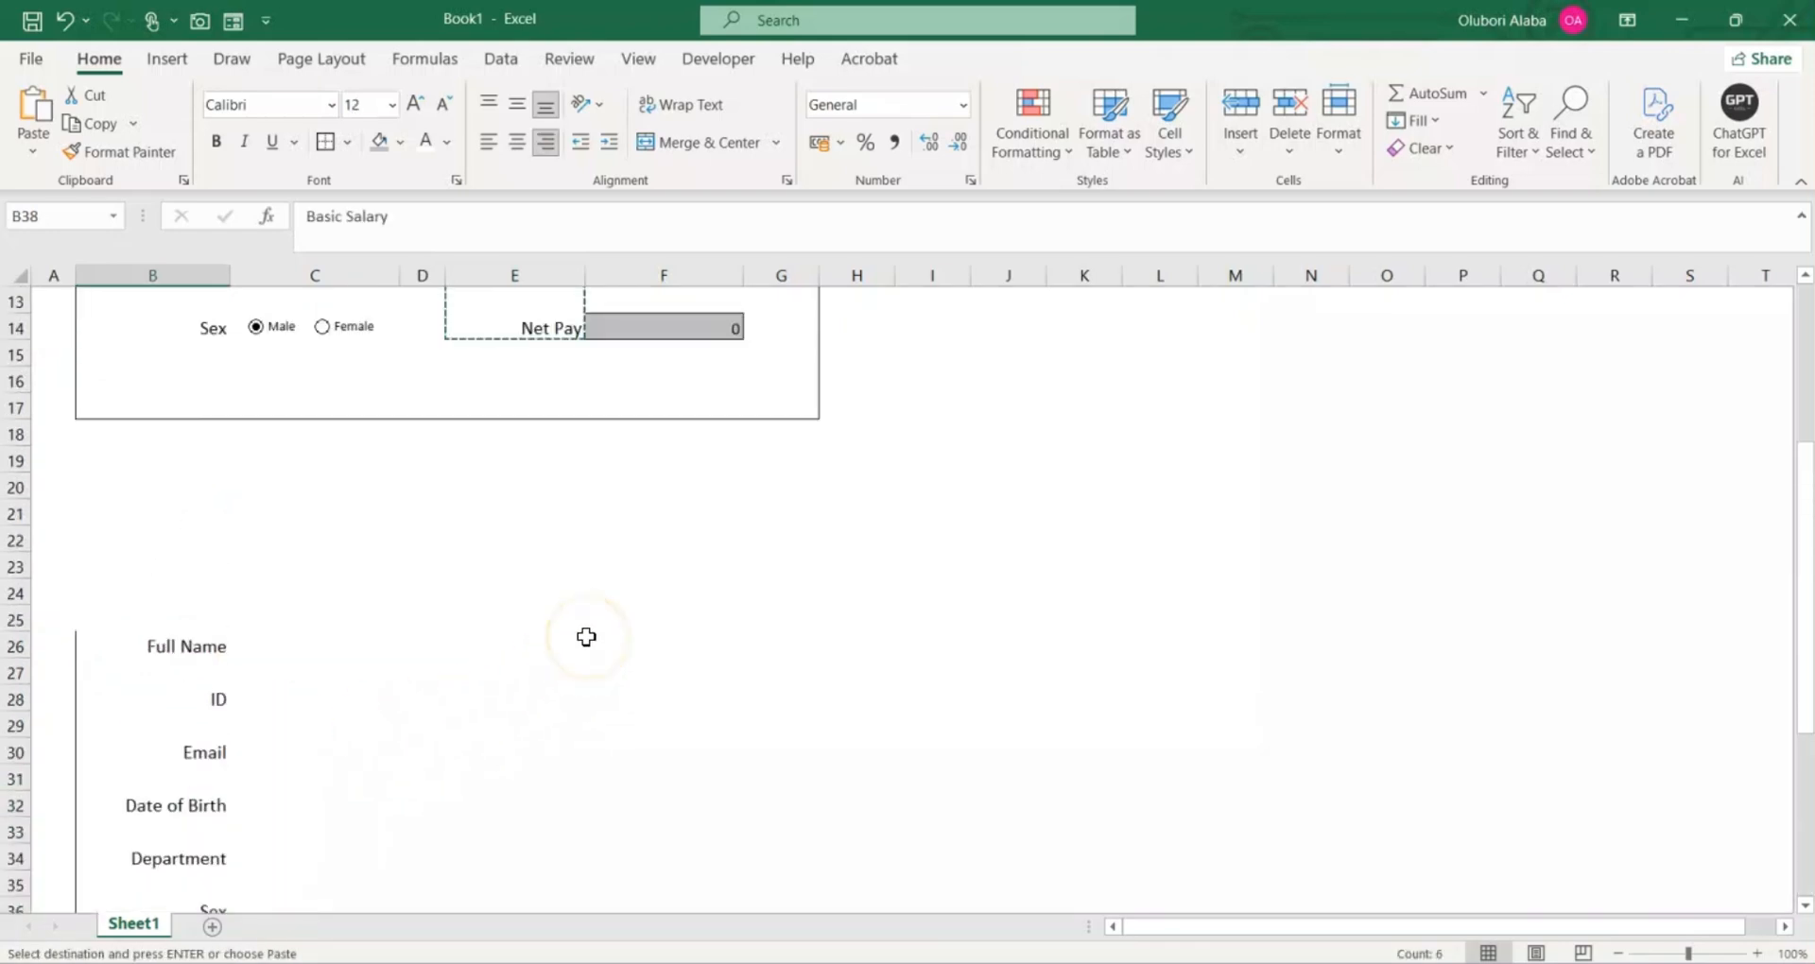
scroll(586, 636, down, 4)
click(451, 610)
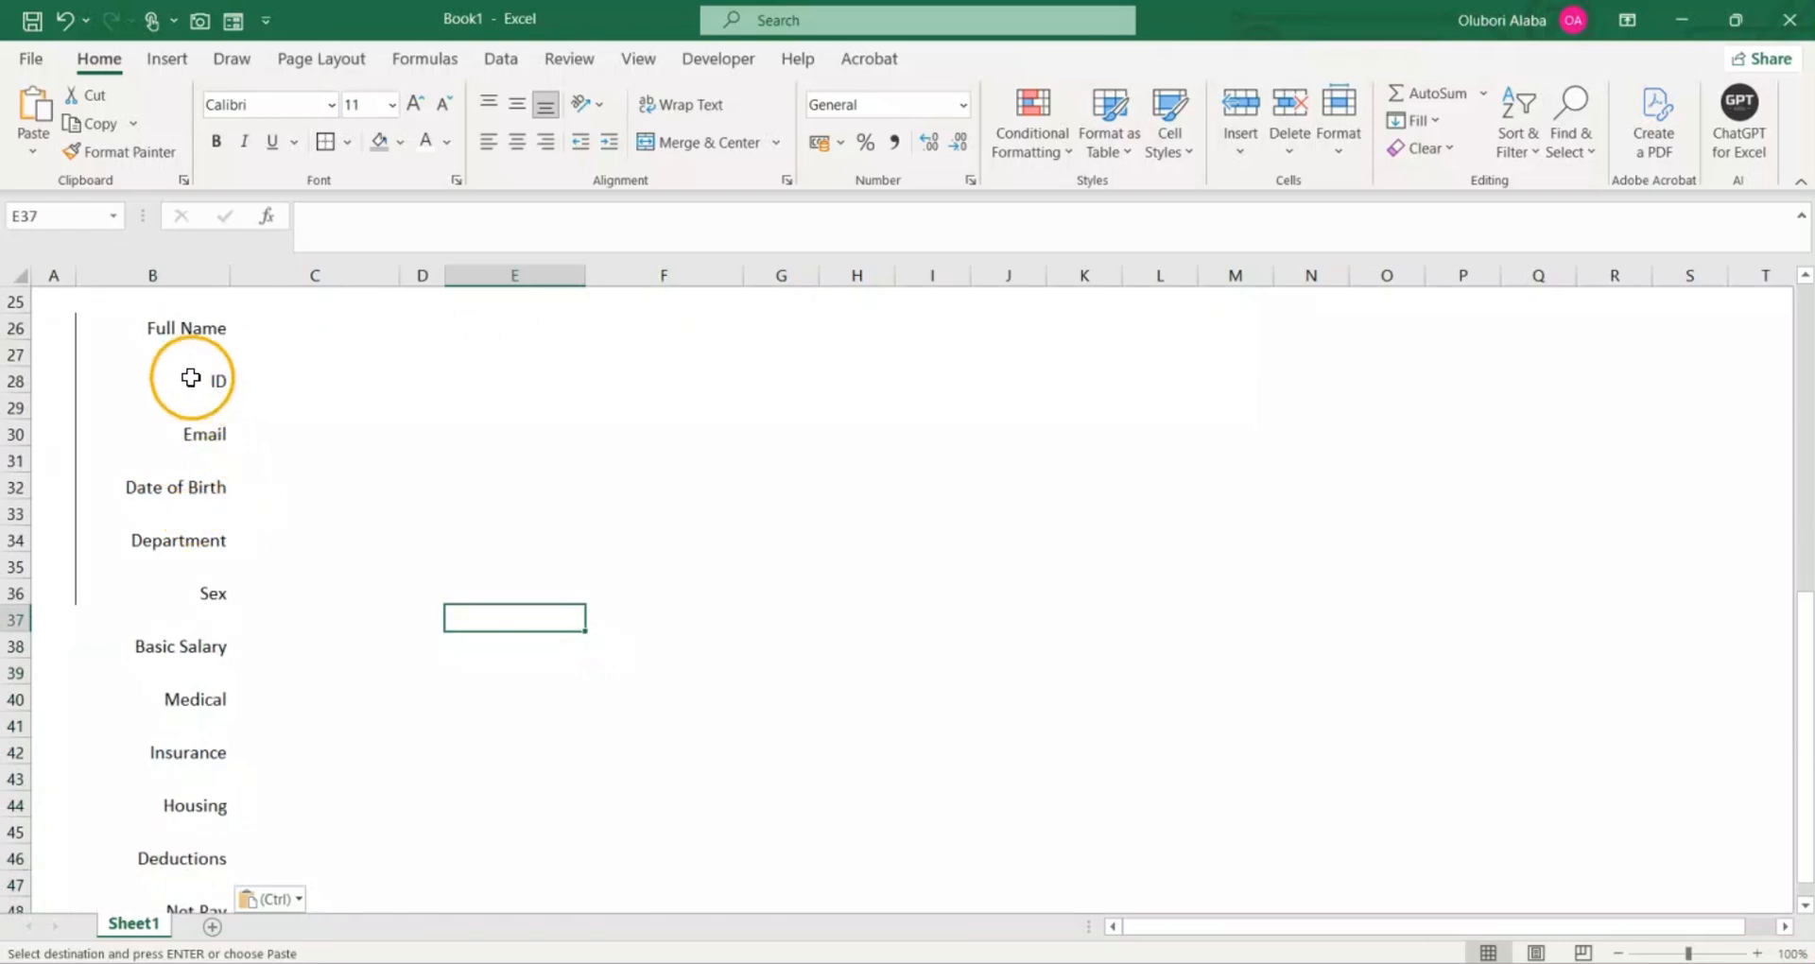
click(18, 351)
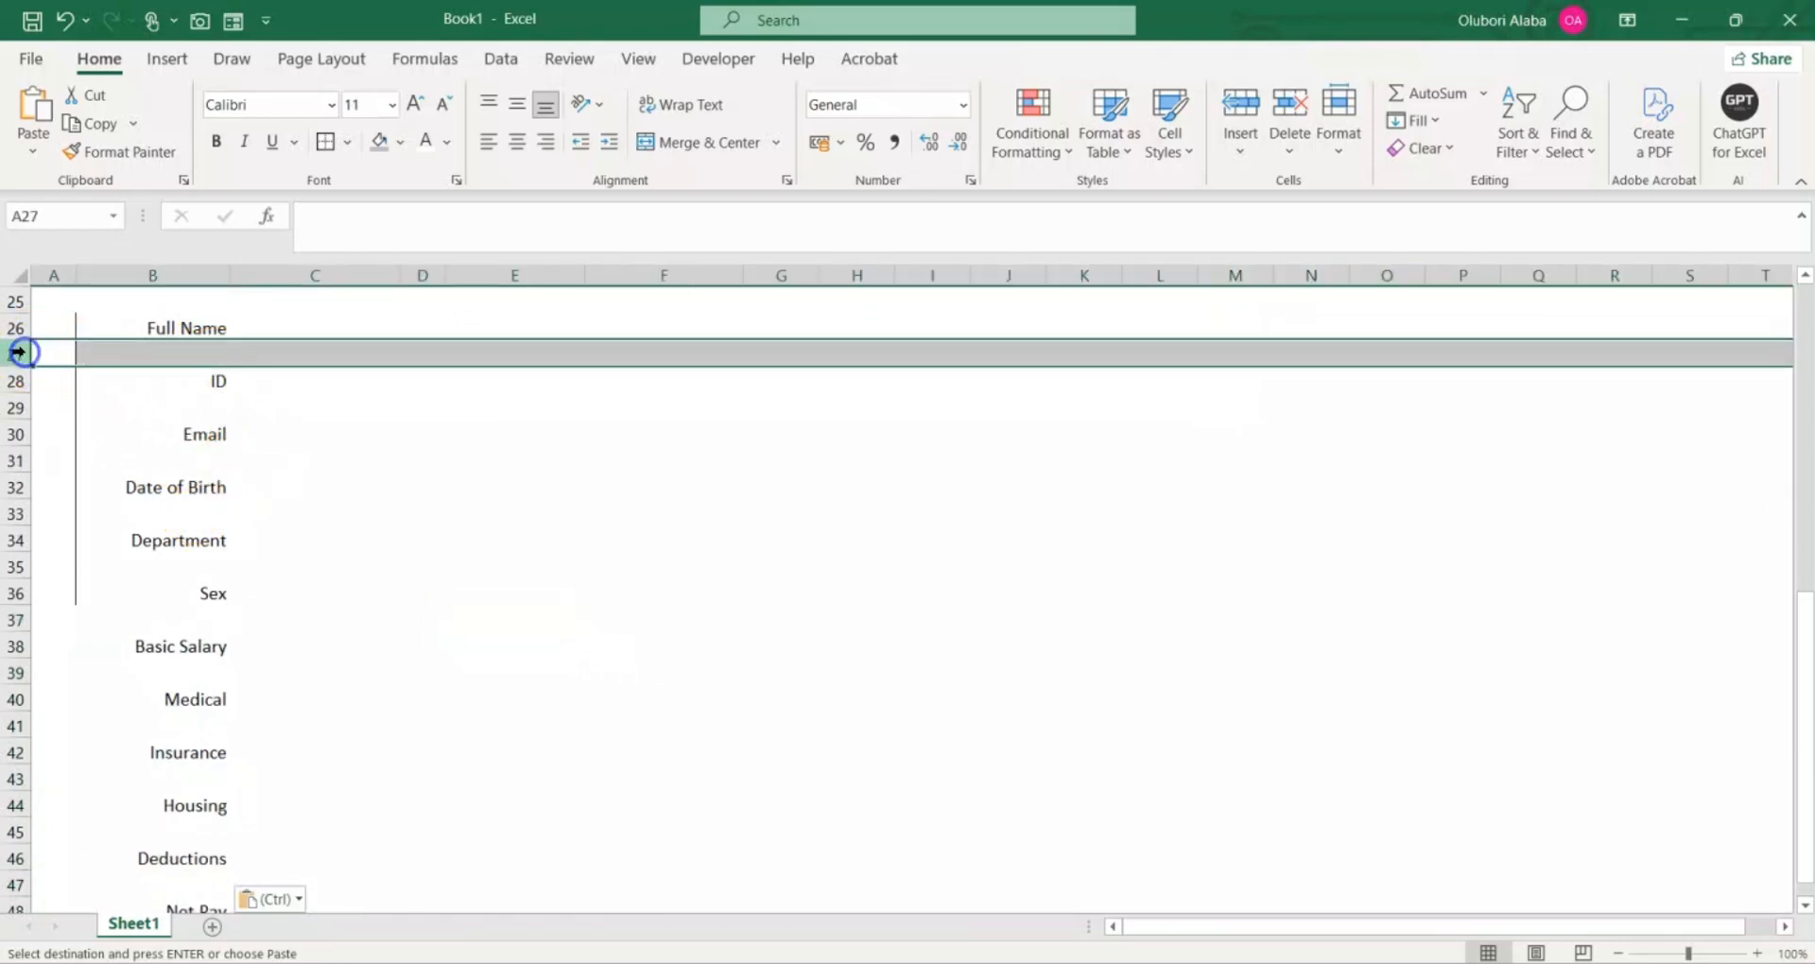
click(18, 408)
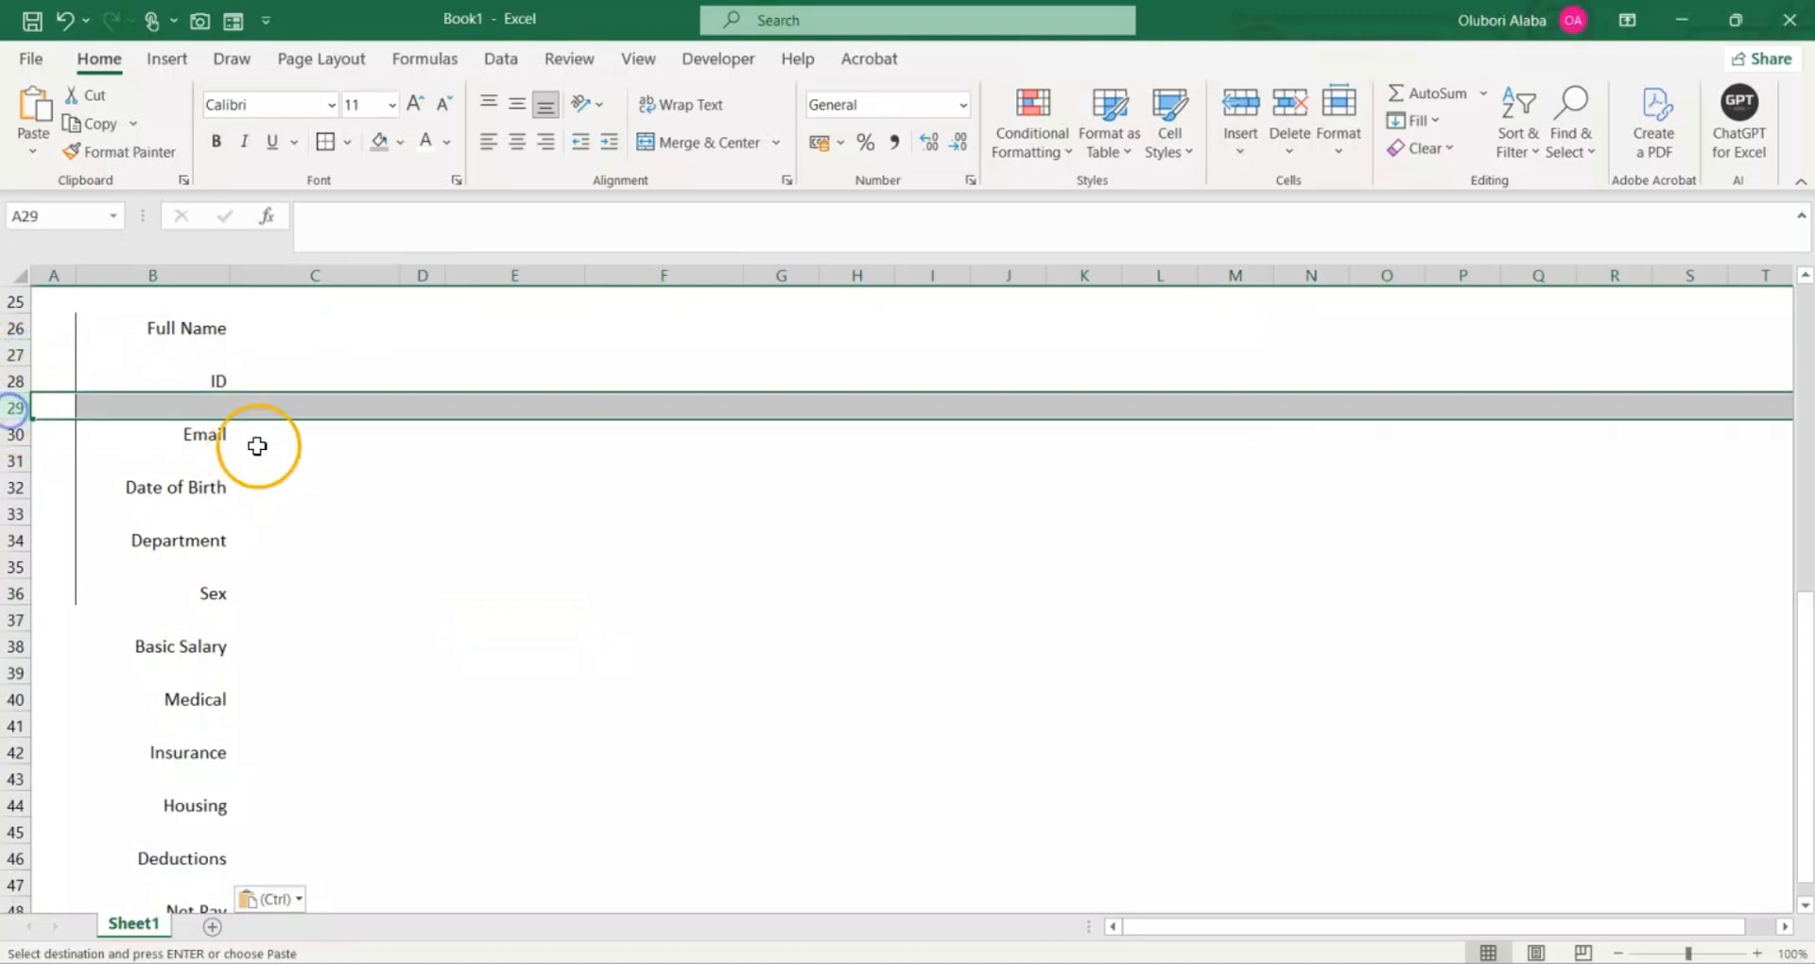
click(567, 557)
Step: Turn on a filter for the combined label list in B26:B48
click(175, 338)
drag(175, 337, 208, 700)
key(ctrl+v)
click(506, 58)
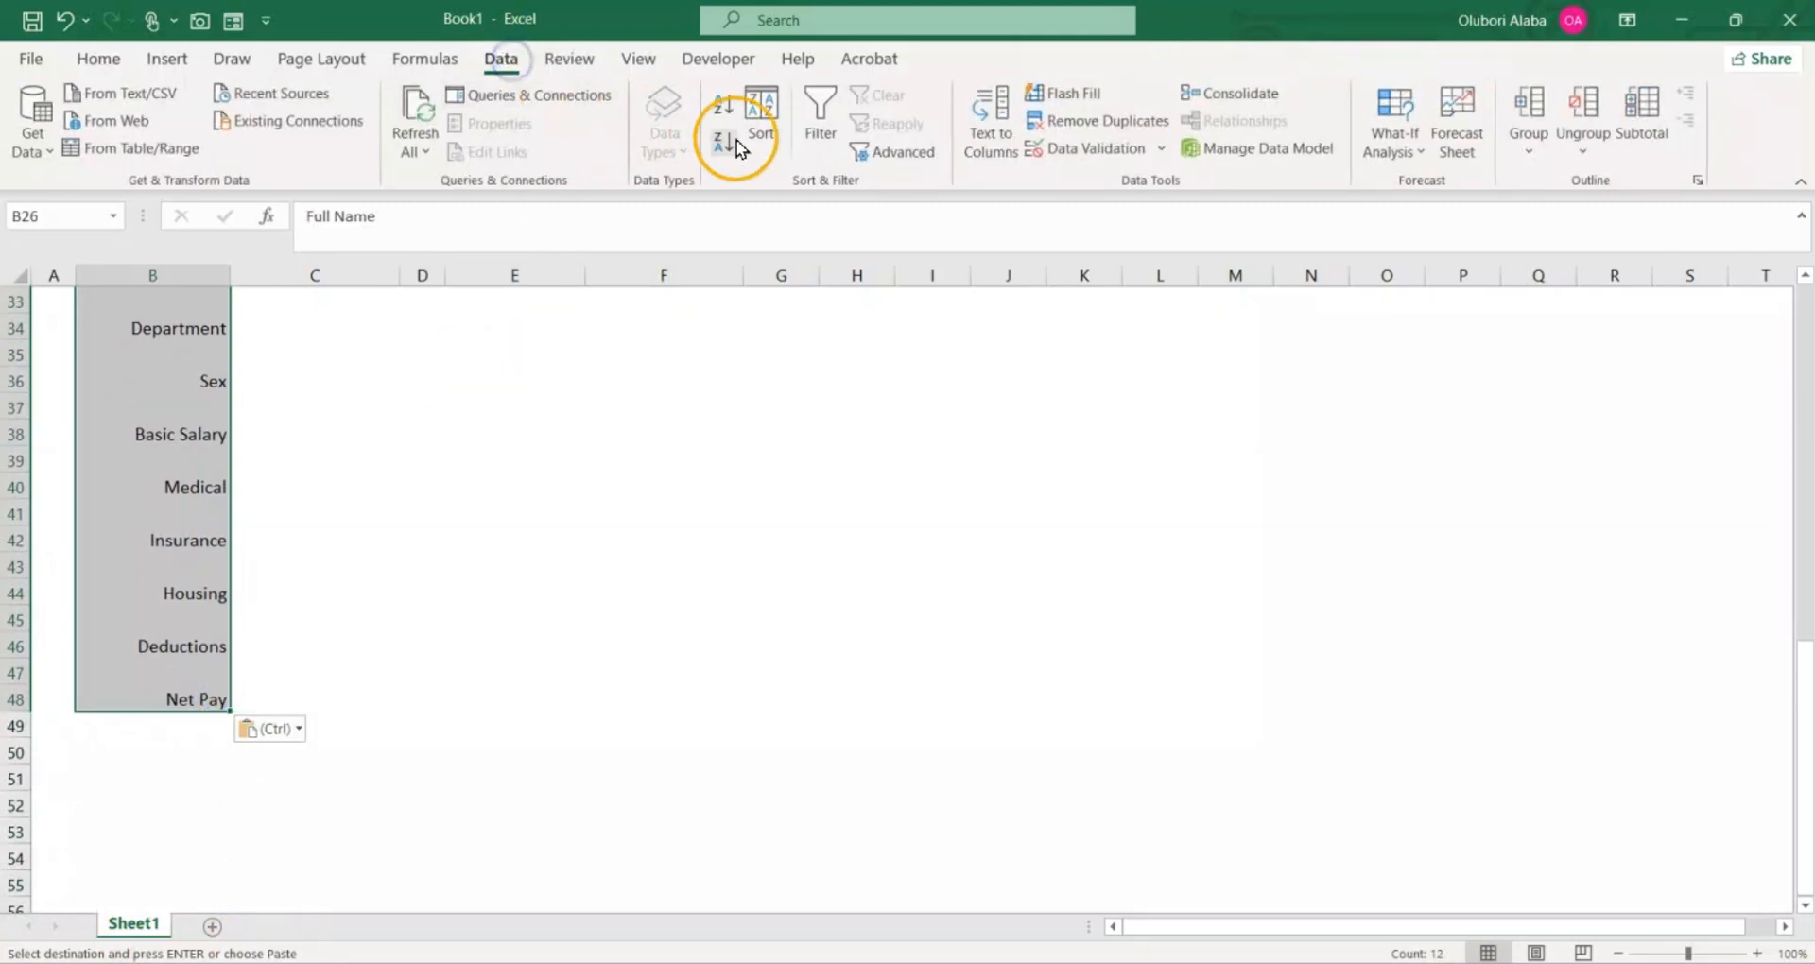
click(825, 131)
scroll(568, 495, up, 6)
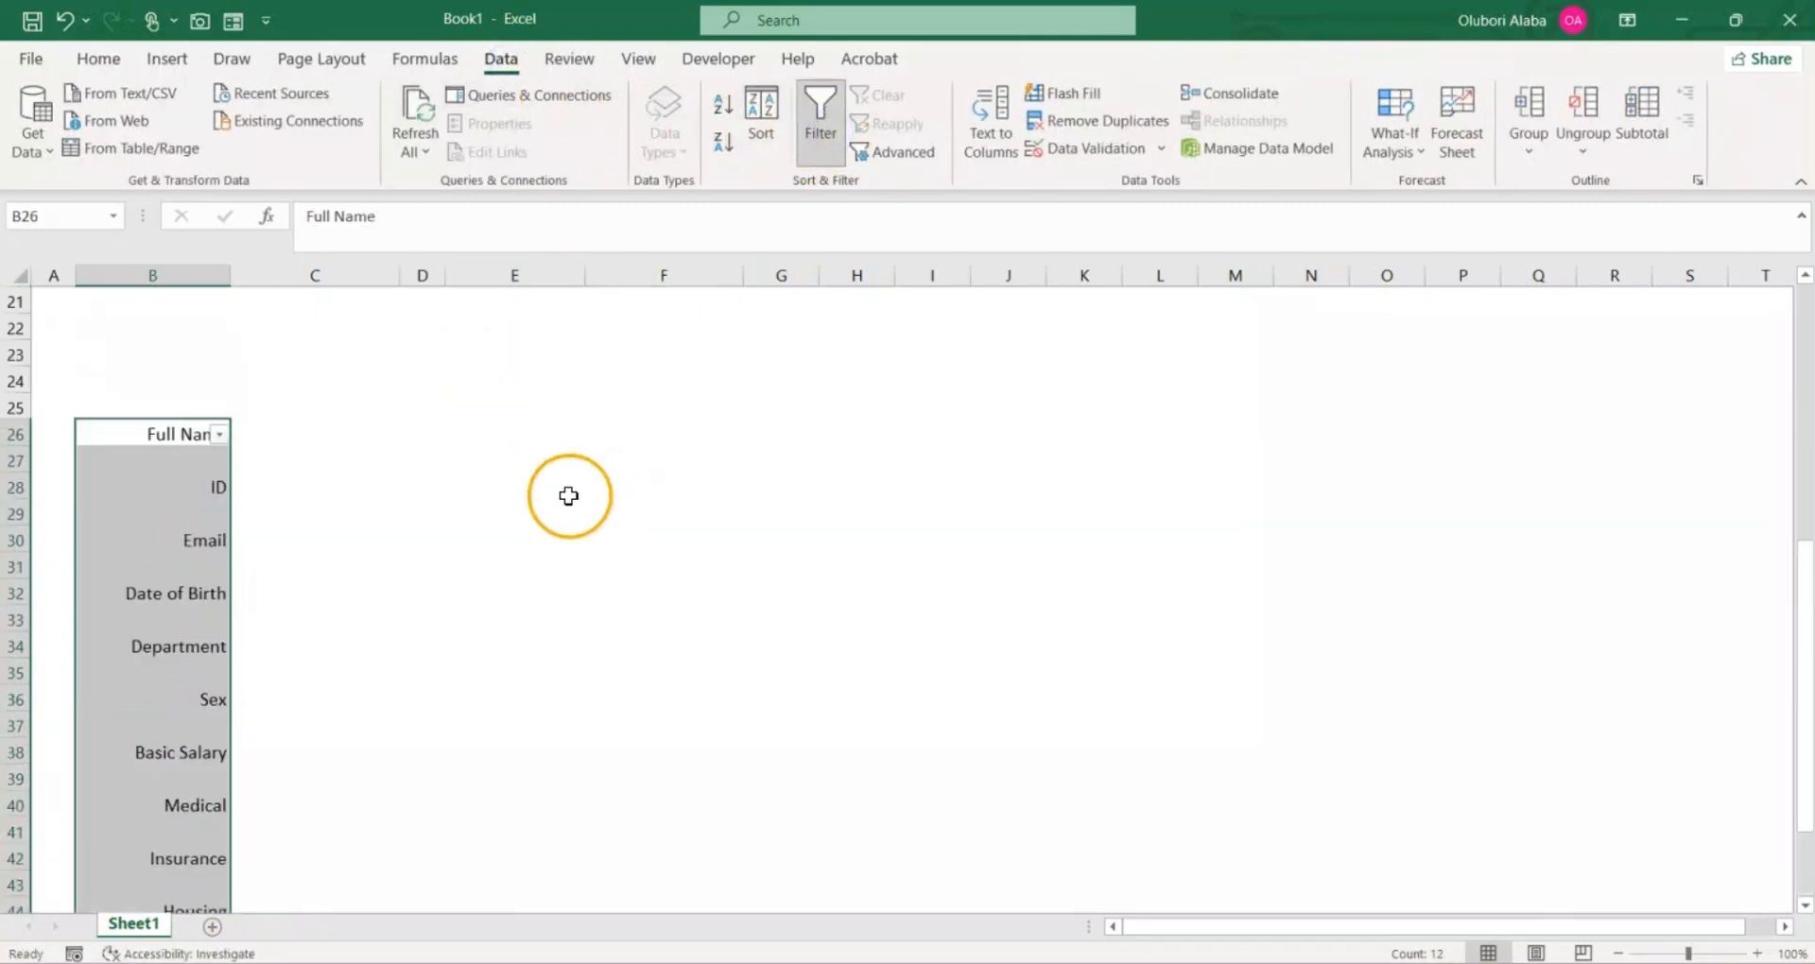
Step: Filter the Full Name column list in B26 to show only the (Blanks) entries
click(352, 591)
click(186, 590)
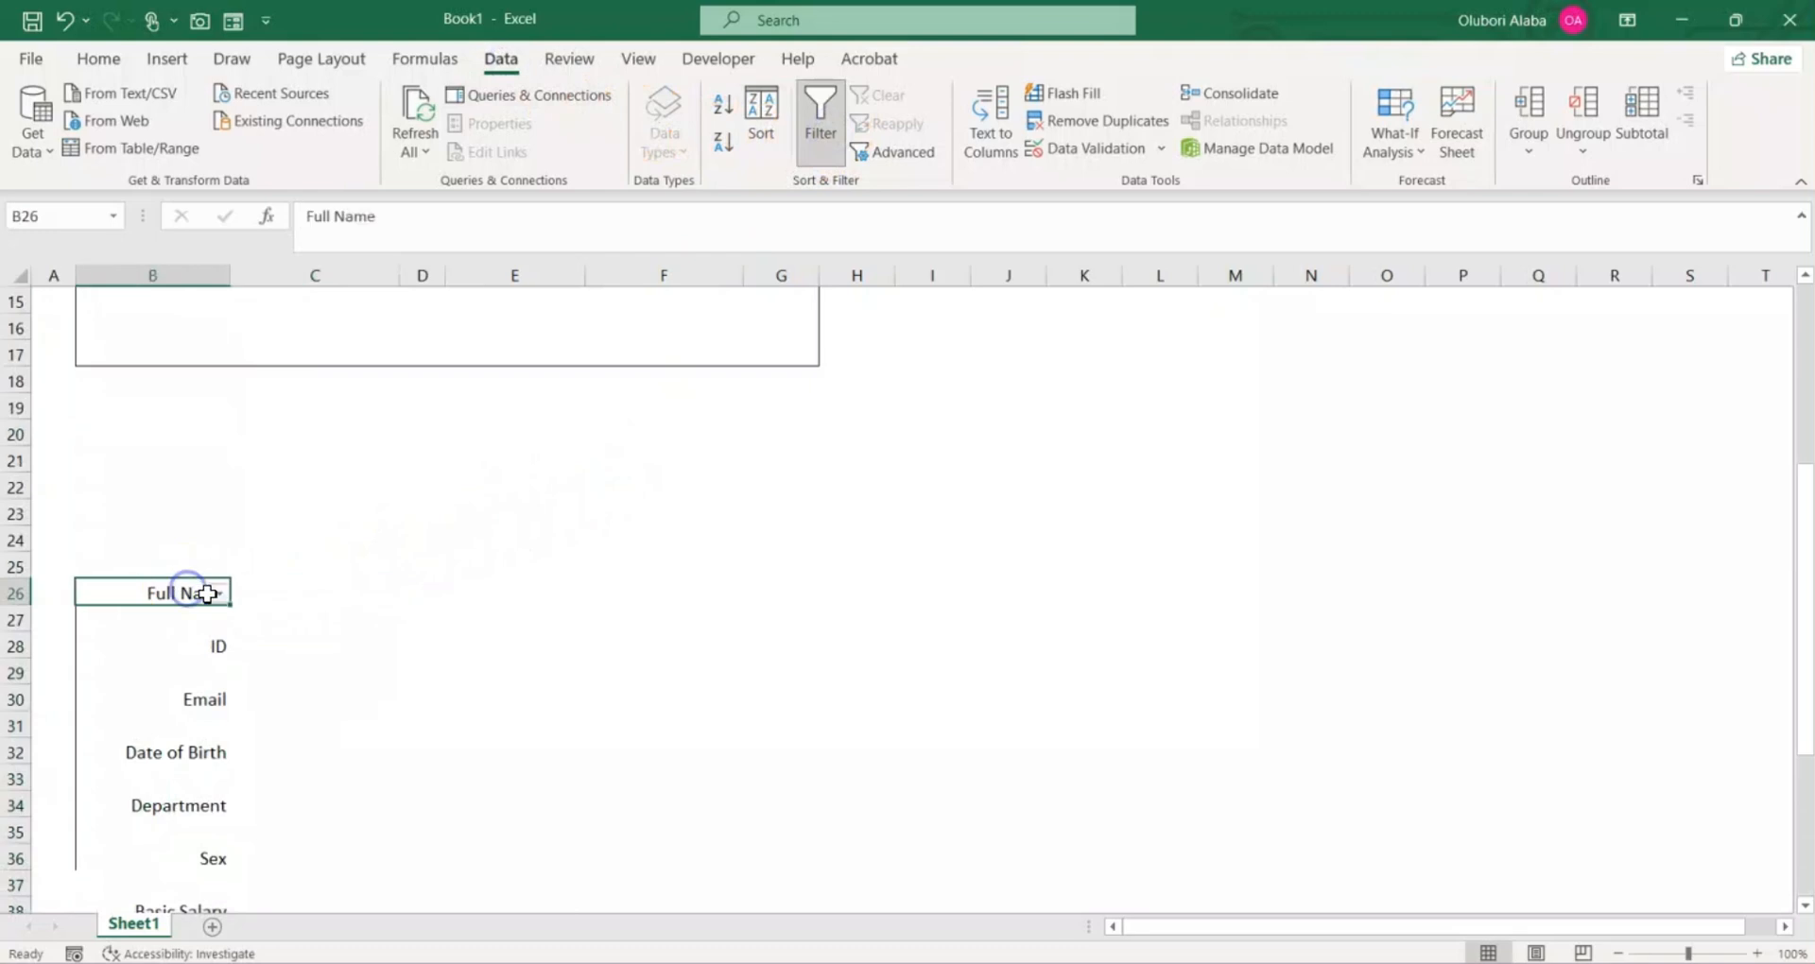
click(218, 594)
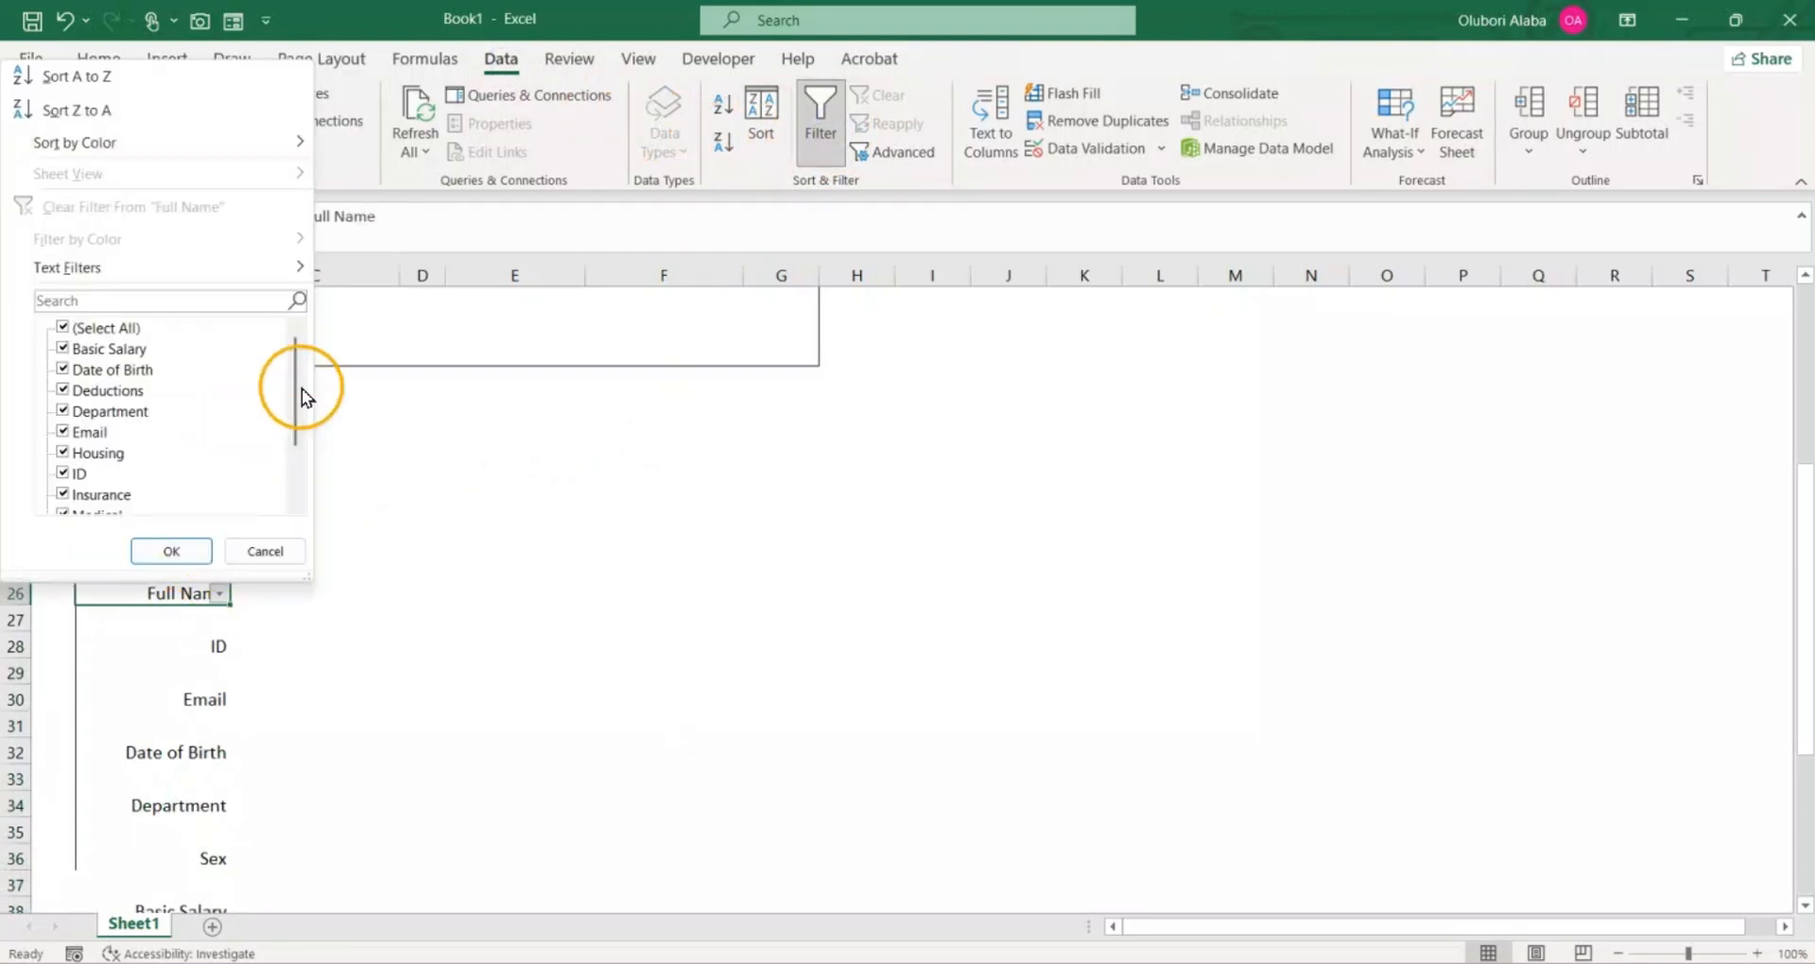
drag(297, 376, 306, 325)
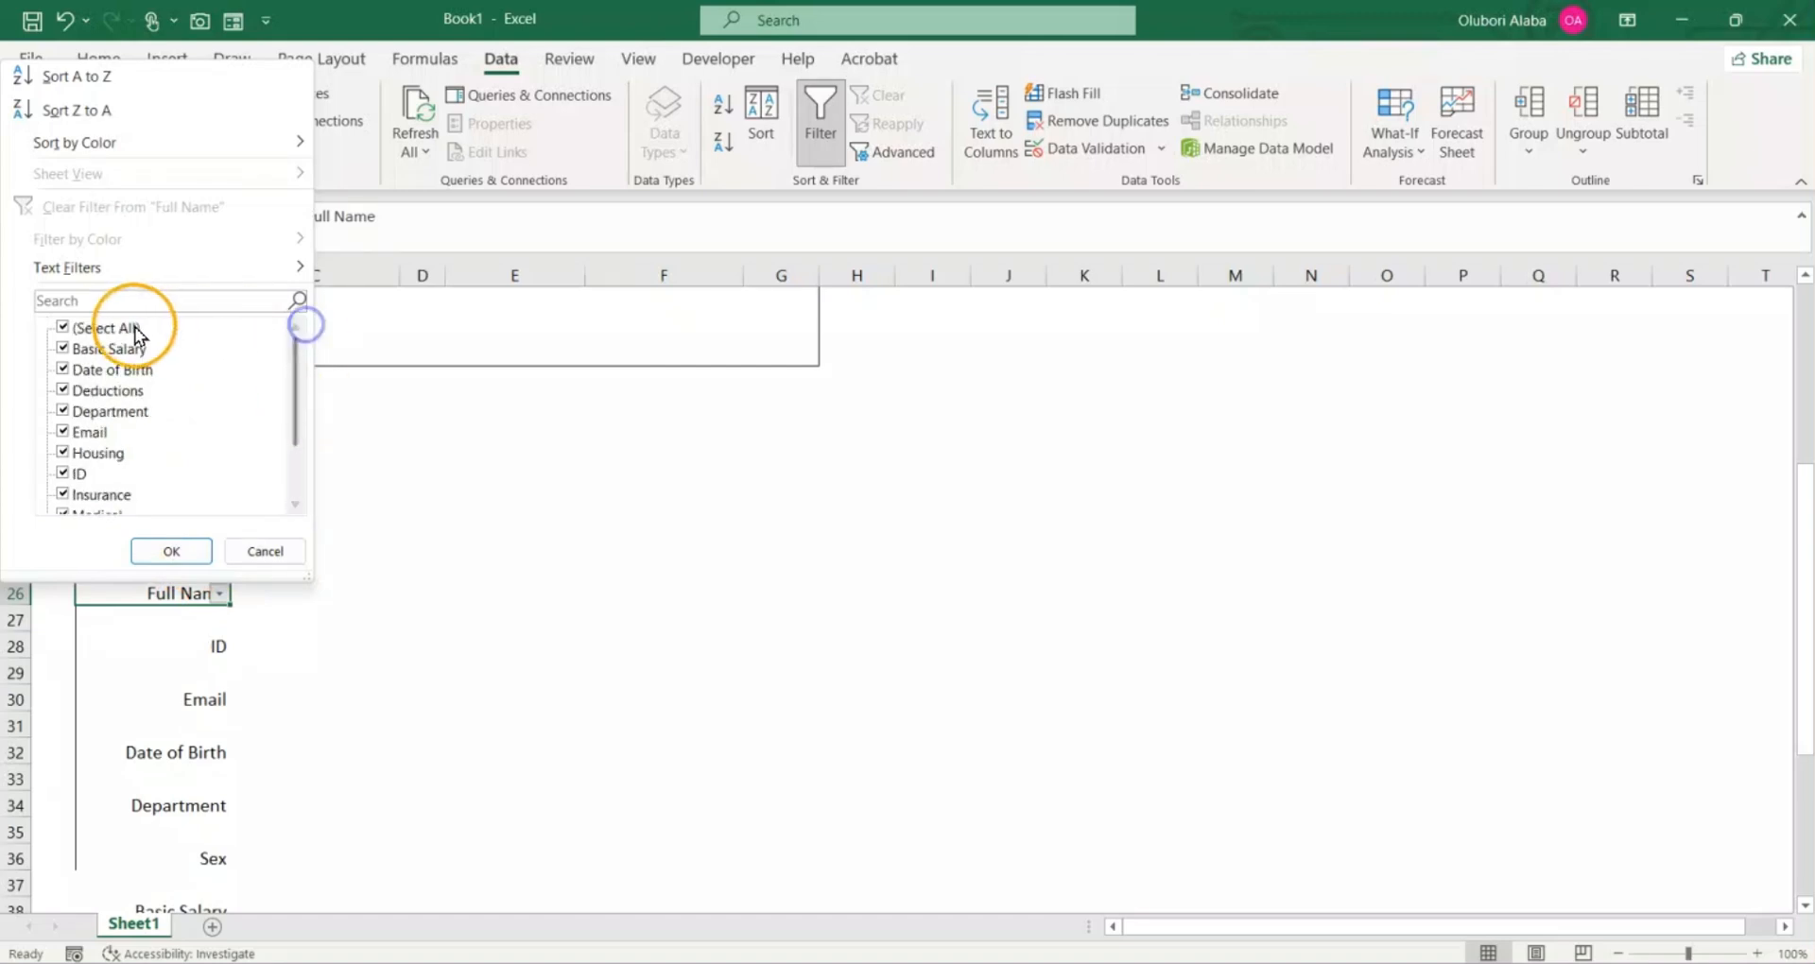
click(63, 328)
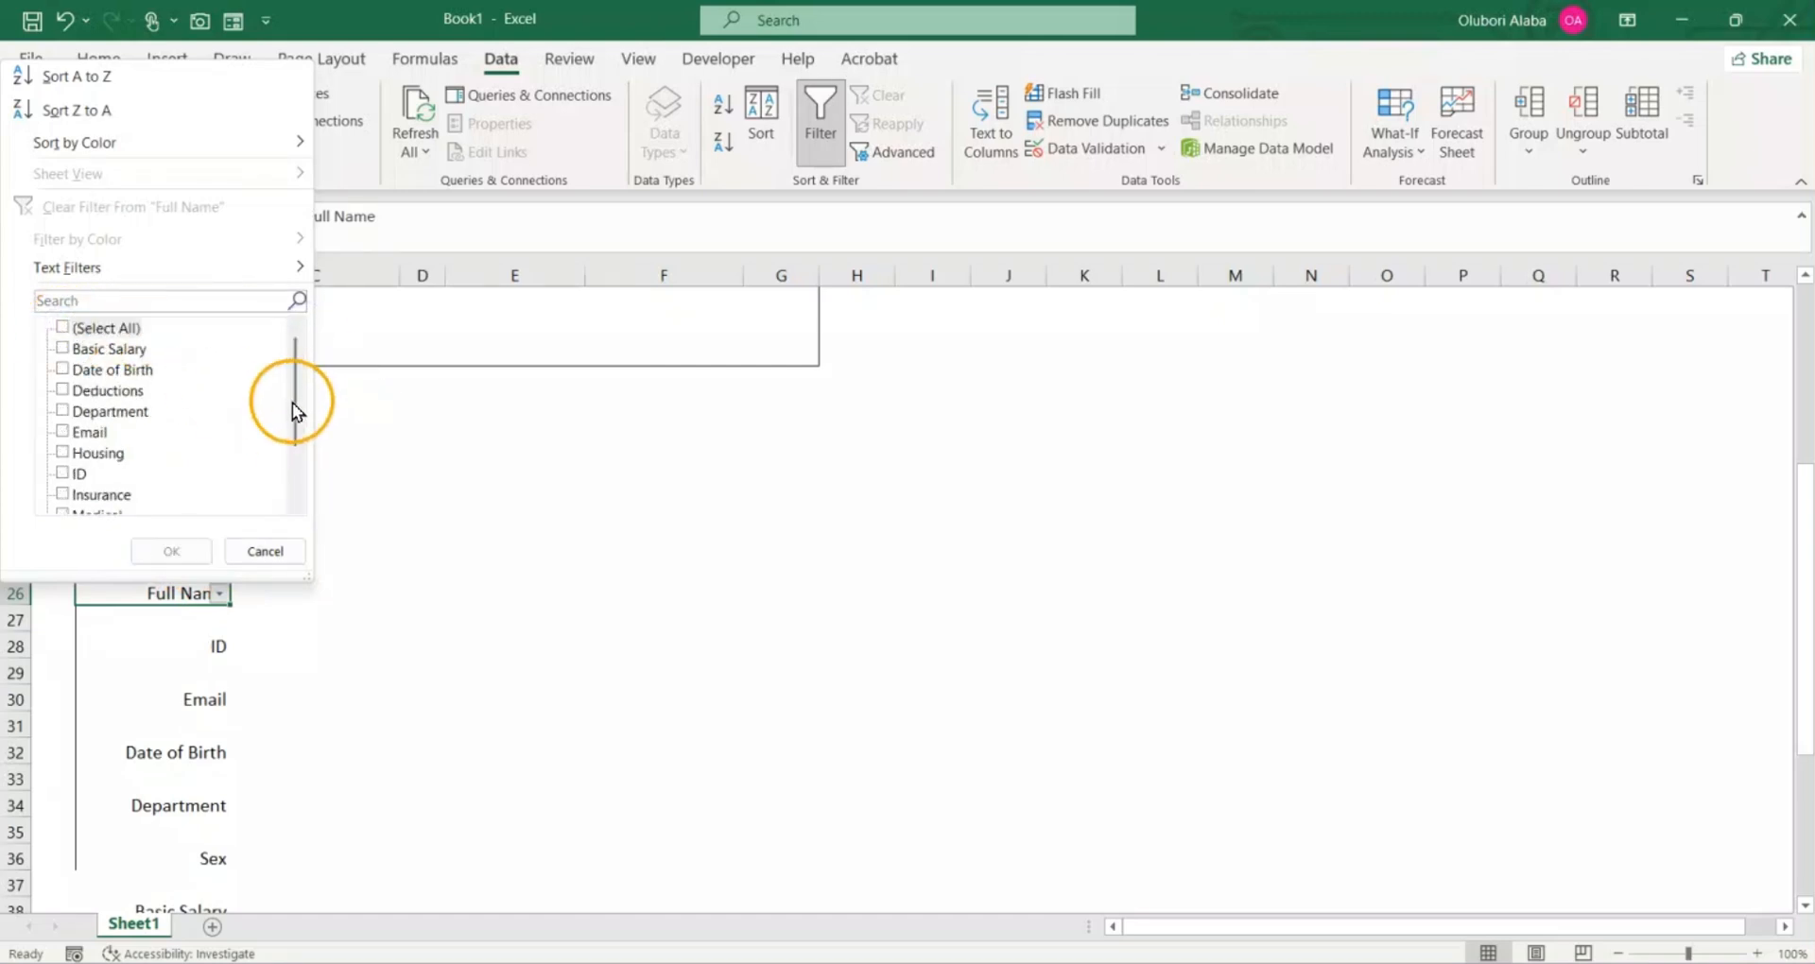
drag(292, 403, 293, 492)
click(58, 497)
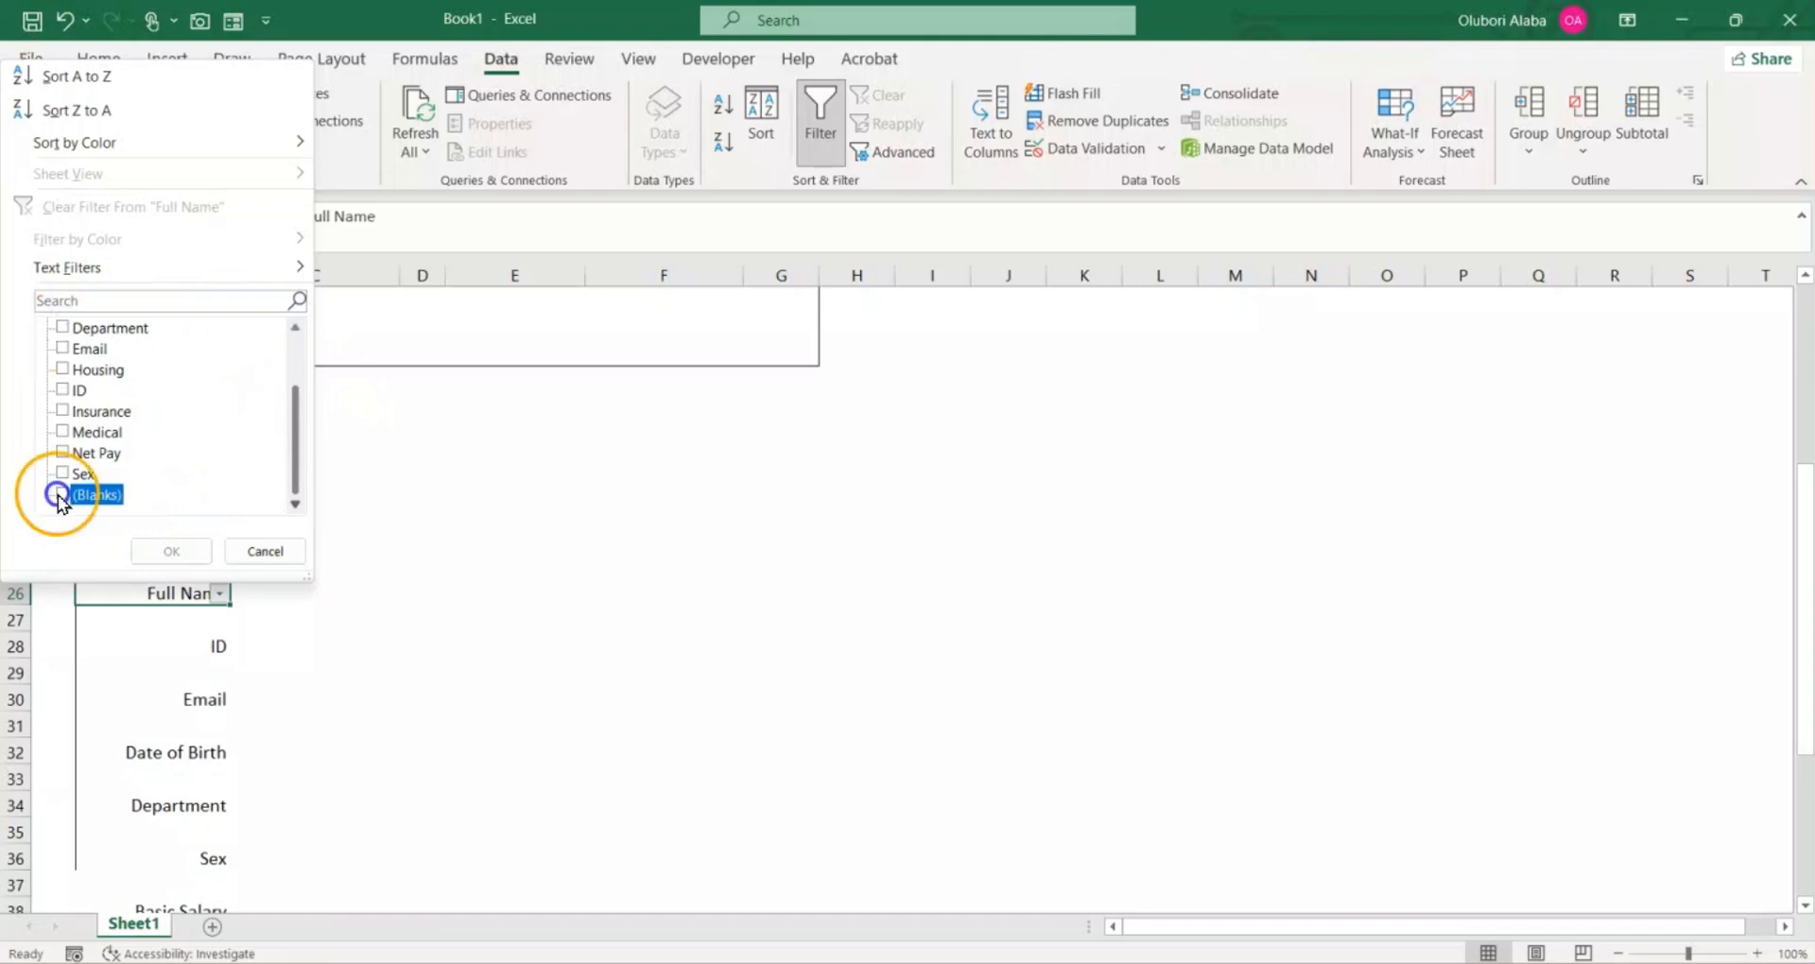
click(160, 551)
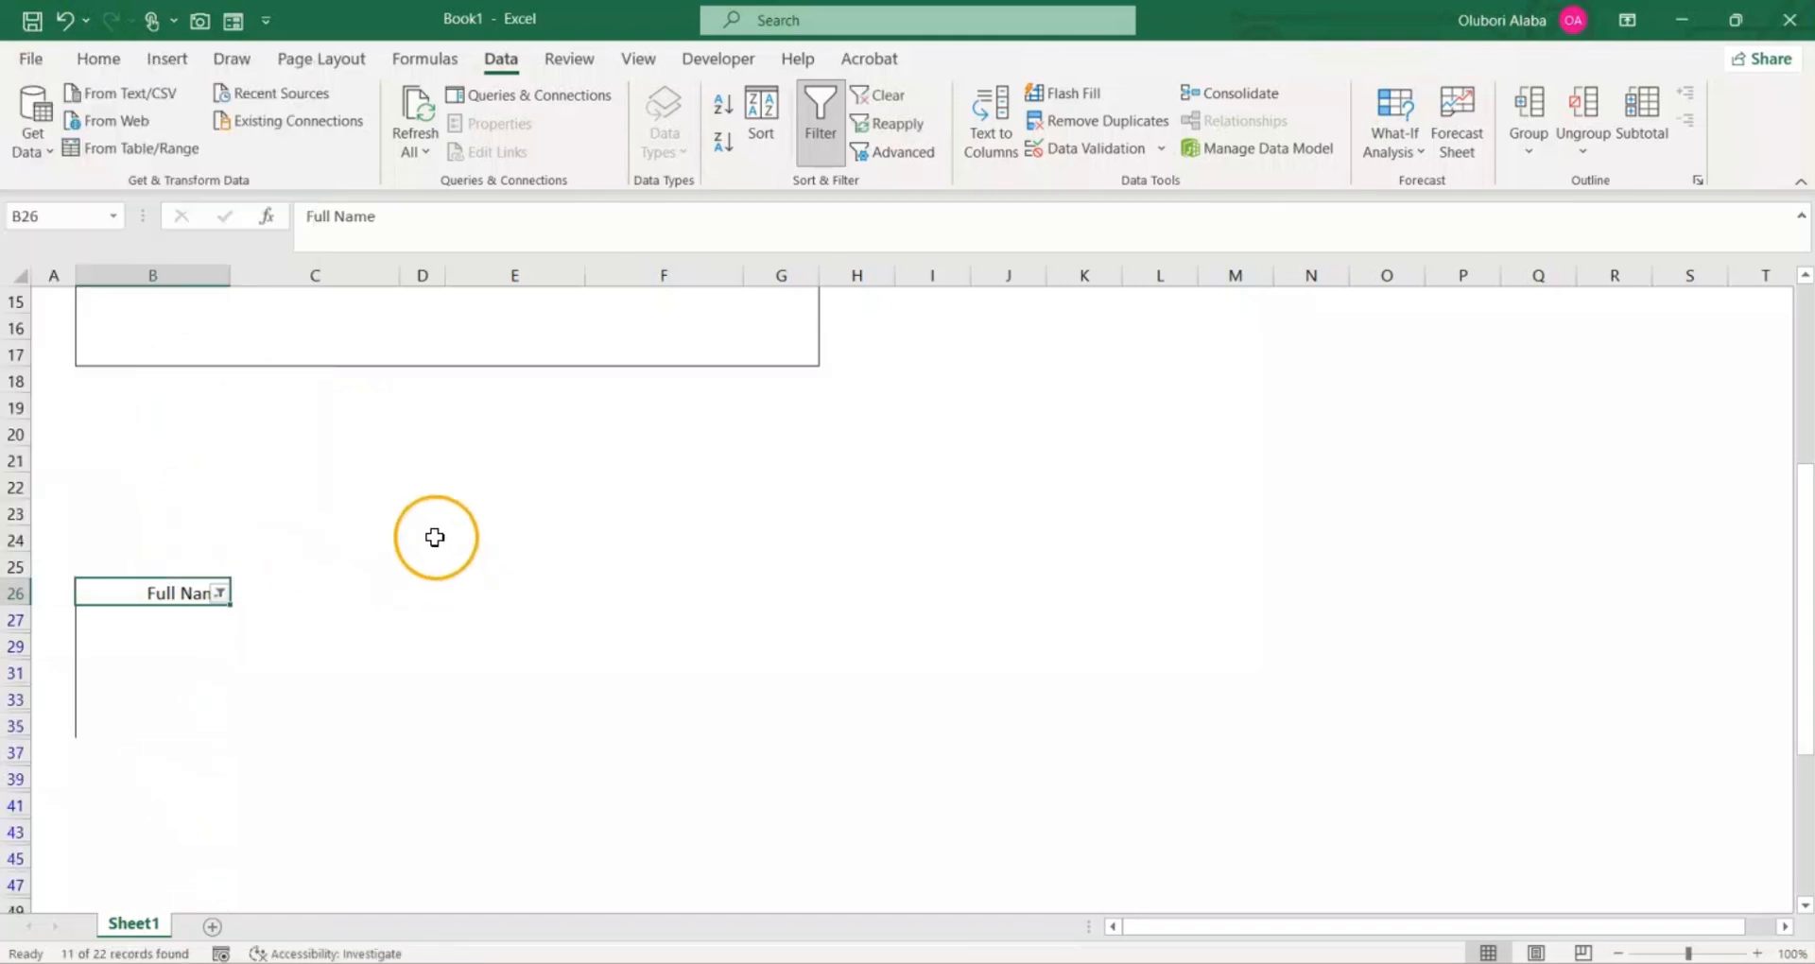
Step: Delete the filtered blank rows 27 through 47 between the copied labels
scroll(434, 537, down, 3)
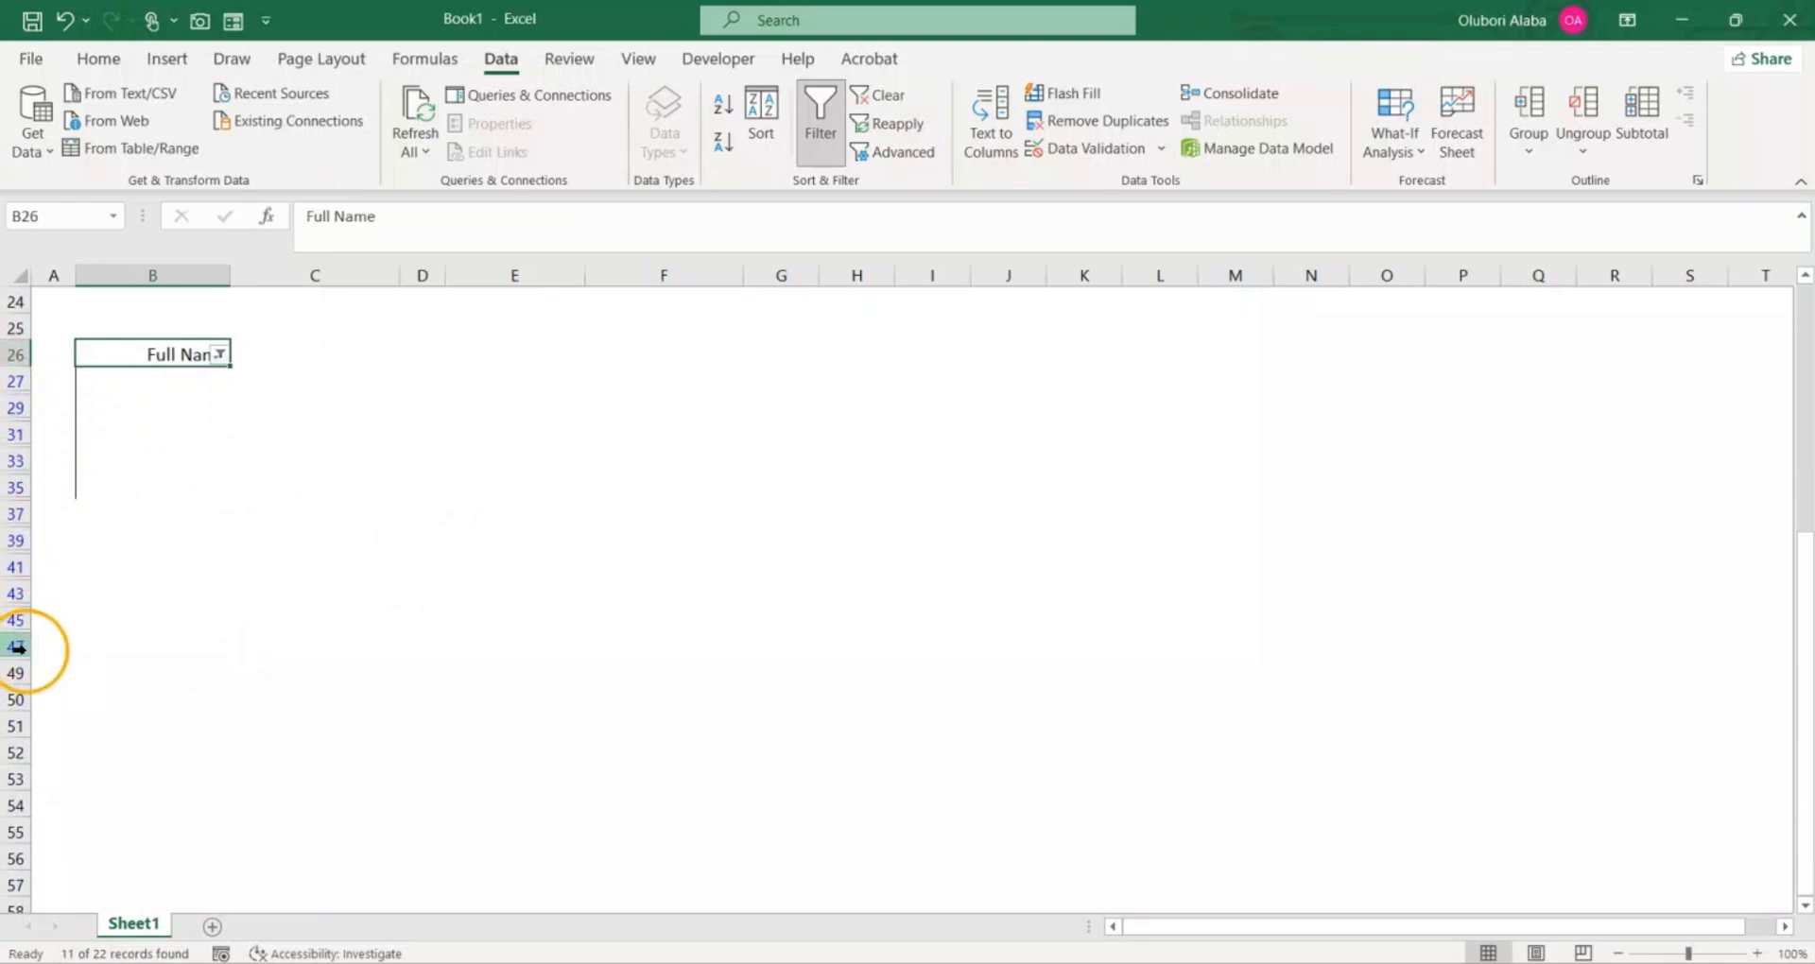
drag(16, 381, 9, 638)
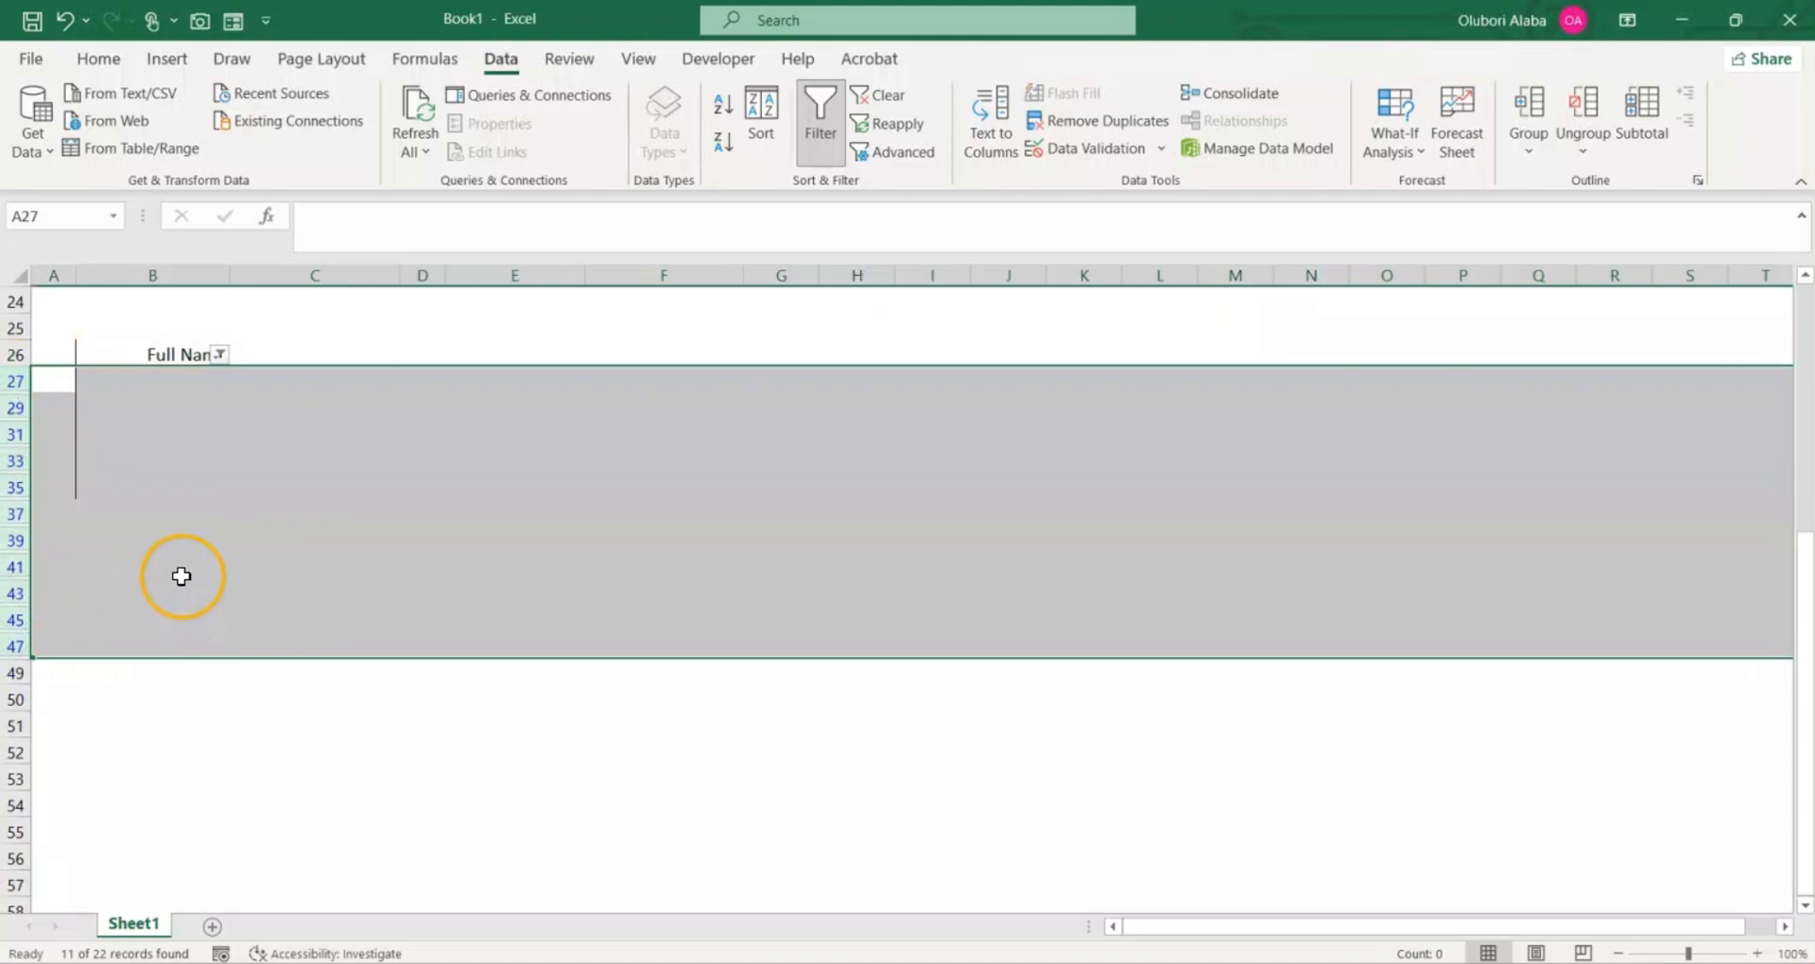
right_click(183, 577)
click(264, 385)
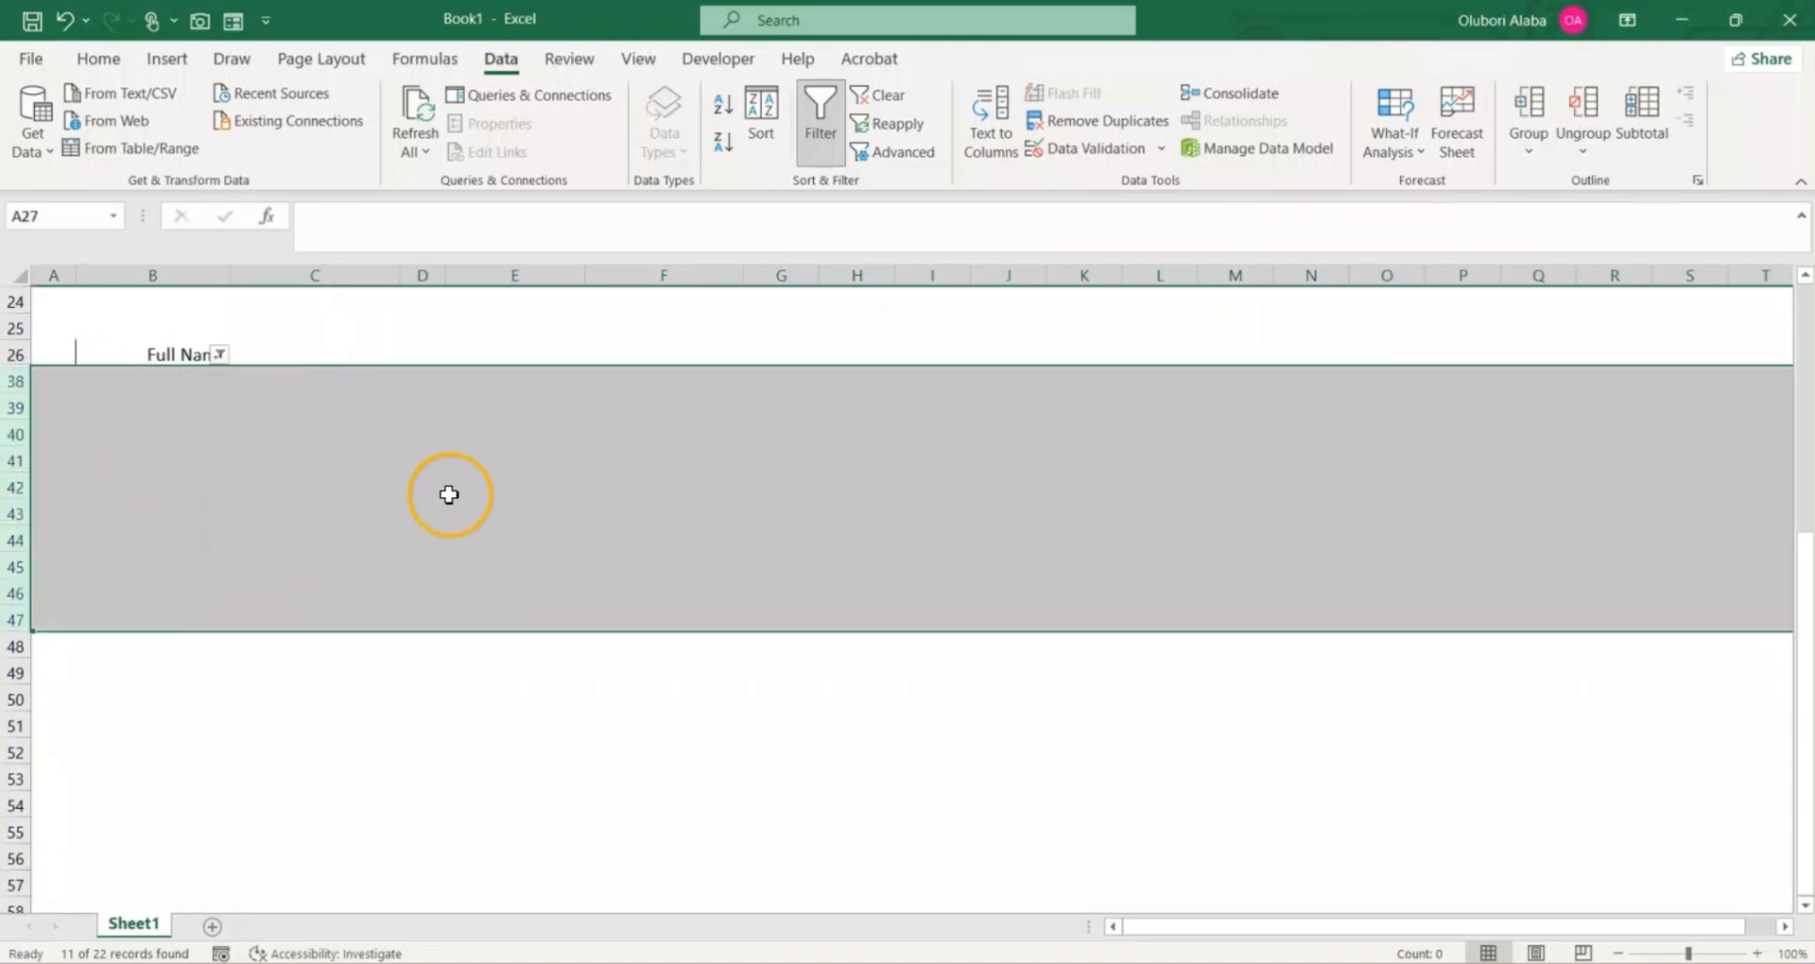
click(357, 532)
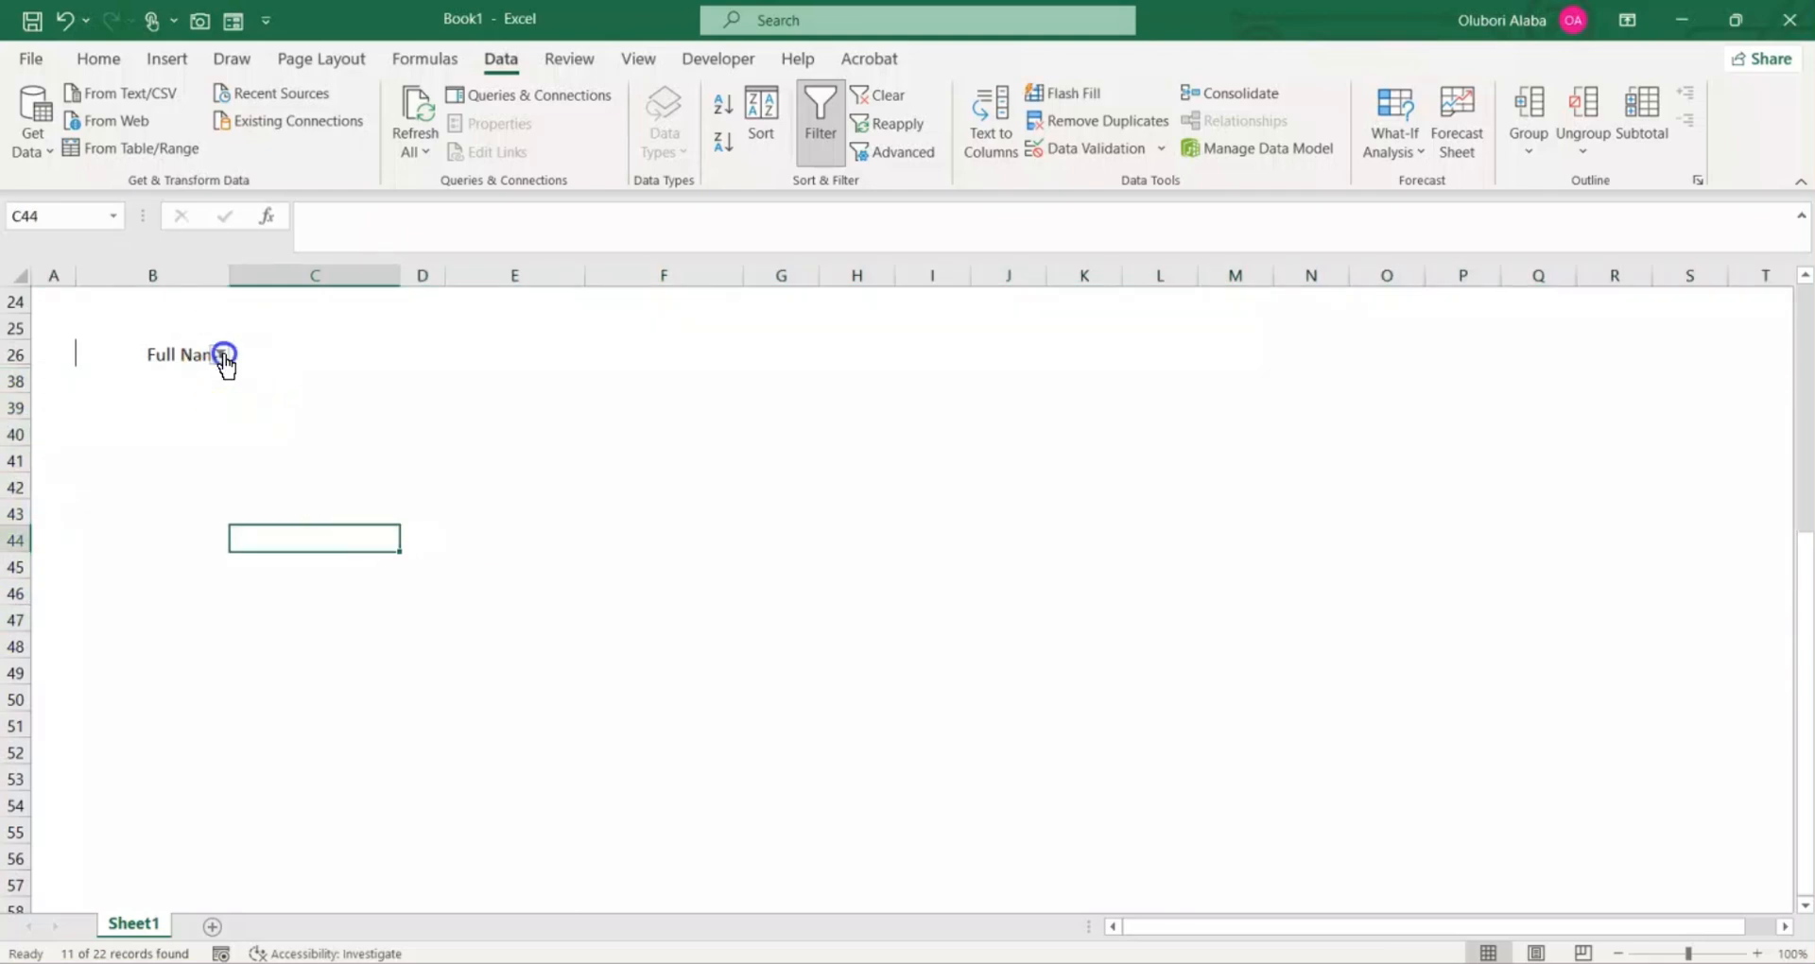
Step: Show all the entries of the filtered label list again and turn off the filter on B26:B37
click(221, 354)
click(85, 511)
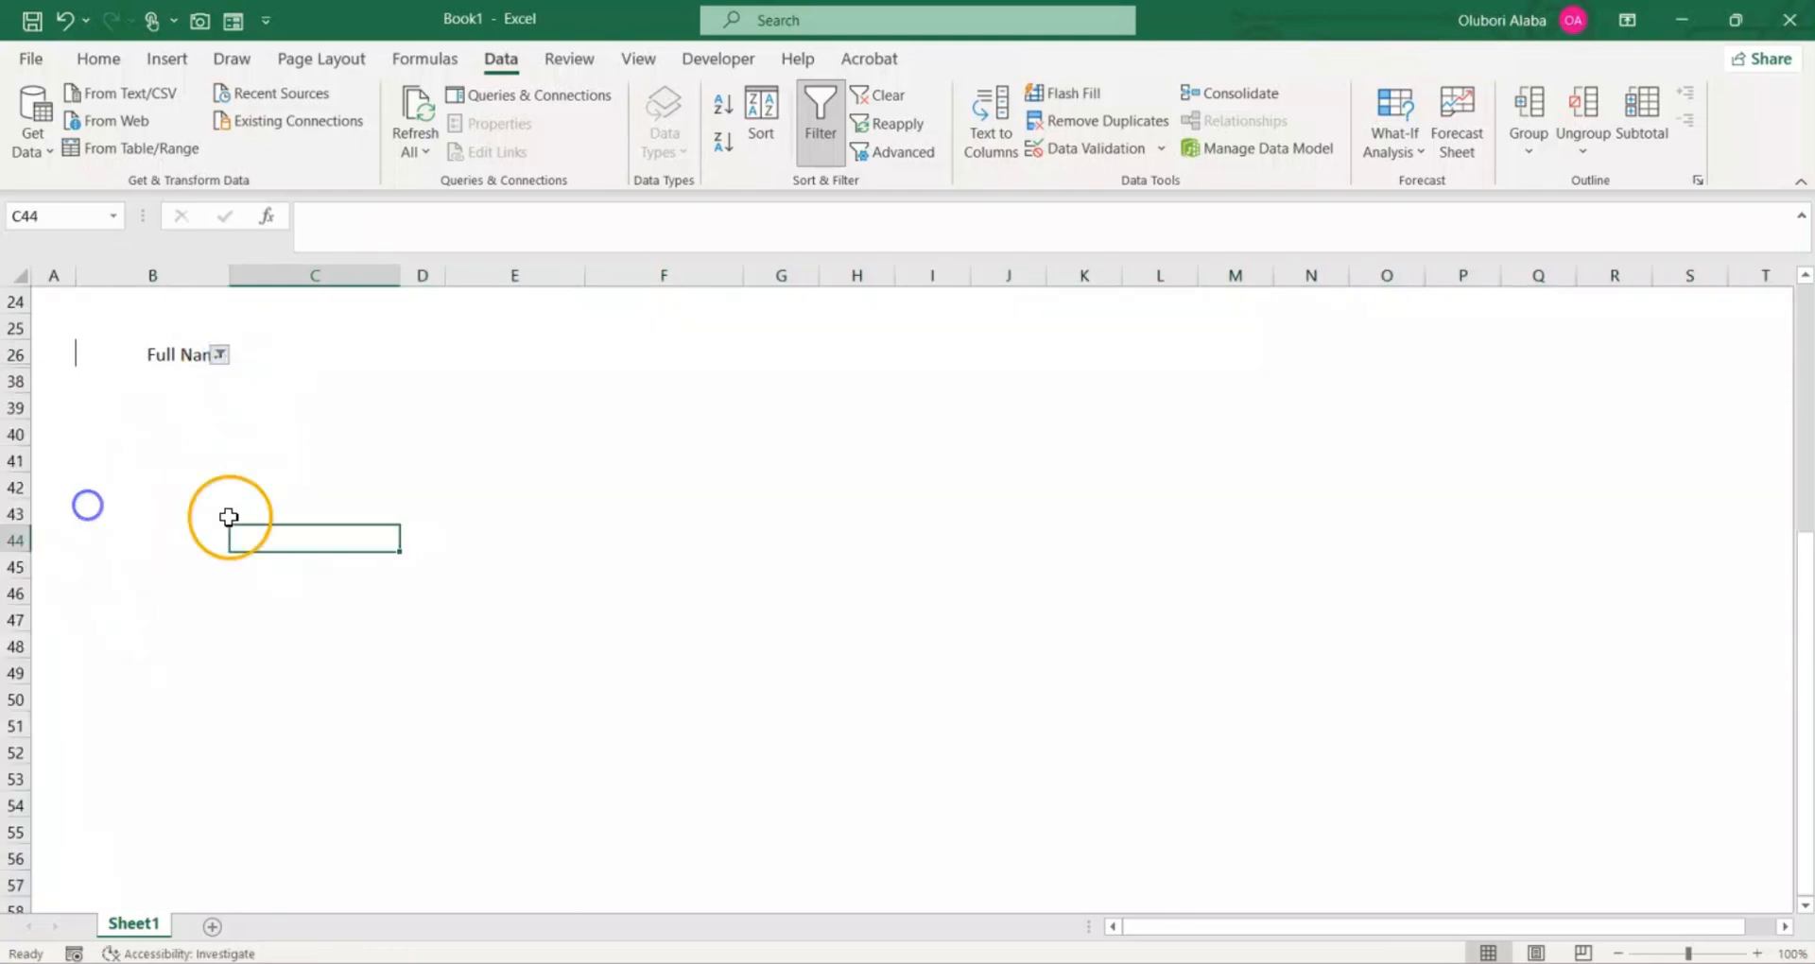
click(181, 357)
drag(181, 358, 189, 638)
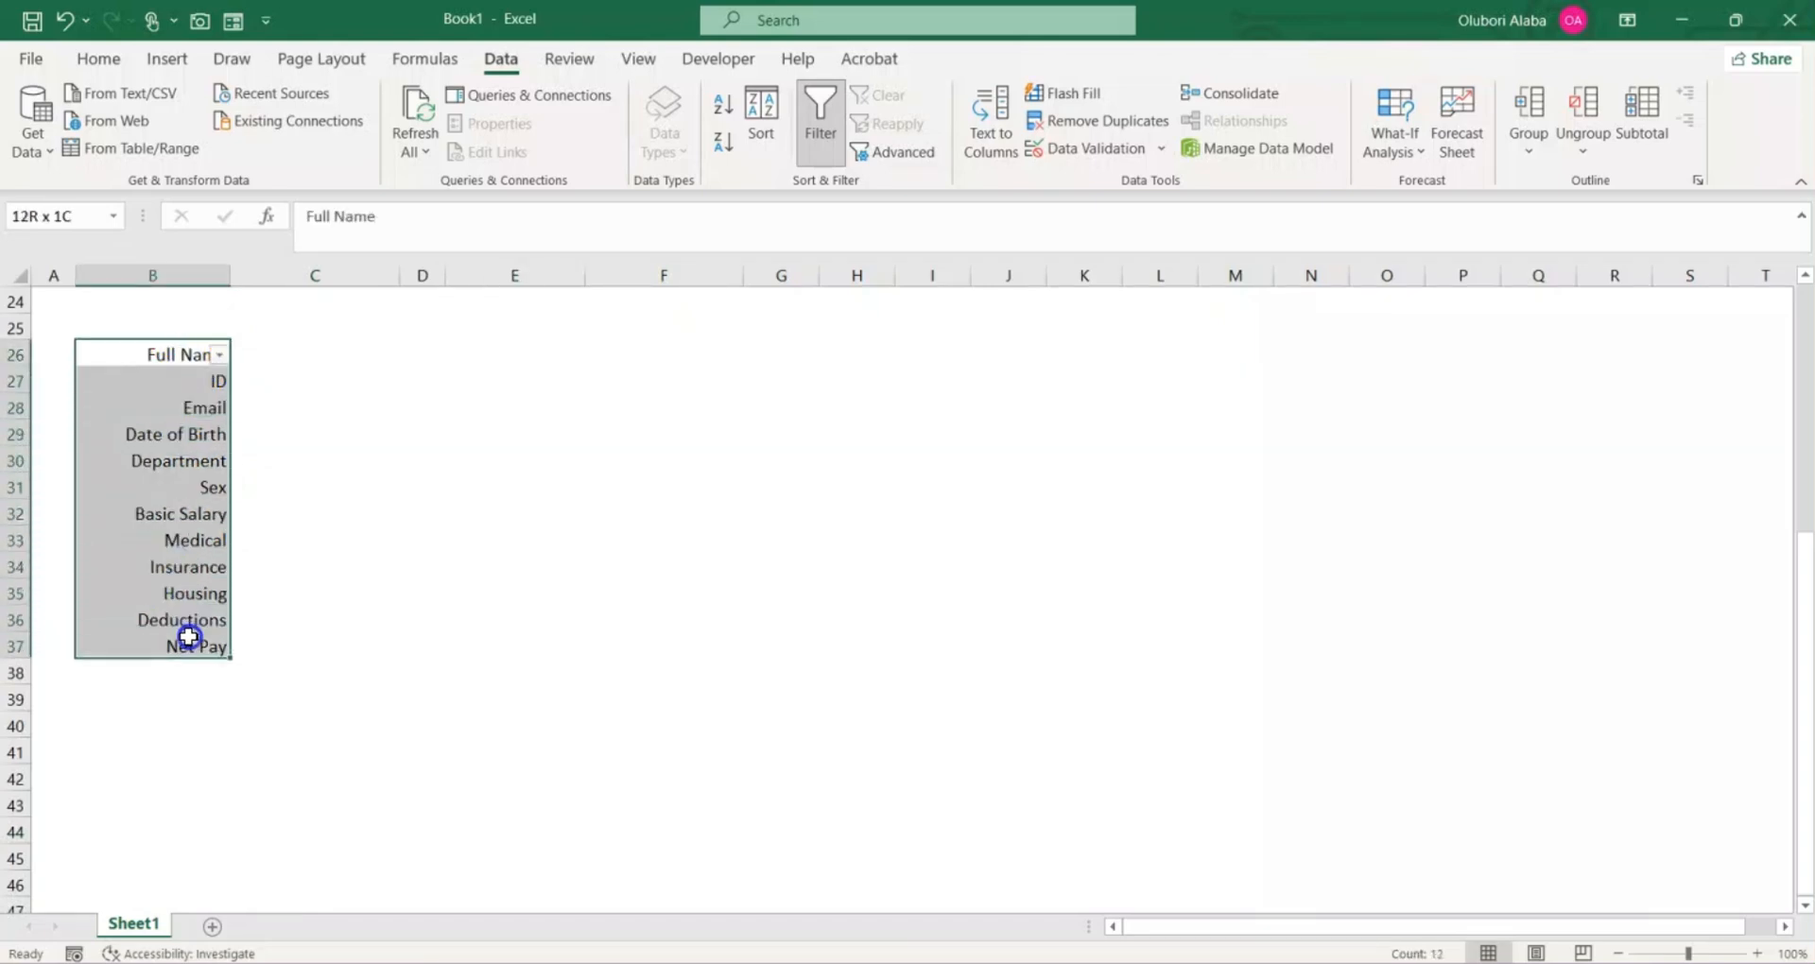
click(813, 133)
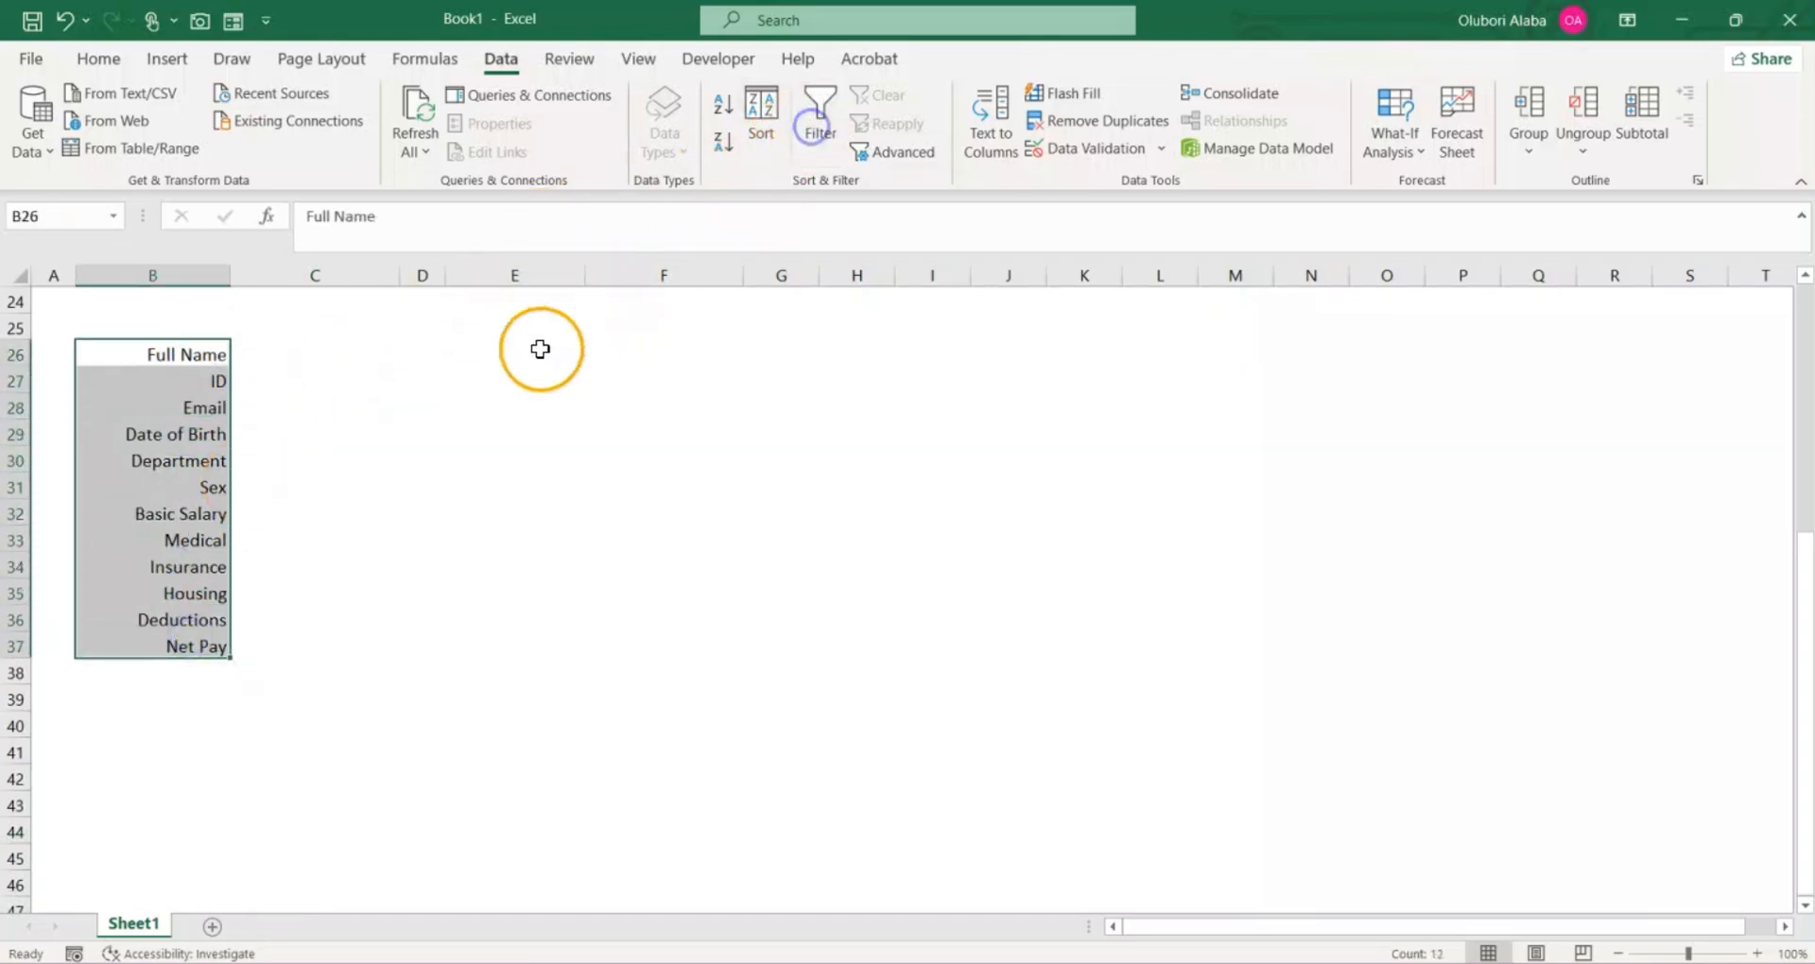
Step: Remove all borders from the label list in B26:B37
click(102, 60)
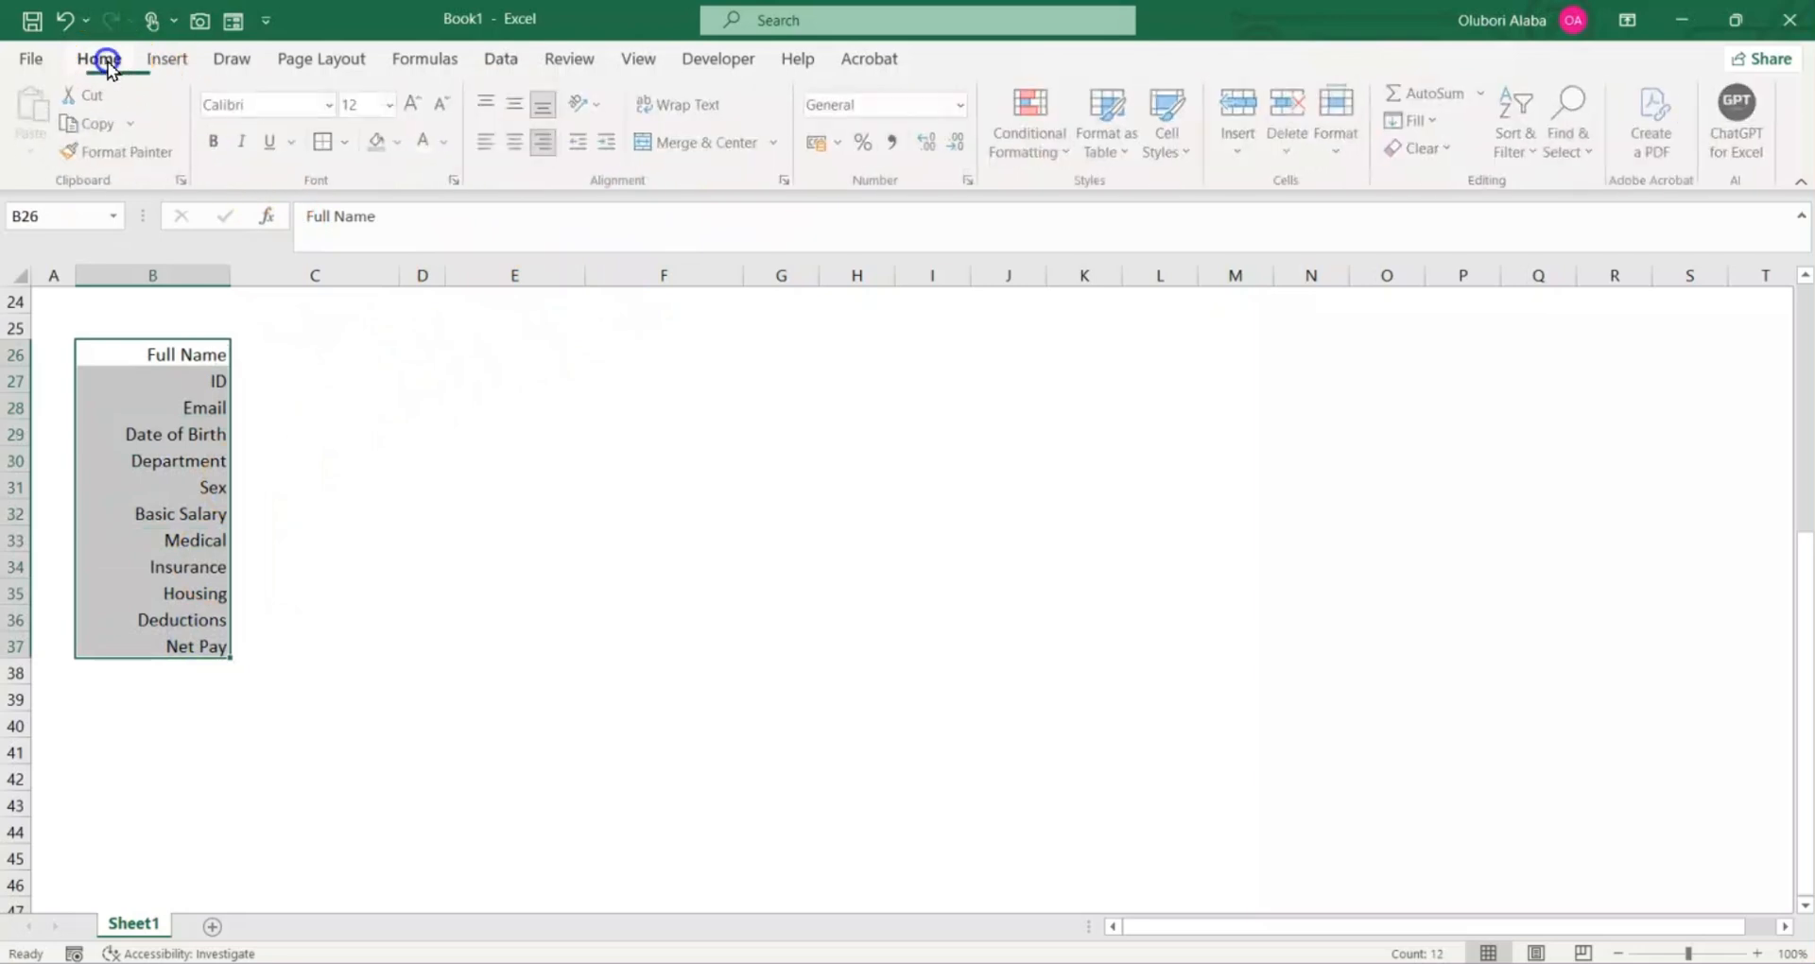
click(350, 142)
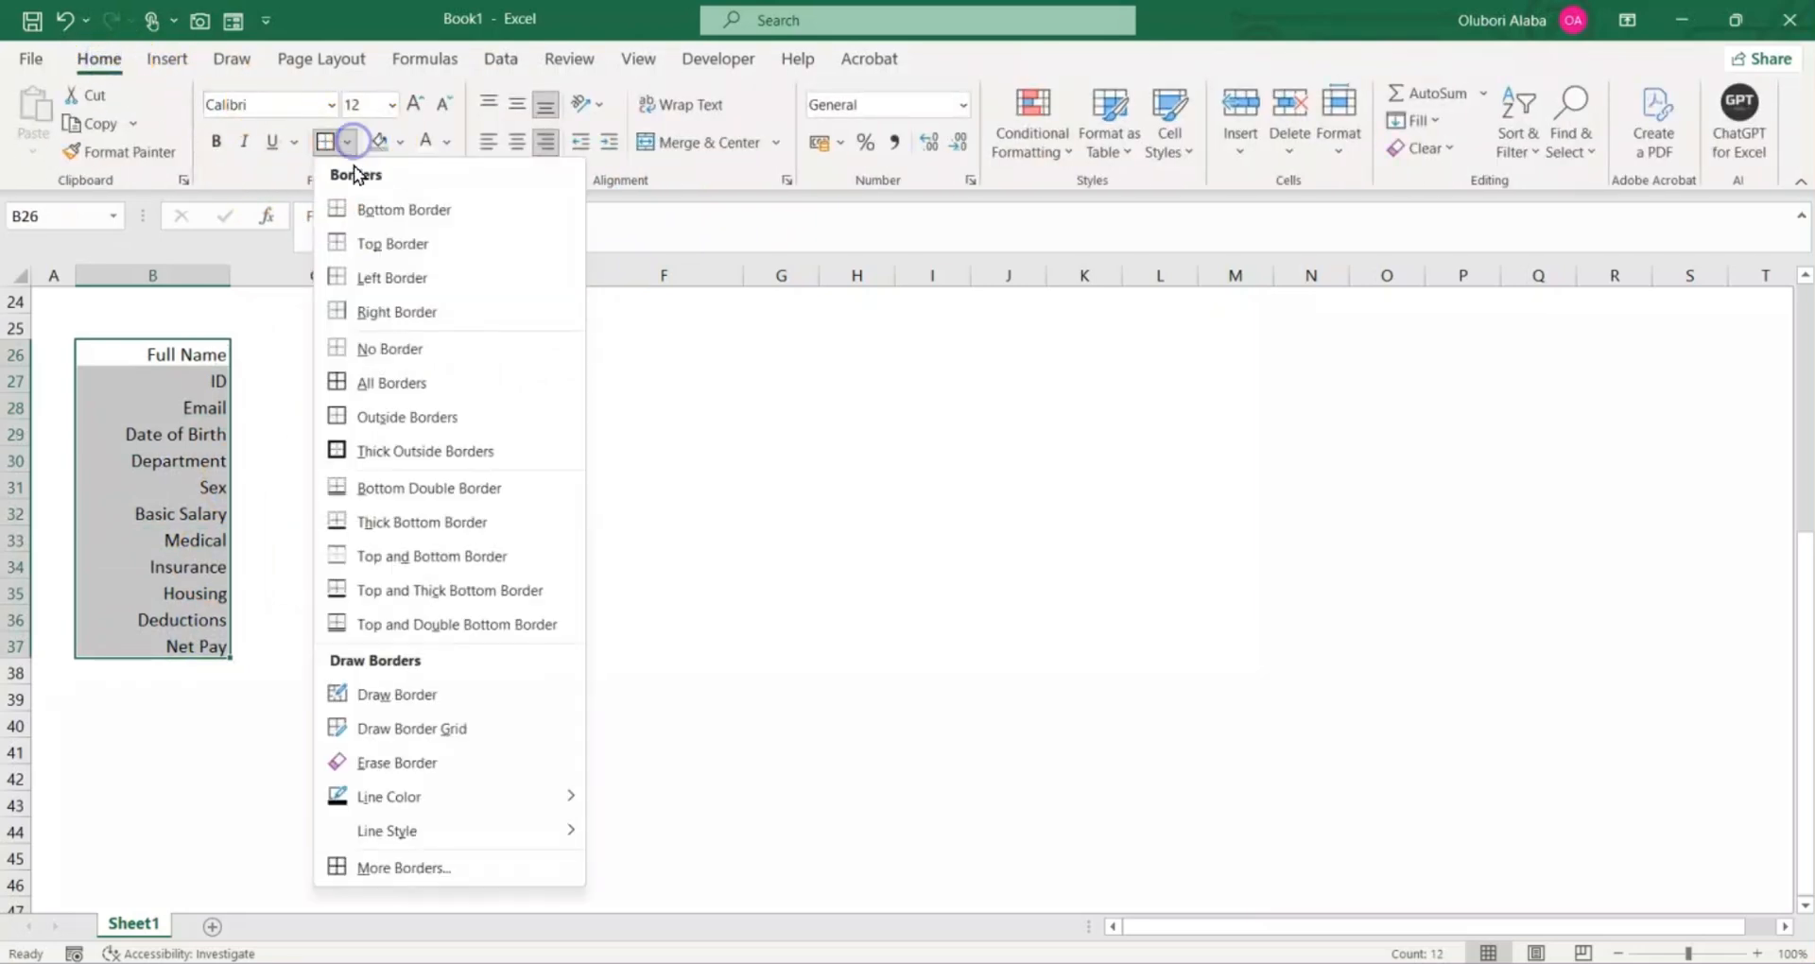
click(377, 346)
click(495, 518)
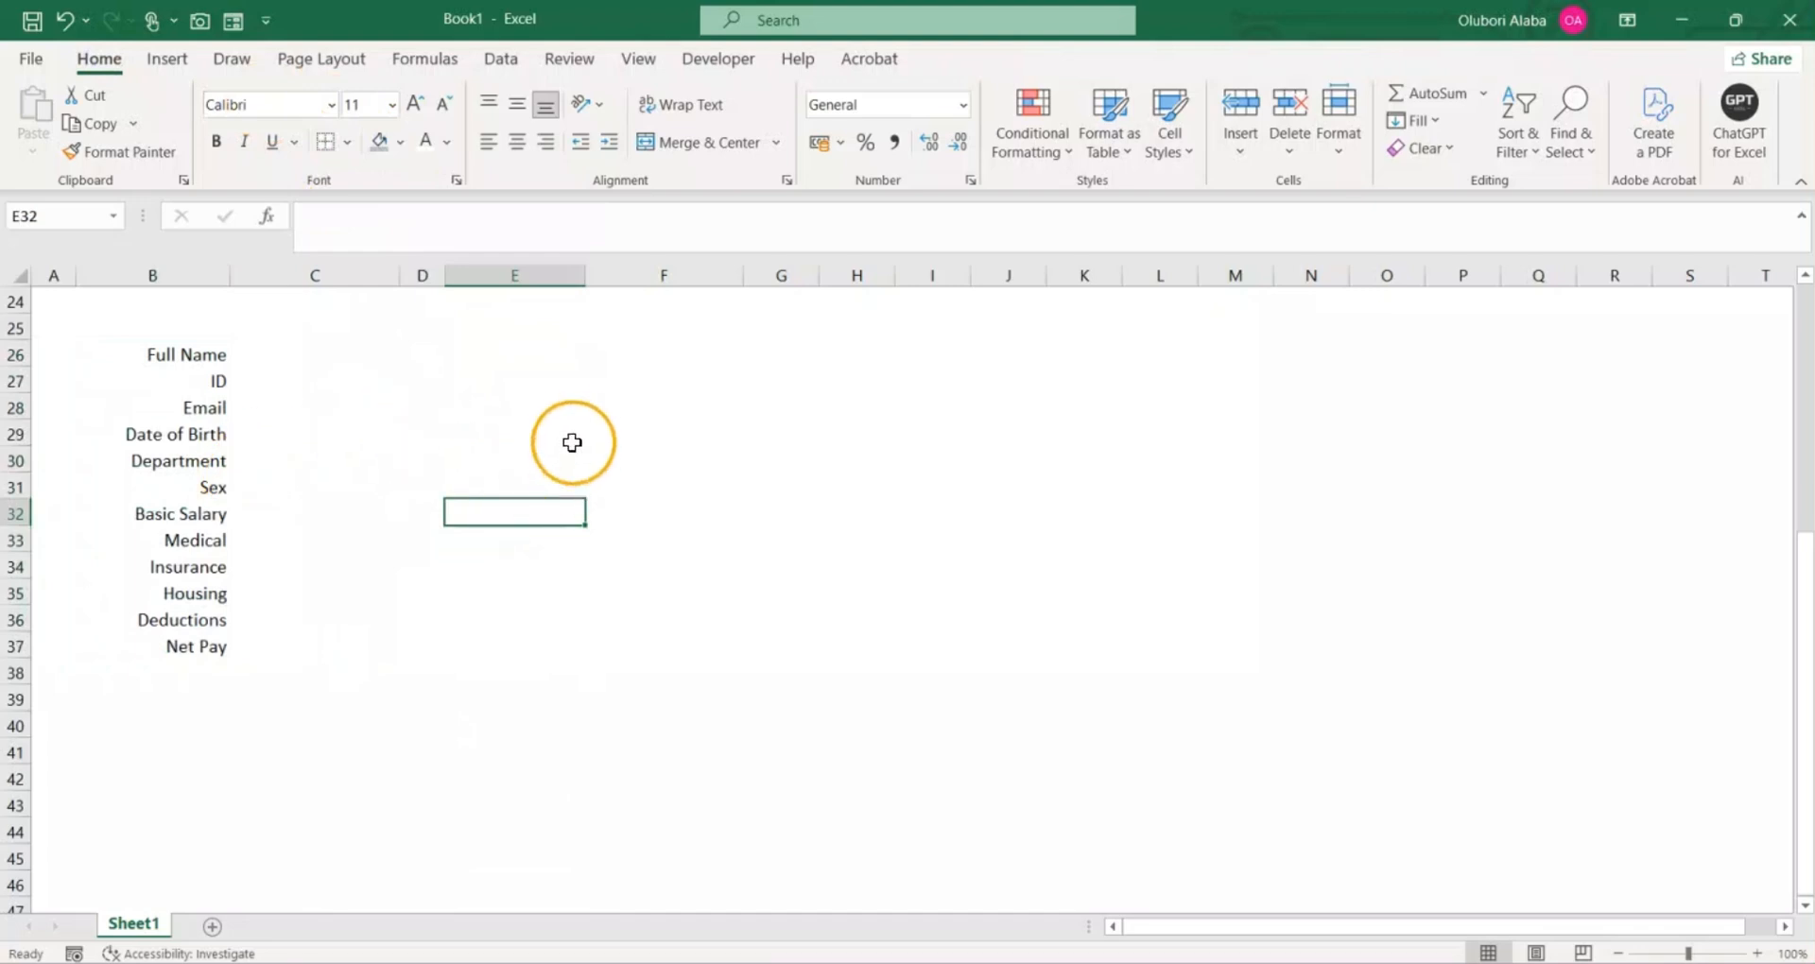
Step: Link C26 beside the Full Name label to the form's Full Name entry cell with =C4
scroll(572, 439, up, 5)
scroll(572, 439, up, 3)
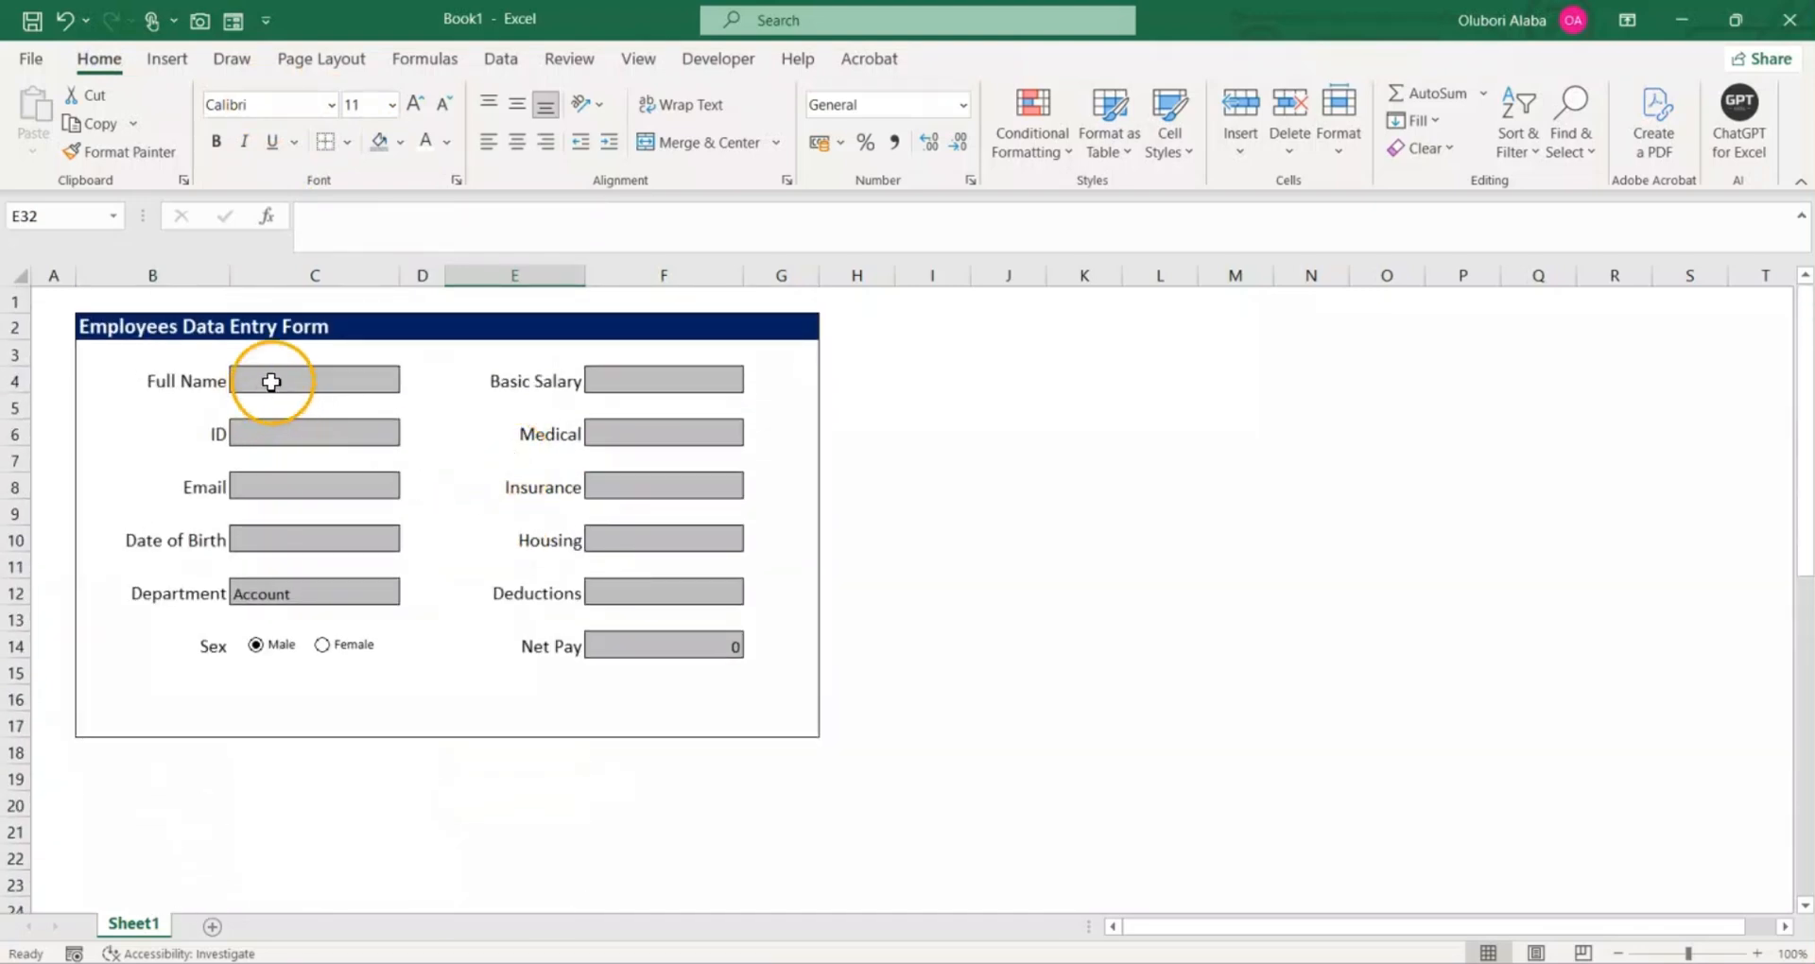
click(272, 381)
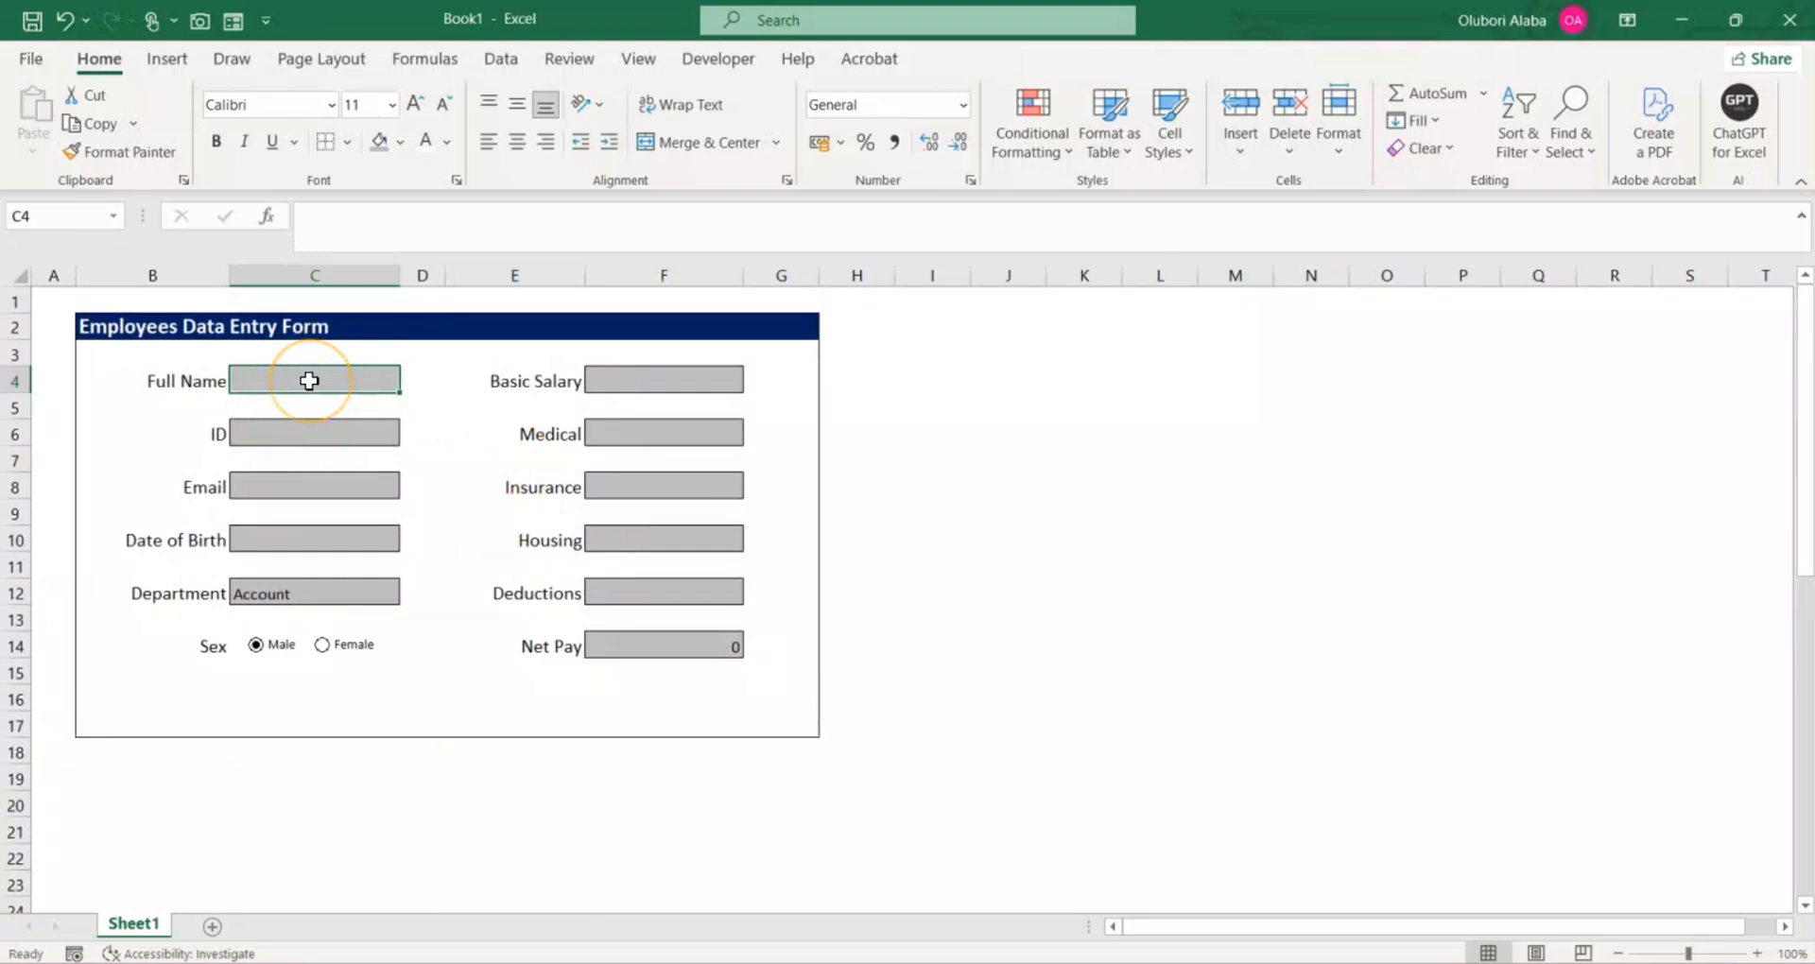
scroll(309, 381, down, 3)
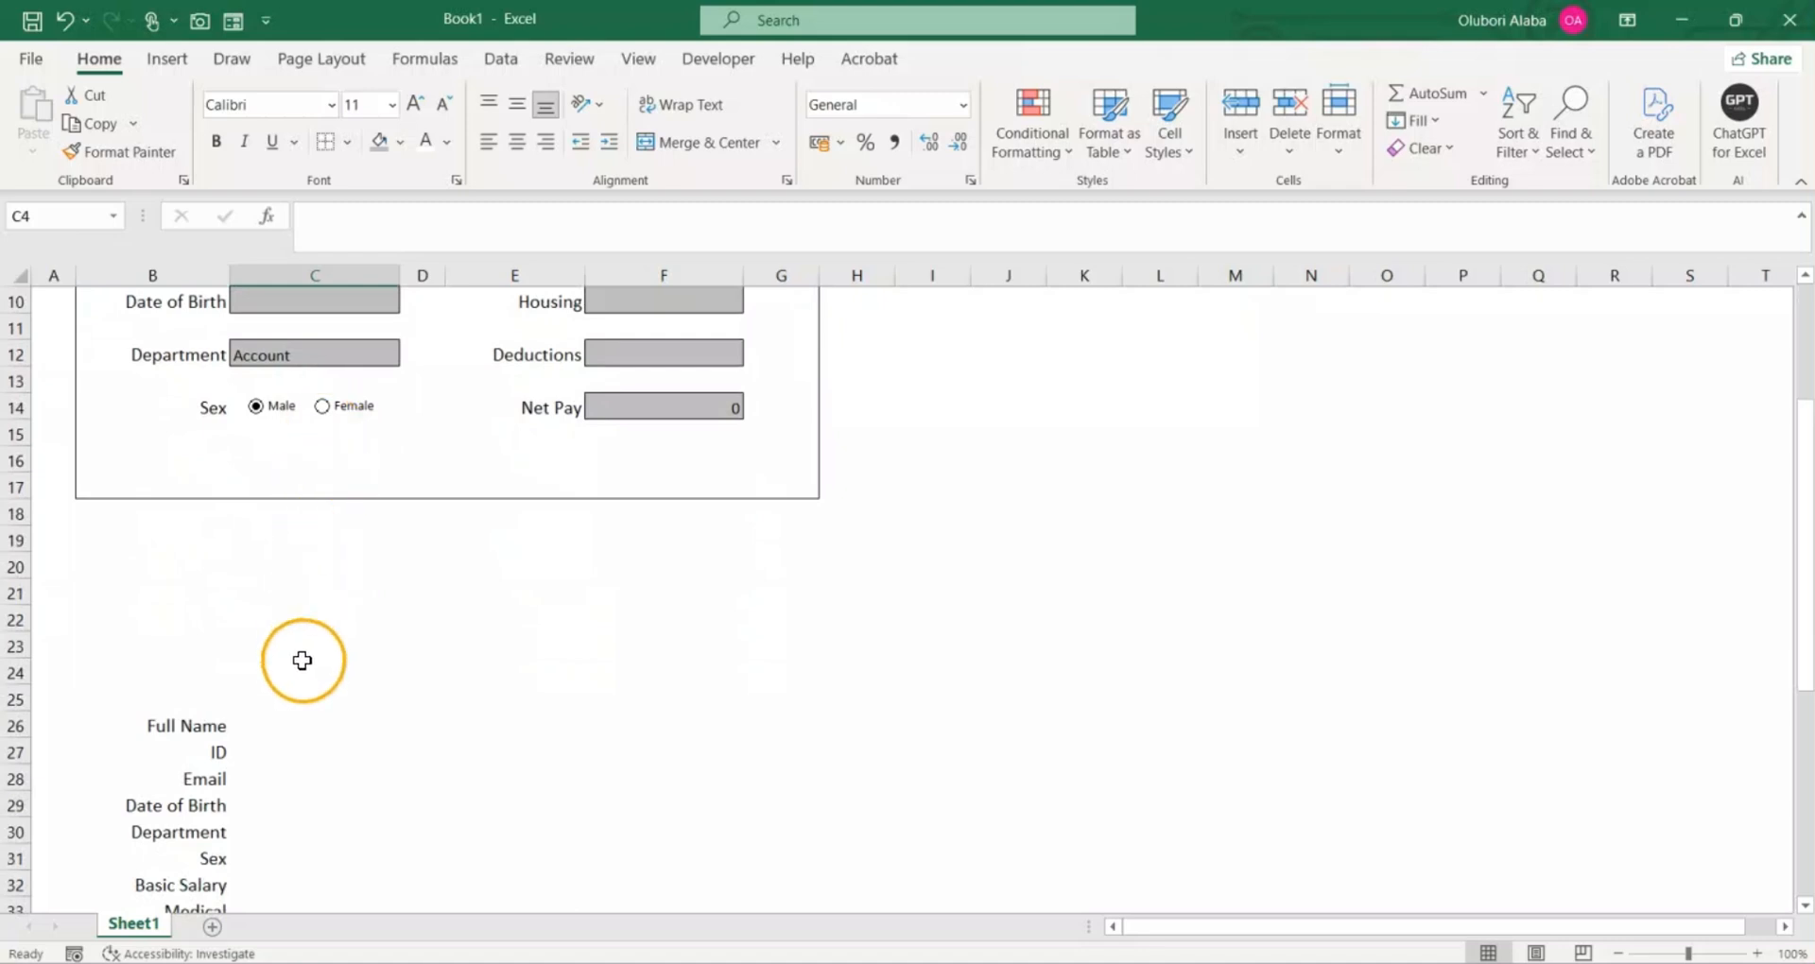
click(276, 727)
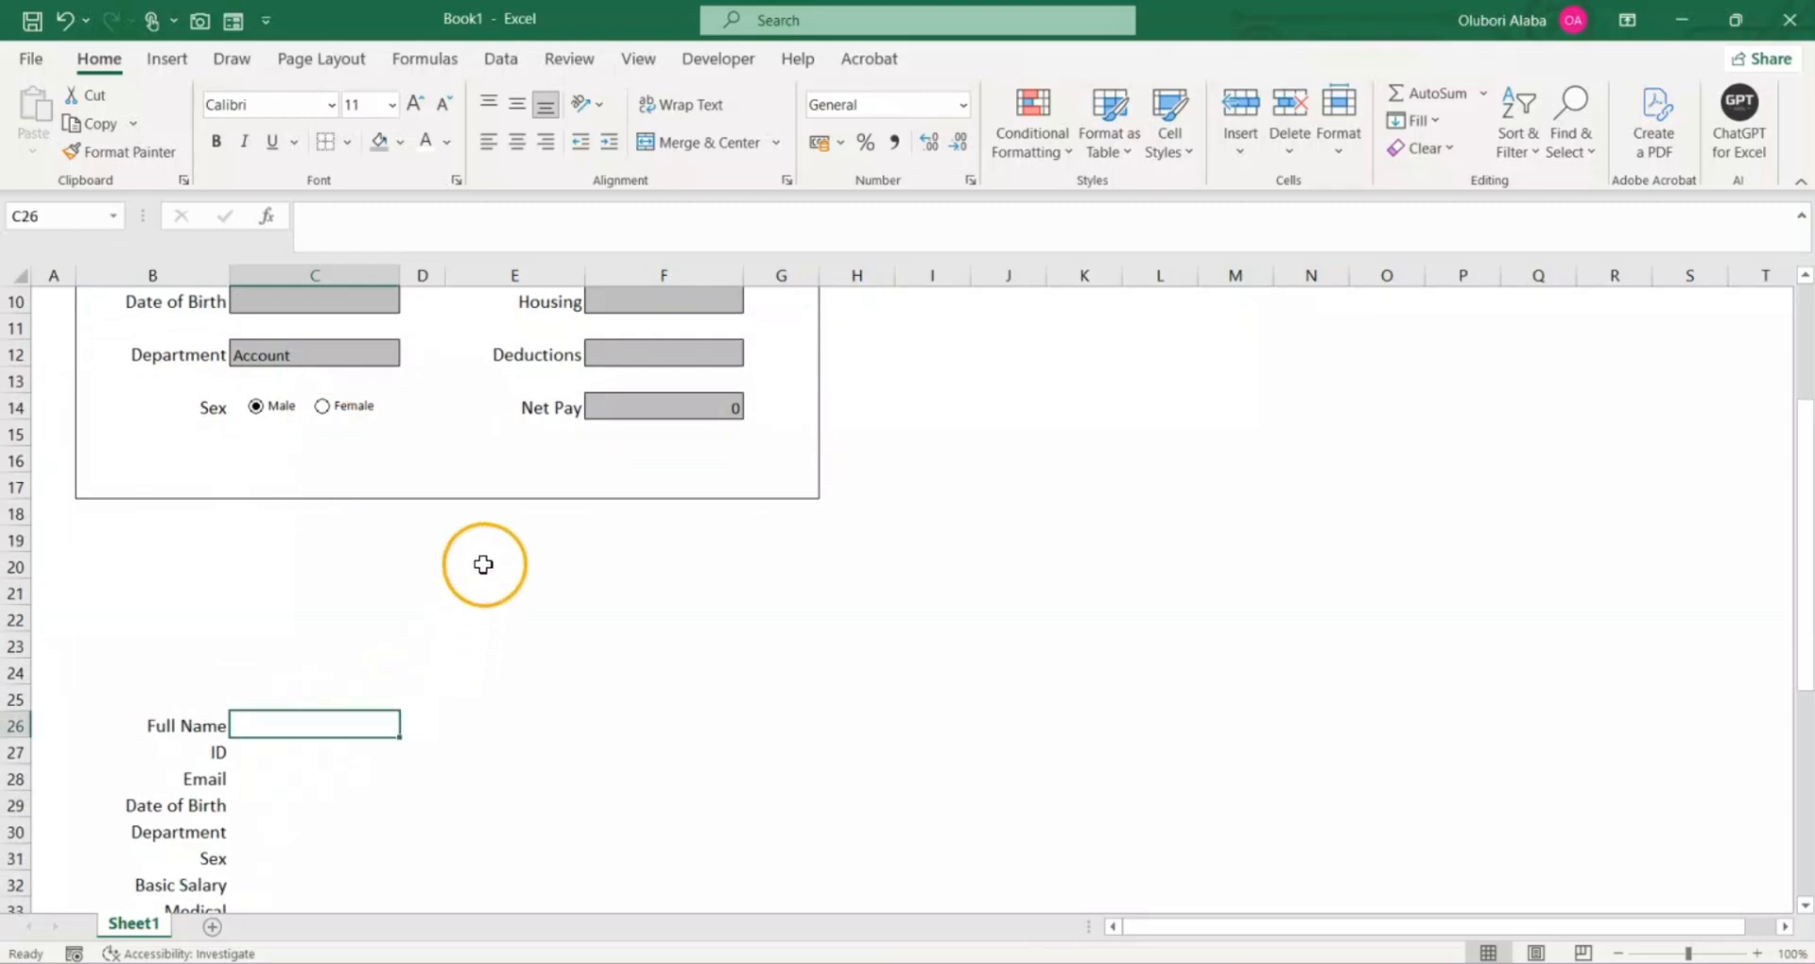
scroll(478, 503, up, 3)
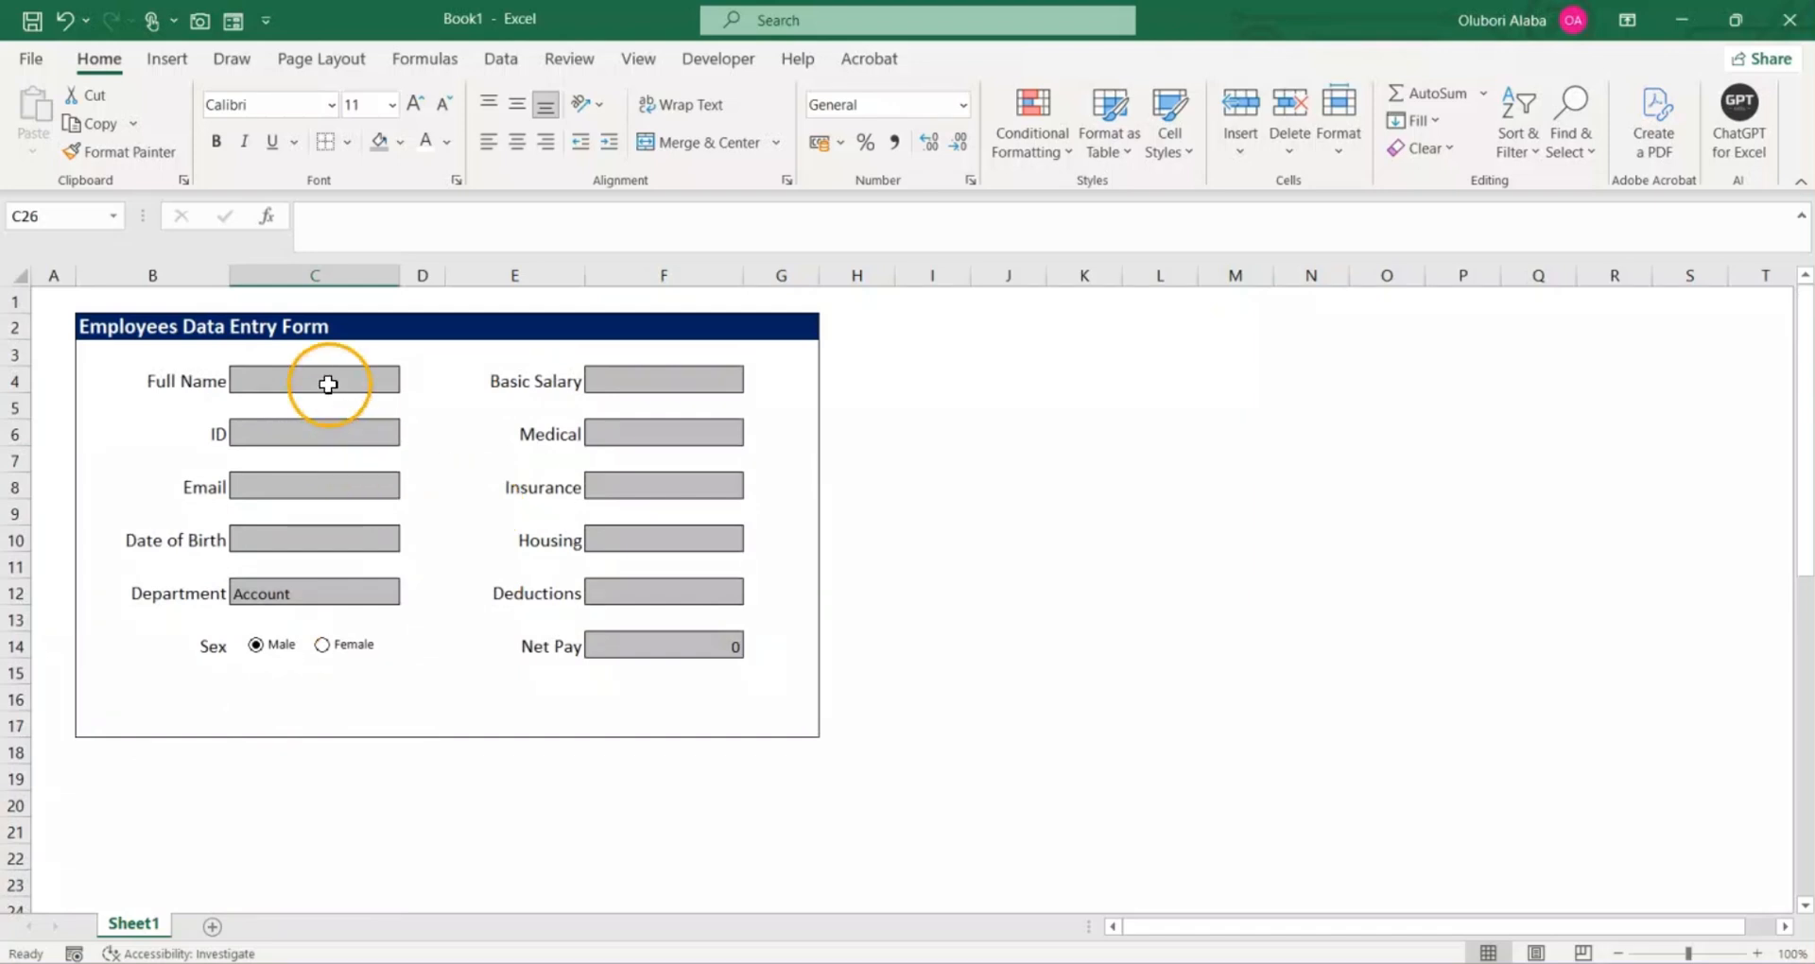
scroll(314, 466, down, 3)
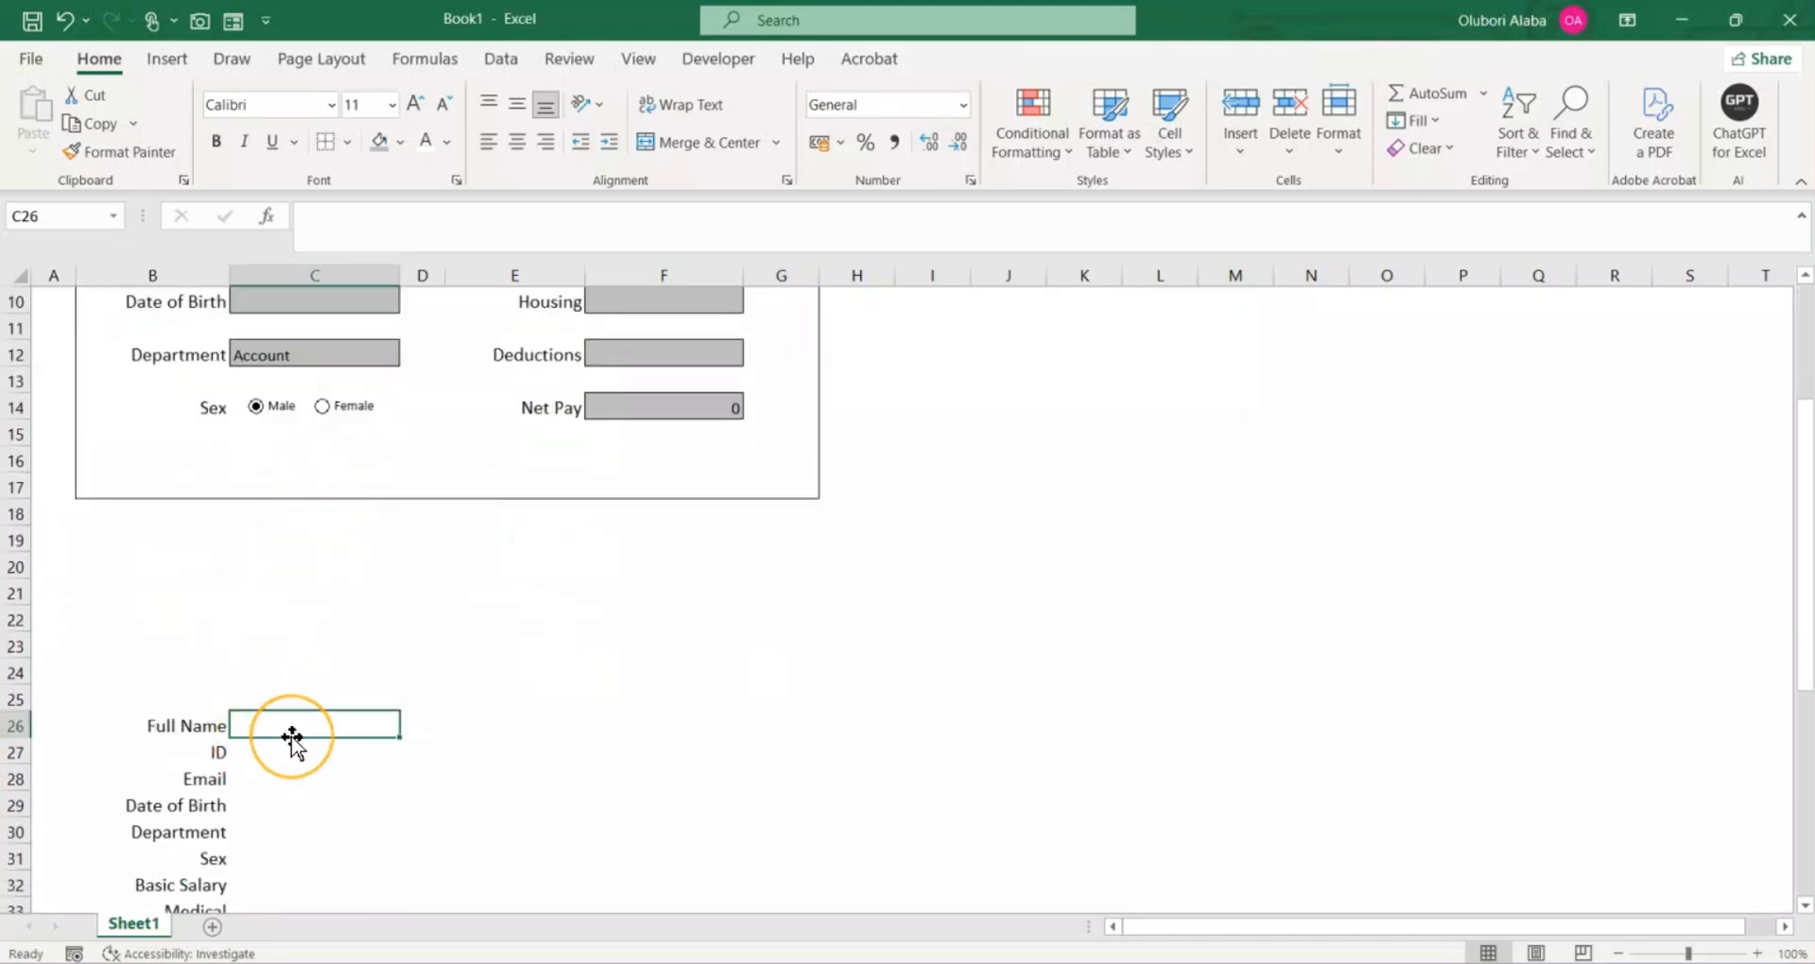
text(=)
scroll(316, 701, up, 3)
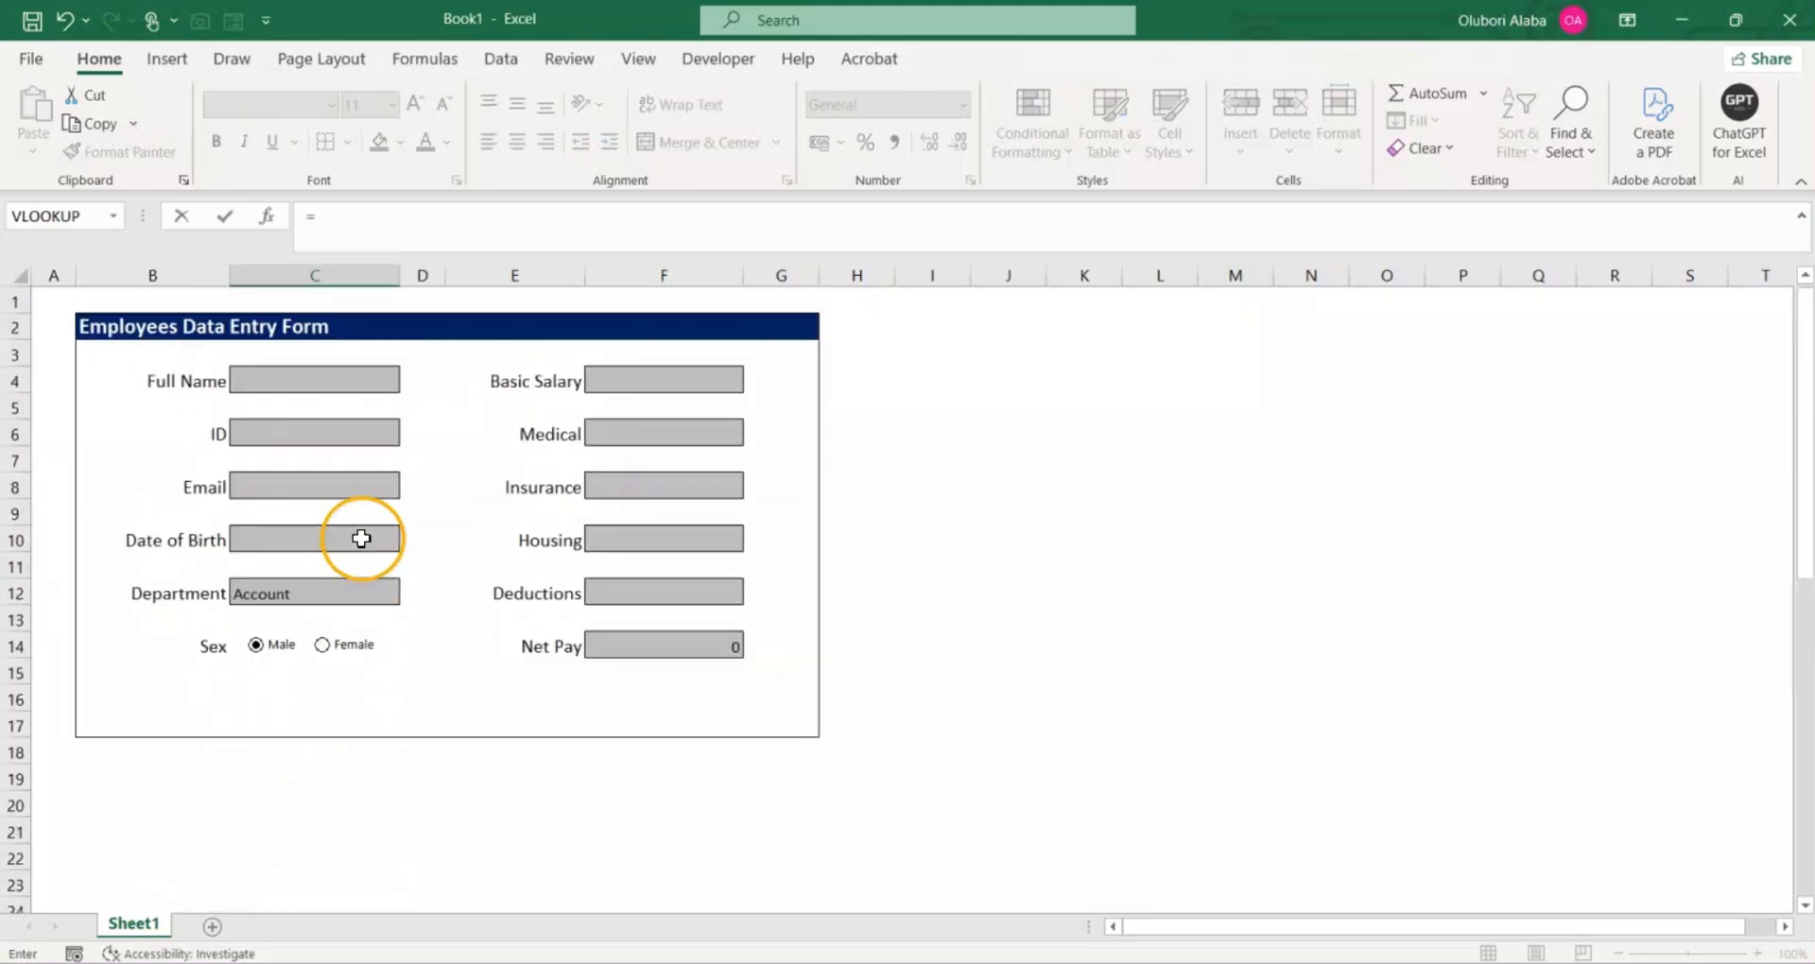
click(328, 377)
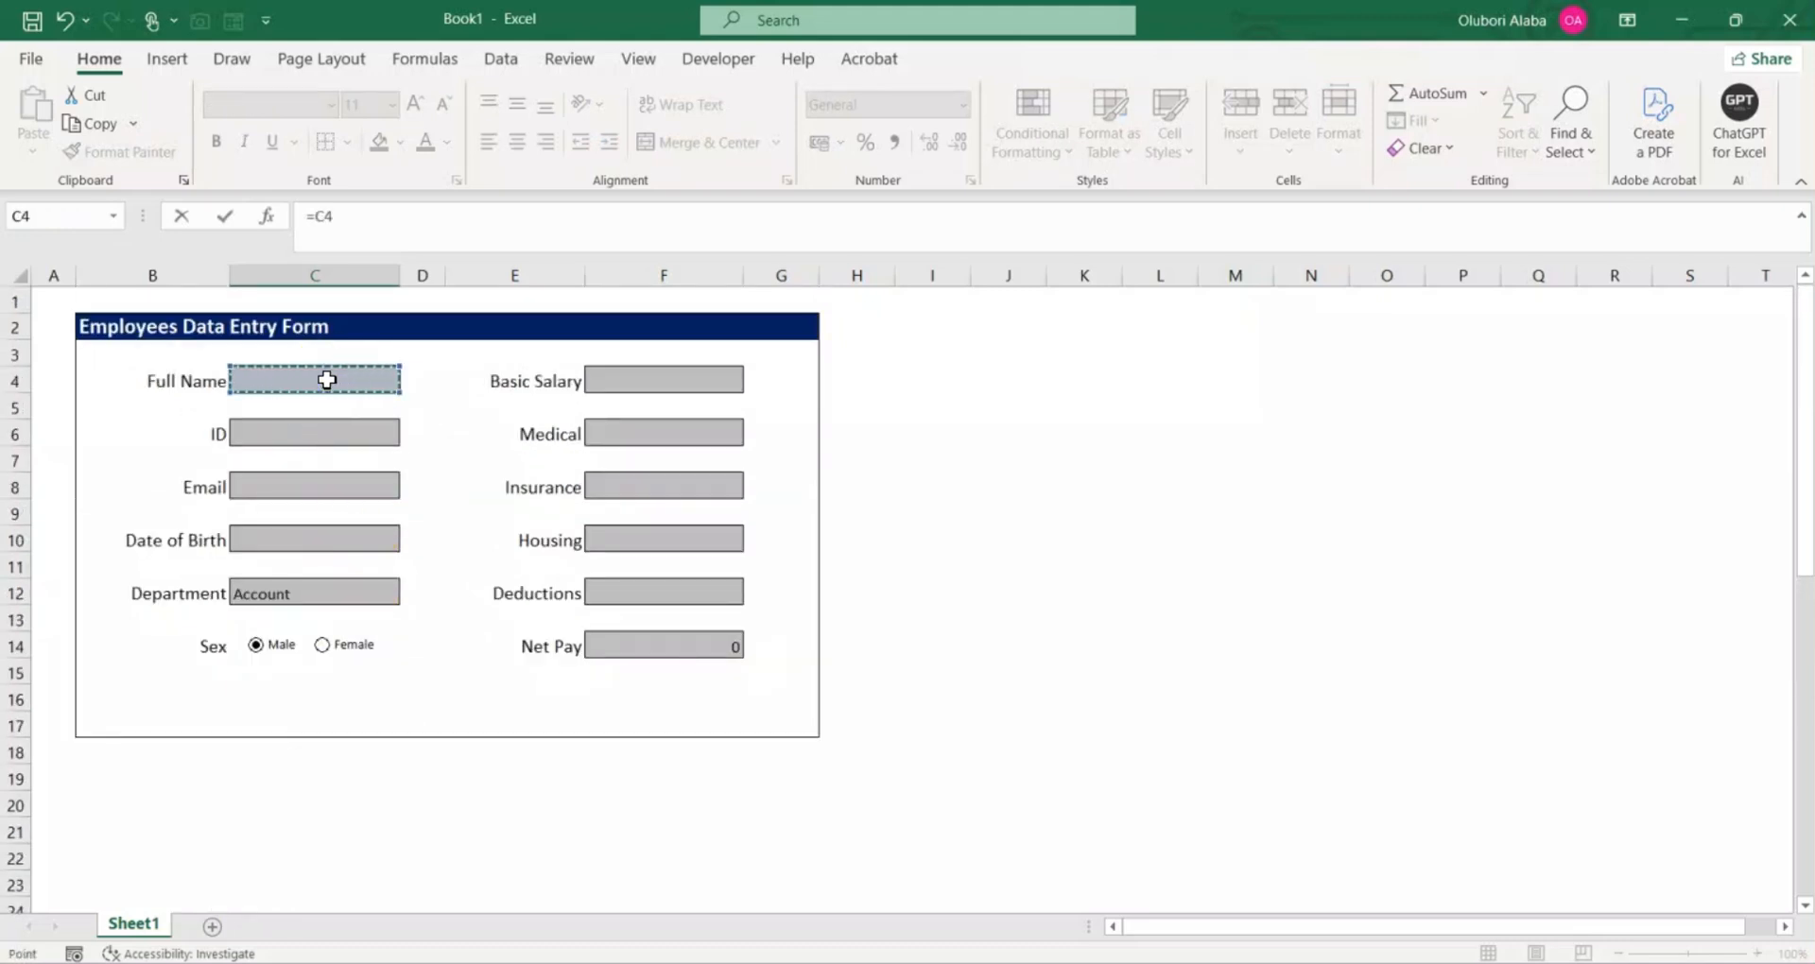
key(Return)
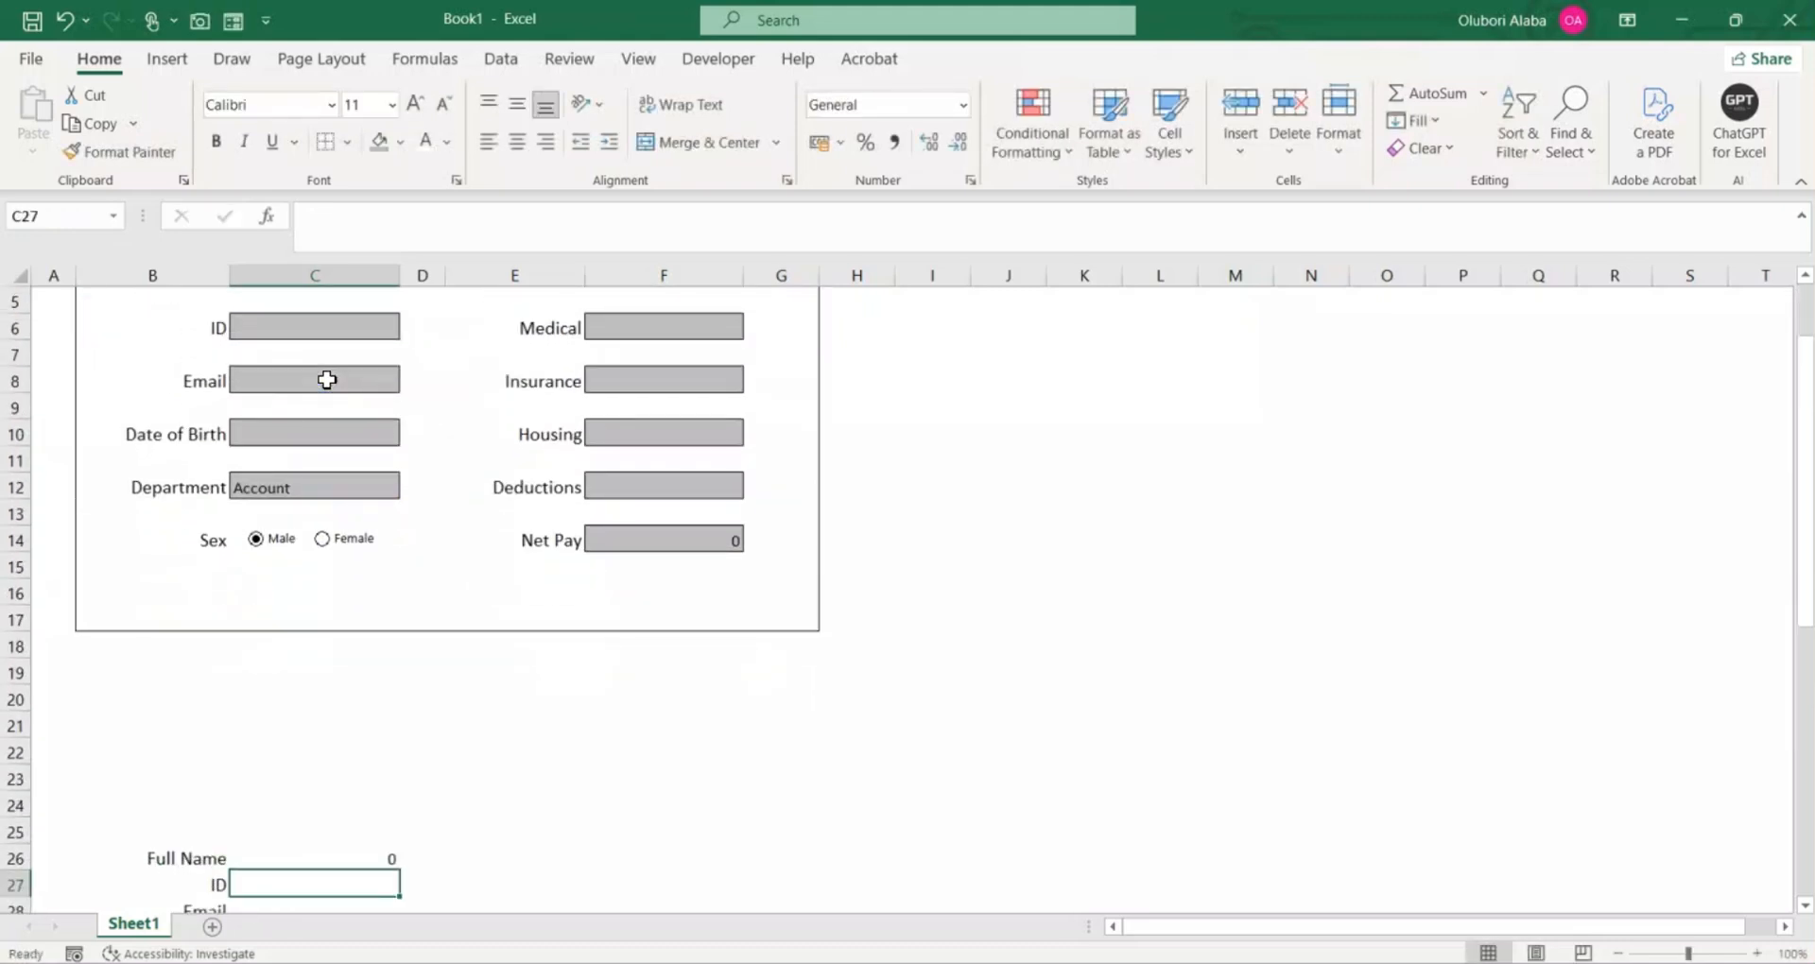
Step: Link the list's ID value in C27 to C6 and its Email value in C28 to C8 of the form
text(=)
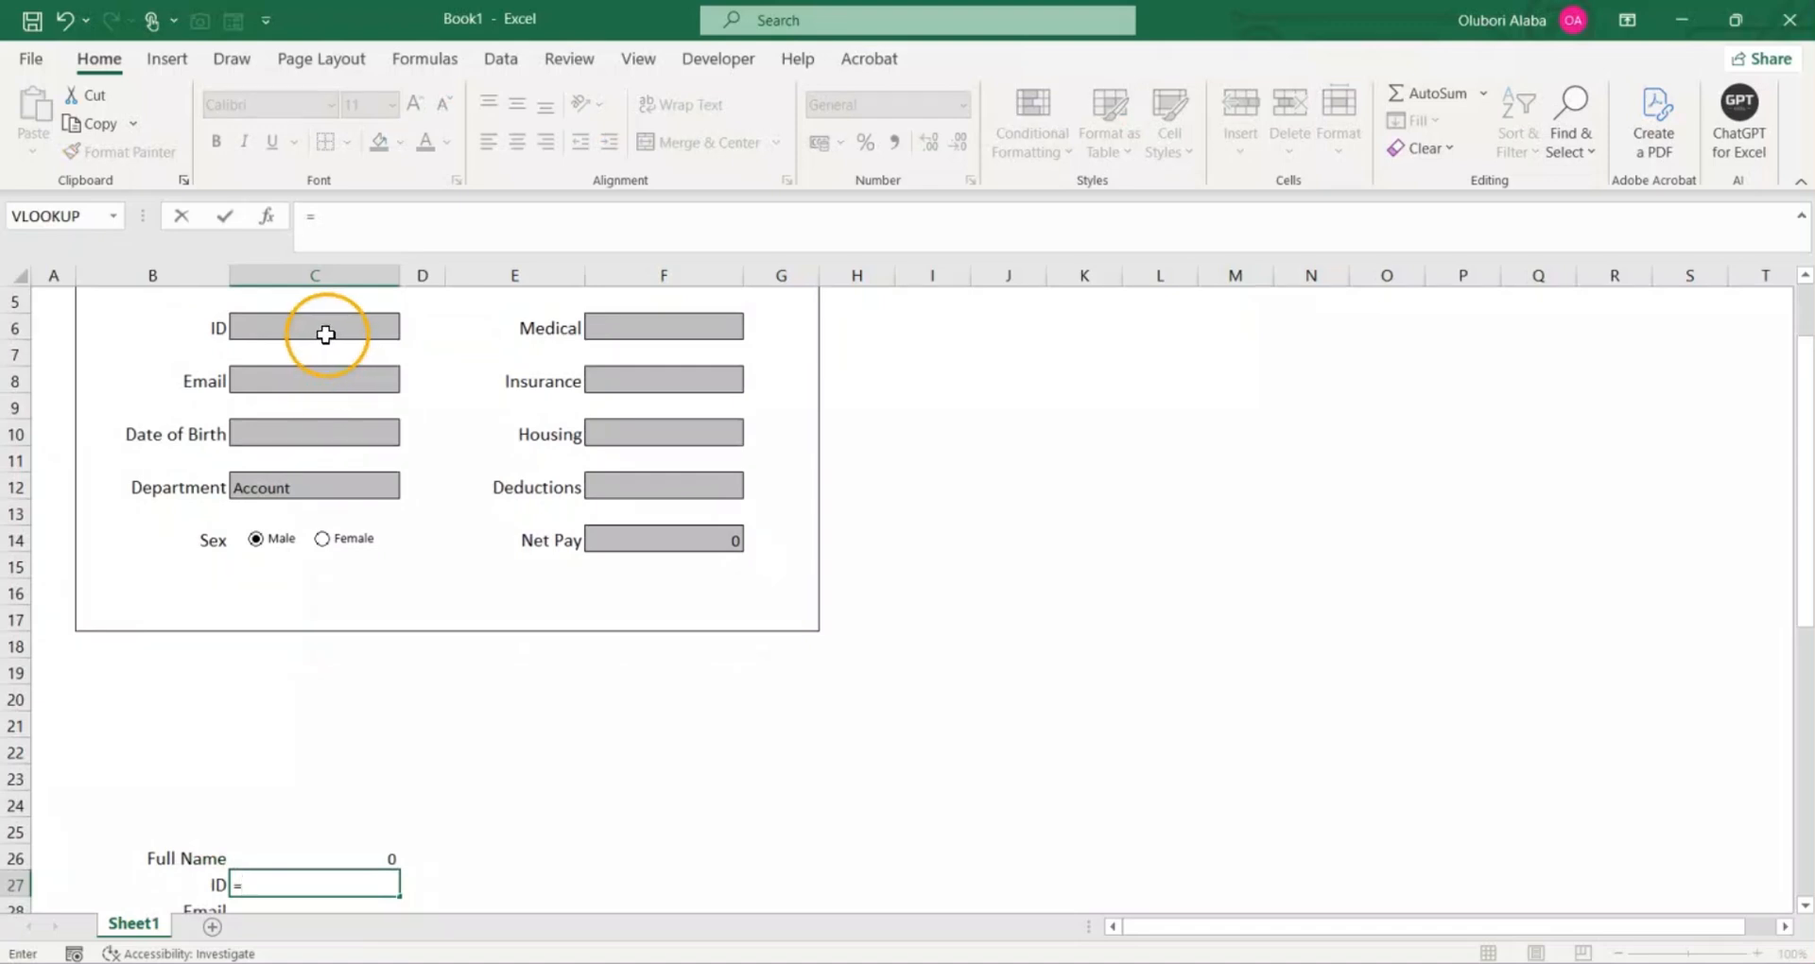
click(325, 334)
key(Return)
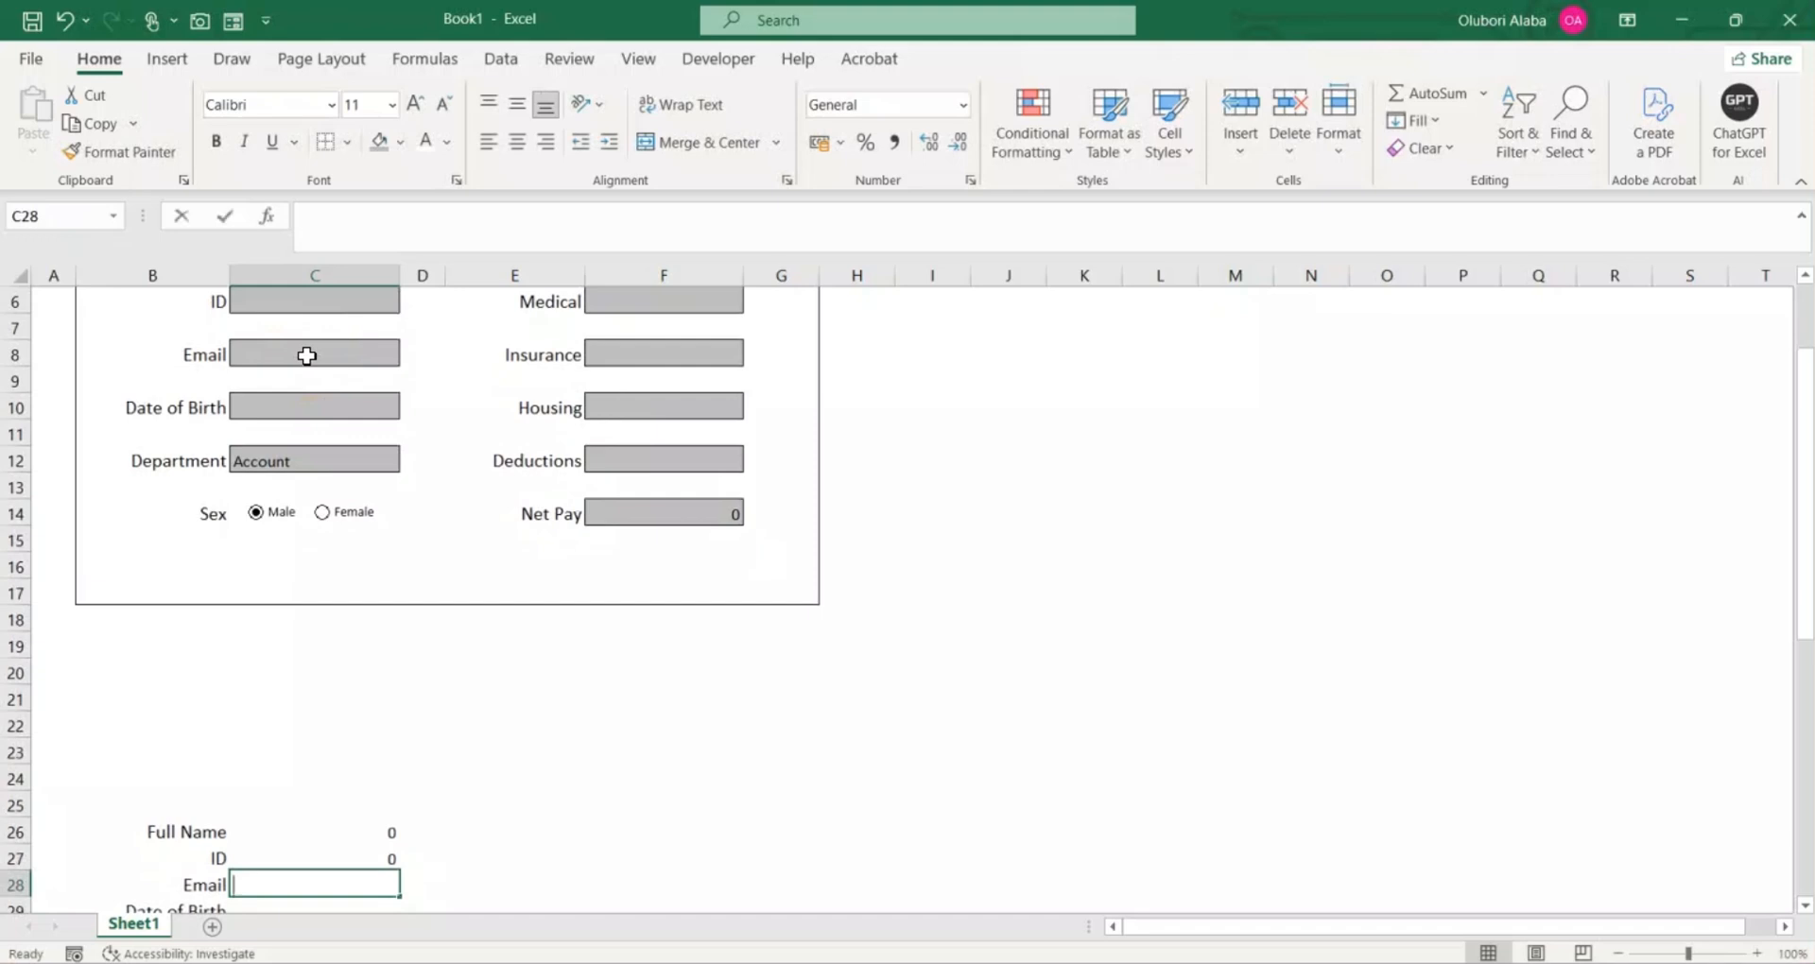
text(=)
click(307, 352)
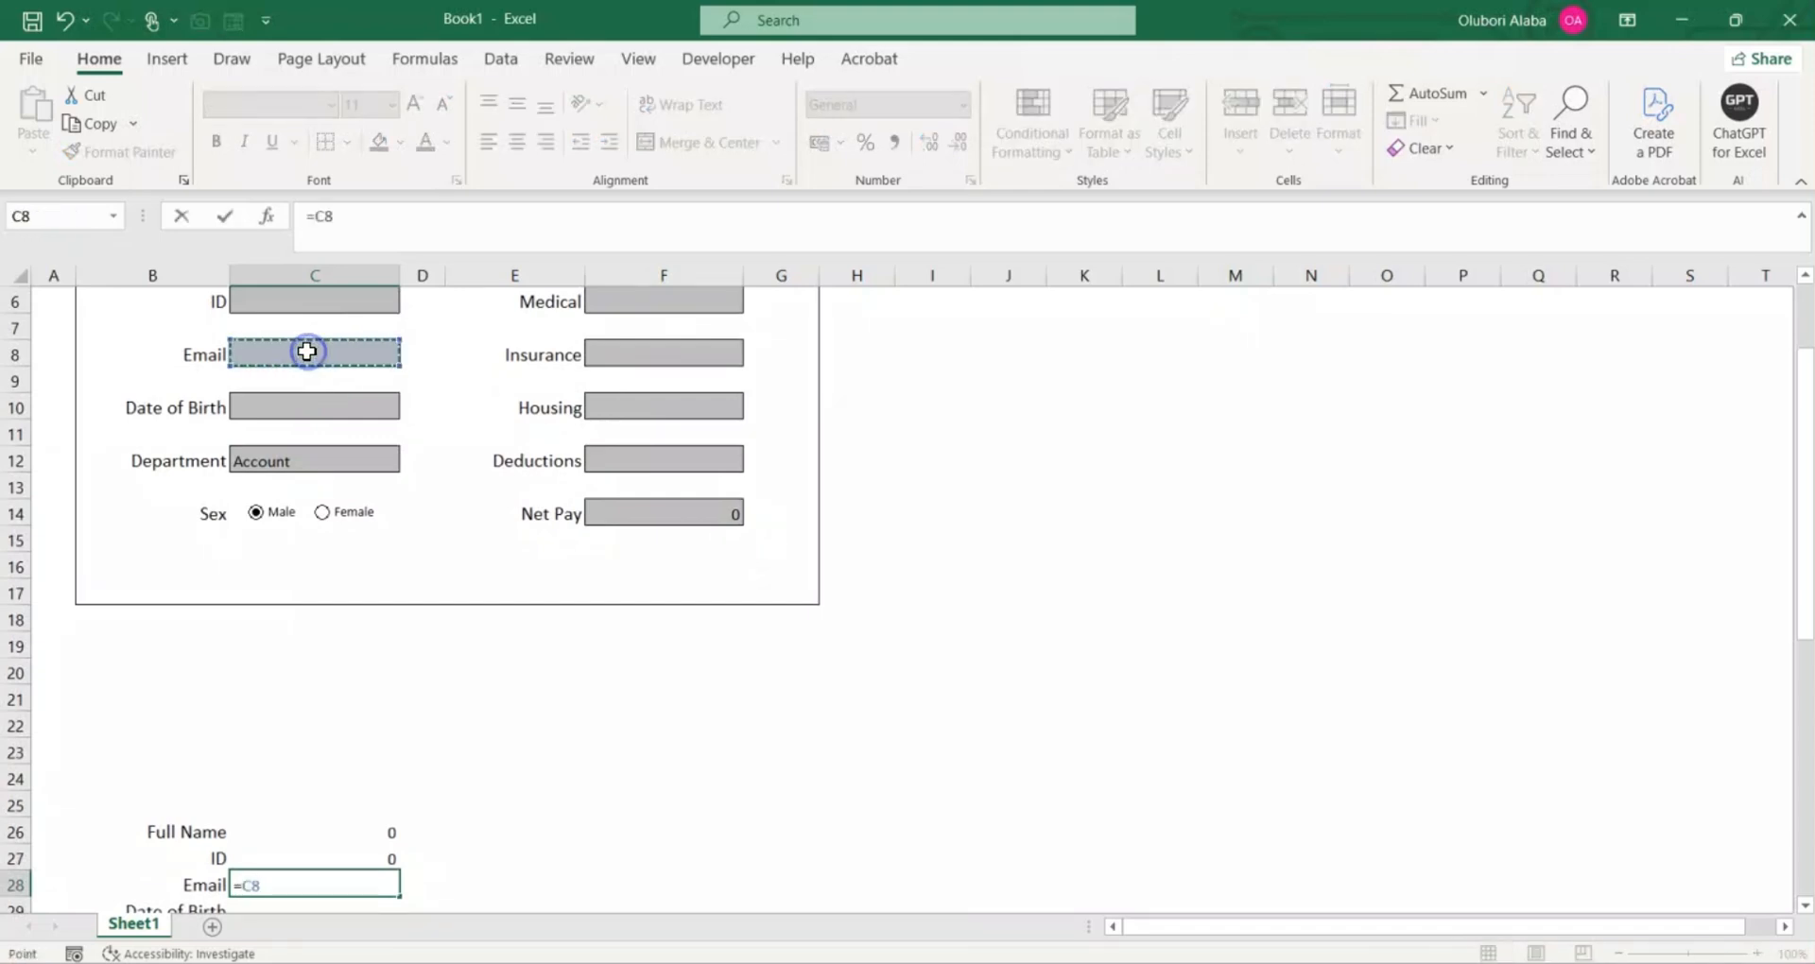
key(Return)
Step: Link C29 beside the Date of Birth label to the form's Date of Birth entry cell with =C10
scroll(307, 352, down, 3)
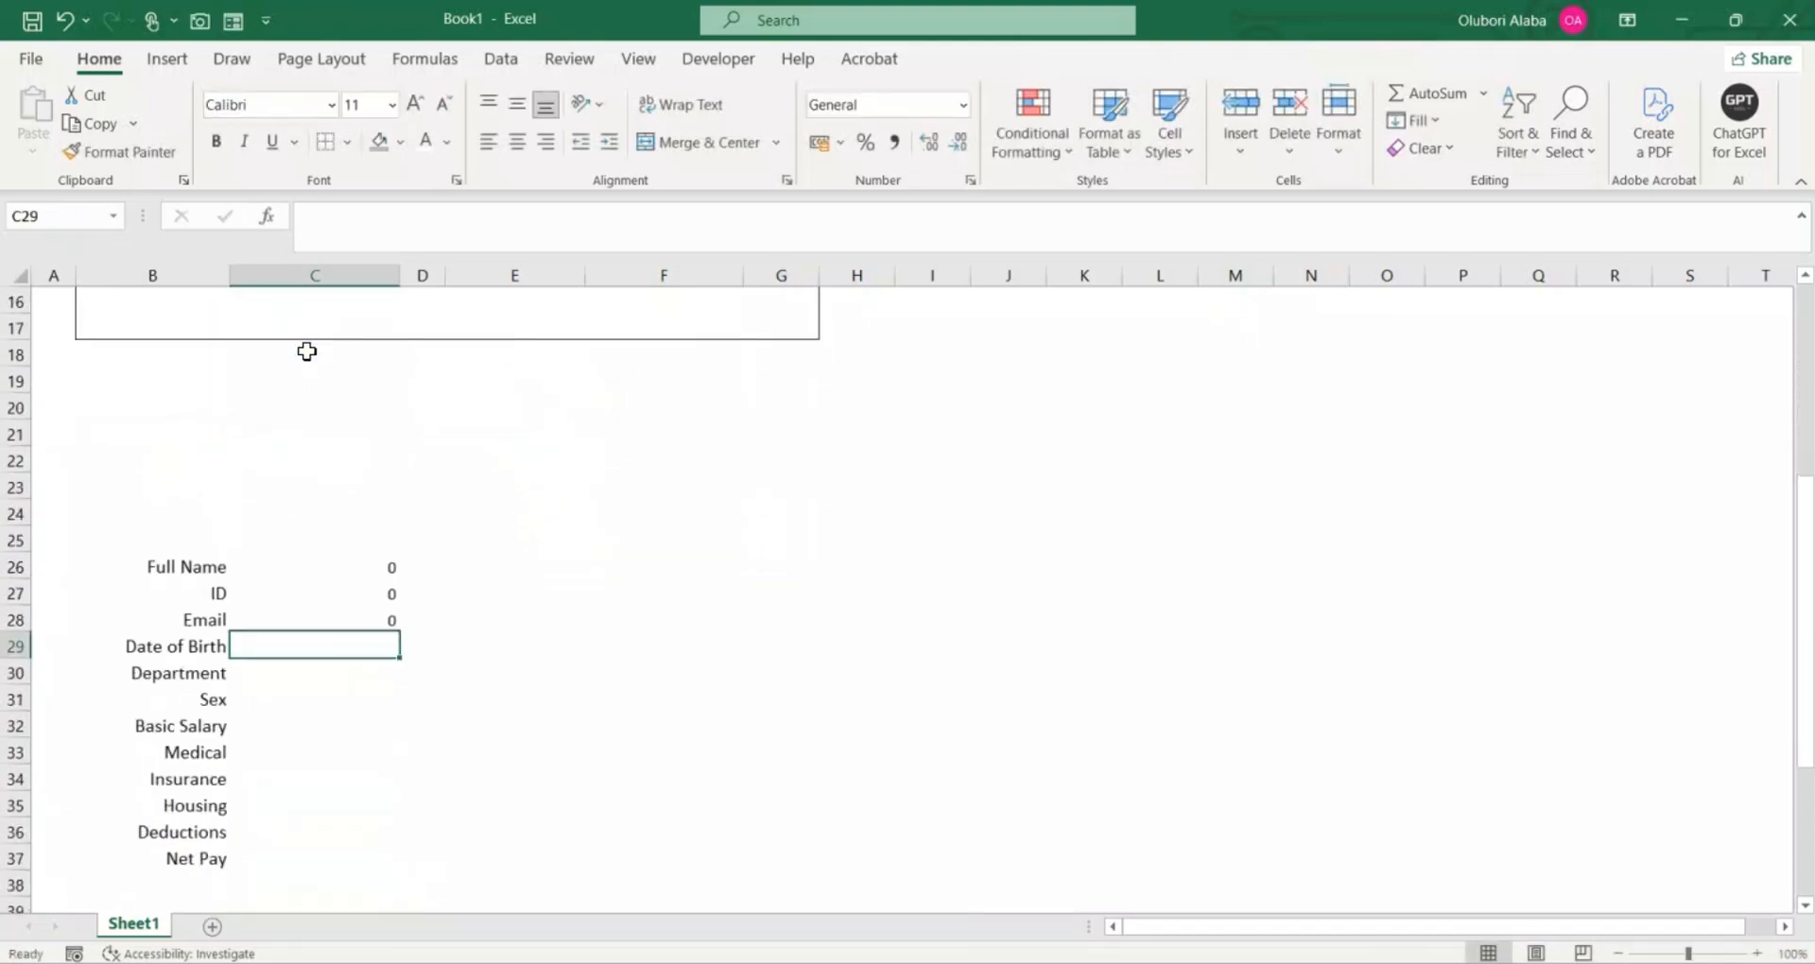
key(BackSpace)
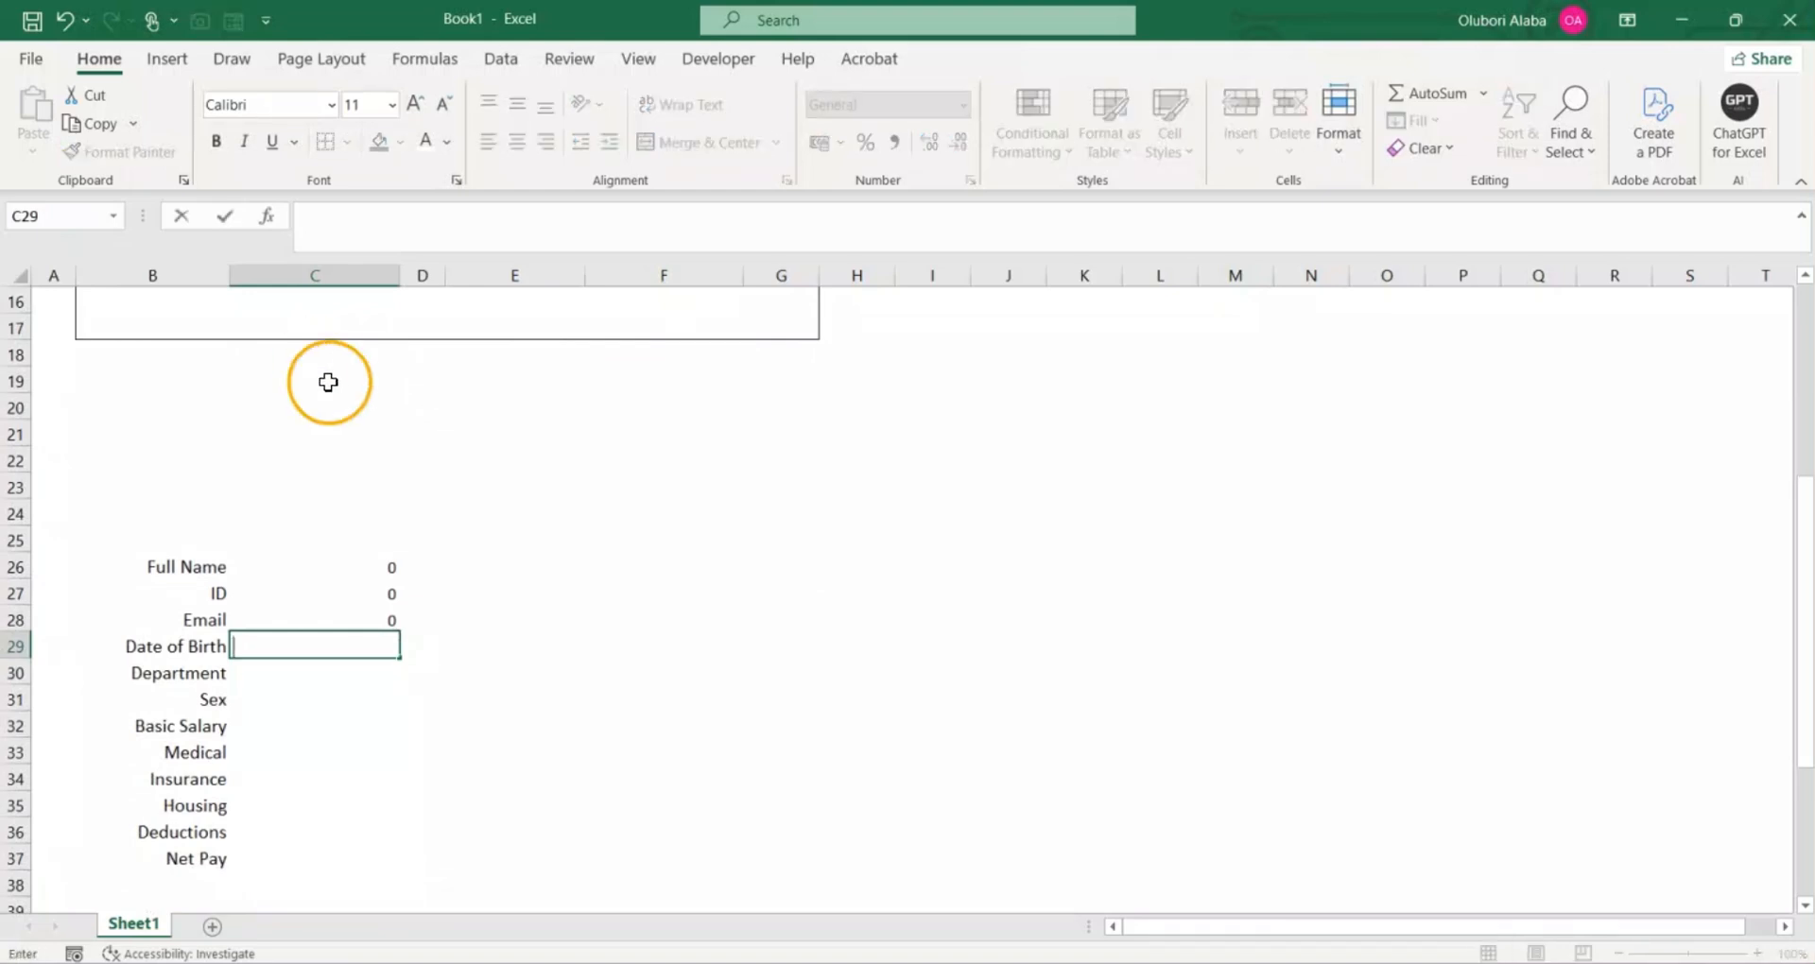
text(=)
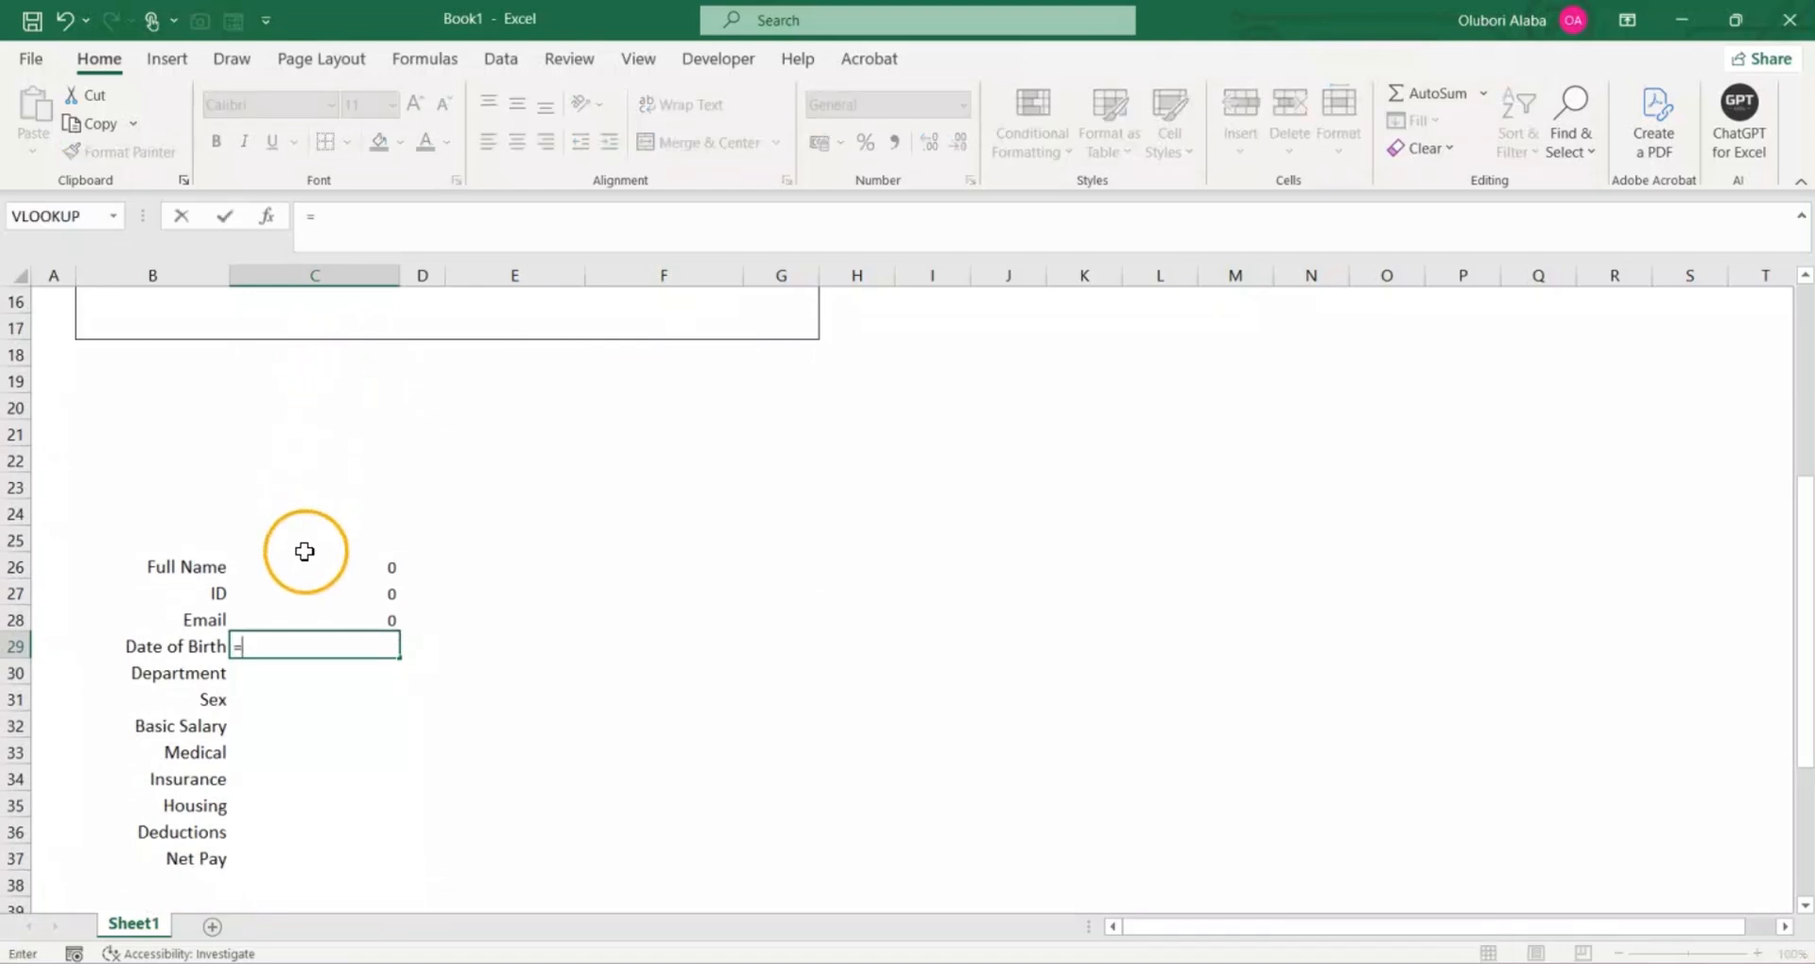
scroll(304, 539, up, 3)
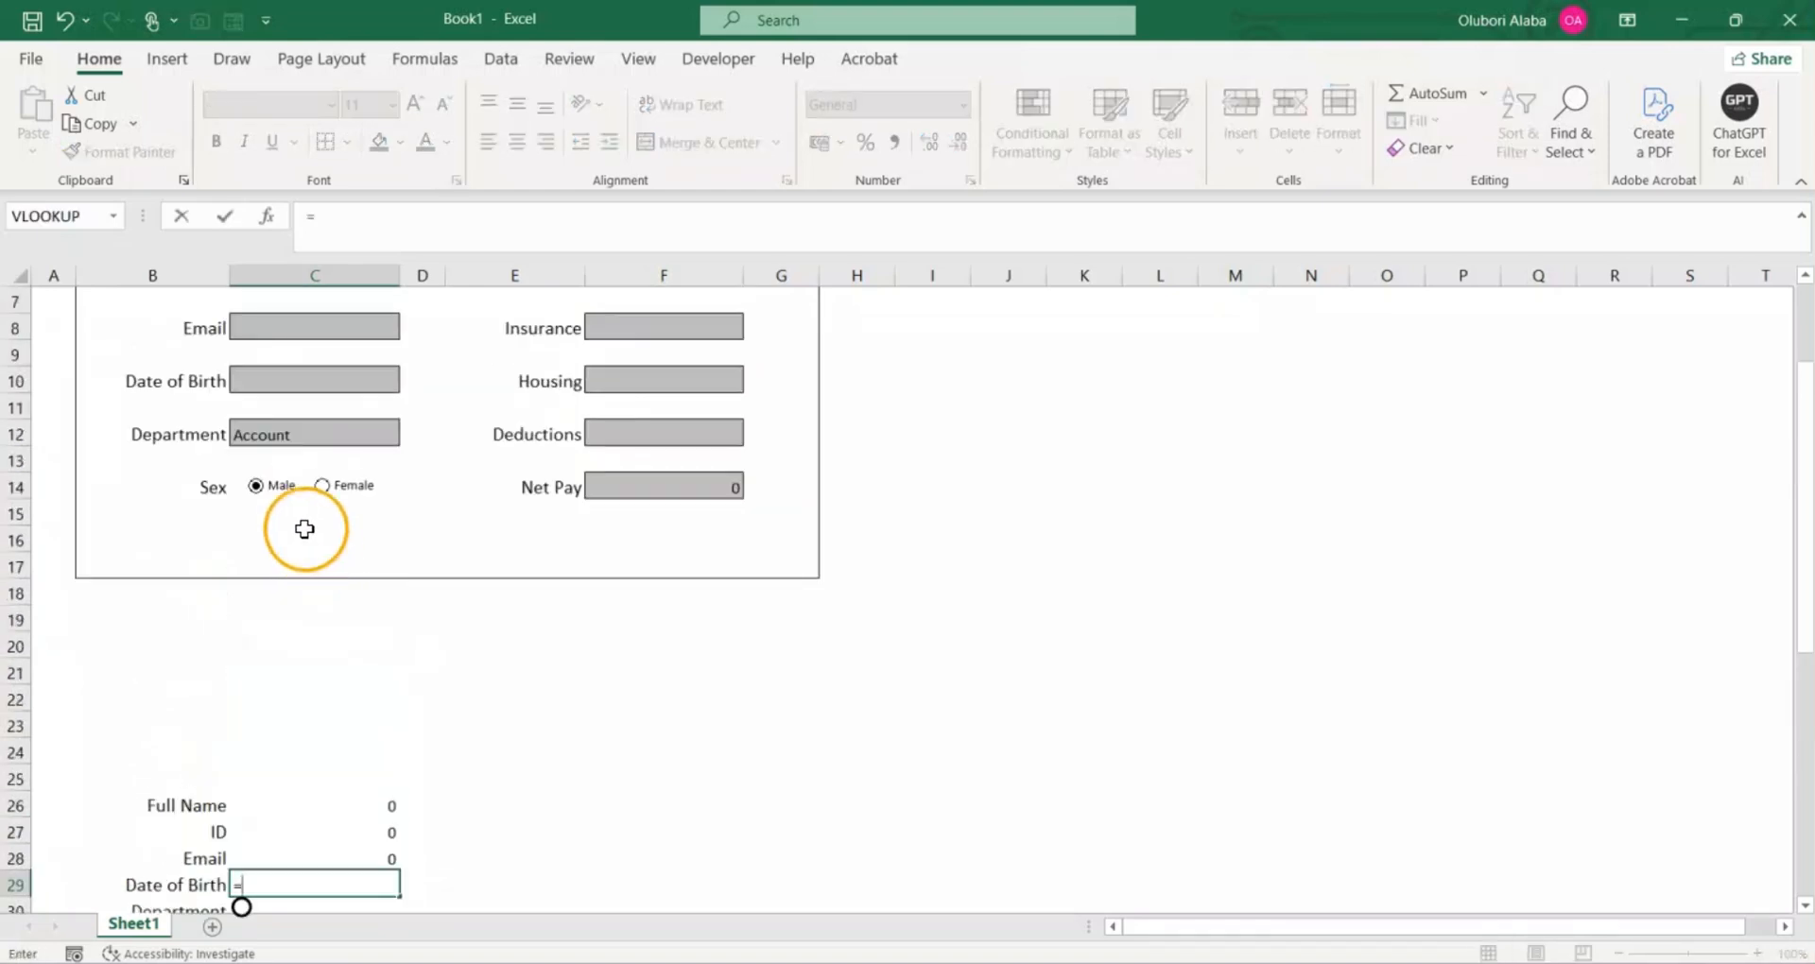
click(291, 388)
key(Return)
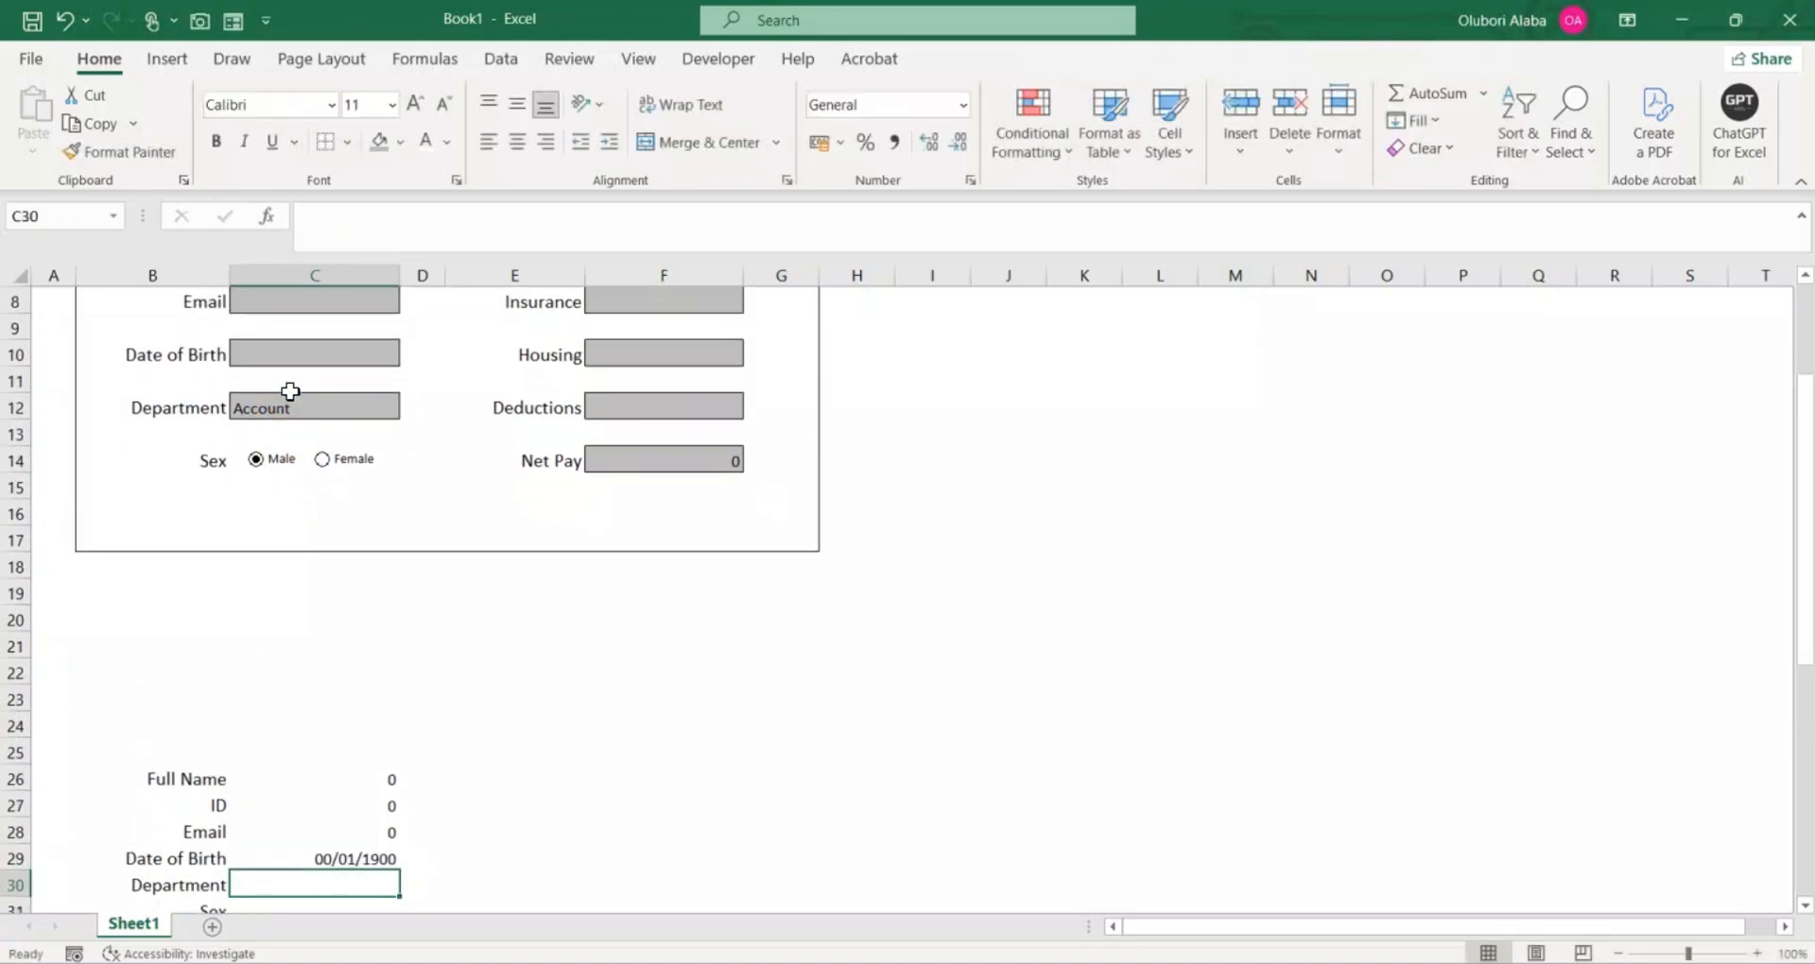
Step: Link C30 beside the Department label to the form's Department entry cell with =C12
scroll(291, 389, down, 1)
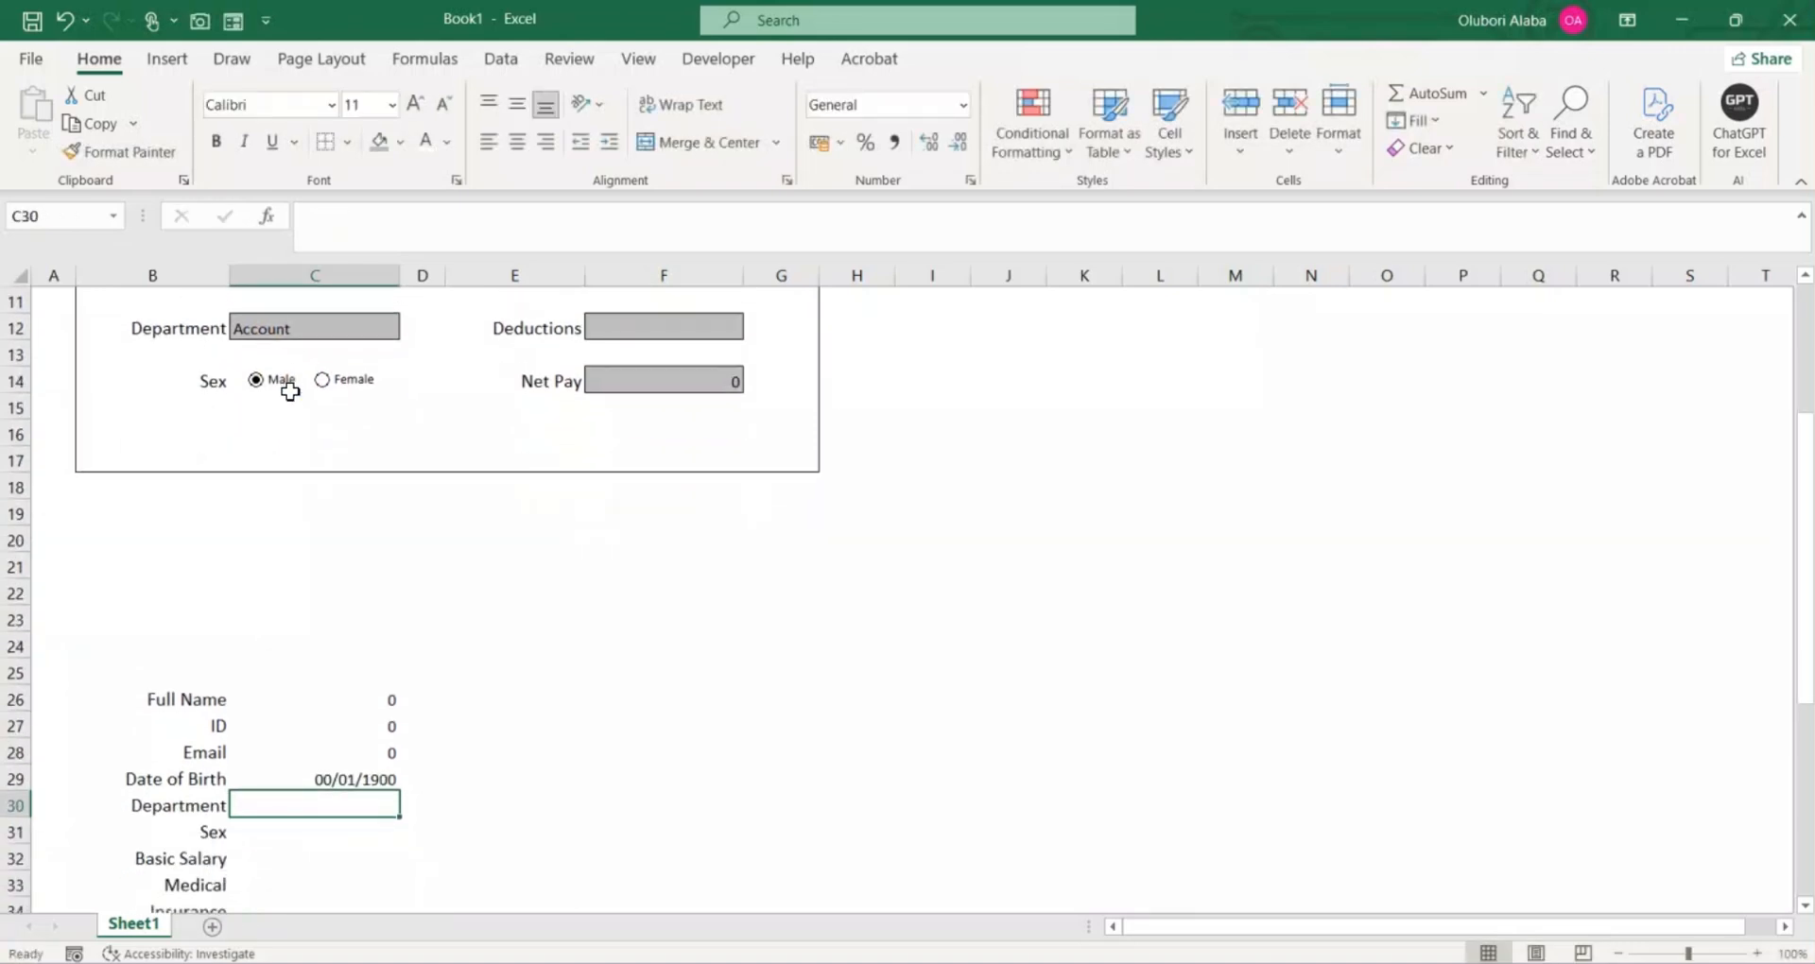
scroll(290, 391, up, 1)
text(=)
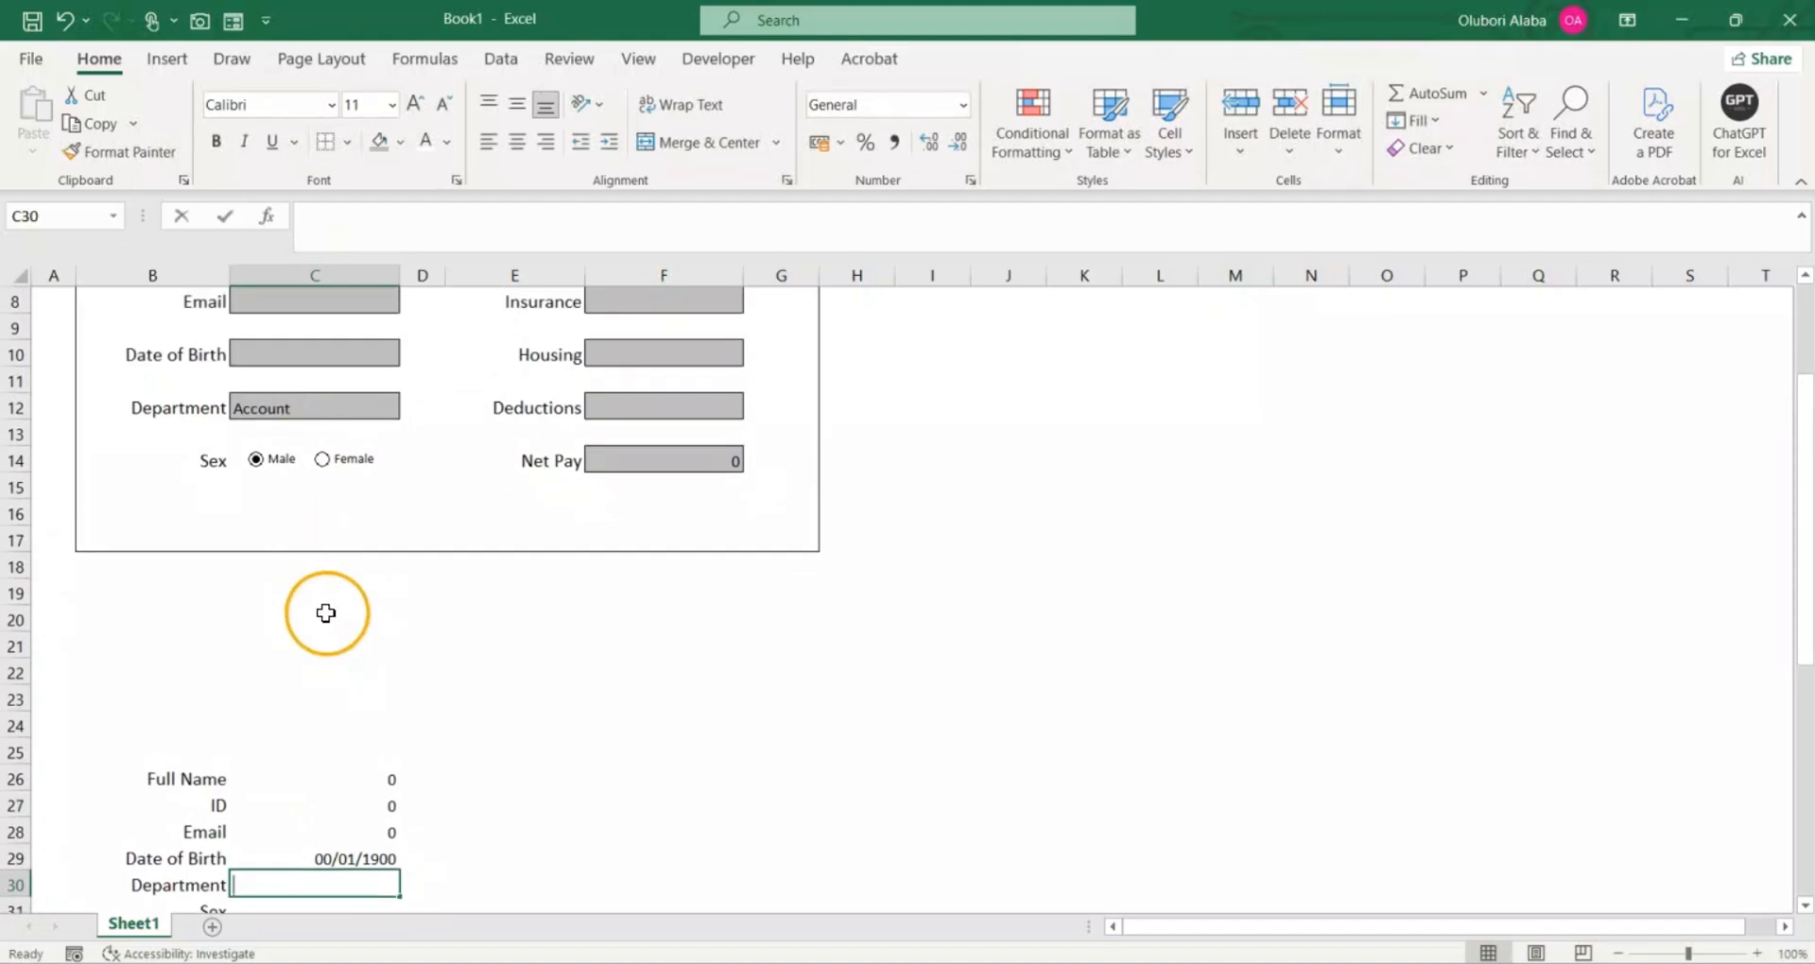
click(304, 408)
key(Return)
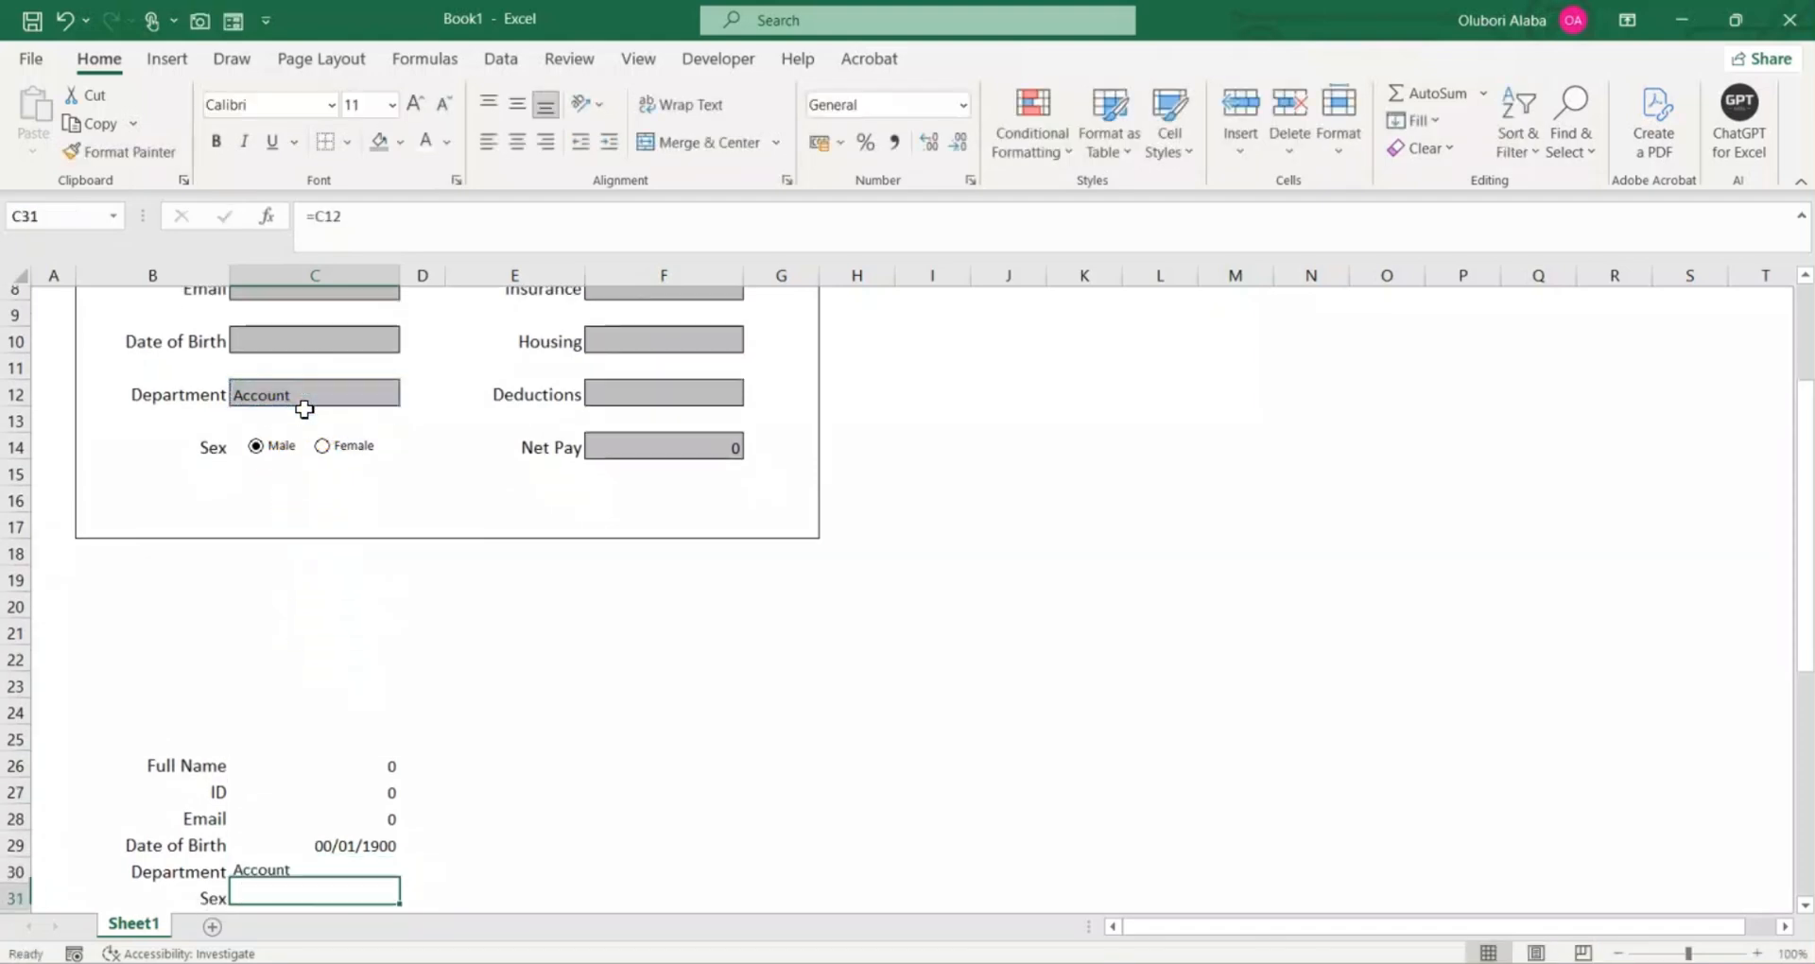
Step: Leave the Sex row empty and link C32 beside Basic Salary to the form's Basic Salary cell with =F4
scroll(336, 586, down, 3)
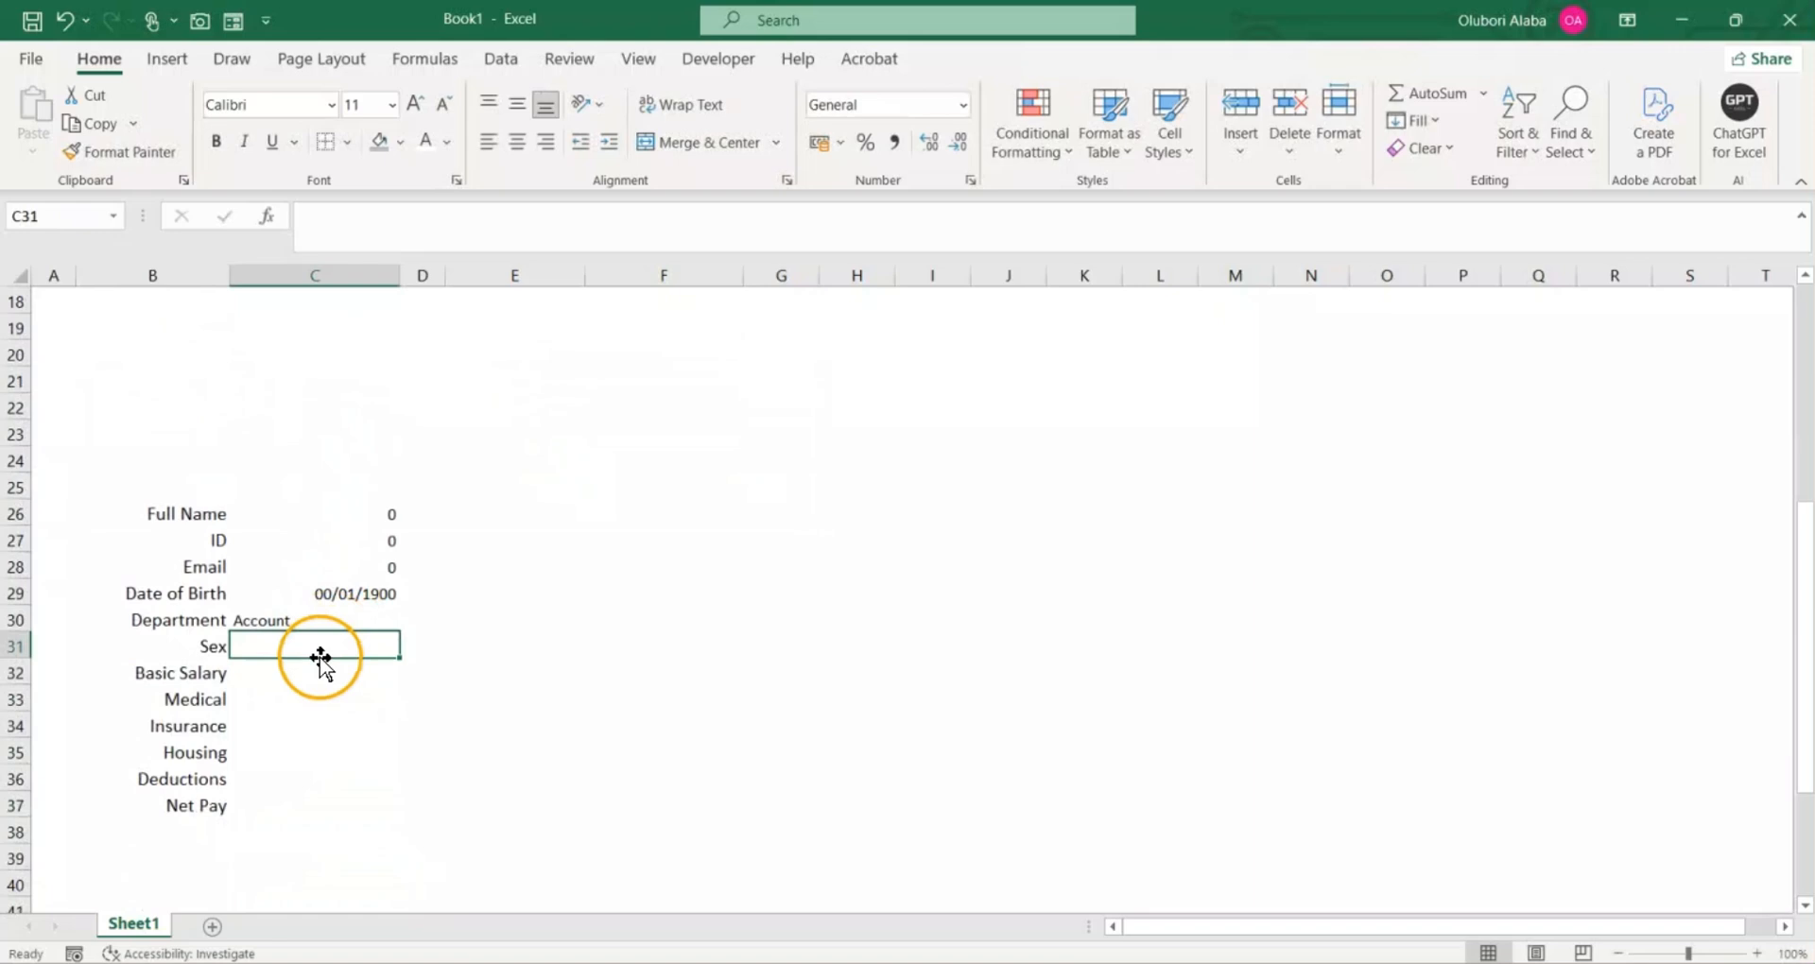
click(267, 674)
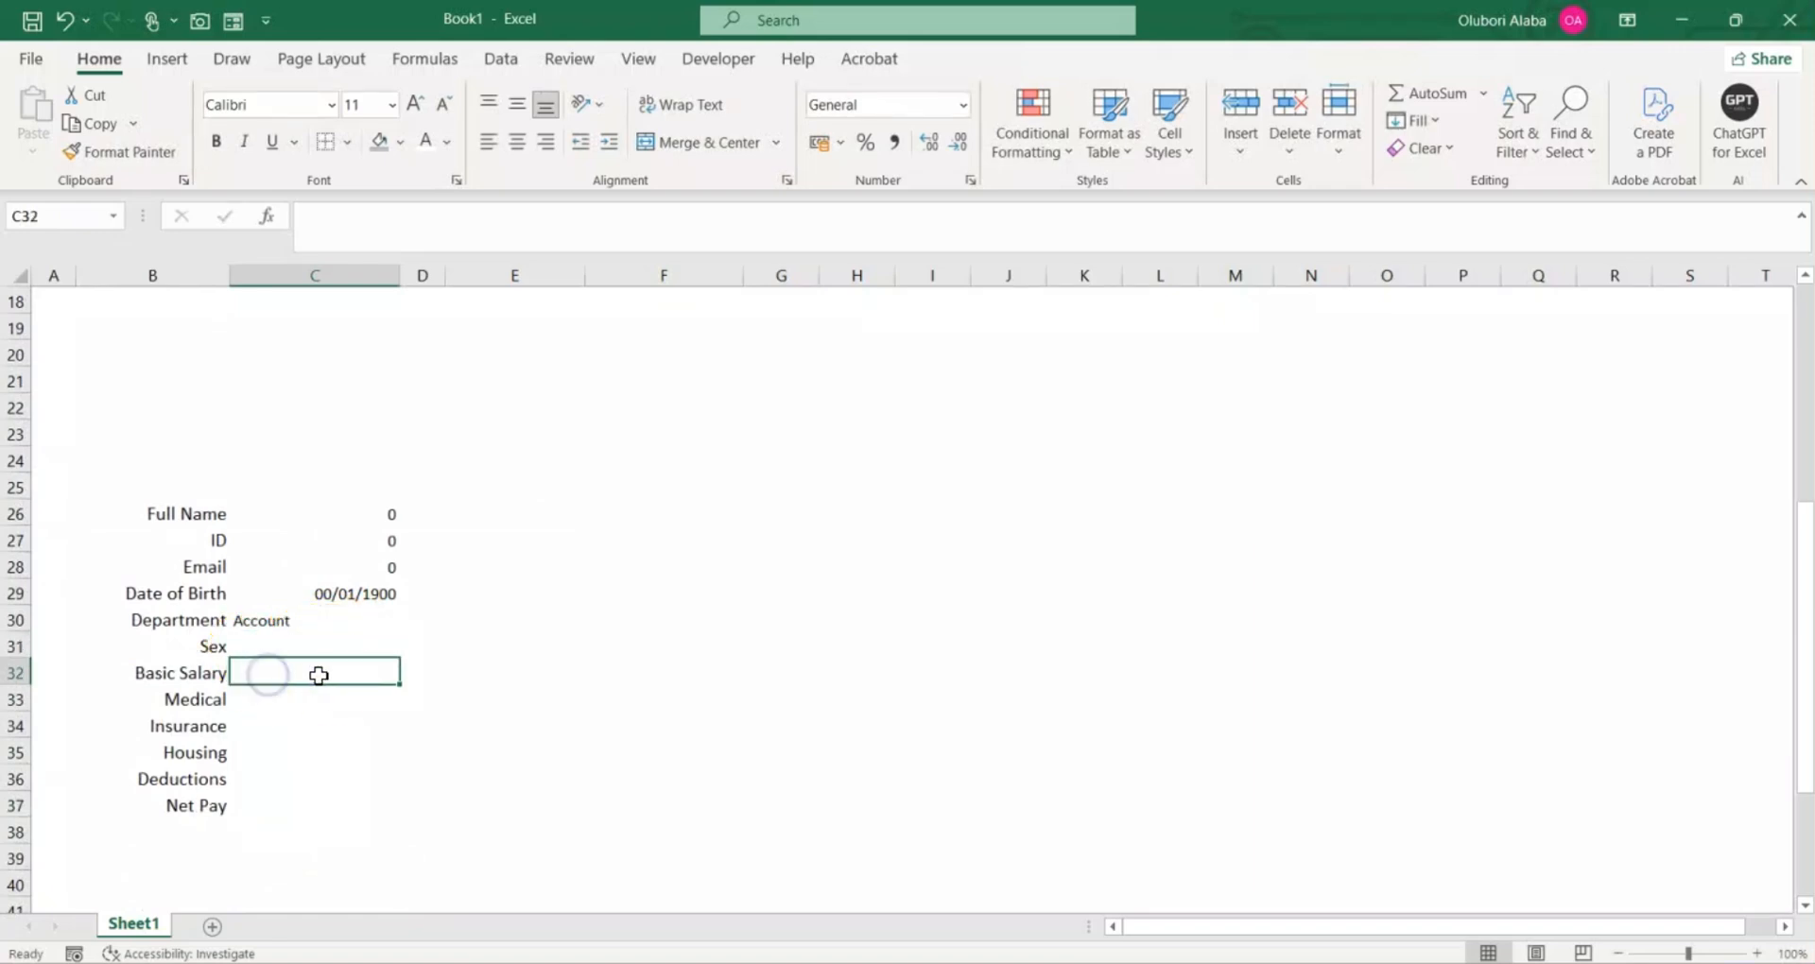
click(375, 670)
scroll(583, 587, up, 5)
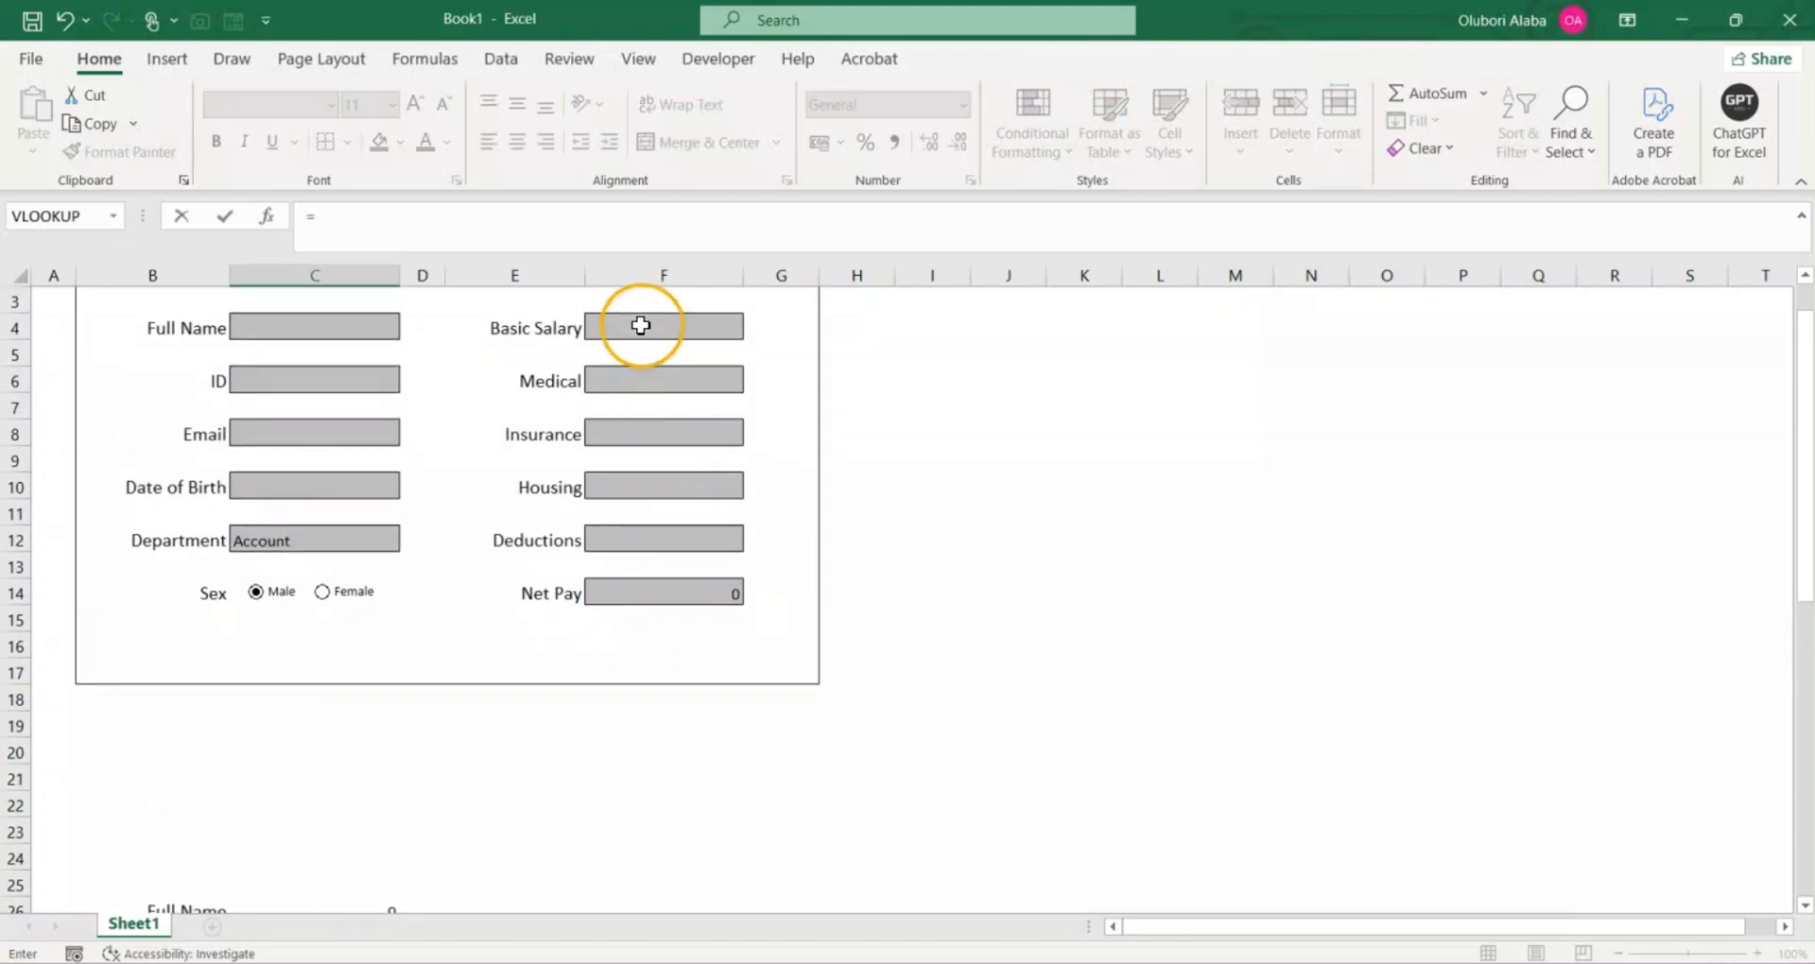
click(641, 325)
key(Return)
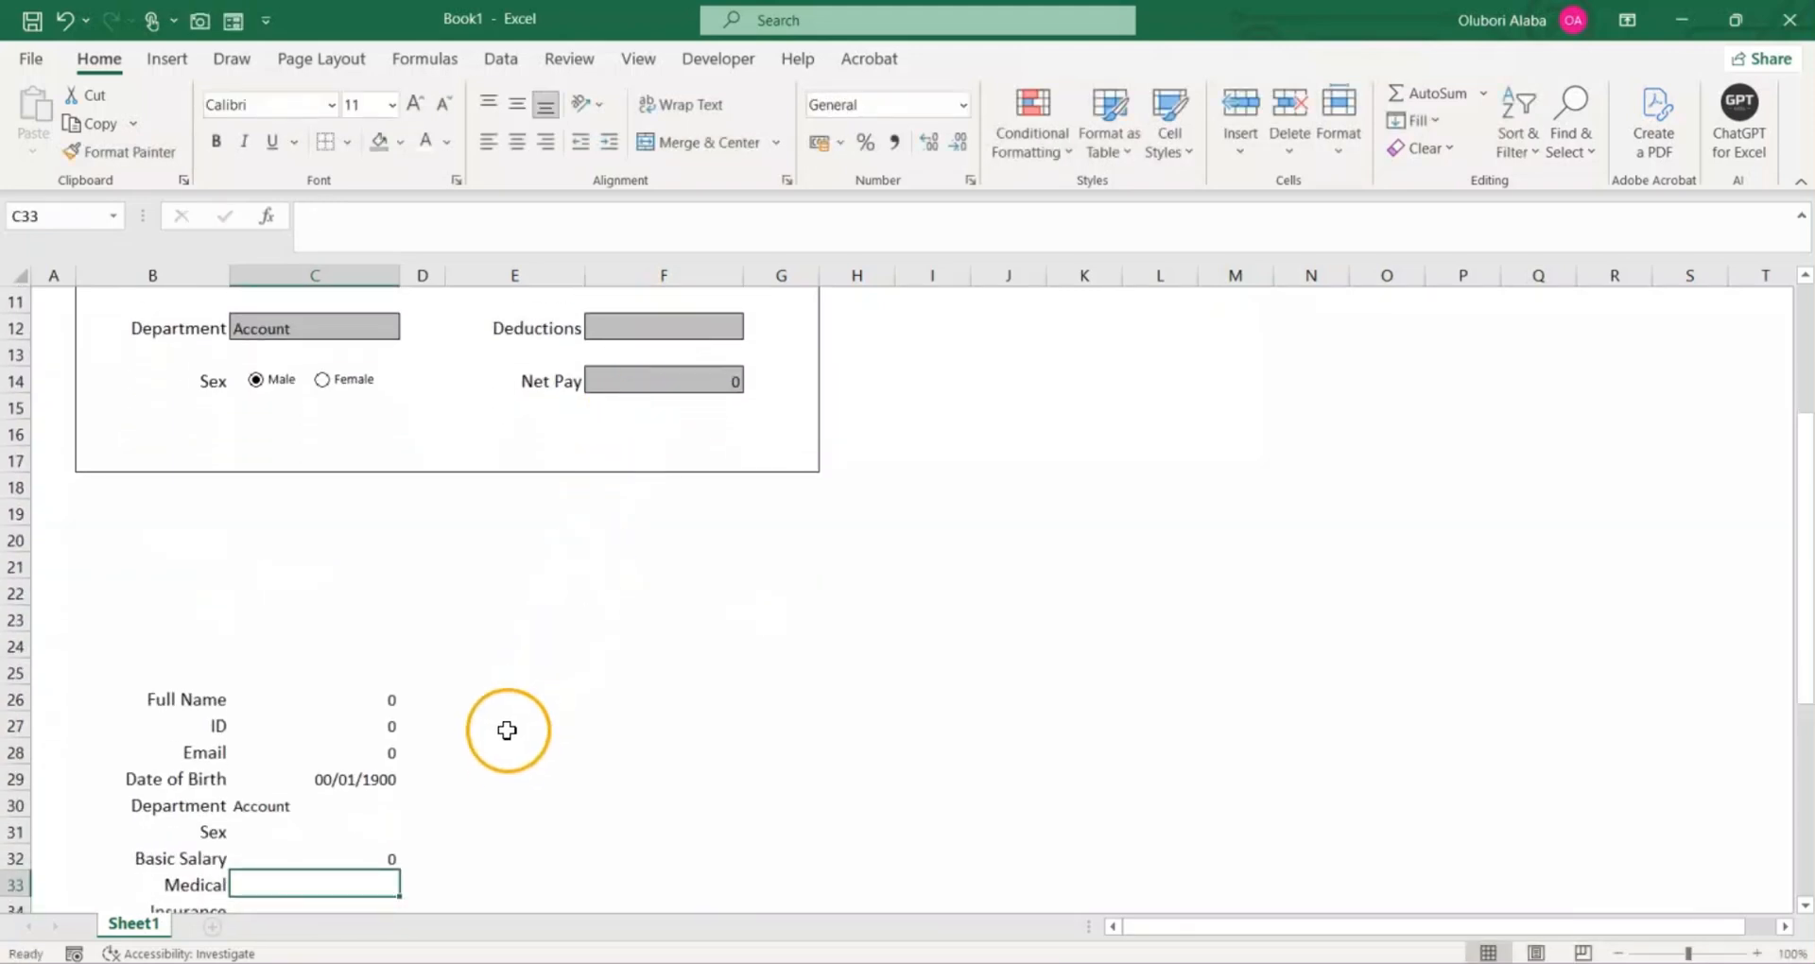
Step: Link C33 beside the Medical label to the form's Medical entry cell with =F6
scroll(507, 730, down, 1)
text(=)
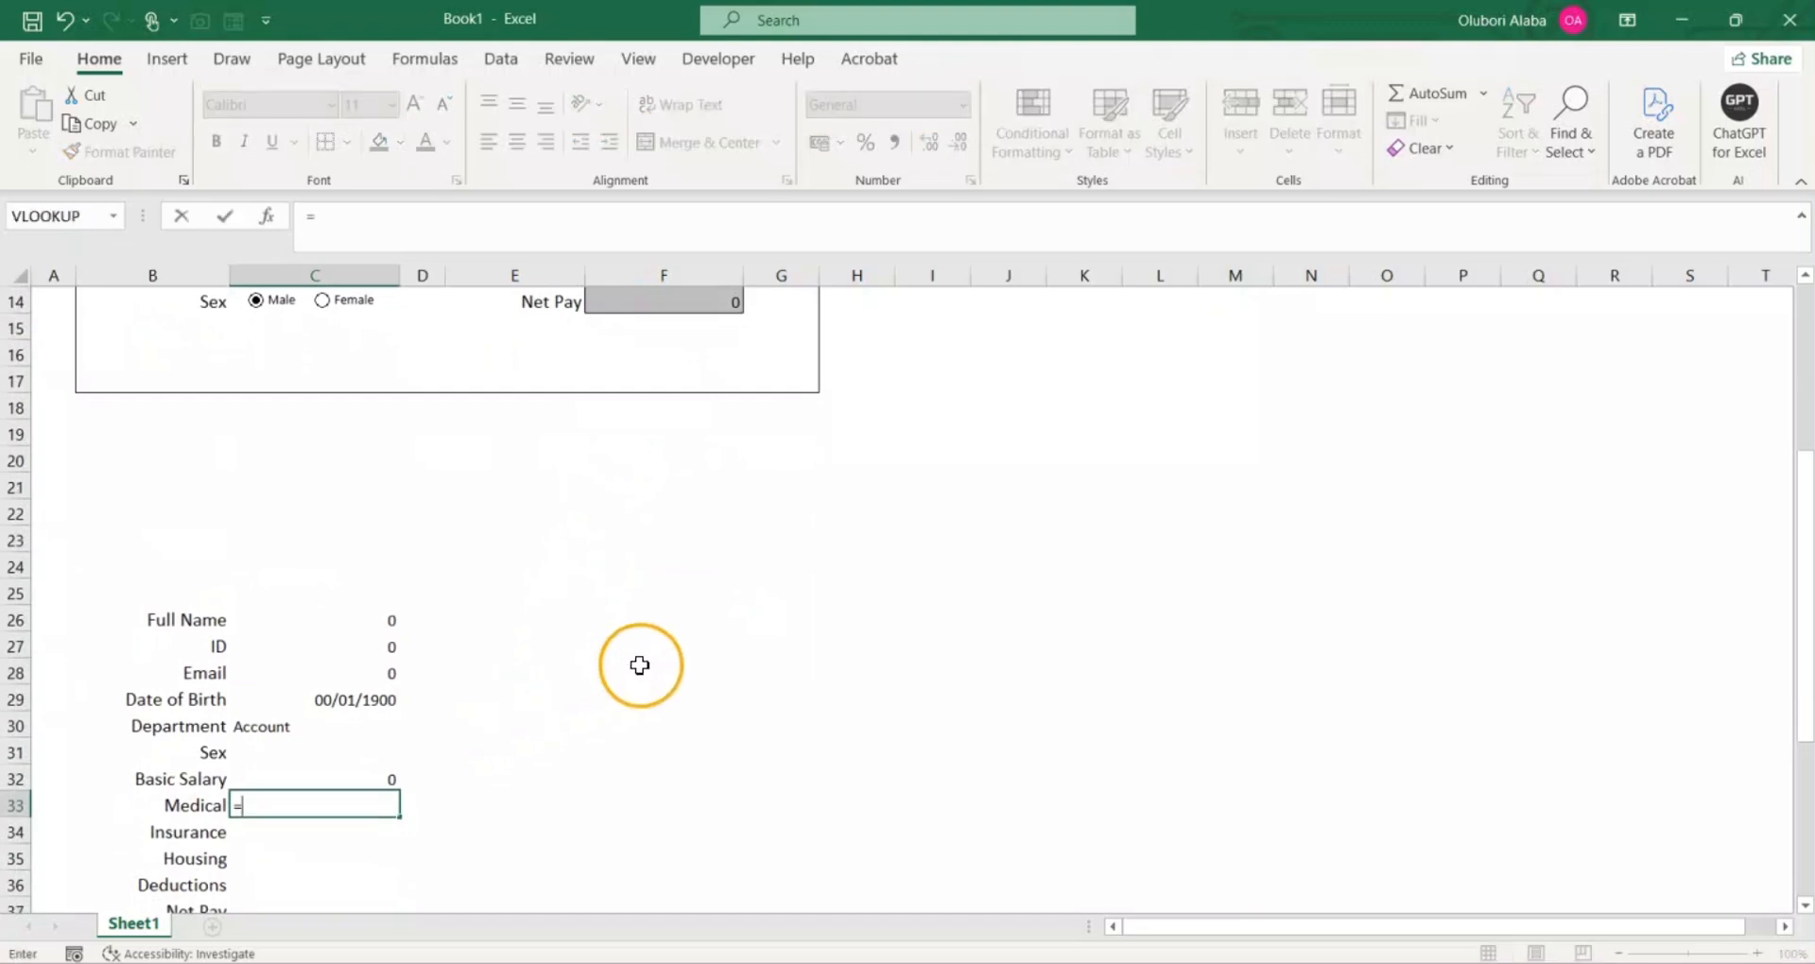
scroll(643, 657, up, 4)
click(649, 402)
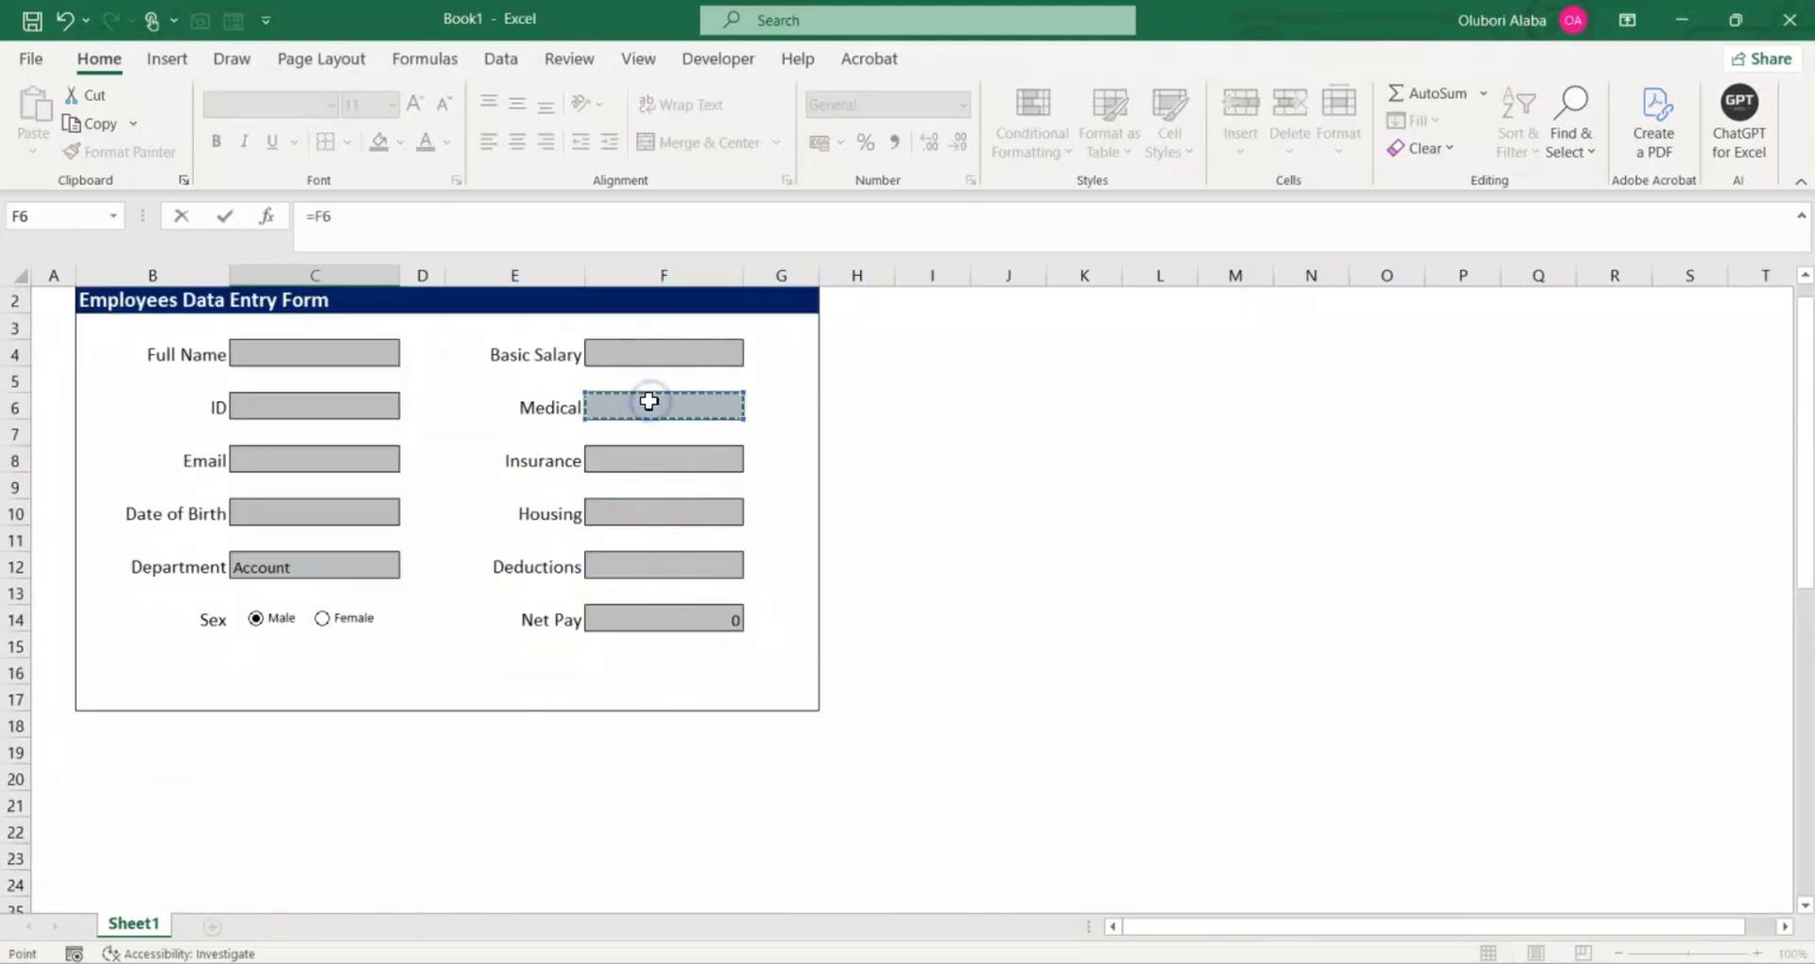
key(Return)
Step: Link C34 beside the Insurance label to the form's Insurance entry cell with =F8
text(=)
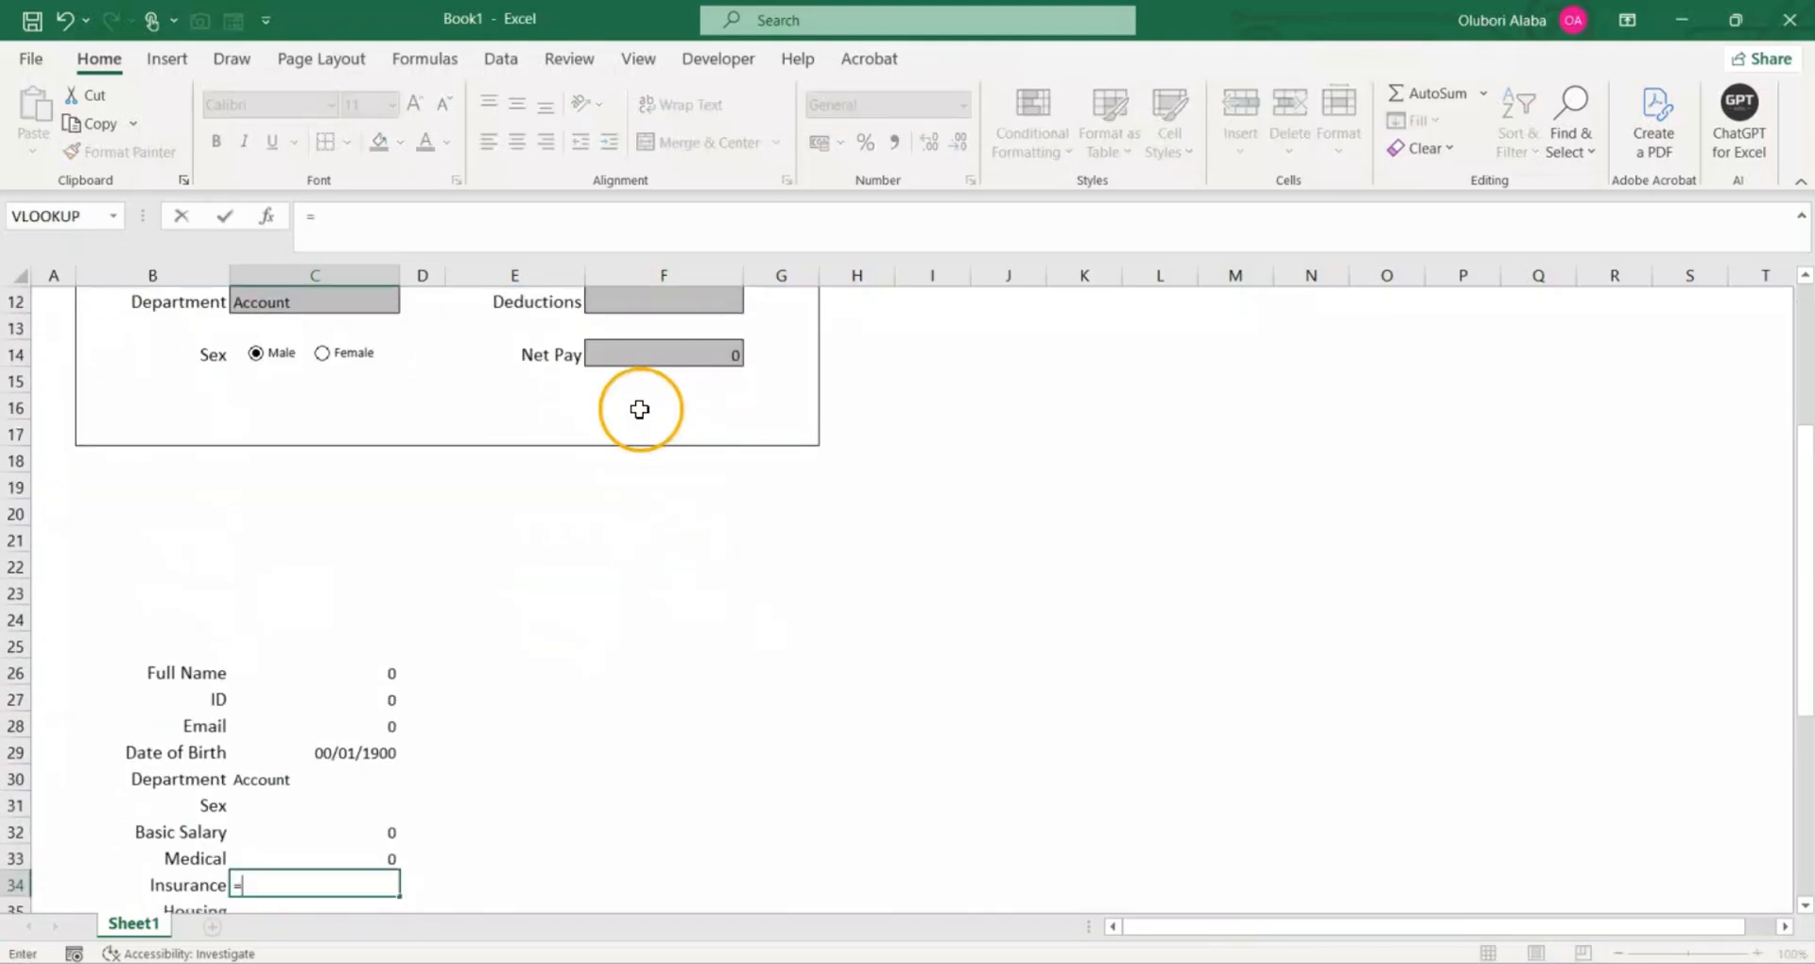
scroll(643, 412, up, 2)
click(642, 363)
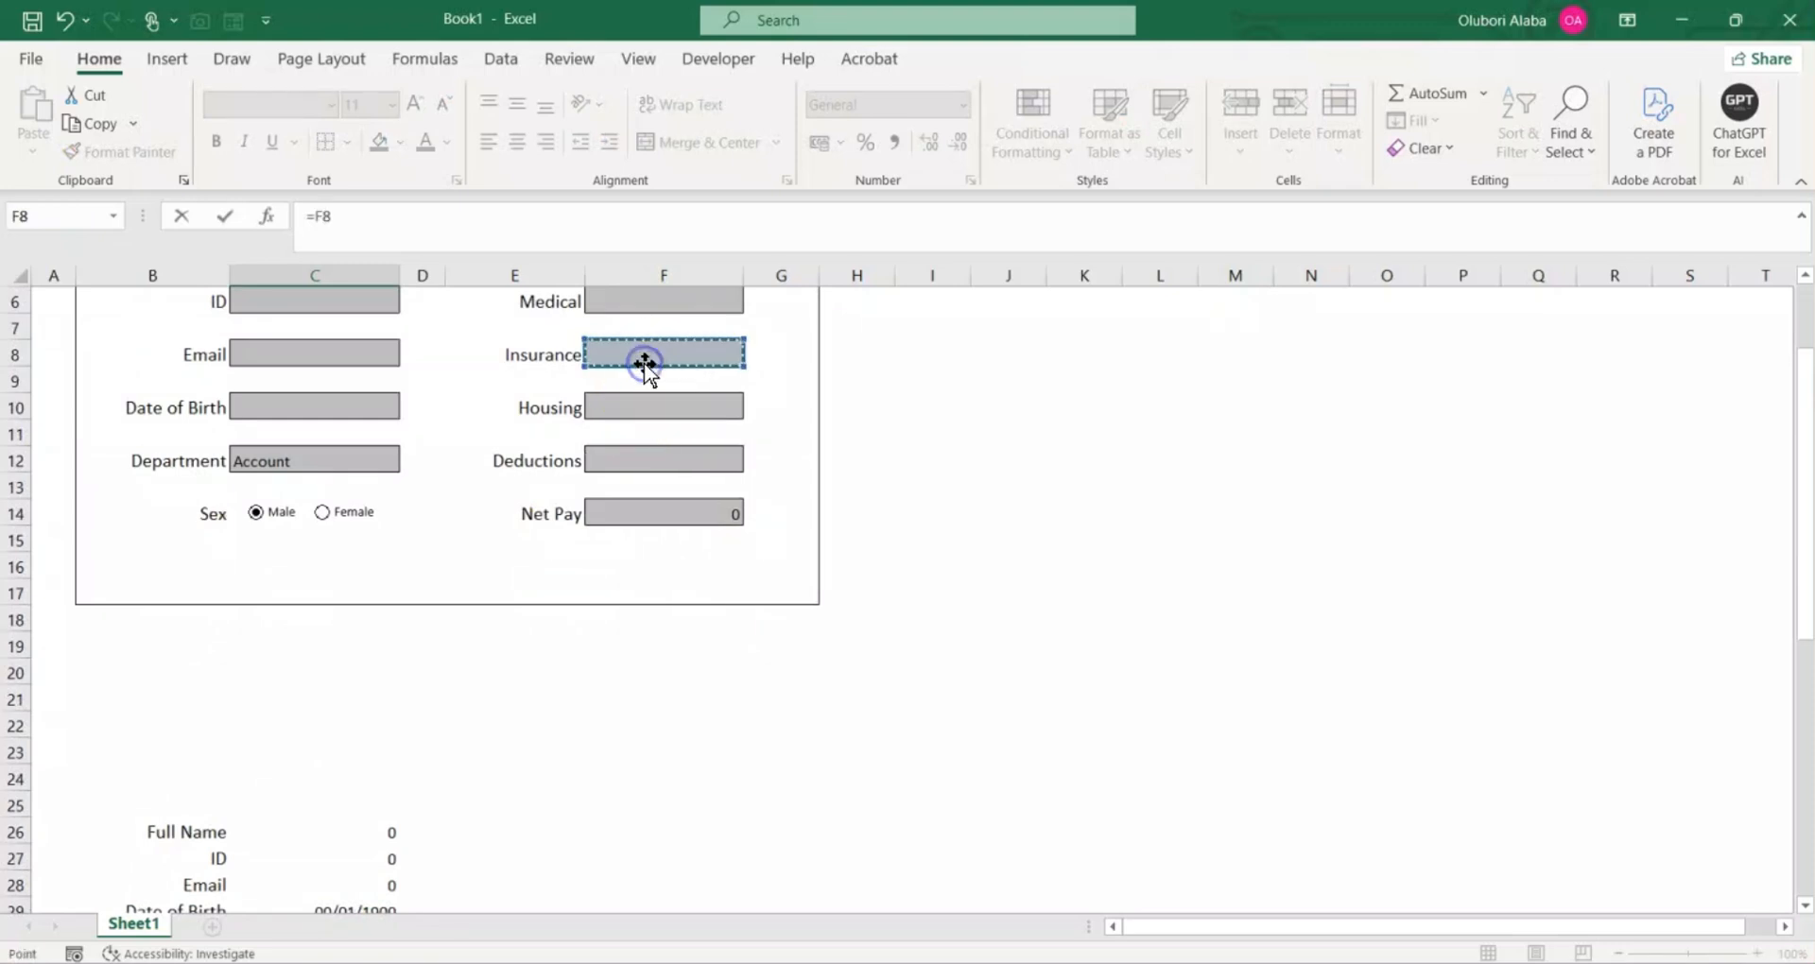
key(Return)
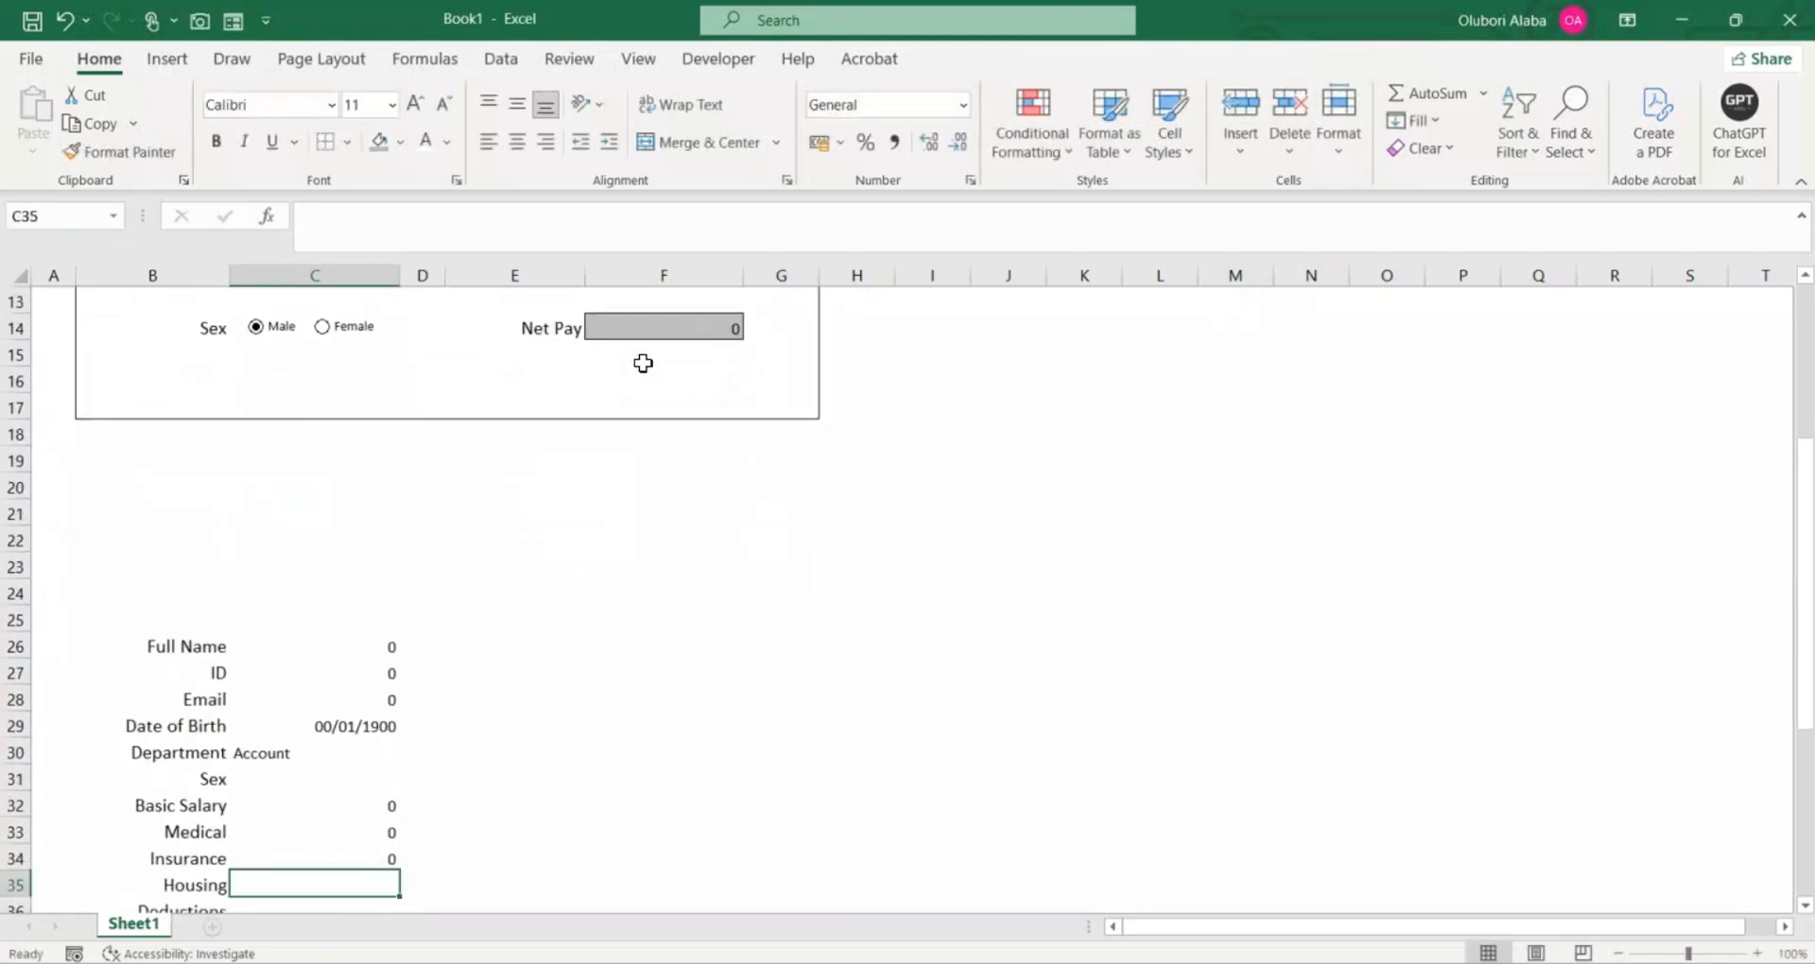
Step: Link C35 beside the Housing label to the form's Housing entry cell with =F10
text(=)
scroll(652, 363, up, 3)
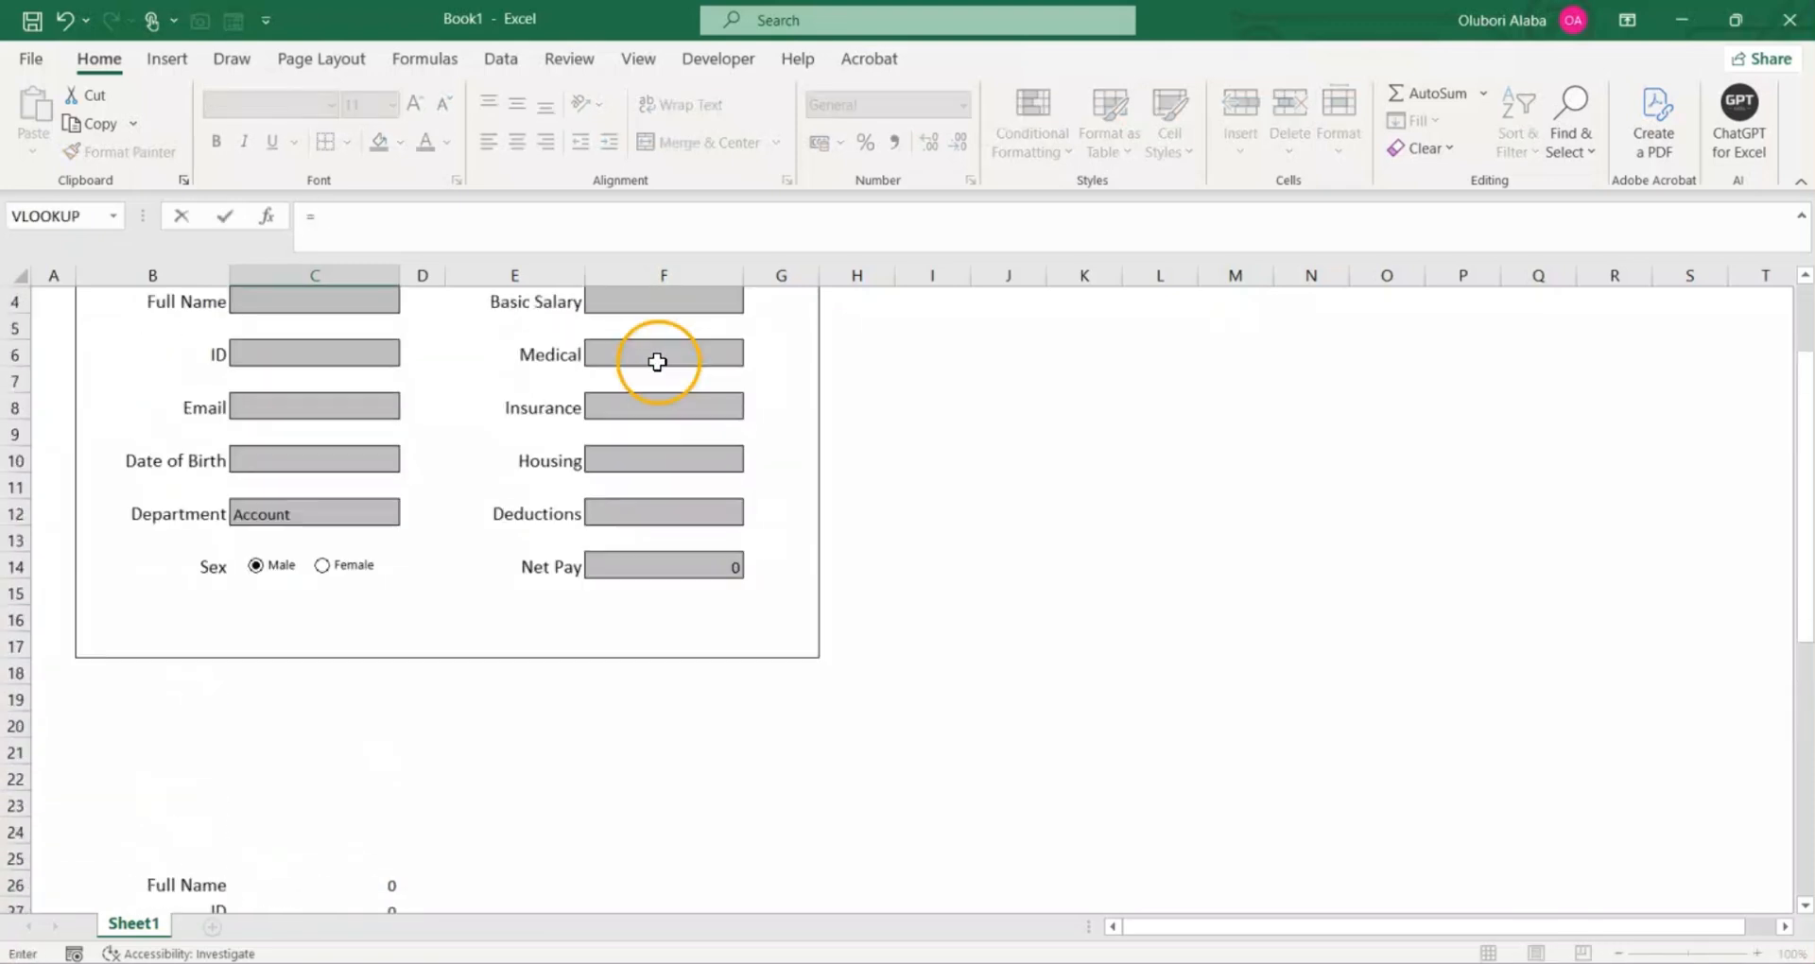
click(635, 461)
key(Return)
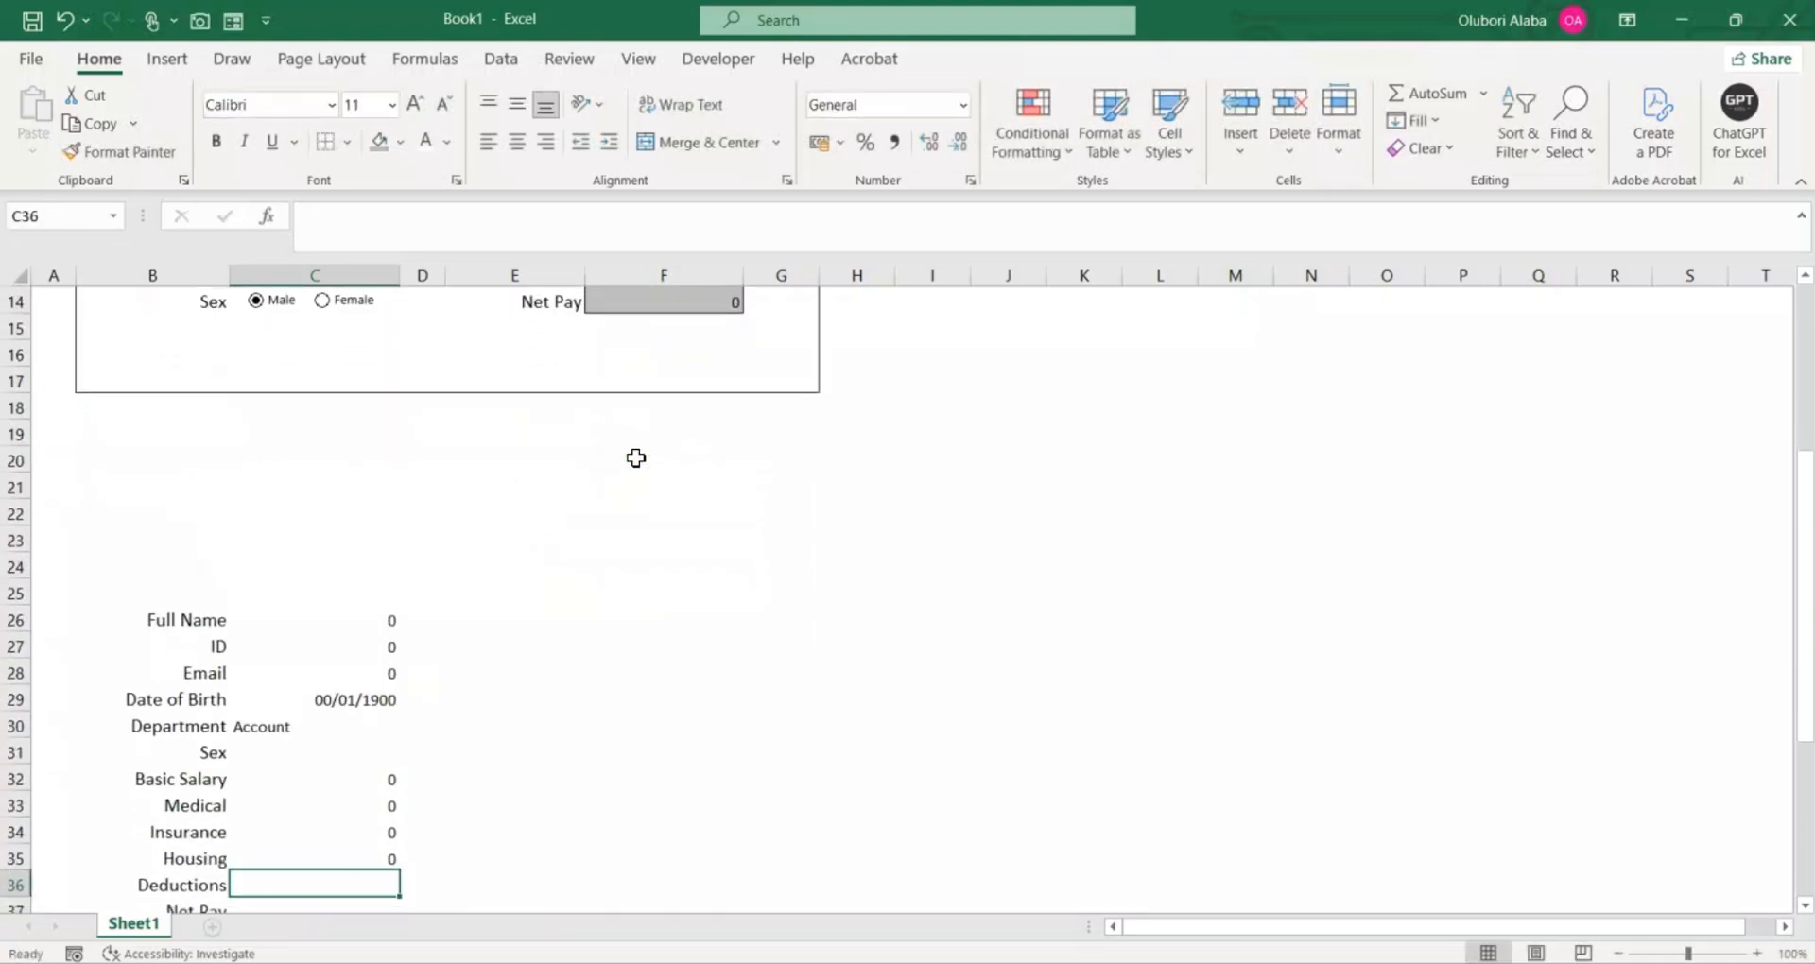
Step: Link C36 beside the Deductions label to the form's Deductions entry cell with =F12
text(=)
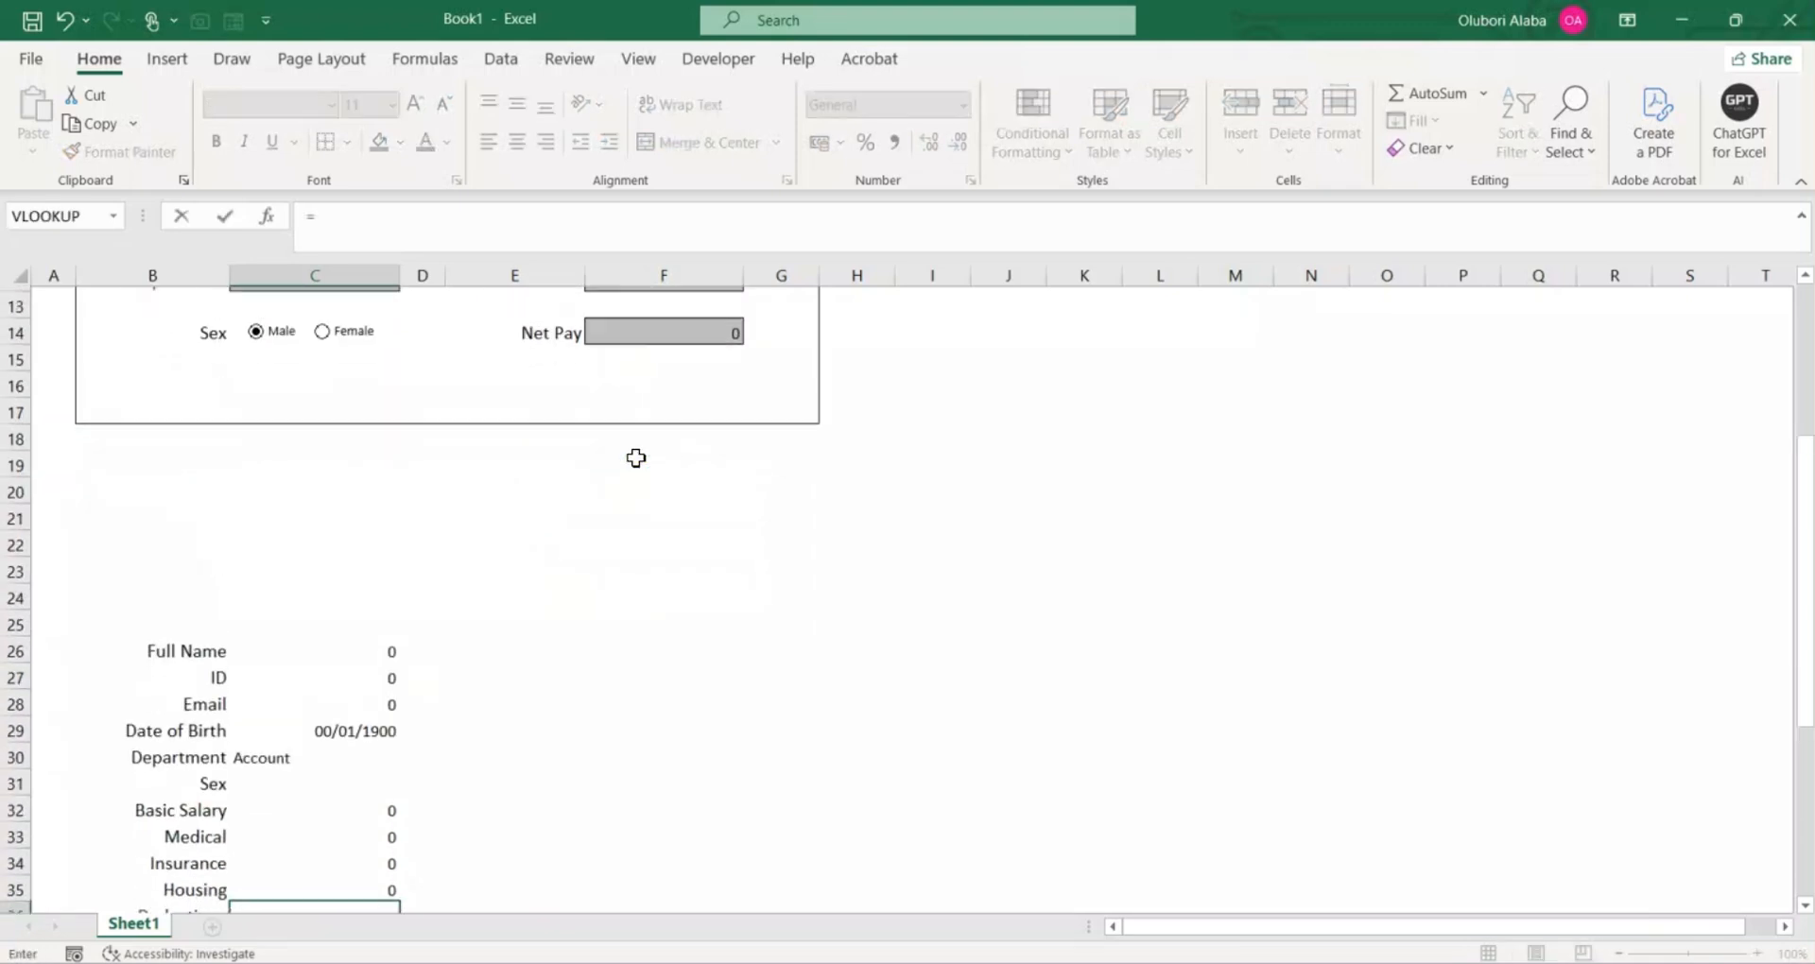
scroll(636, 457, up, 2)
click(650, 412)
key(Return)
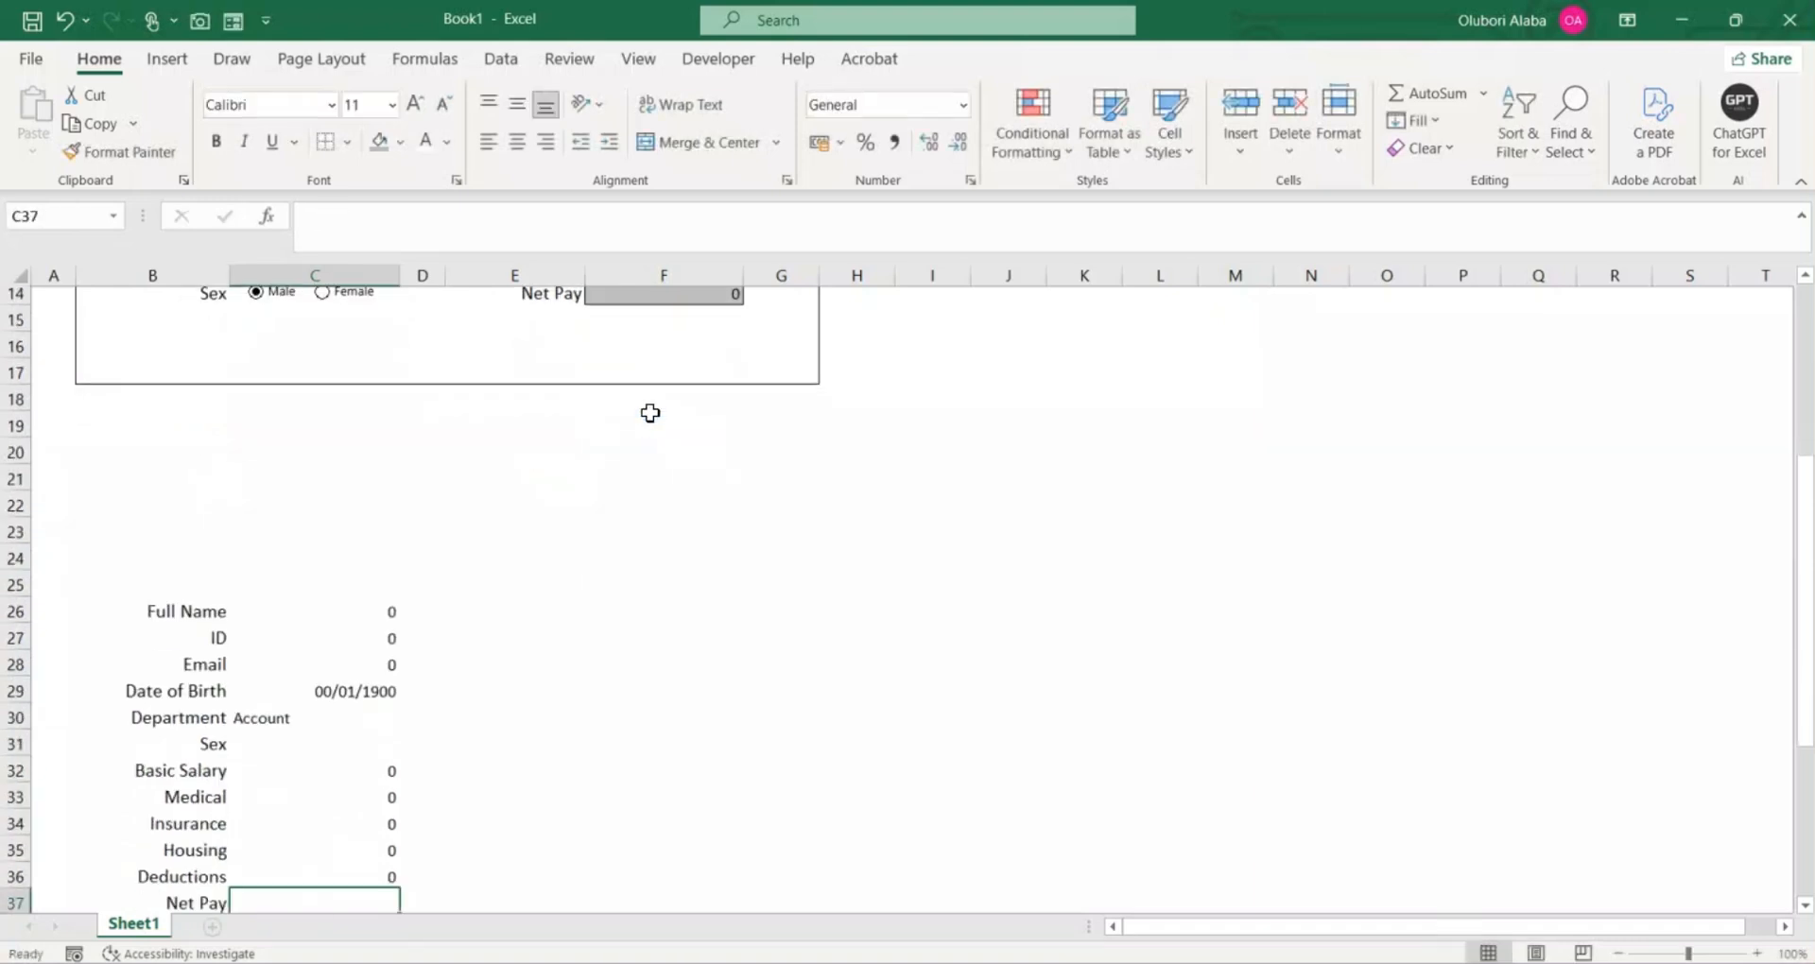
Step: Link C37 beside the Net Pay label to the form's calculated Net Pay cell with =F14
text(=)
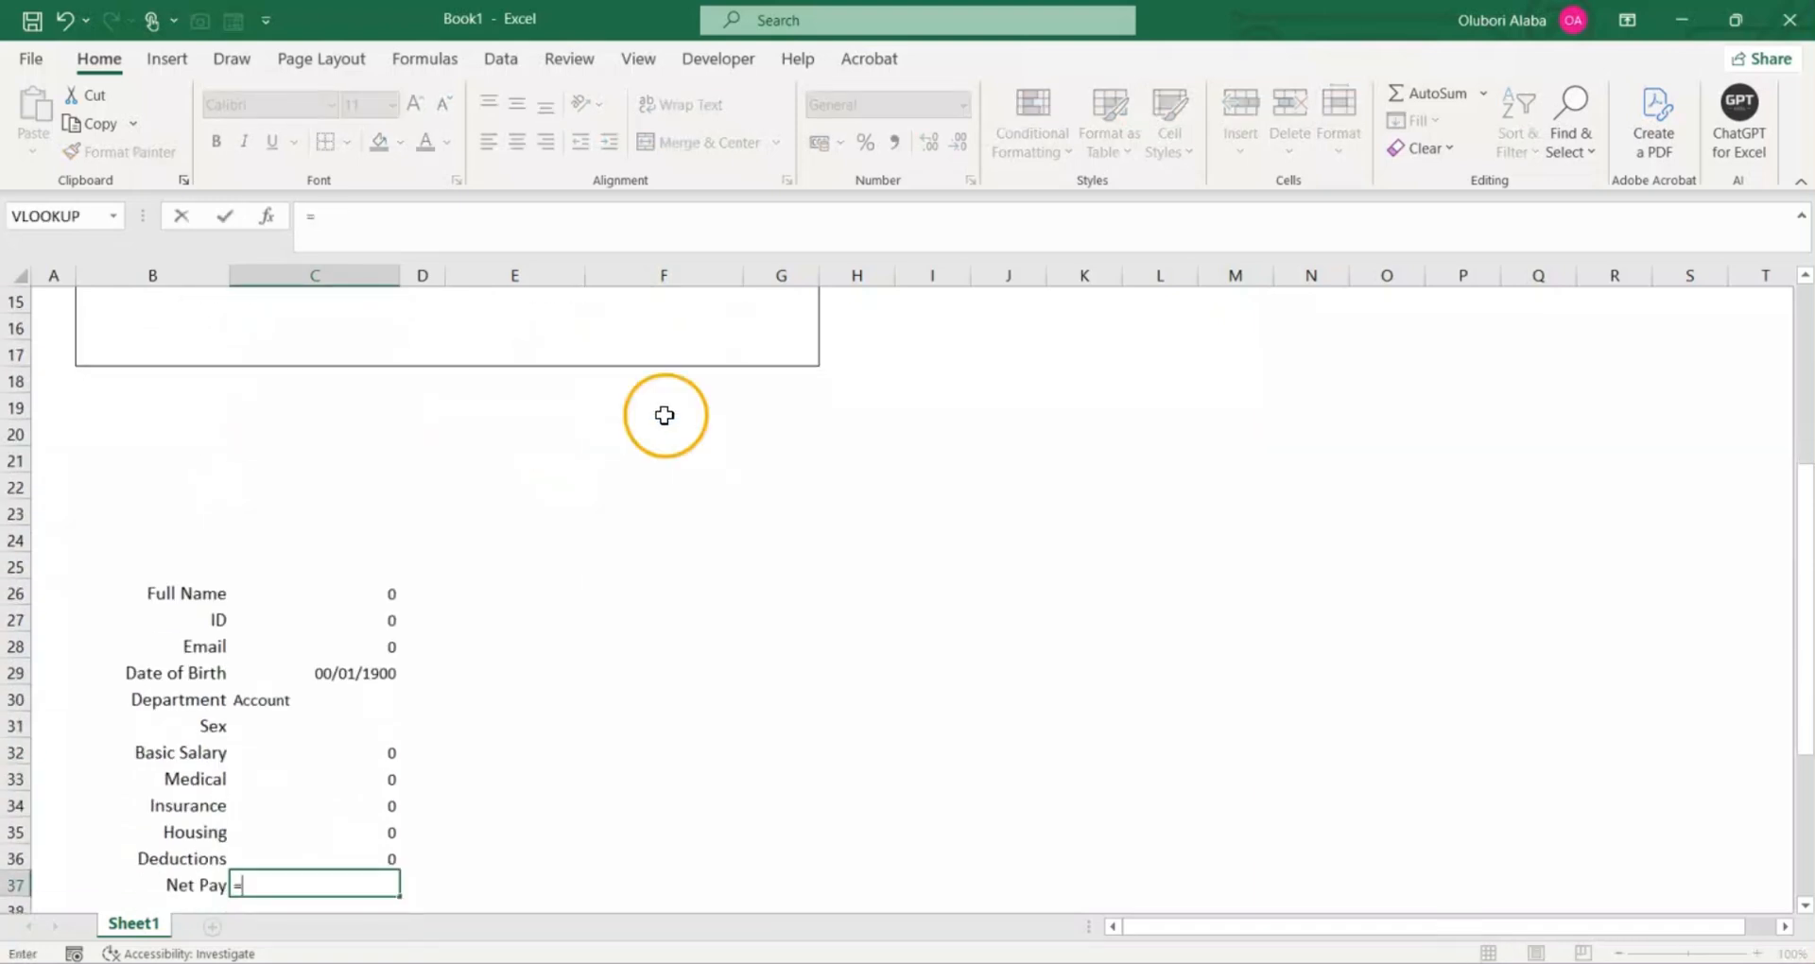
scroll(661, 411, up, 3)
click(660, 505)
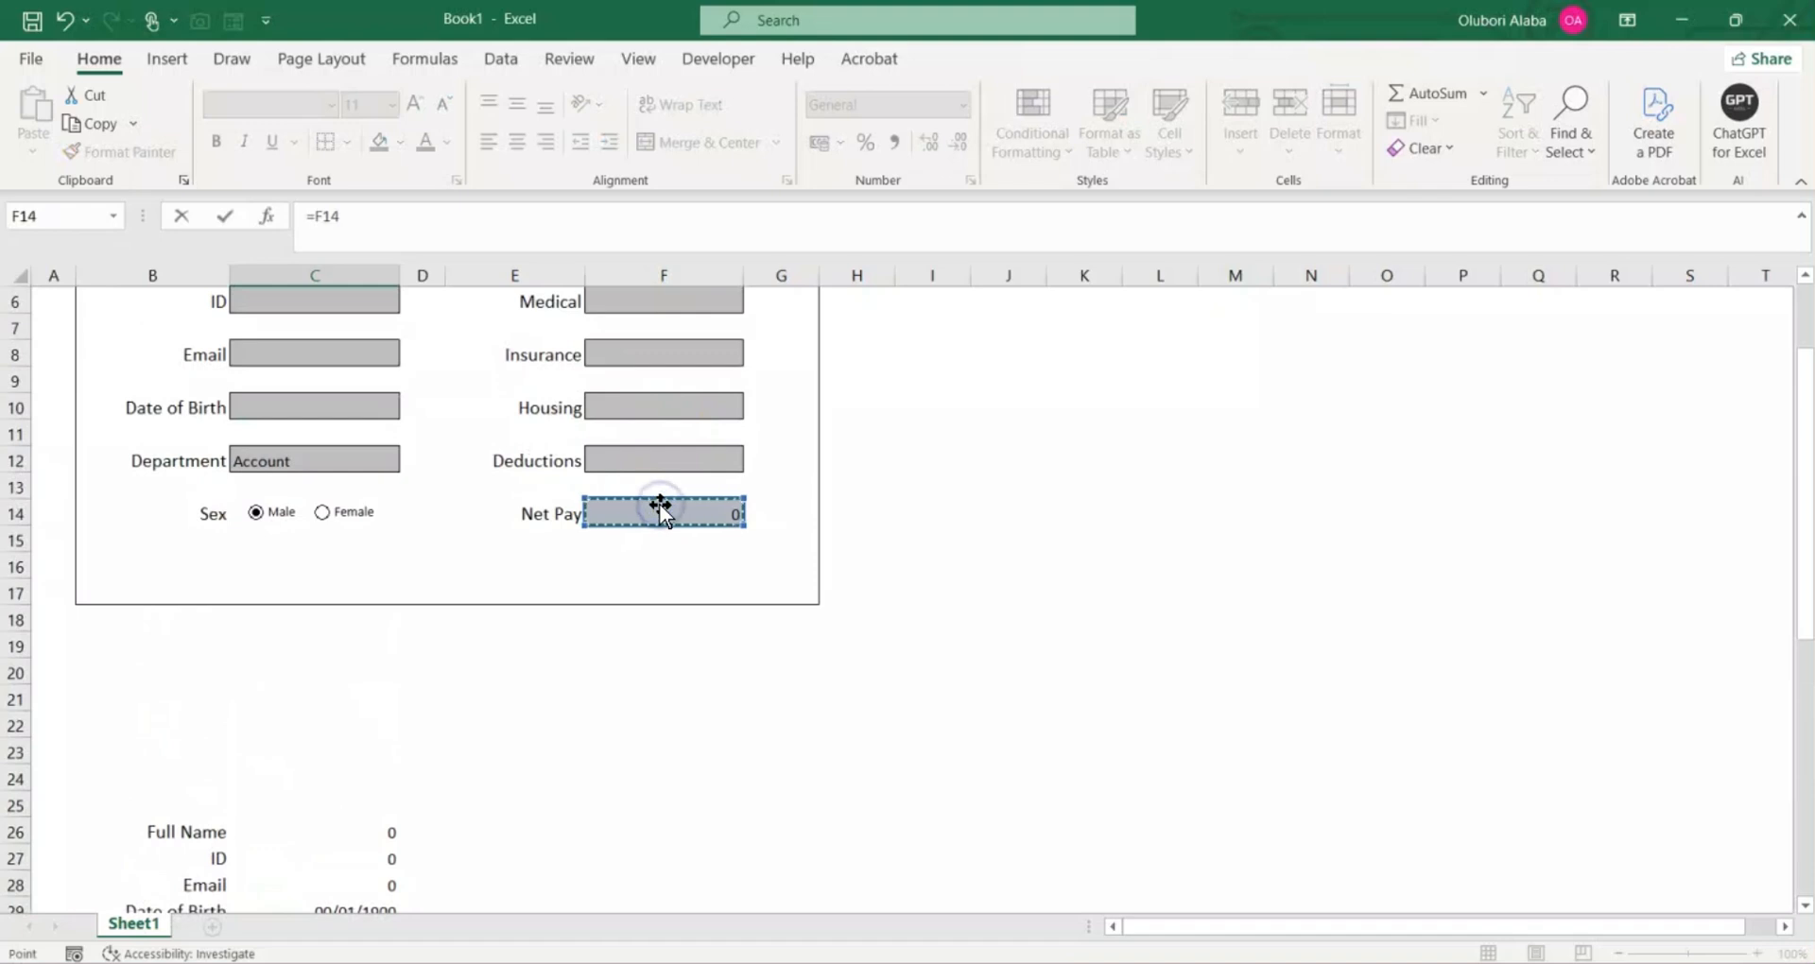
key(Return)
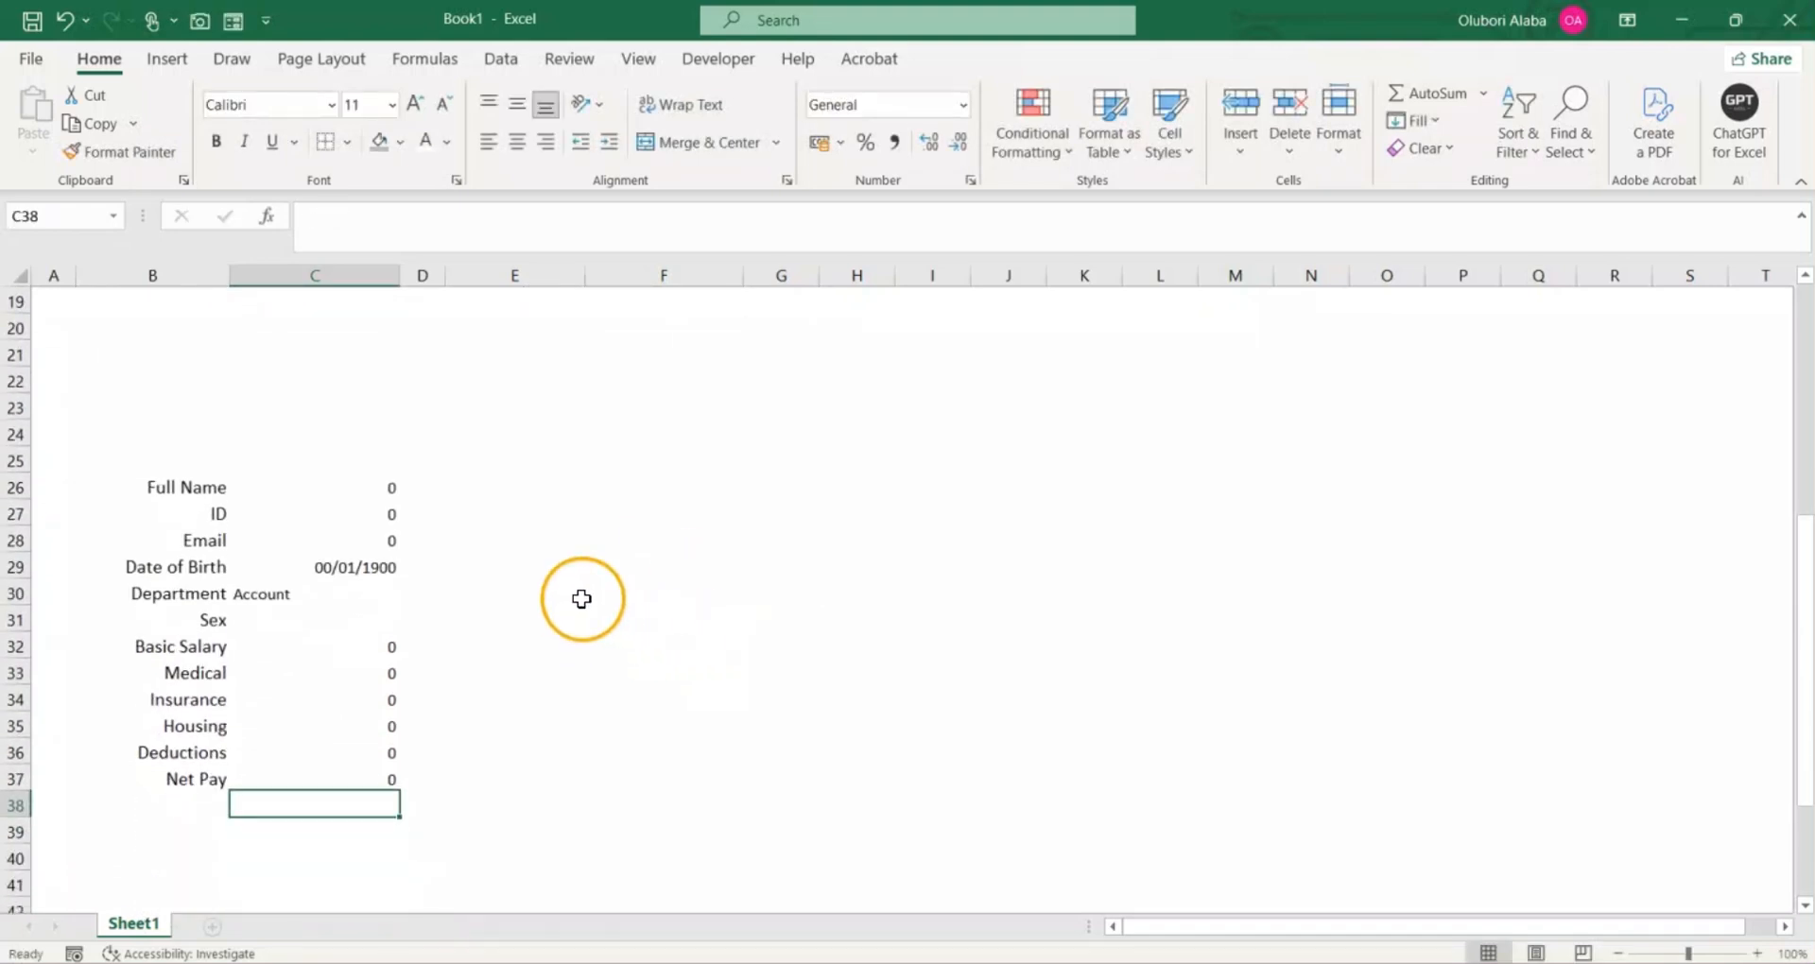
Step: Compare the linked values in C26:C37 with the entry cells of the form above
scroll(579, 599, up, 6)
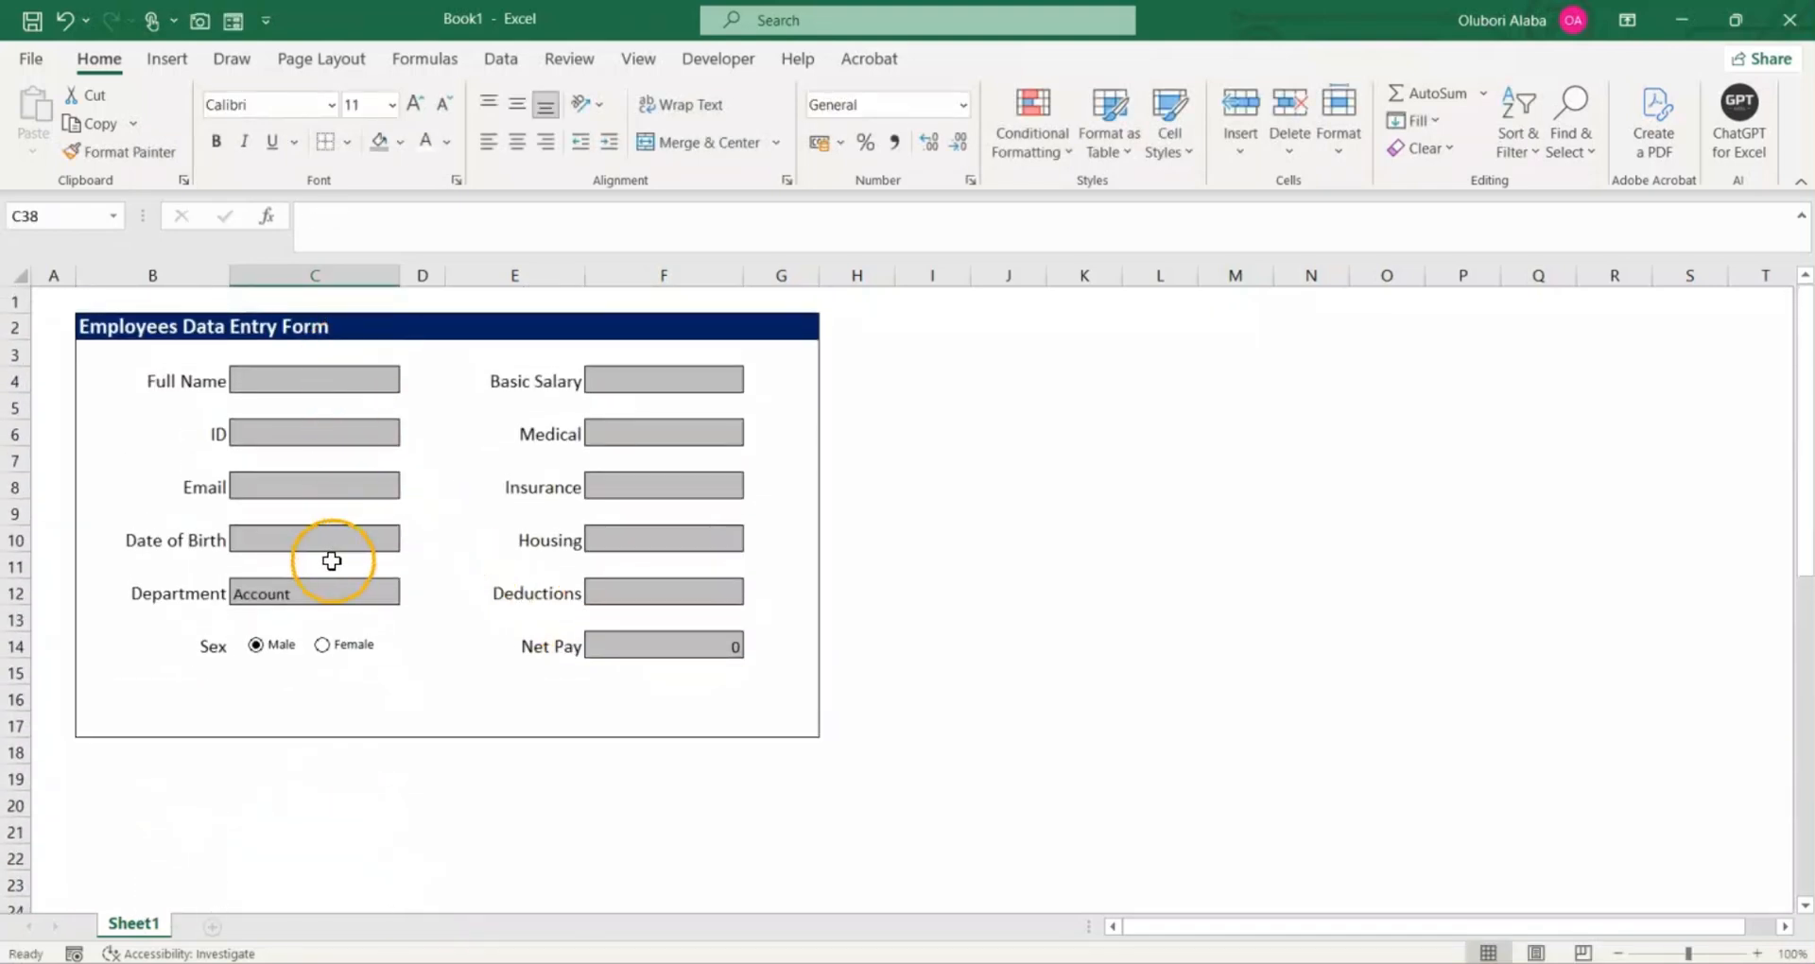
scroll(669, 454, down, 6)
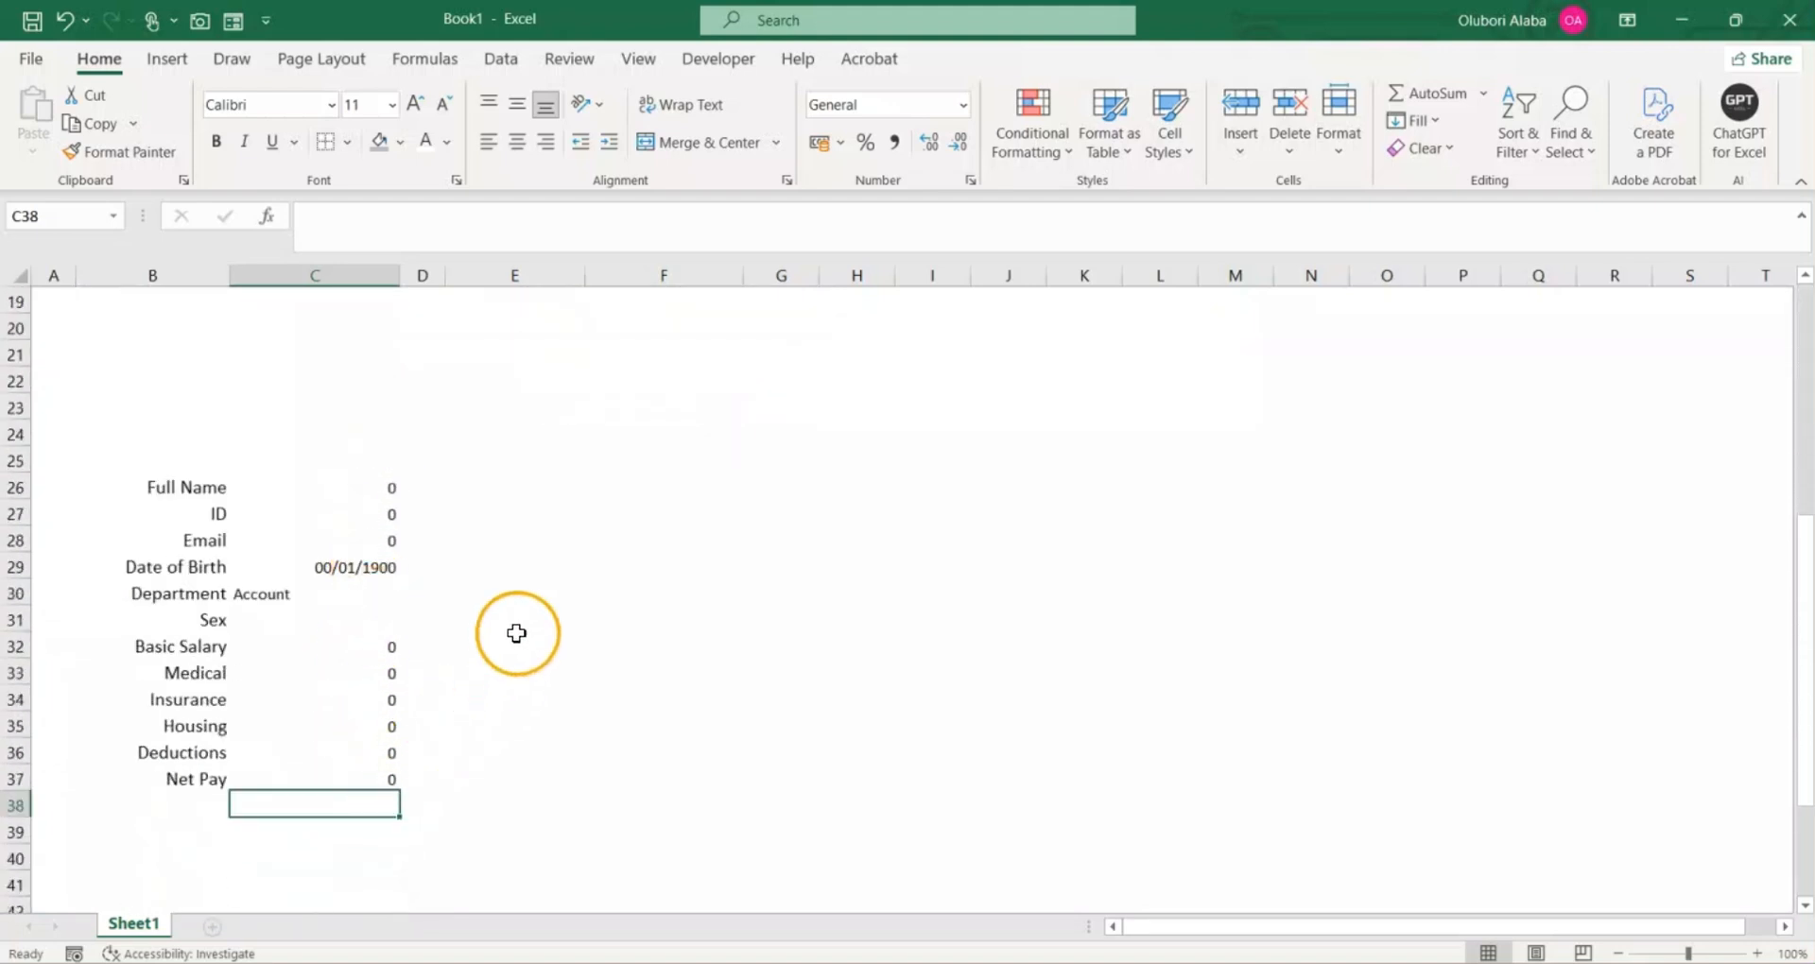
scroll(529, 624, up, 2)
scroll(494, 599, up, 2)
scroll(372, 692, down, 3)
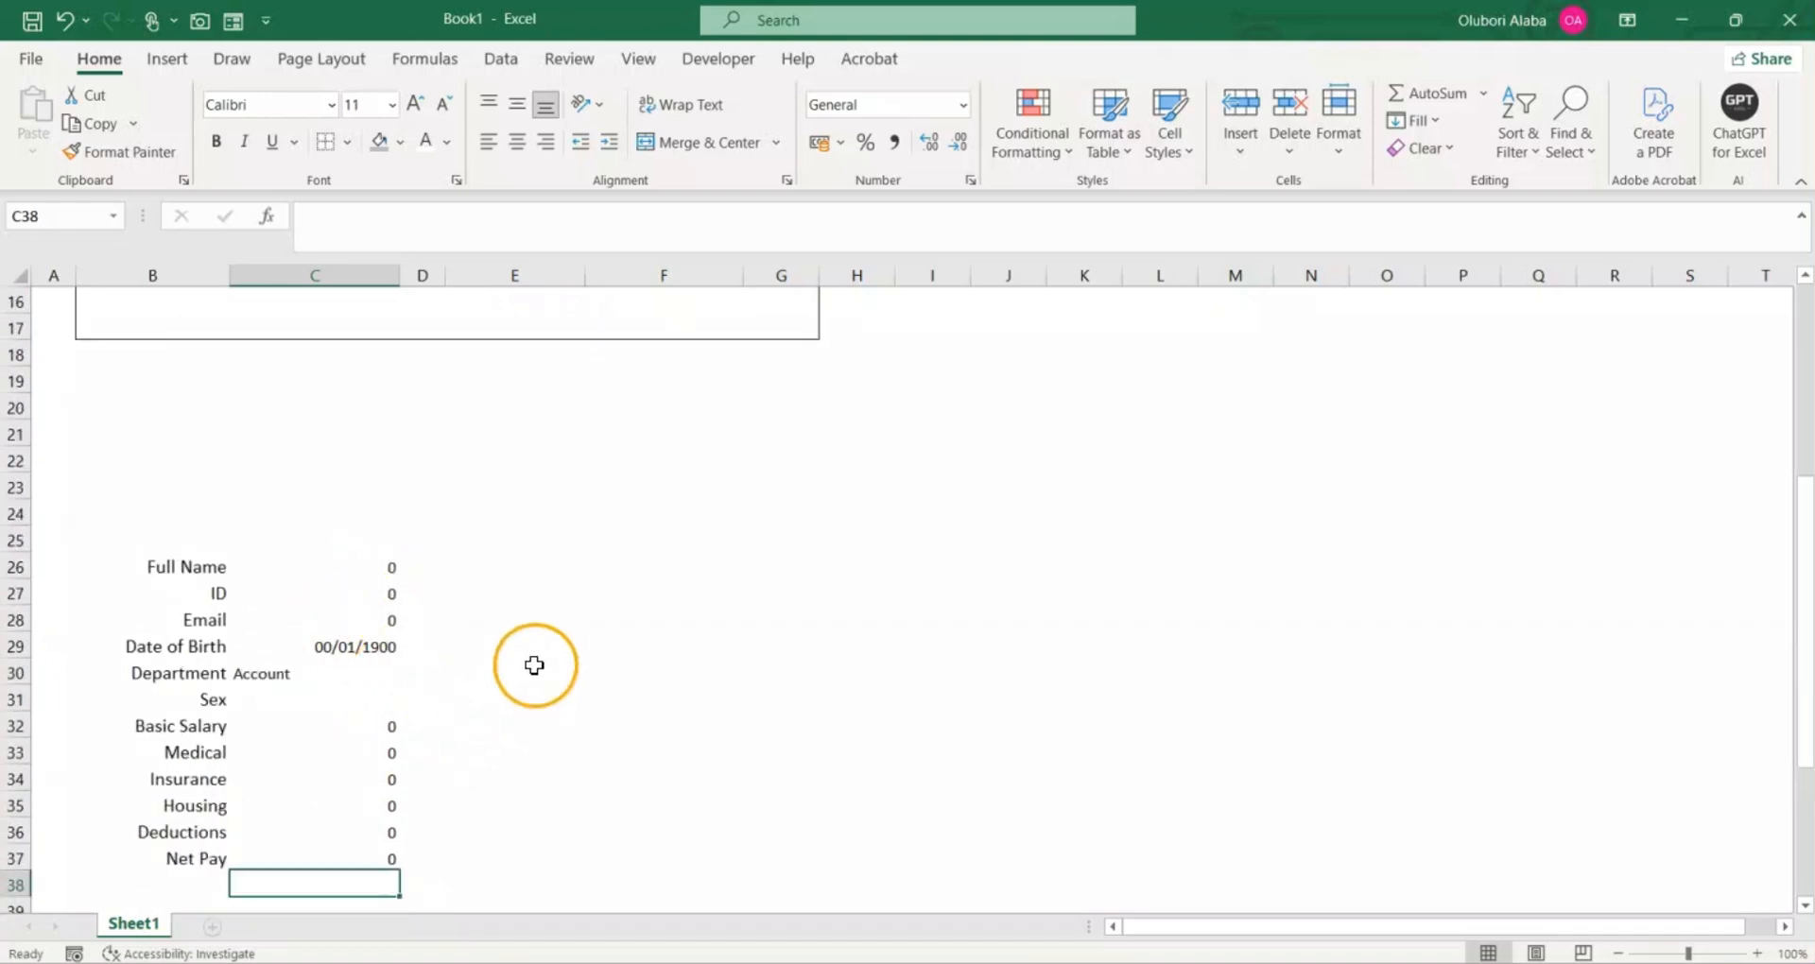
scroll(567, 653, up, 4)
scroll(592, 642, up, 1)
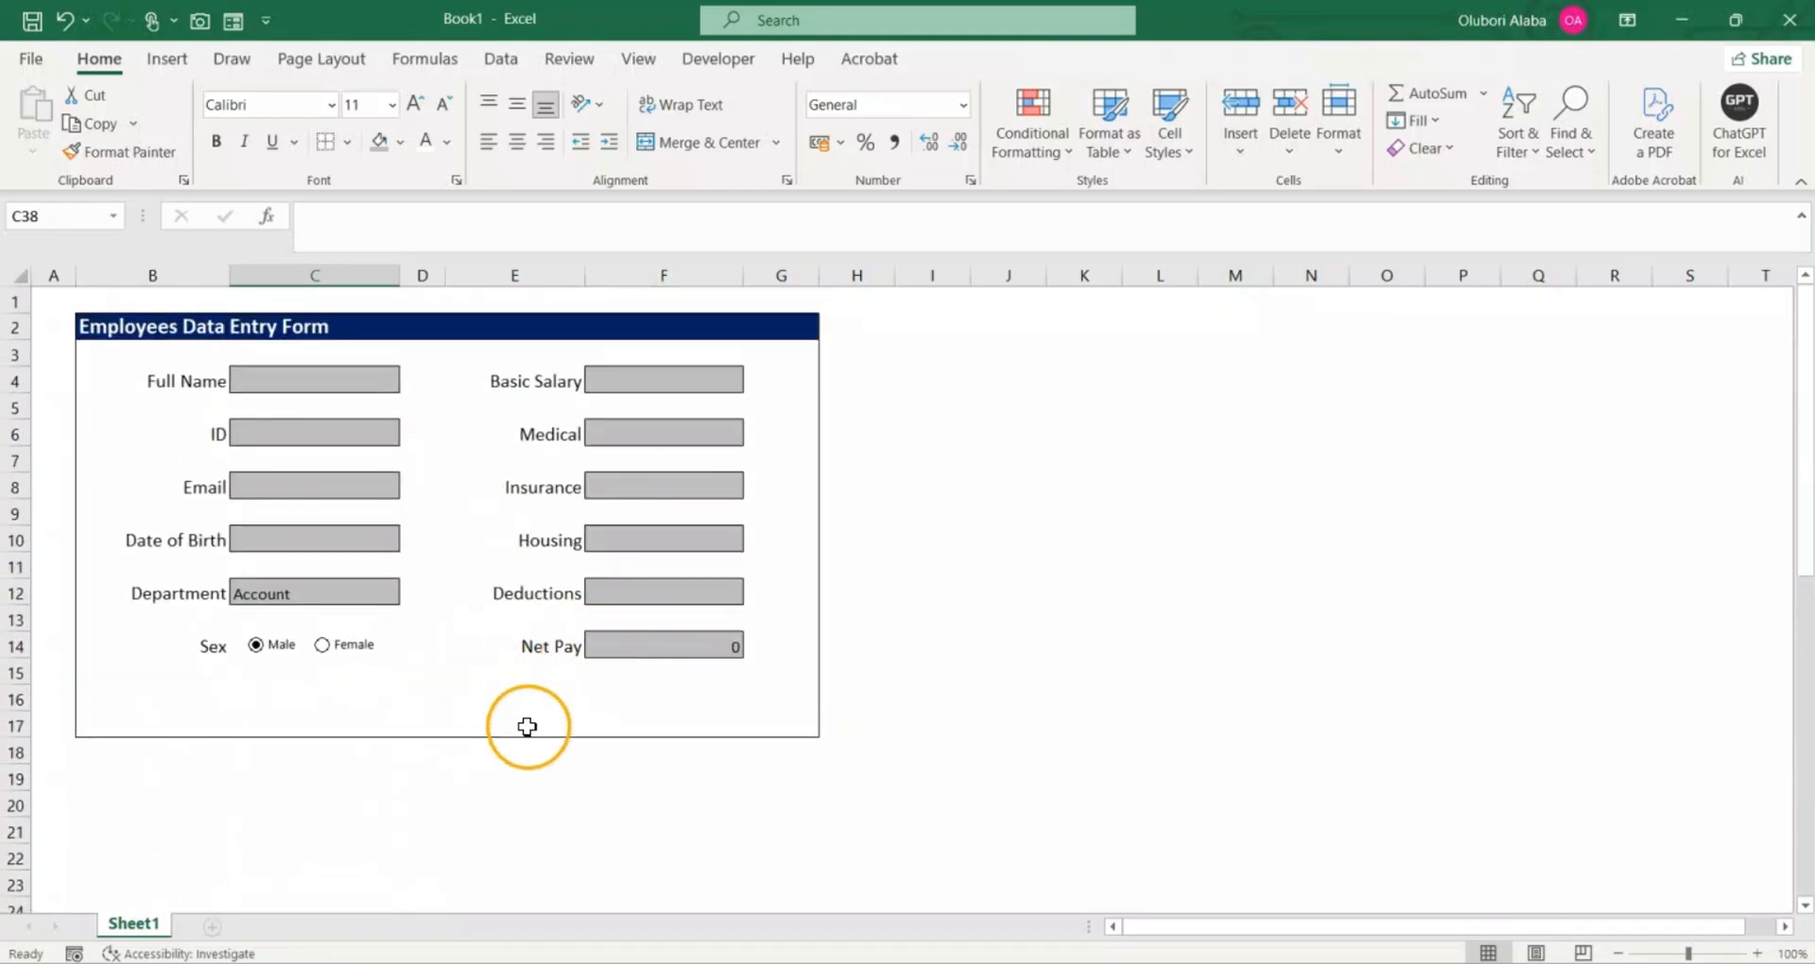
Step: Fill in the form's Full Name, ID, Email and Date of Birth cells with the sample employee's details
click(326, 372)
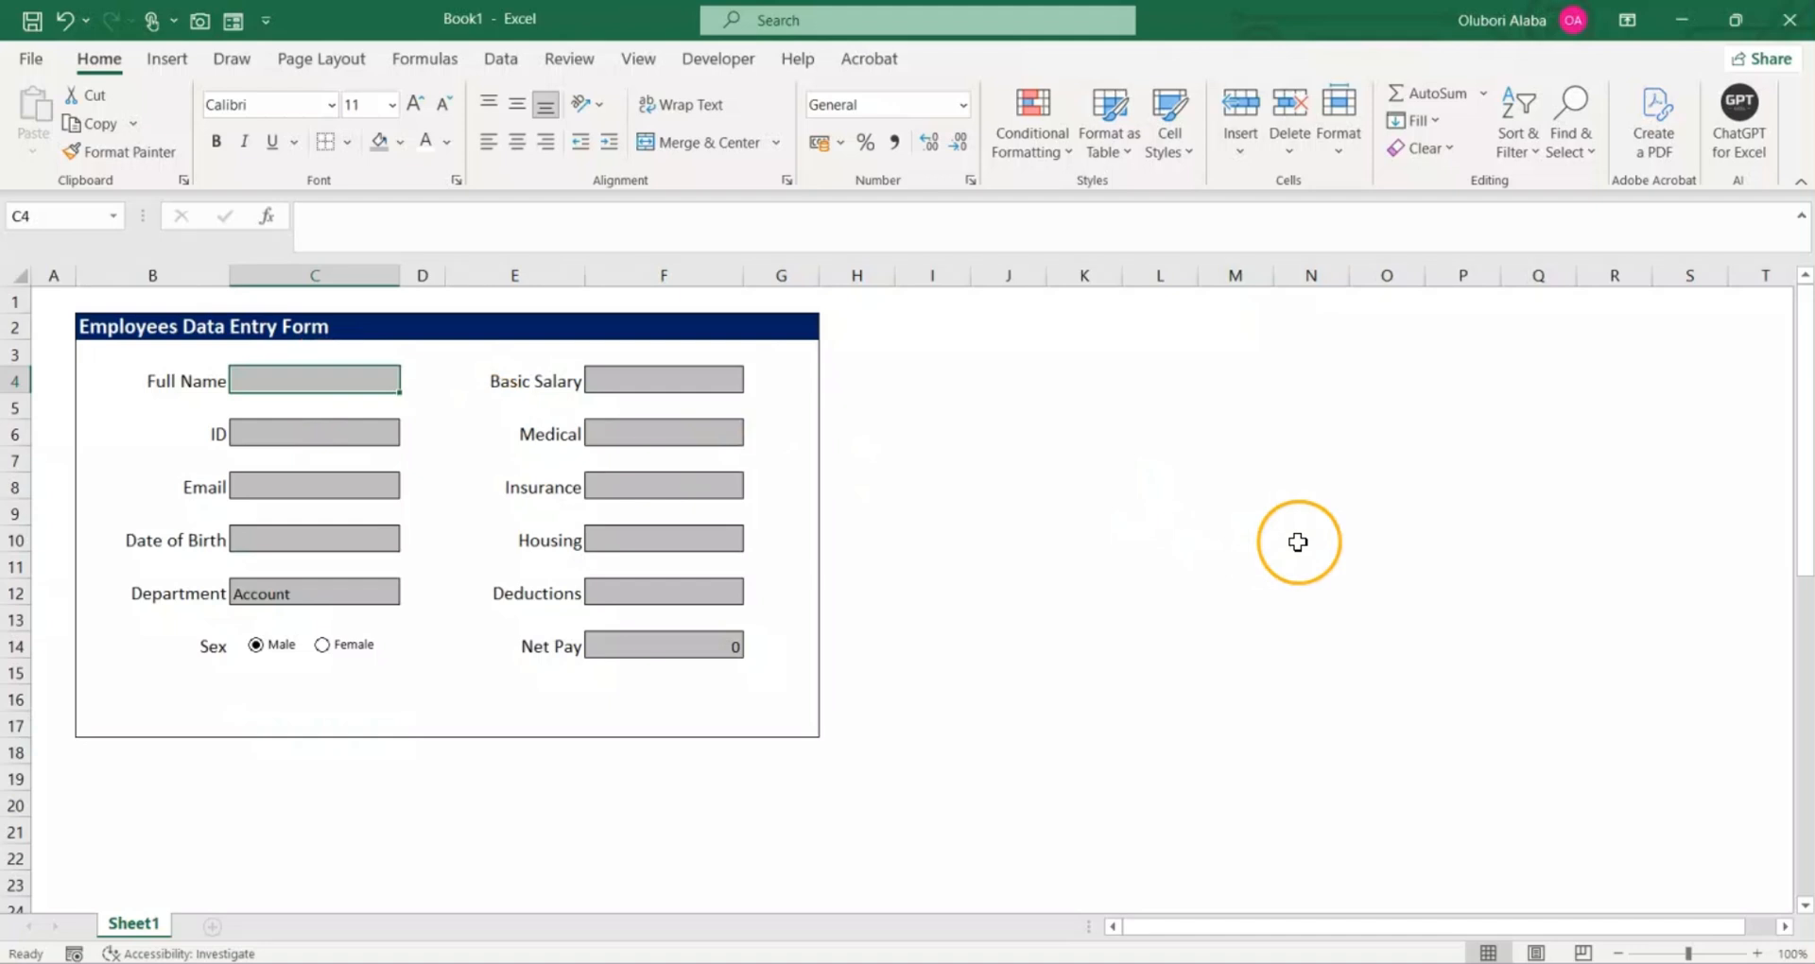
key(Return)
text(101)
key(Return)
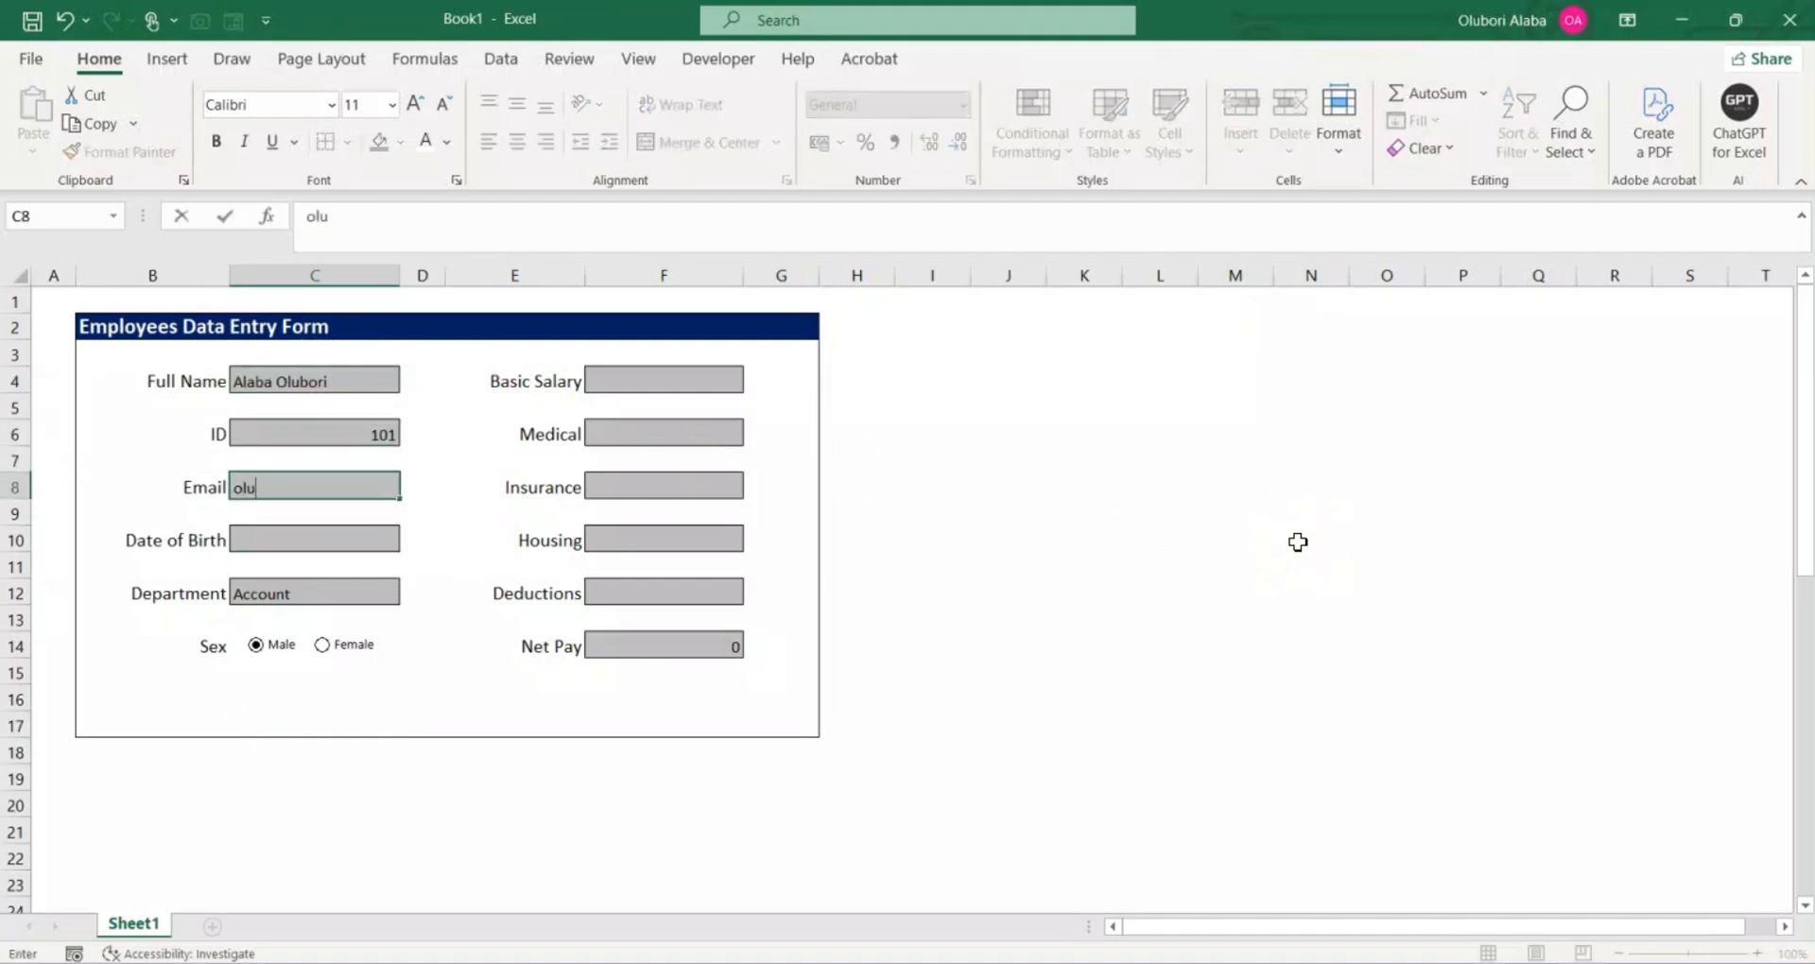
key(Return)
text(1/01/195)
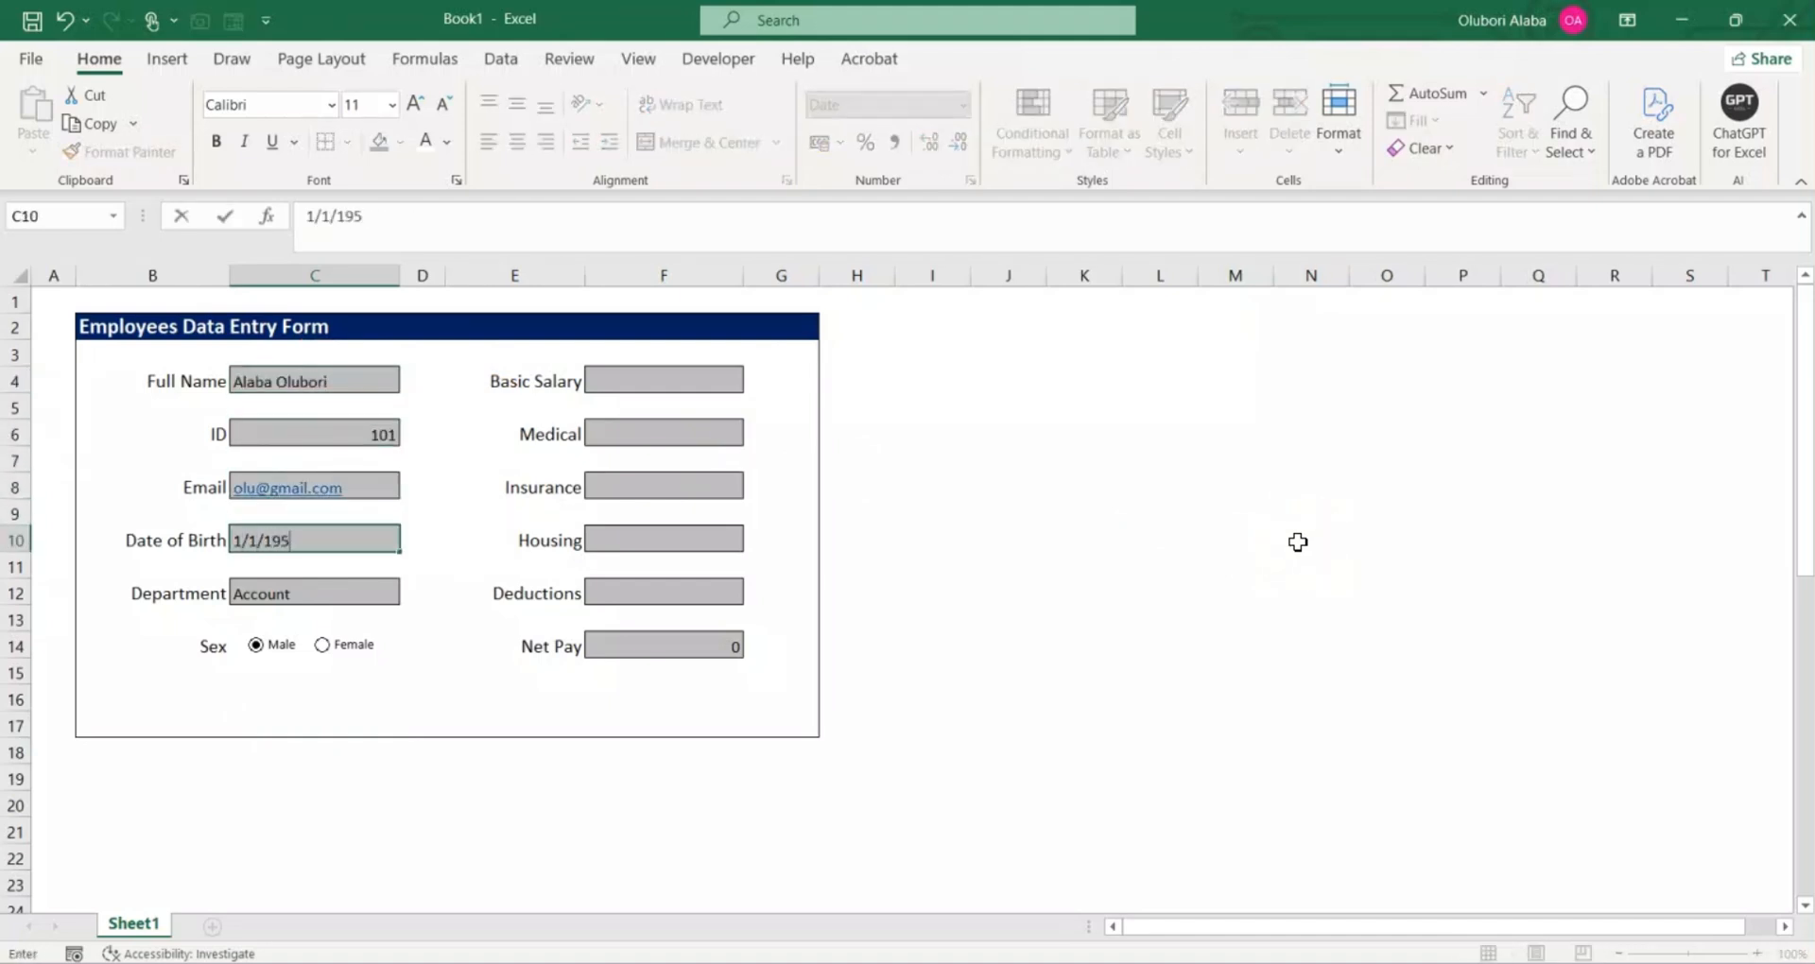
text(8)
key(Return)
Step: Enter the form's pay figures: Basic Salary 50000, Medical 5000, Insurance 4000, Housing 5000 and Deductions 20000
click(631, 382)
text(50000)
key(Return)
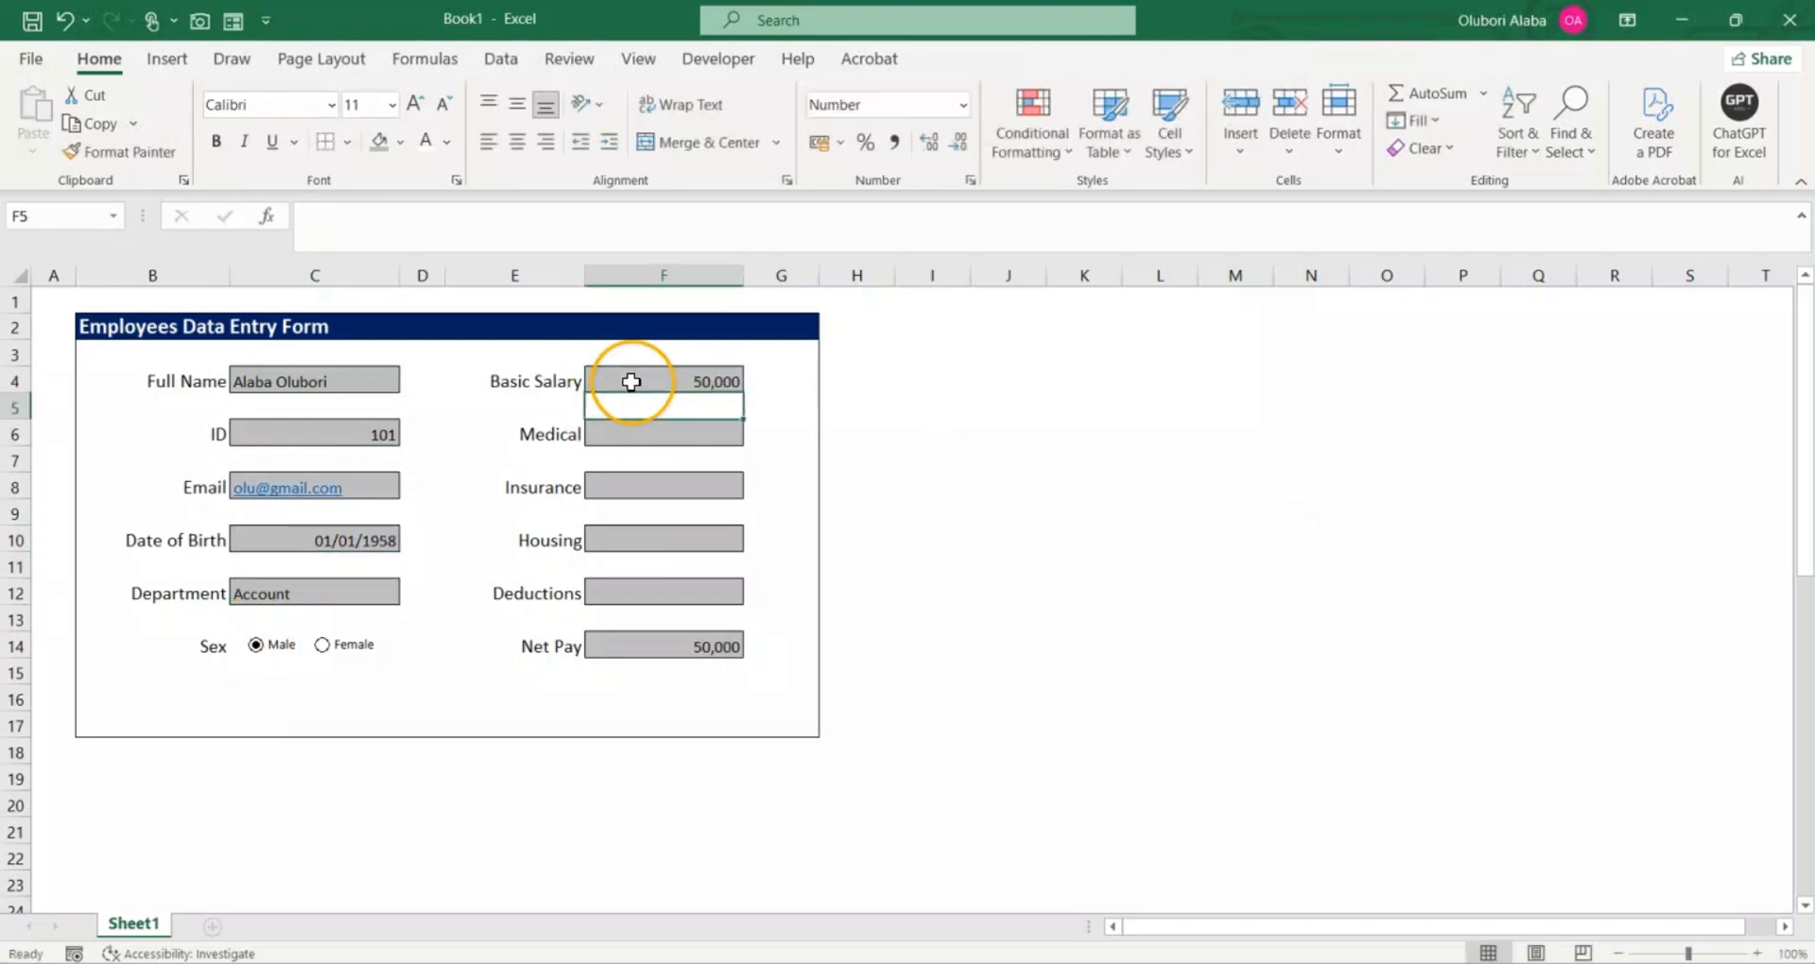
text(5000)
key(Return)
text(4000)
key(Return)
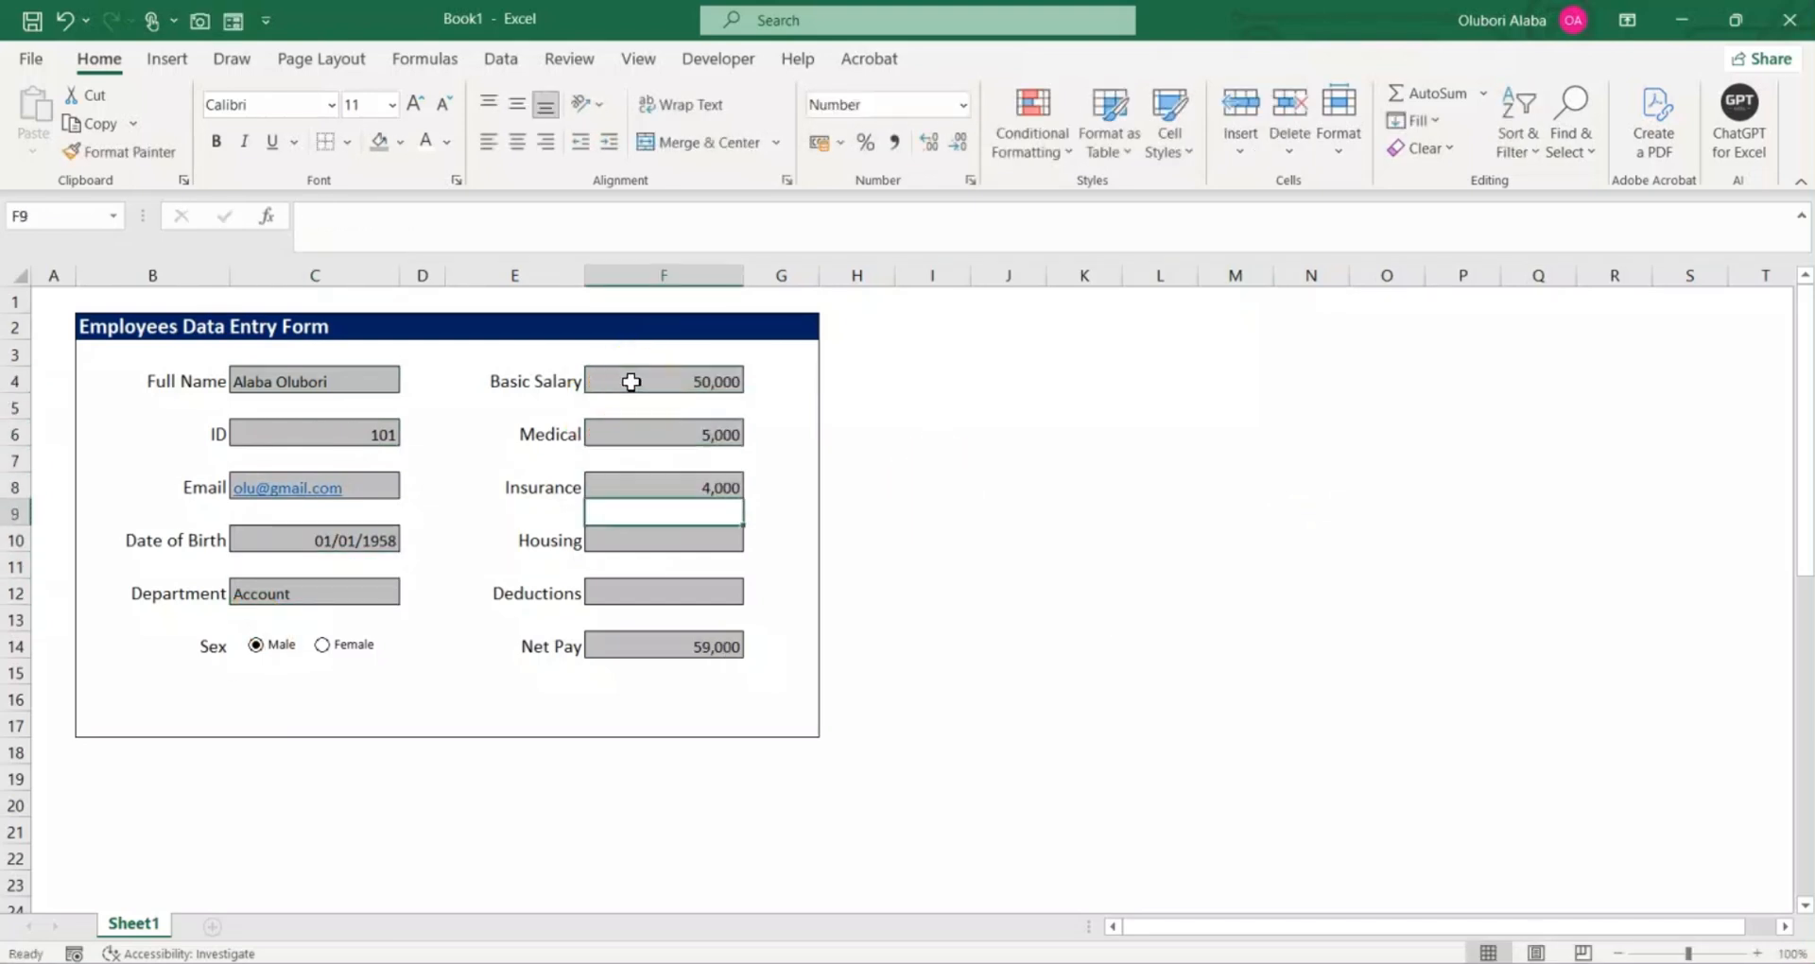
text(5,000)
key(Return)
text(20000)
key(Return)
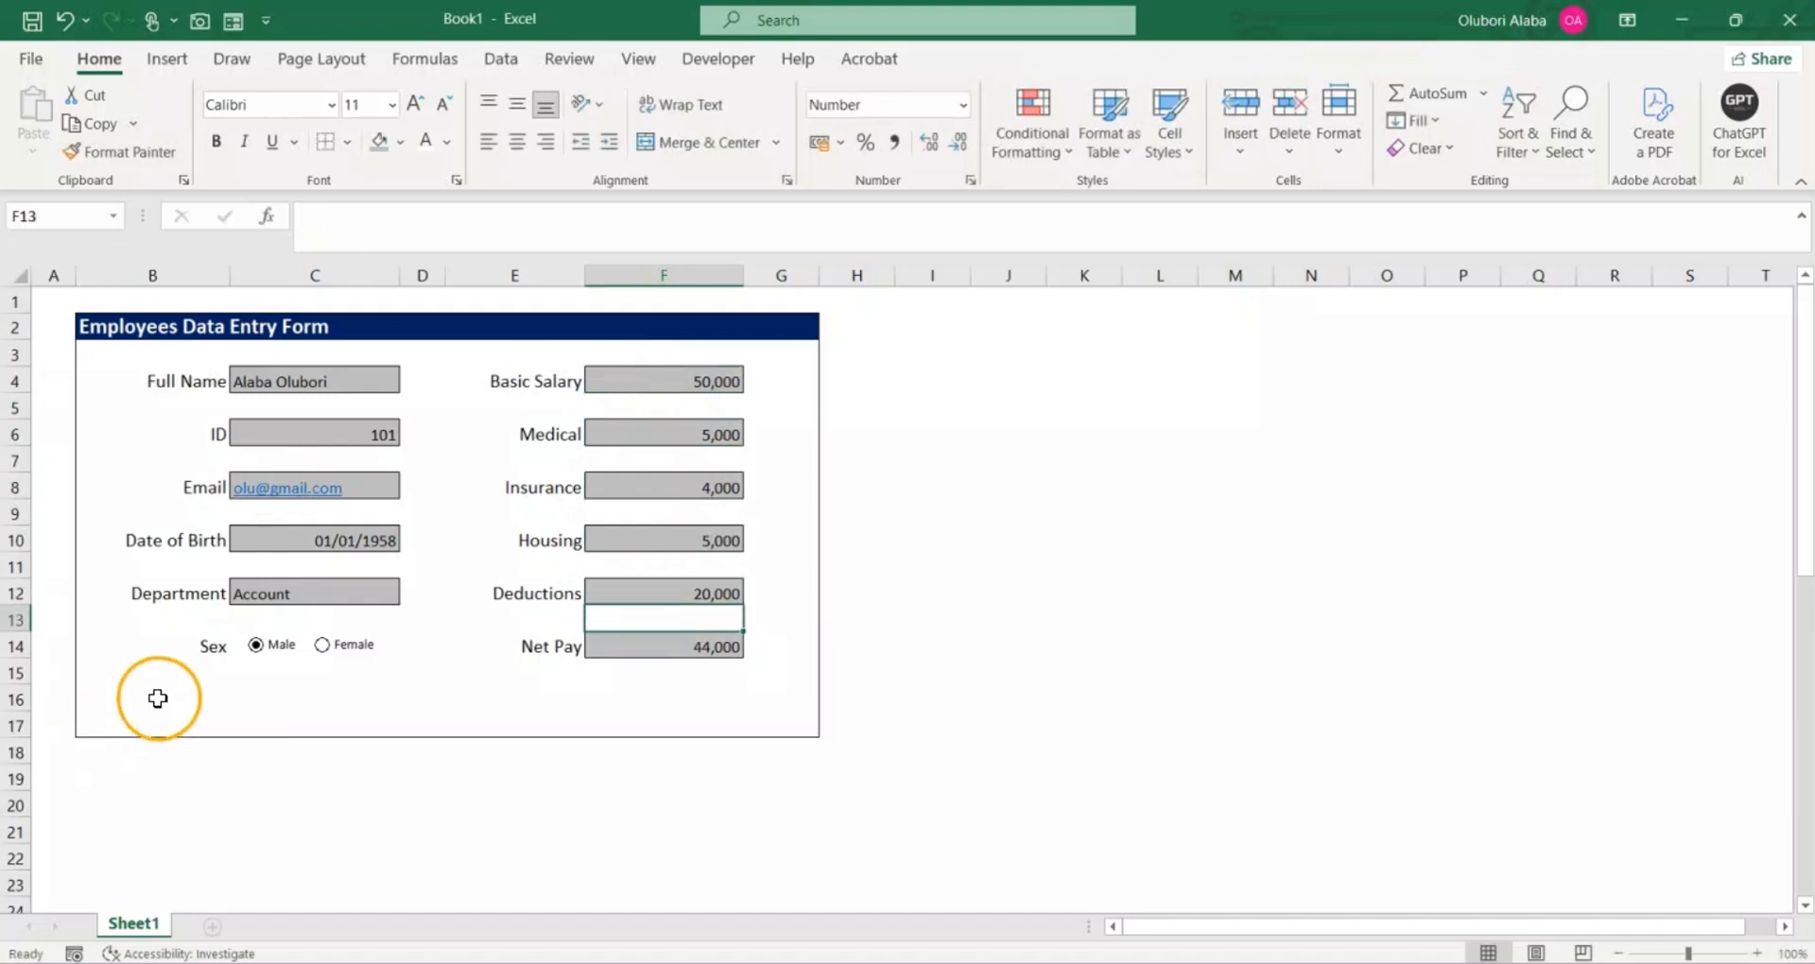
Step: Right-align the linked values in C26:C37
scroll(385, 546, down, 6)
drag(305, 488, 356, 775)
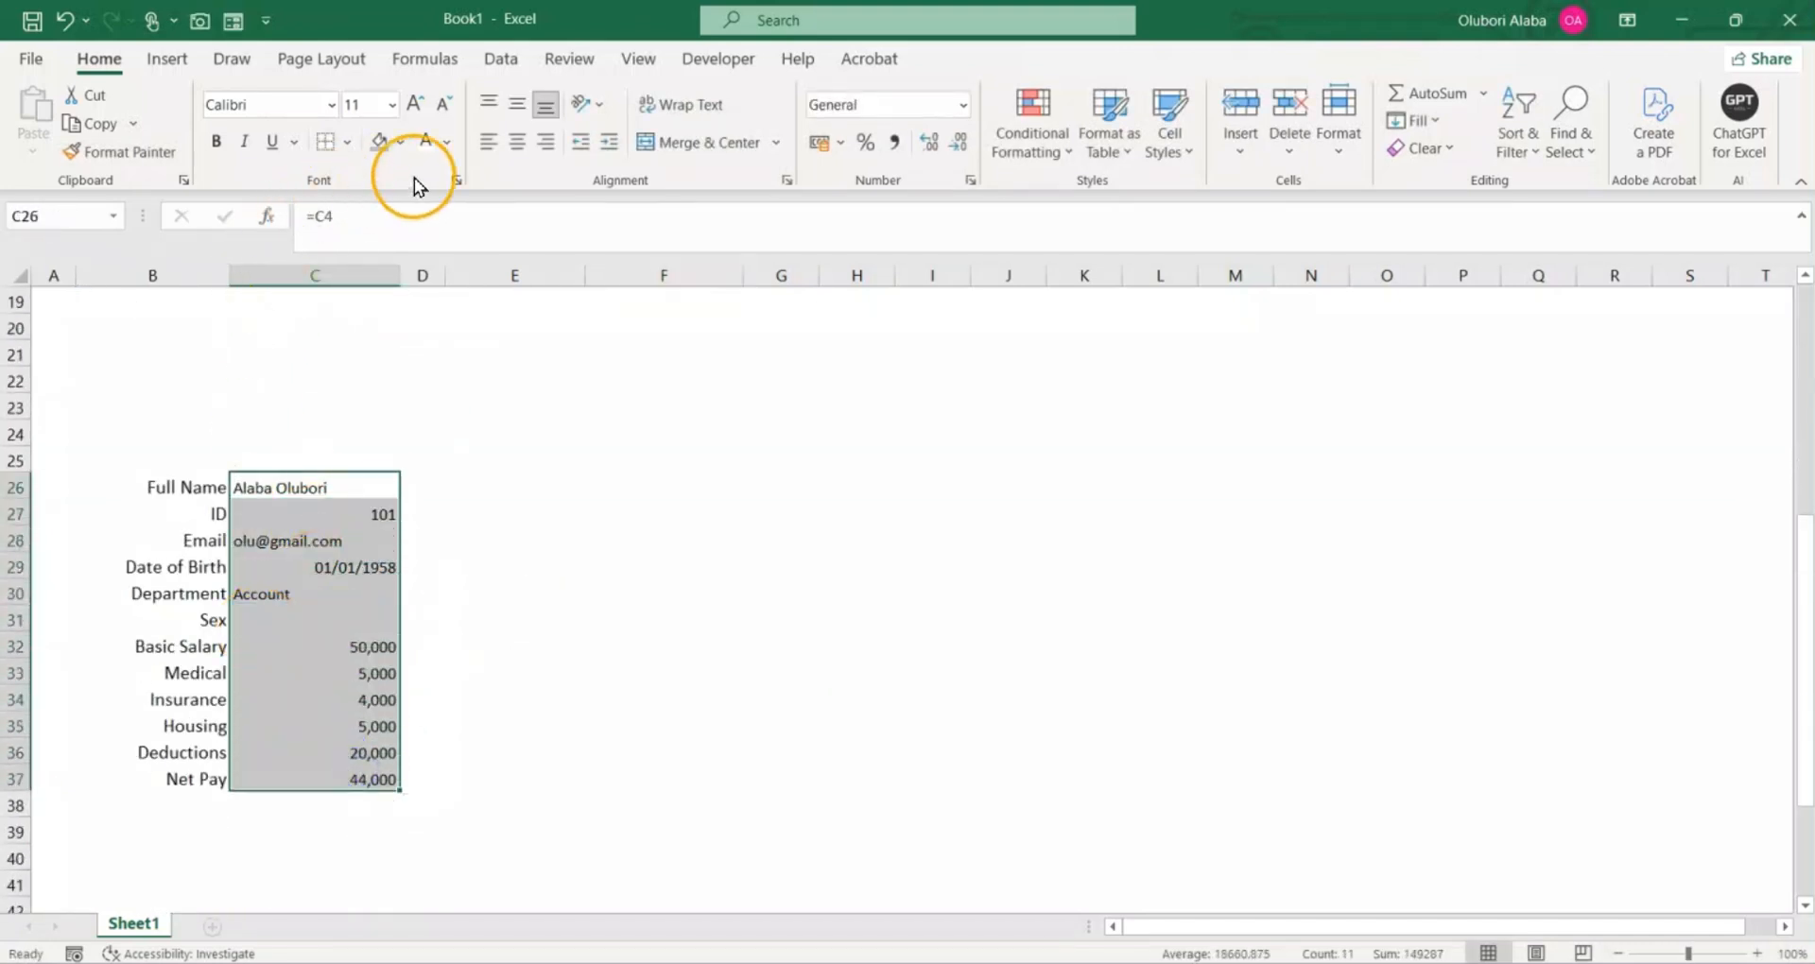
click(539, 144)
click(474, 586)
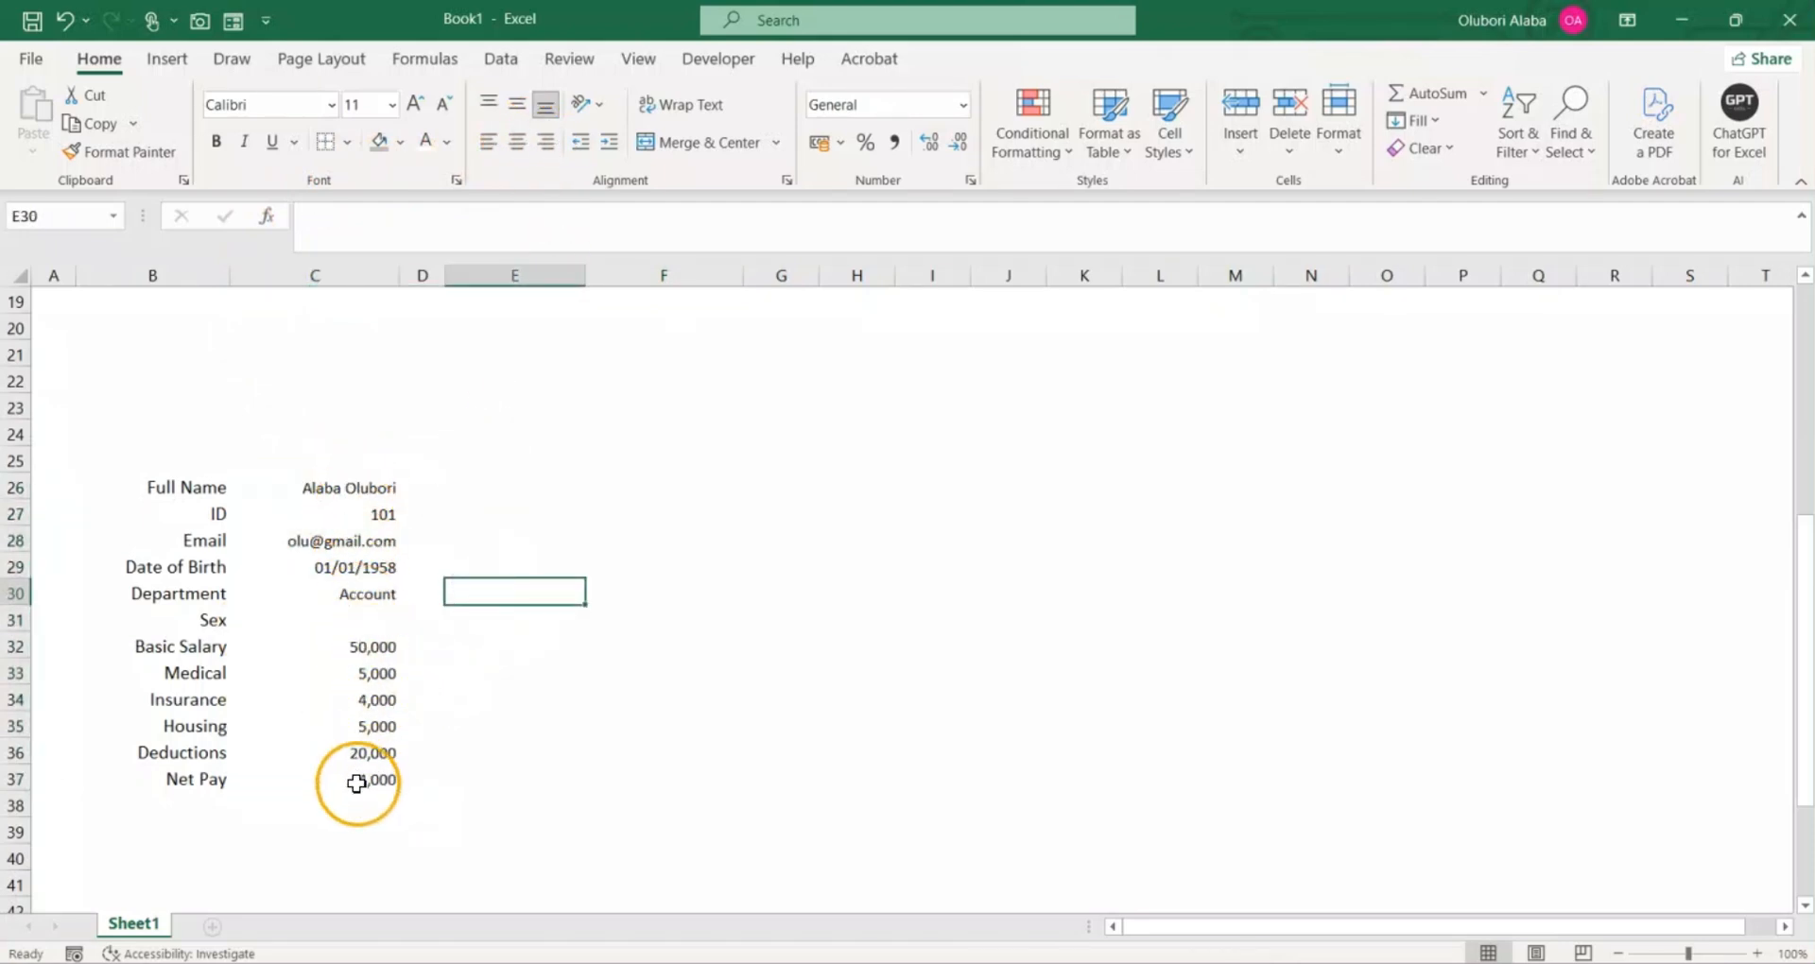
Step: Open the control formatting of the form's Female option button and set its value to Checked
scroll(354, 766, up, 4)
scroll(371, 641, down, 2)
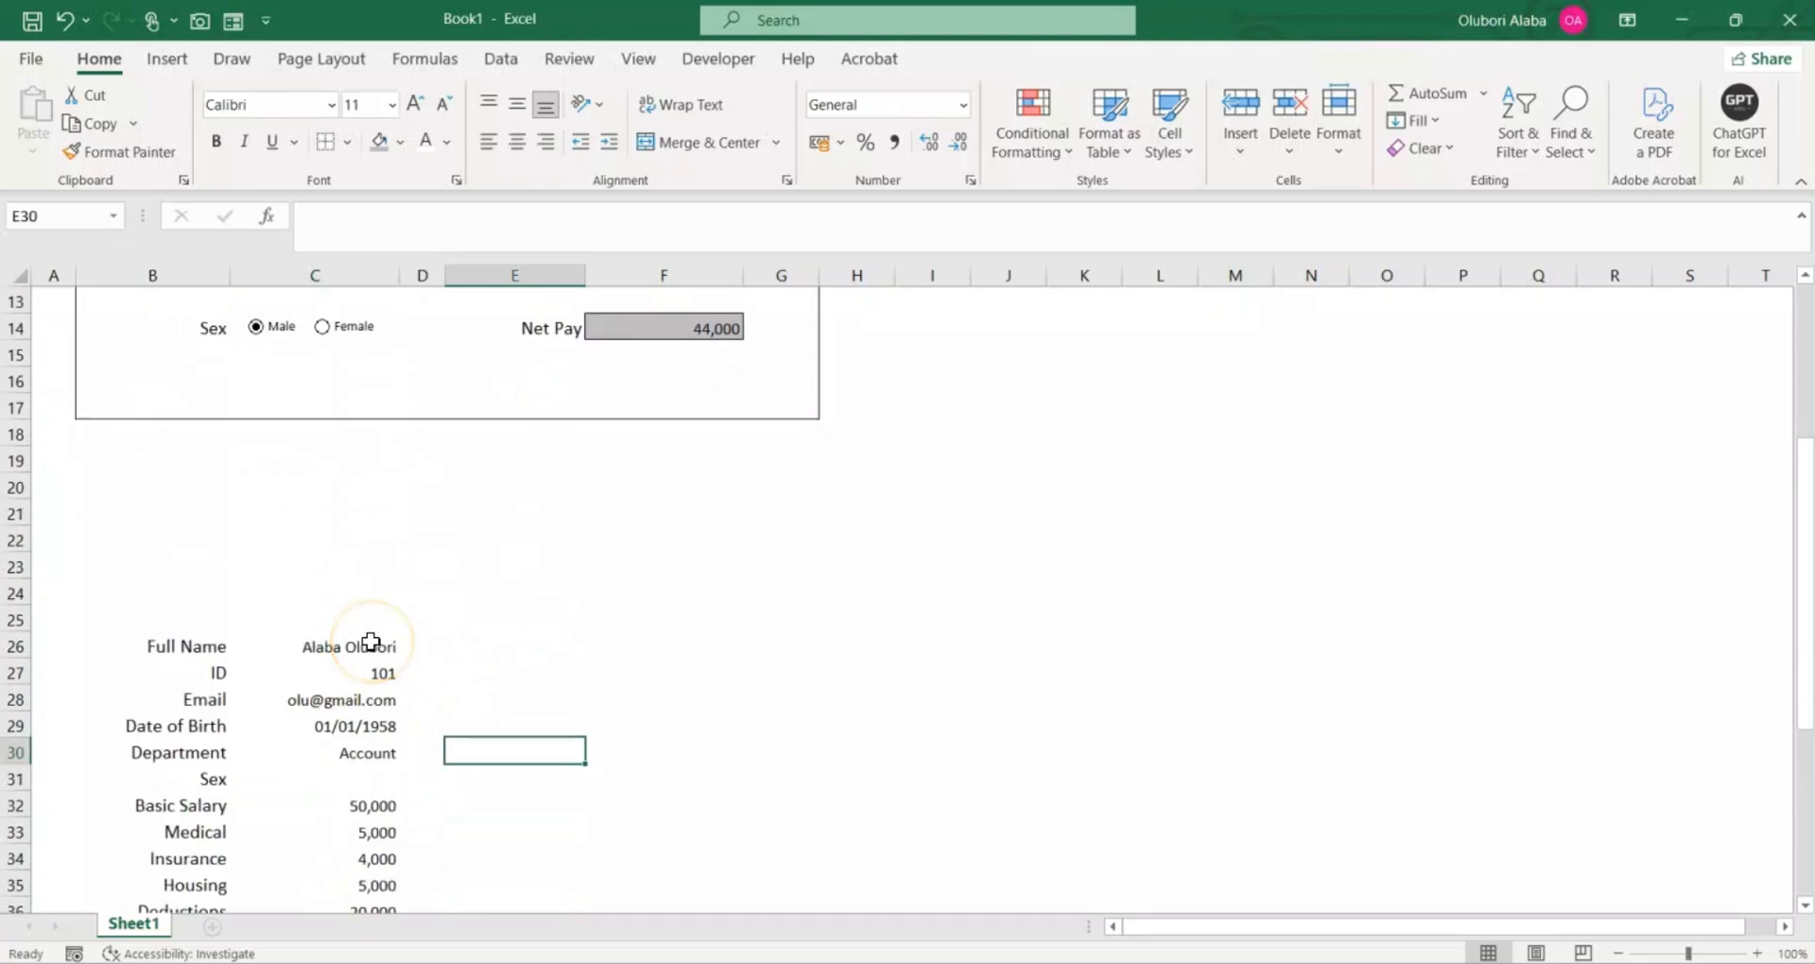
scroll(390, 642, up, 2)
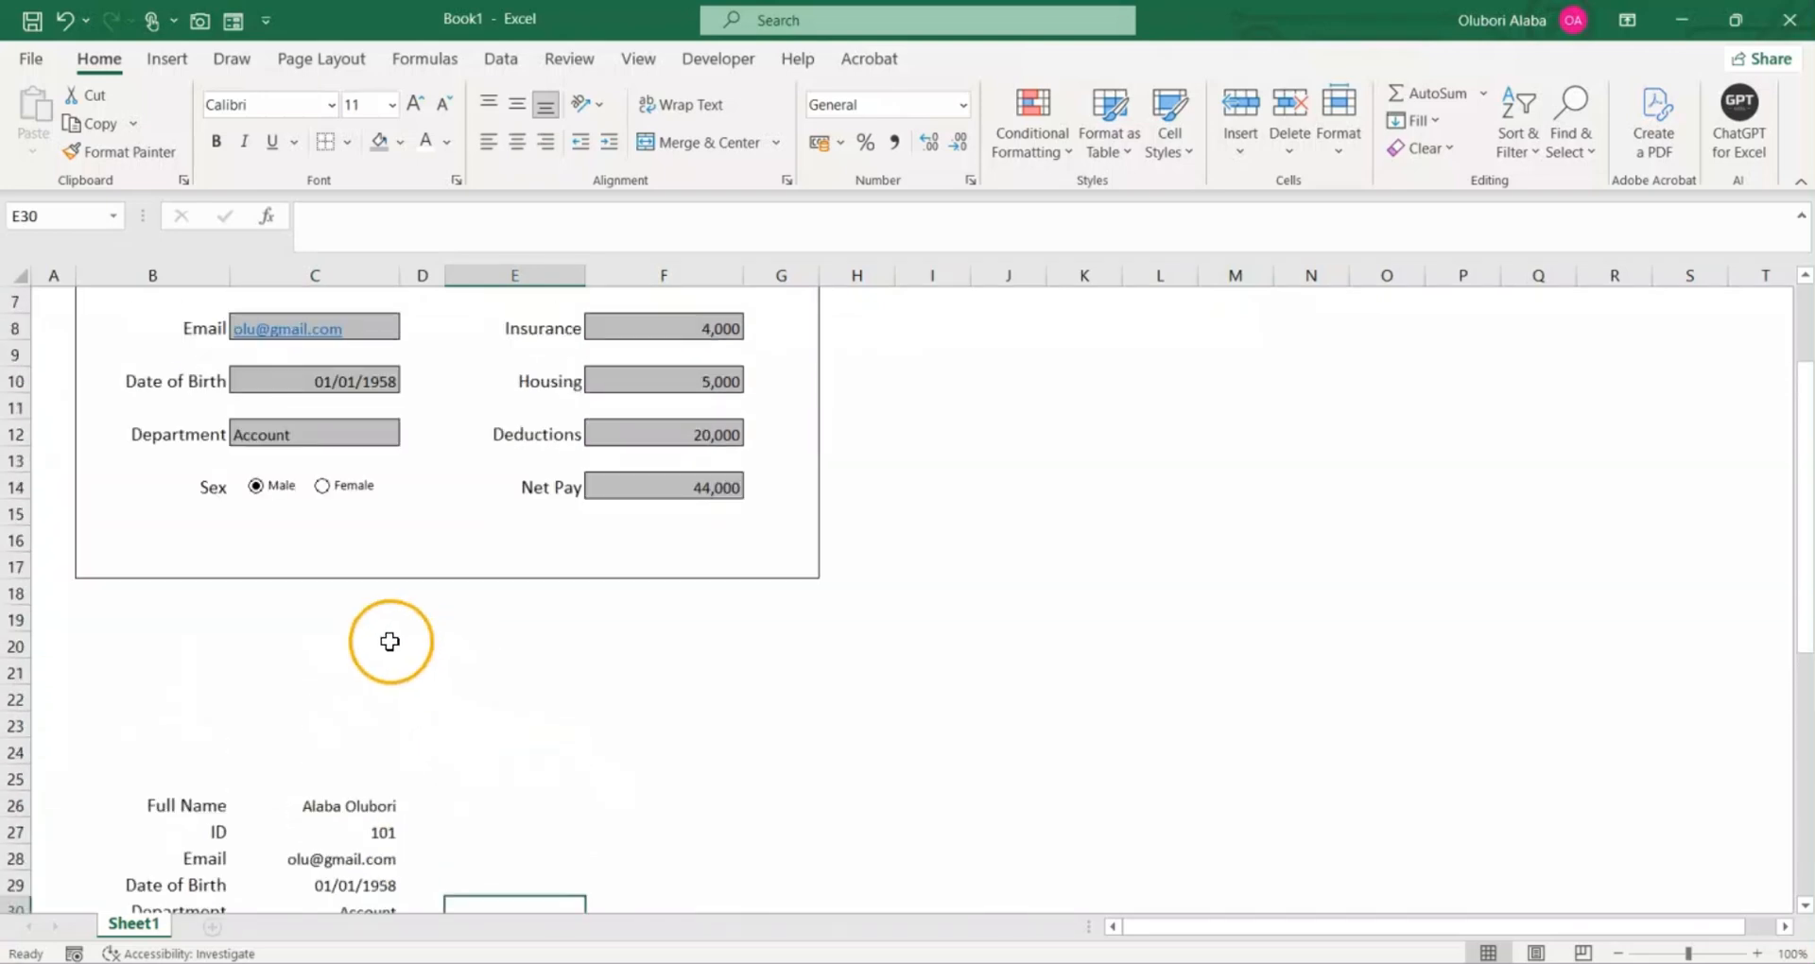
right_click(349, 491)
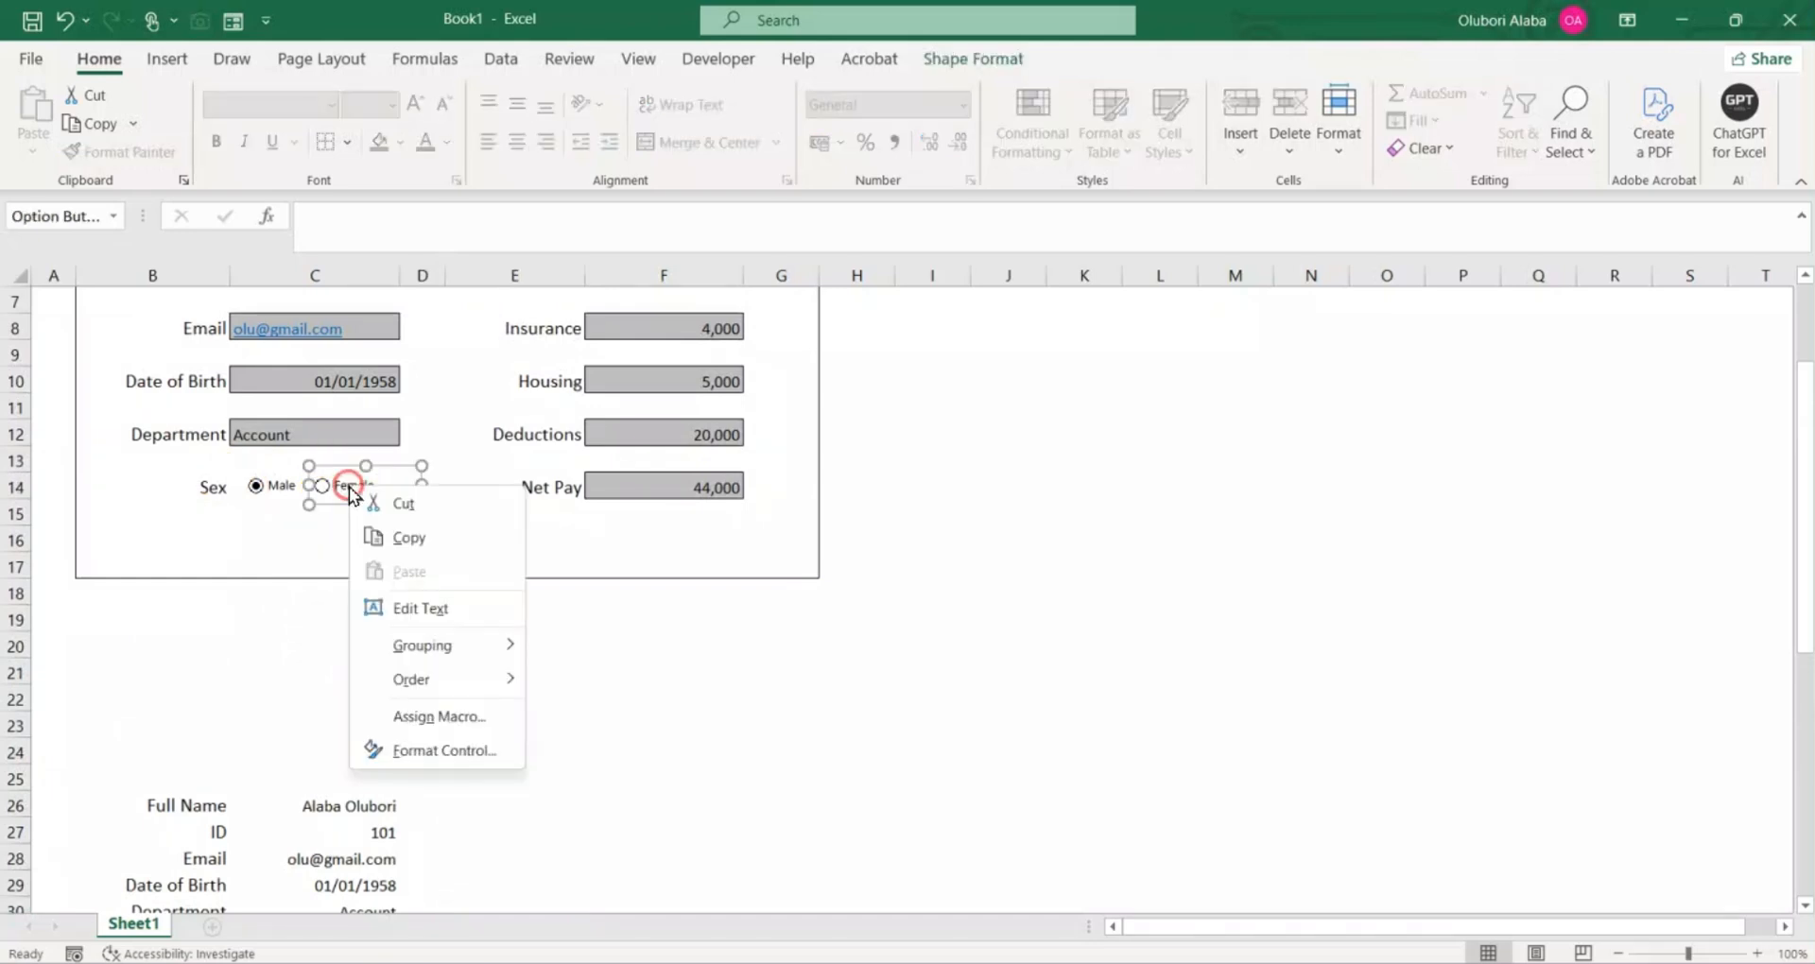
click(443, 747)
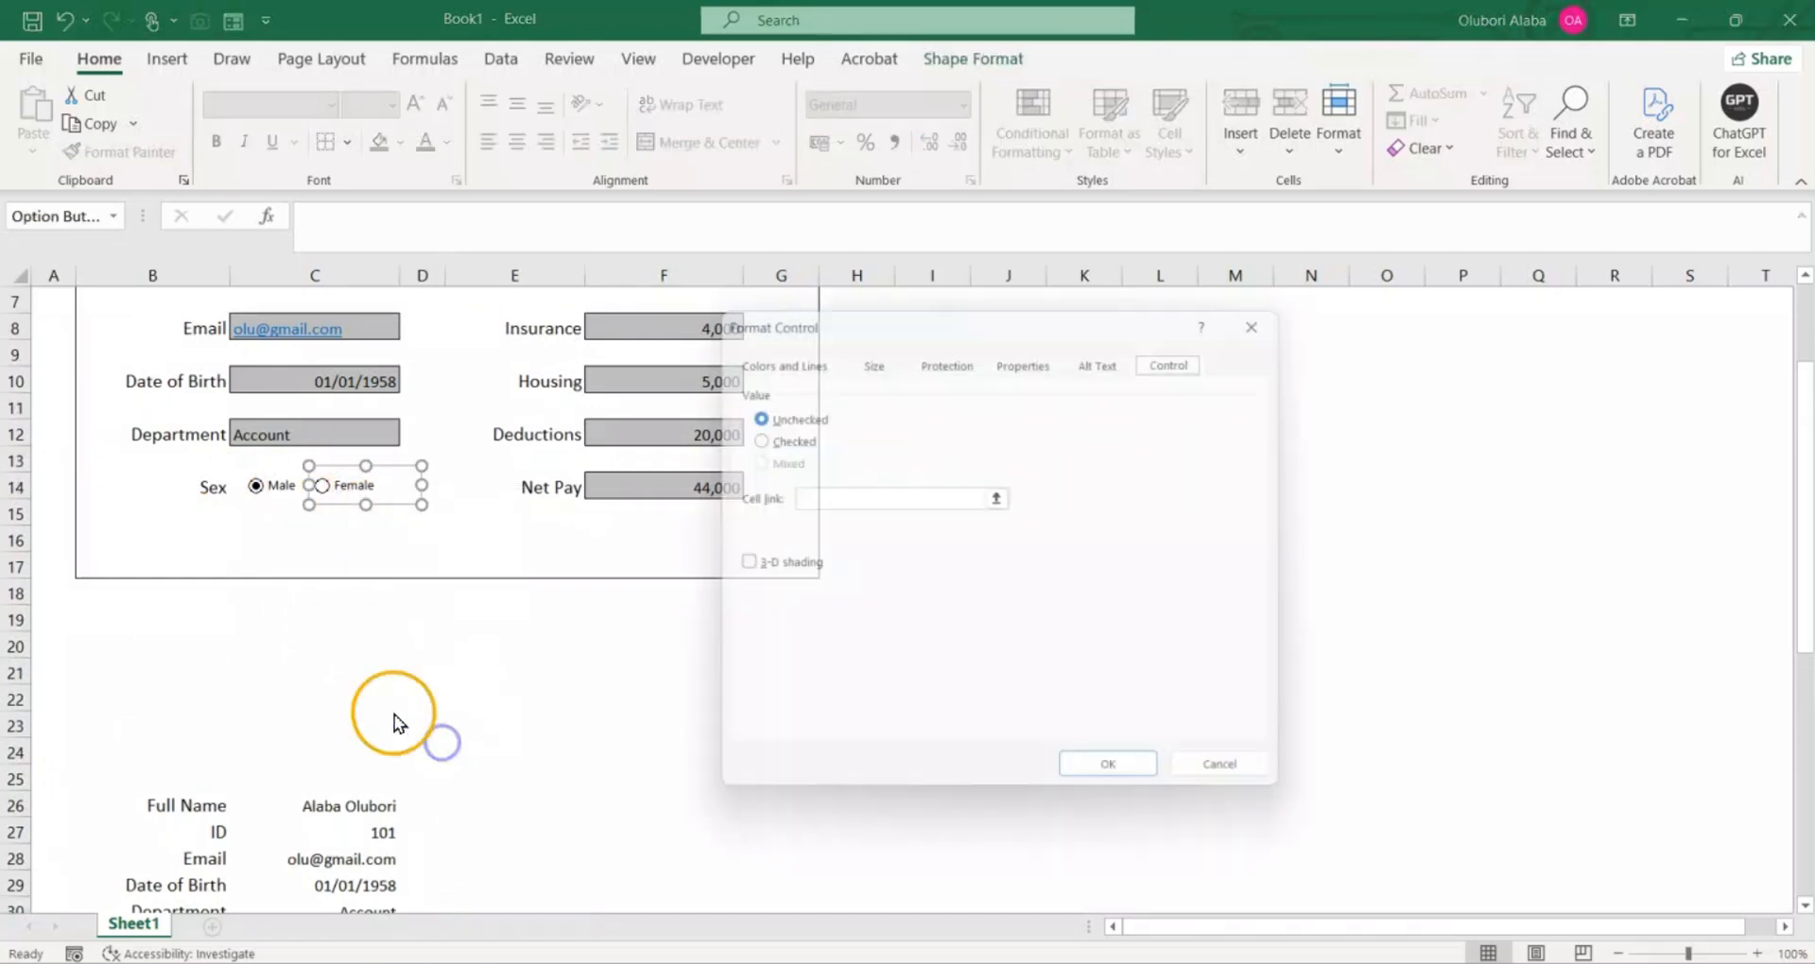
click(748, 440)
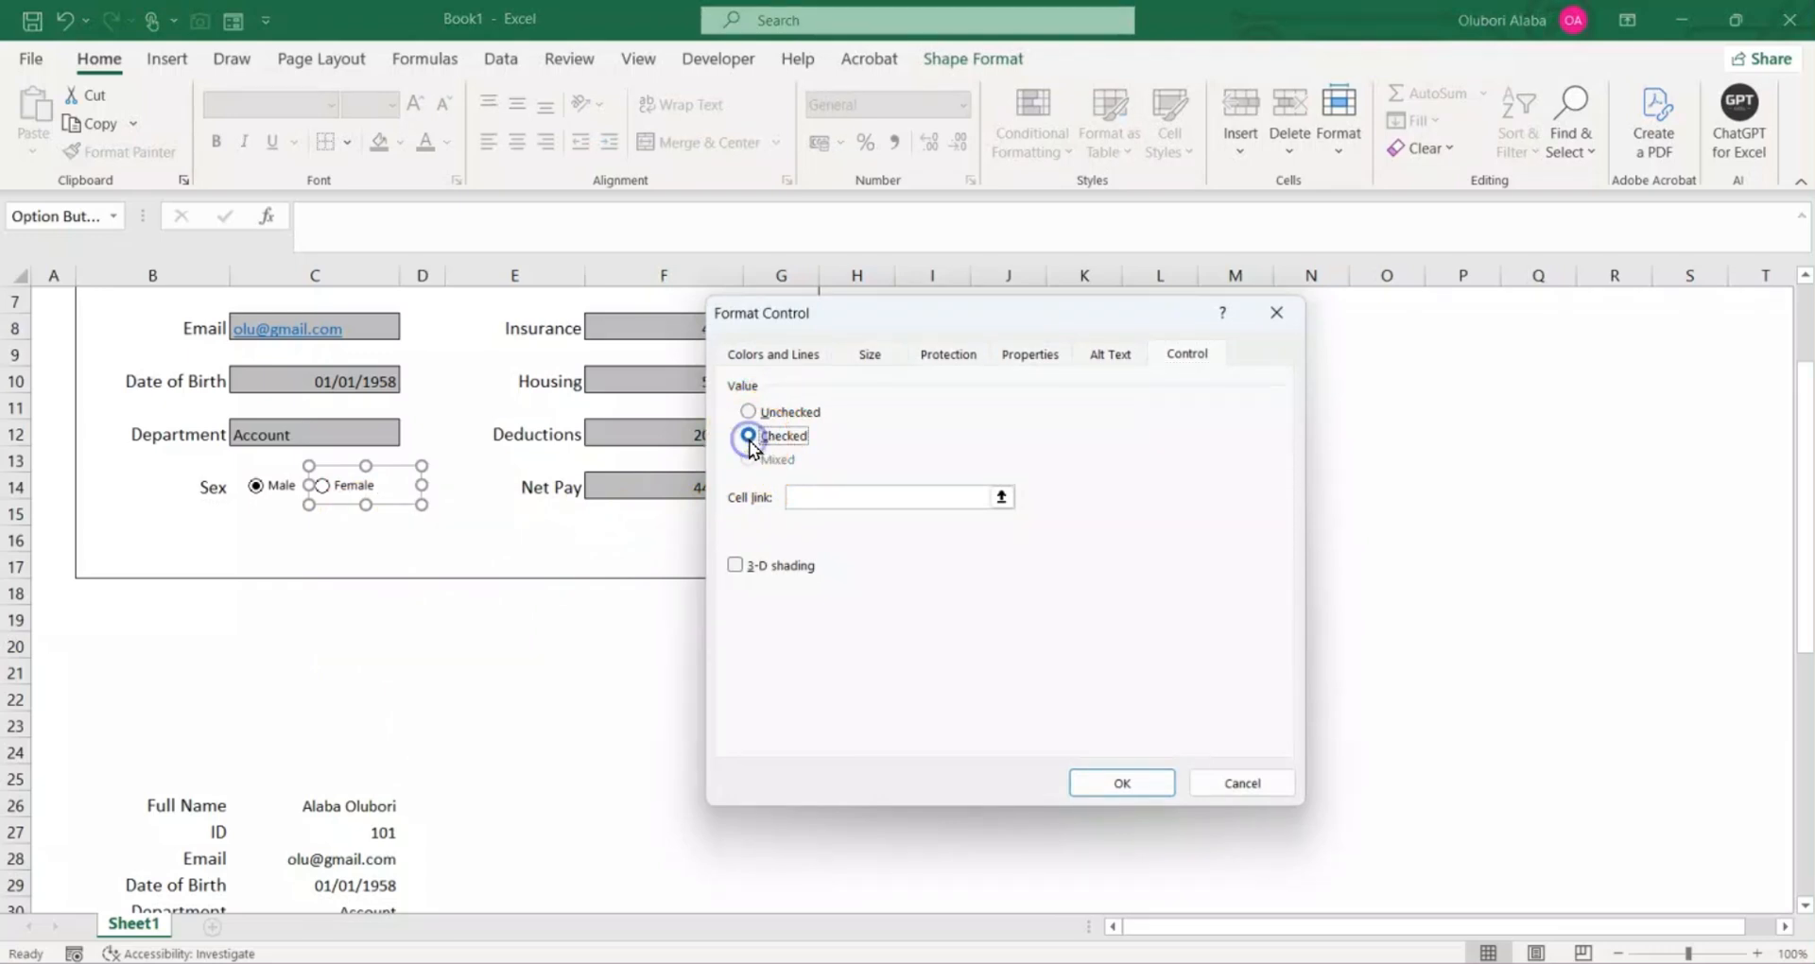
Step: Set the Female option button's cell link to $D$31 on the Sex row and apply the control settings
click(827, 495)
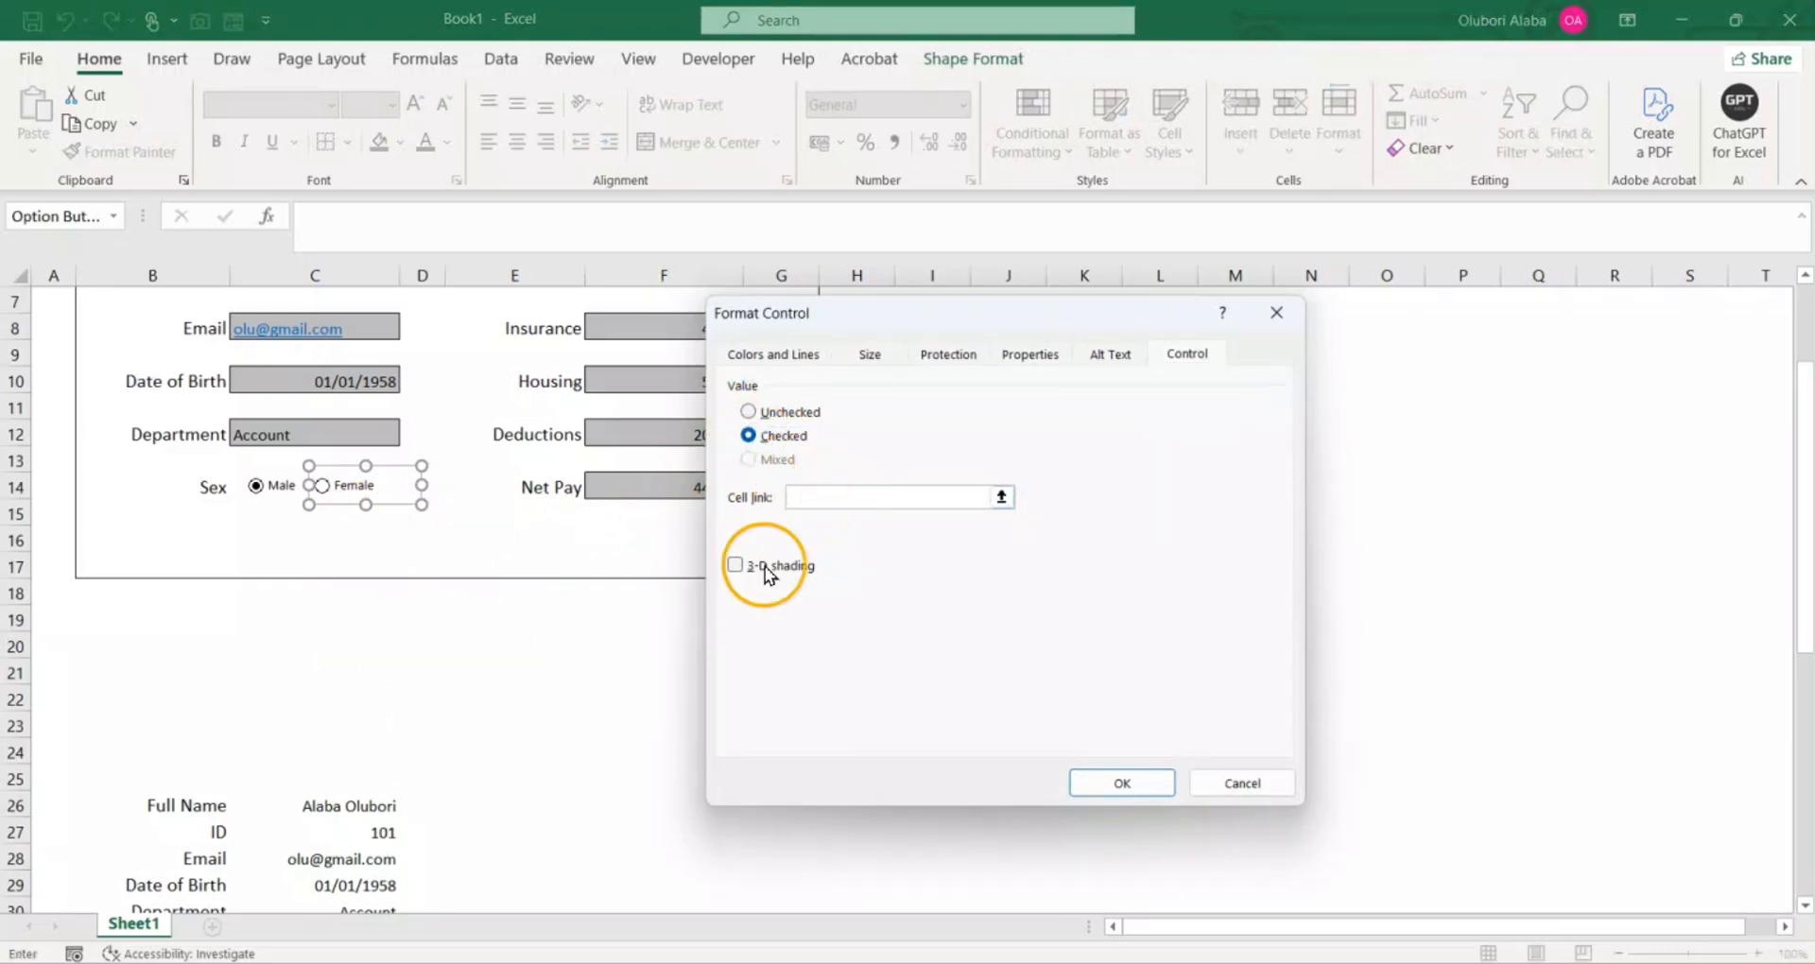
scroll(501, 735, down, 4)
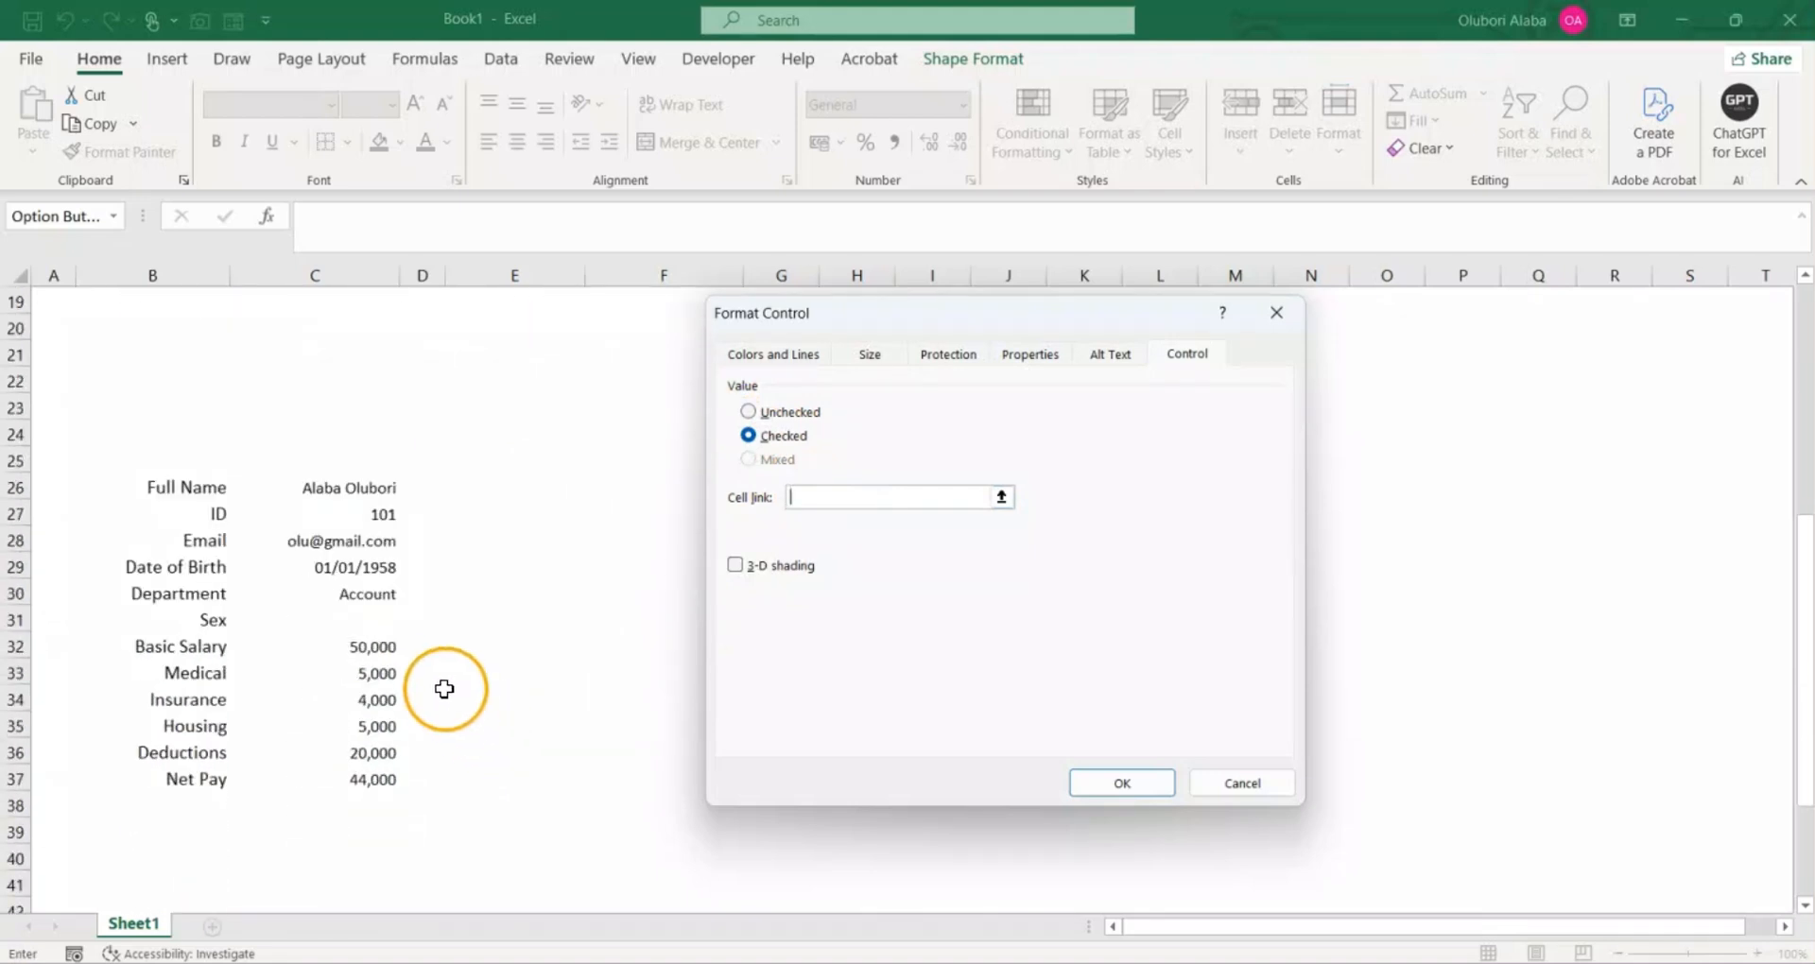
click(463, 622)
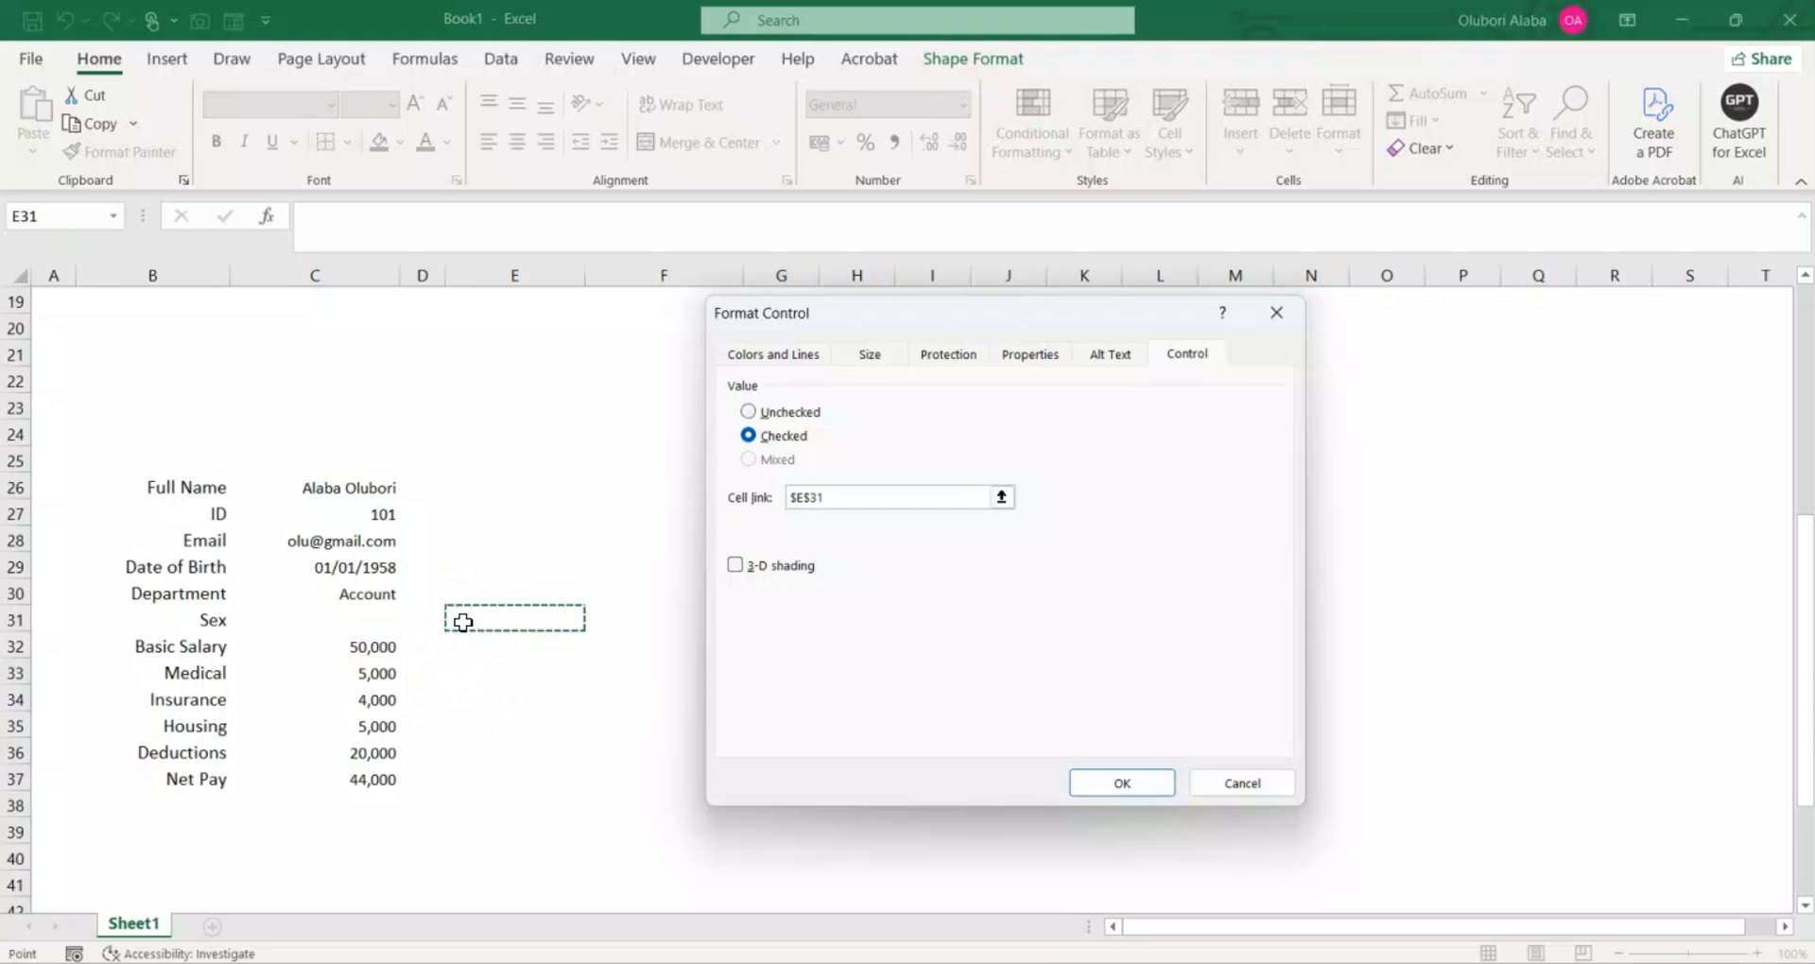
click(413, 615)
click(1001, 496)
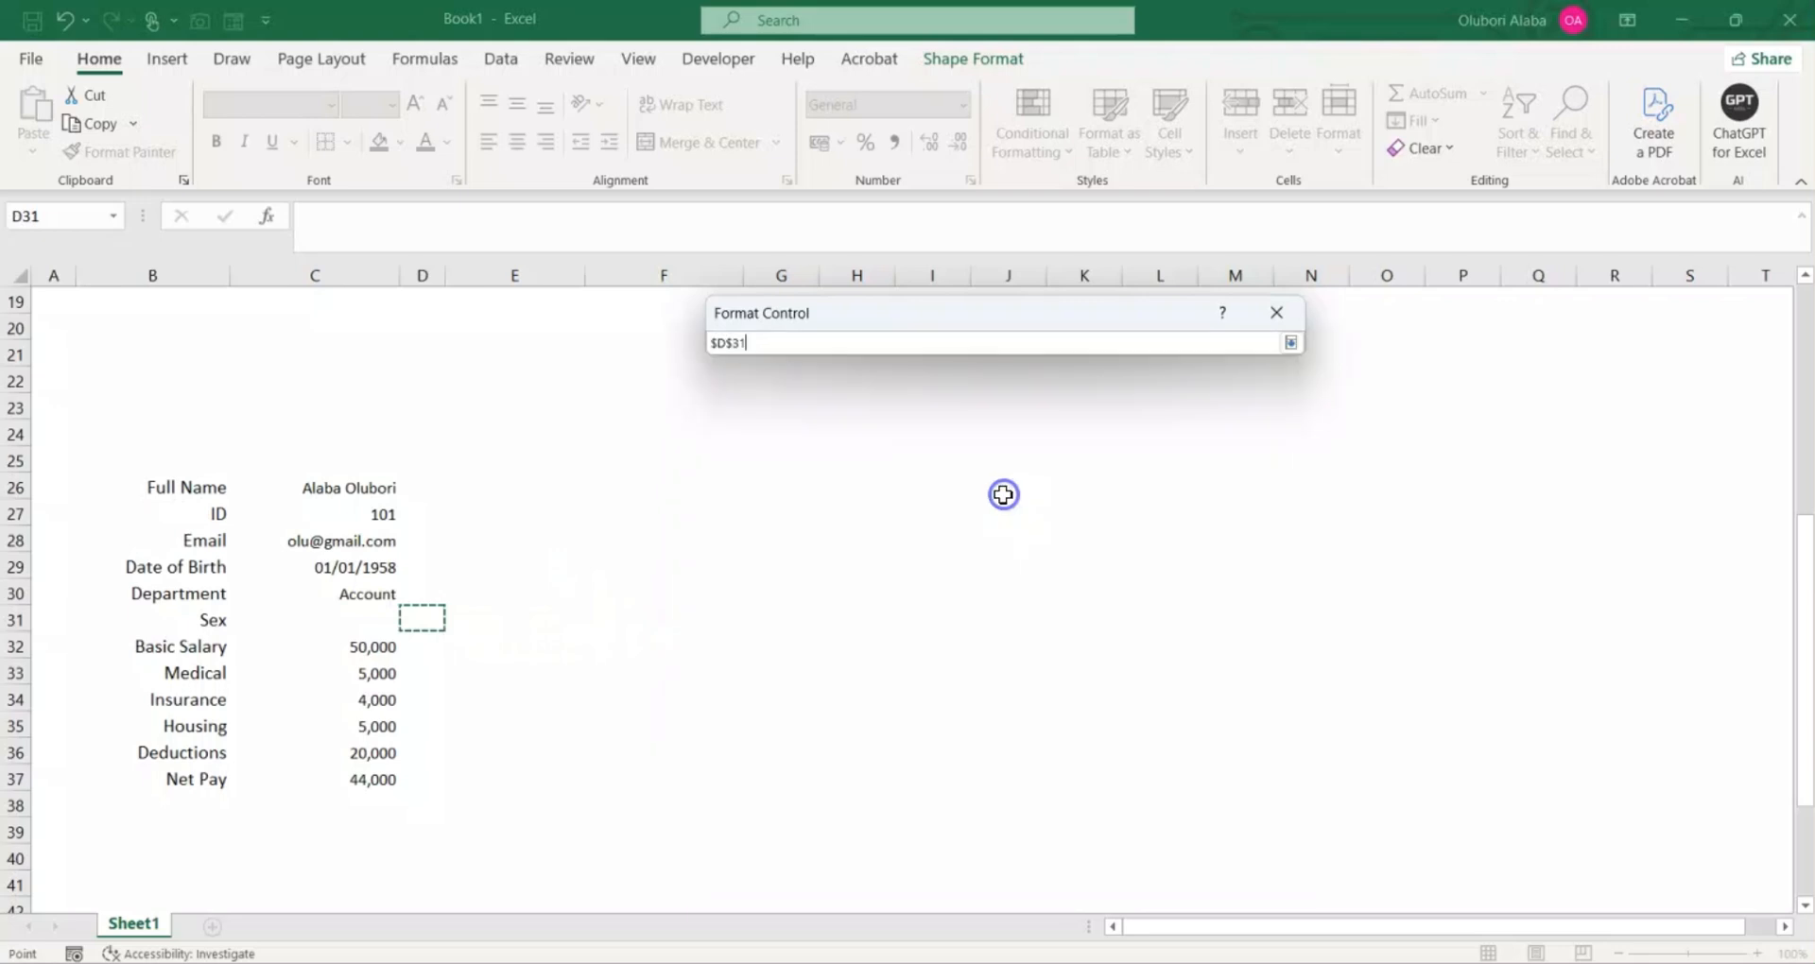
click(1289, 343)
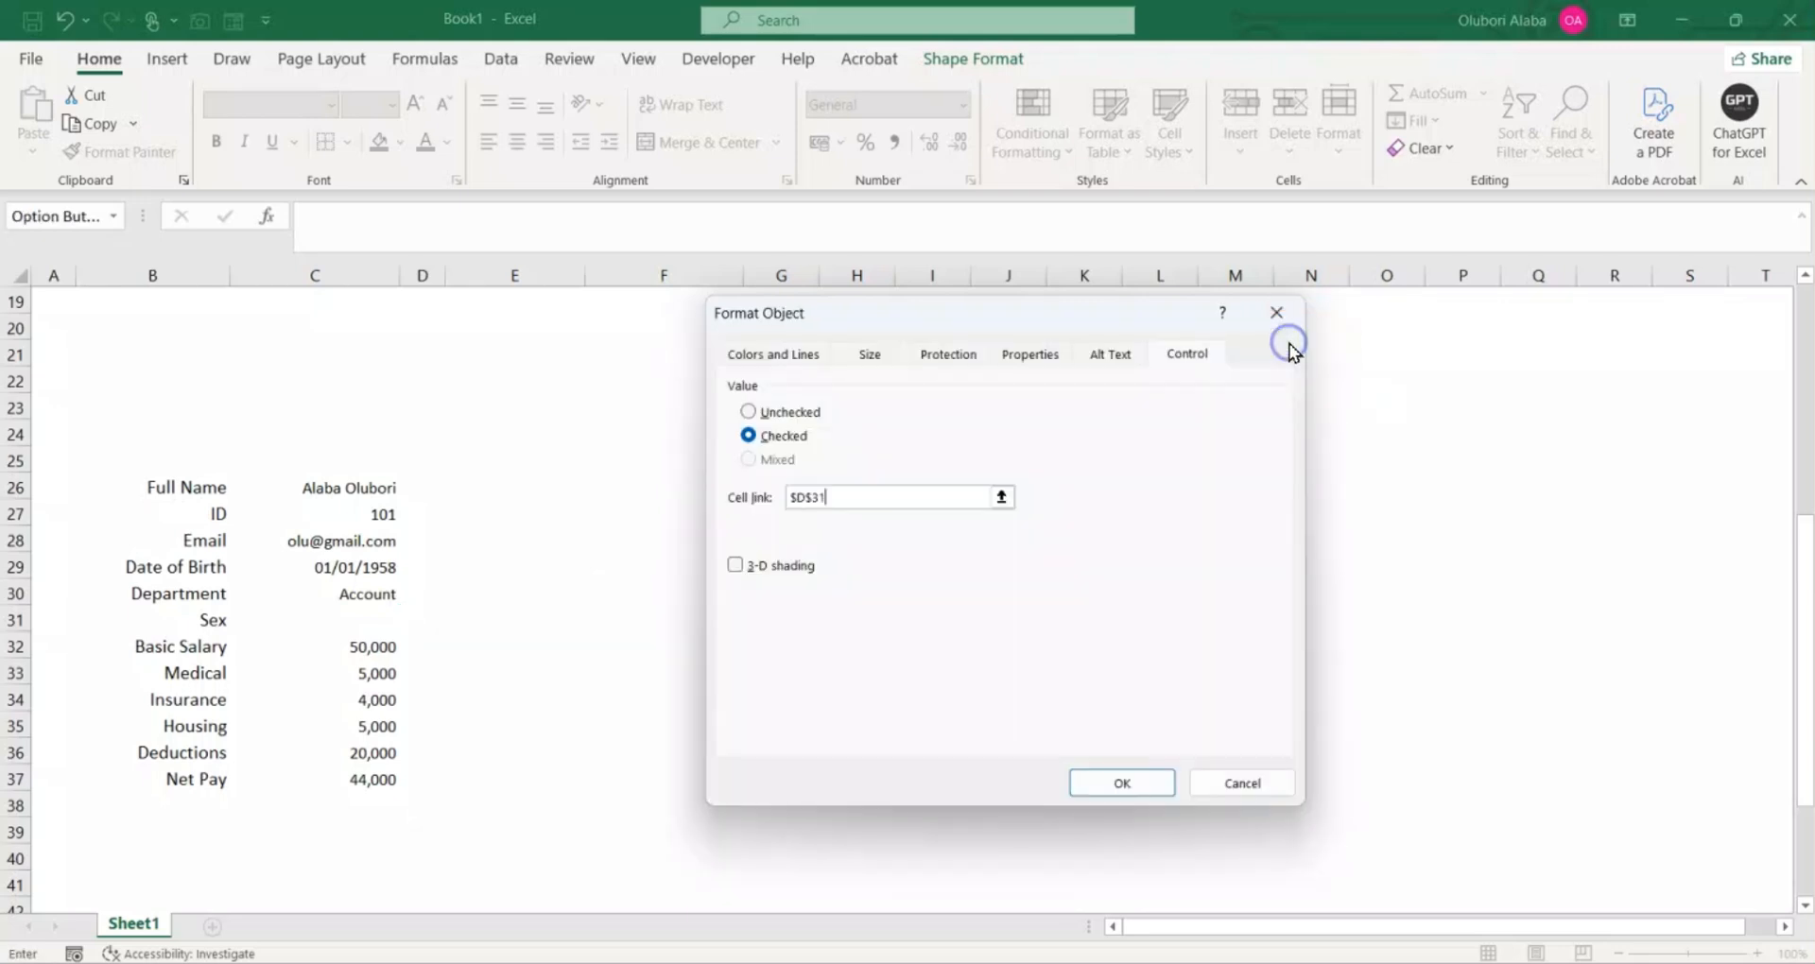
click(1127, 785)
click(595, 724)
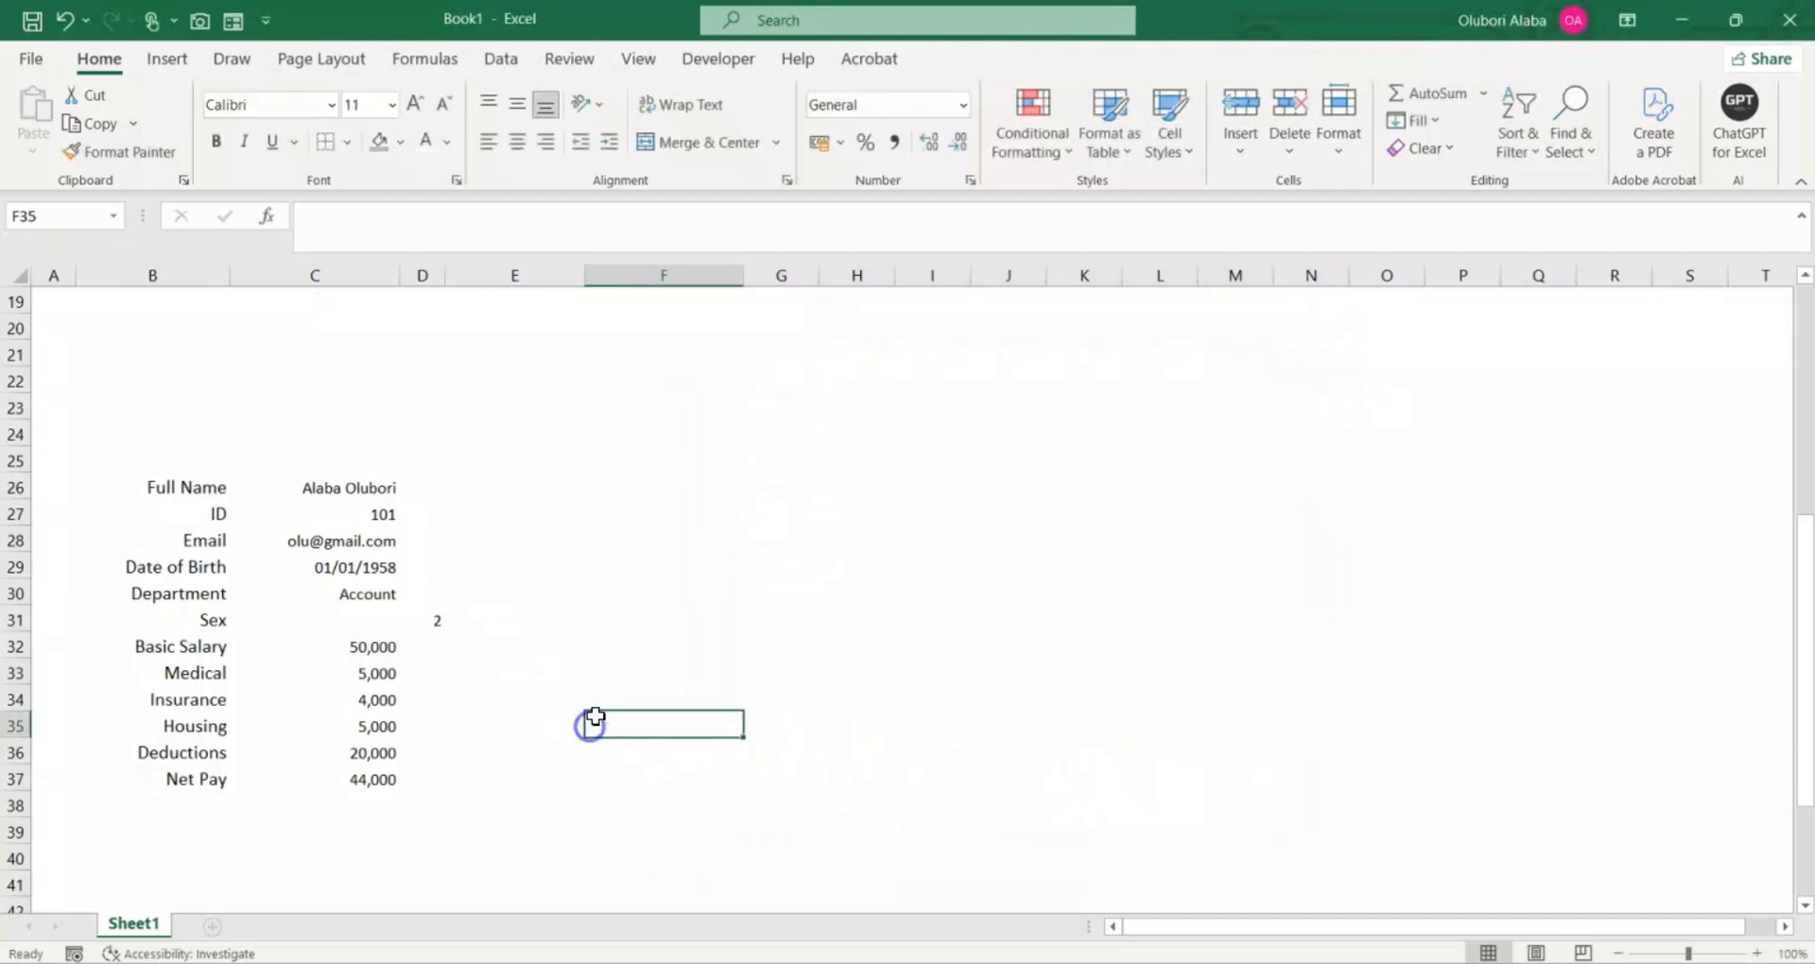
Step: Enter the formula =IF(D31=1,"Male","Female") in C31 beside the Sex label
scroll(597, 716, up, 2)
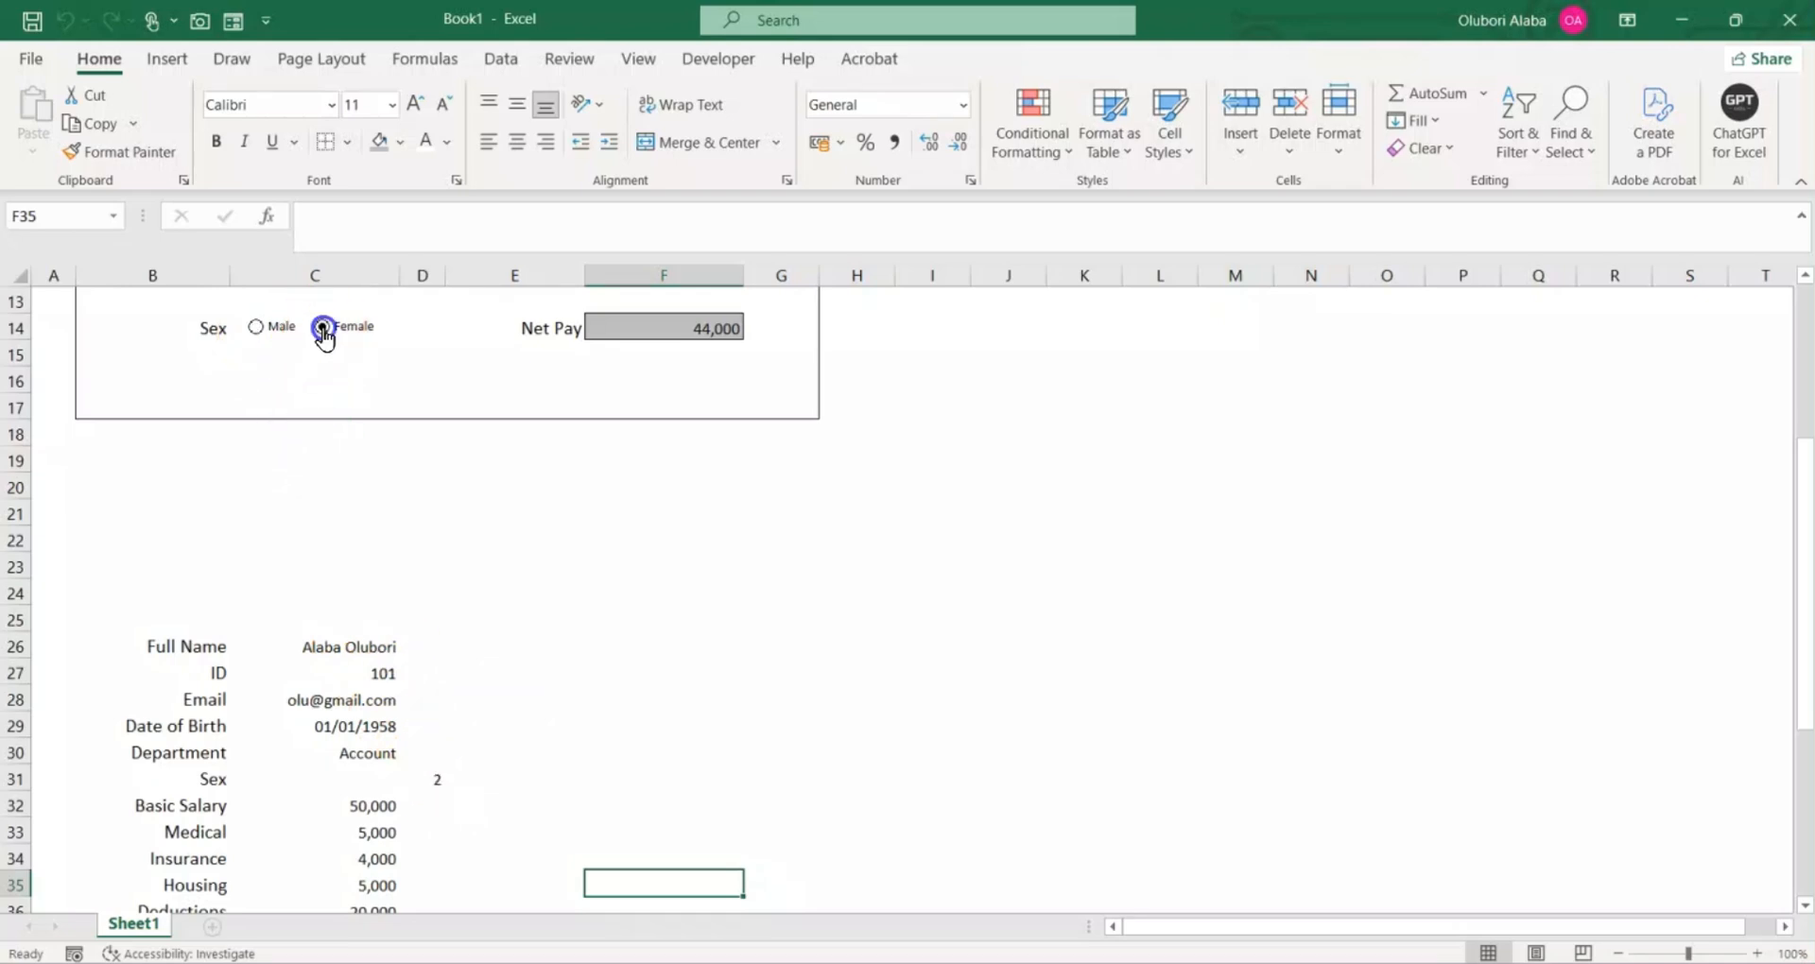
click(283, 779)
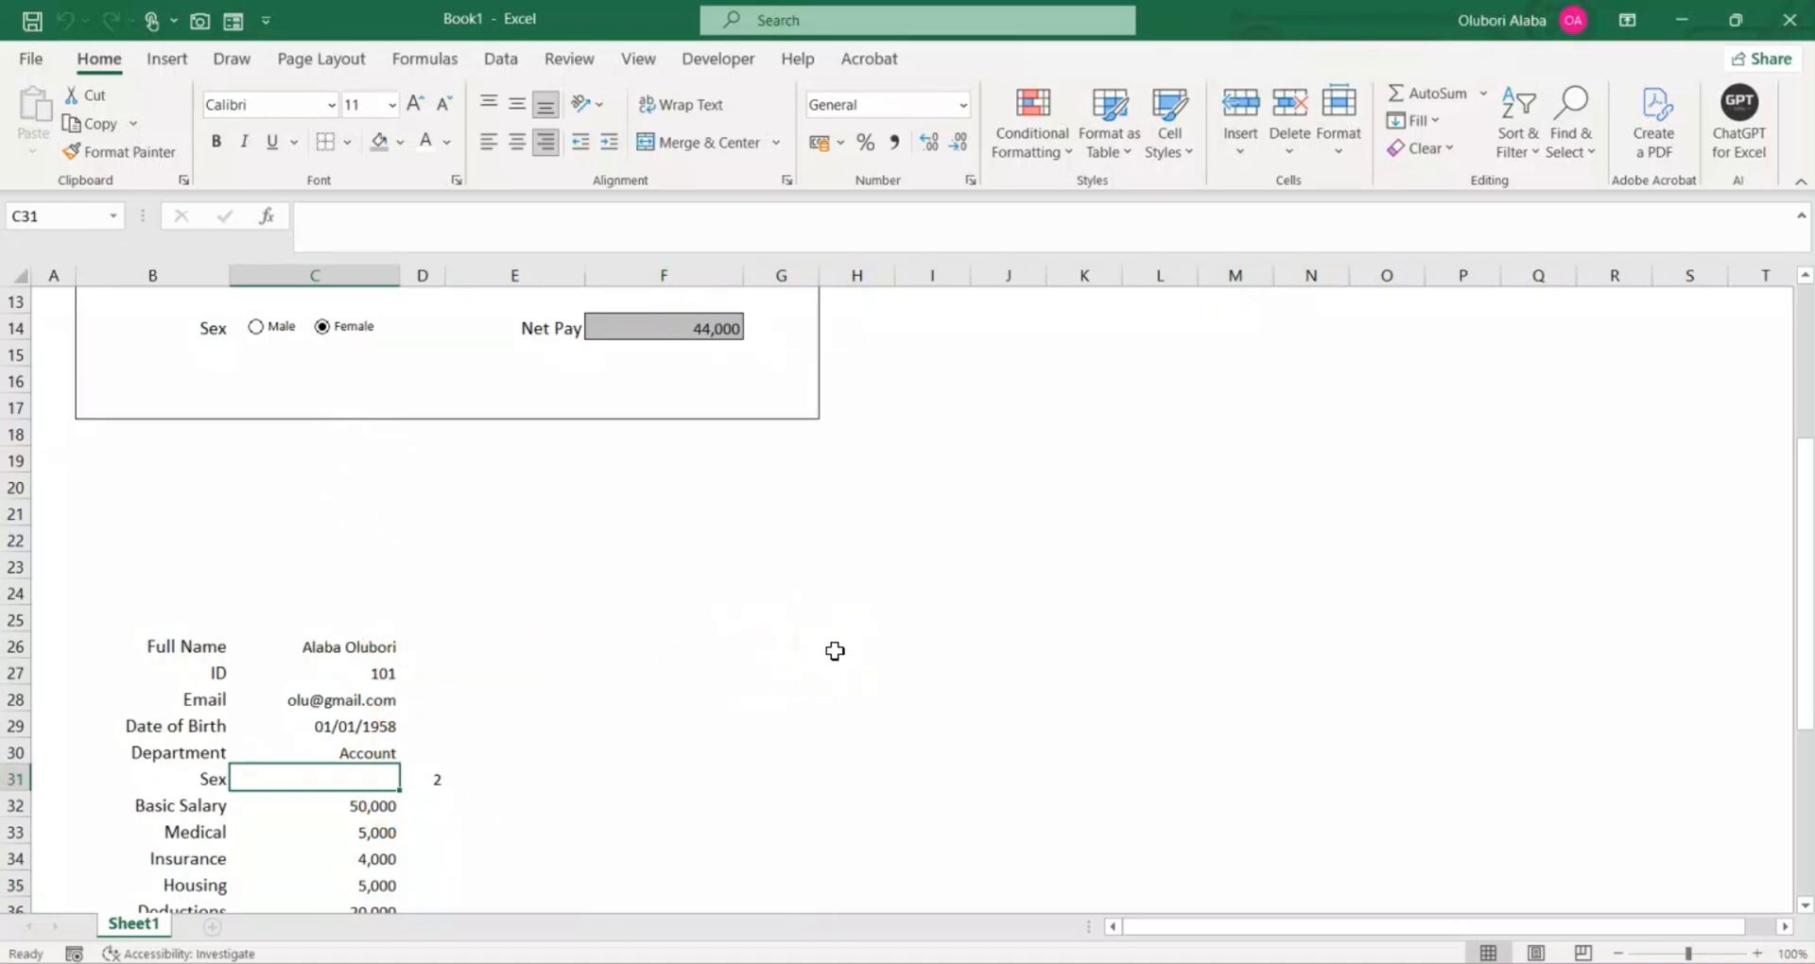
text(=if)
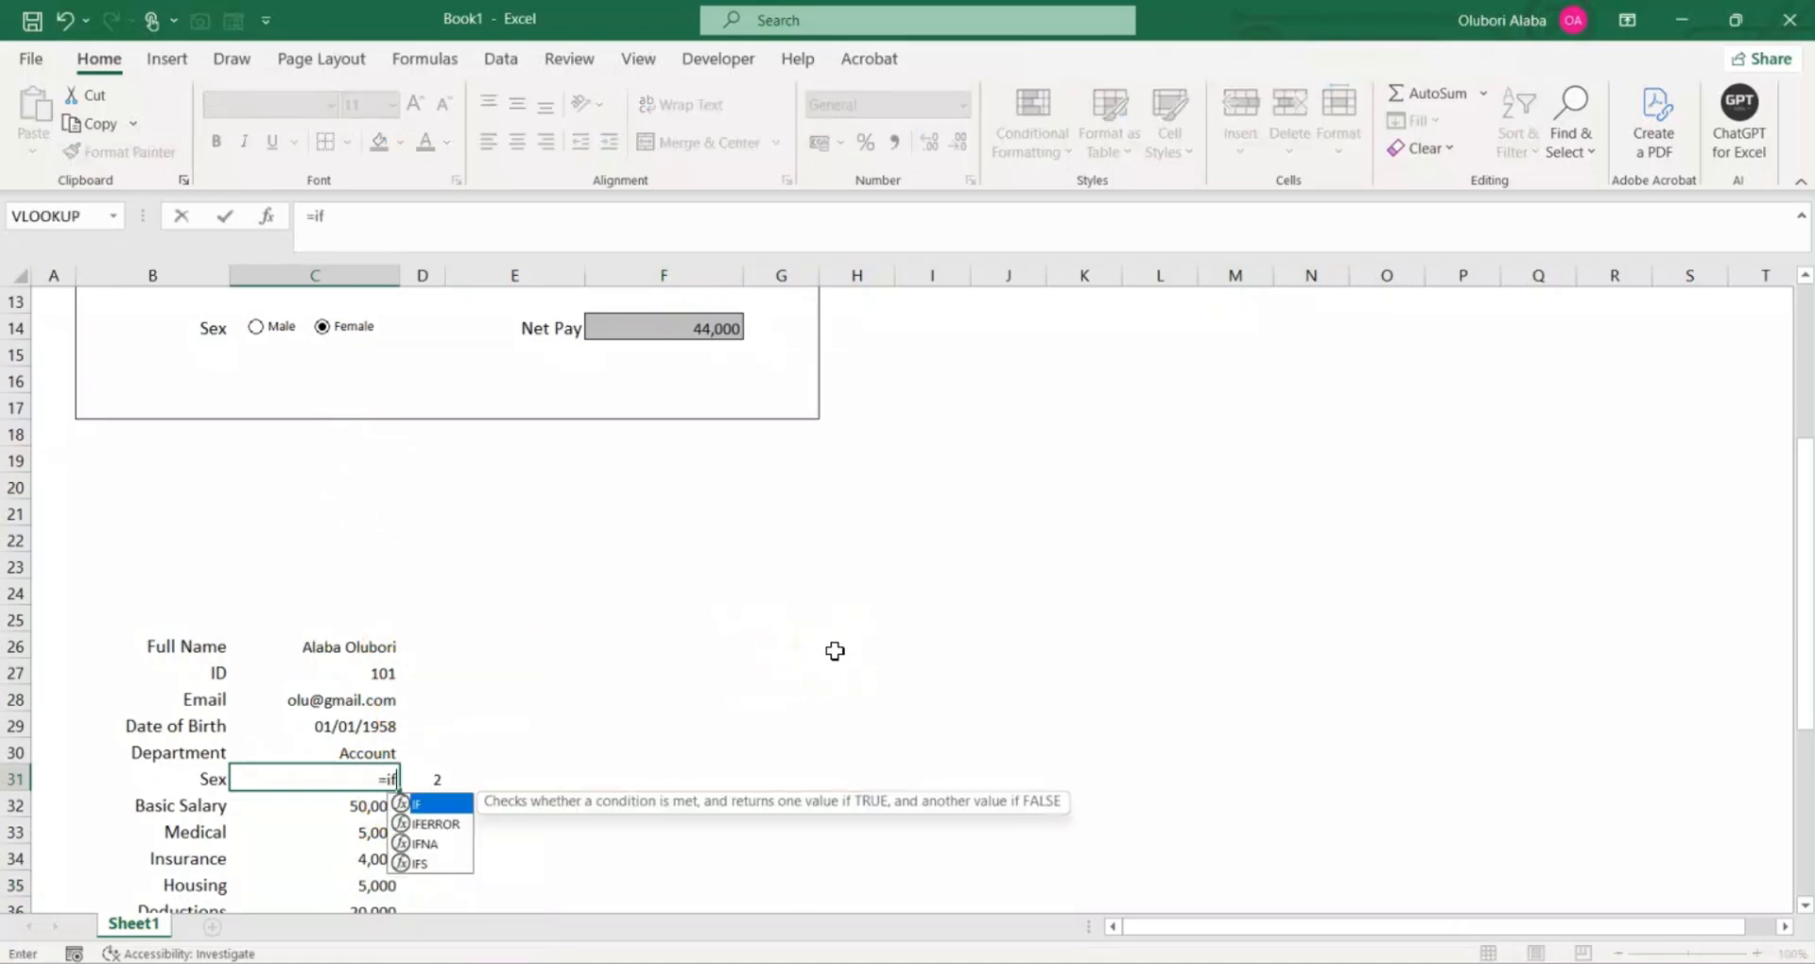
key(Tab)
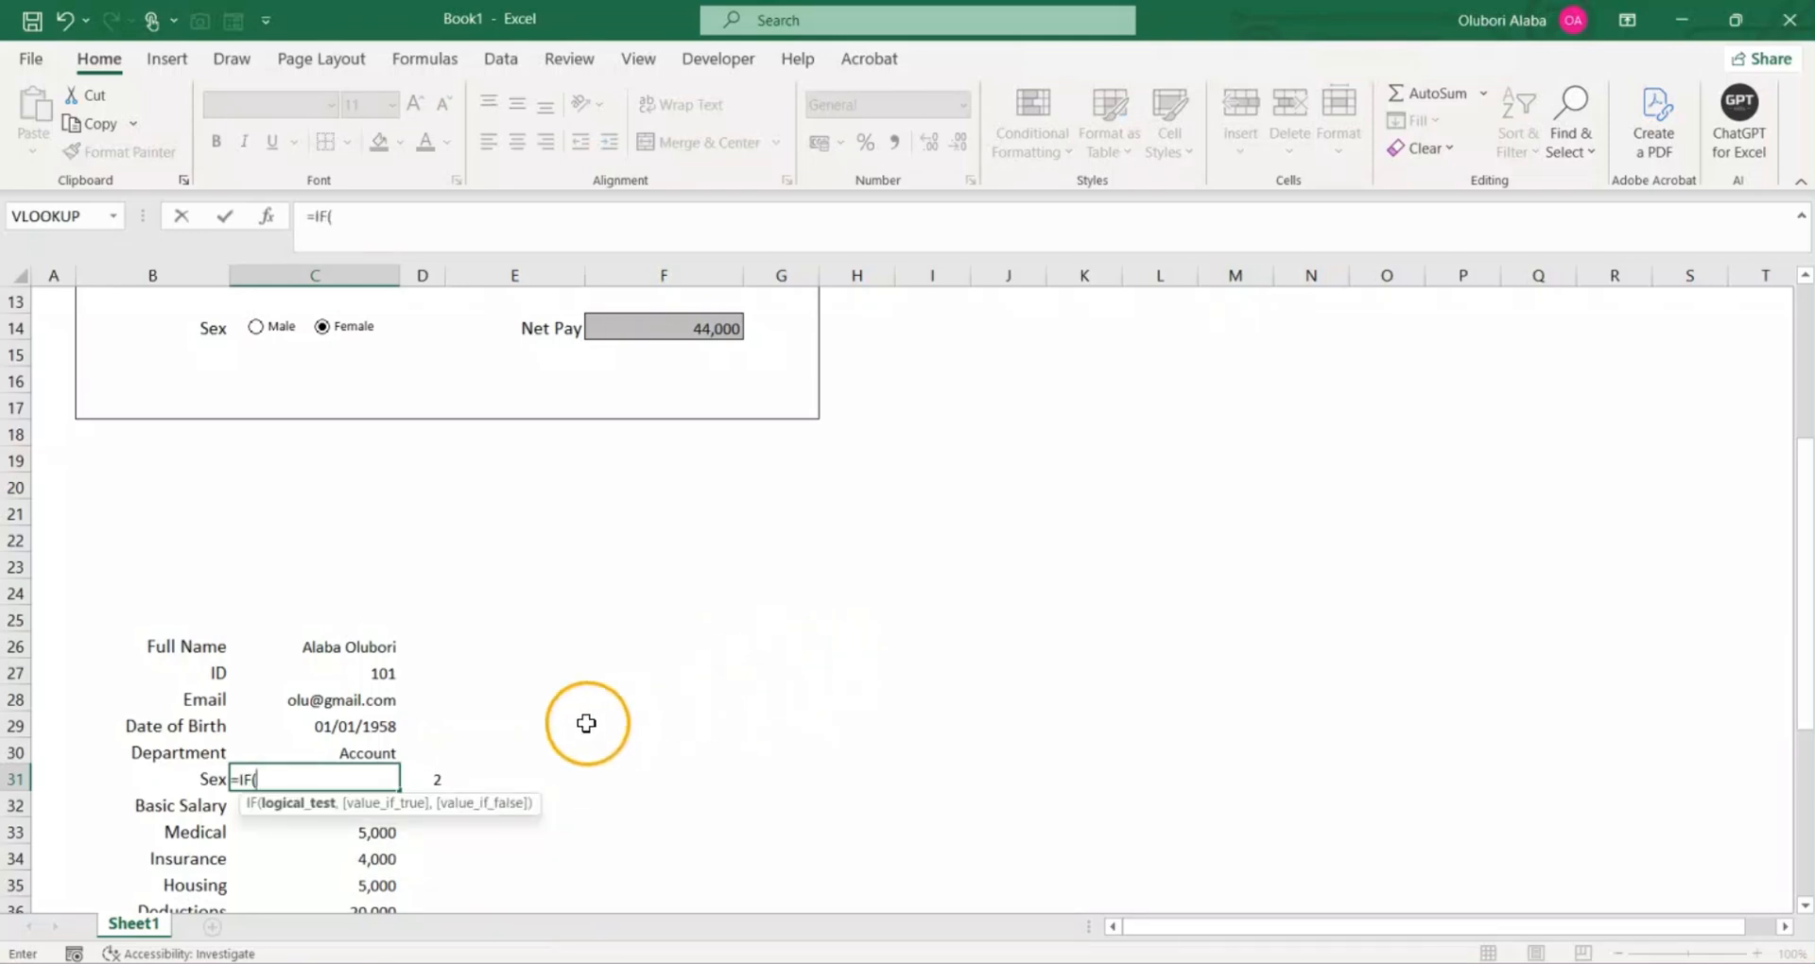
click(434, 777)
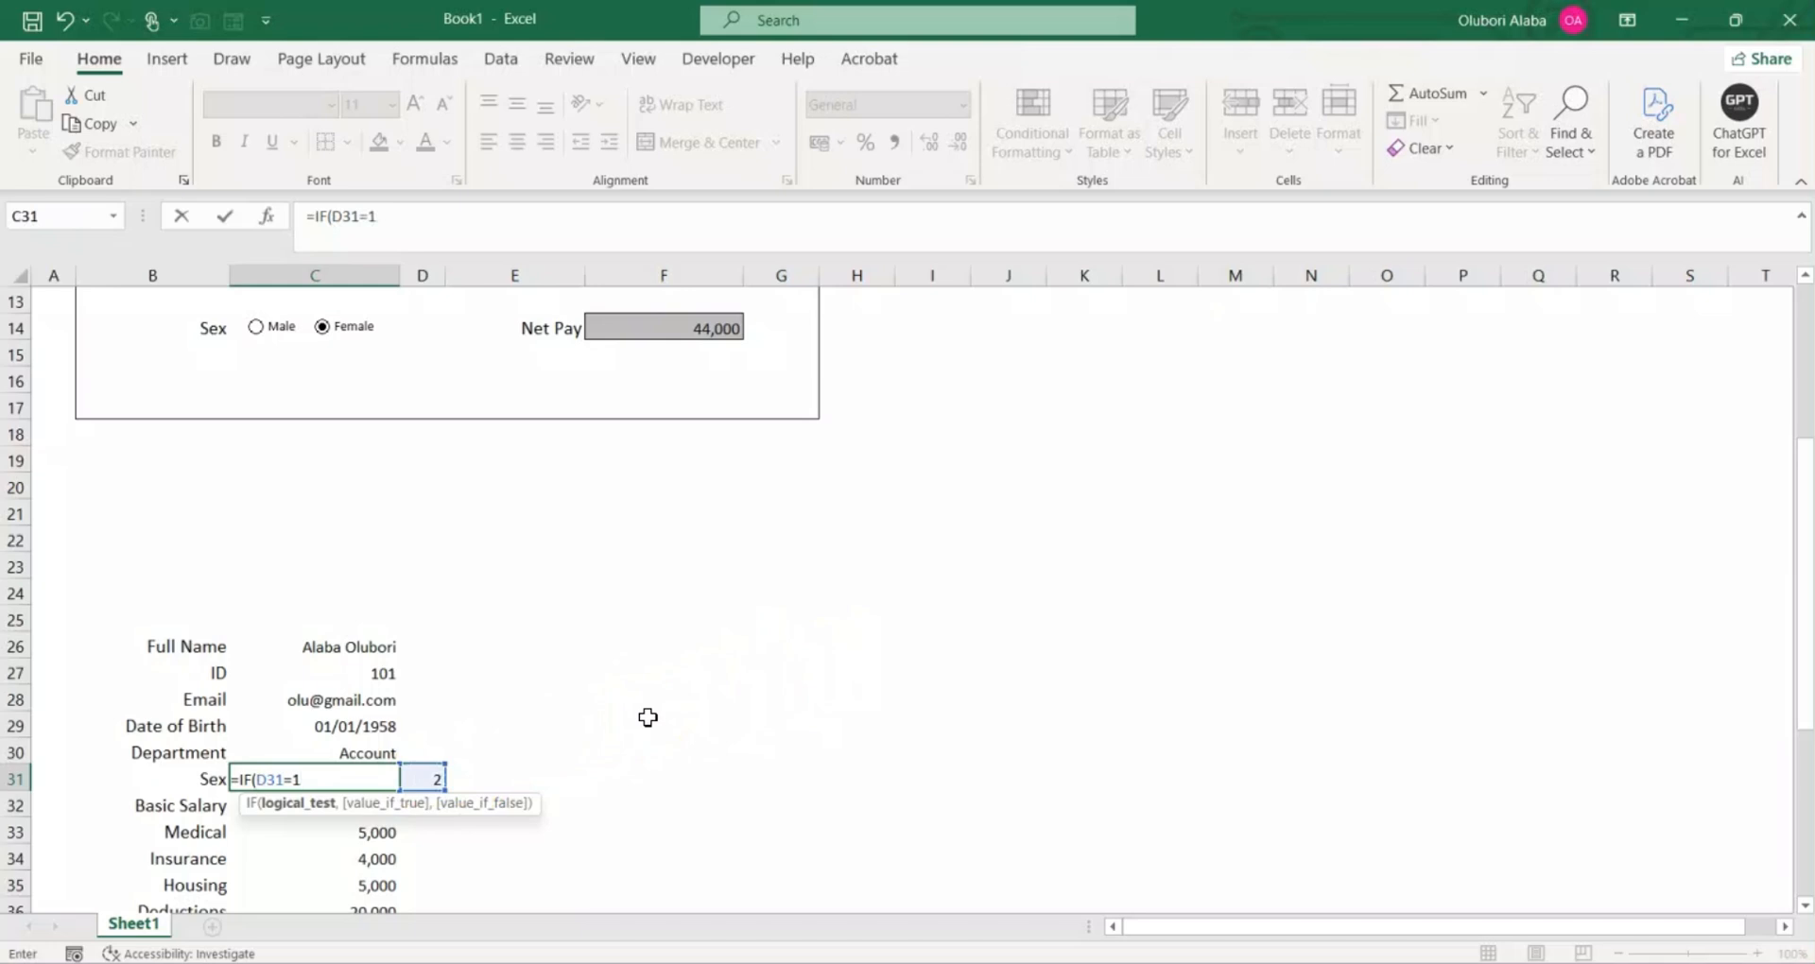
text(=1,"Male","F)
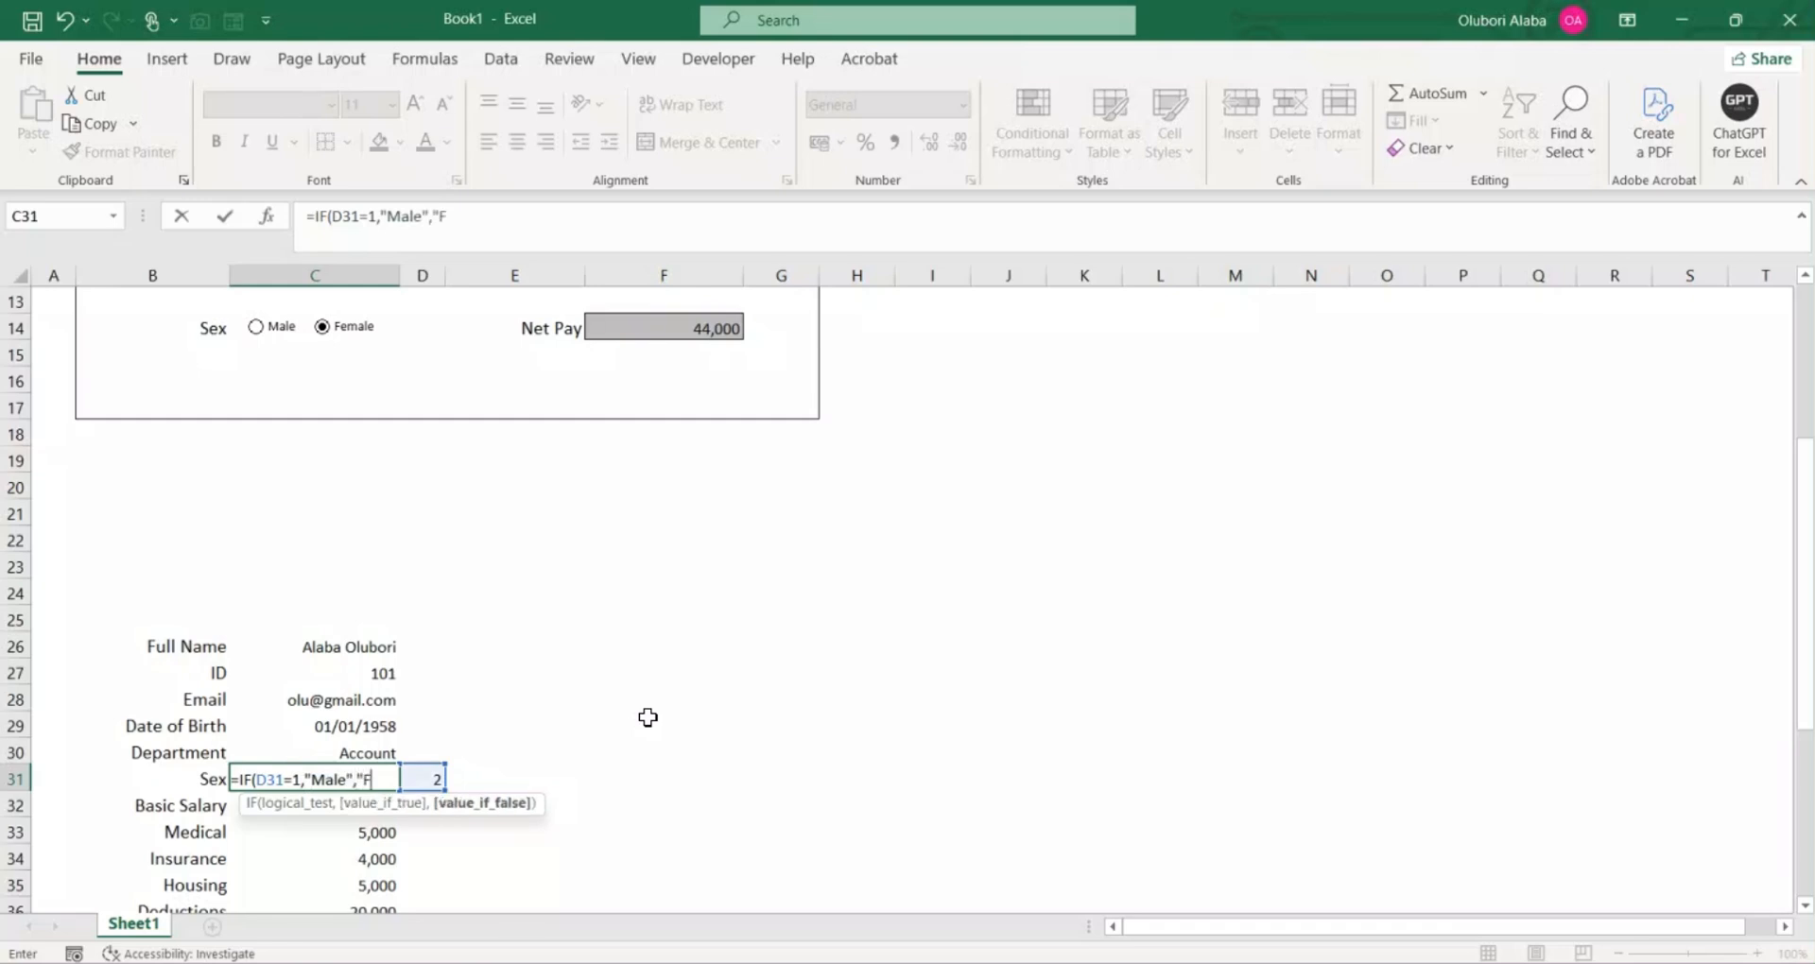
text(ai)
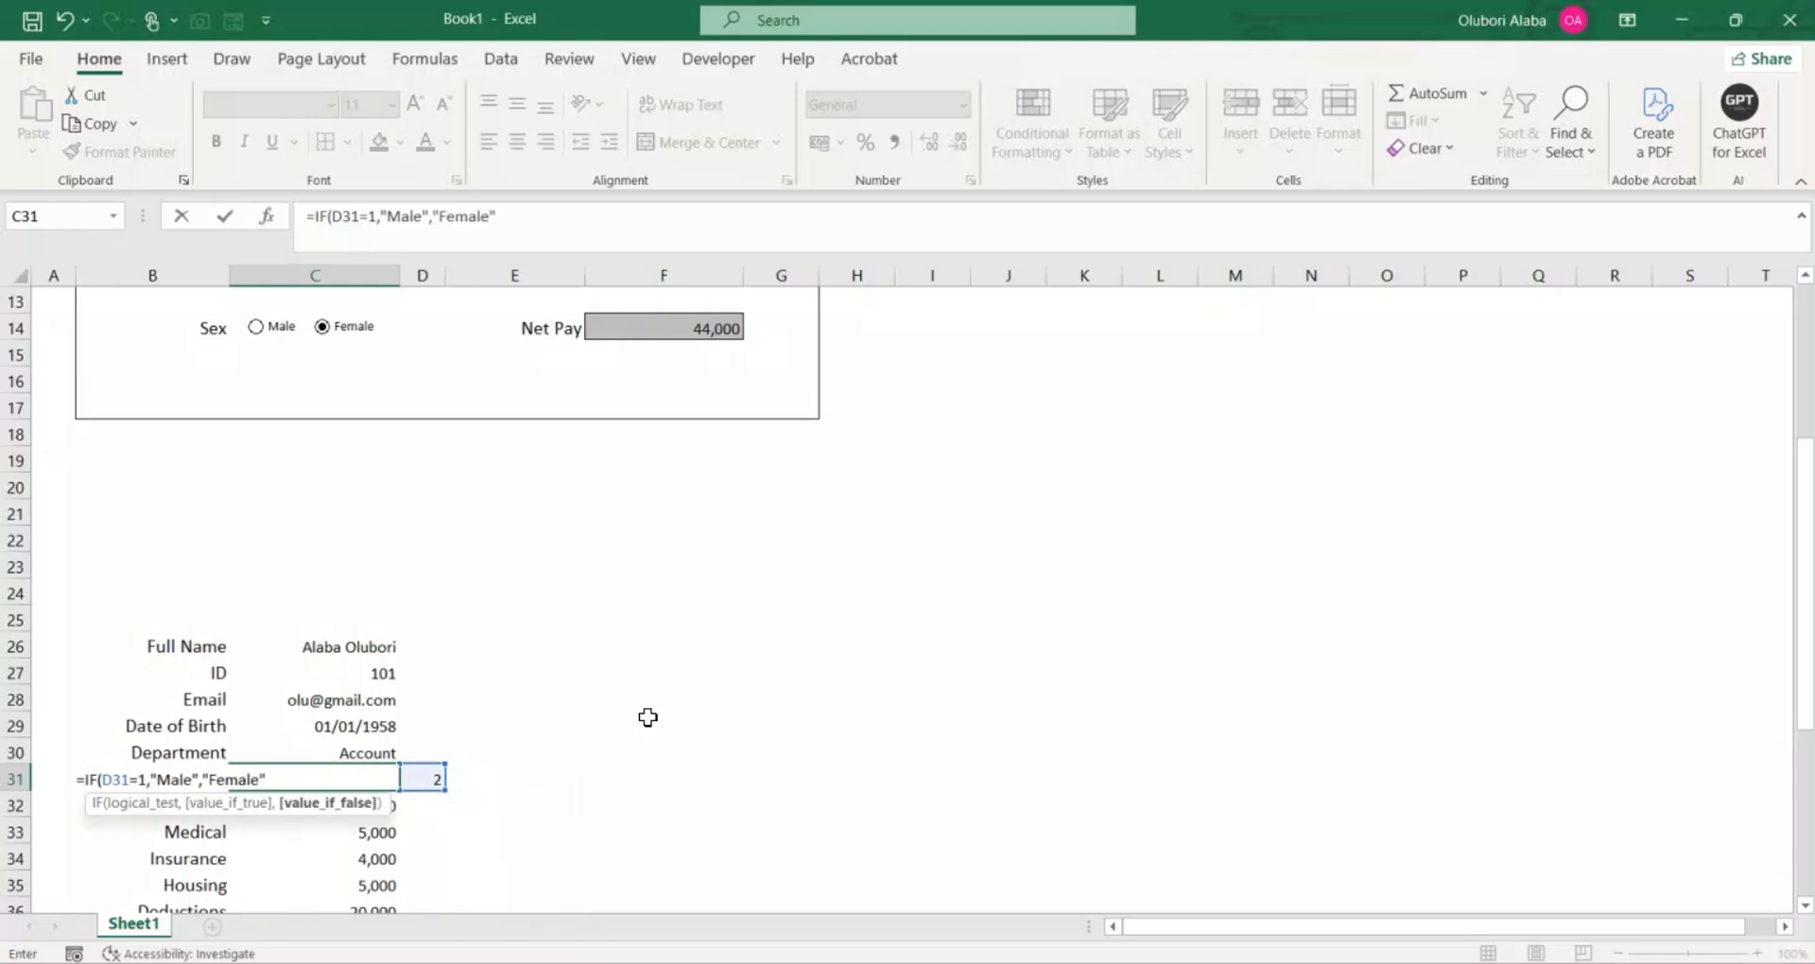
text(e"))
key(Return)
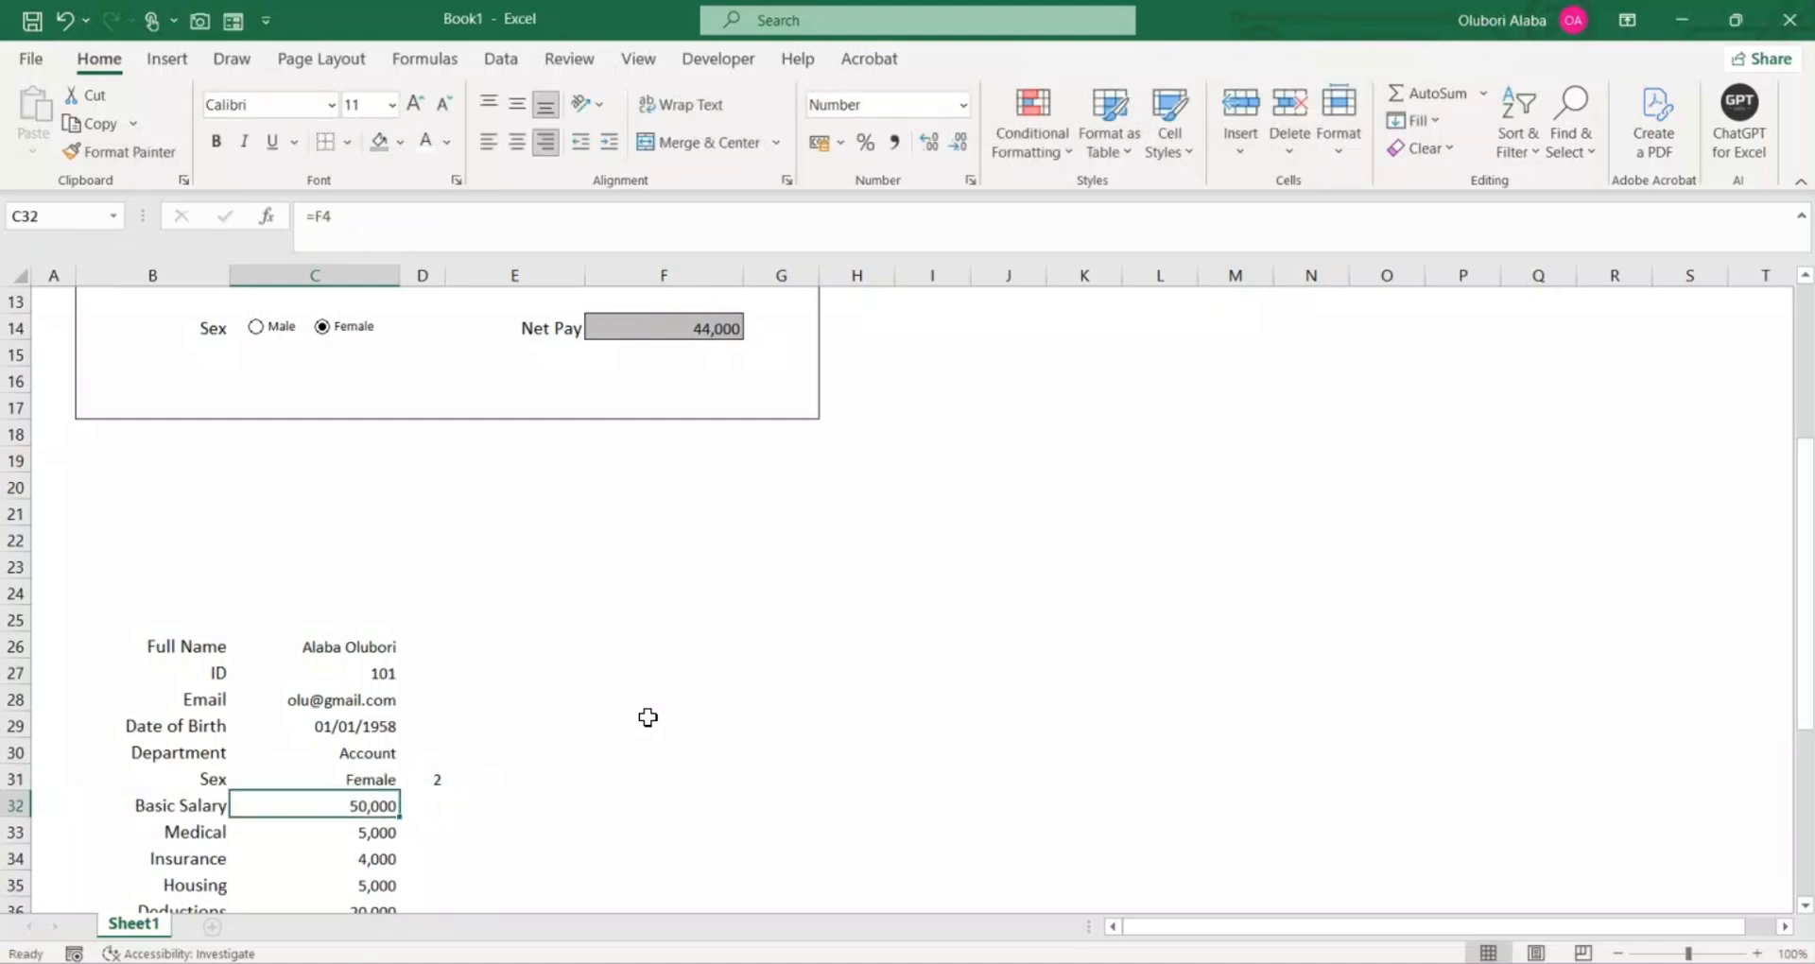
Step: Set the form's Sex option to Male and check the linked label list against the form entries
click(342, 783)
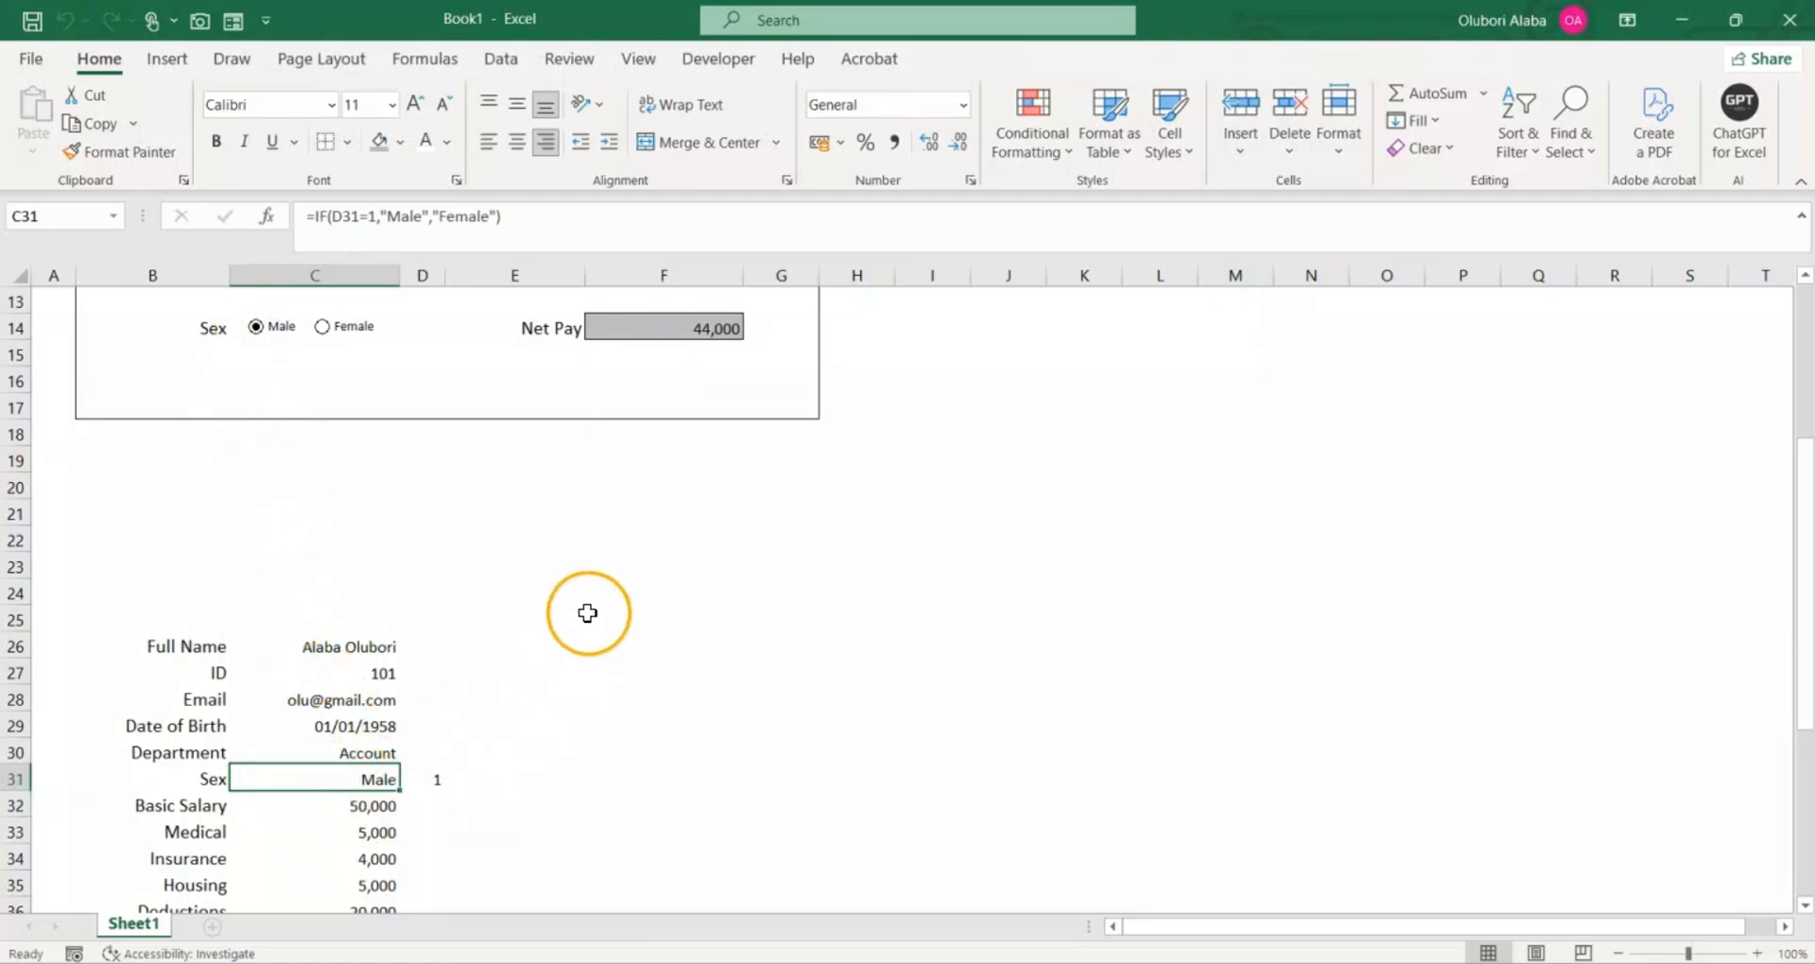
scroll(588, 613, down, 3)
scroll(588, 613, up, 7)
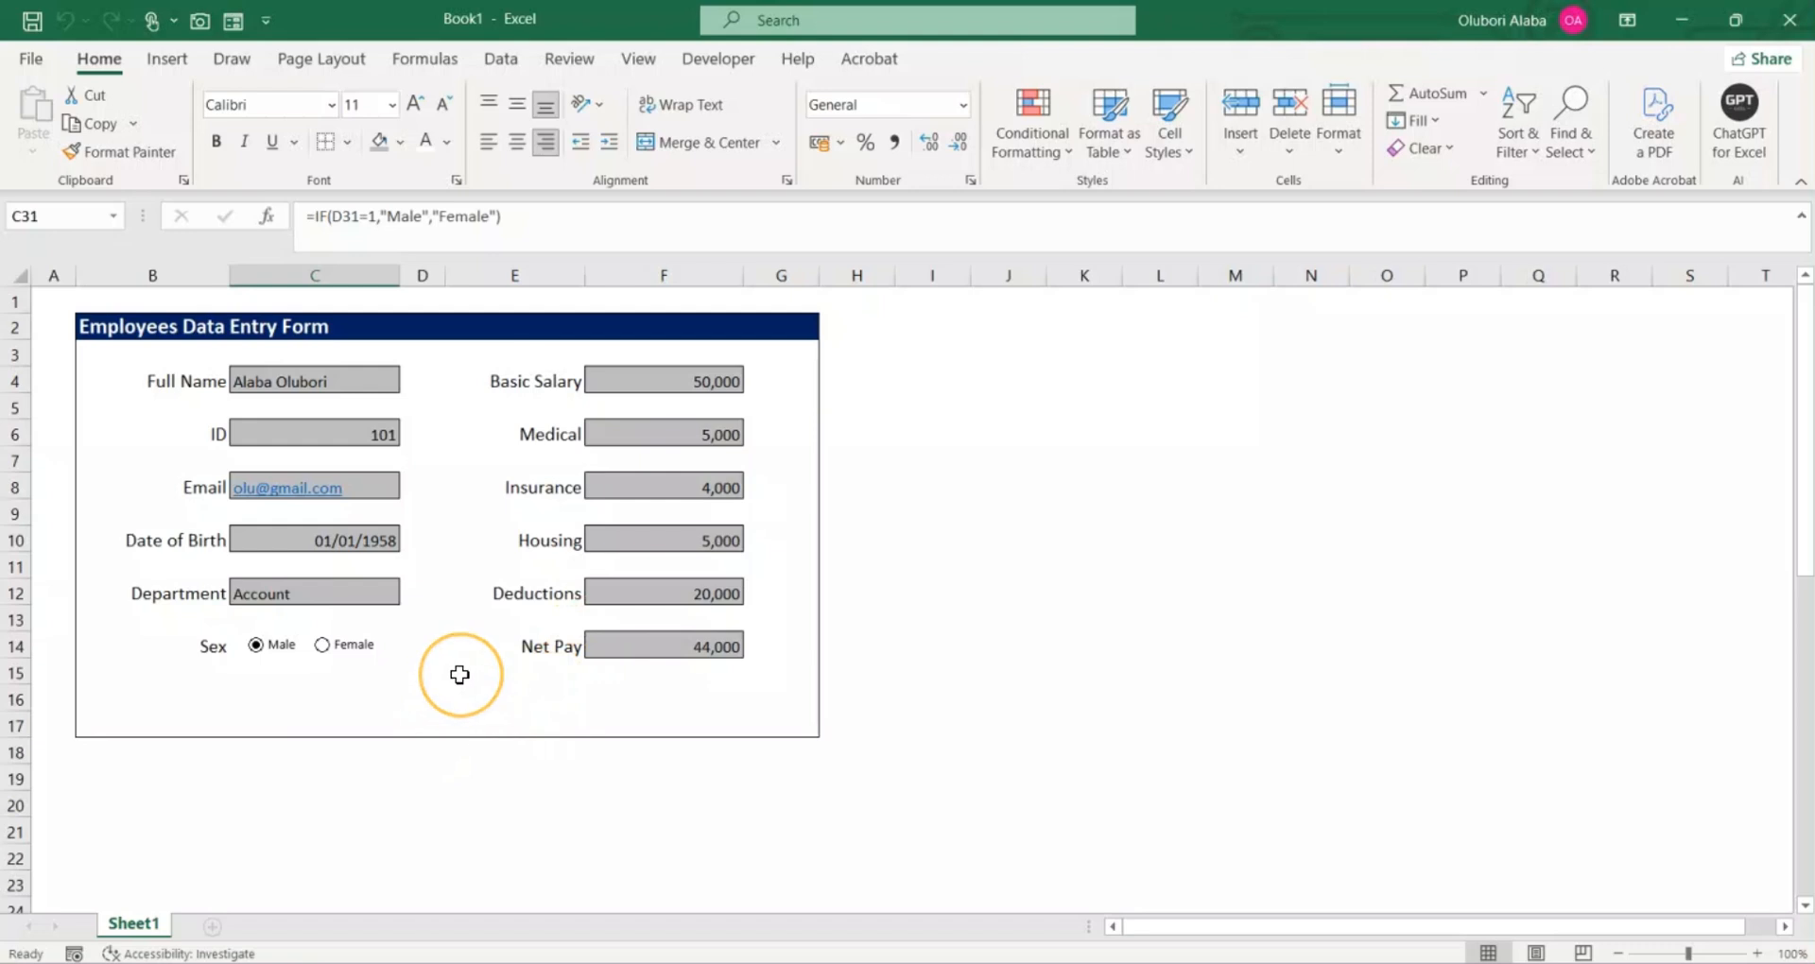
scroll(460, 674, down, 1)
scroll(459, 674, down, 1)
scroll(460, 674, up, 2)
scroll(1074, 518, down, 2)
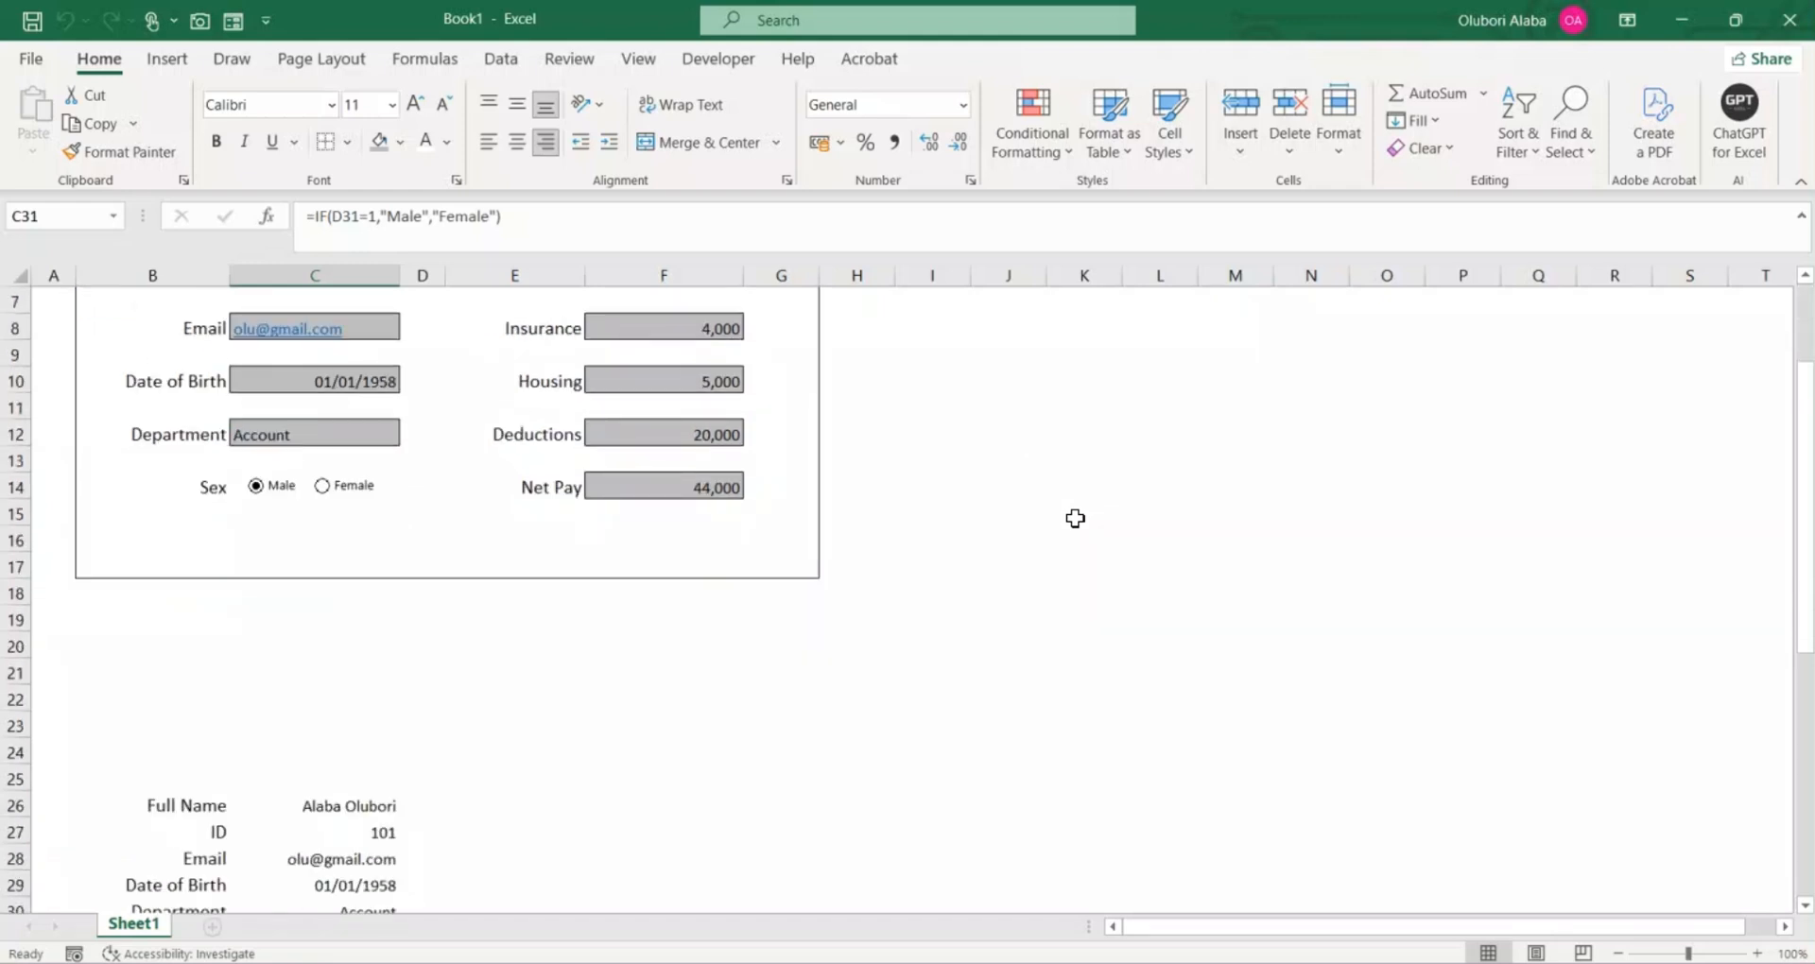
Step: Save the workbook to the Desktop as an Excel Macro-Enabled Workbook named Data Entry Form
key(ctrl+s)
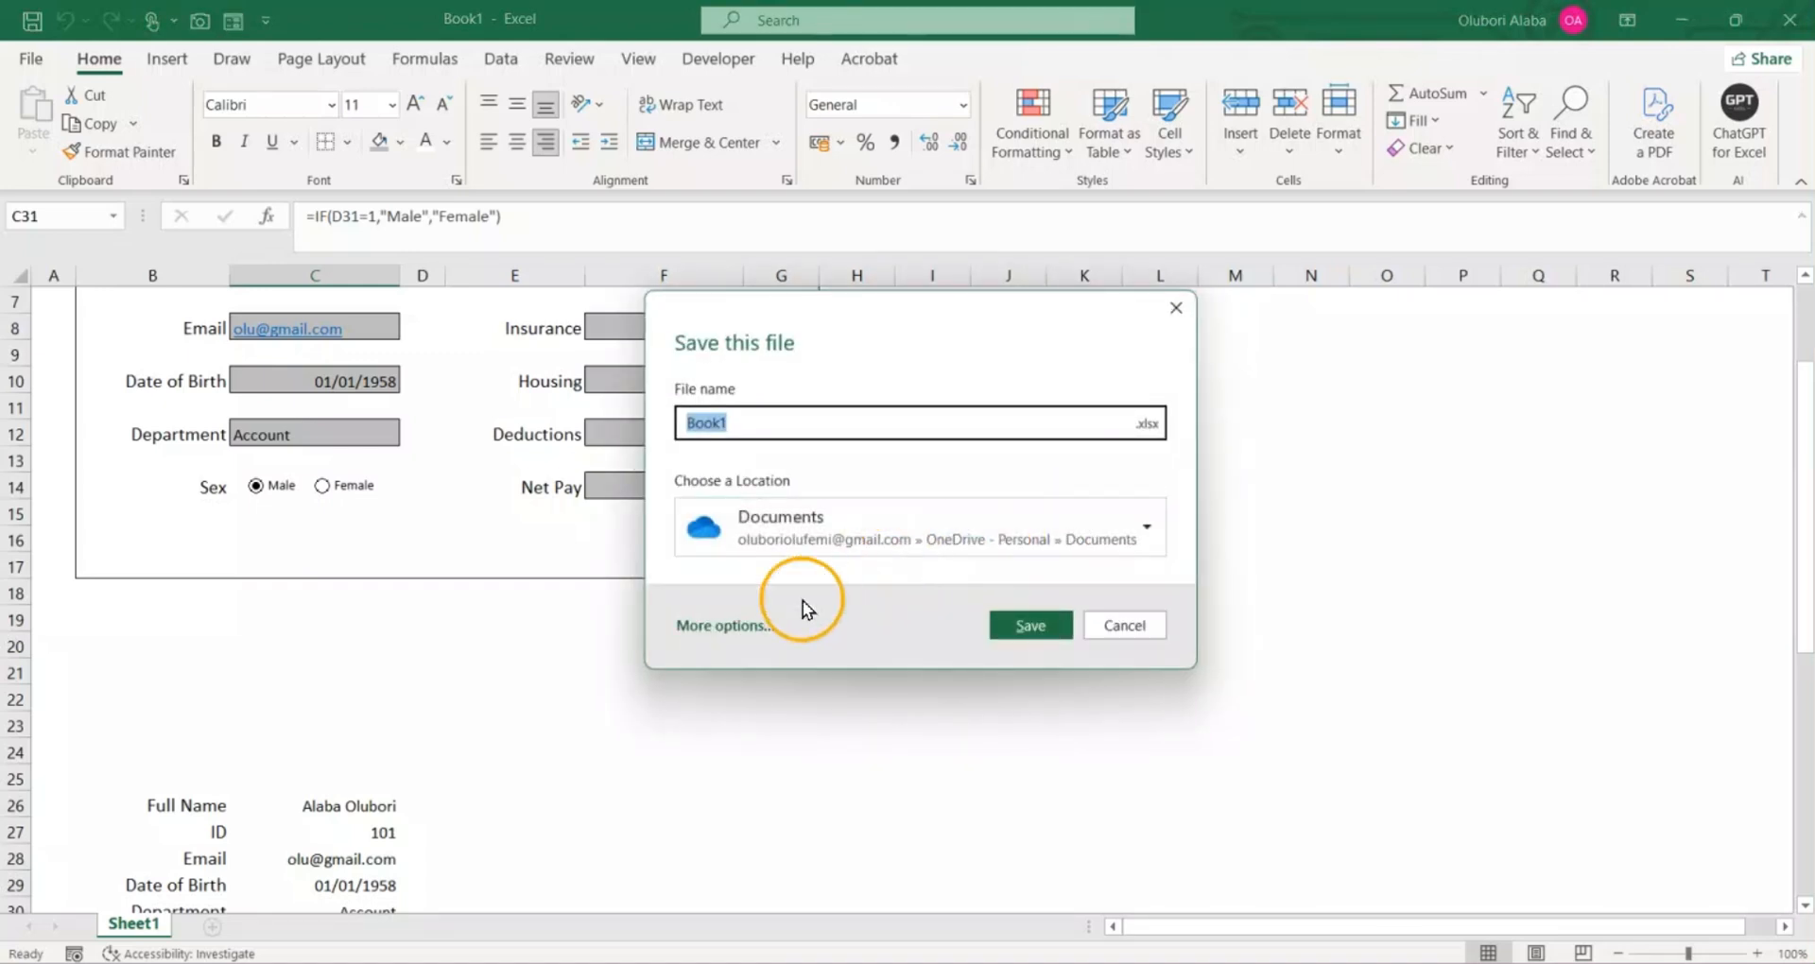
click(720, 624)
click(701, 353)
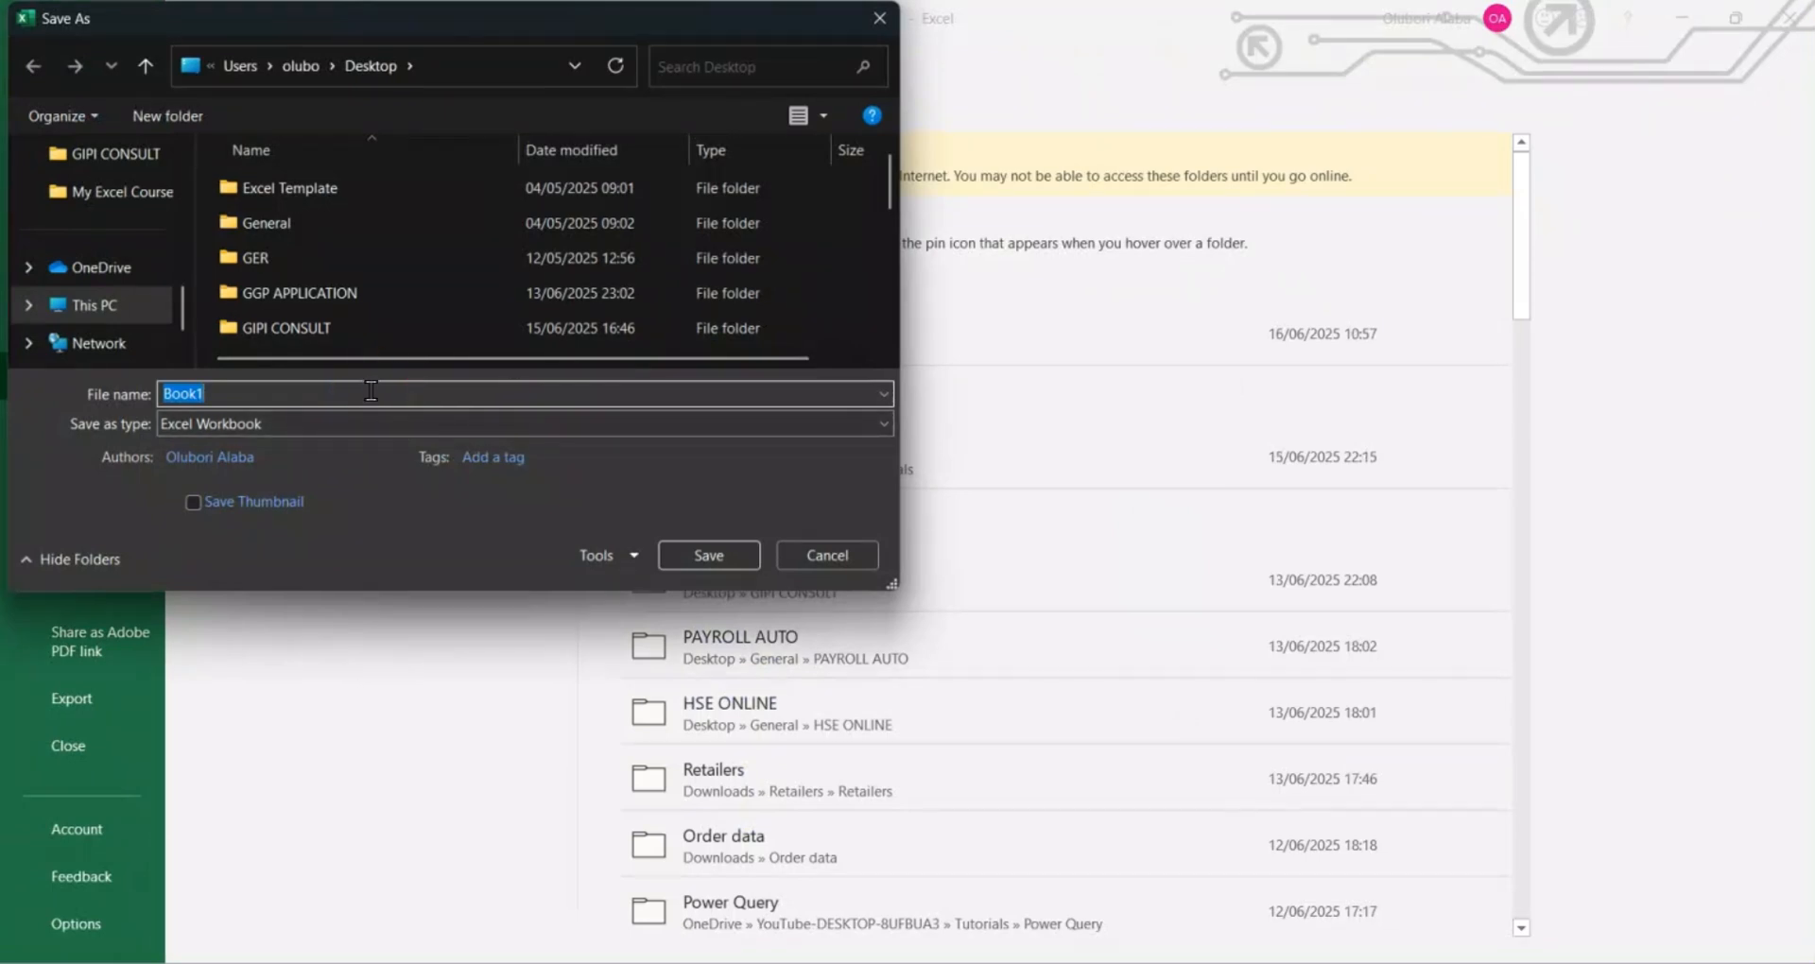
text(Data Entry Form)
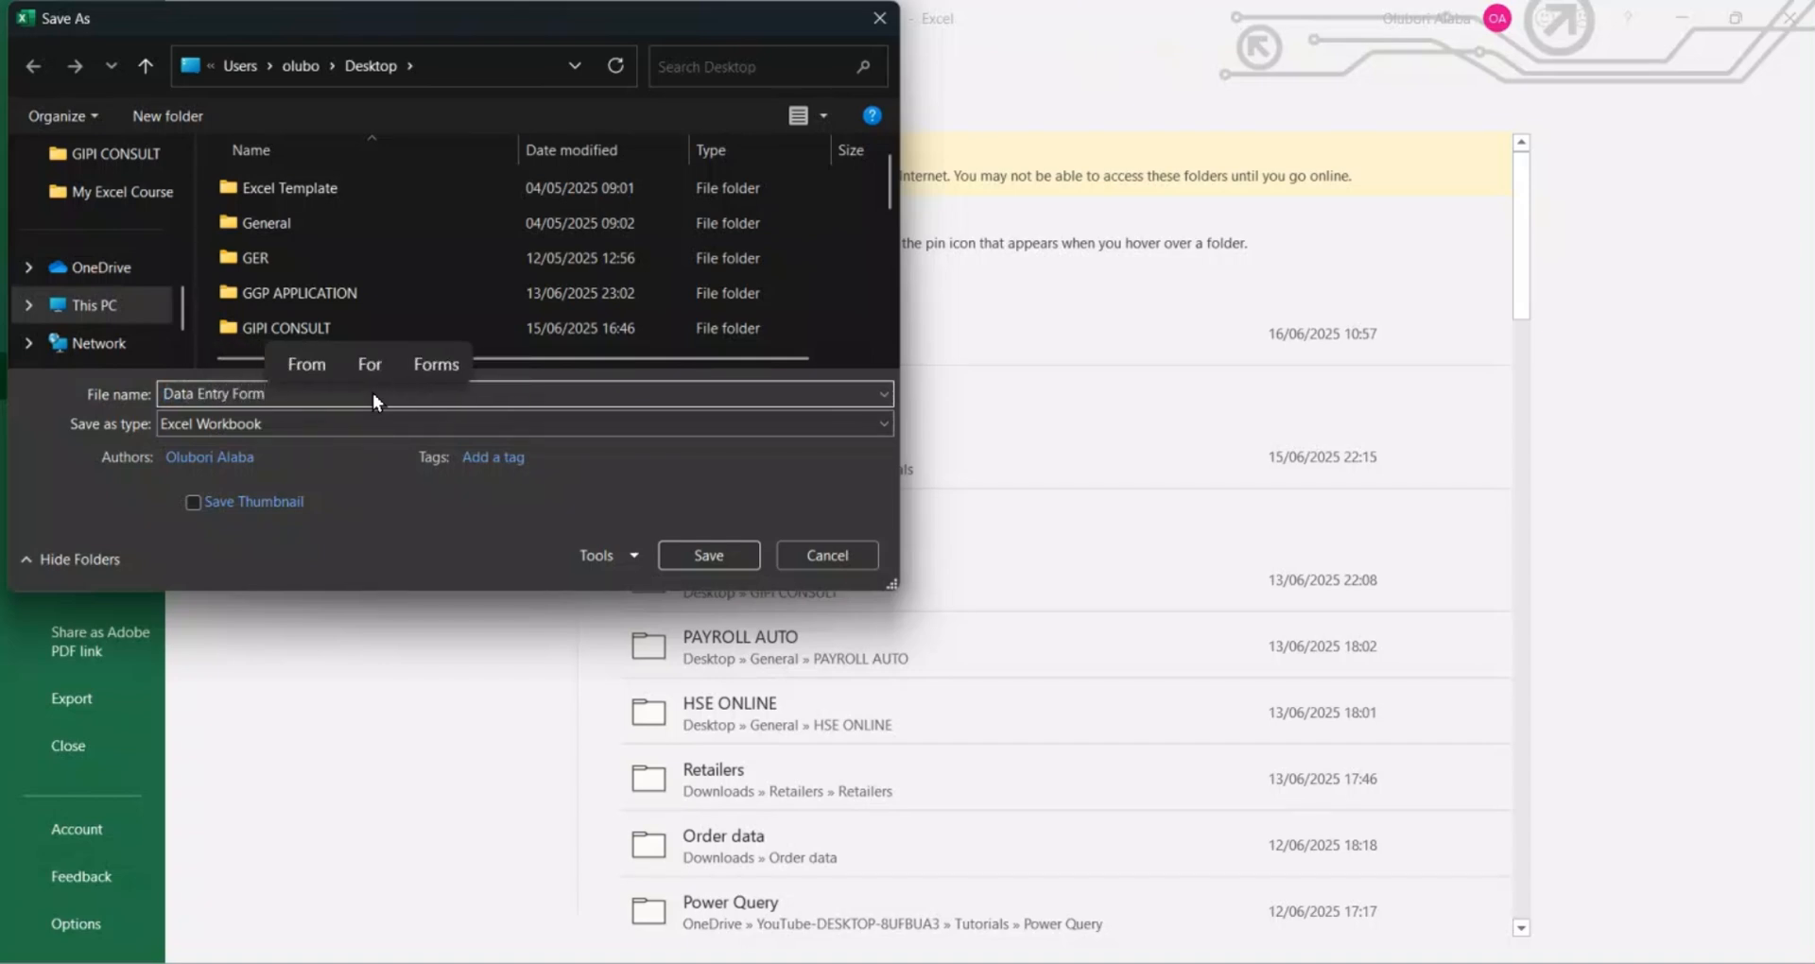
click(359, 421)
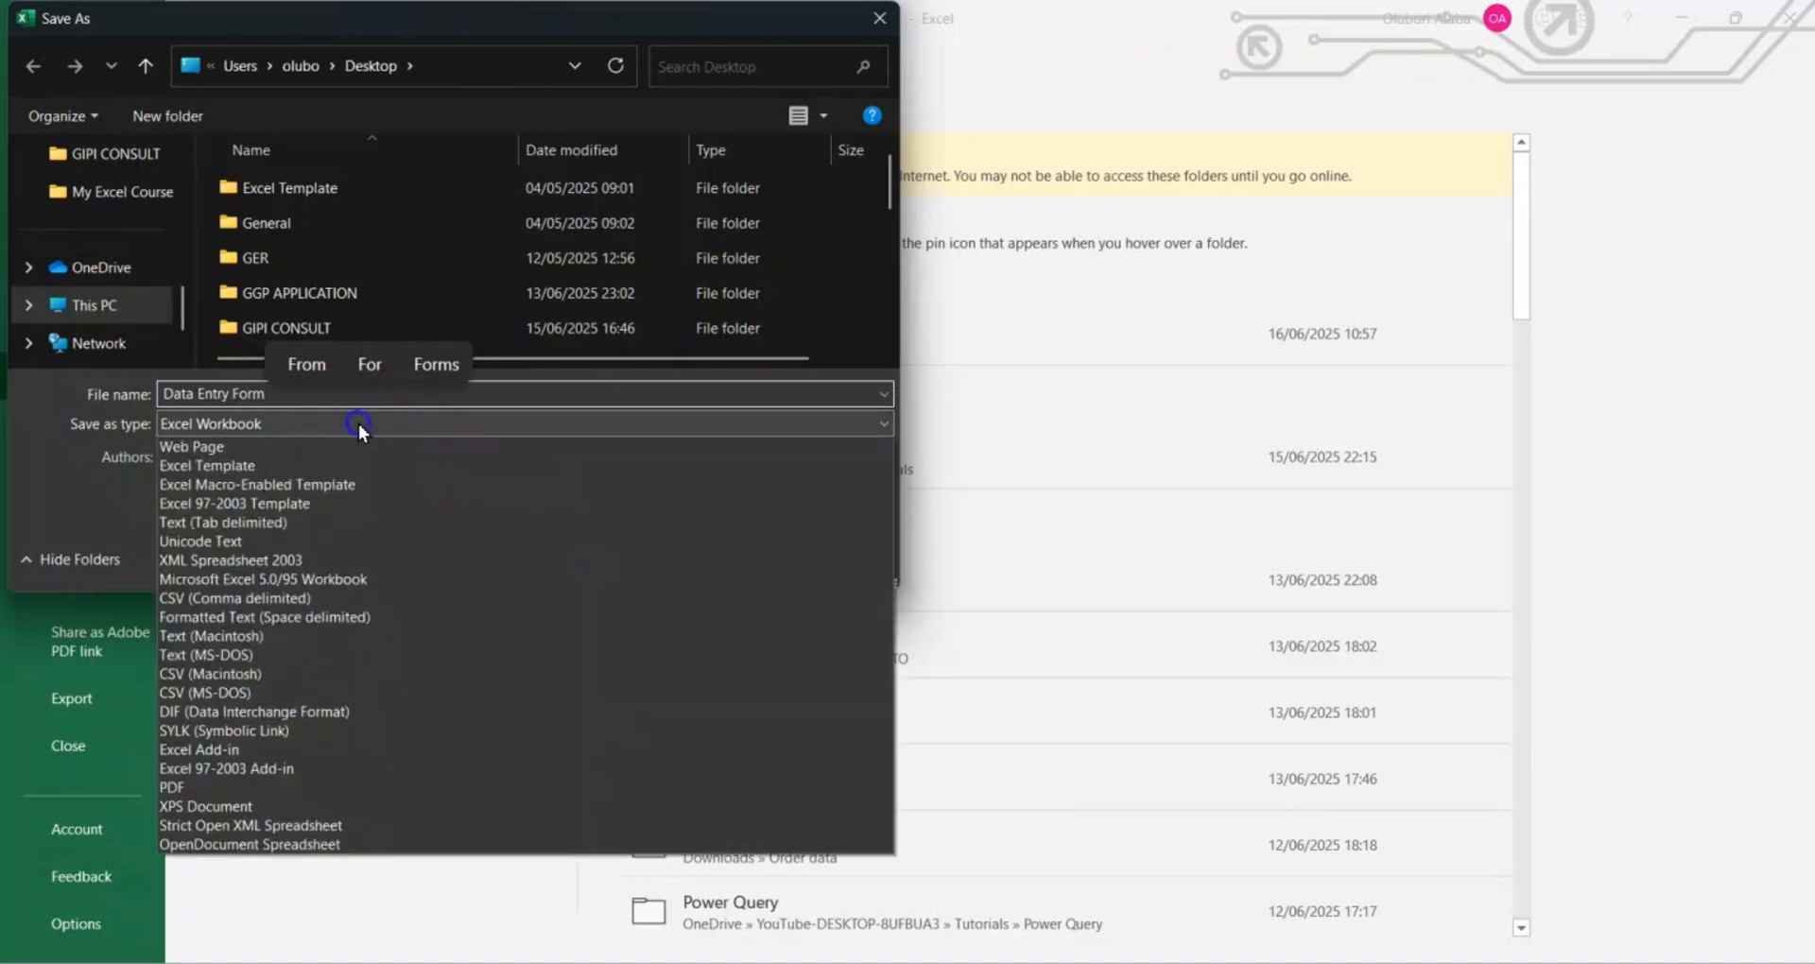
click(322, 466)
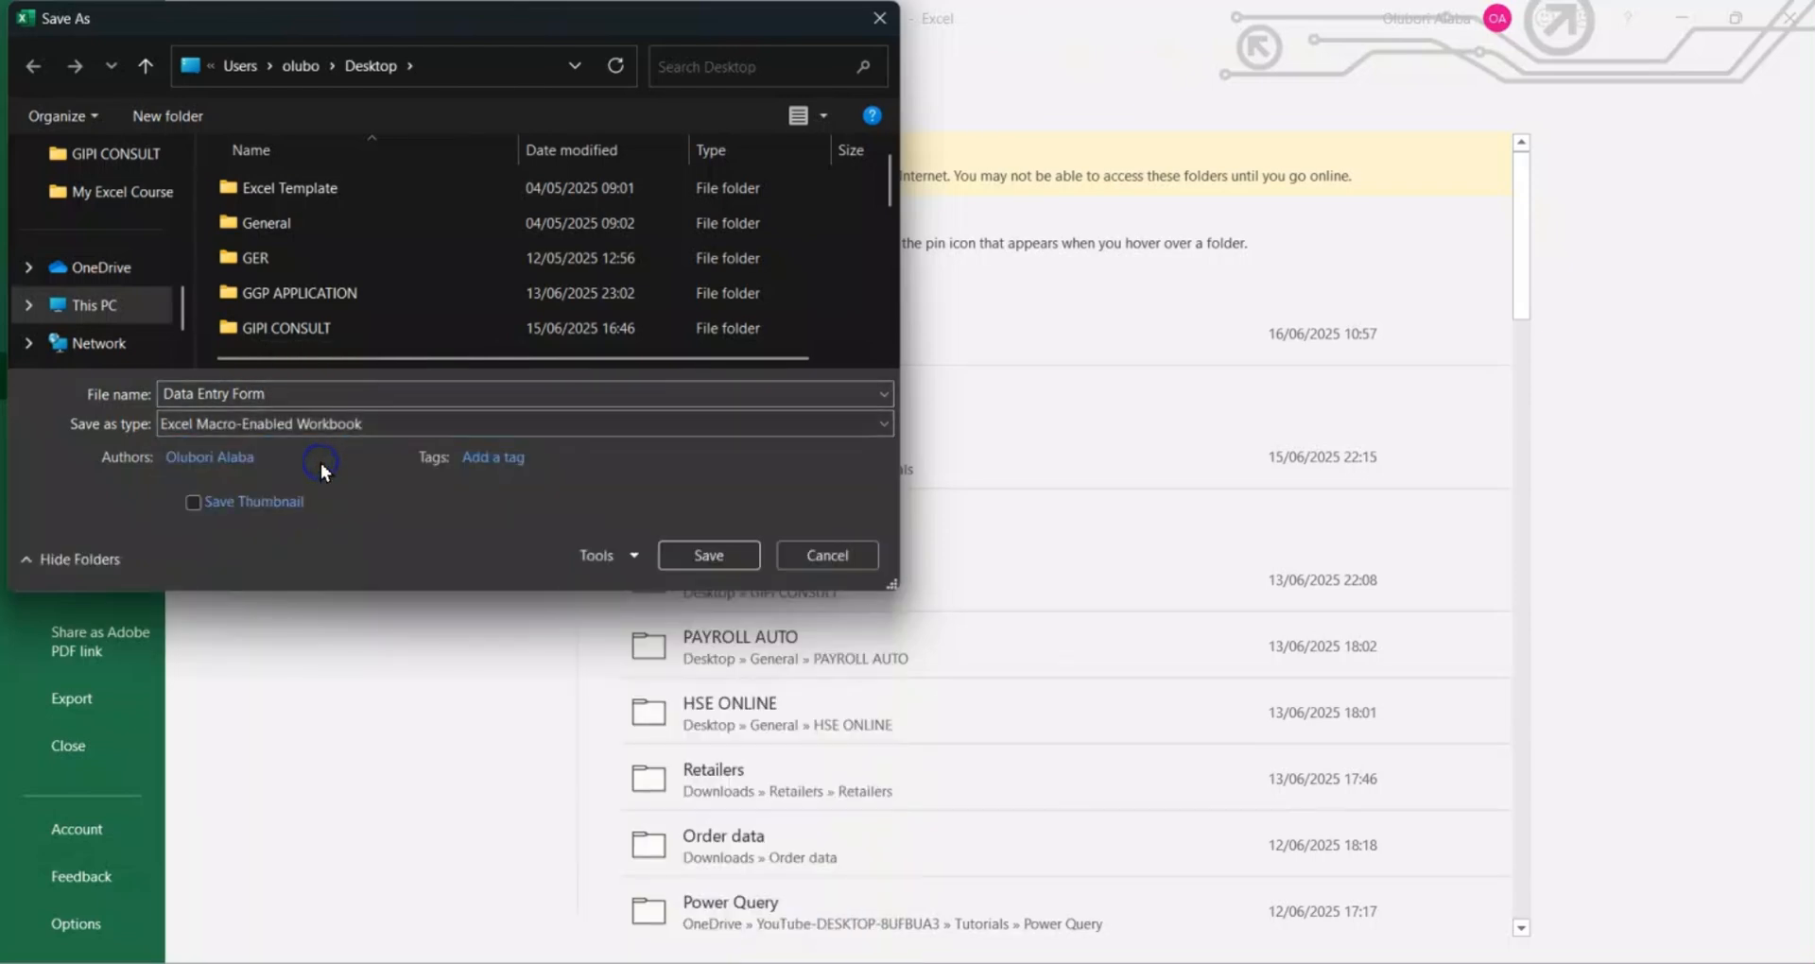
click(704, 554)
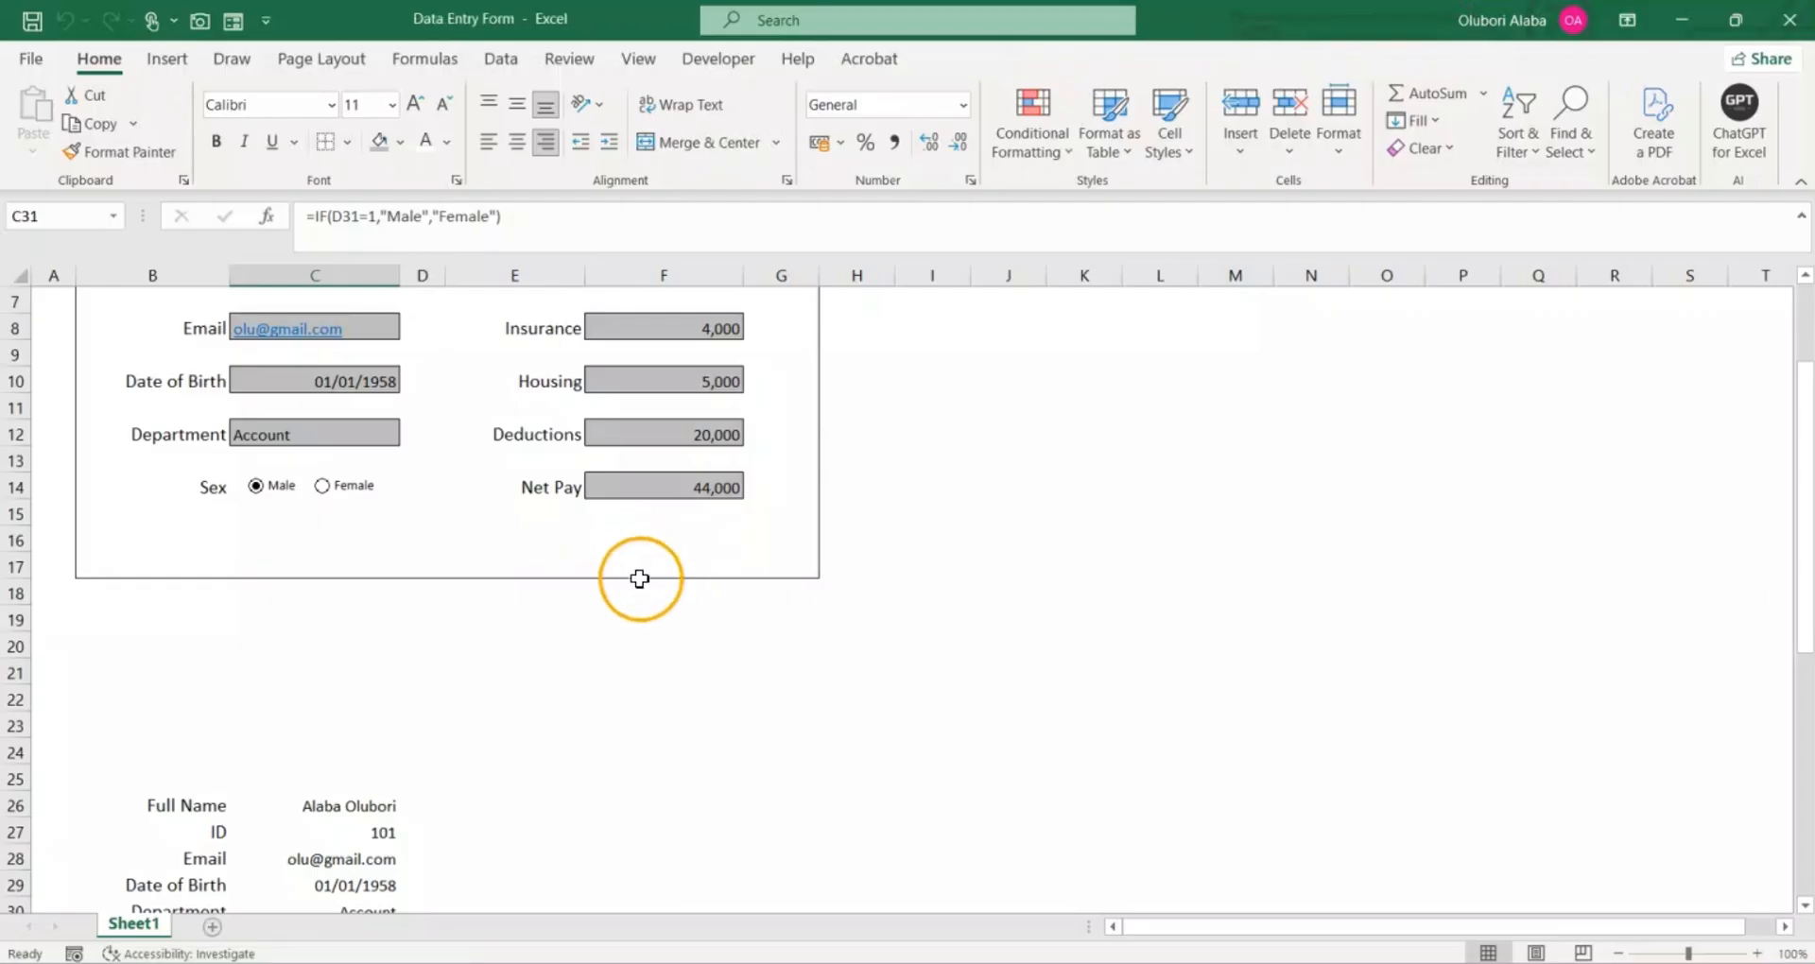
click(602, 642)
scroll(384, 600, up, 2)
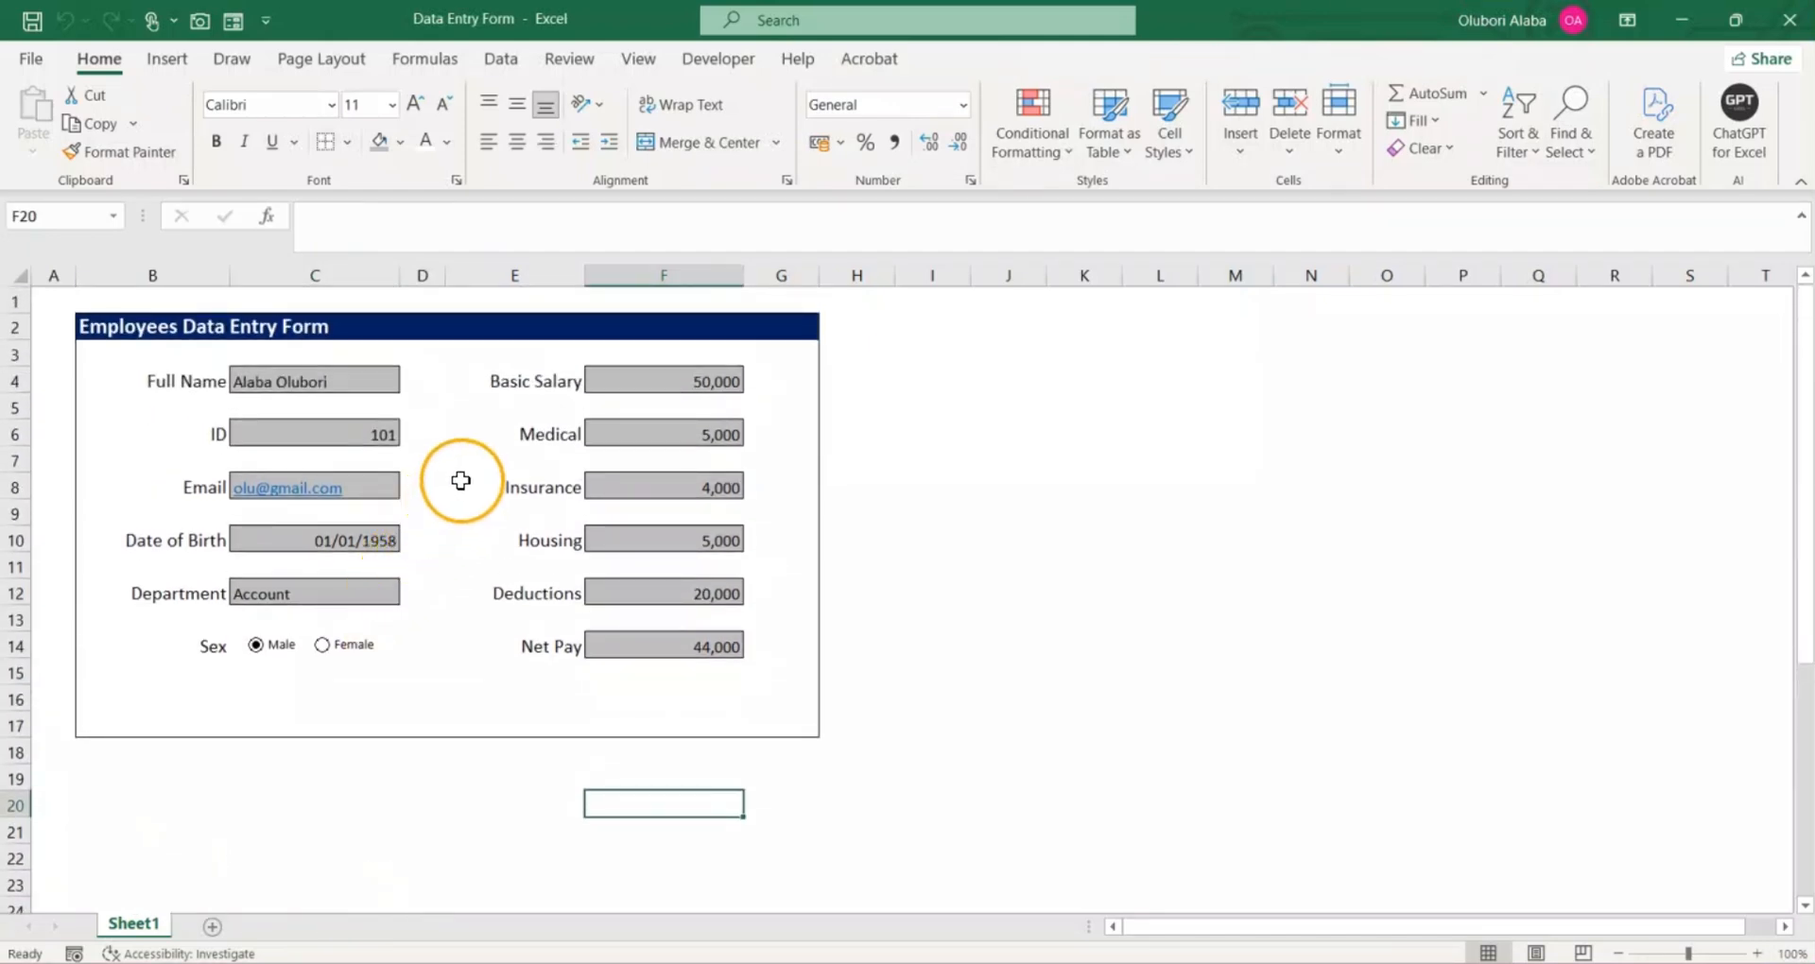
scroll(473, 461, down, 3)
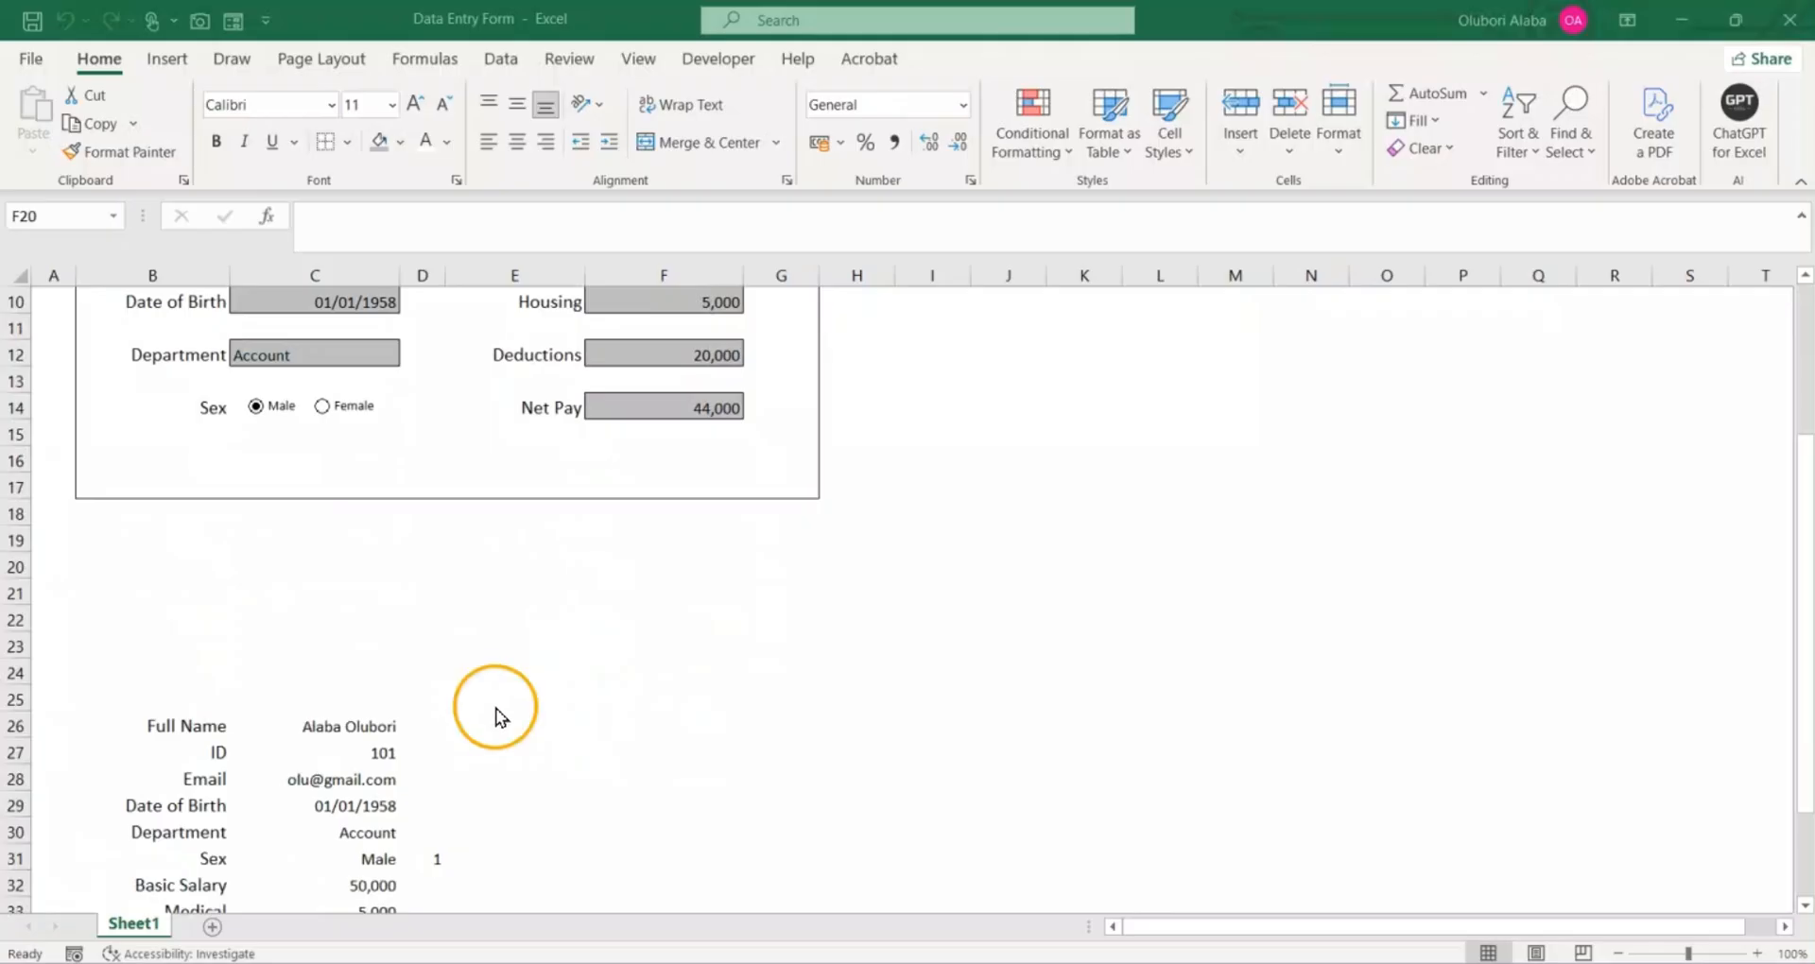
scroll(498, 712, up, 6)
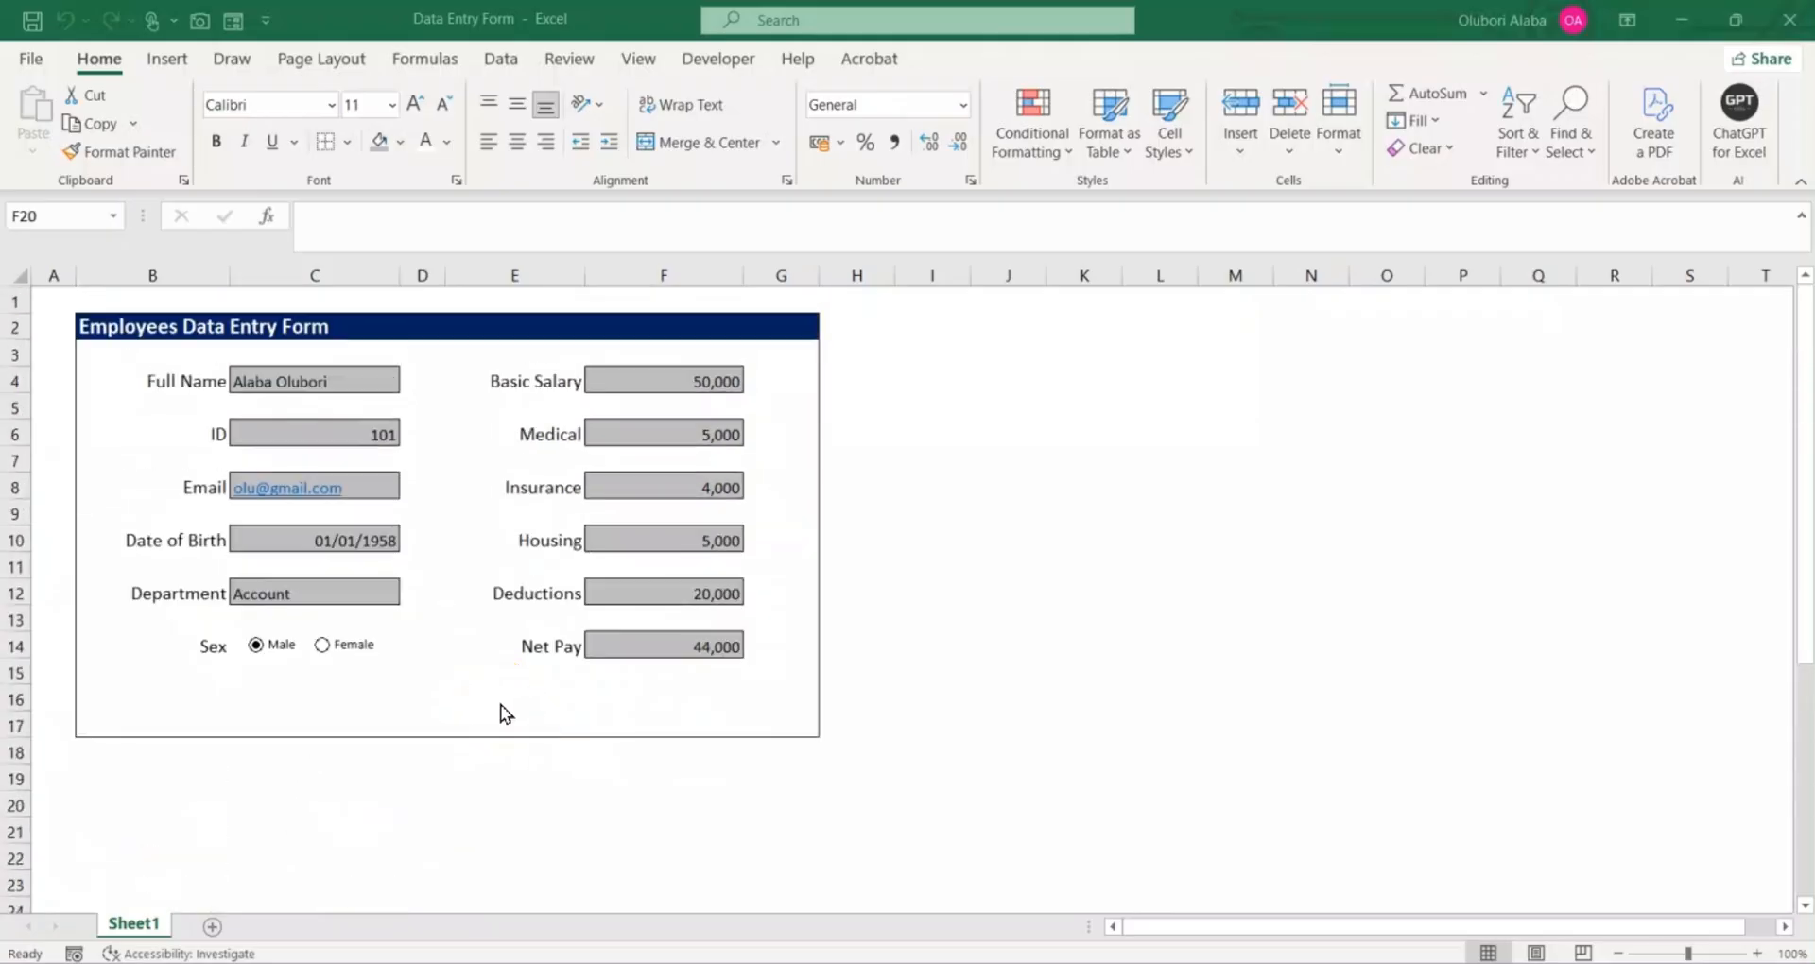
Step: Rename Sheet1 as Form
click(135, 913)
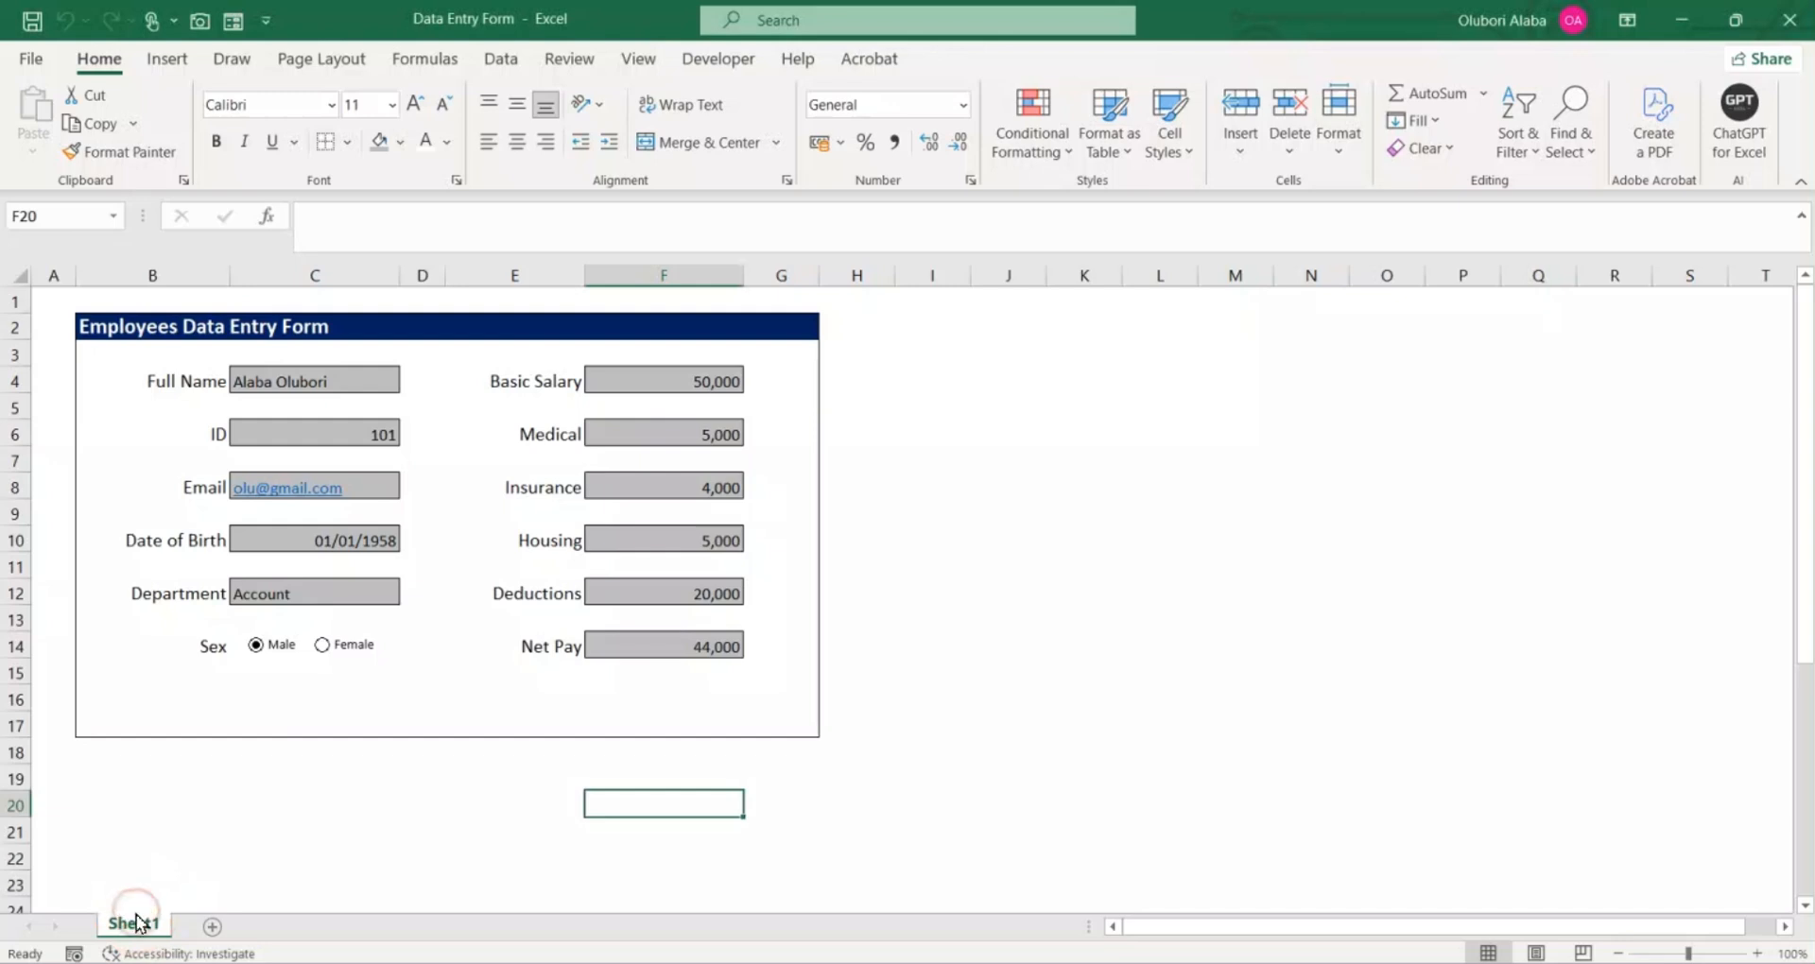
right_click(137, 922)
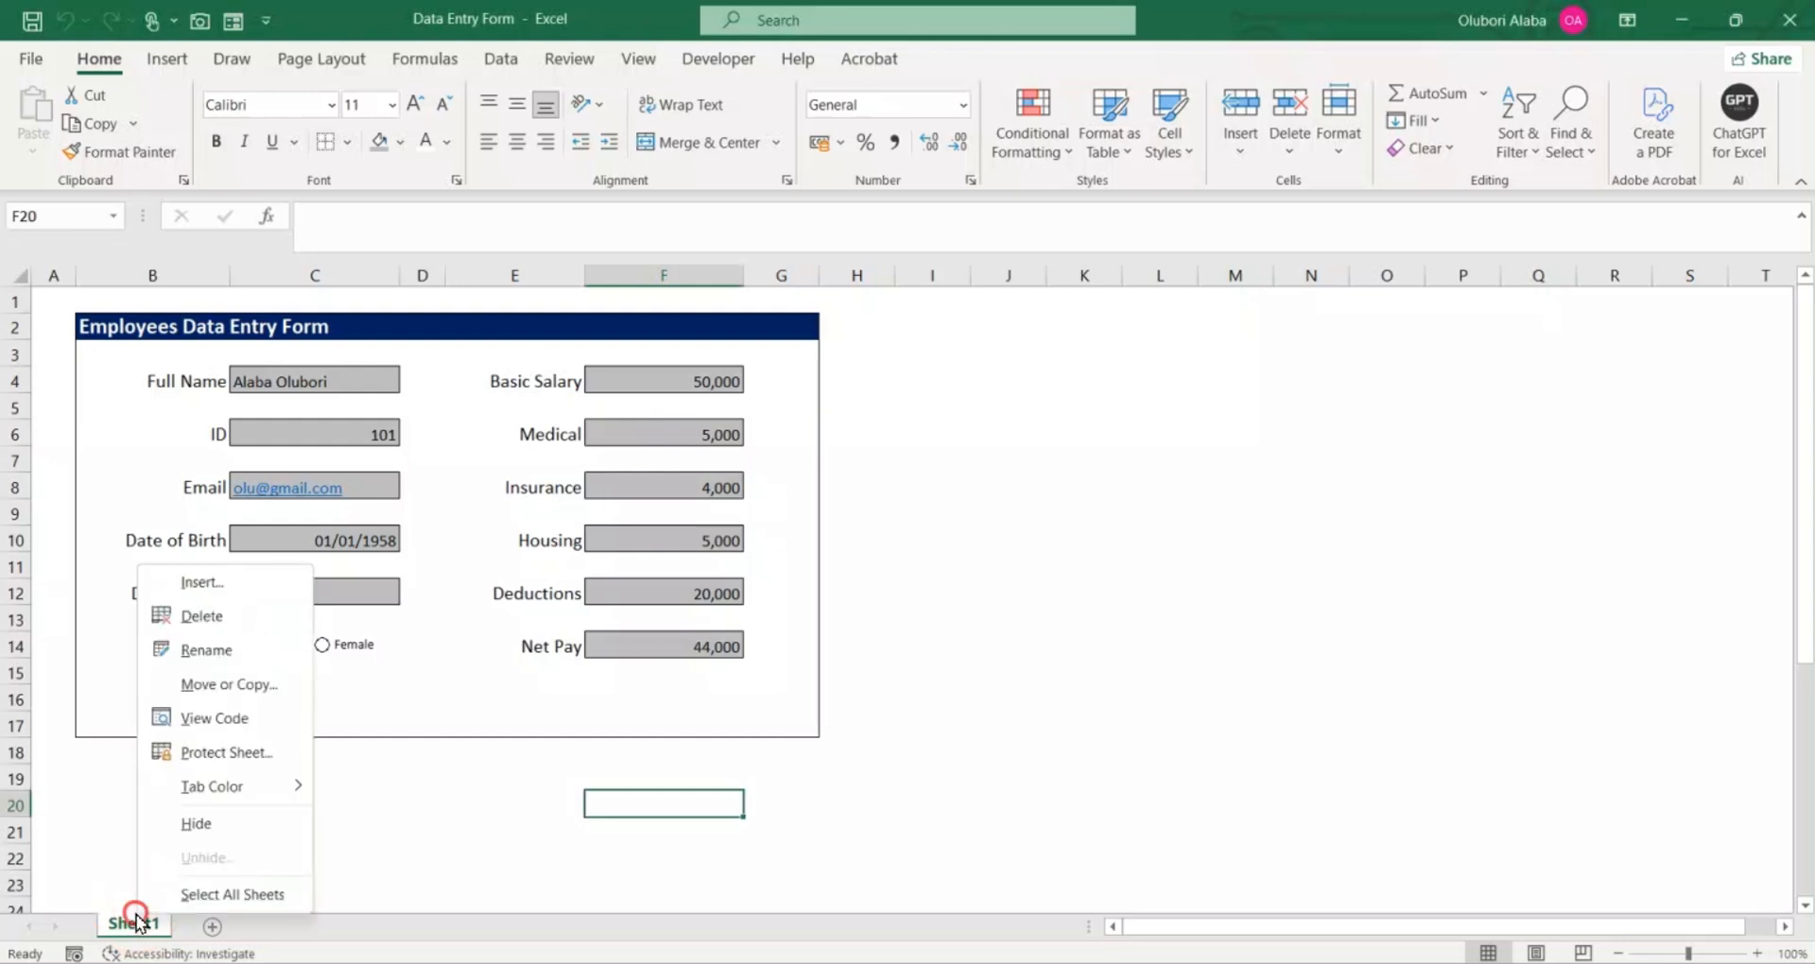
click(220, 651)
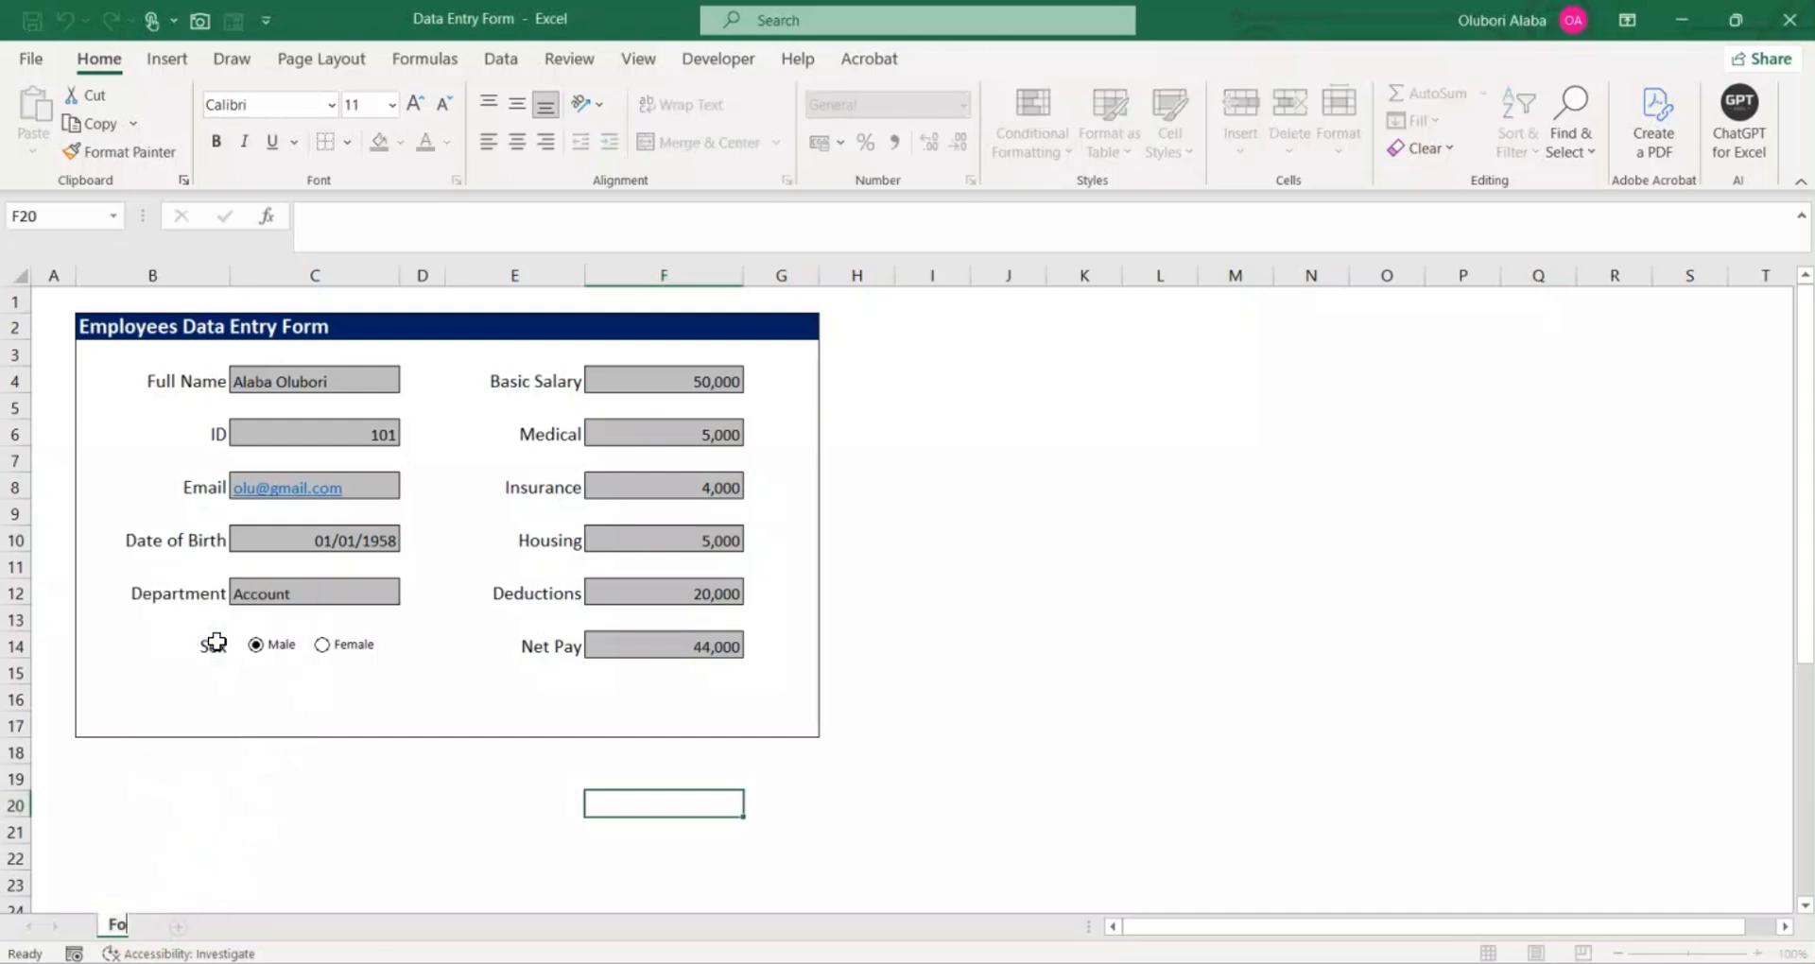
text(Form)
key(Return)
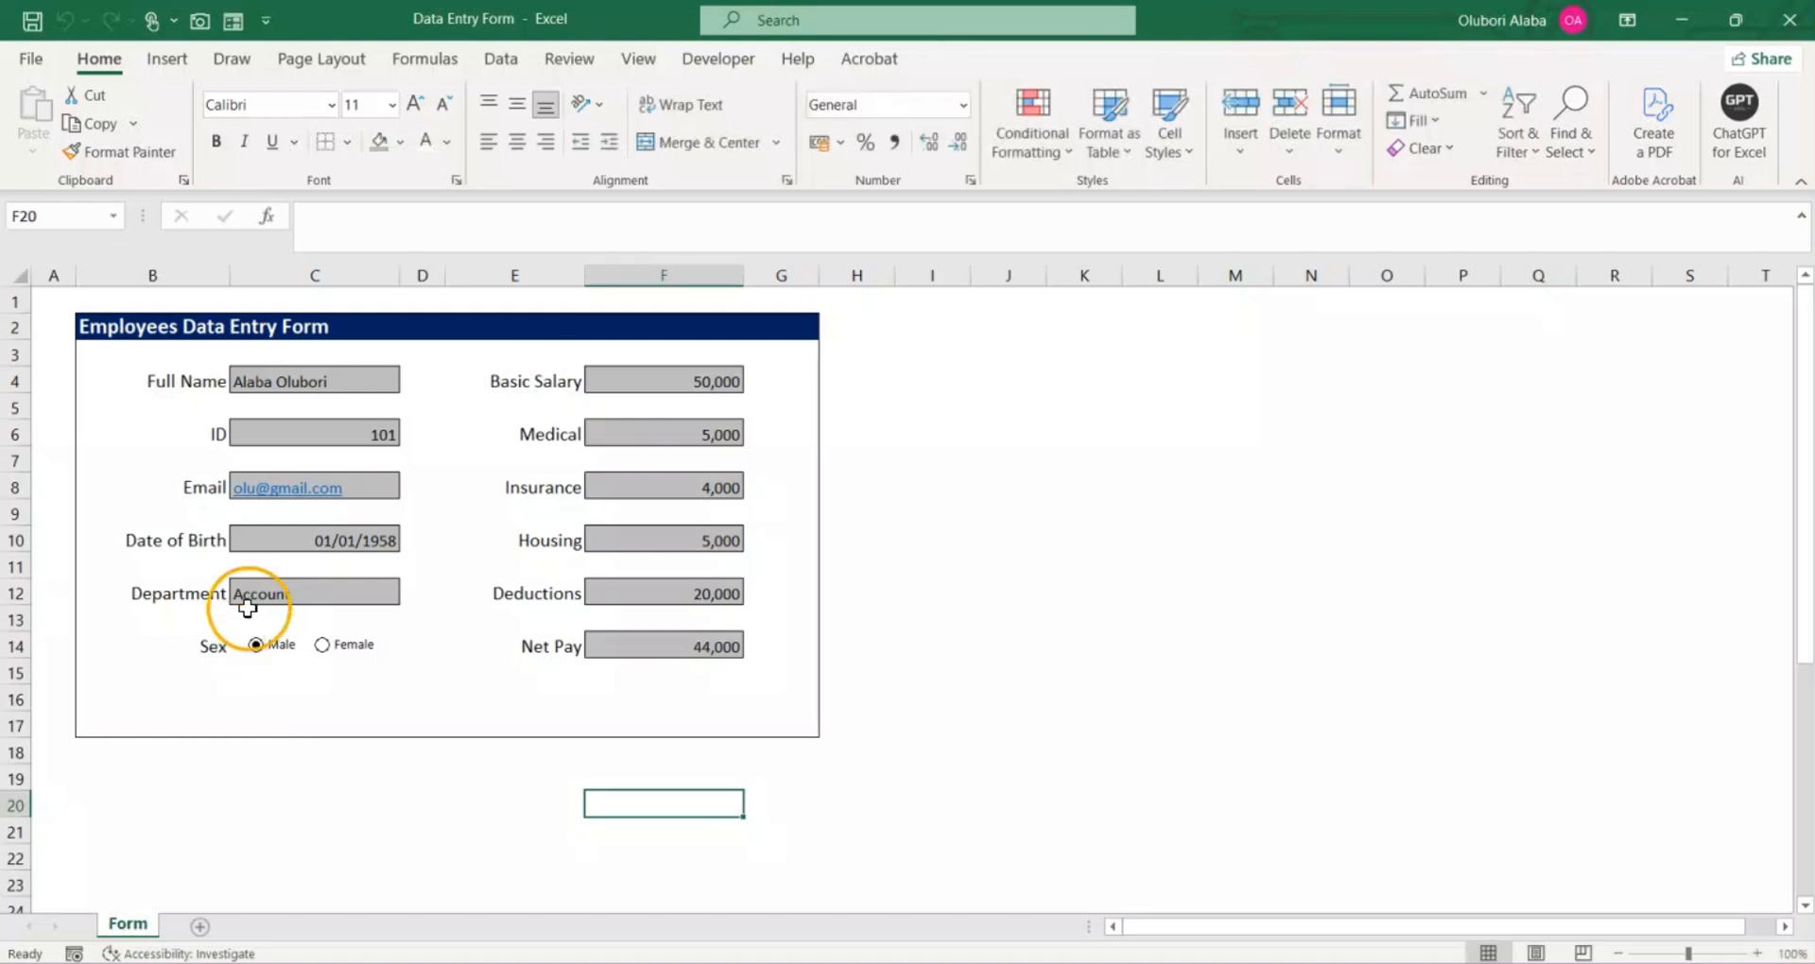
Step: Add a new worksheet and name it Database
click(194, 925)
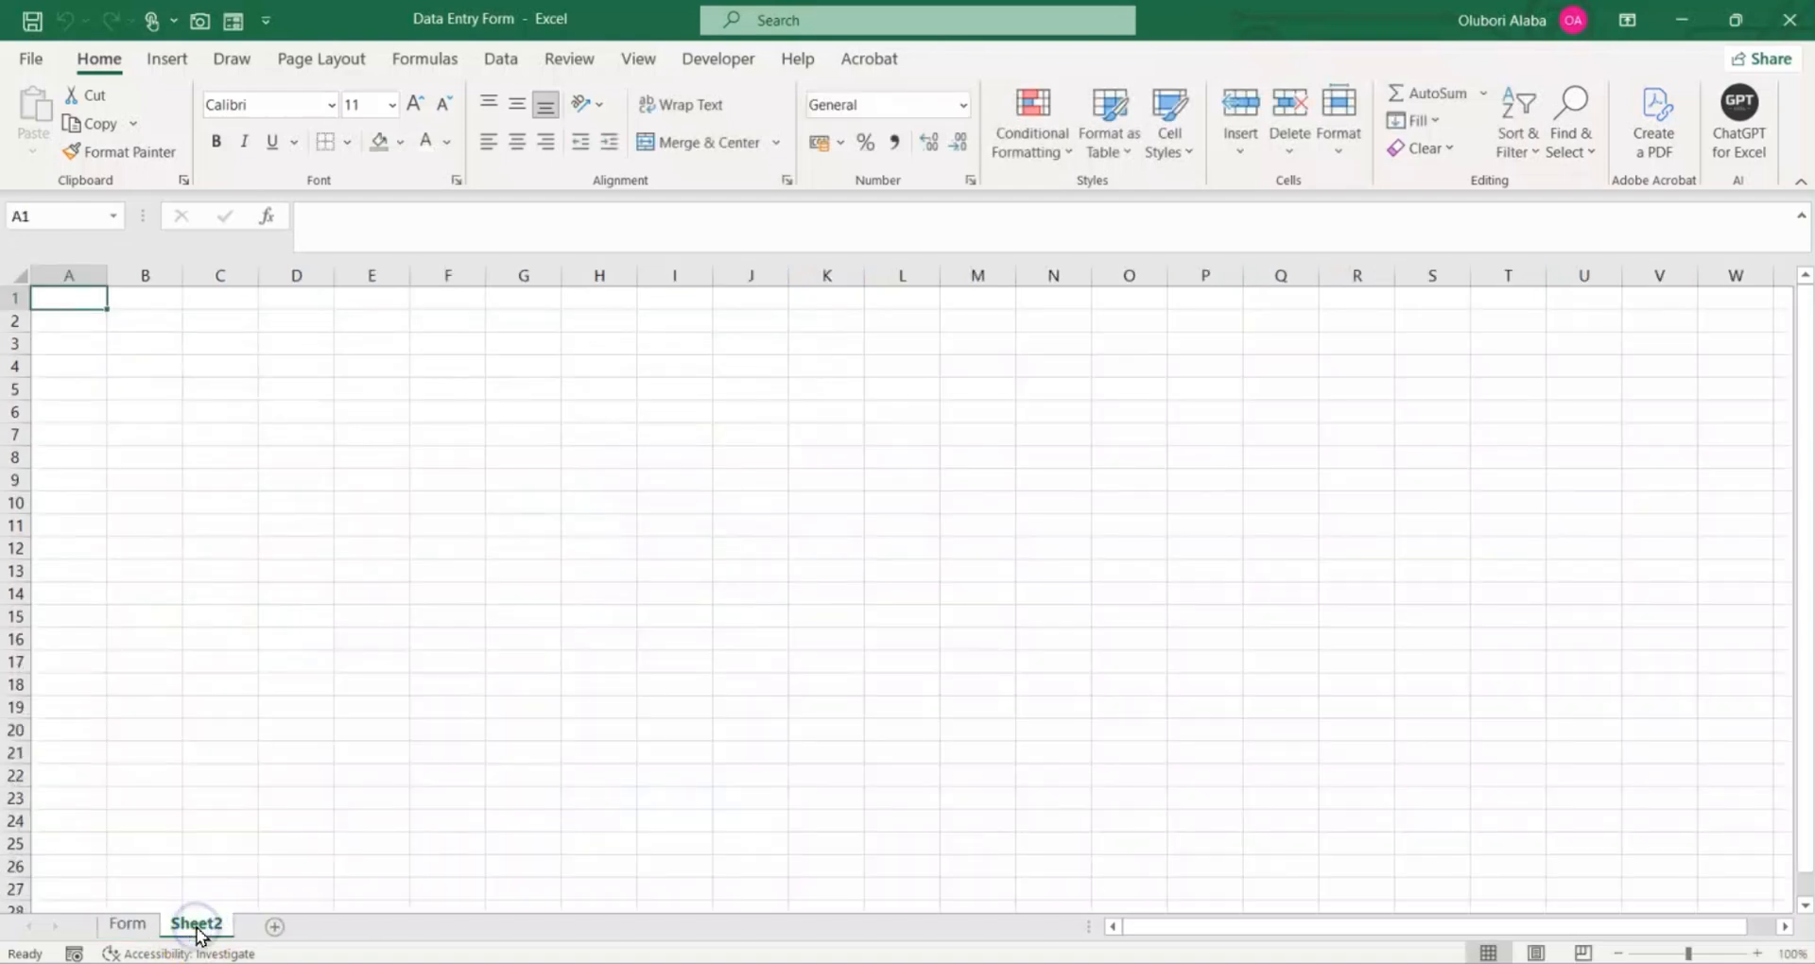
right_click(191, 925)
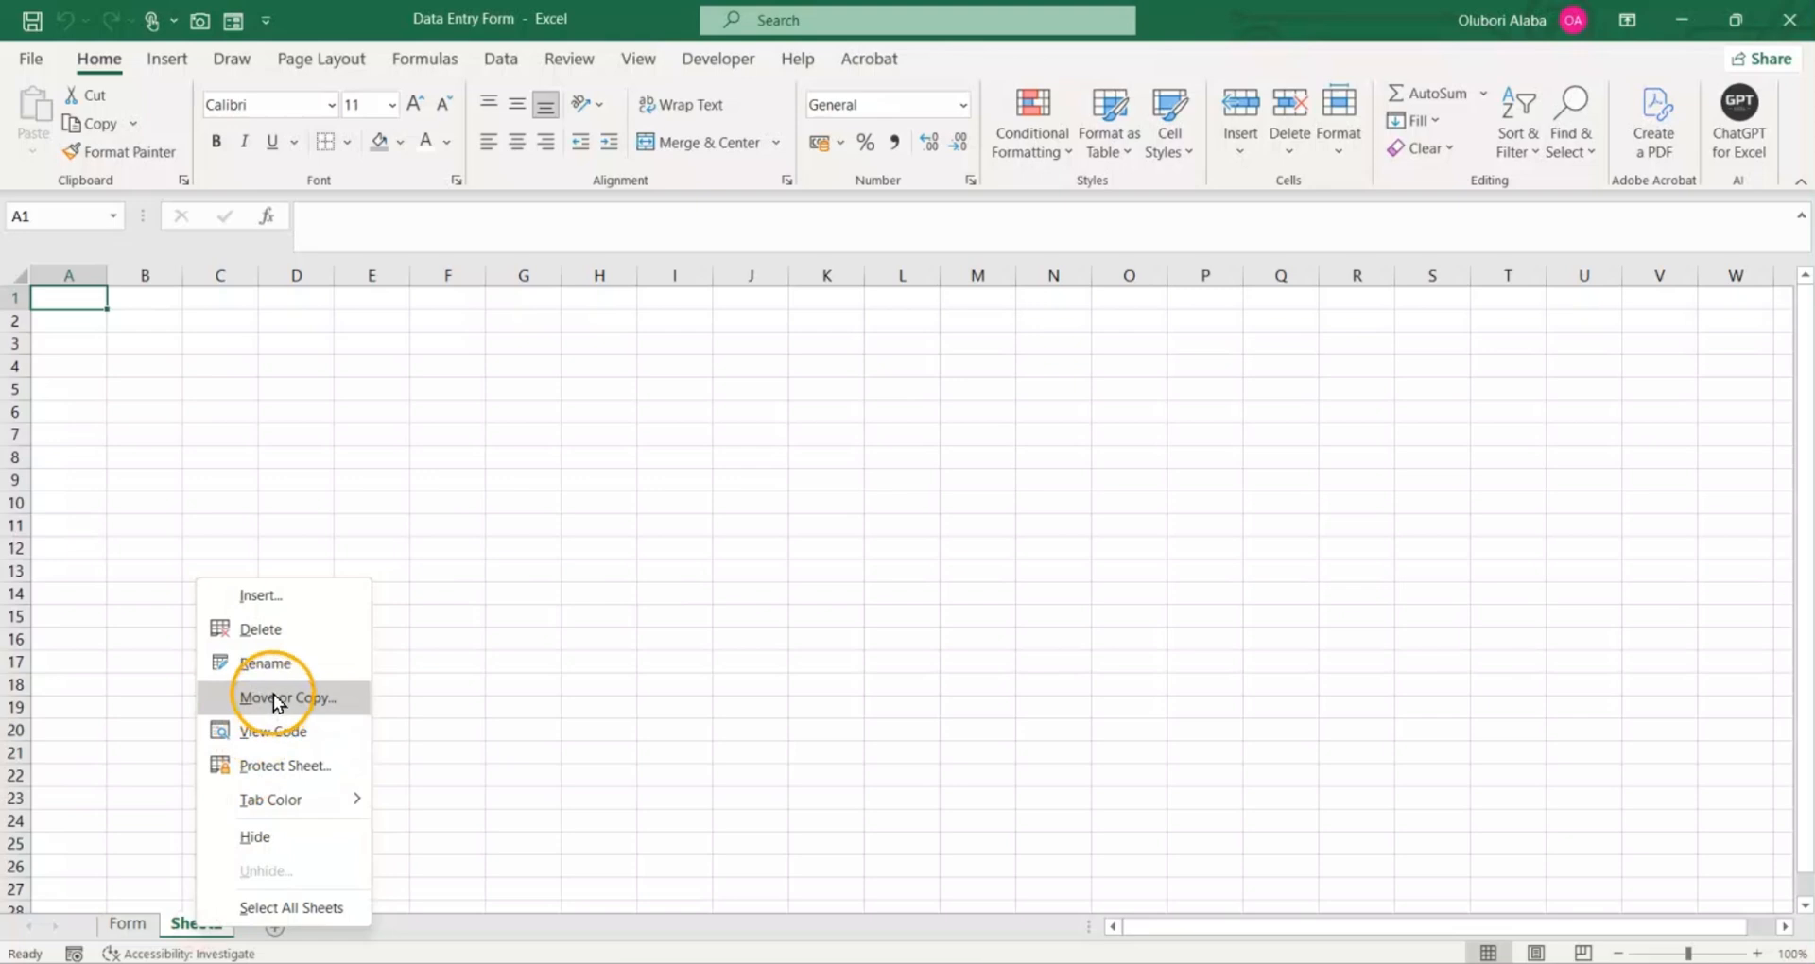
click(274, 663)
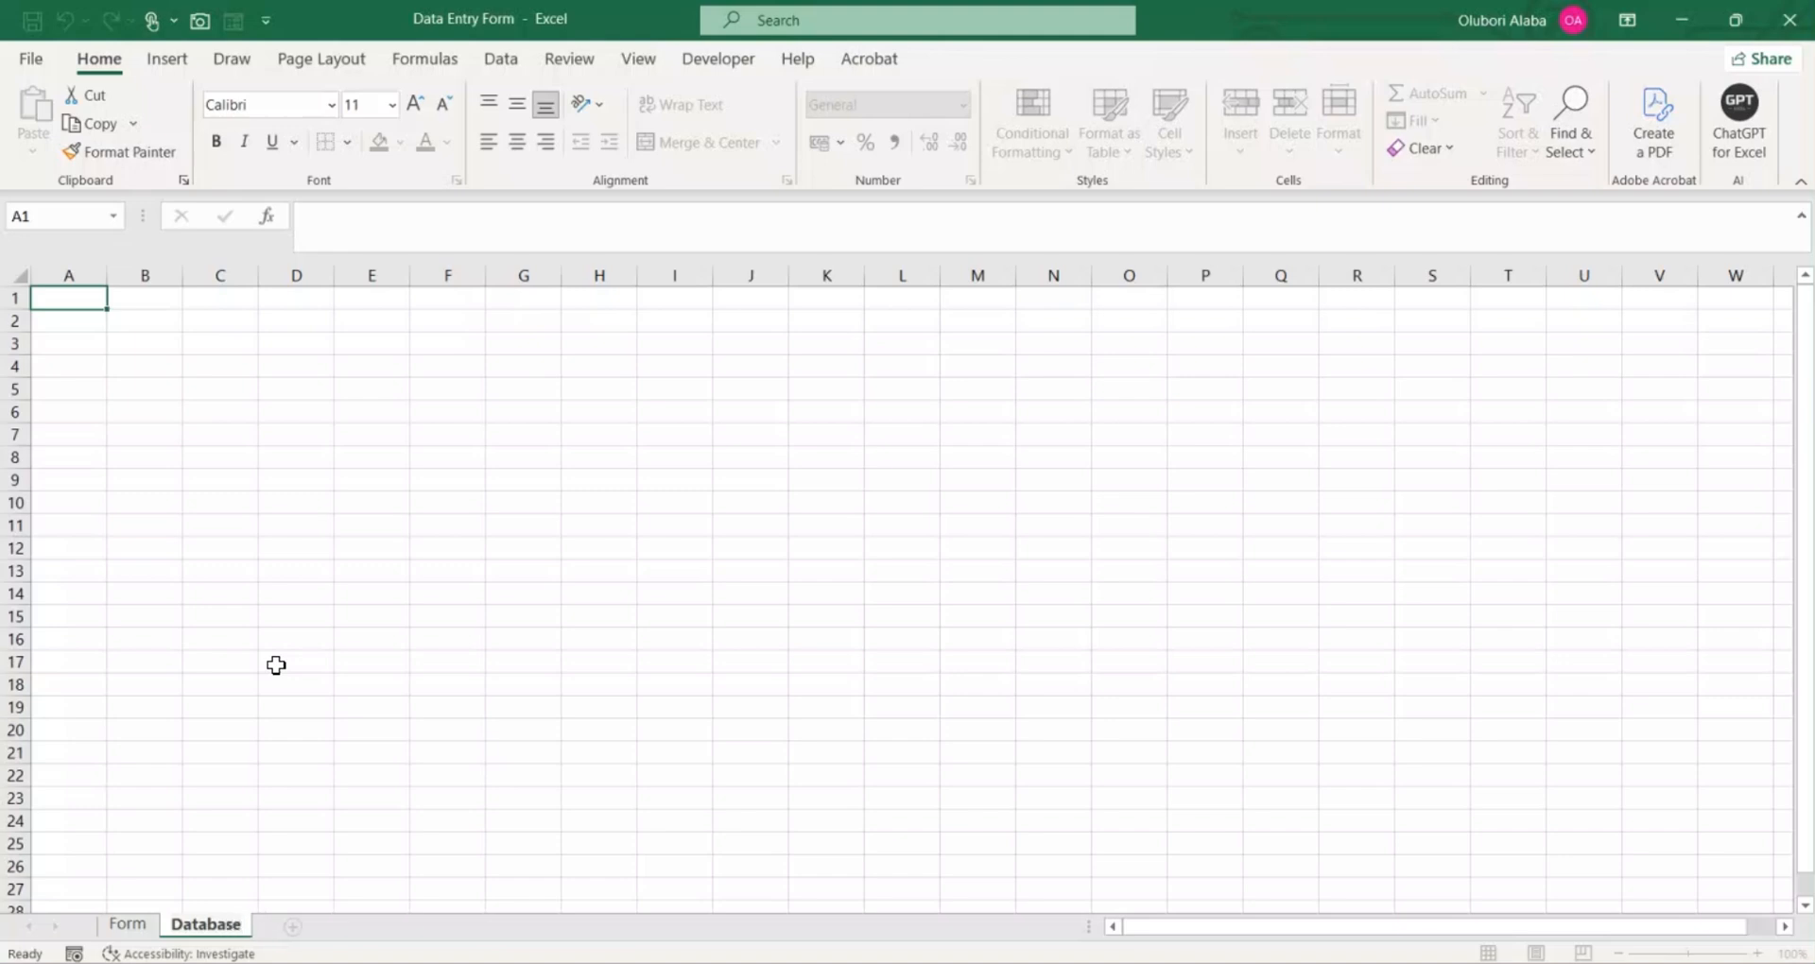
key(Return)
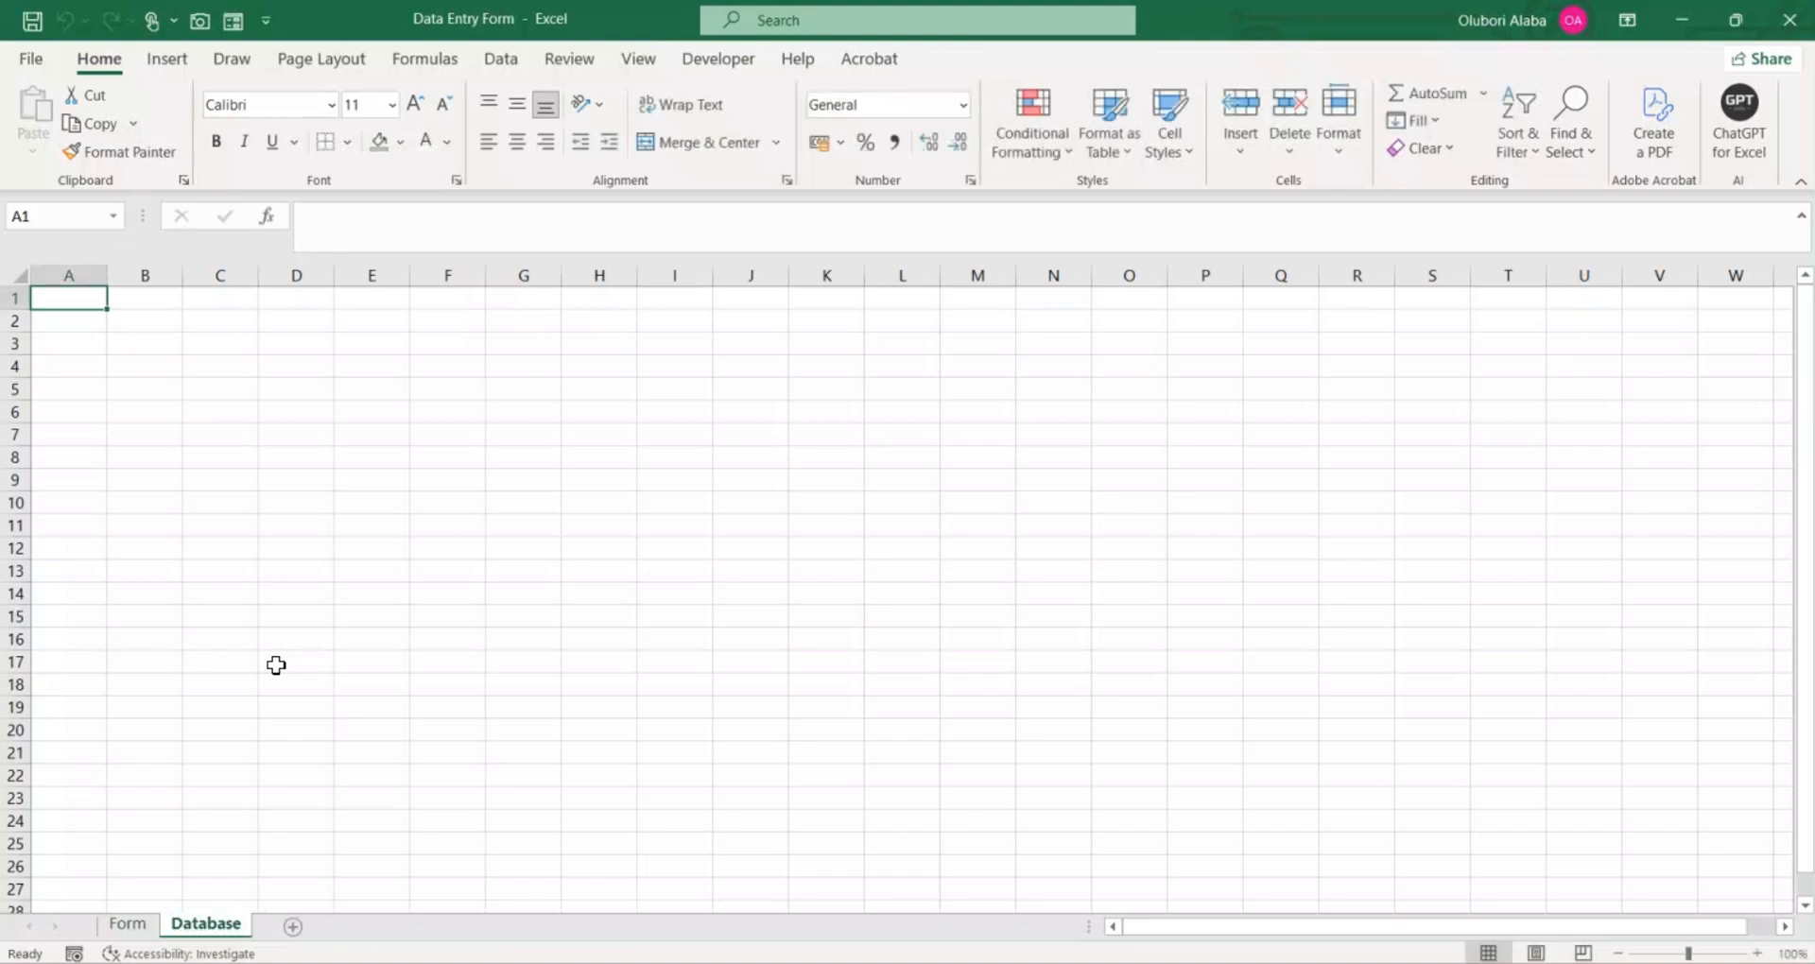
Step: Copy the label list in B26:B37 of the Form sheet, from Full Name to Net Pay
click(128, 924)
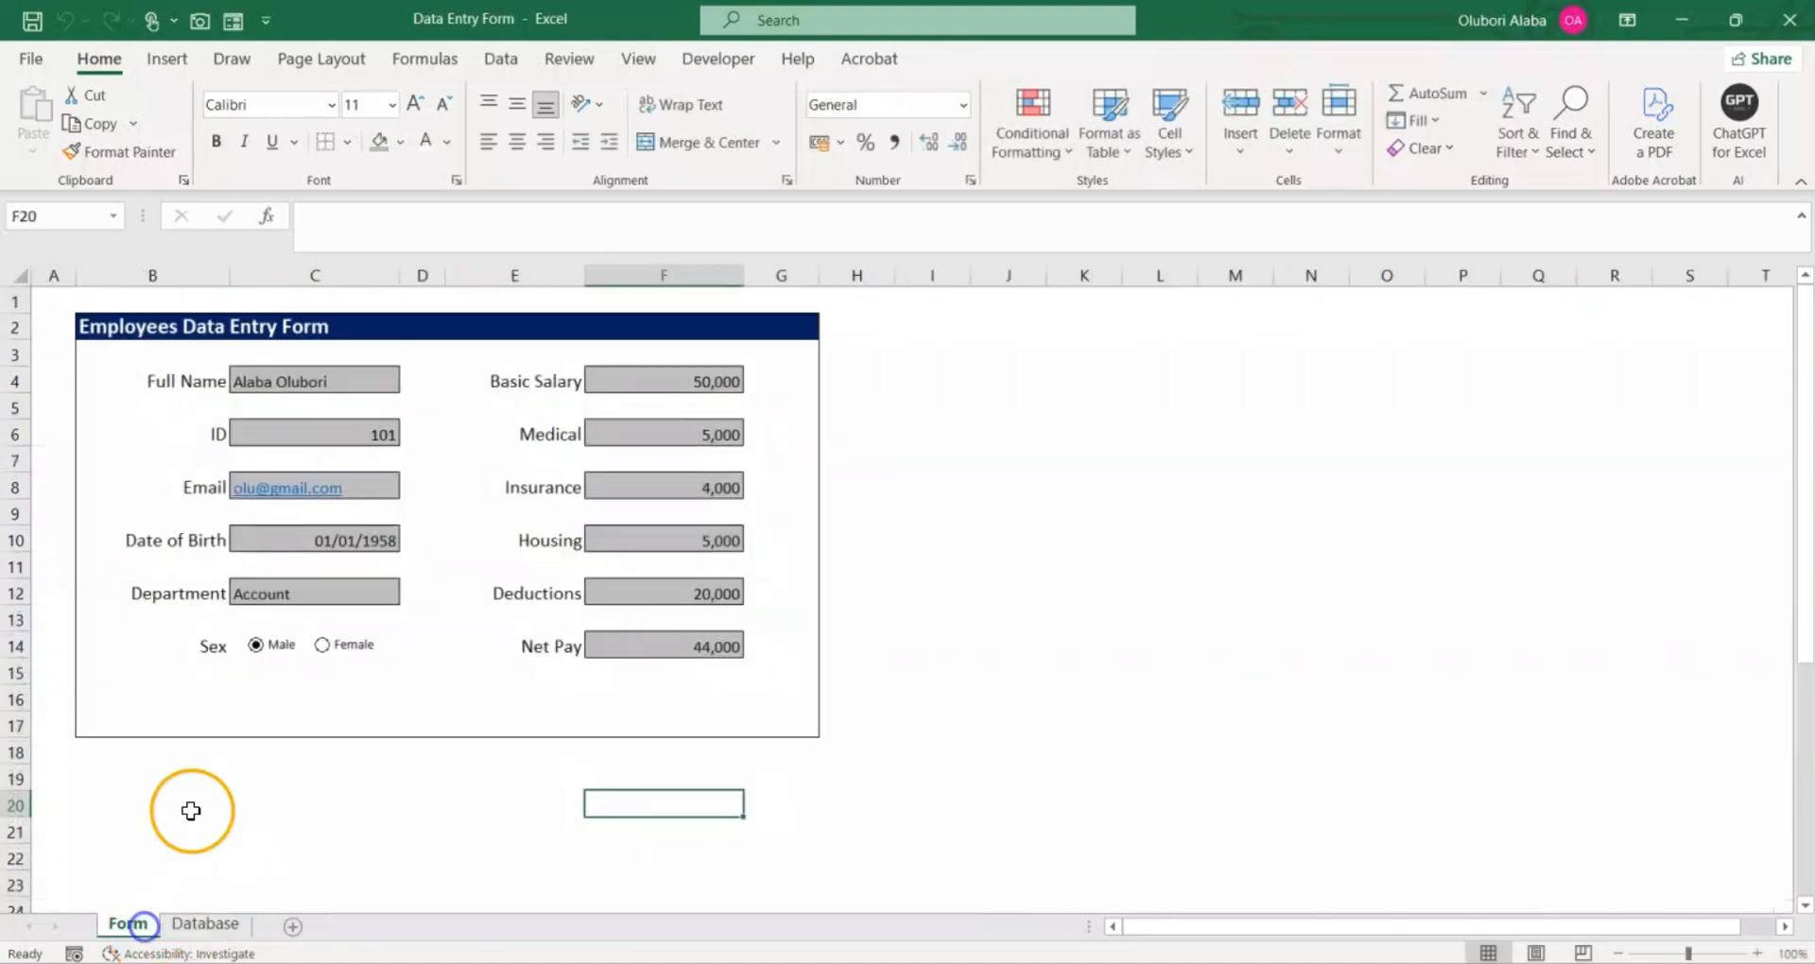
click(208, 925)
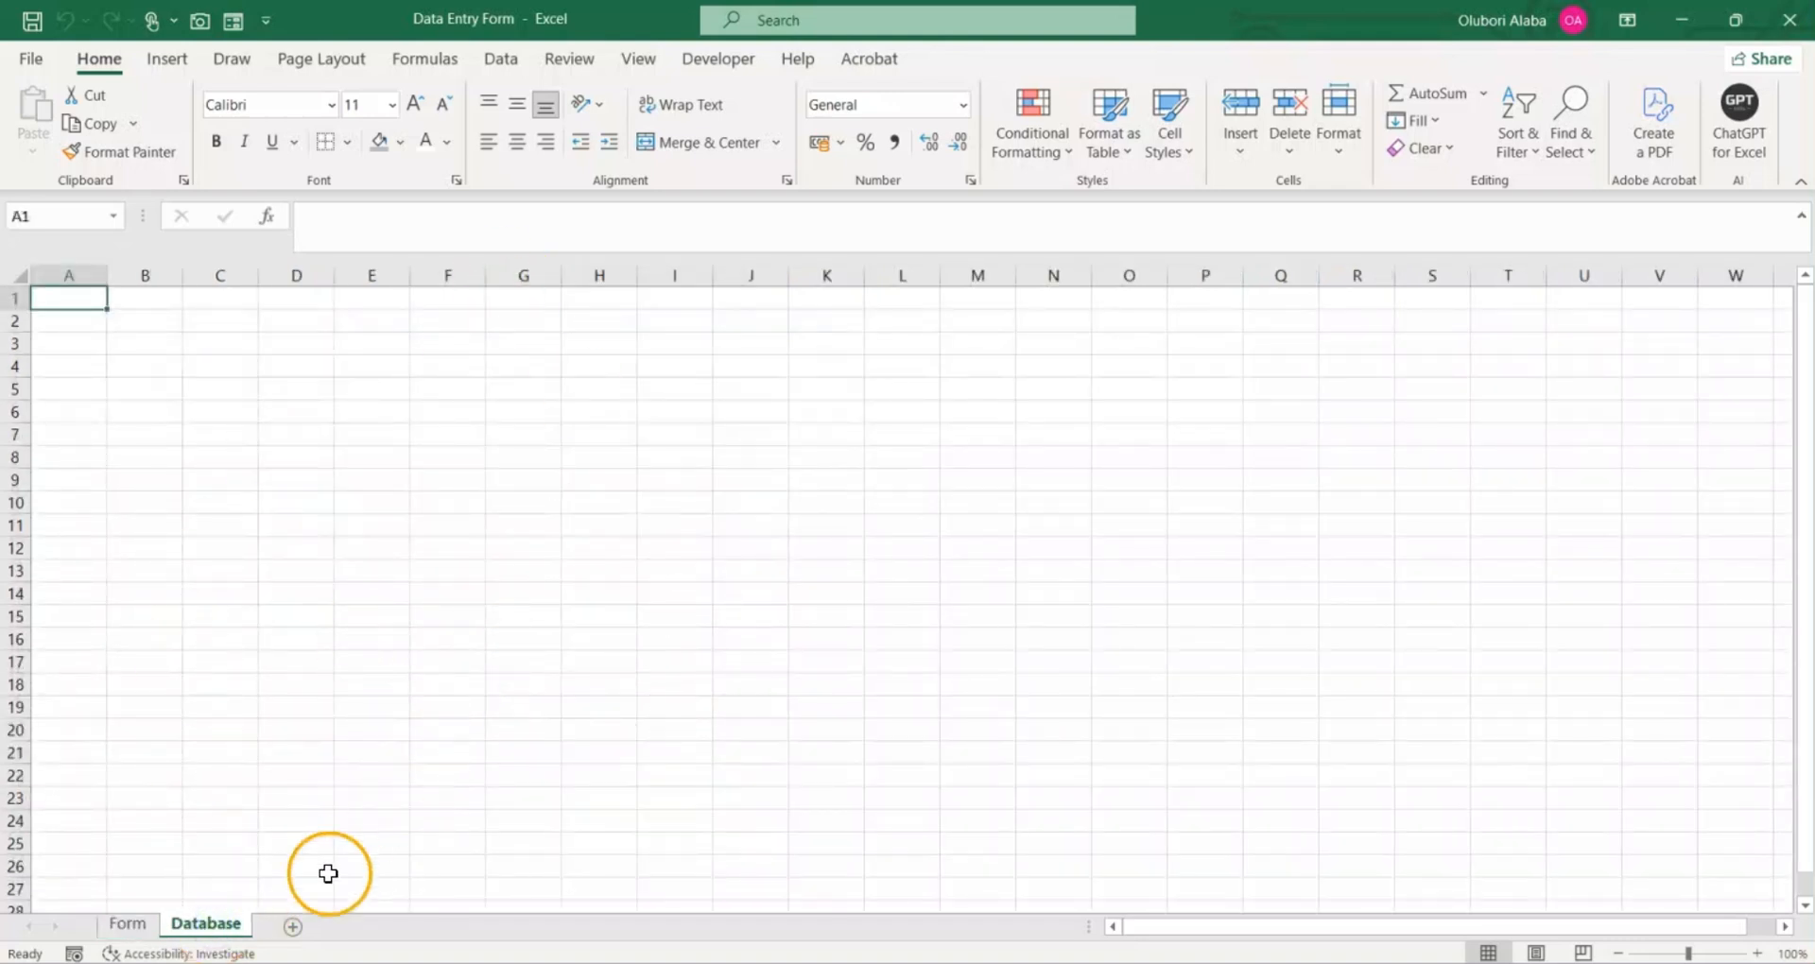
click(132, 927)
scroll(235, 624, down, 6)
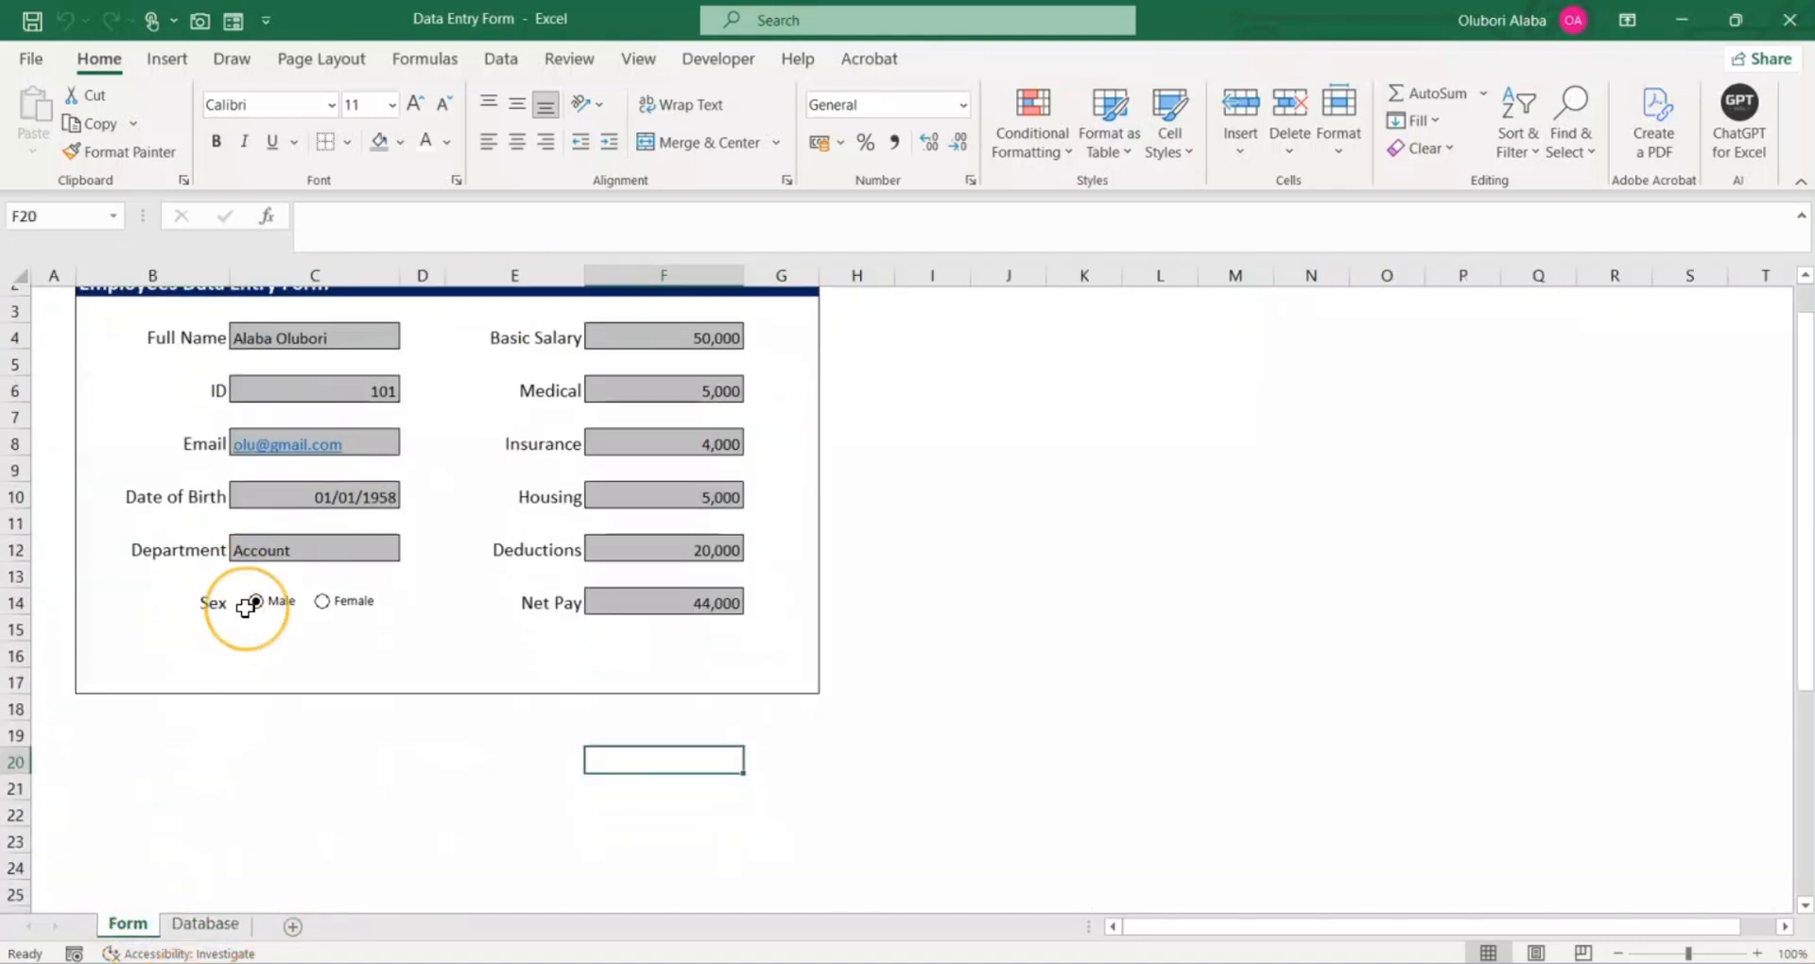
drag(184, 486, 191, 764)
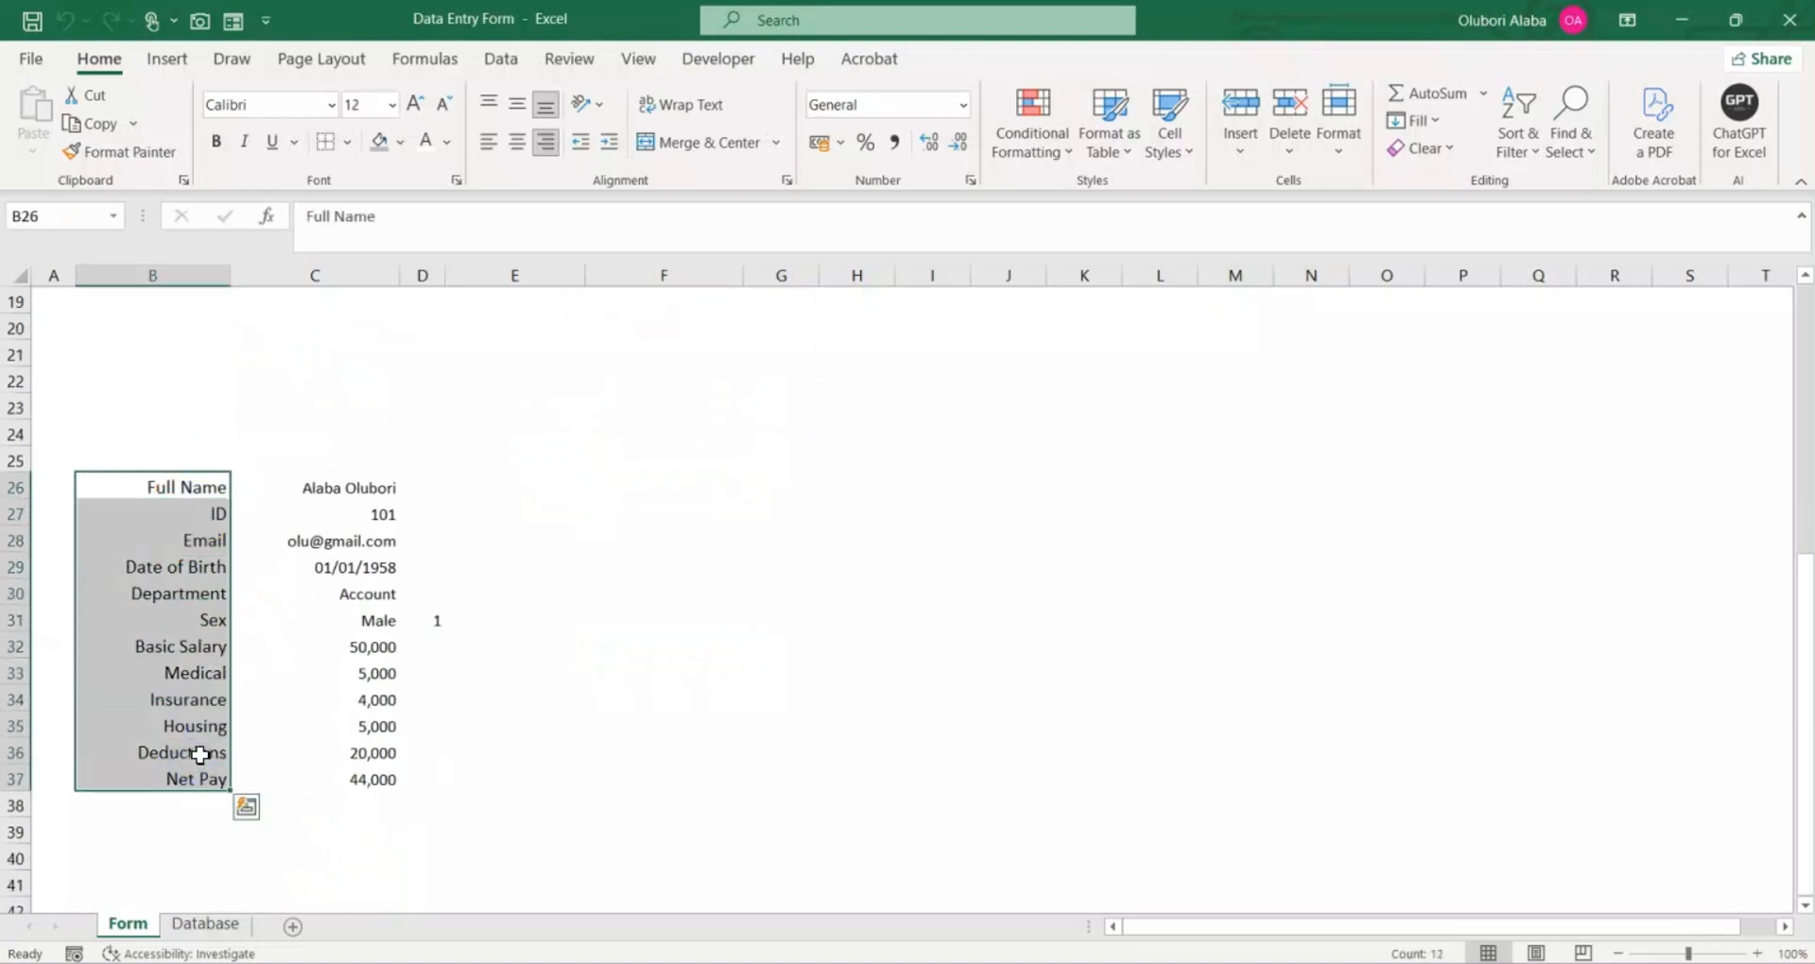
key(ctrl+c)
Step: Paste the copied labels into the Database sheet at B2 as transposed values so they form a header row
click(210, 925)
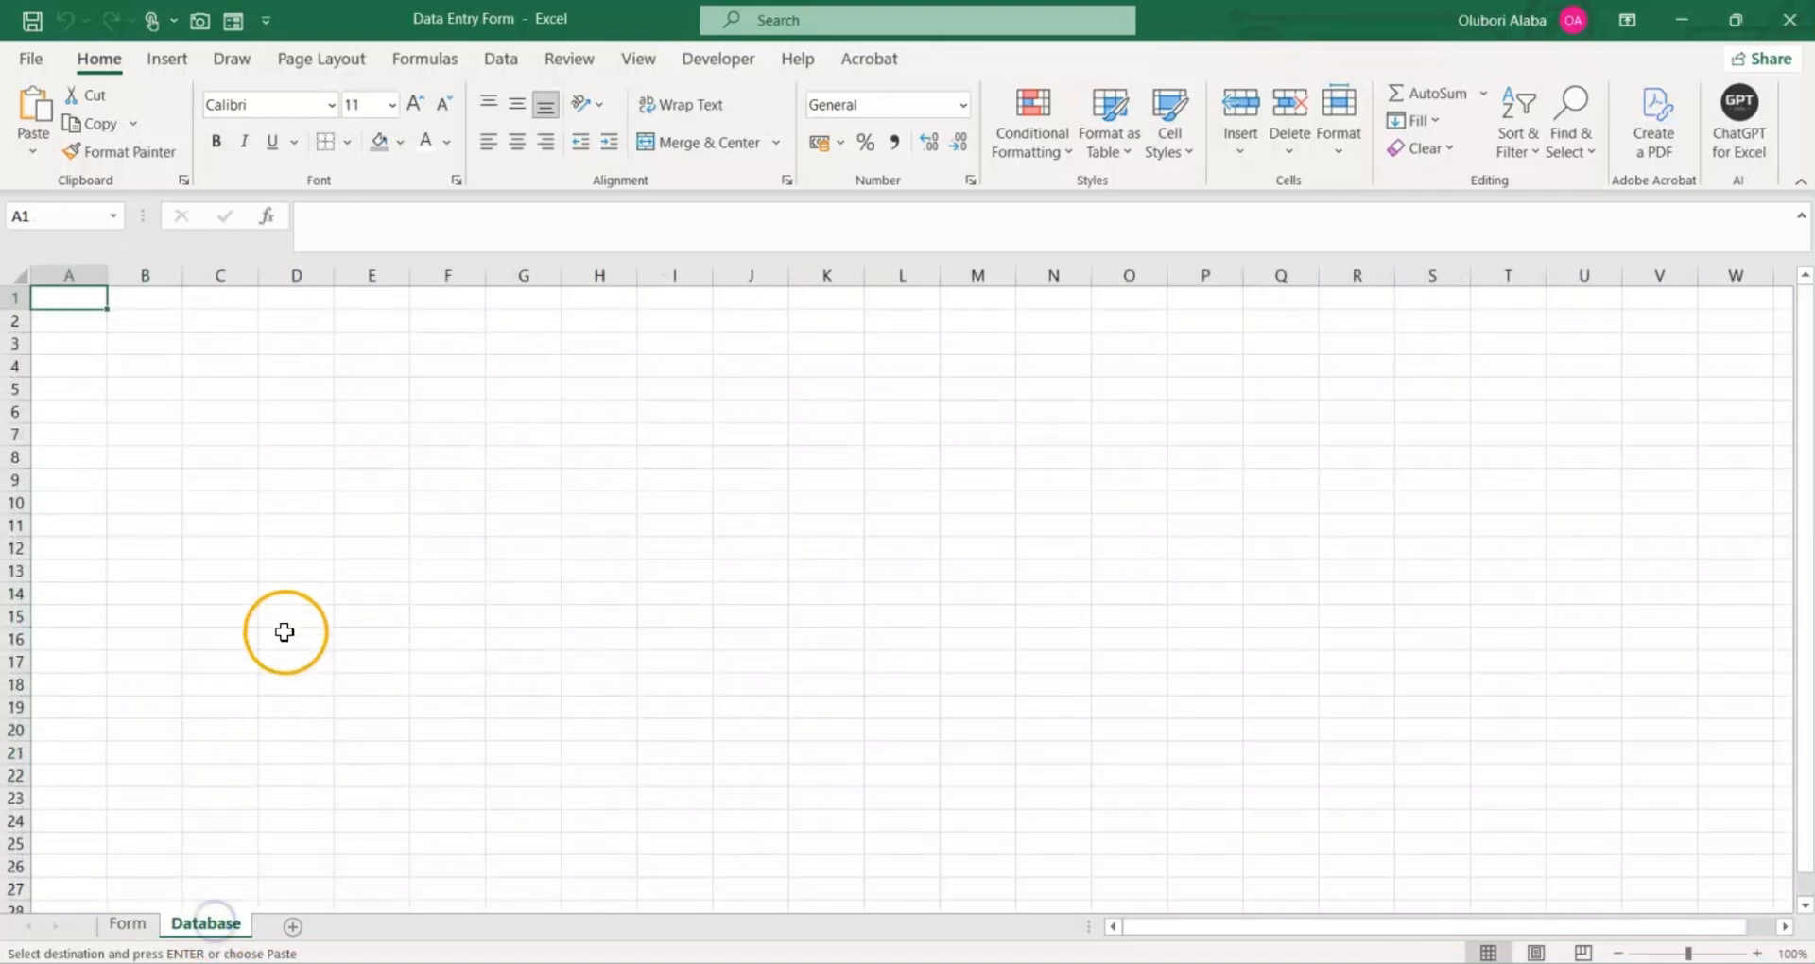
click(139, 321)
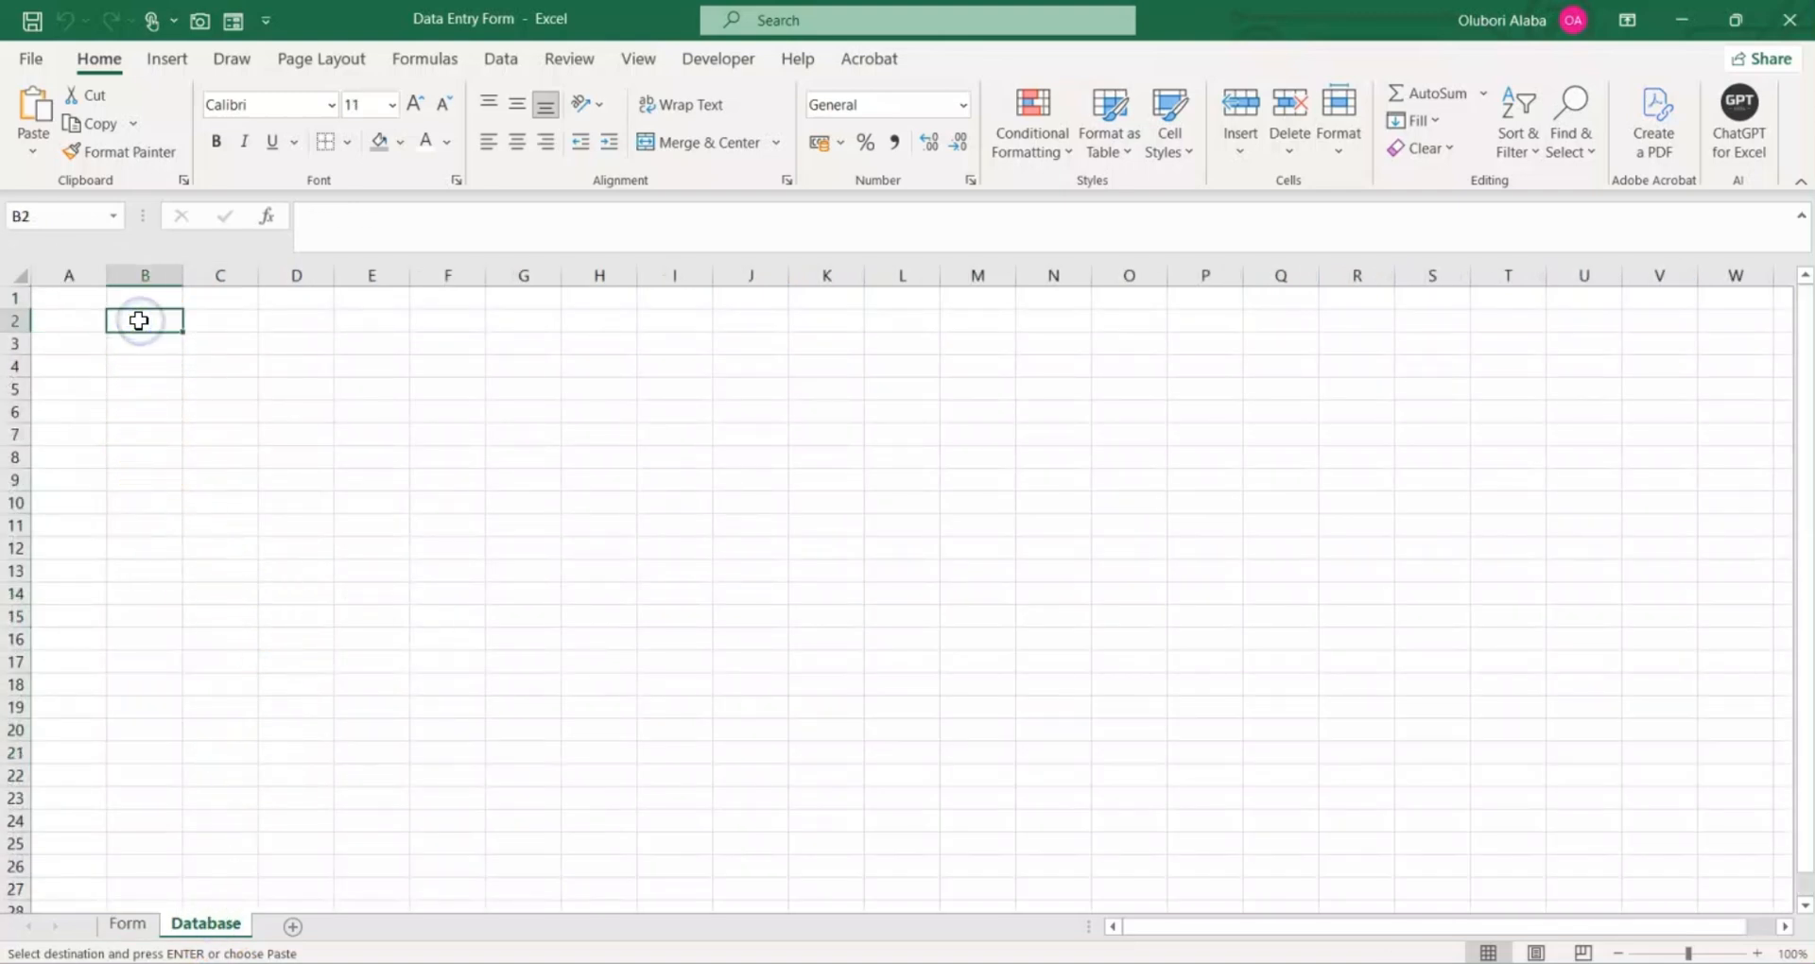
right_click(139, 320)
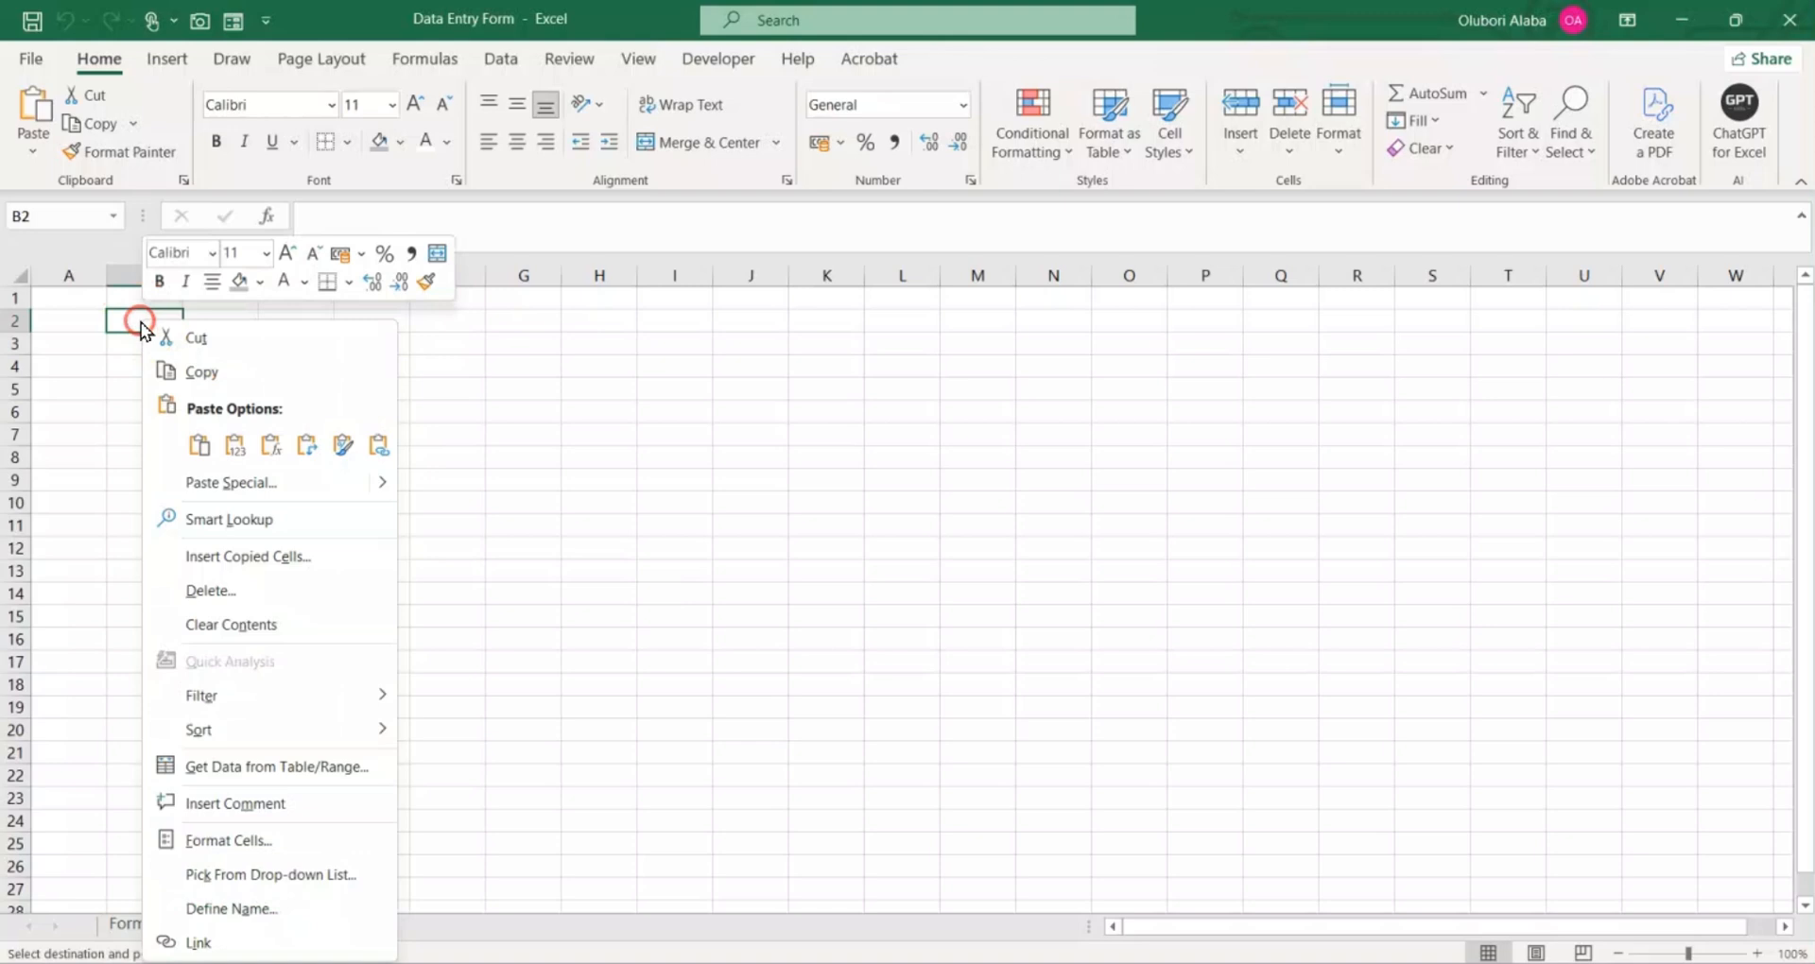
click(240, 484)
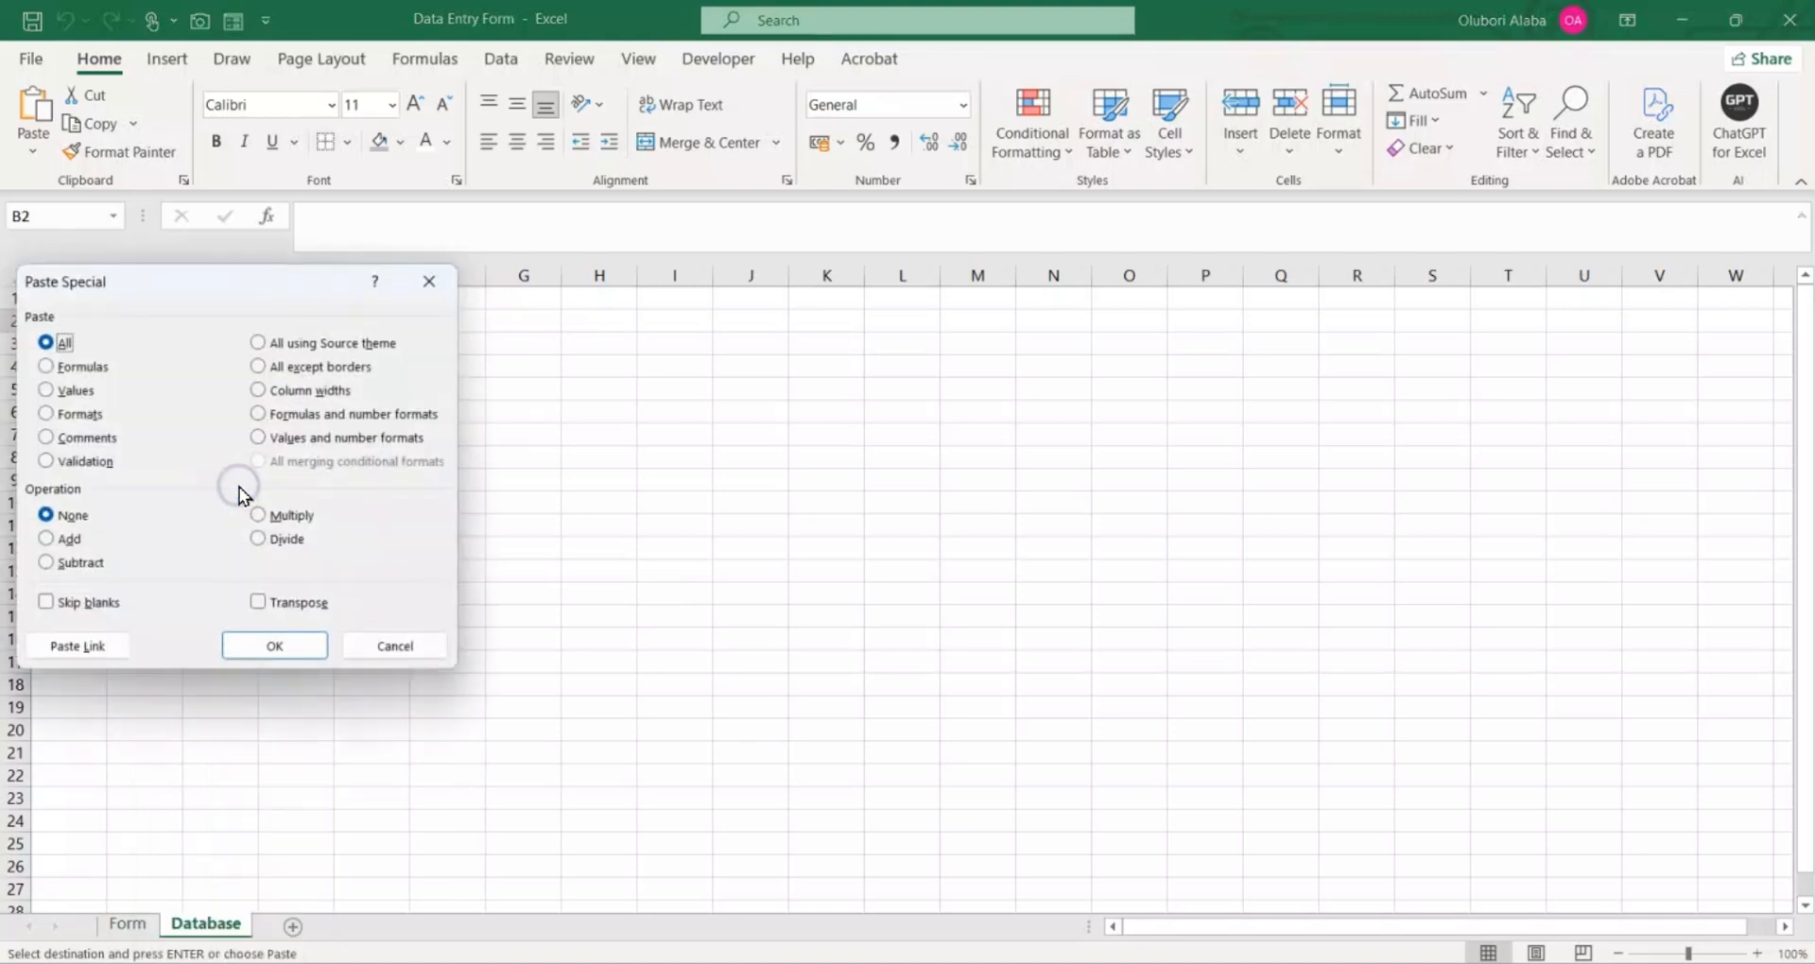
click(76, 390)
click(257, 603)
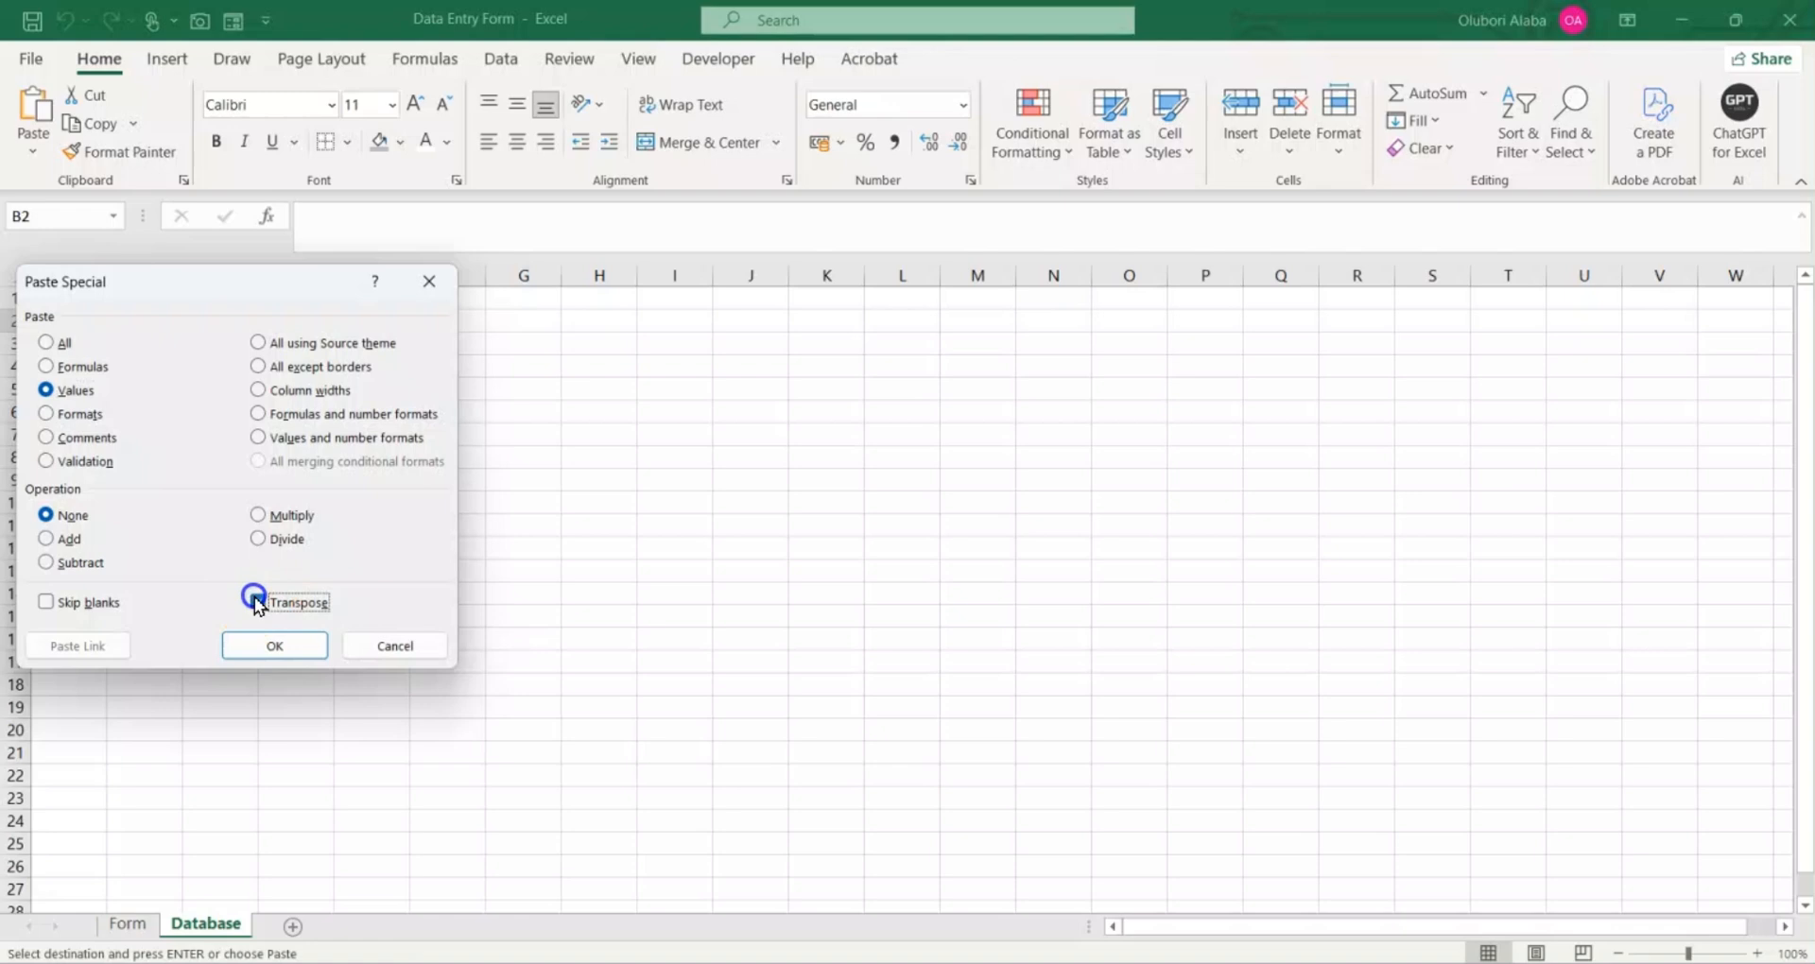
click(267, 645)
click(275, 477)
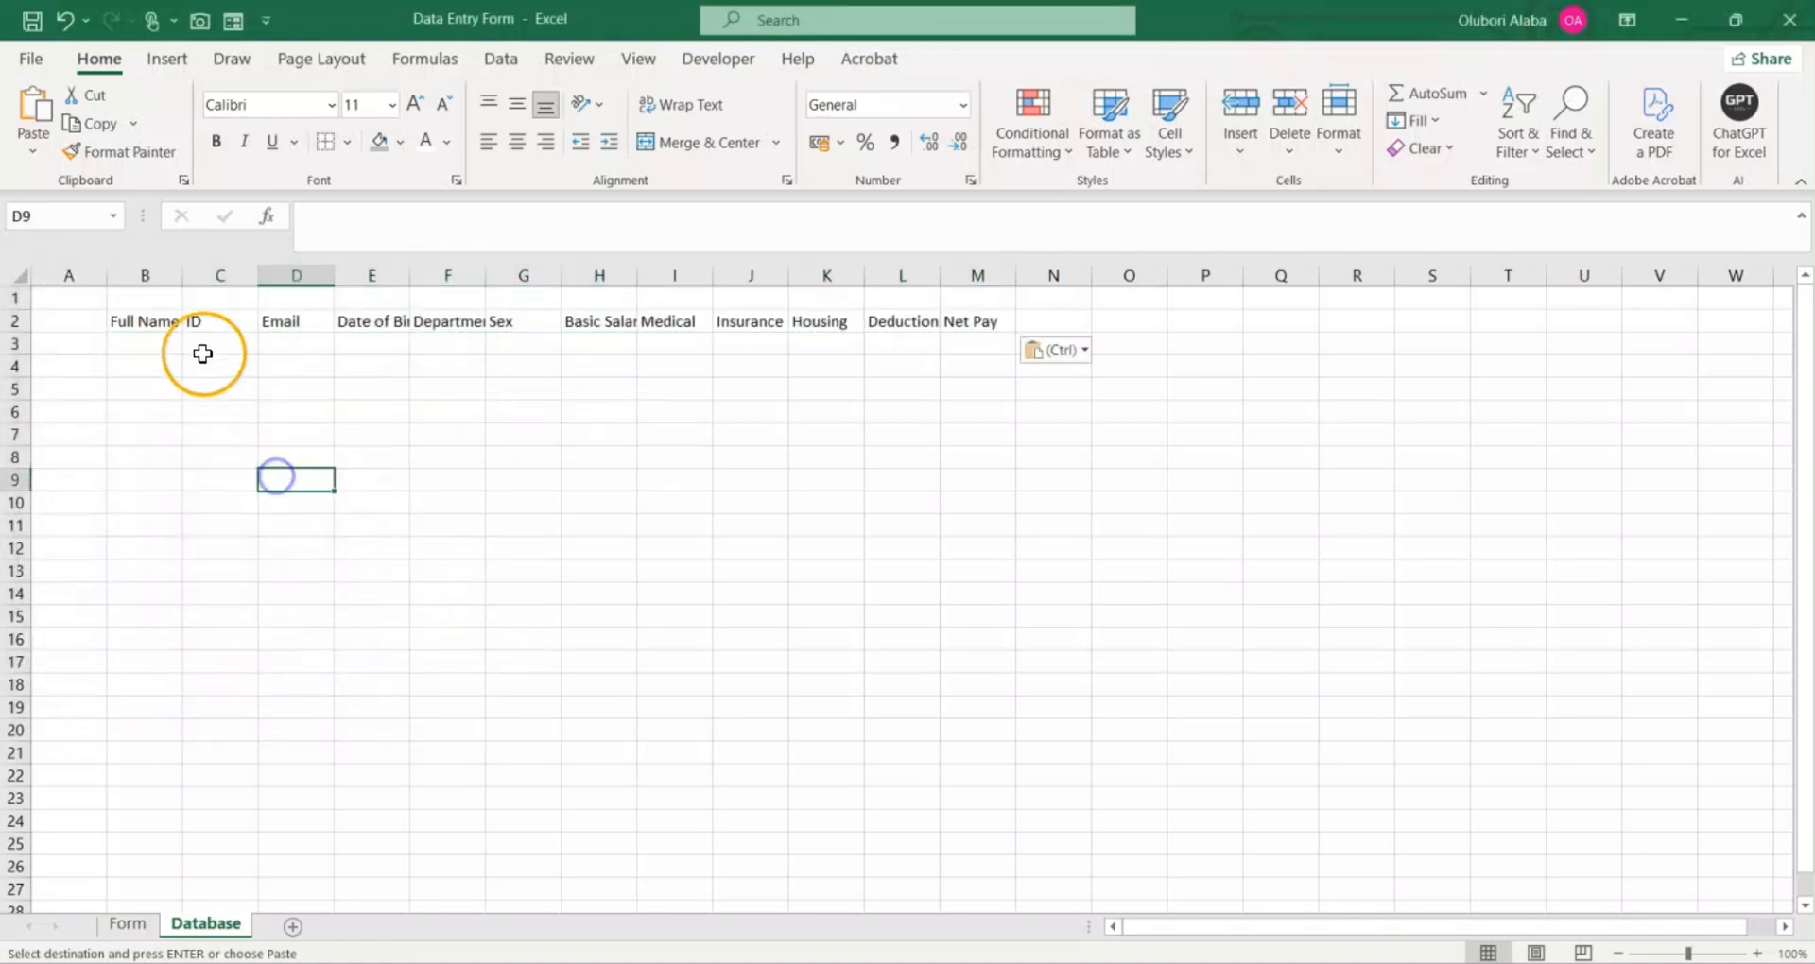
Step: Widen columns B through M of the Database sheet equally so that every header fits
drag(149, 273, 974, 312)
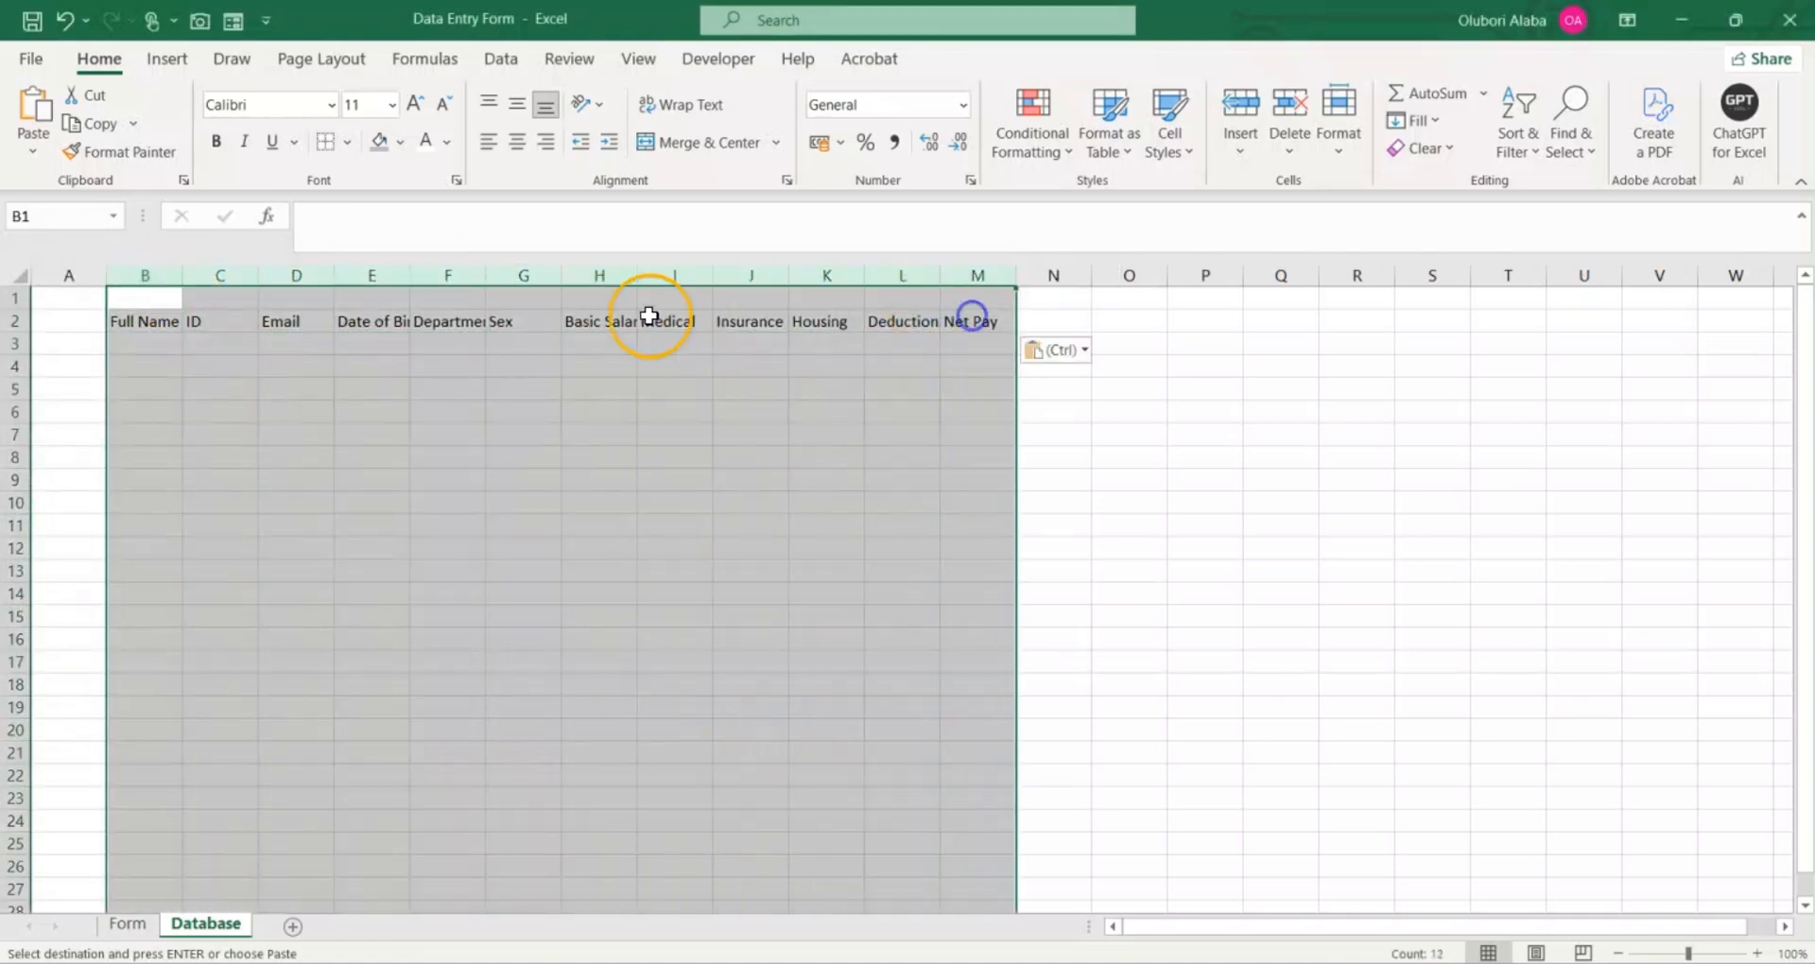
drag(334, 278, 389, 303)
click(547, 502)
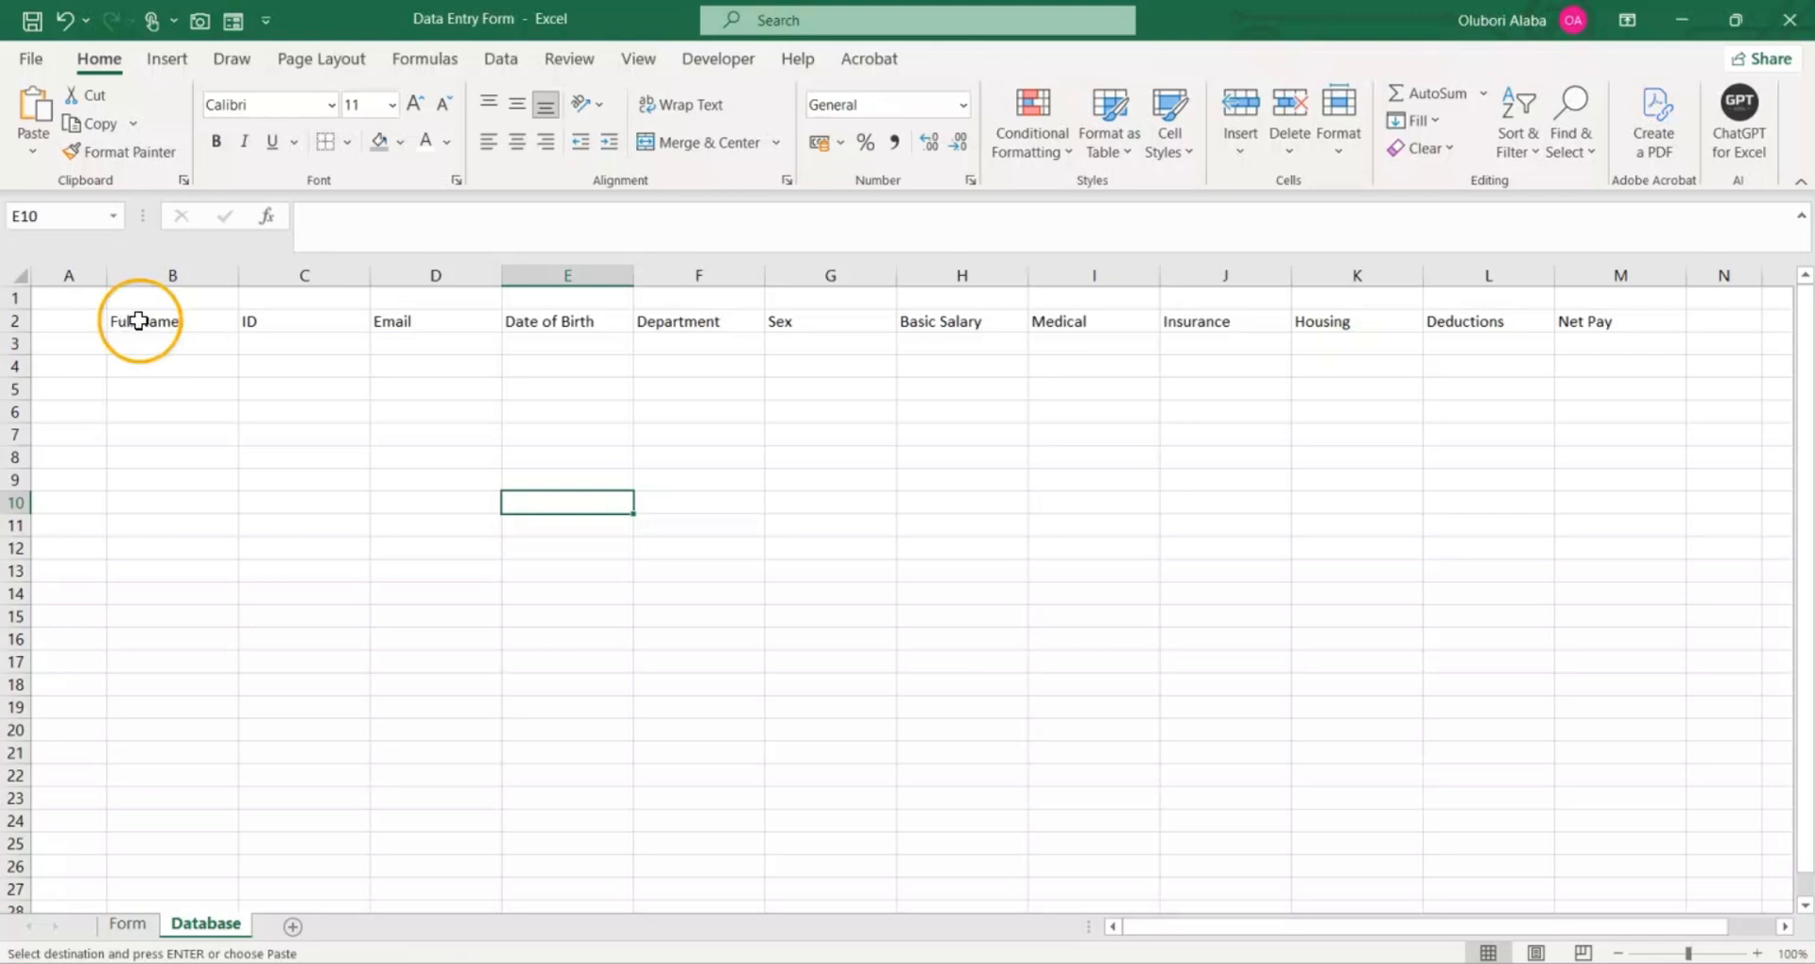
Step: Format columns H through M, Basic Salary to Net Pay, as Number with 0 decimal places and the 1000 separator
drag(948, 275, 1596, 282)
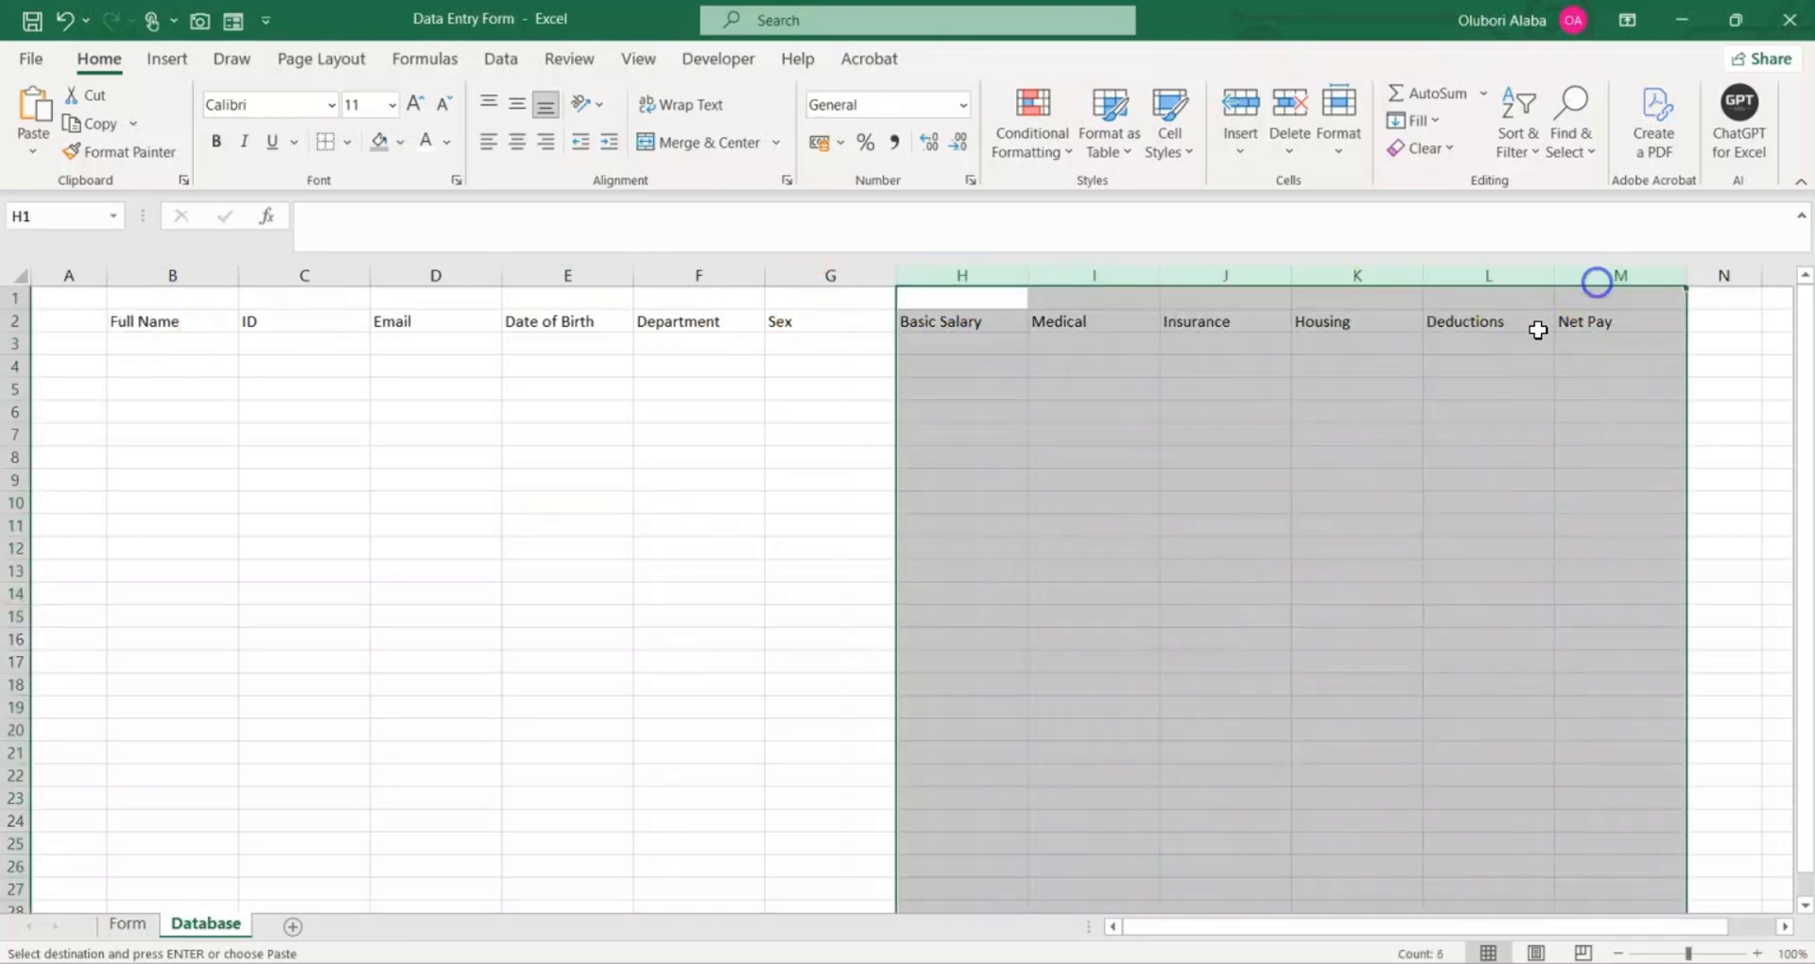
click(964, 106)
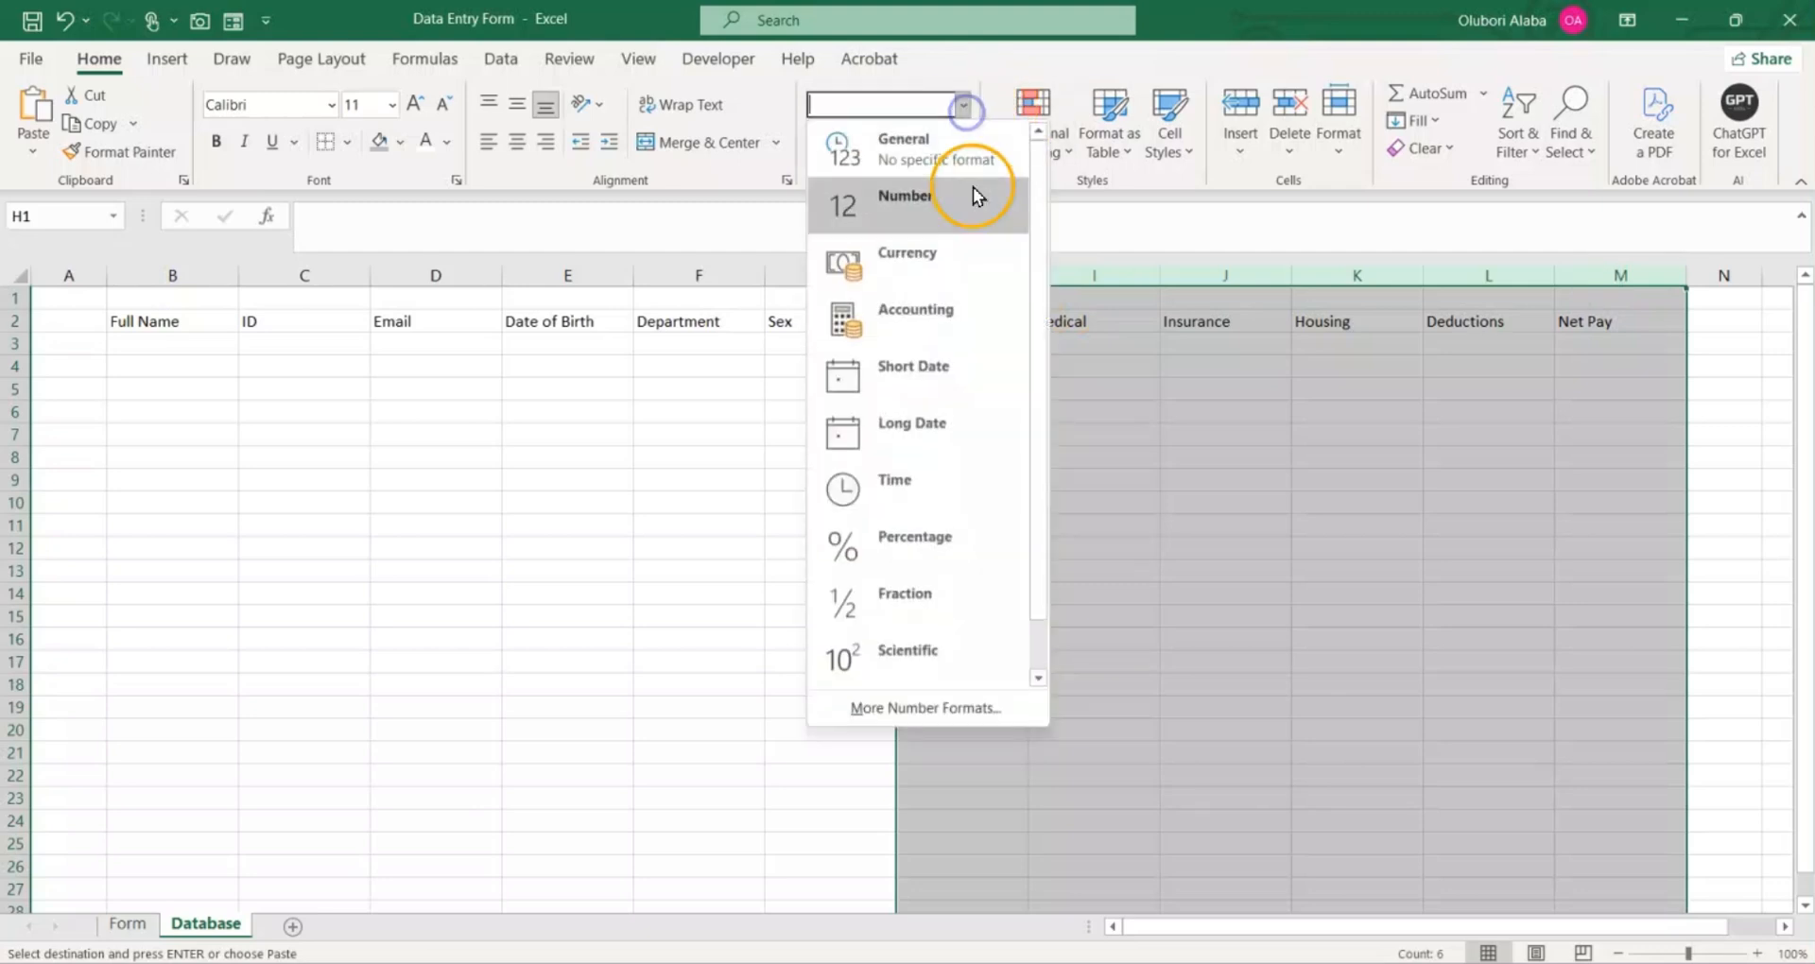
click(1177, 356)
click(971, 181)
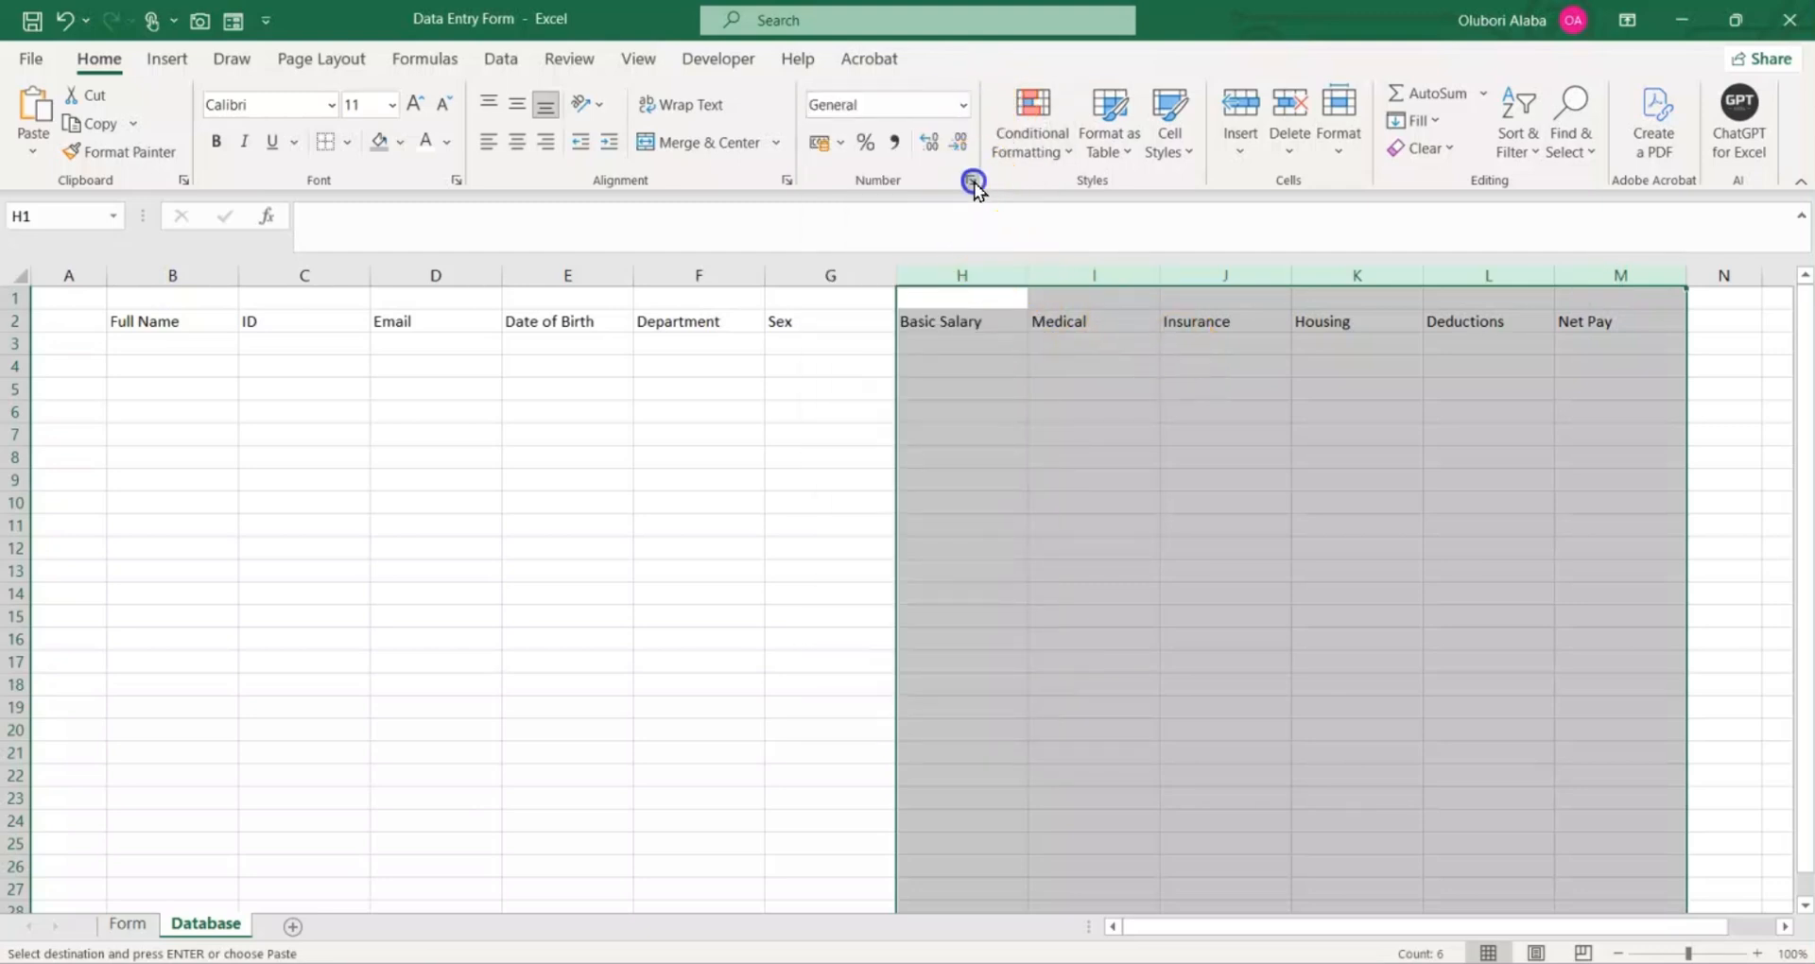
click(742, 382)
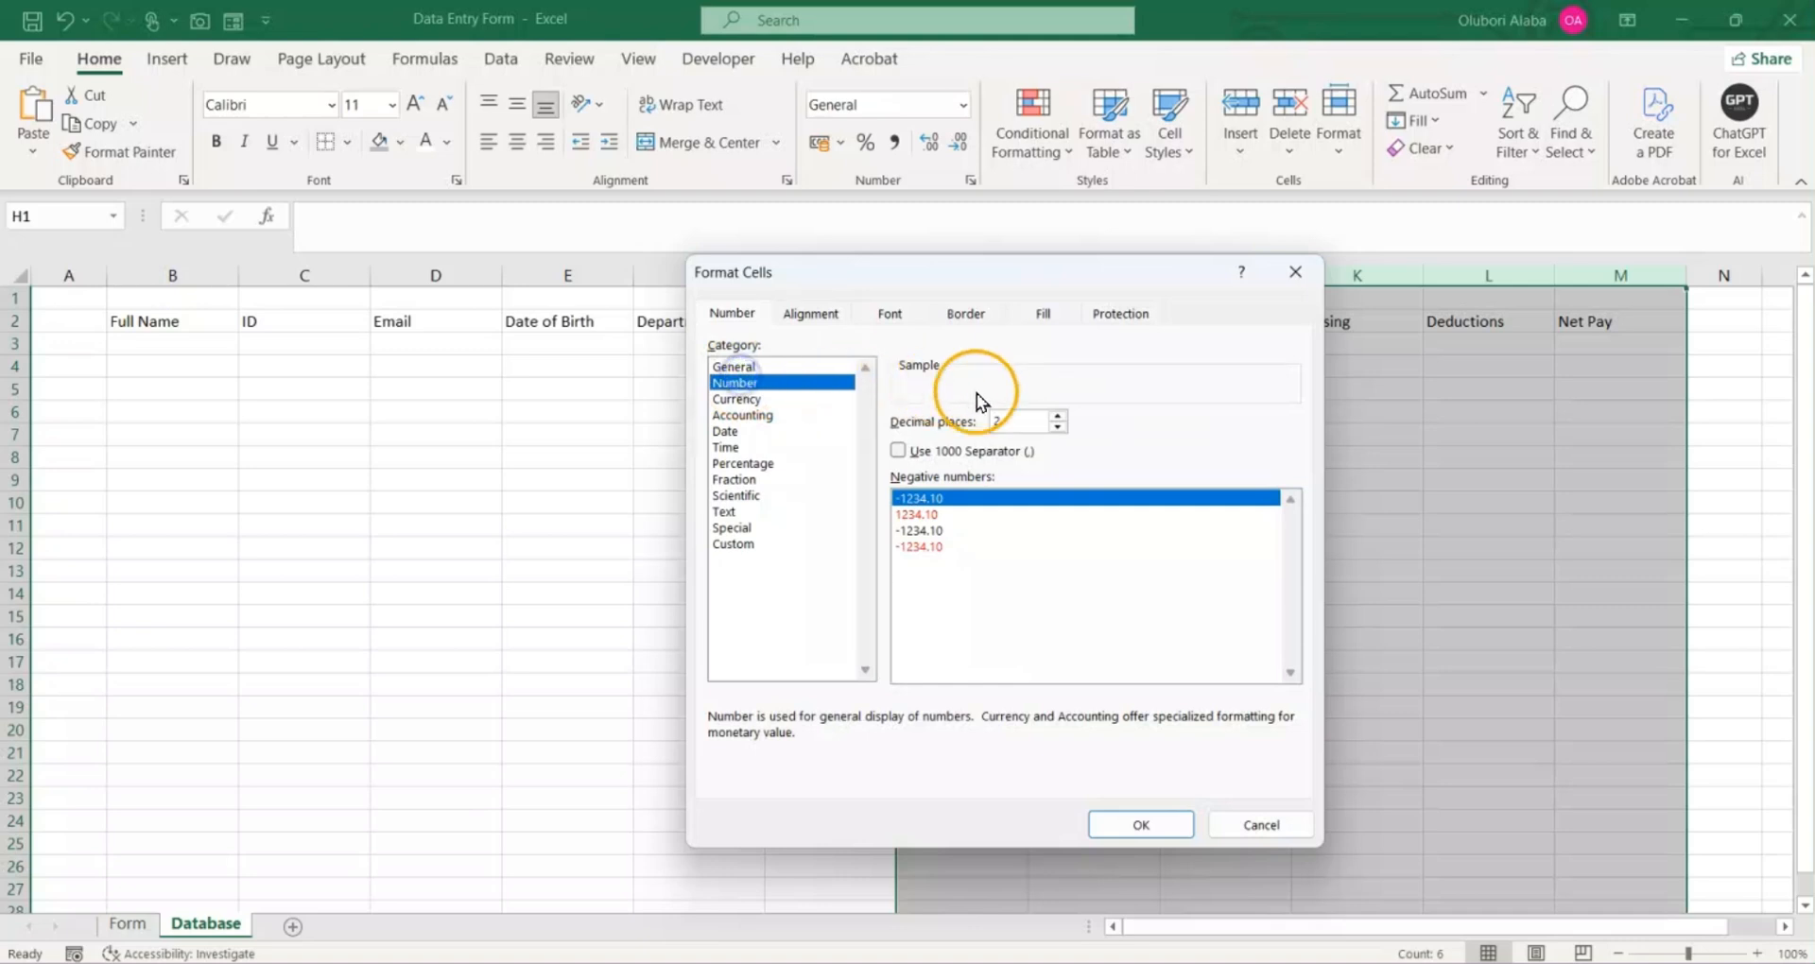
click(1058, 426)
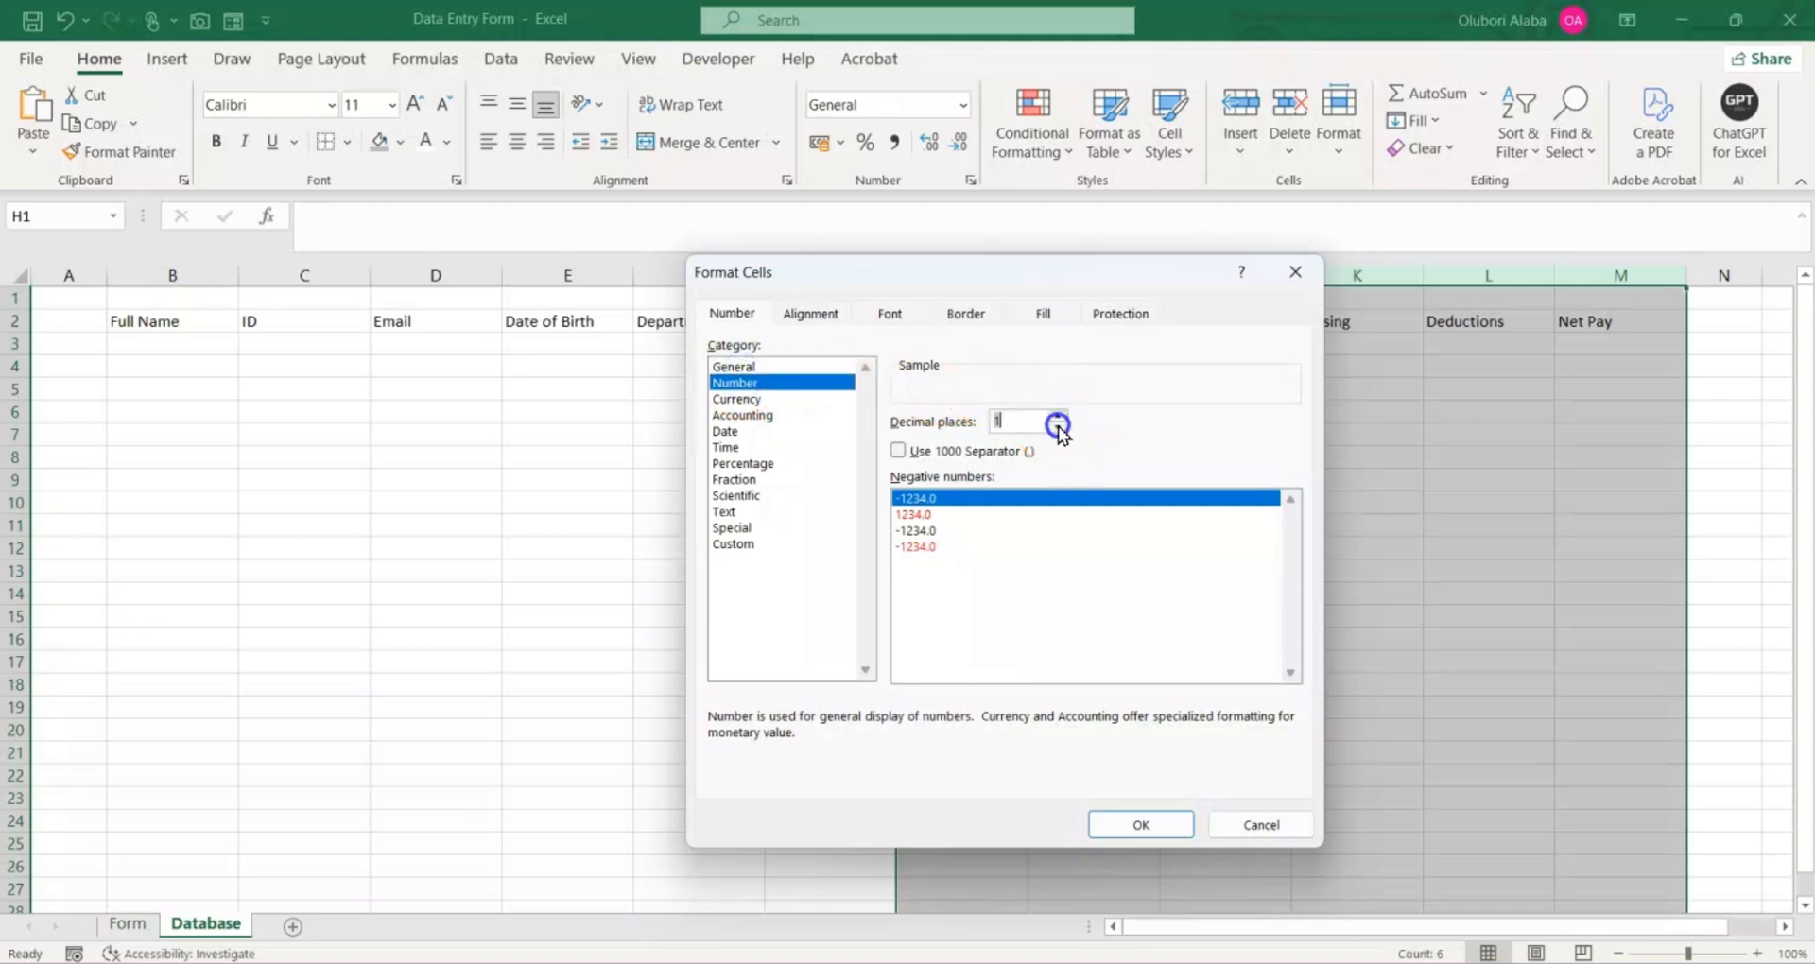
click(898, 451)
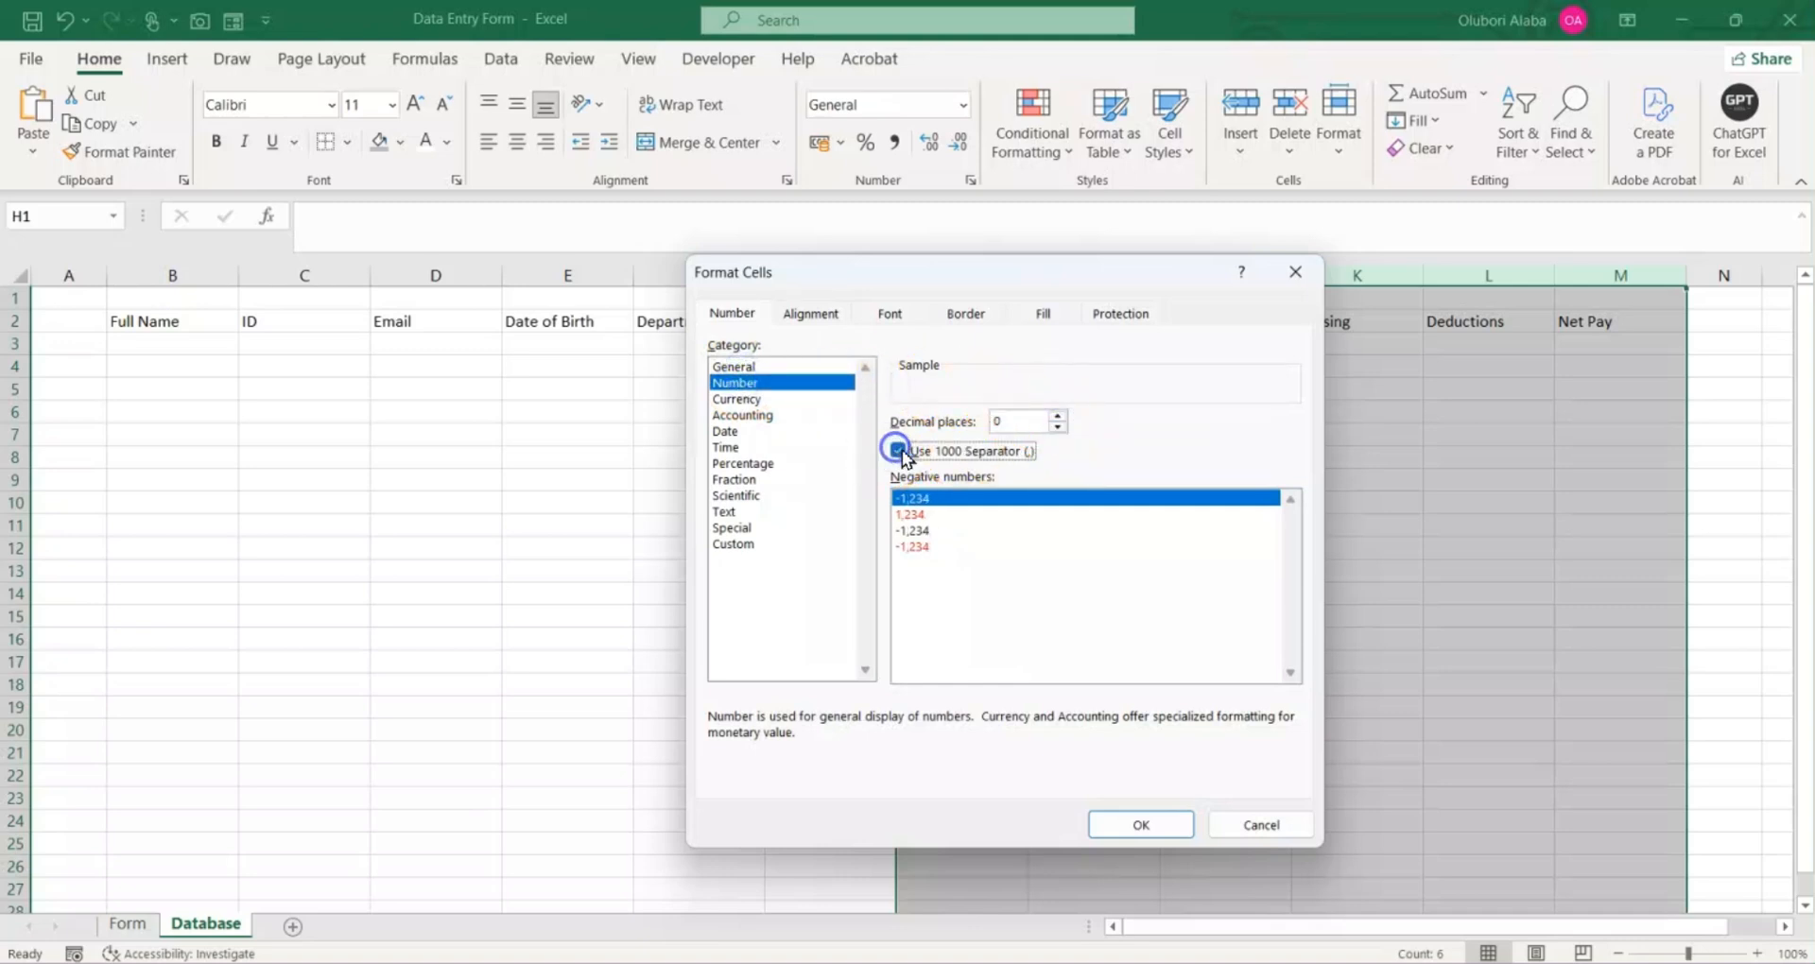
click(1096, 824)
click(775, 707)
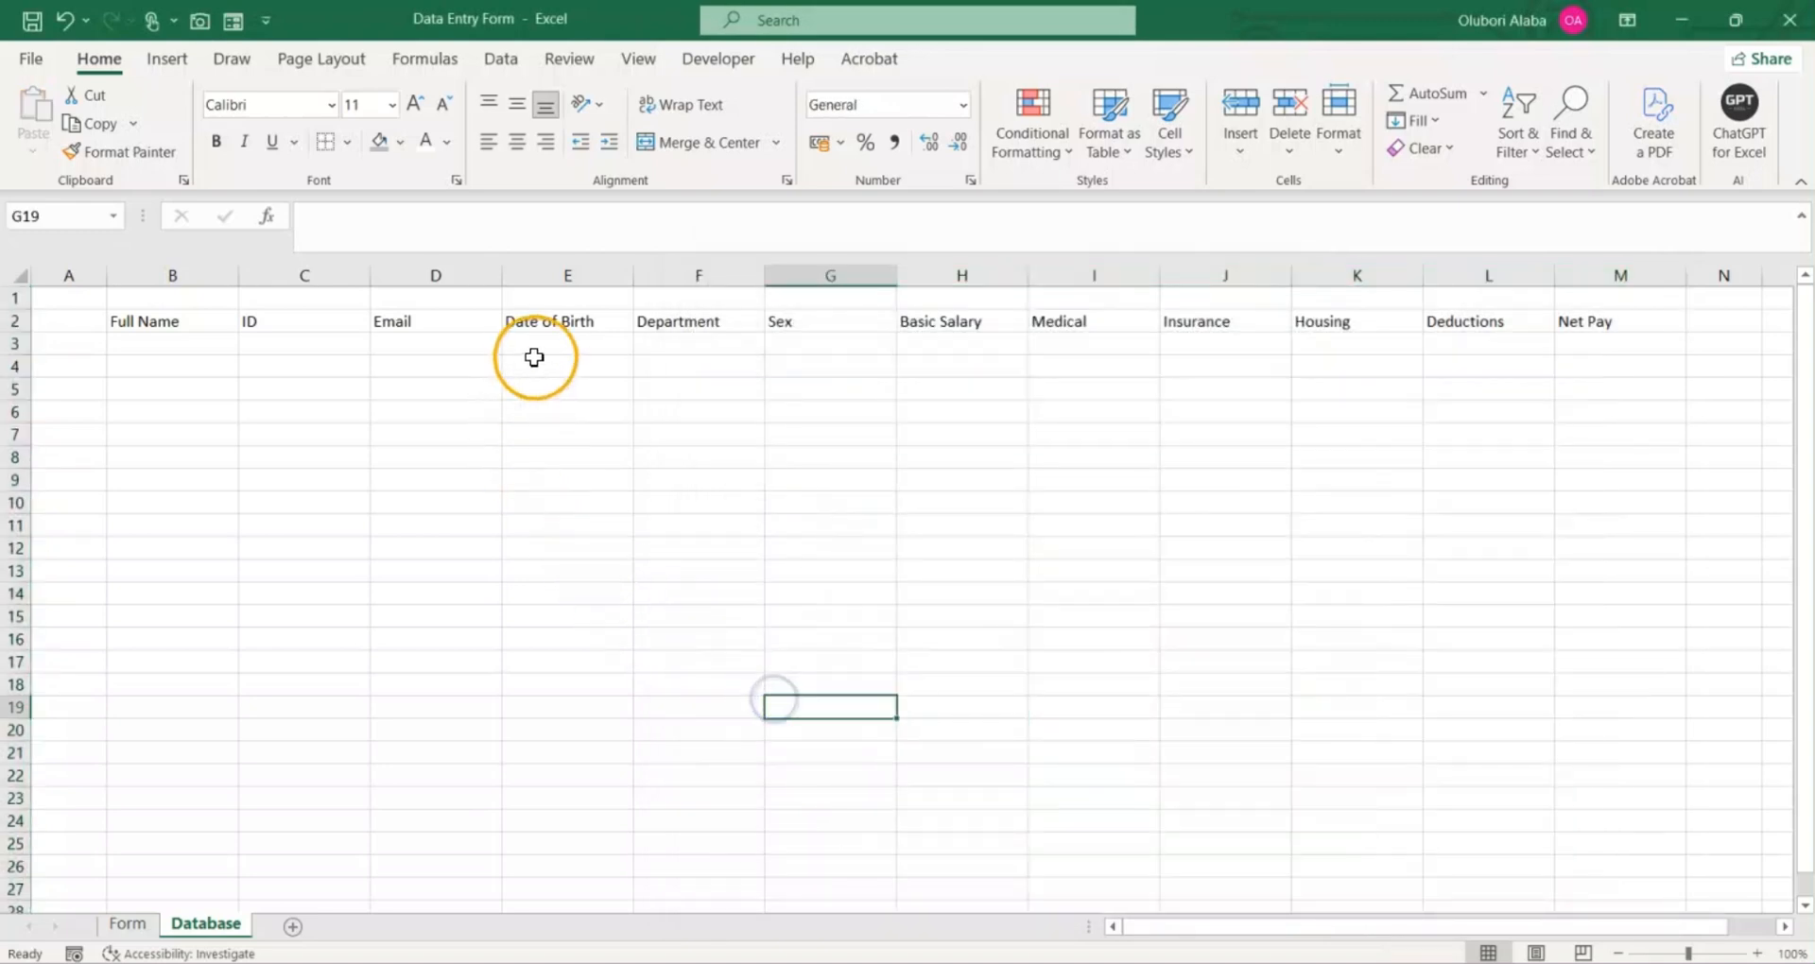
Step: Apply the Short Date format to the Date of Birth column, column E
click(568, 267)
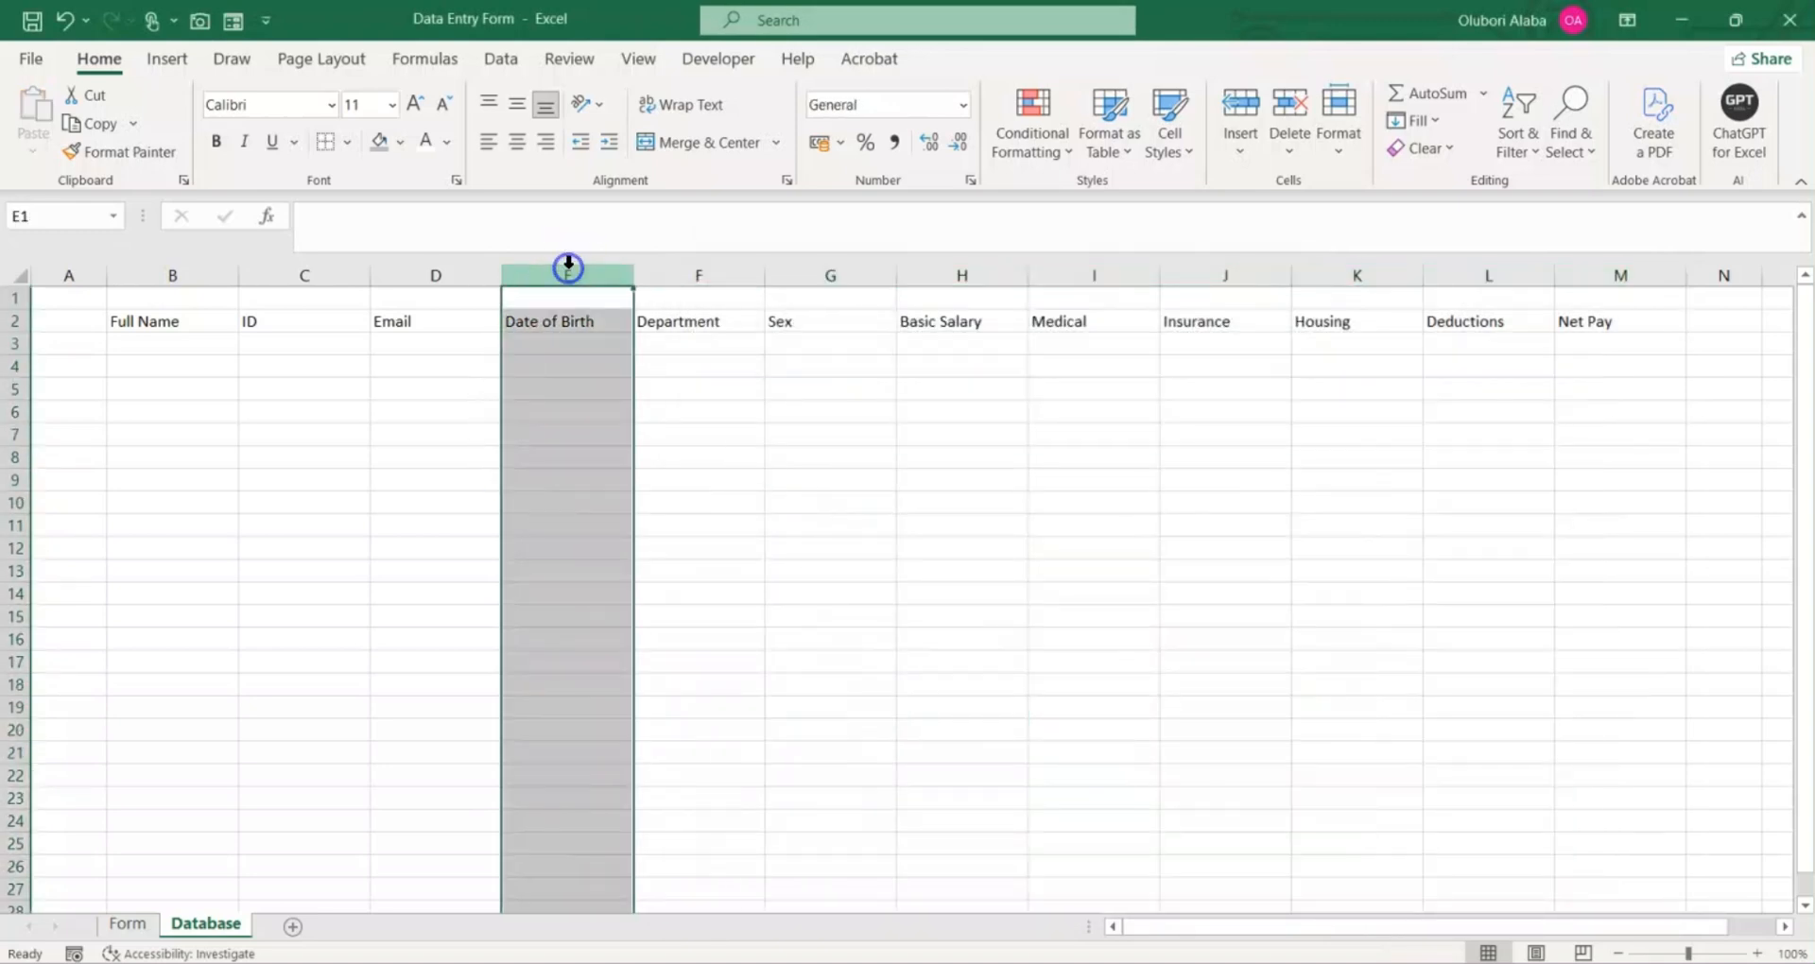
click(963, 104)
click(917, 370)
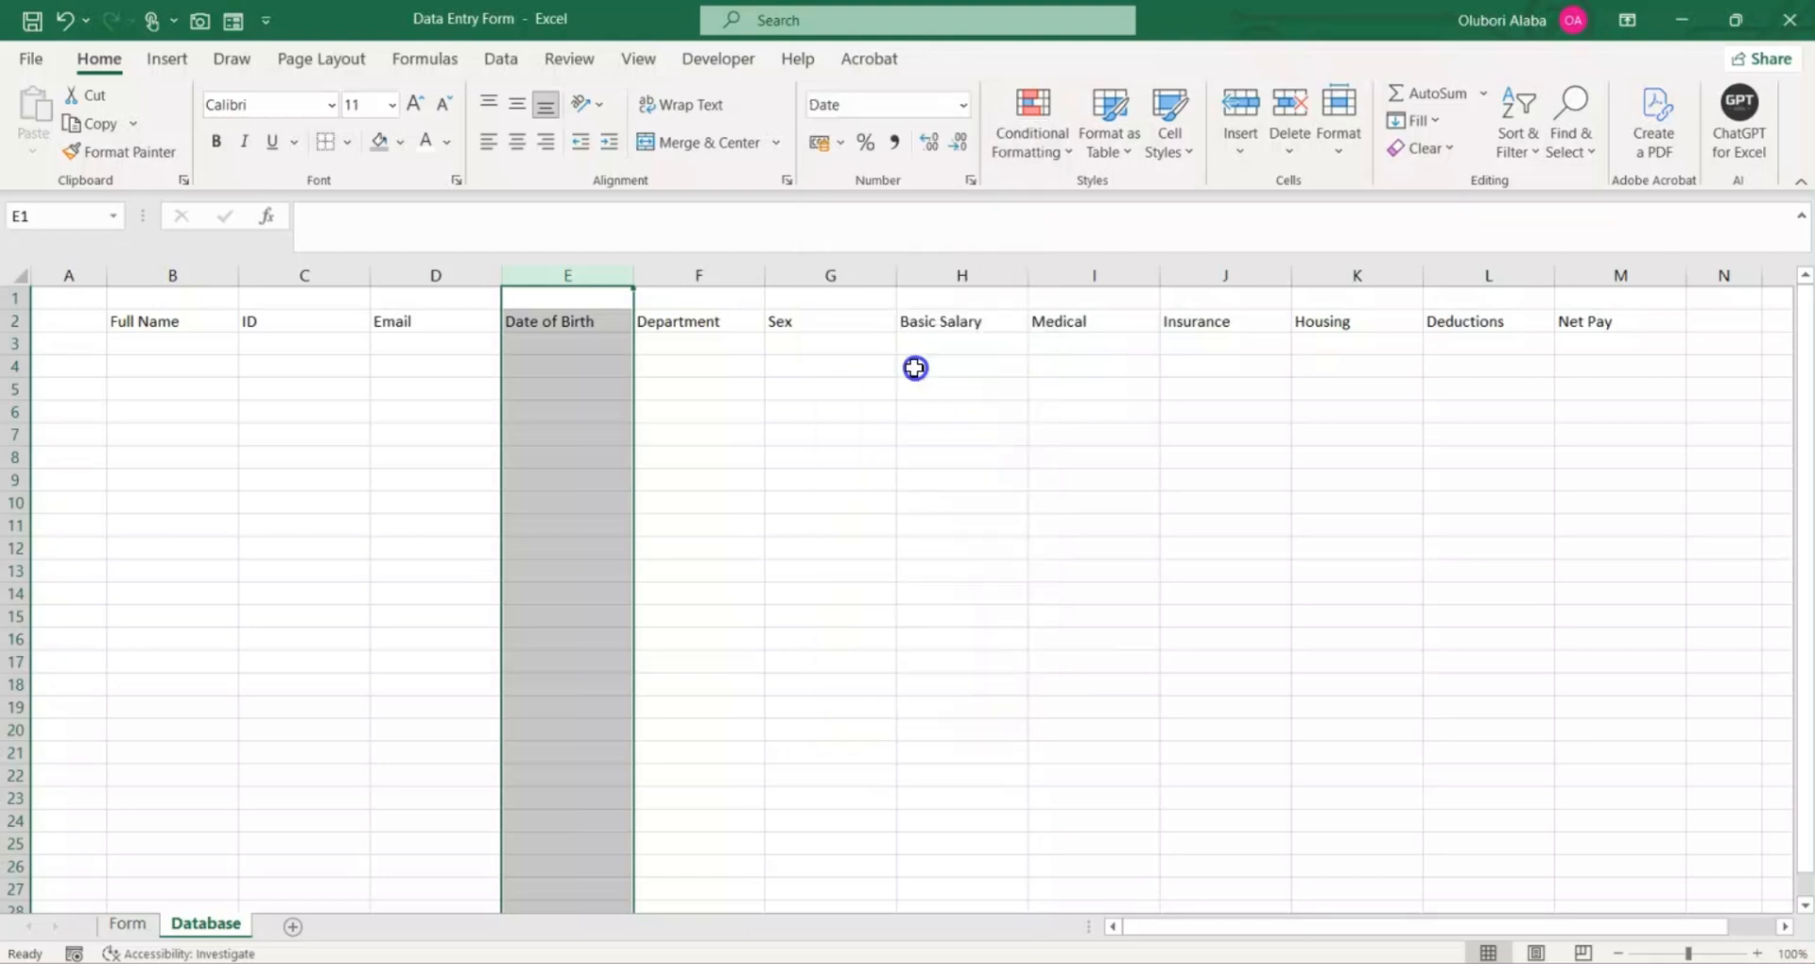
click(777, 526)
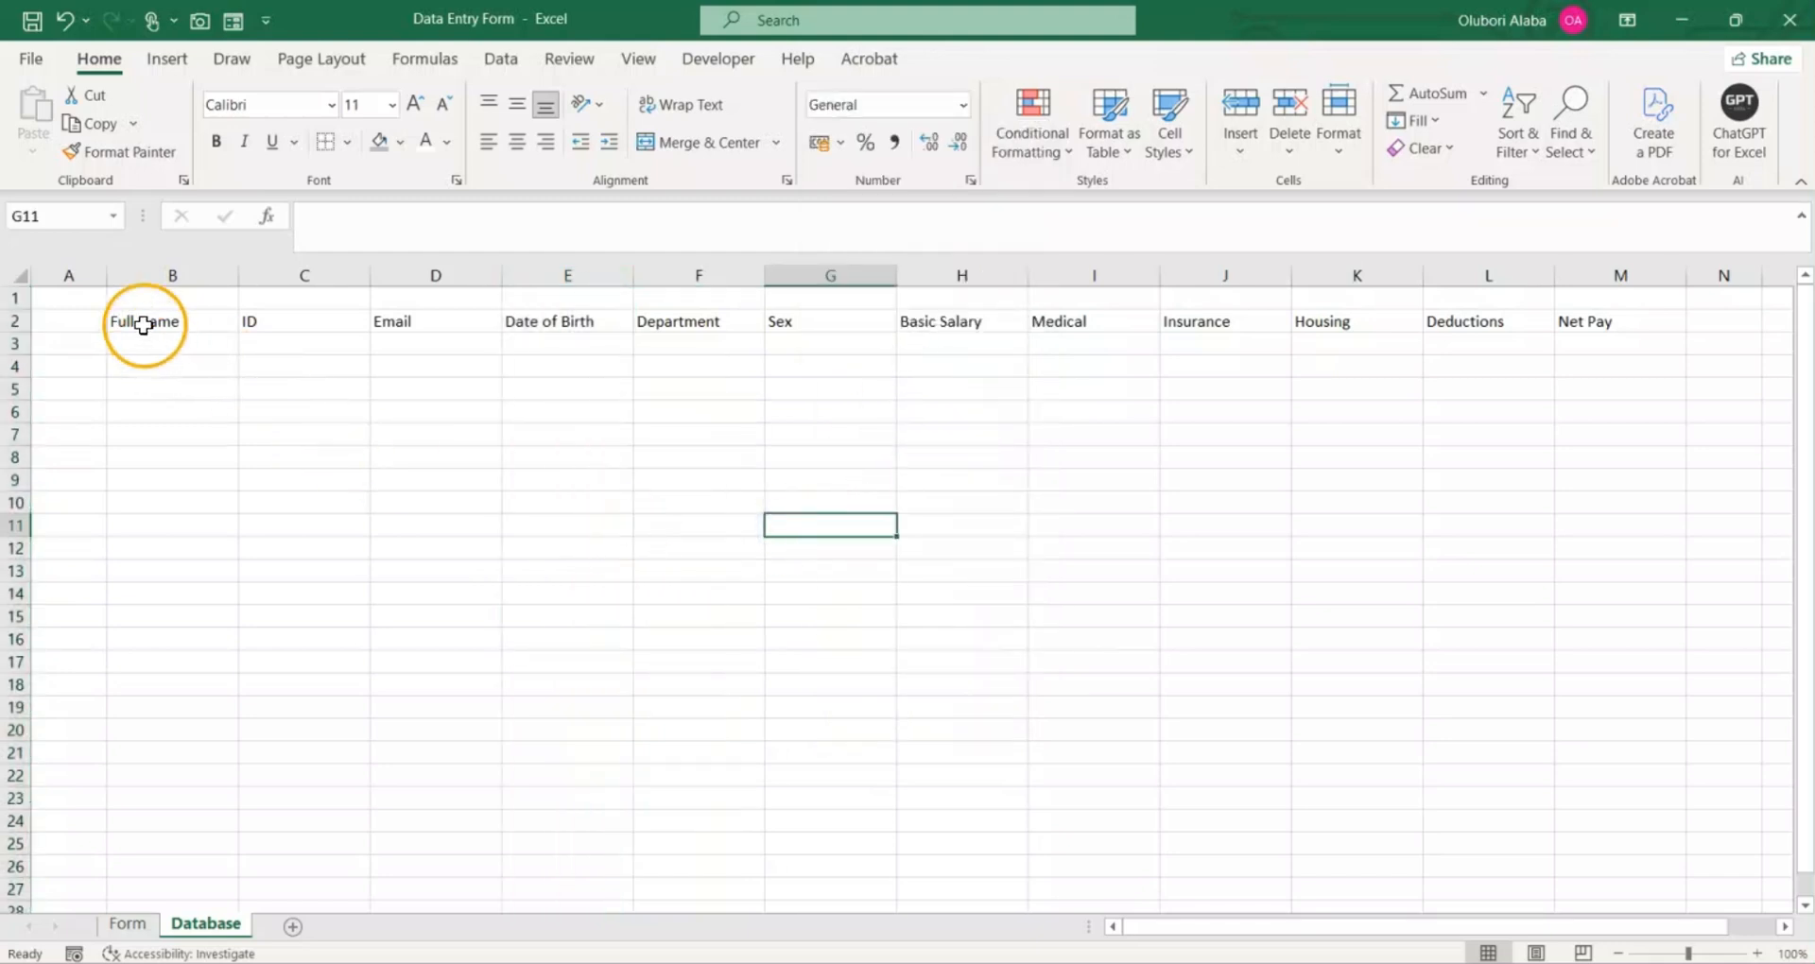
Step: Fill the header row B2:M2 with dark blue and make its text white
drag(143, 322, 1583, 320)
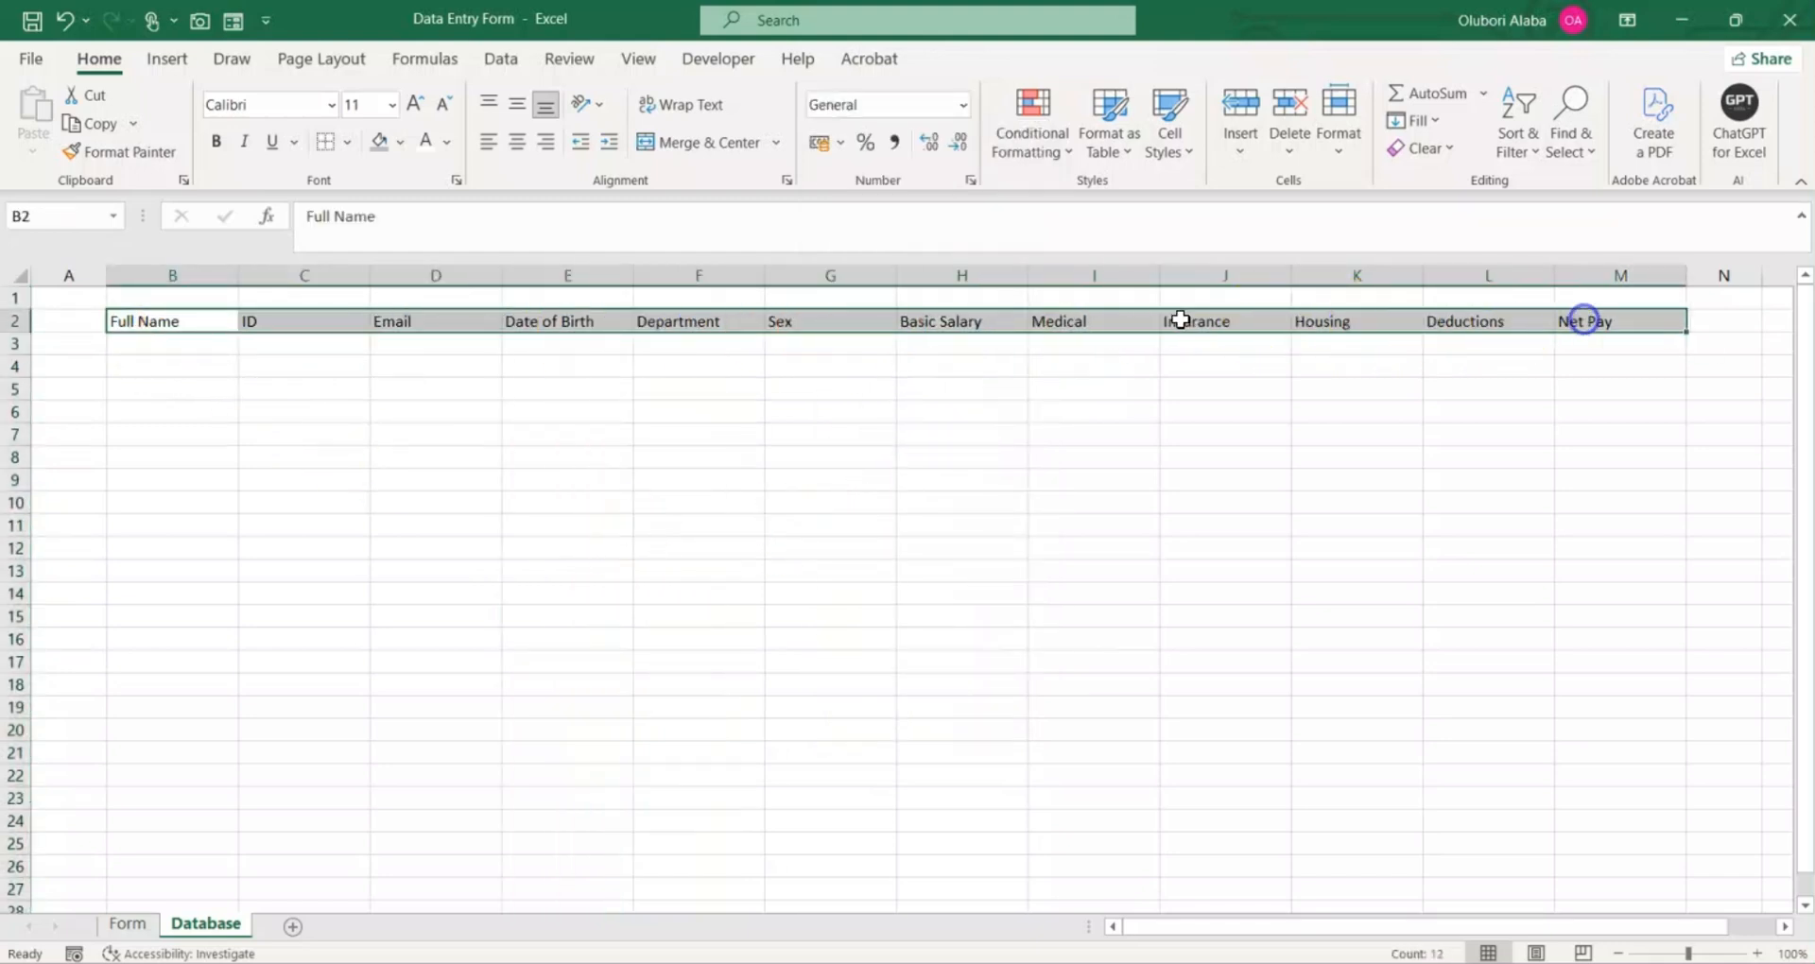
click(401, 146)
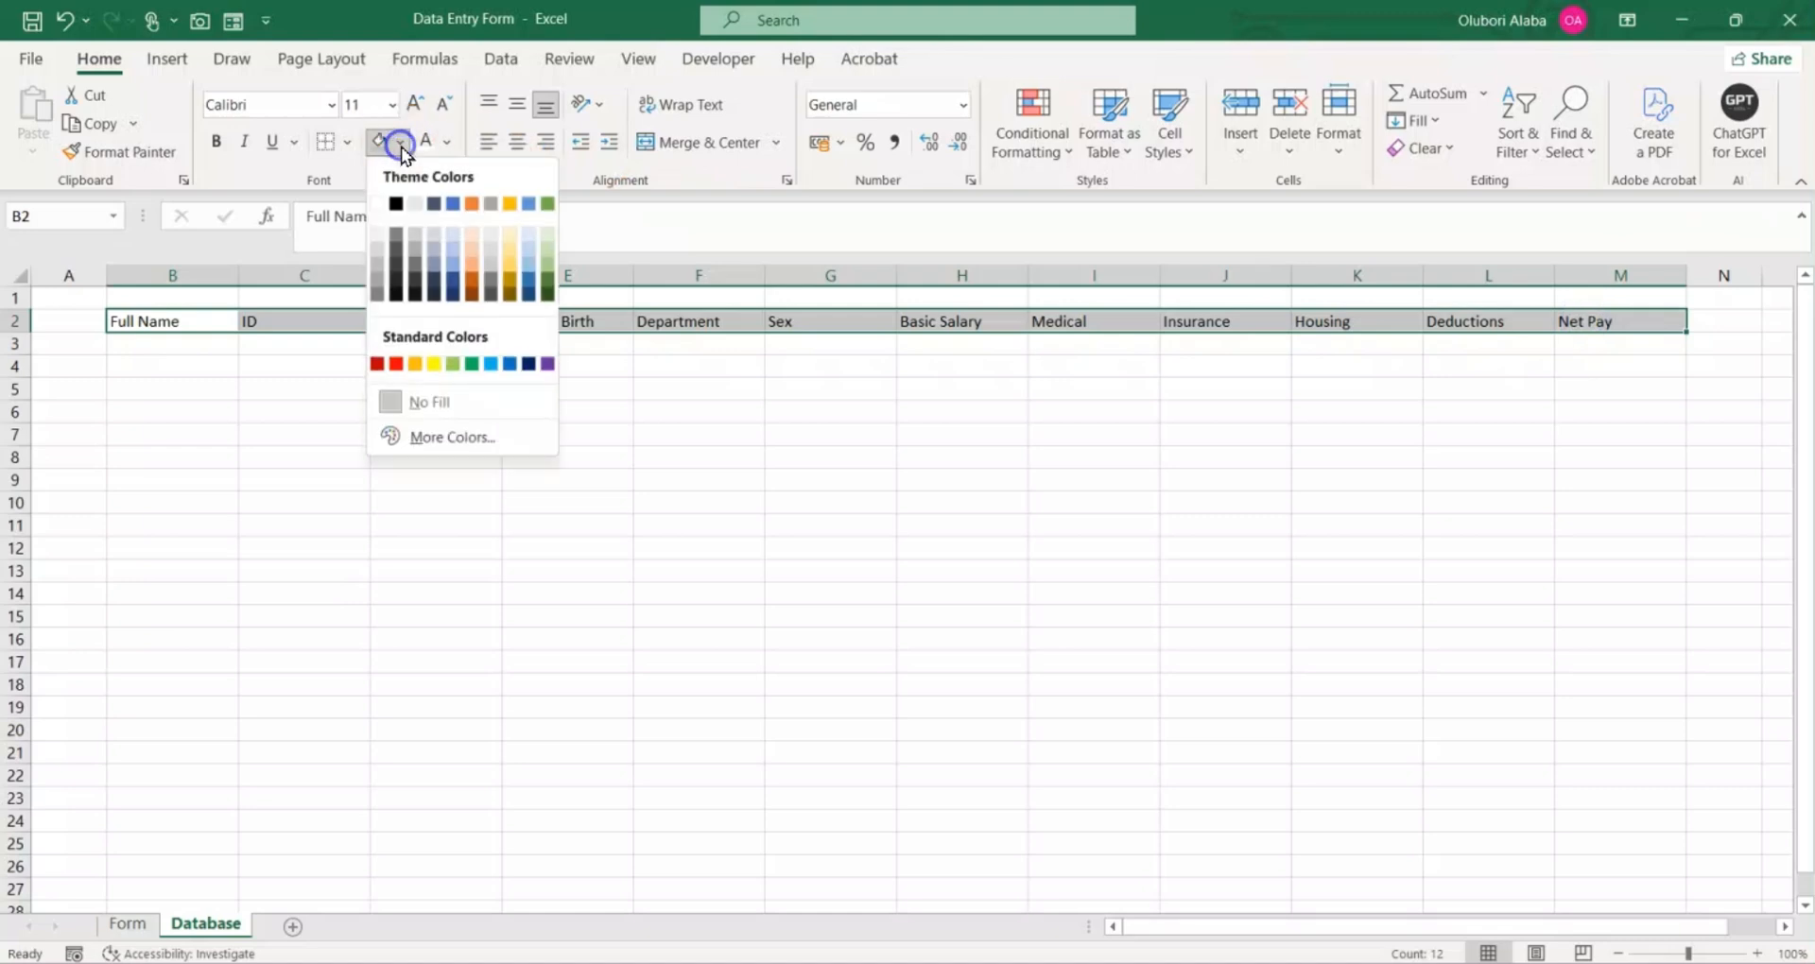
click(527, 363)
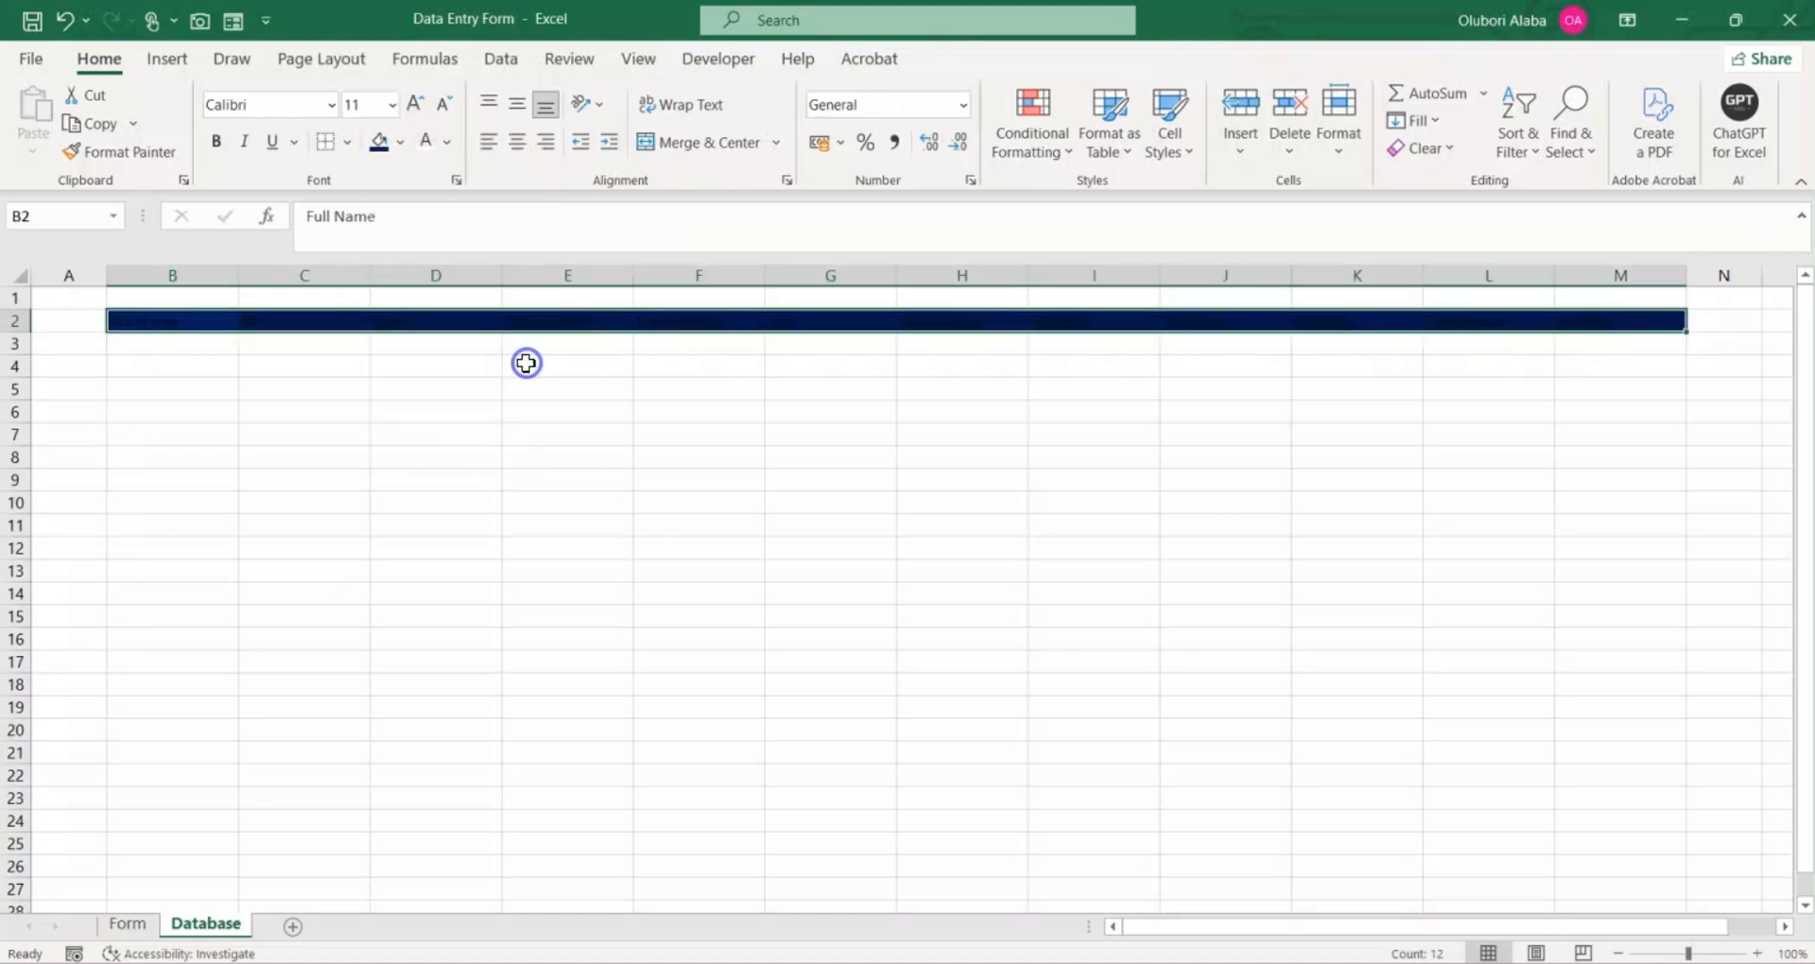
click(431, 147)
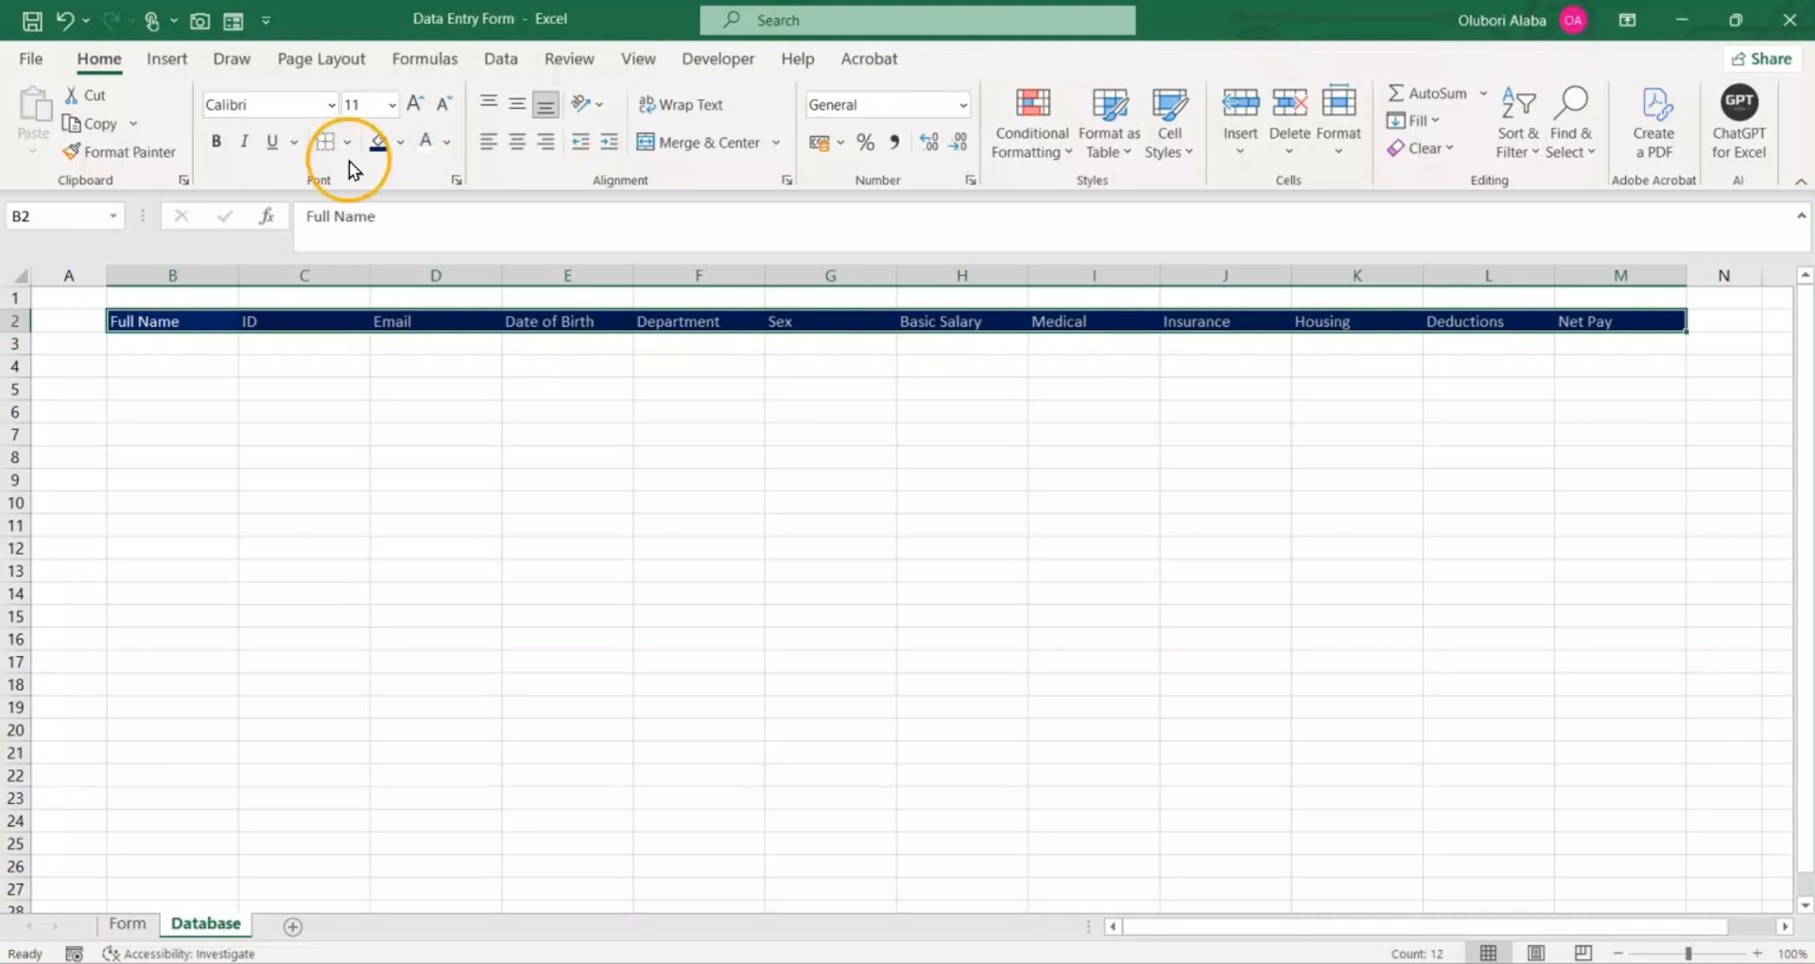
Step: Make the header text in B2:M2 bold and increase its font size by two steps
click(216, 142)
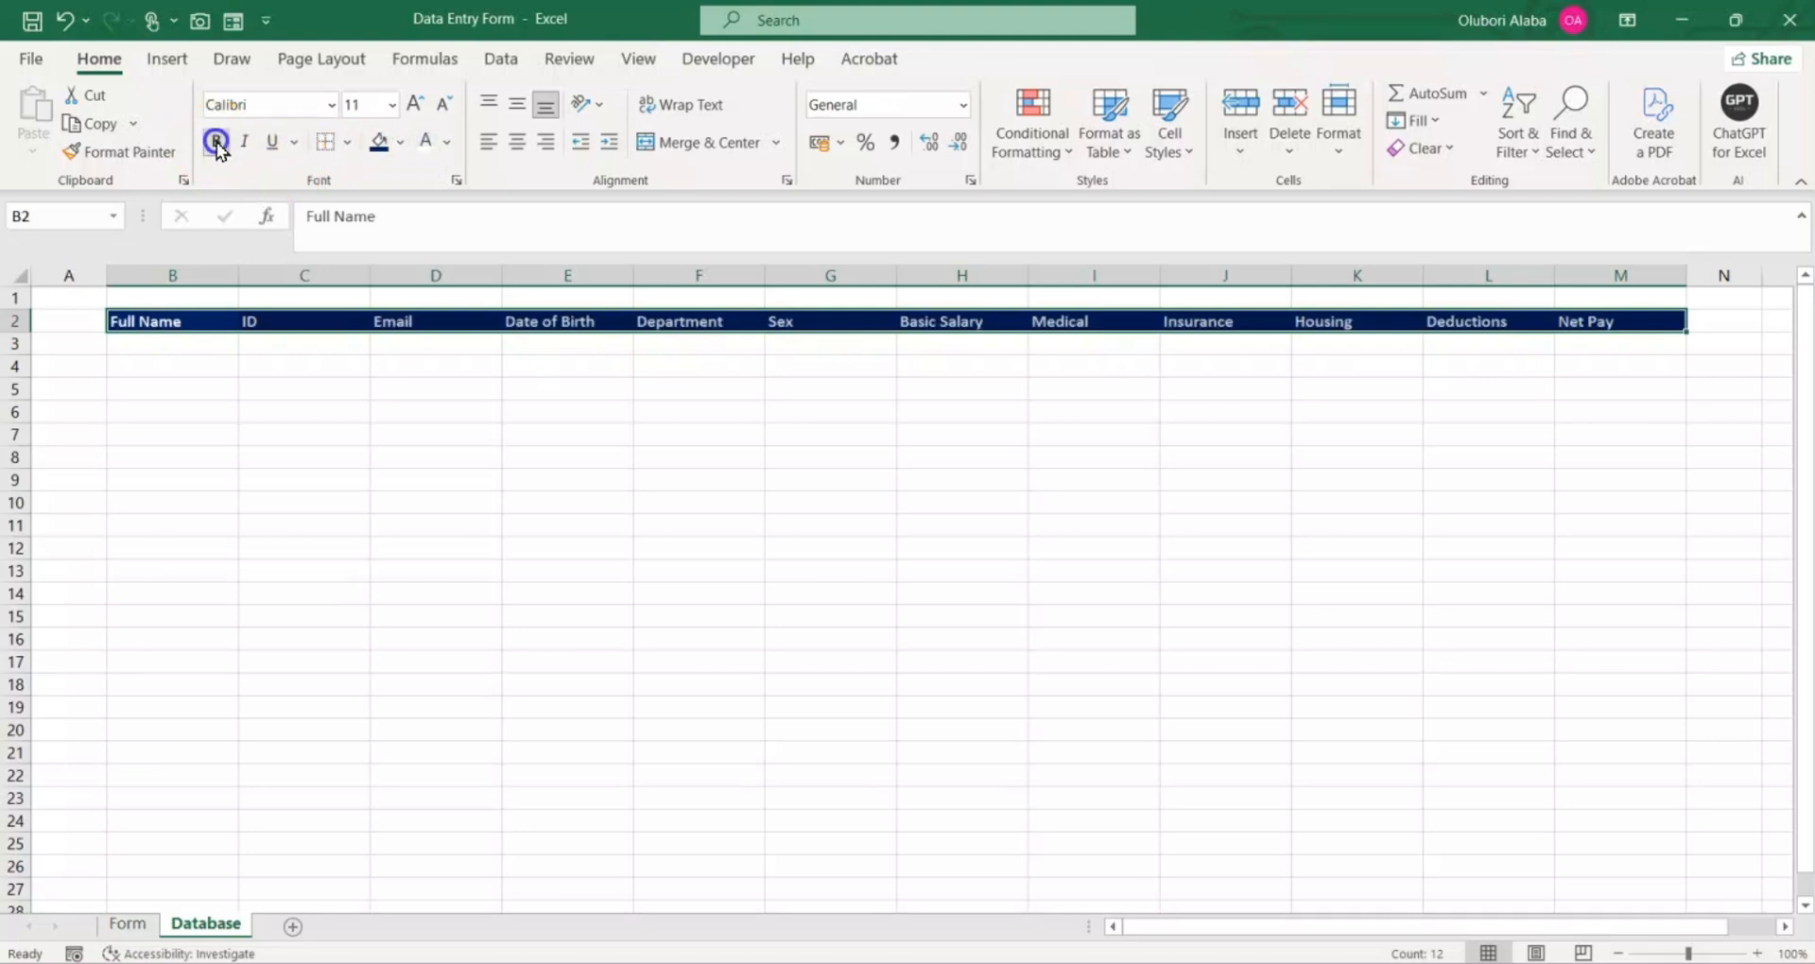
click(416, 106)
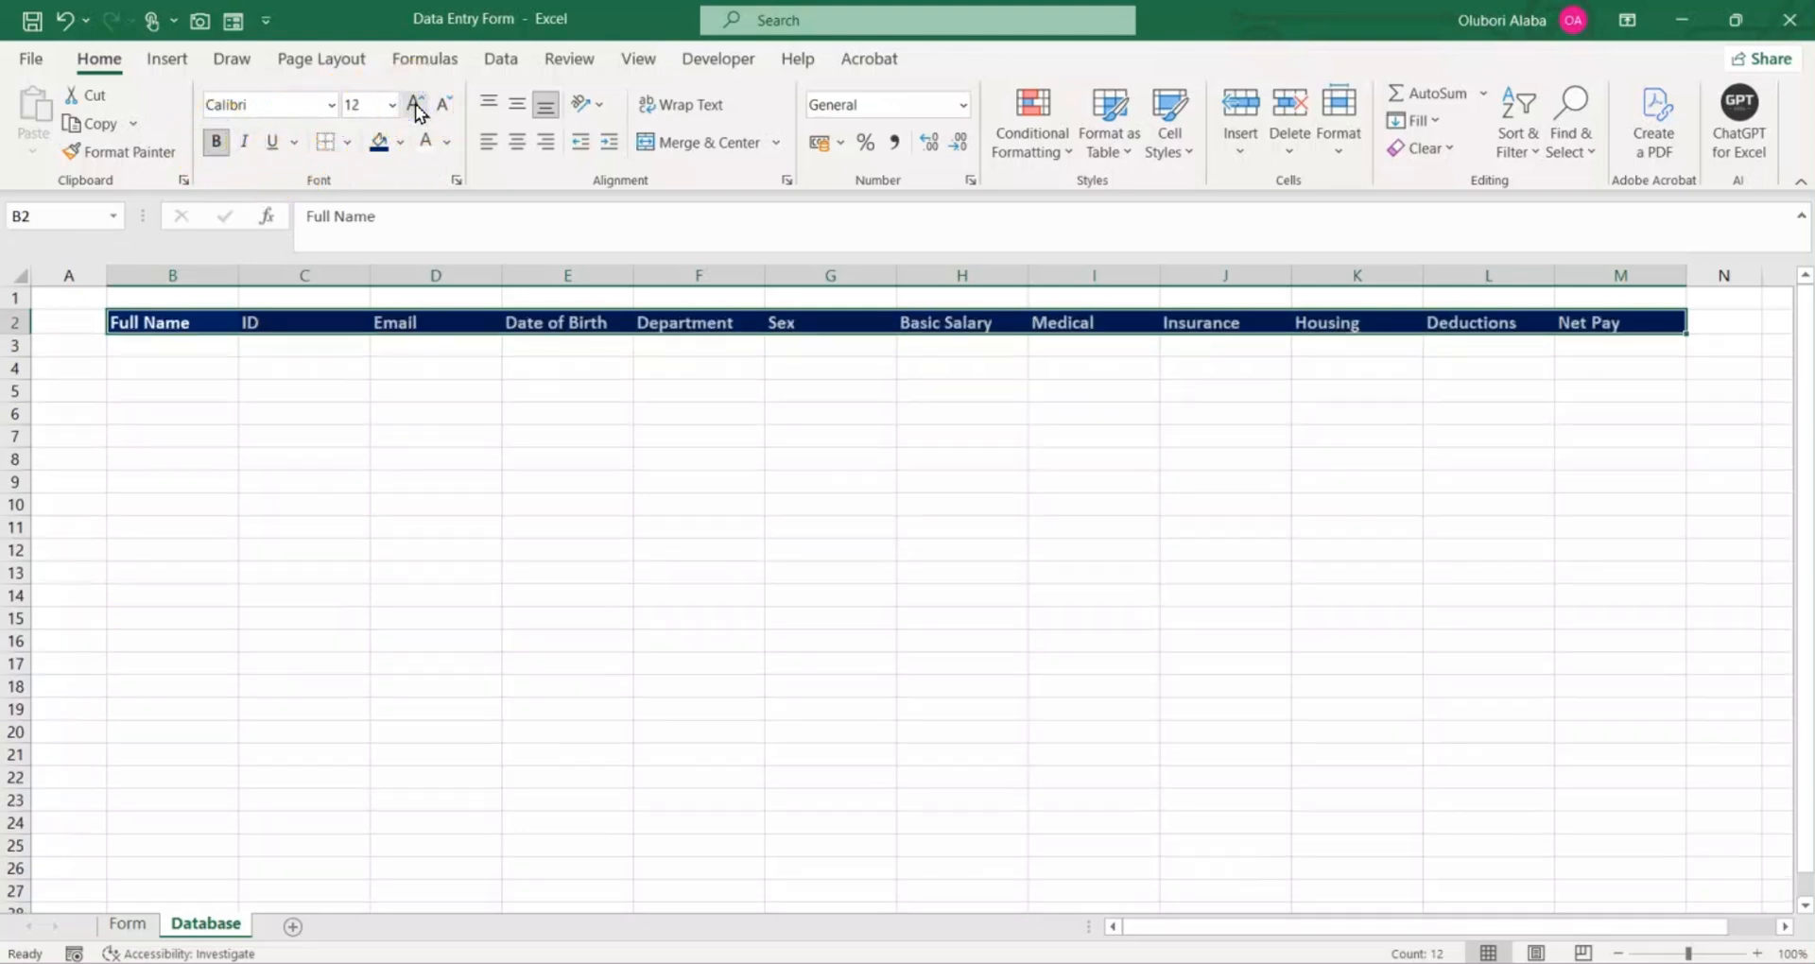
click(416, 106)
click(382, 523)
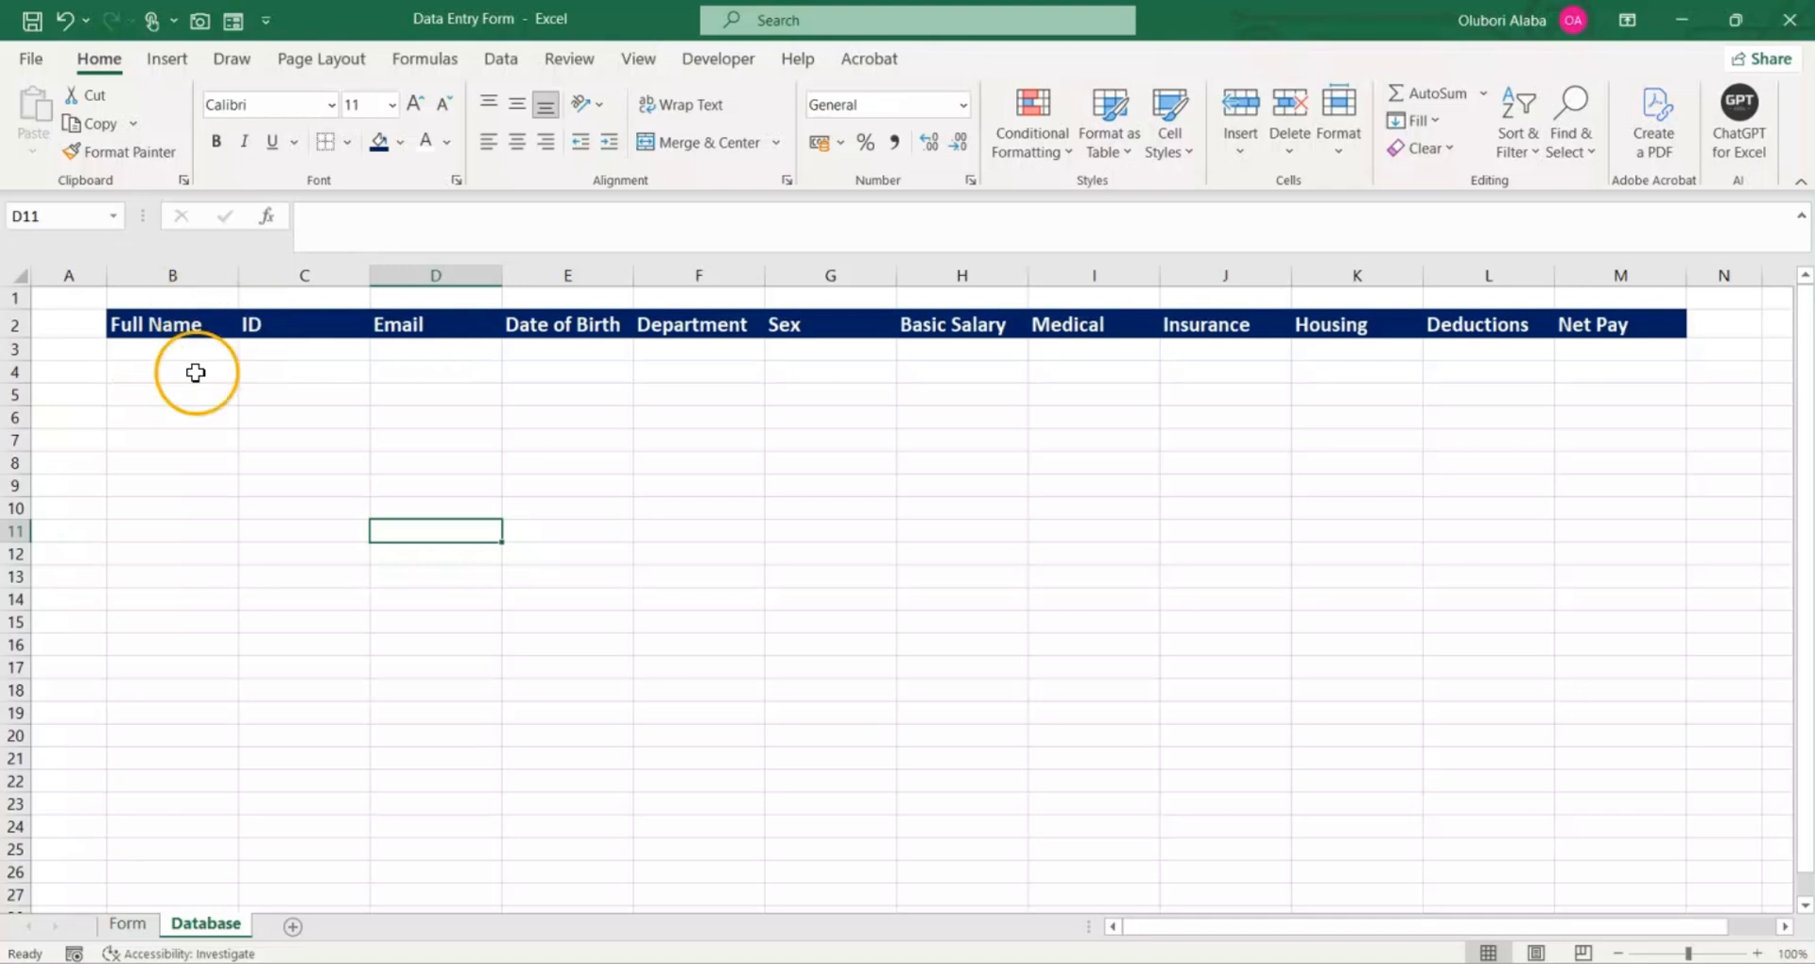
Step: Return to the top of the Form sheet and set up a new macro recording stored in This Workbook, selecting its default name for replacement
click(148, 927)
click(565, 663)
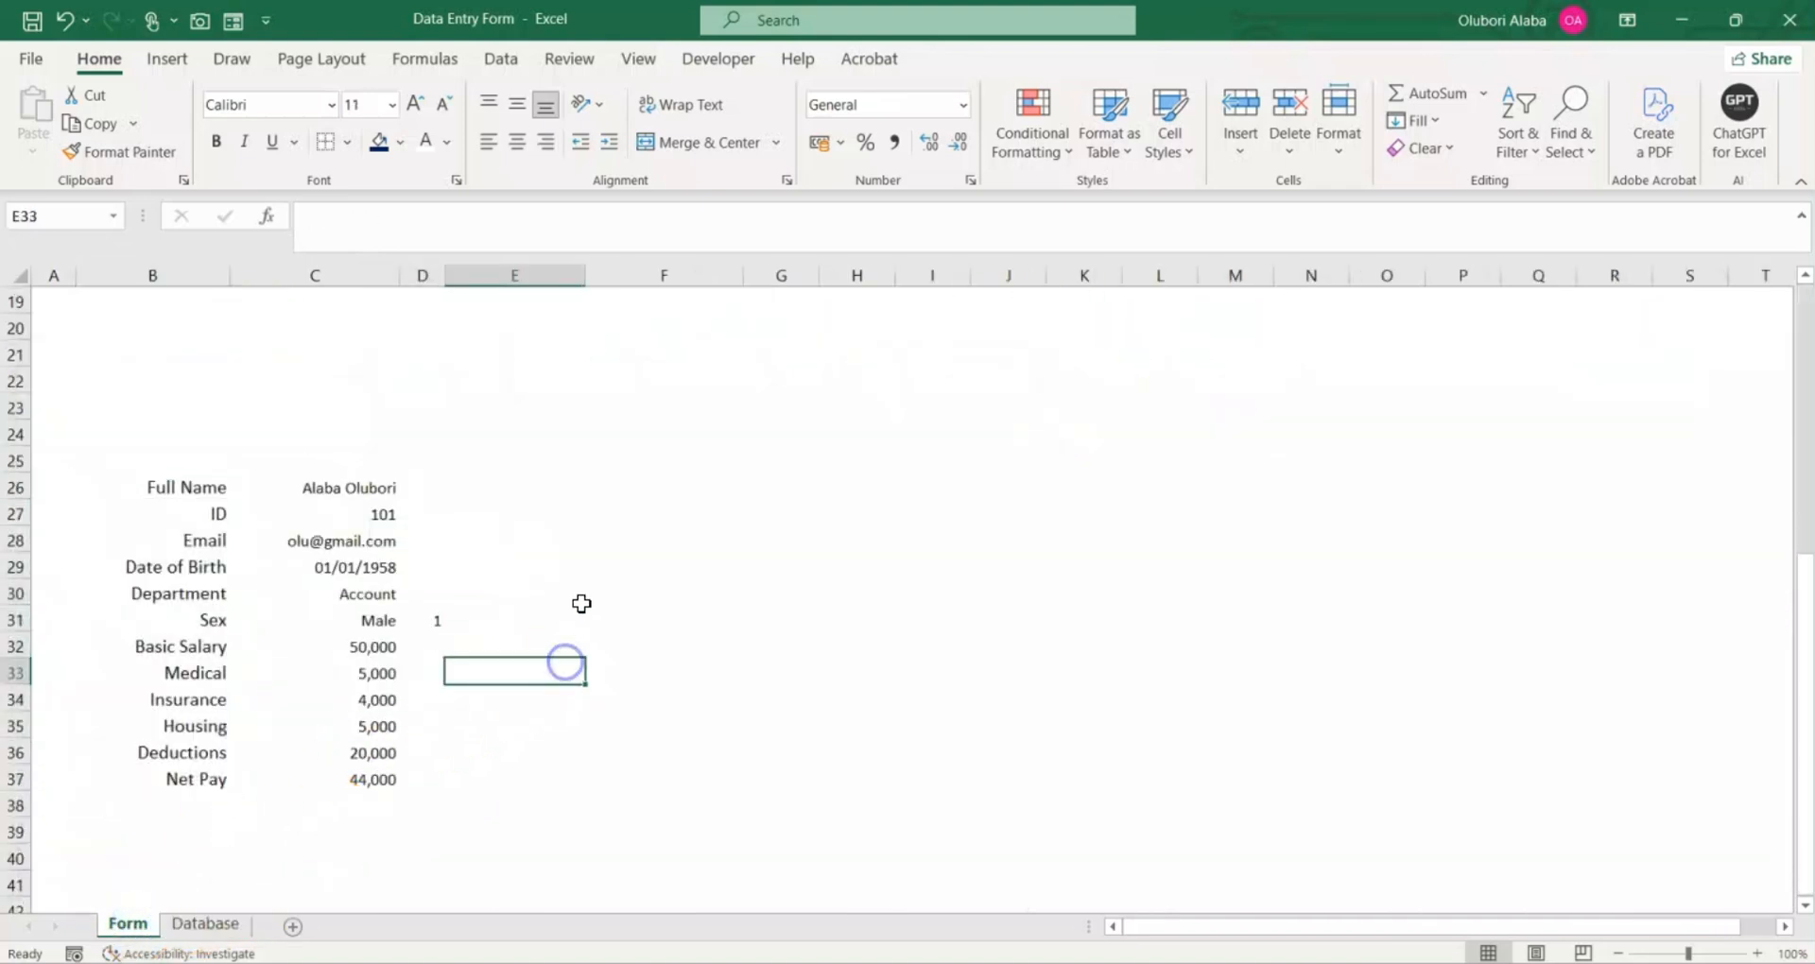
scroll(577, 558, up, 6)
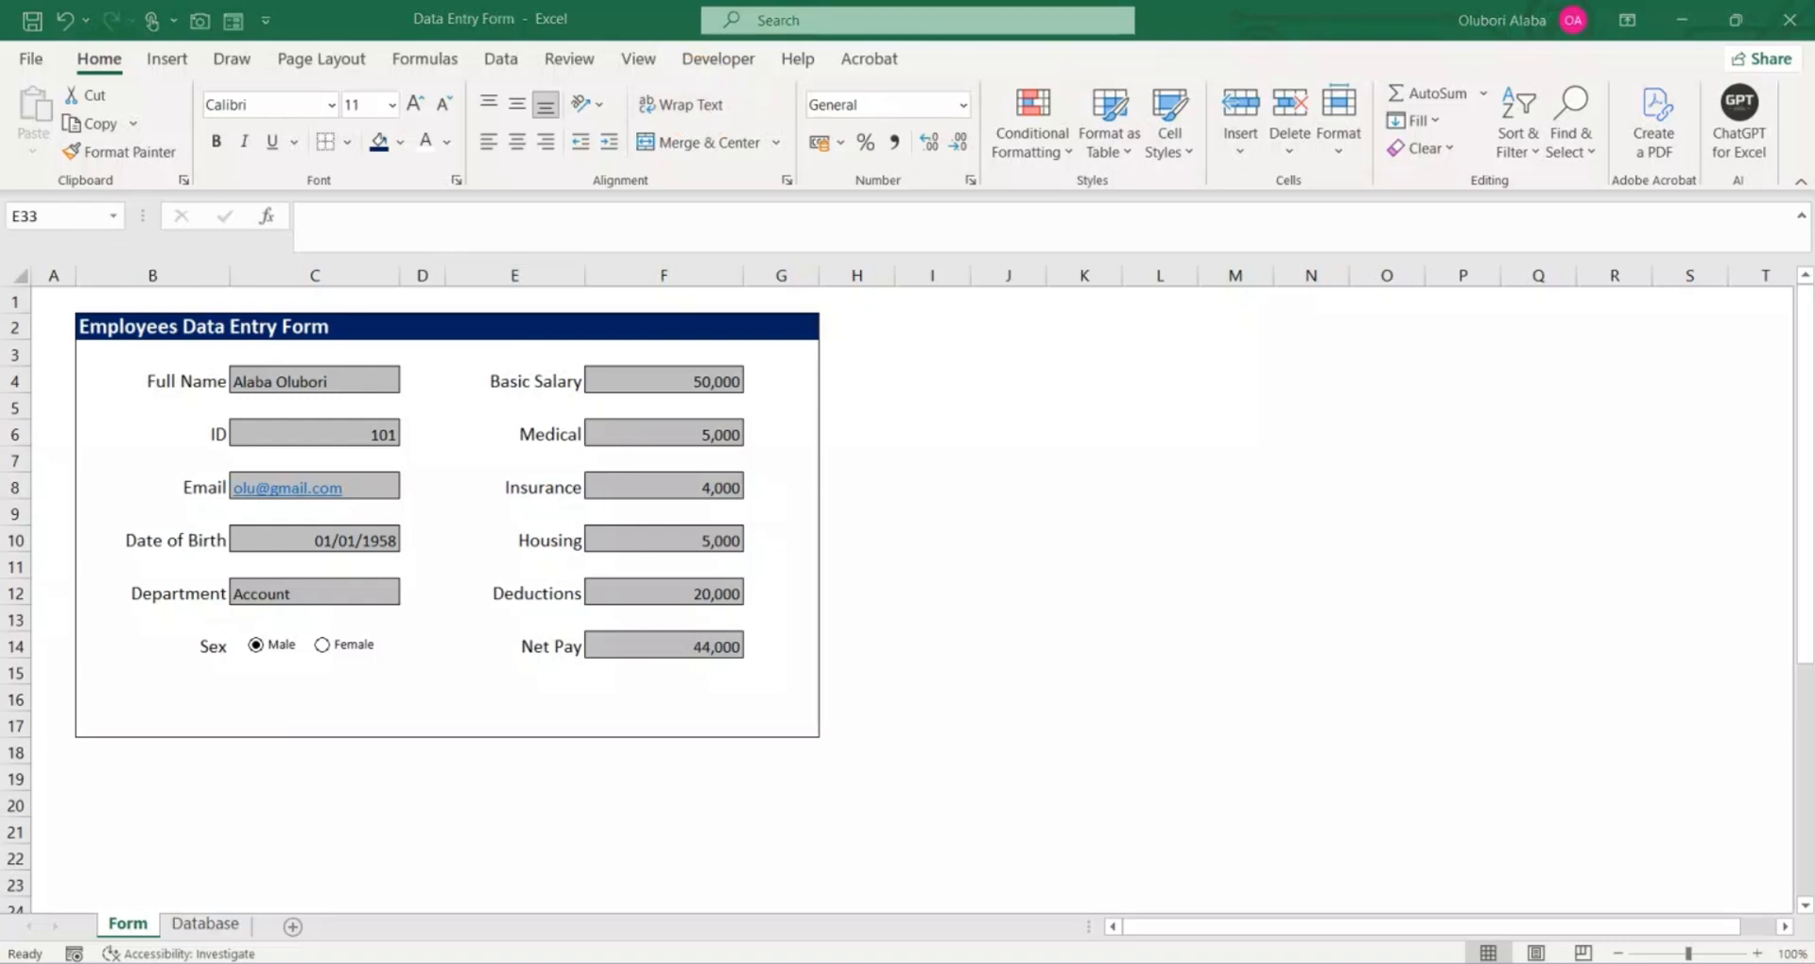
click(701, 57)
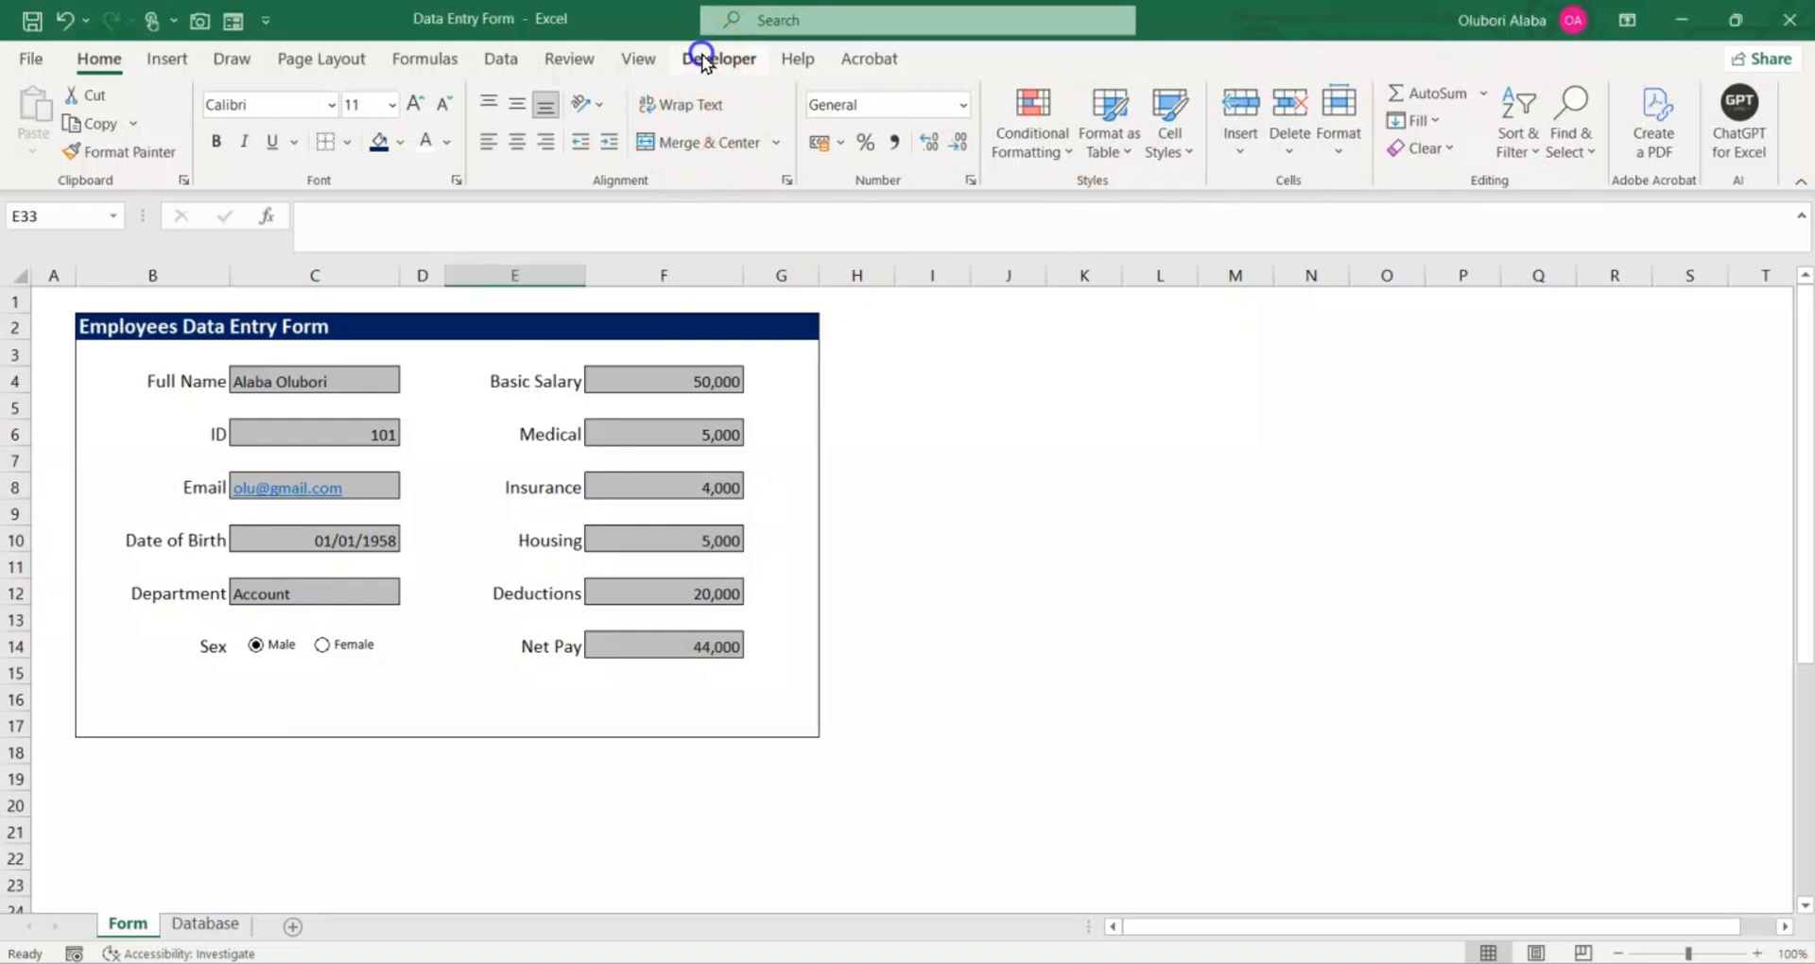
click(711, 63)
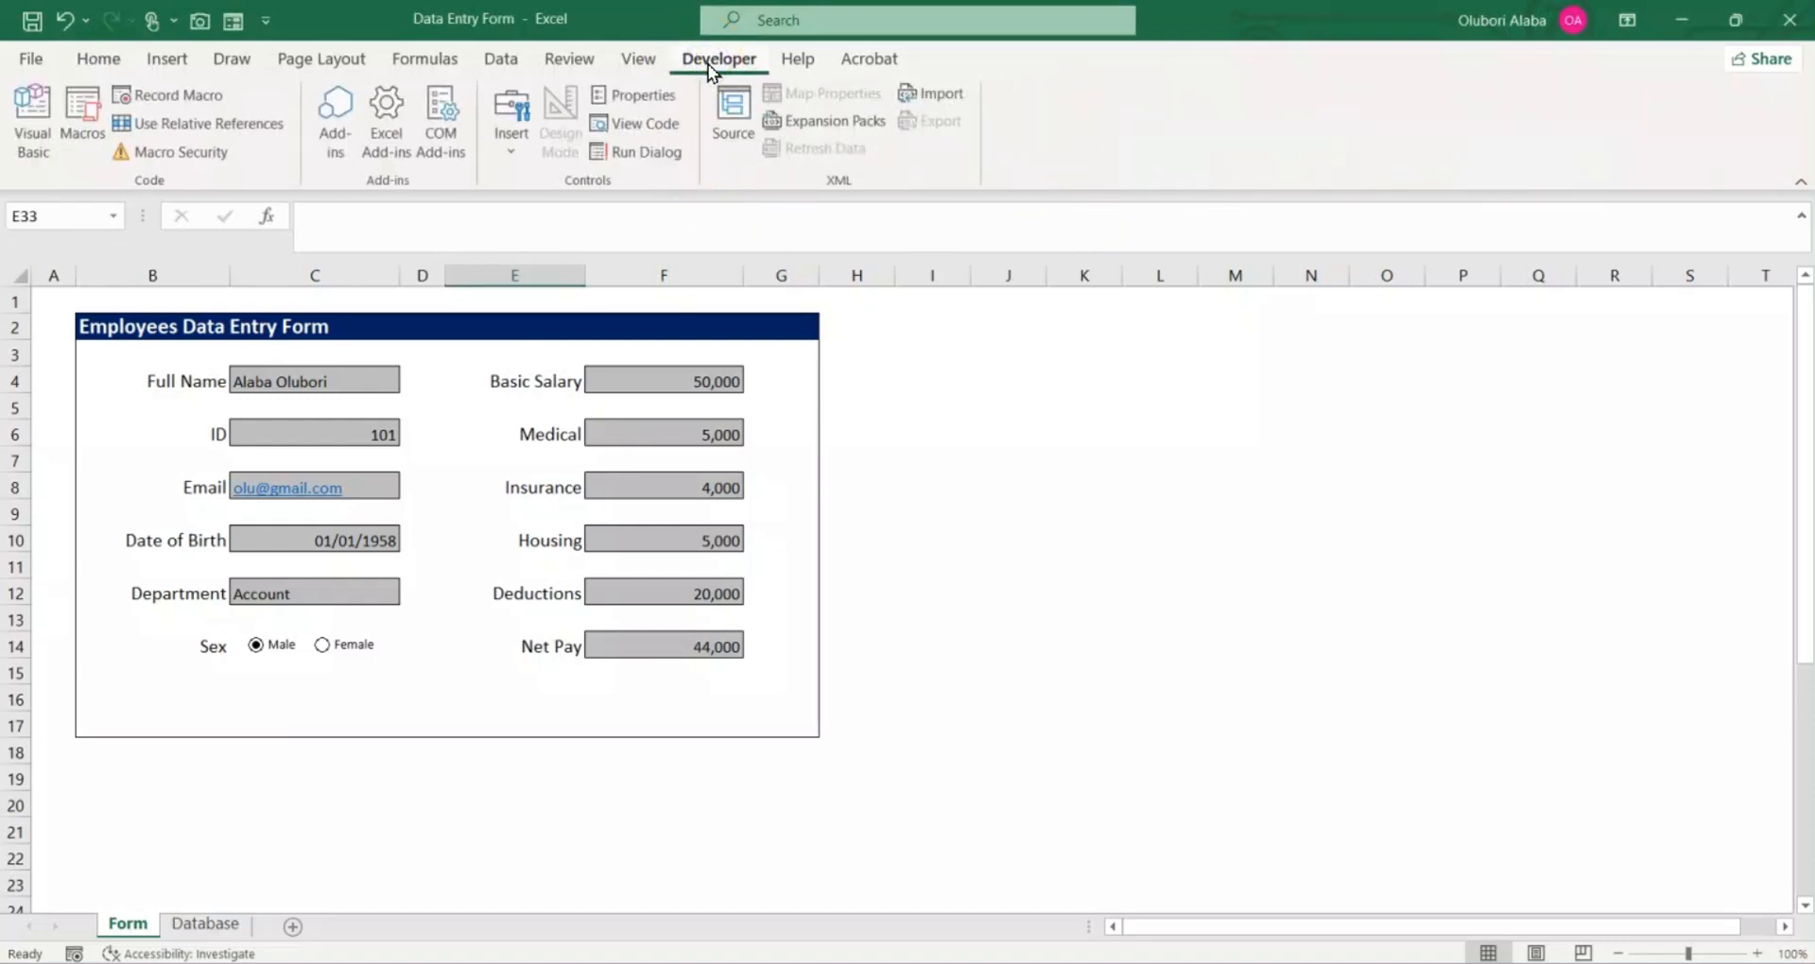
click(176, 99)
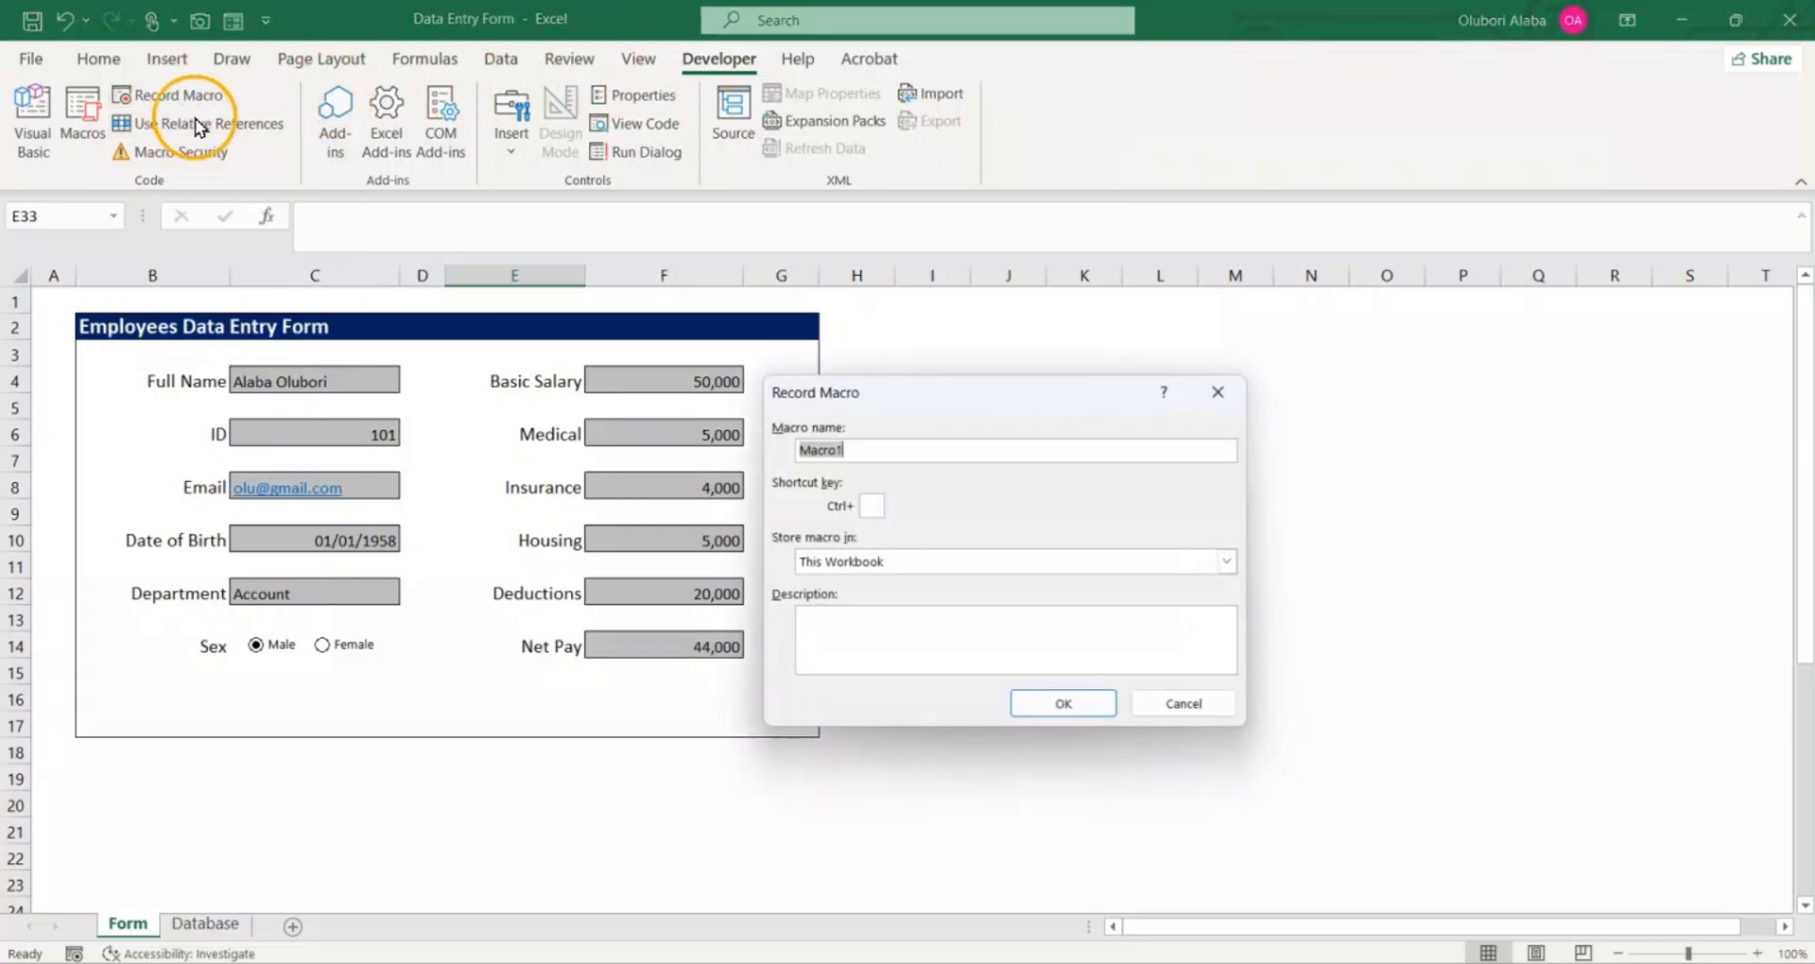
drag(798, 460, 896, 455)
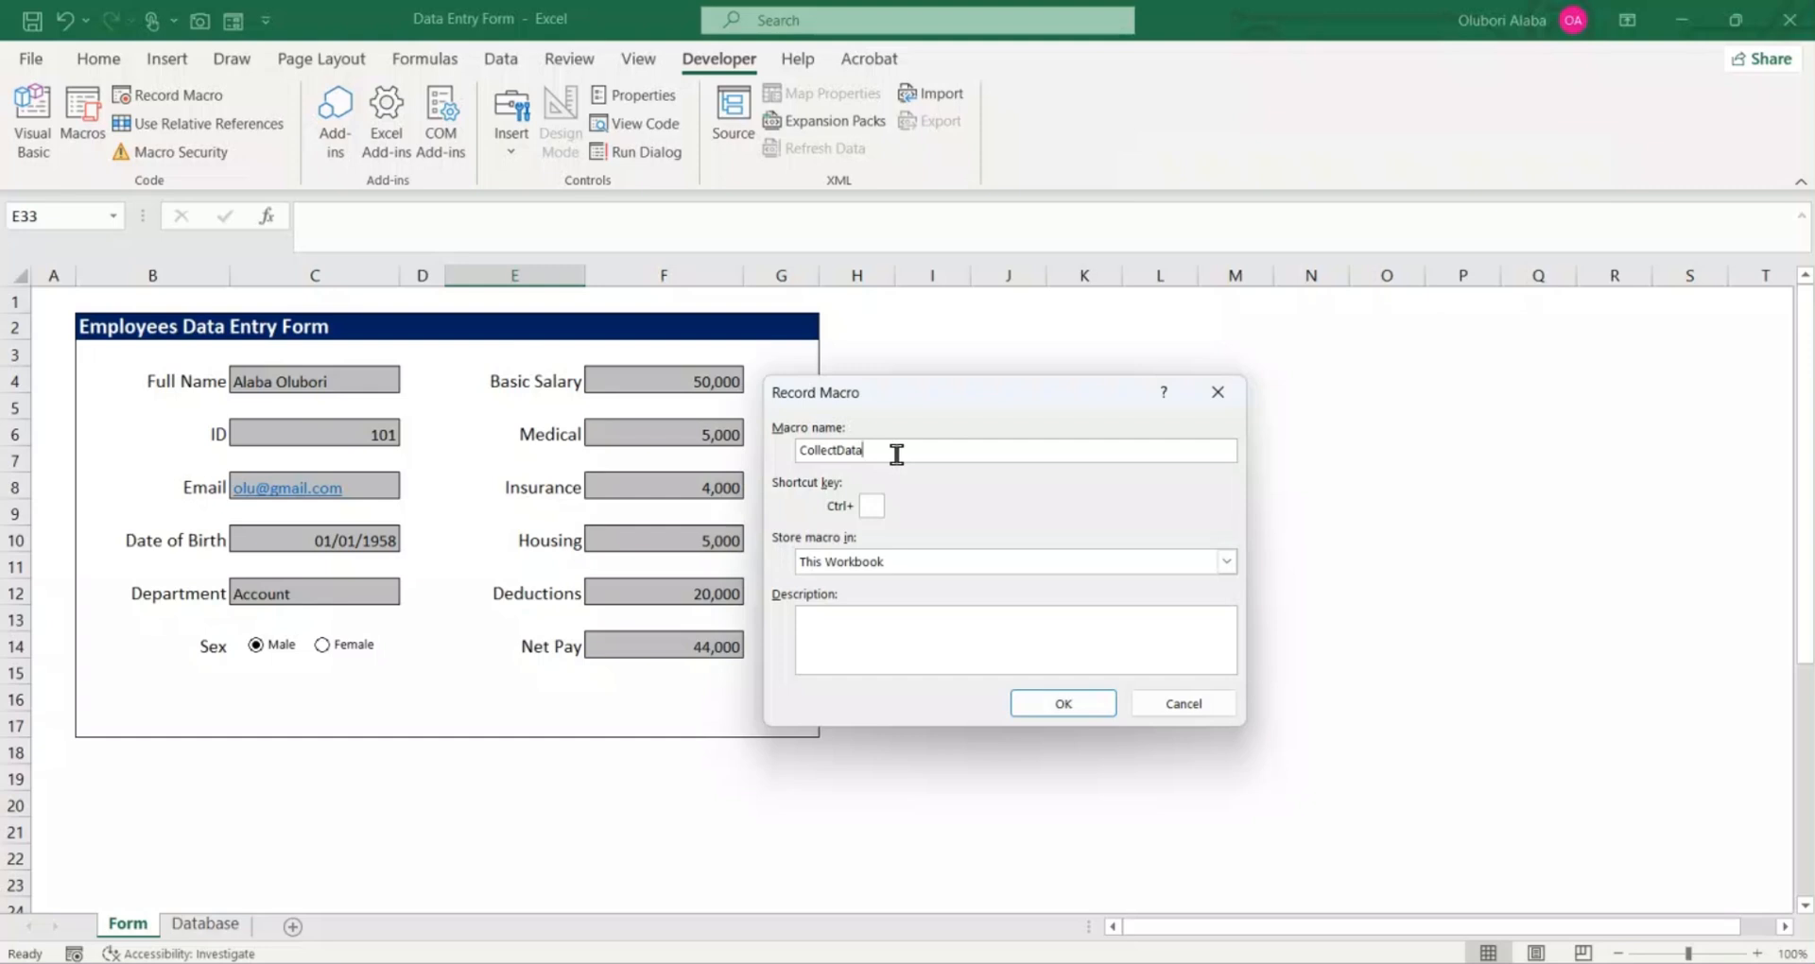
Step: Start recording the CollectData macro and insert a sheet row at row 3 of the Database sheet, formatted same as below
click(1039, 705)
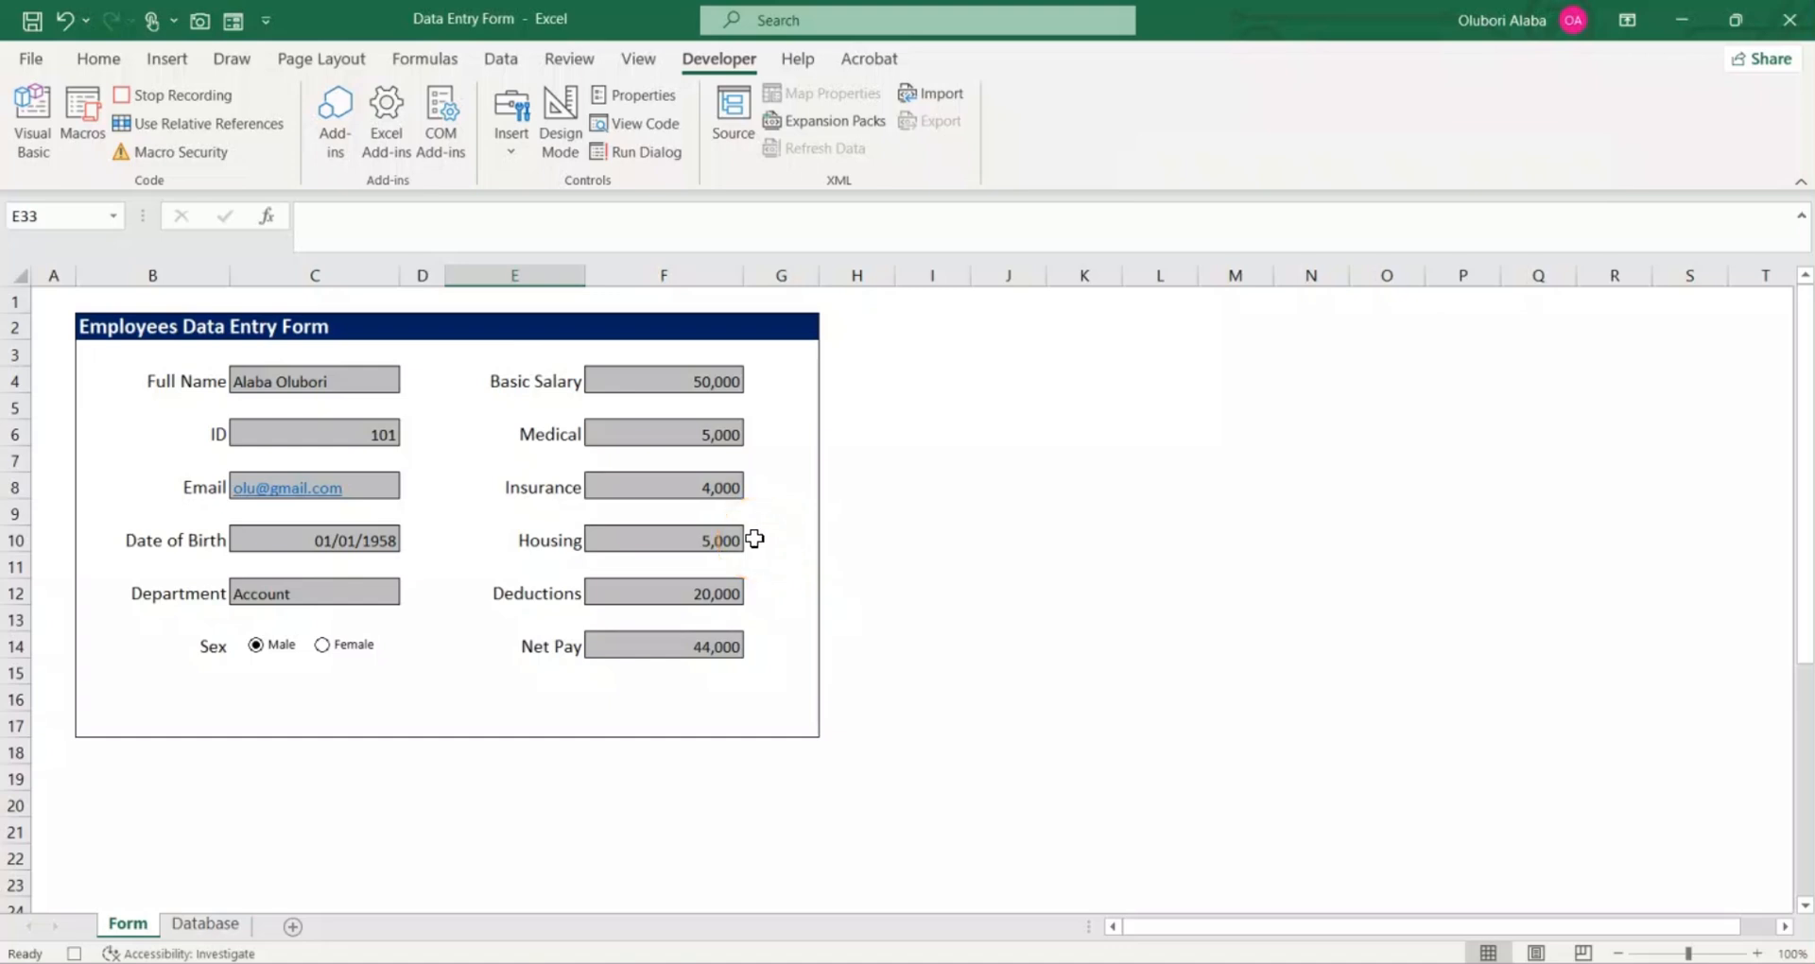
click(200, 926)
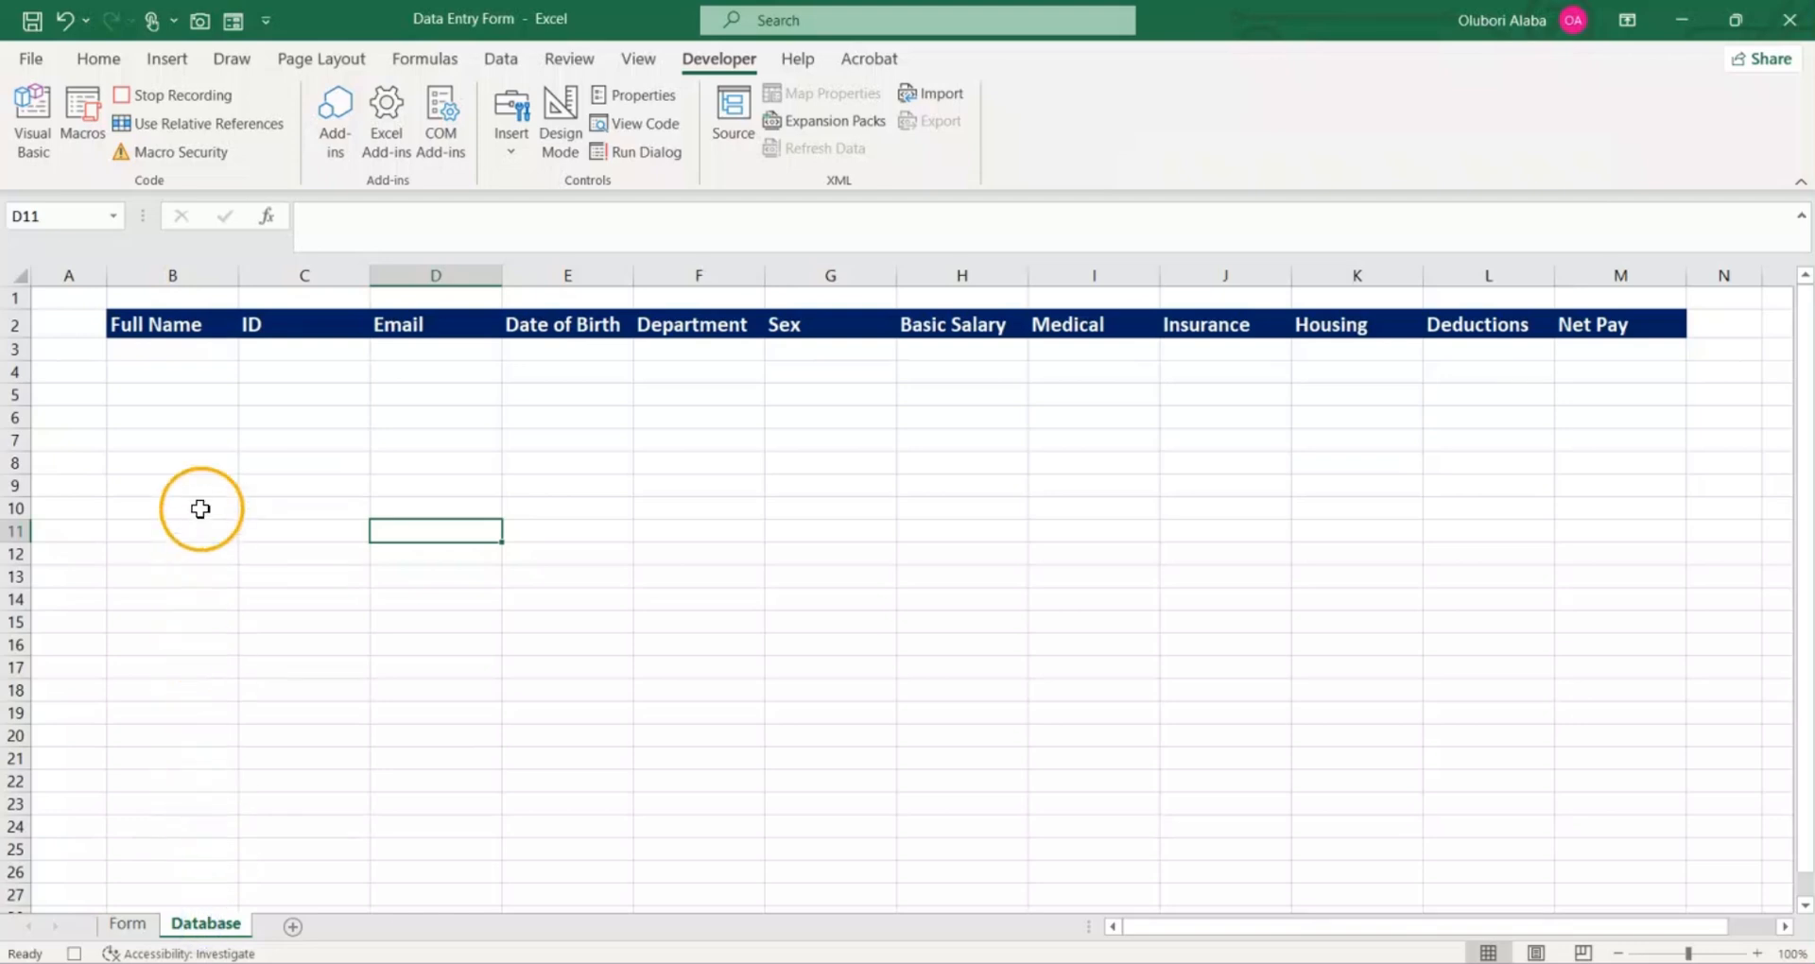
click(106, 66)
click(157, 349)
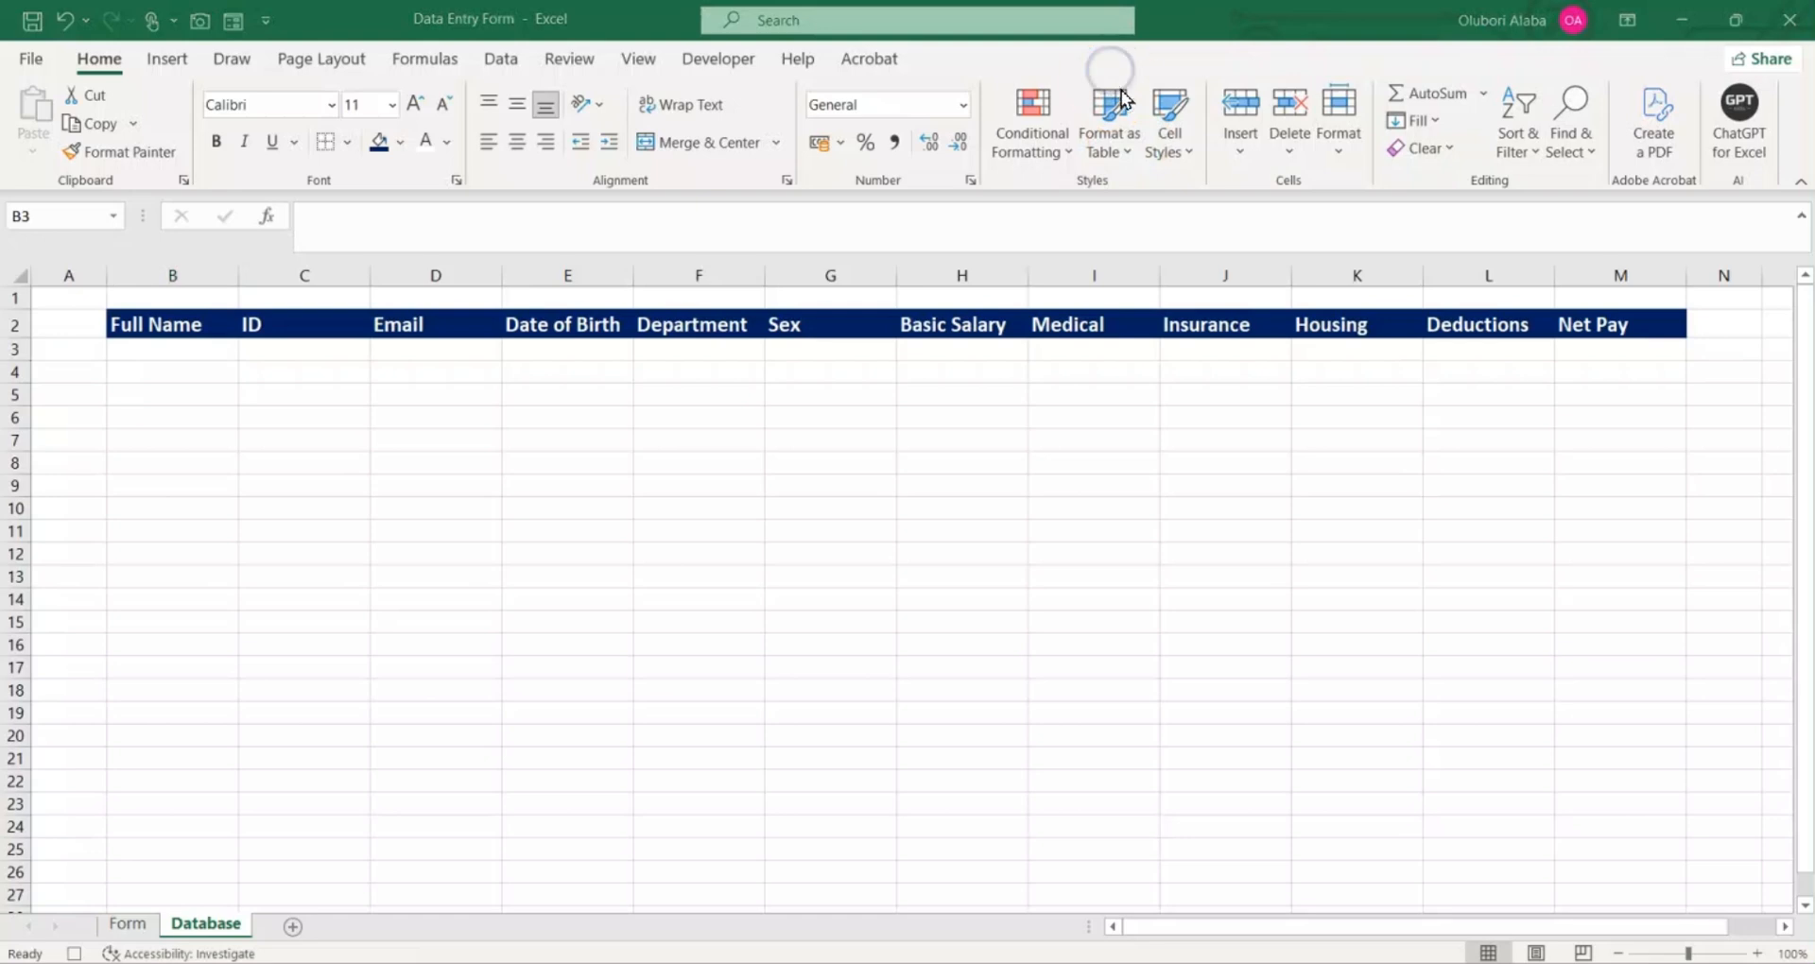
click(1240, 153)
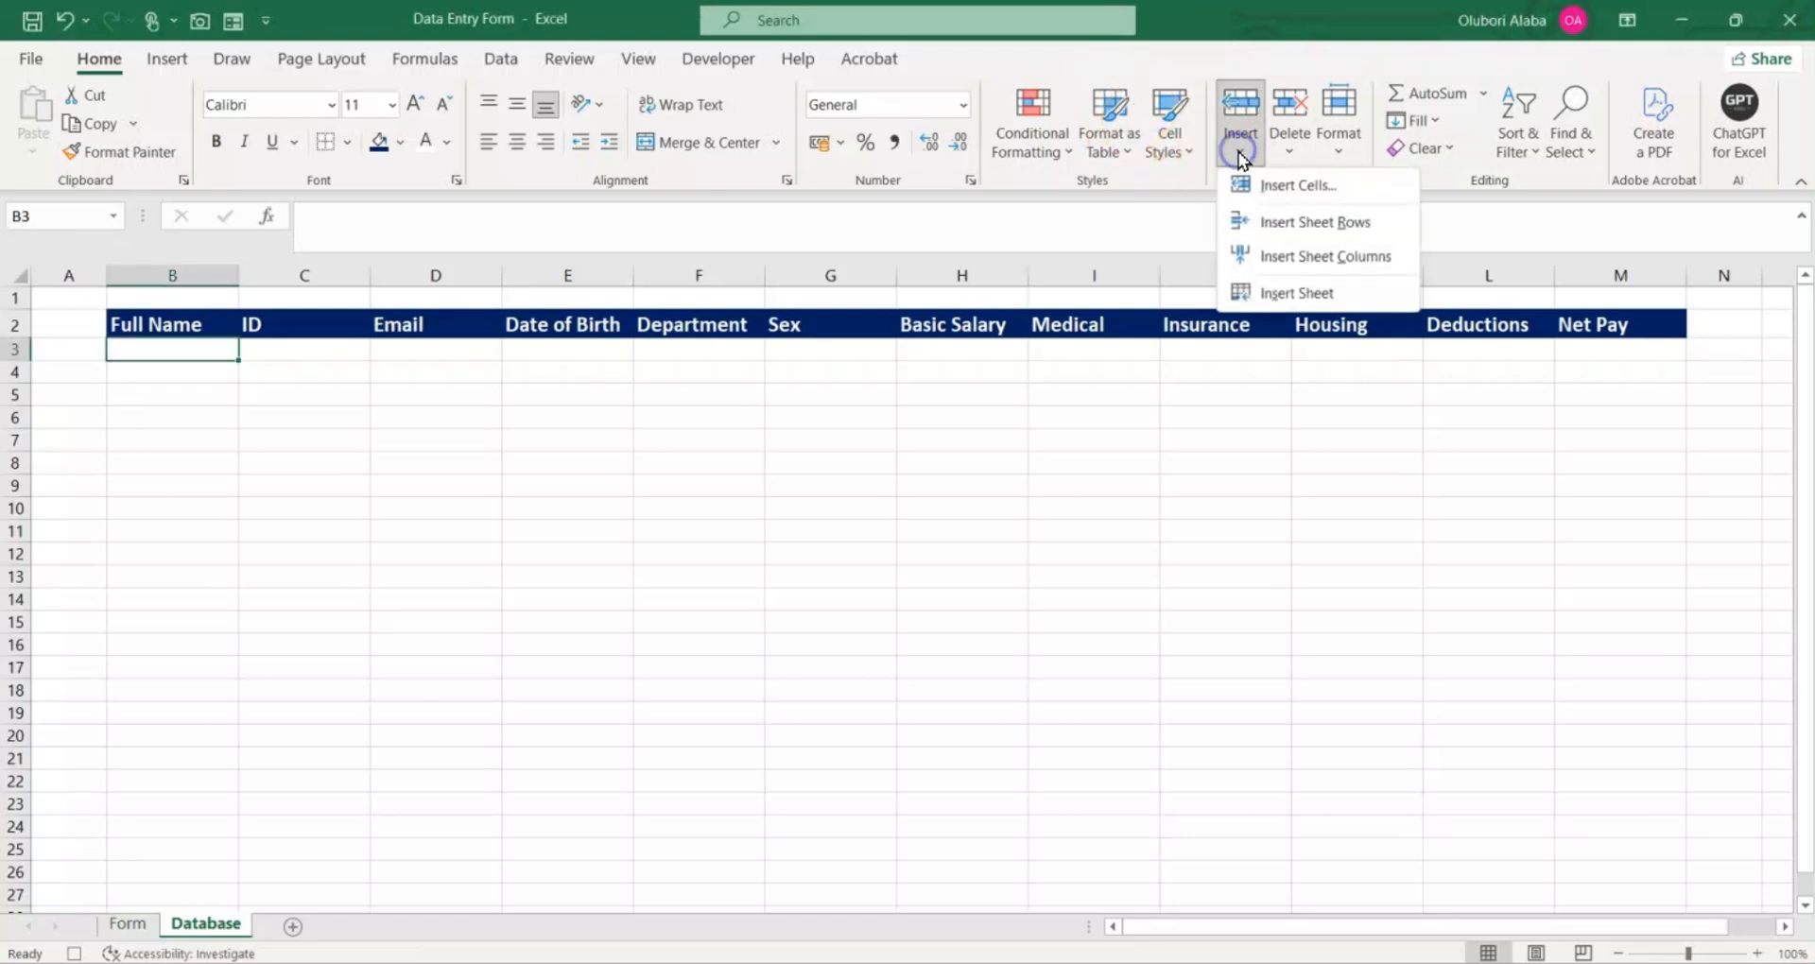
click(1272, 219)
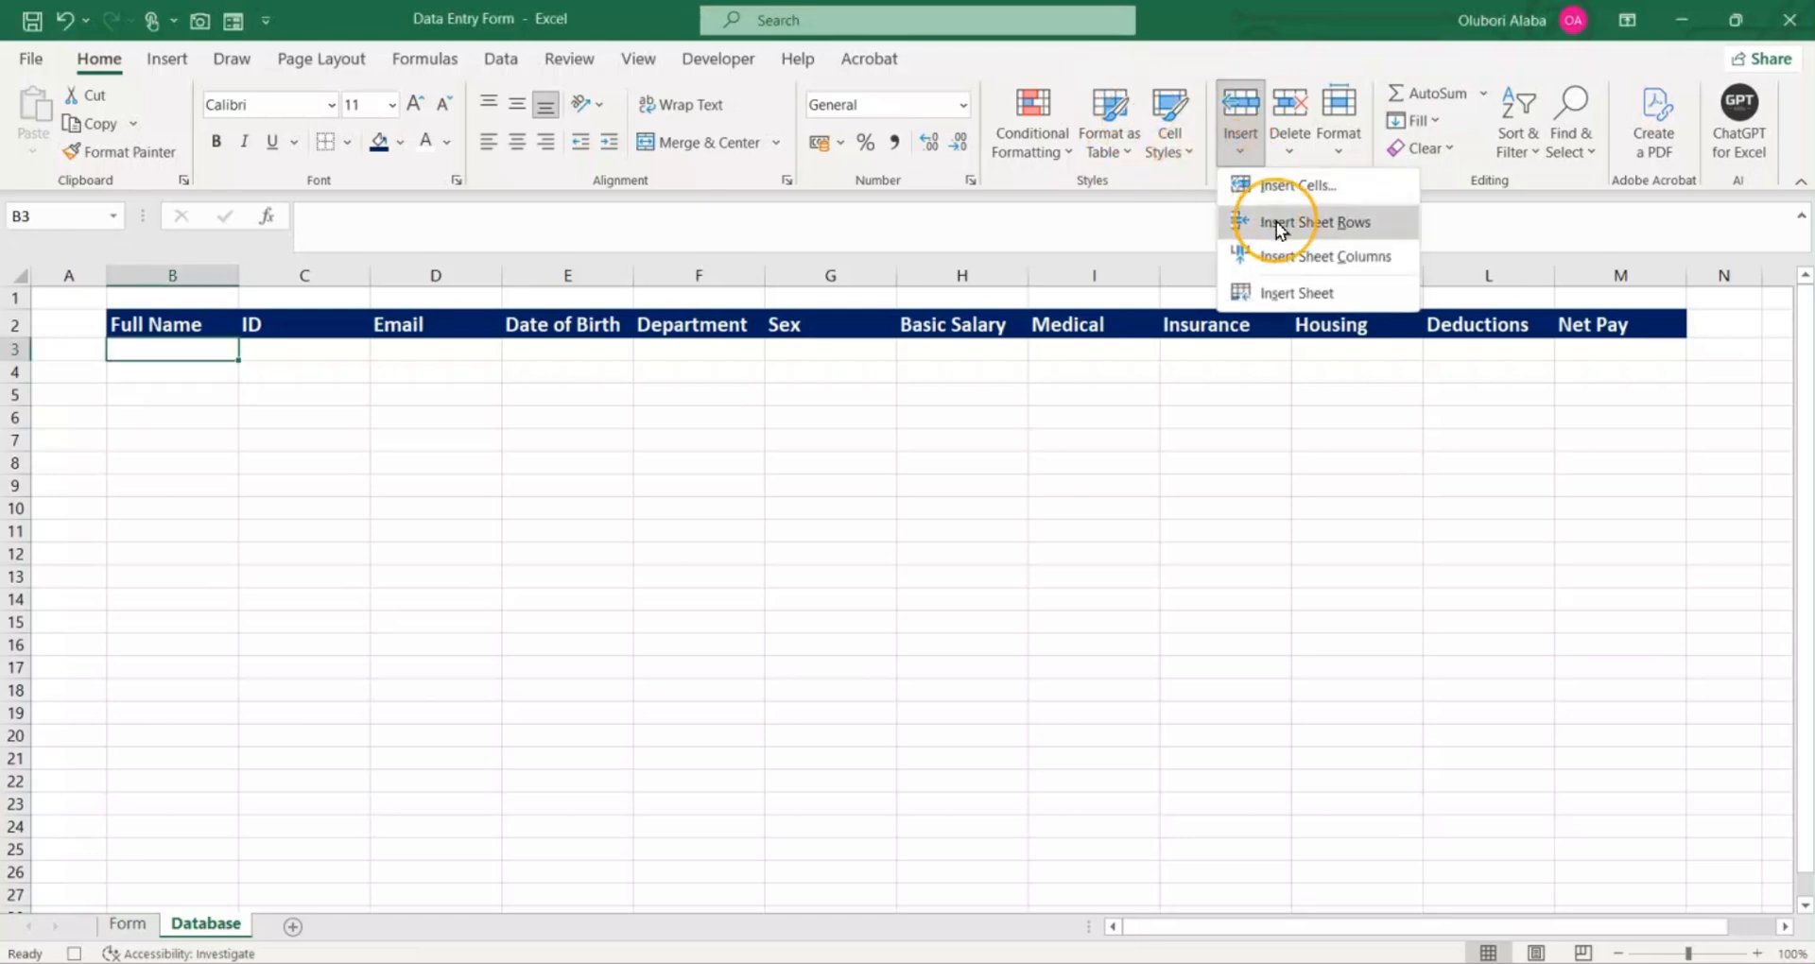
click(1277, 221)
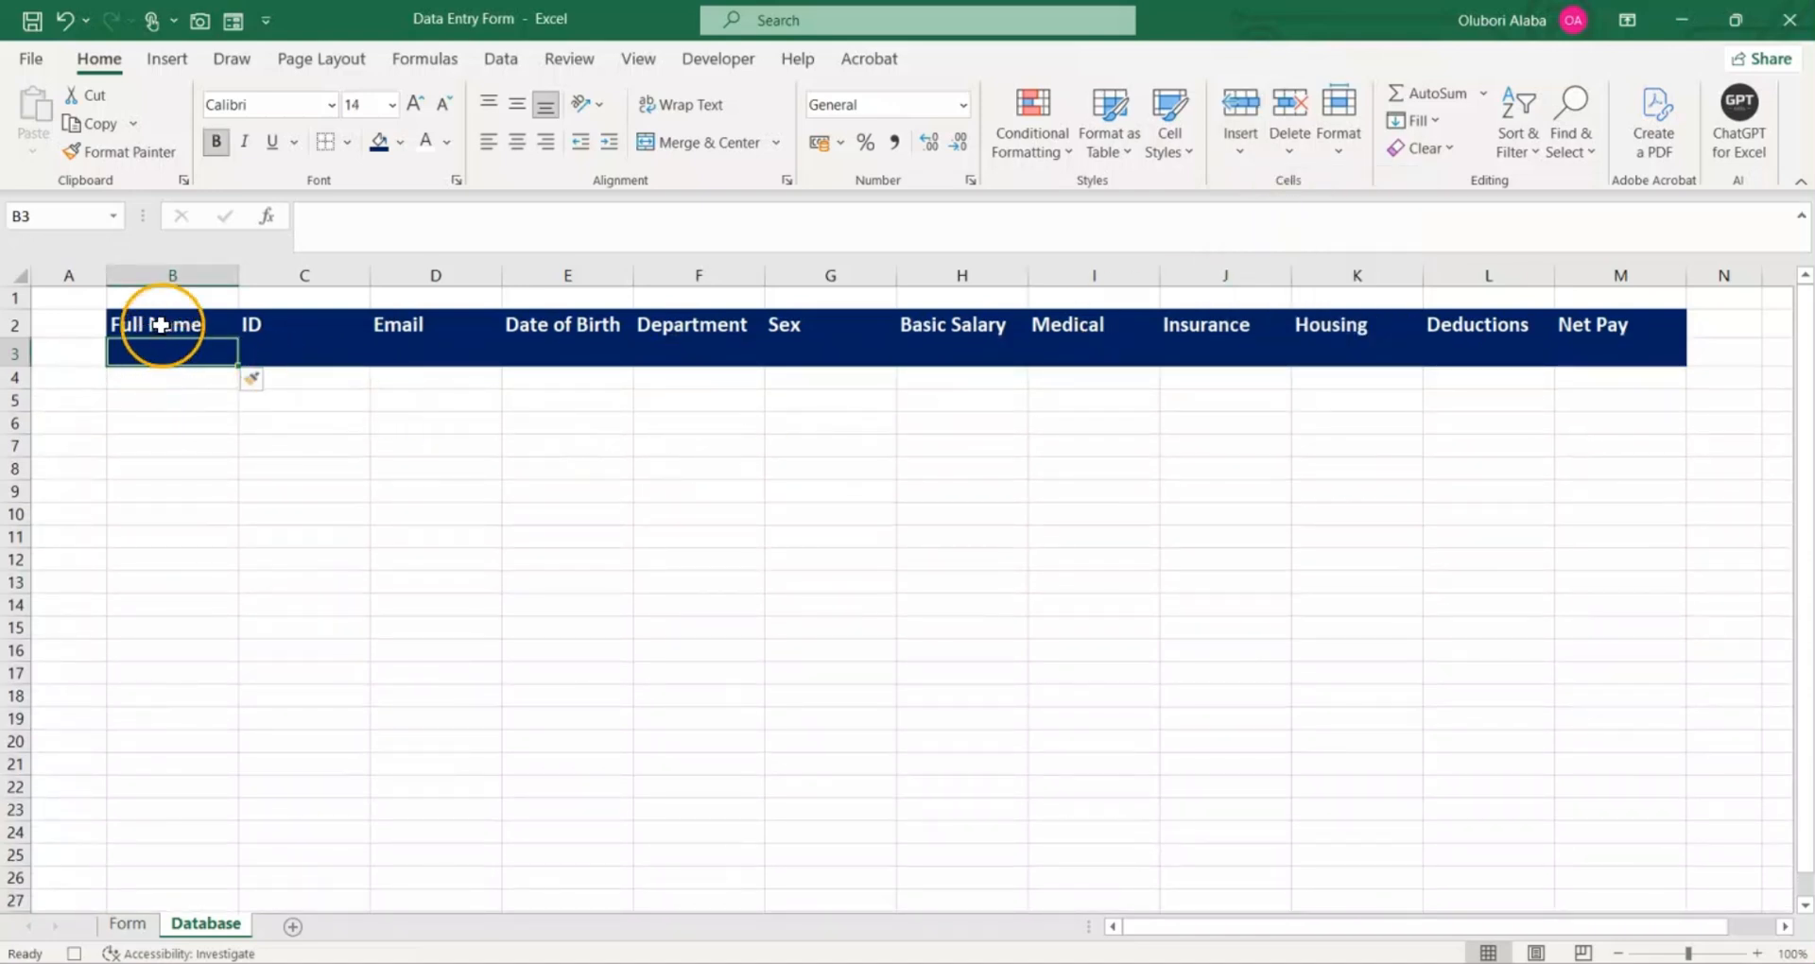
click(269, 382)
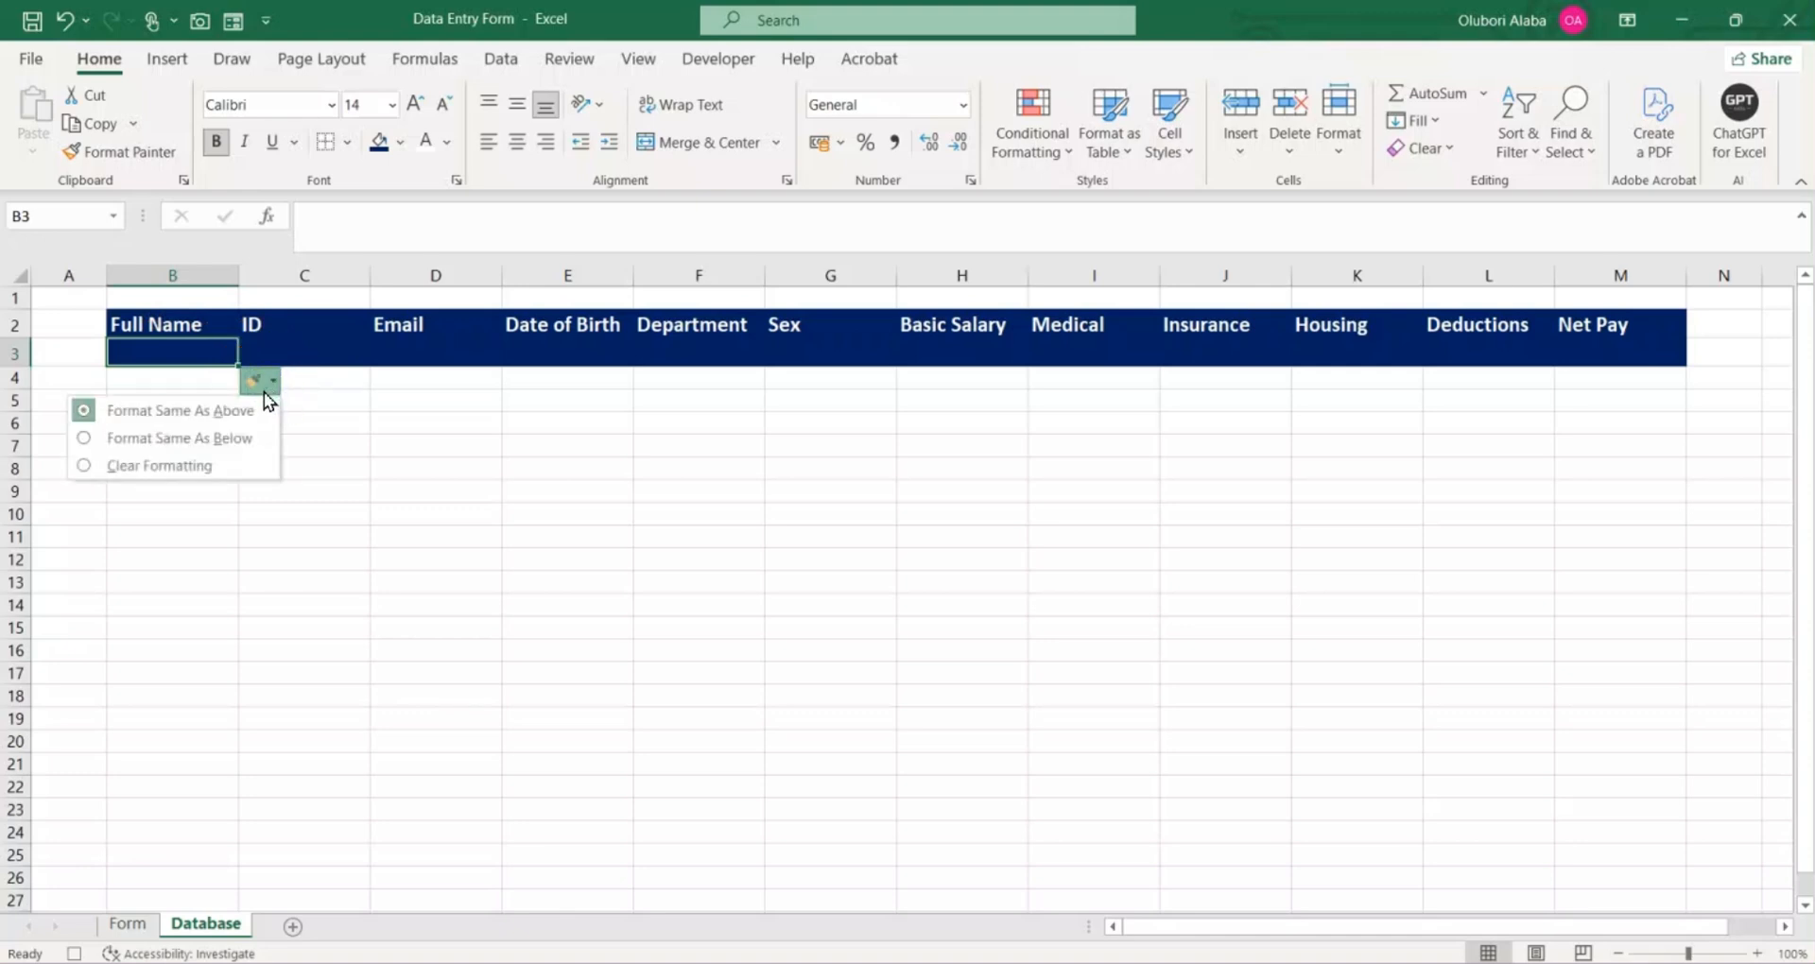
click(241, 440)
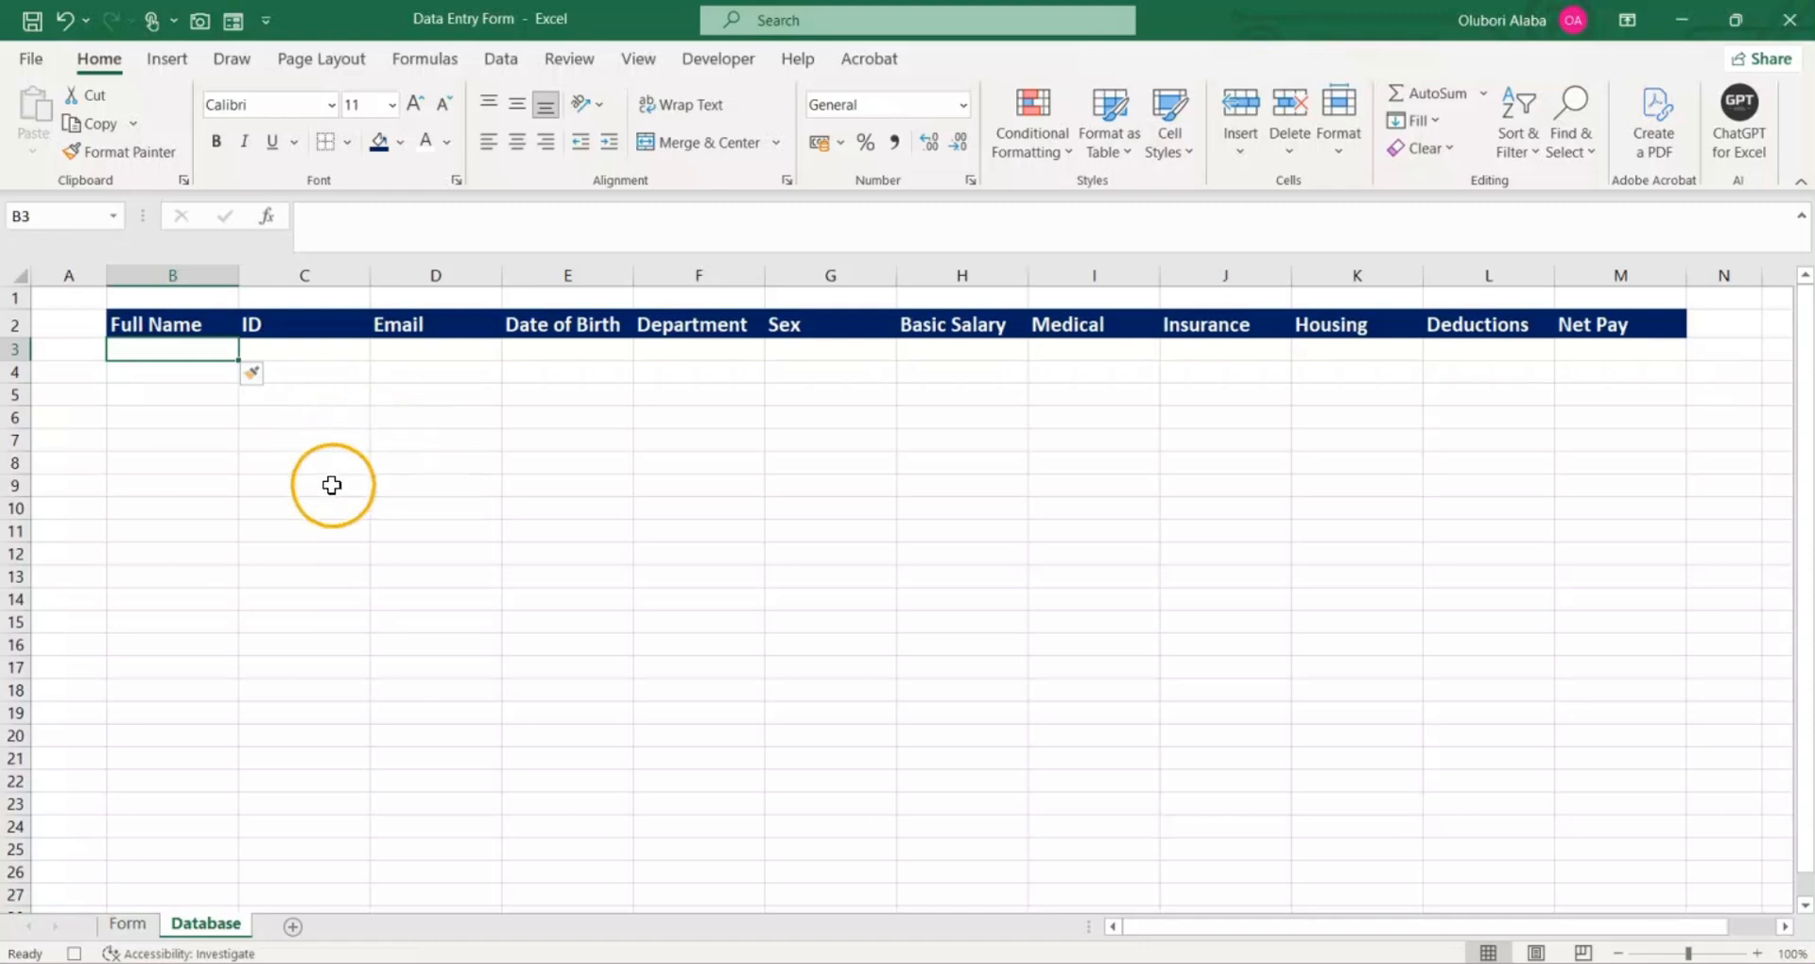
Step: Copy the linked employee values in C26:C37 on the Form sheet
click(130, 925)
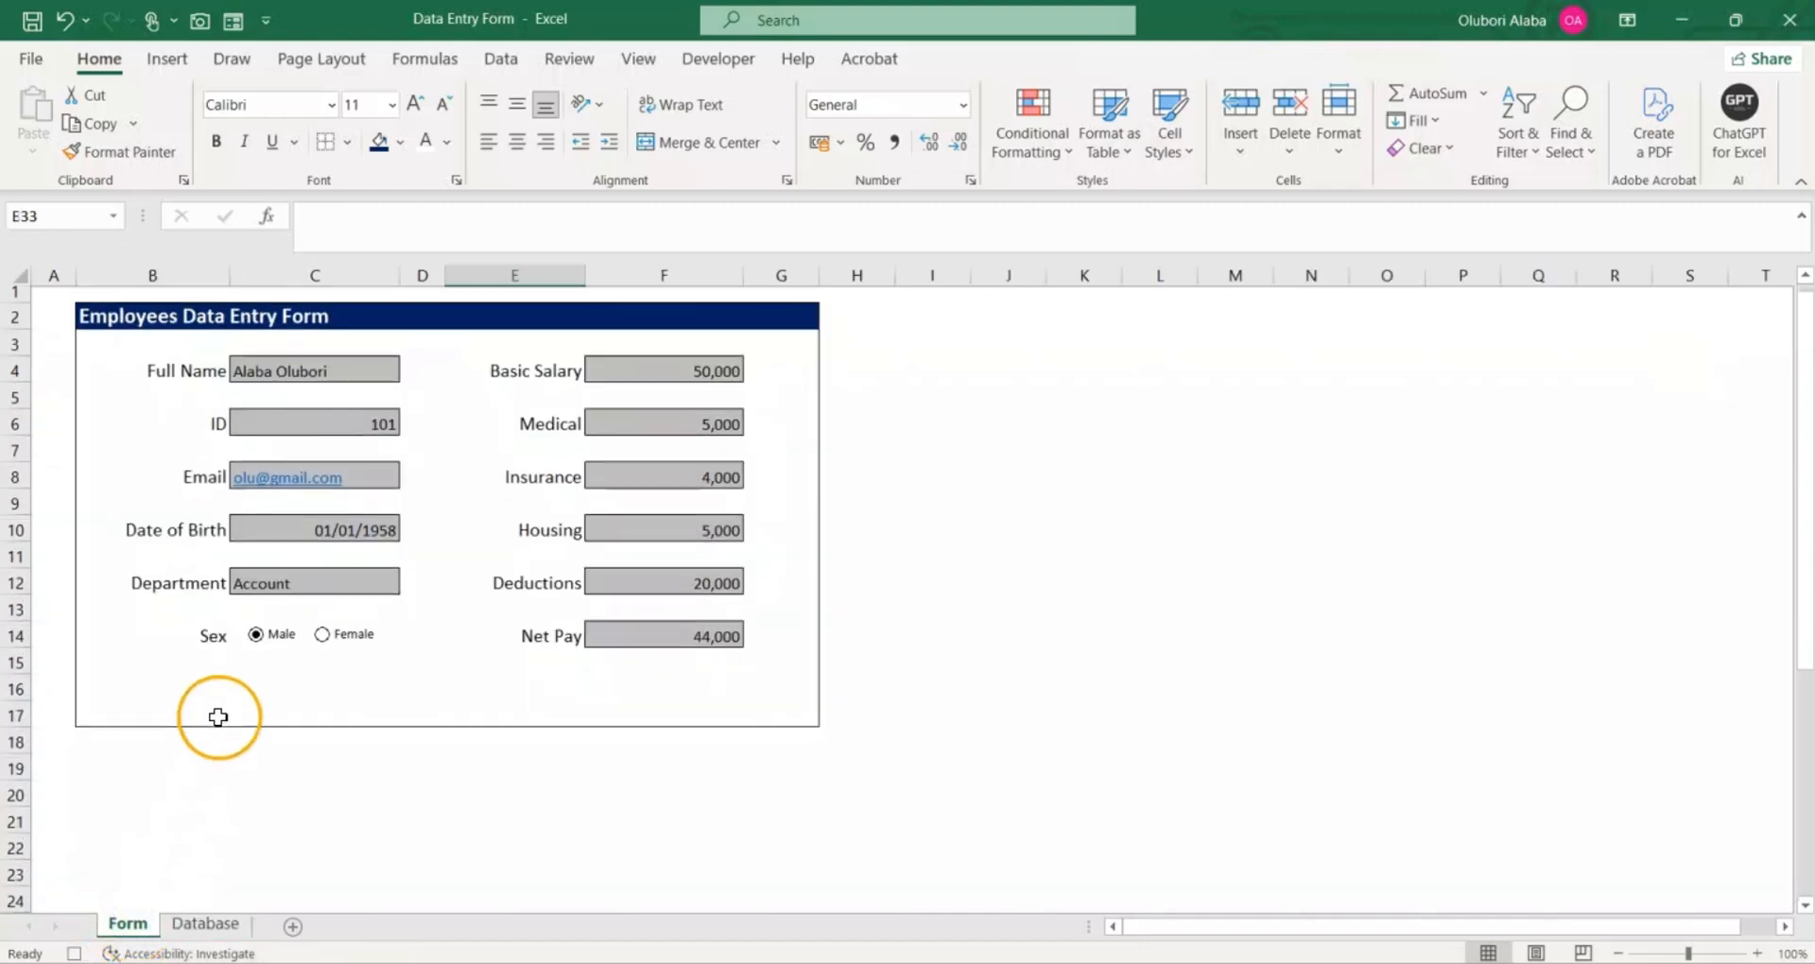
scroll(215, 716, down, 4)
drag(325, 647, 356, 845)
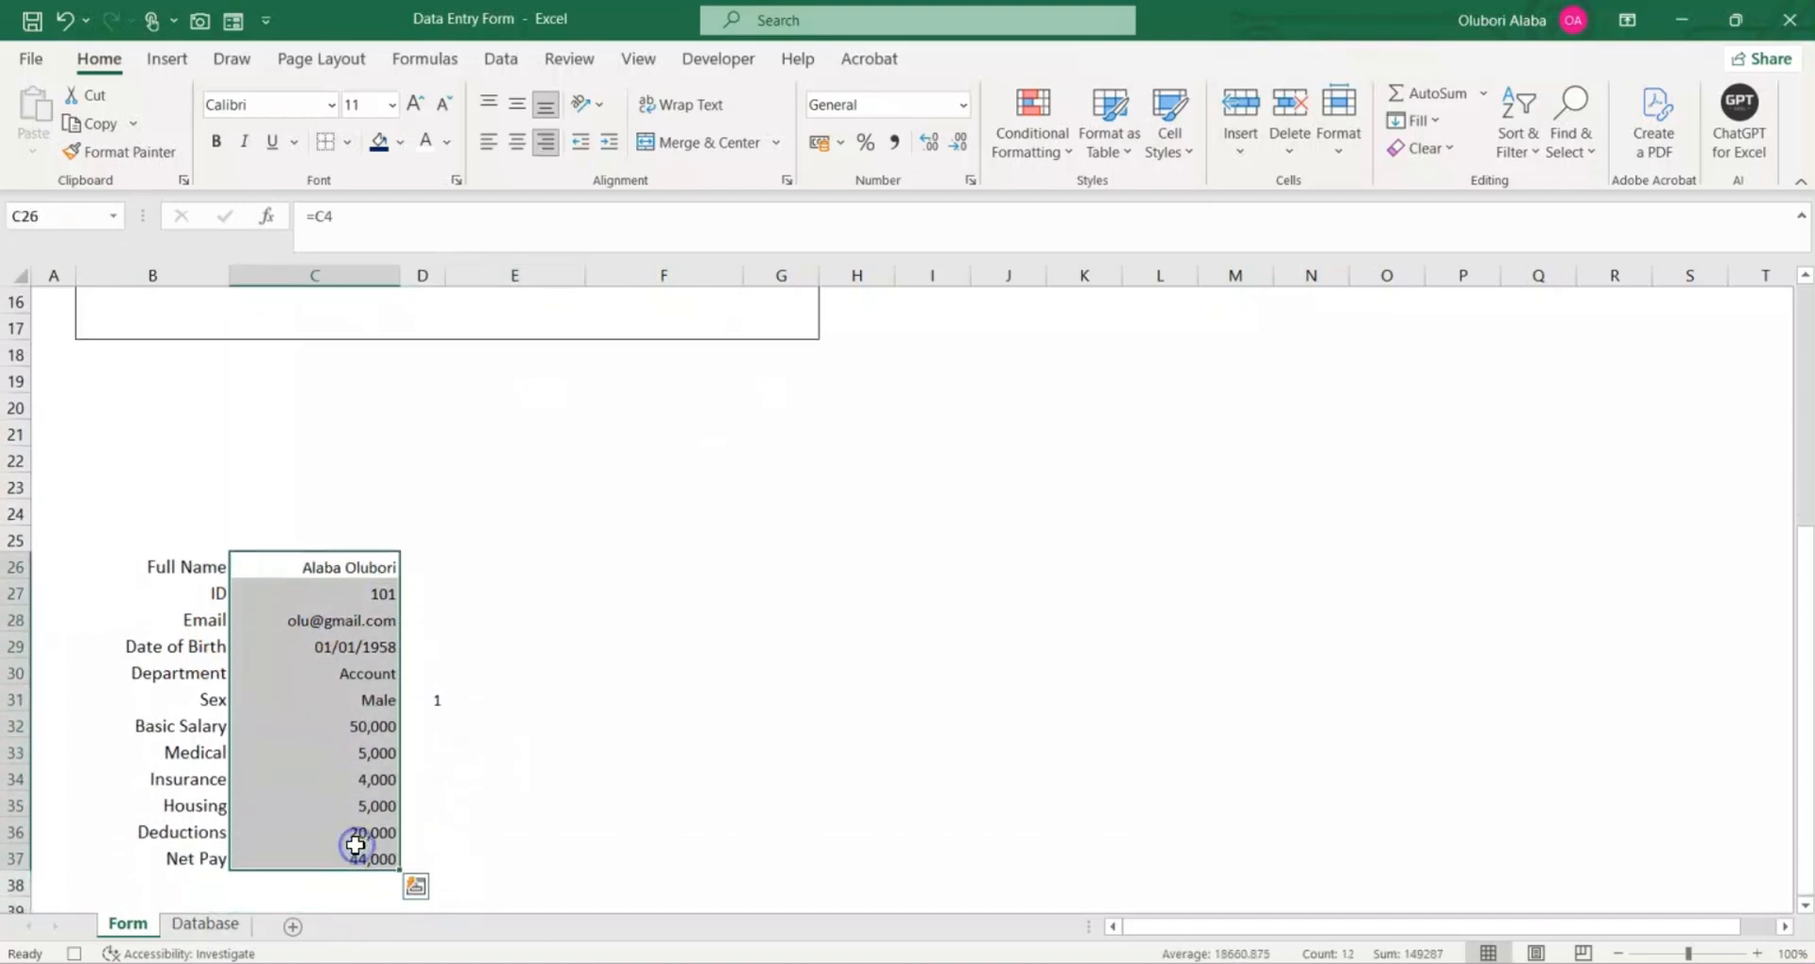
key(ctrl+c)
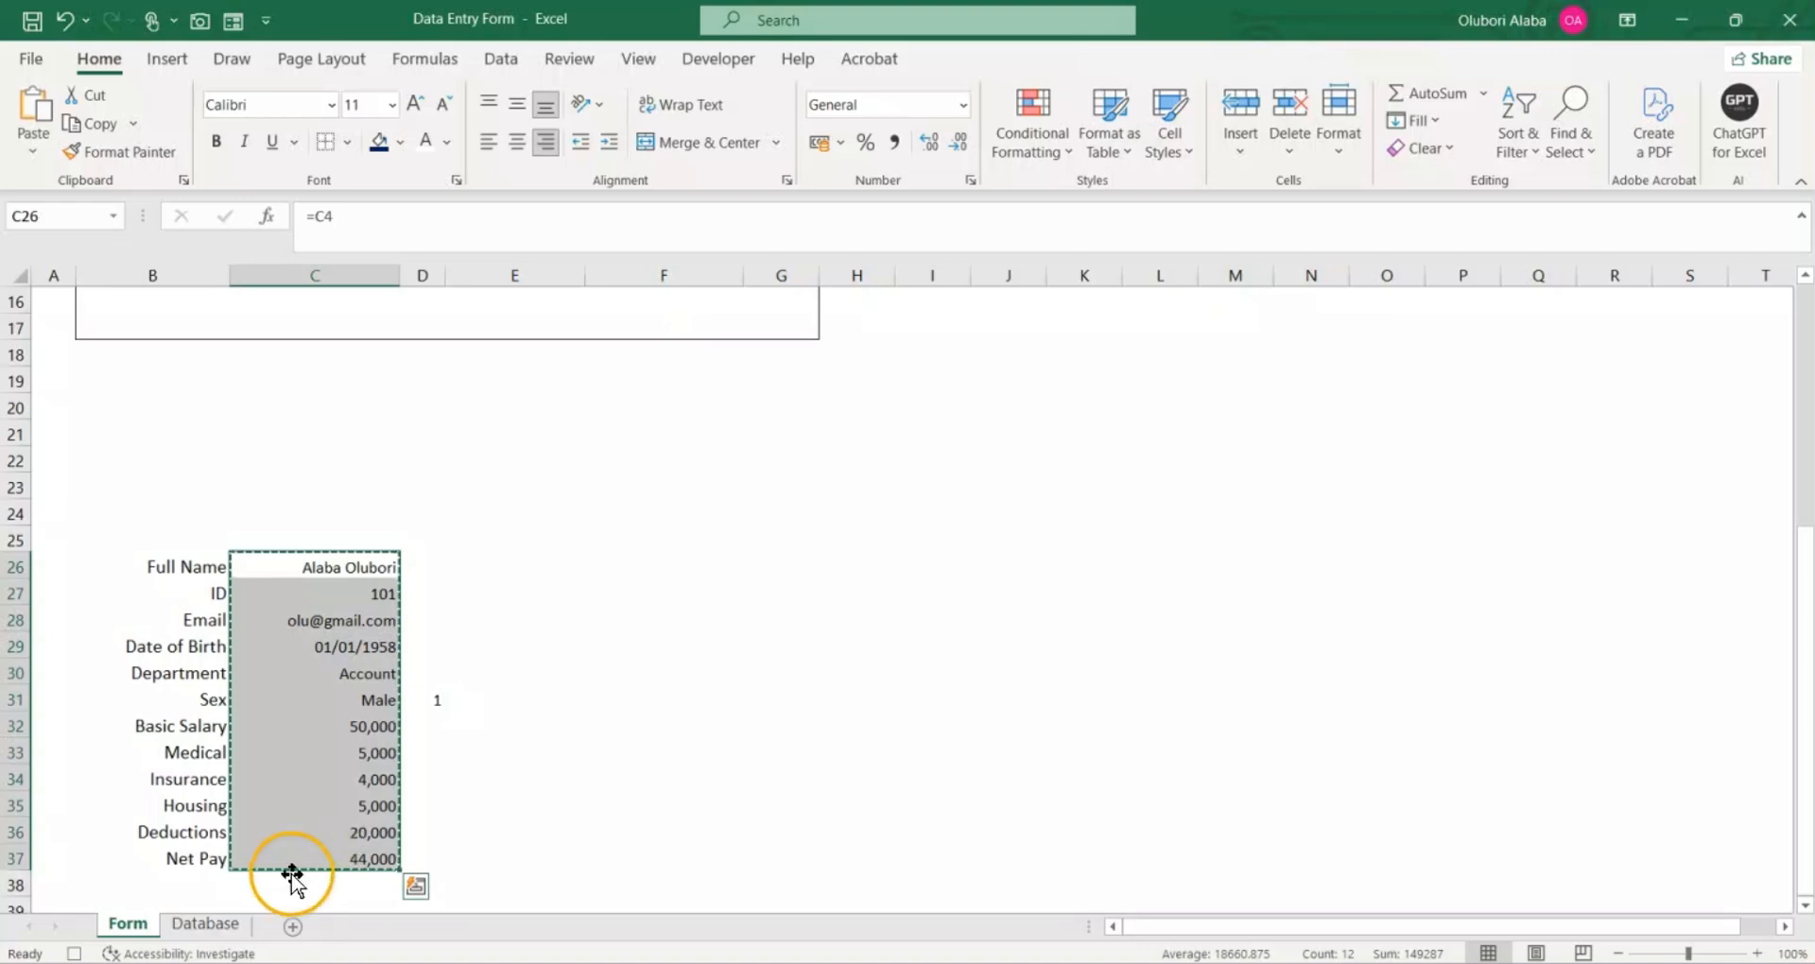
Step: Paste the copied data into Database cell B3 with Paste Special, using Values and Transpose
click(206, 928)
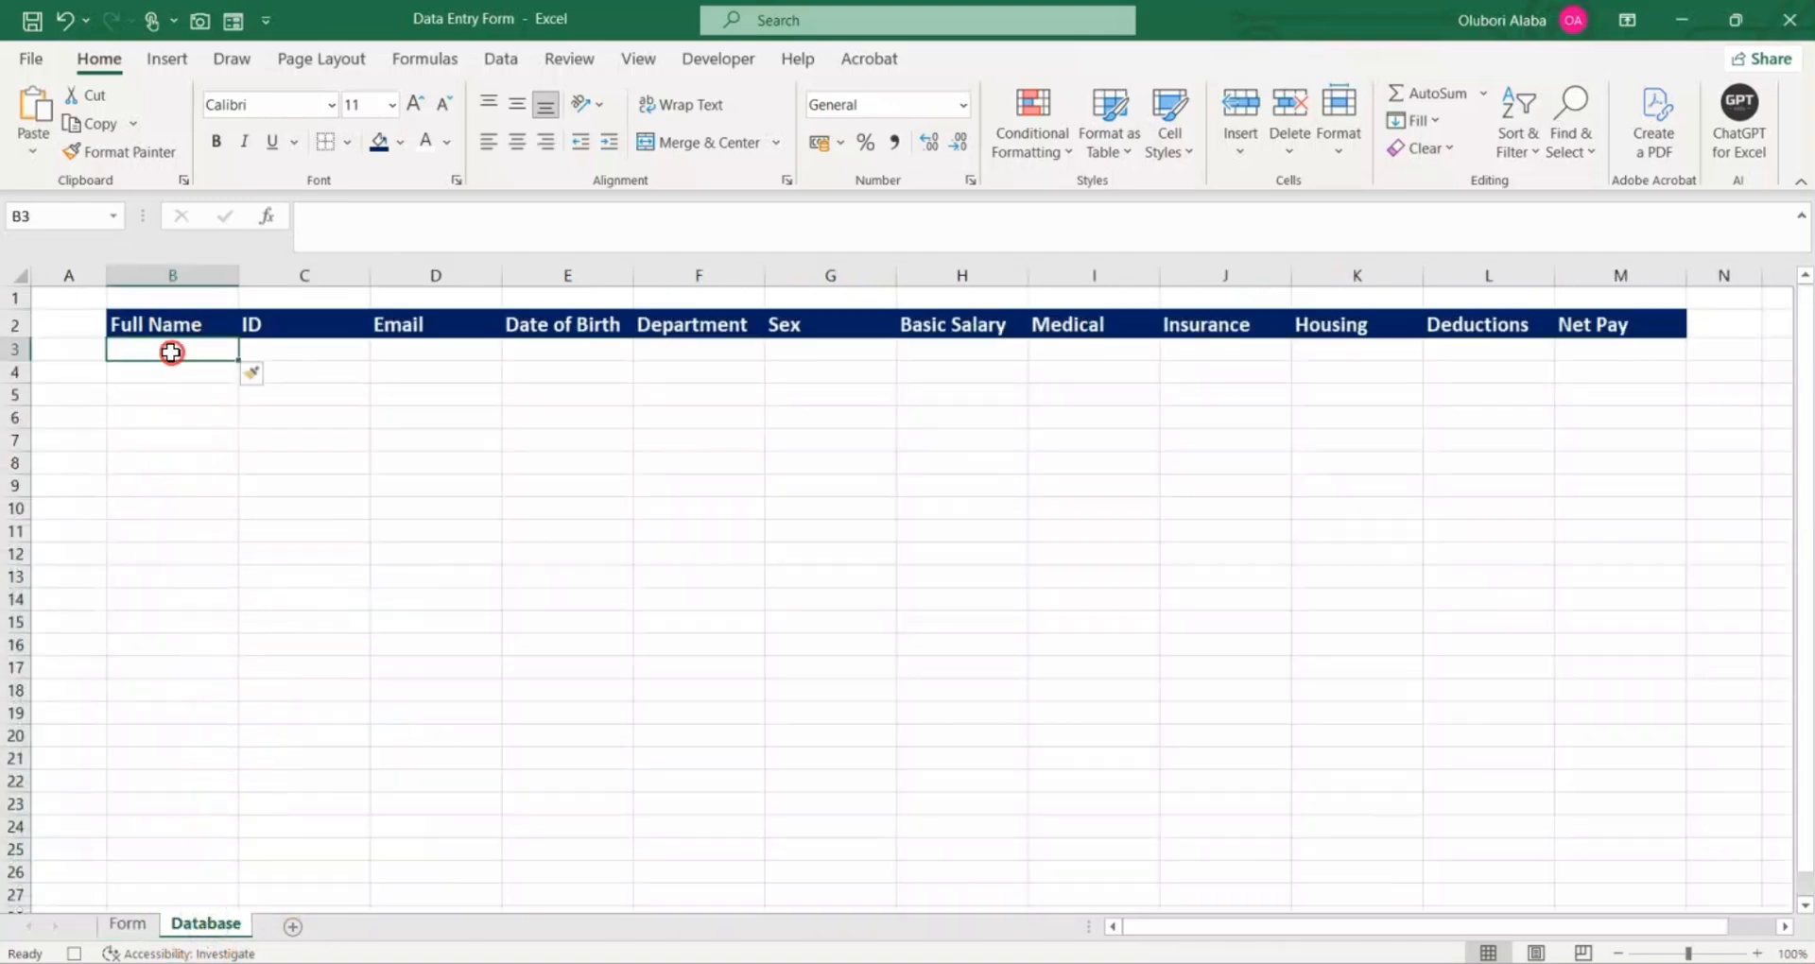
right_click(171, 351)
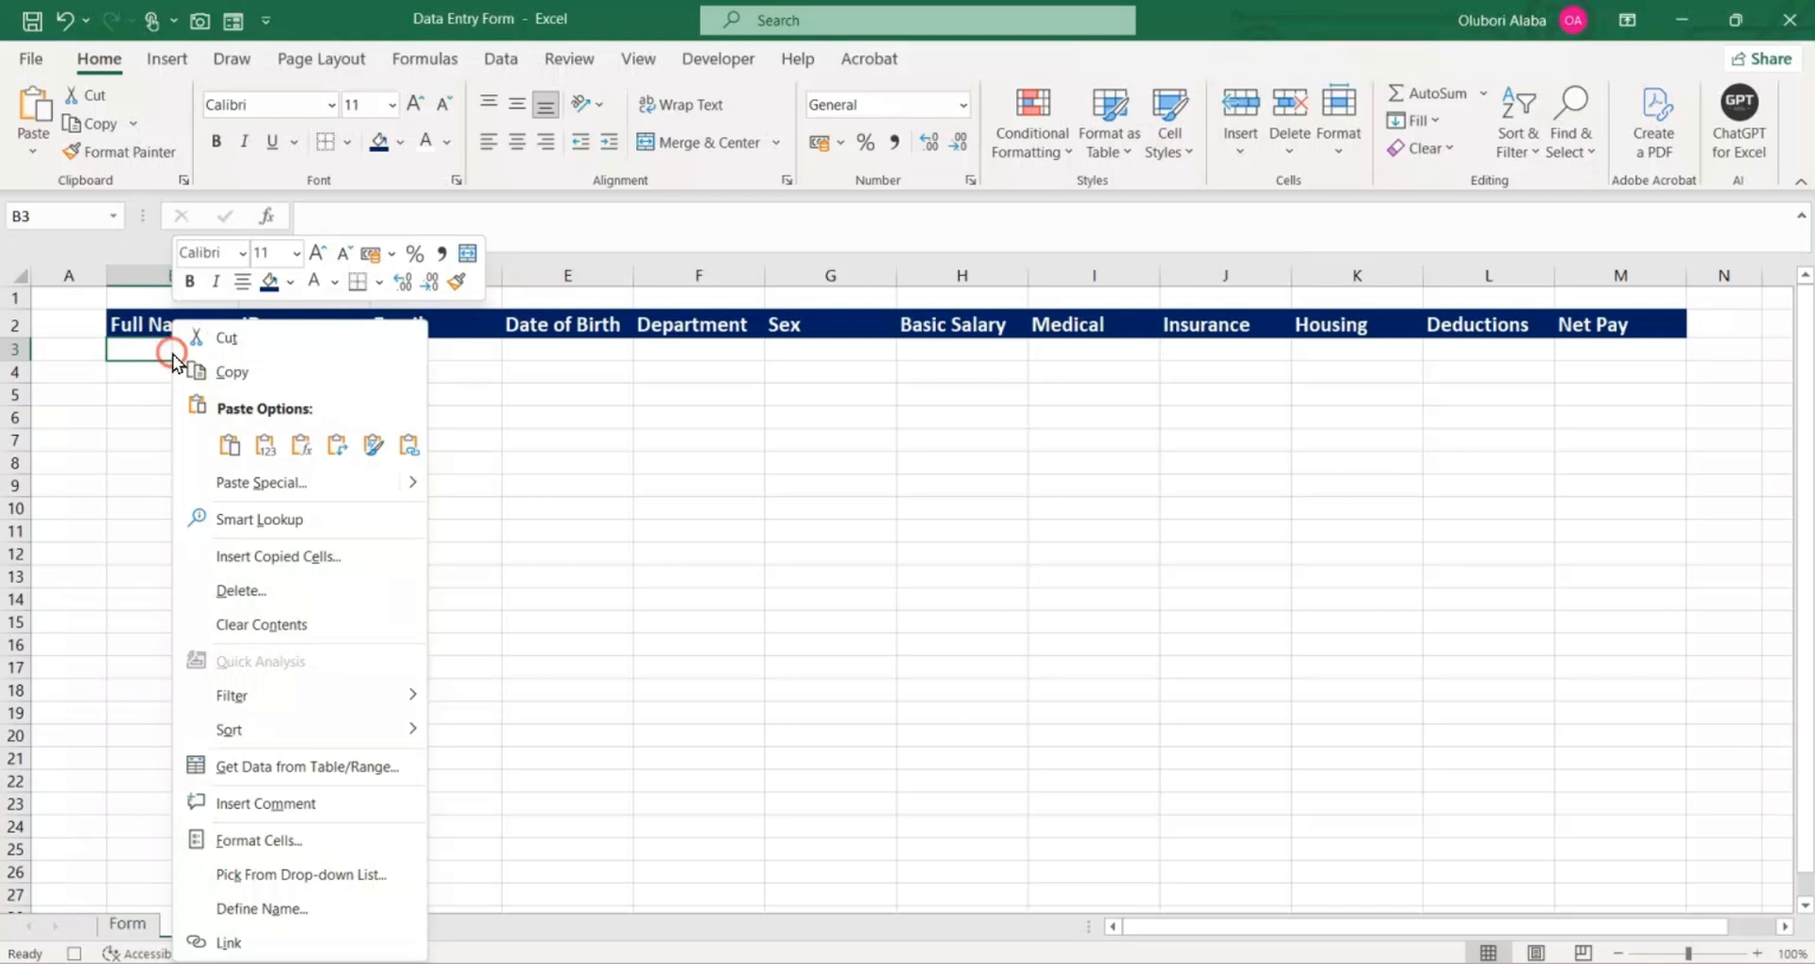
click(246, 486)
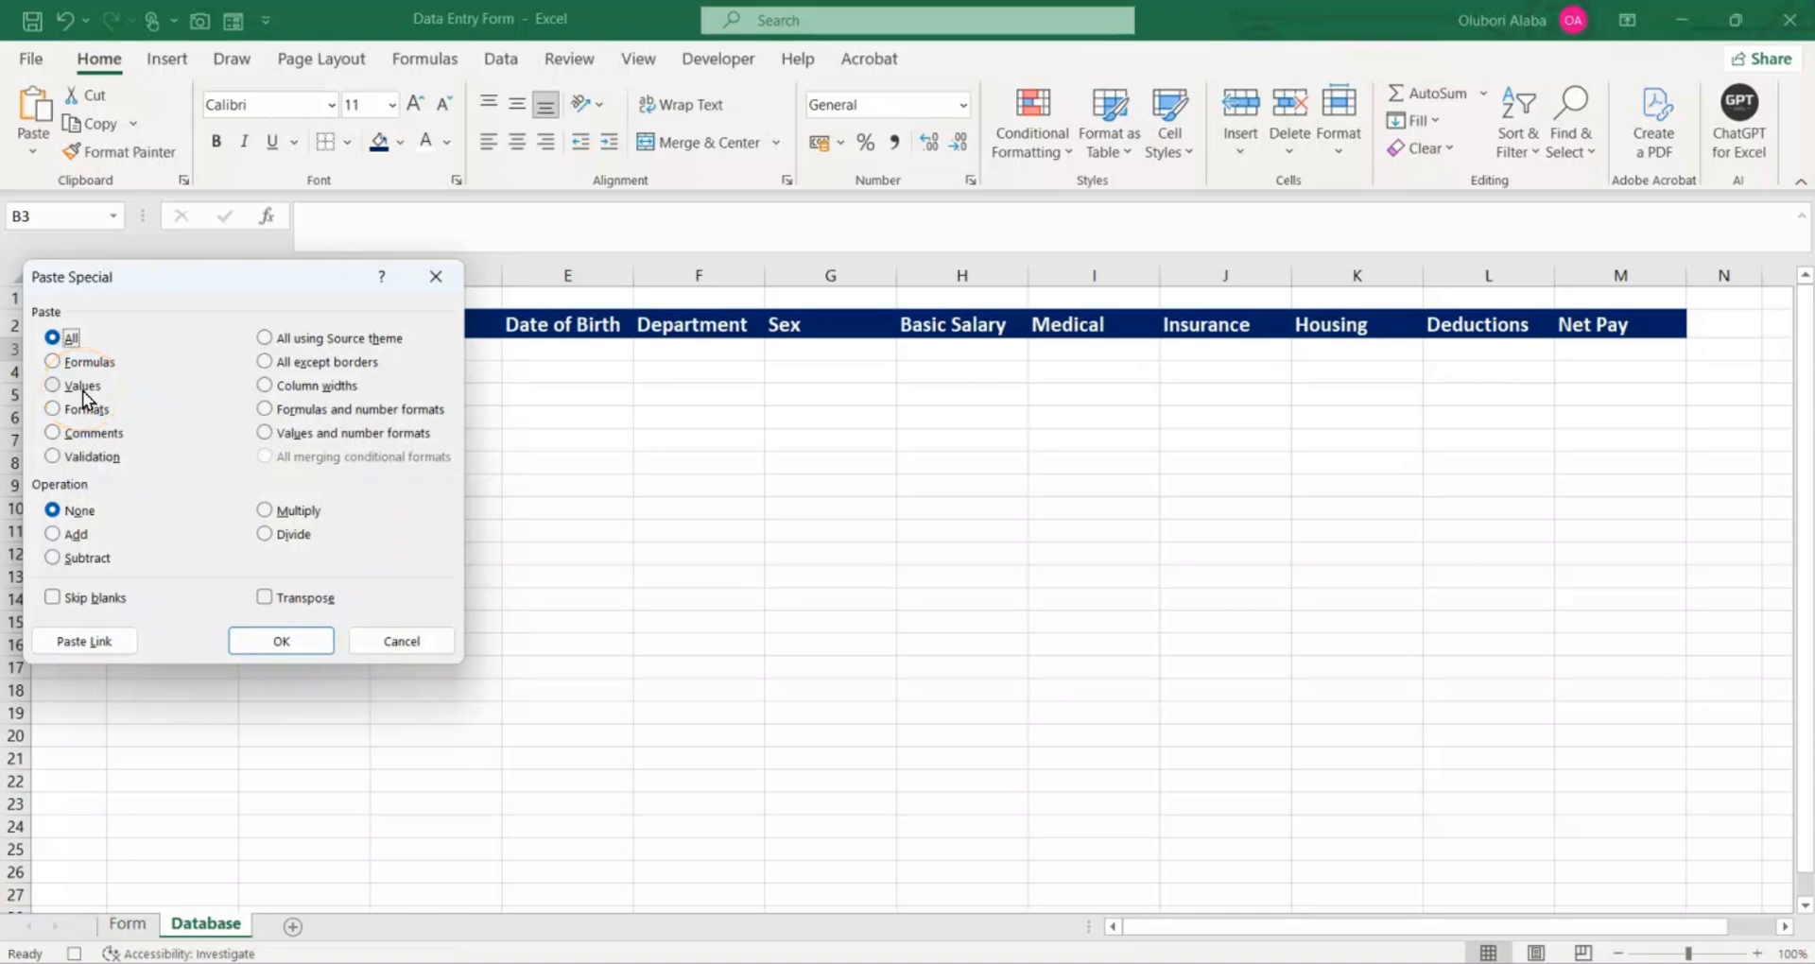
click(266, 597)
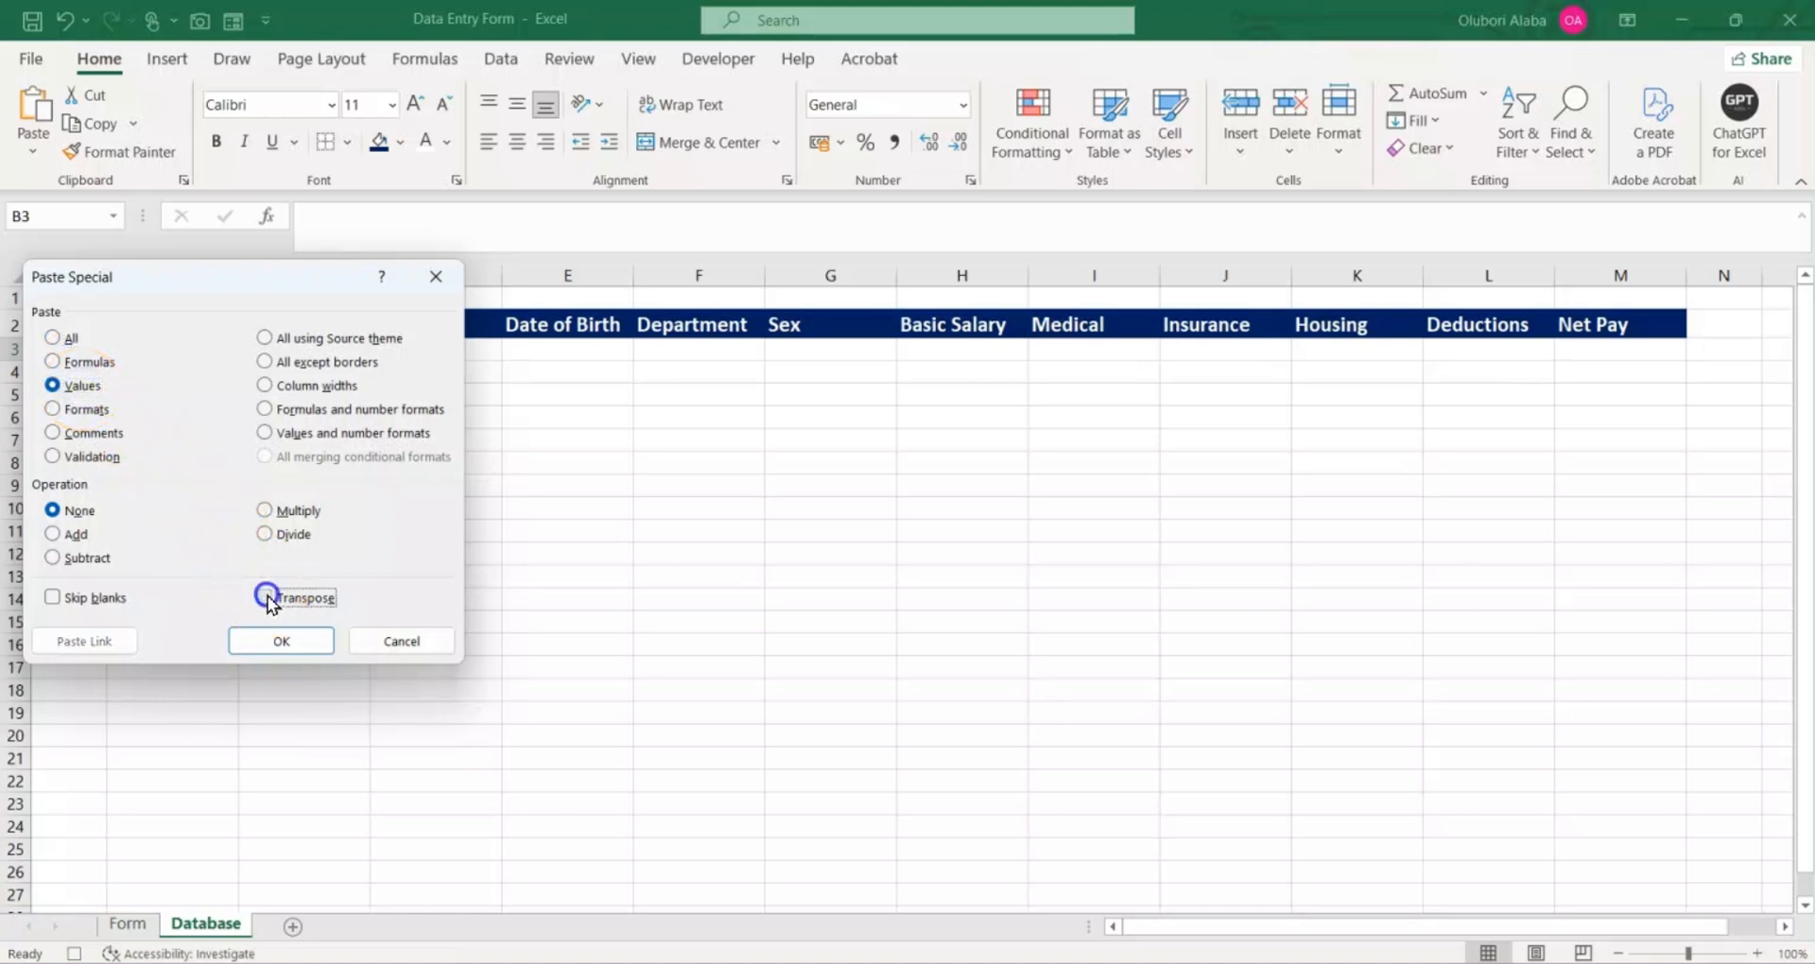
click(276, 642)
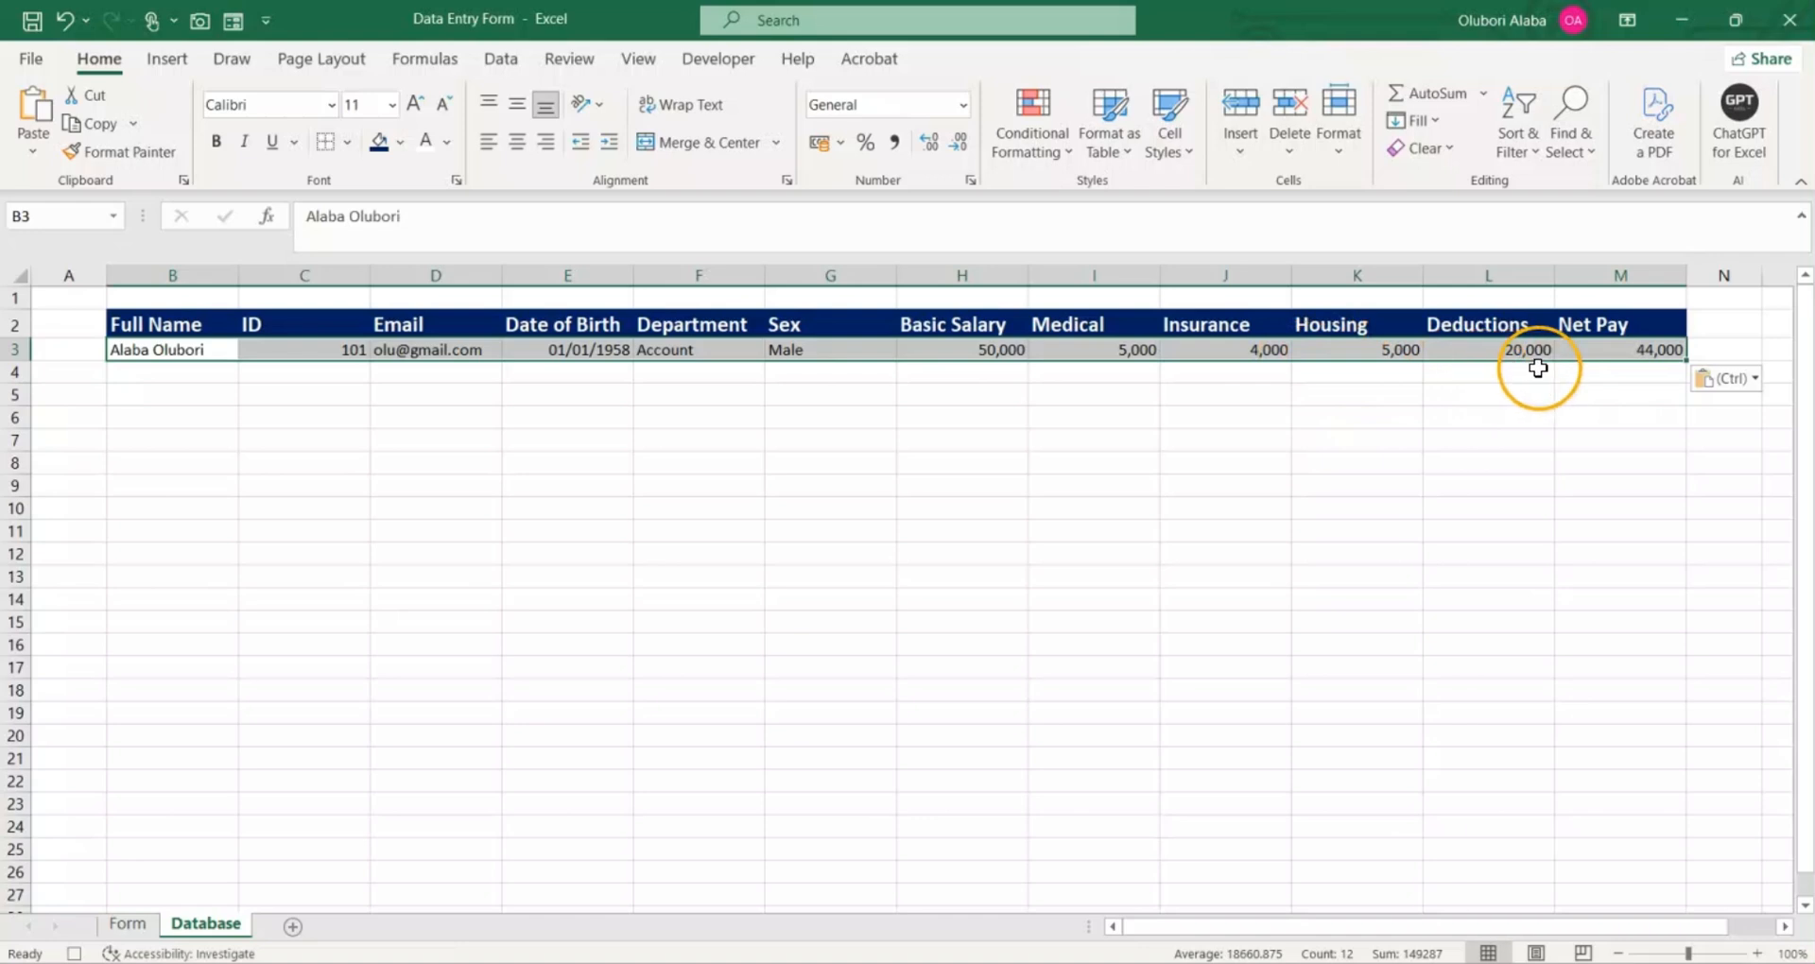
Step: Return to the Form sheet, select empty cell E22 with the form's top in view, and stop the macro recording
click(129, 927)
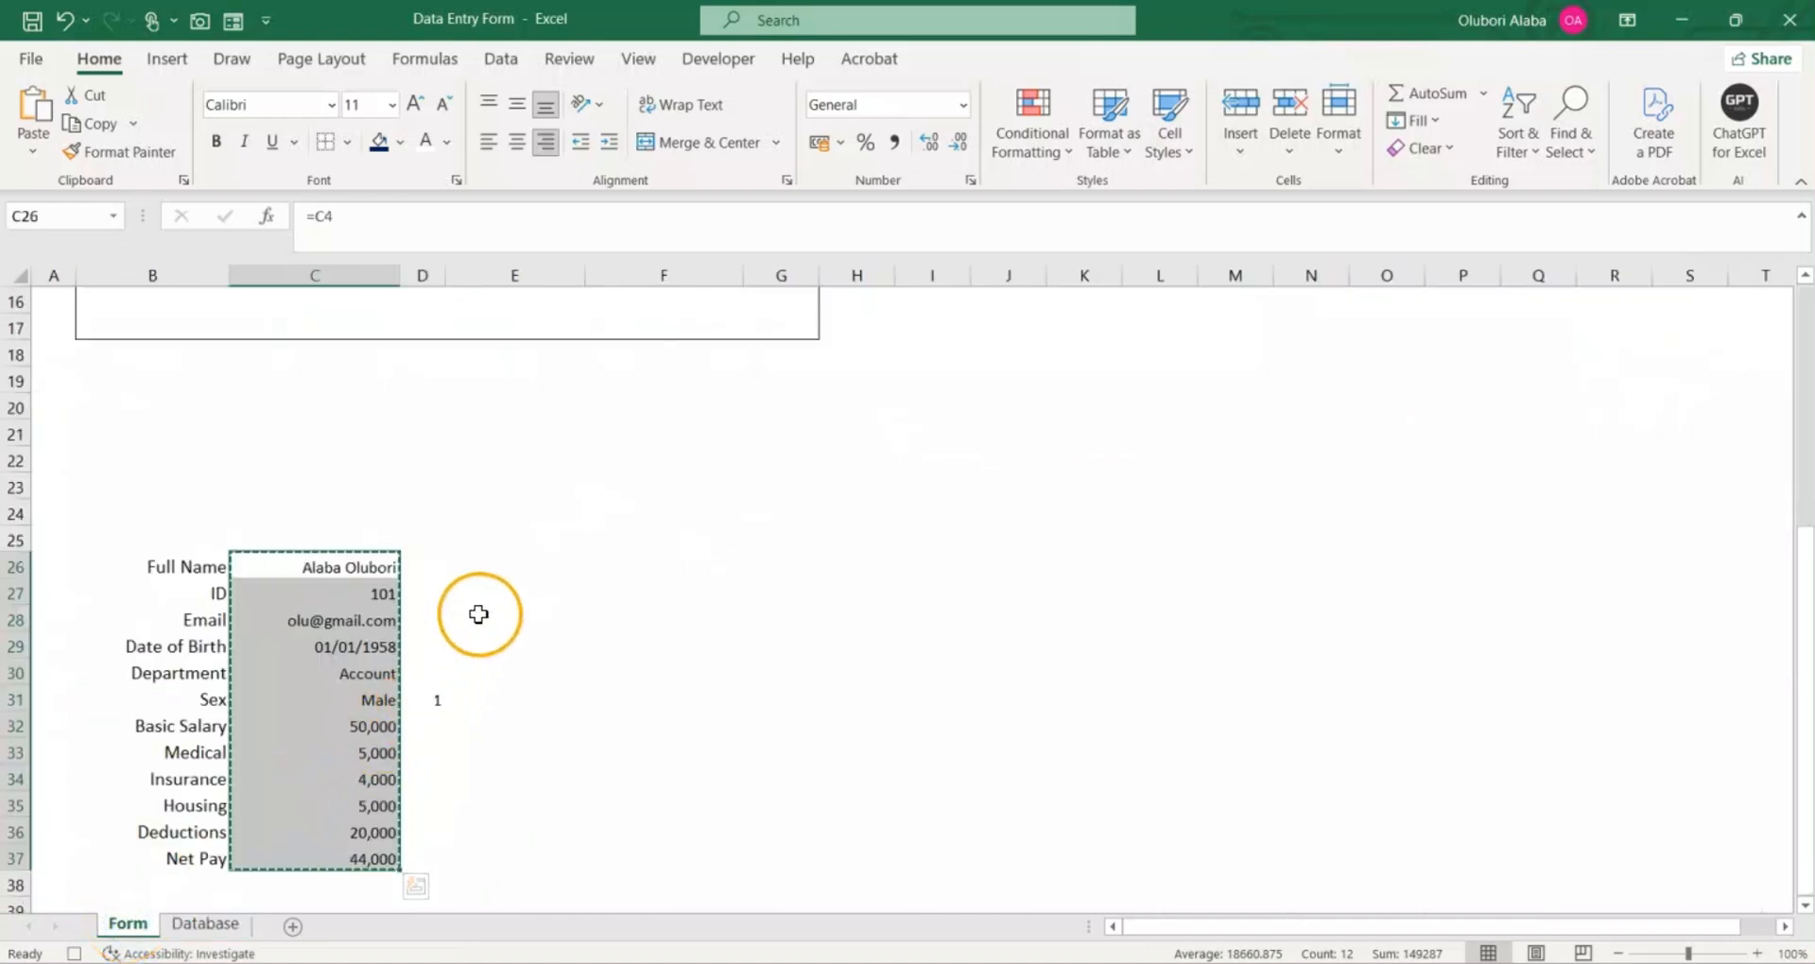
scroll(487, 457, up, 5)
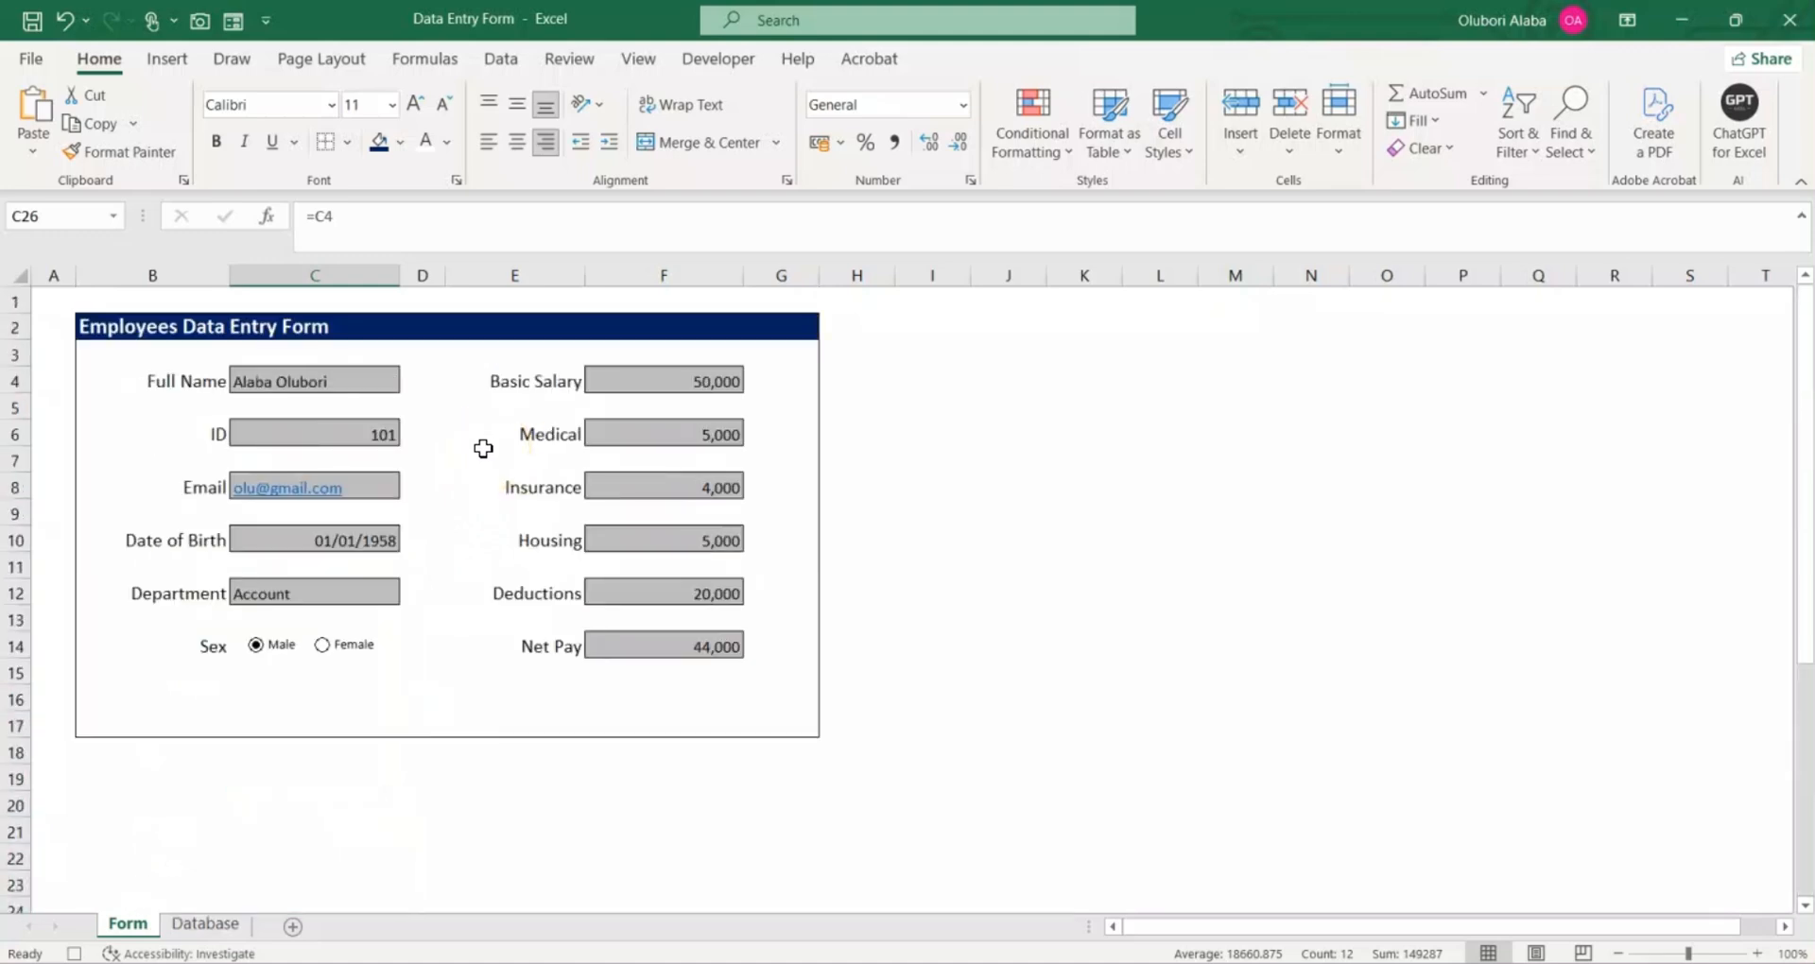
scroll(458, 738, down, 4)
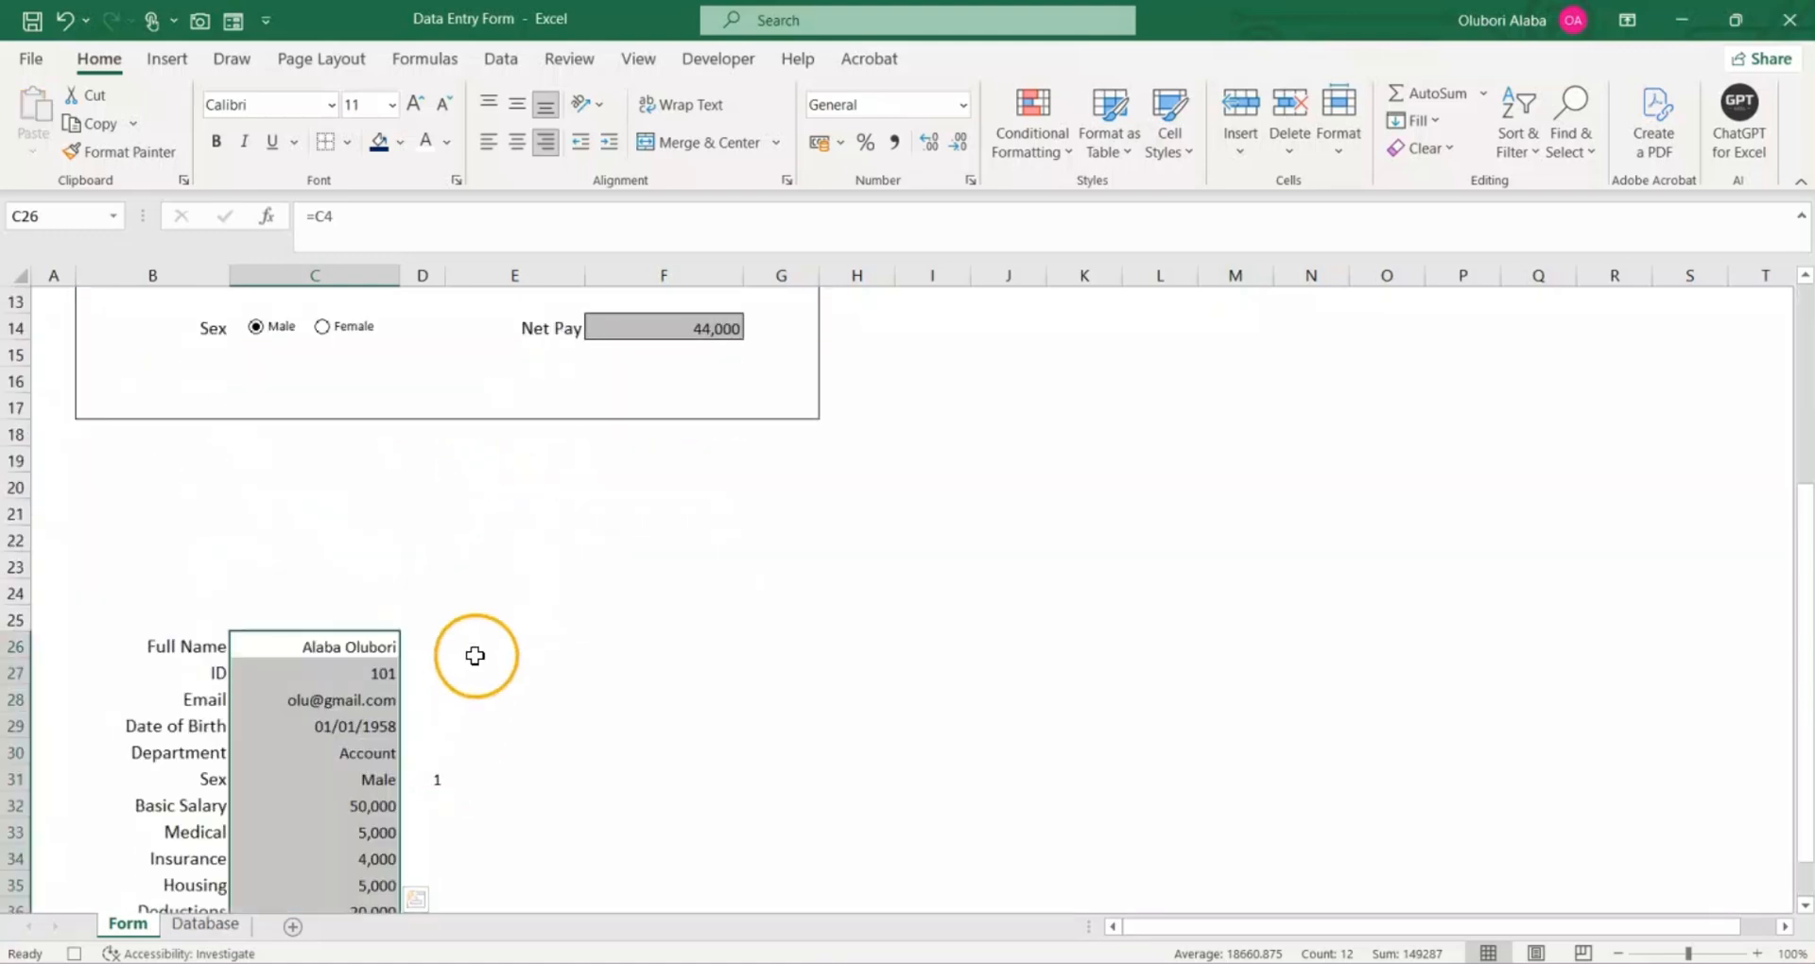
click(488, 536)
scroll(488, 536, up, 4)
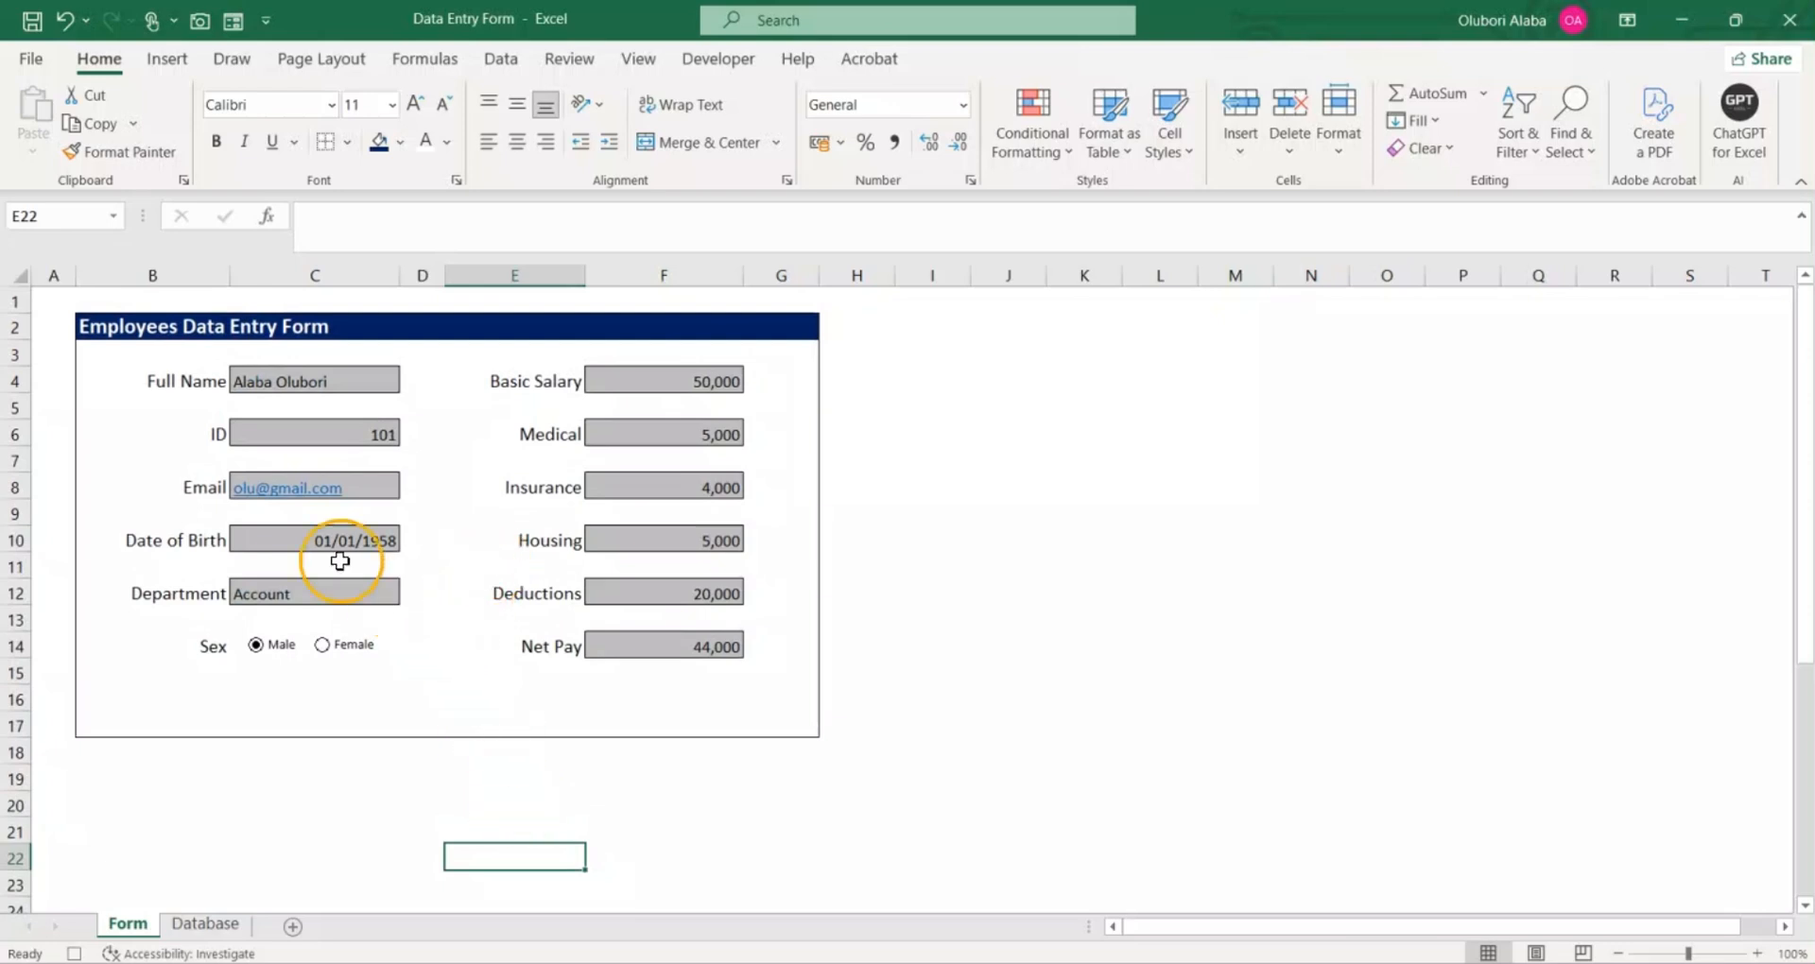
click(721, 60)
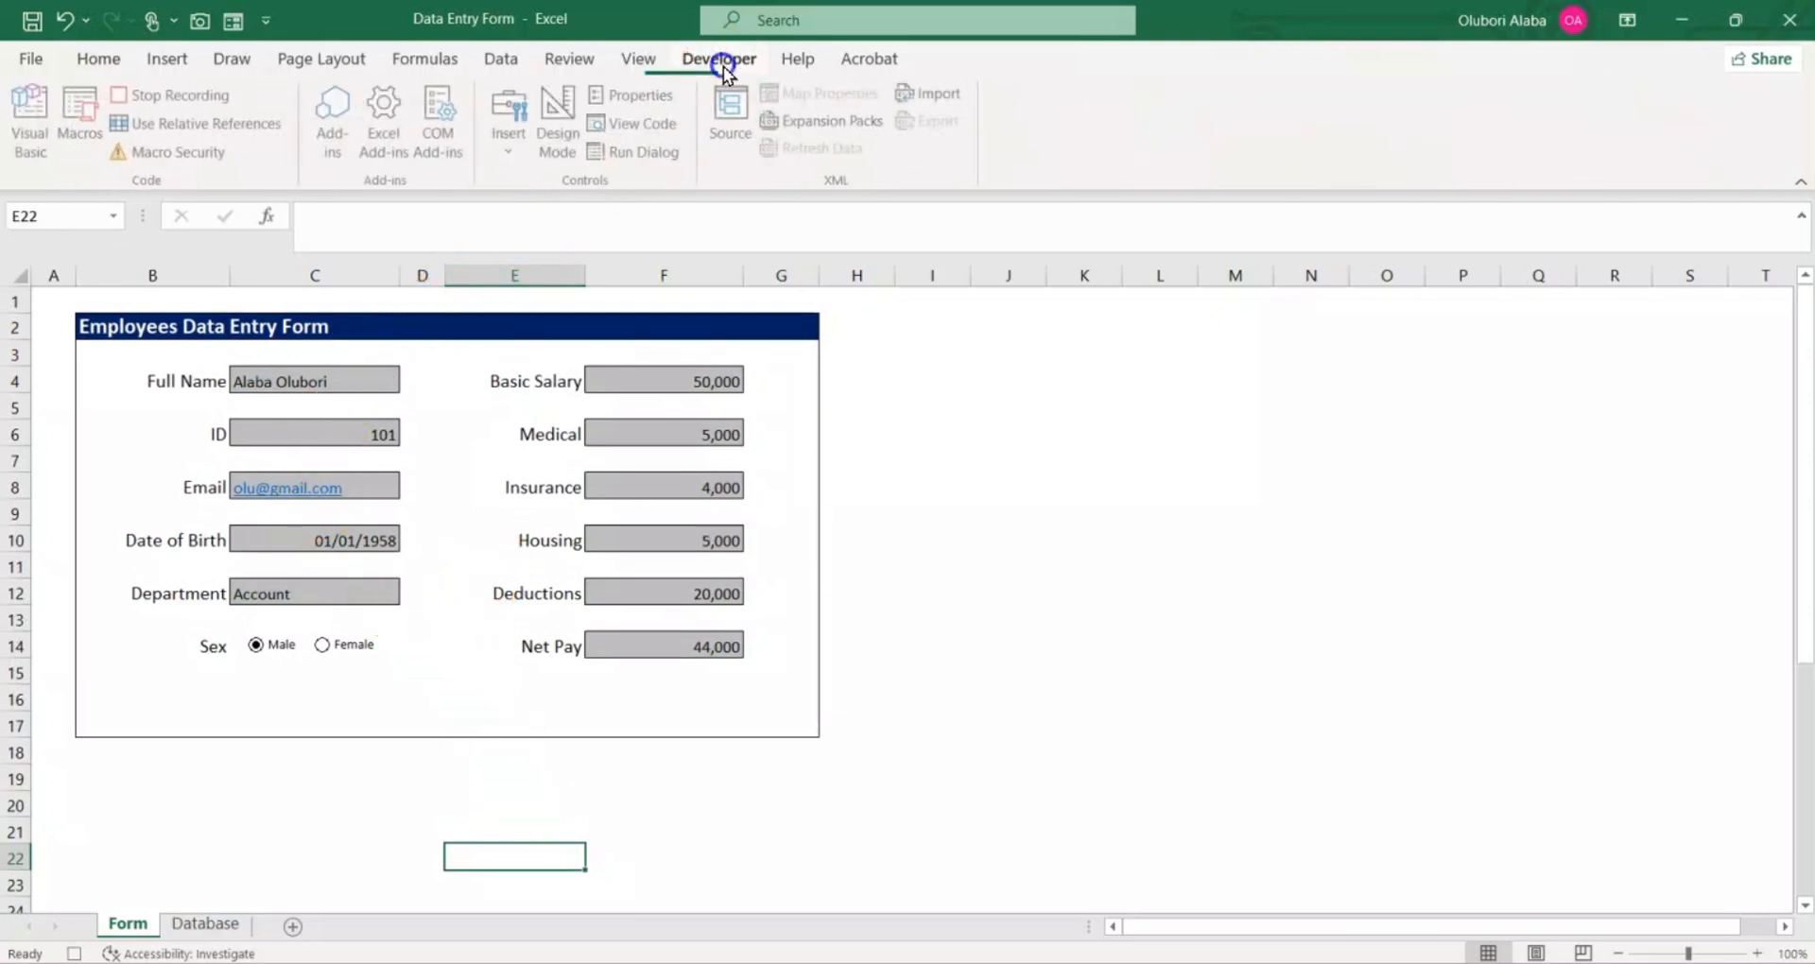
click(230, 153)
click(185, 96)
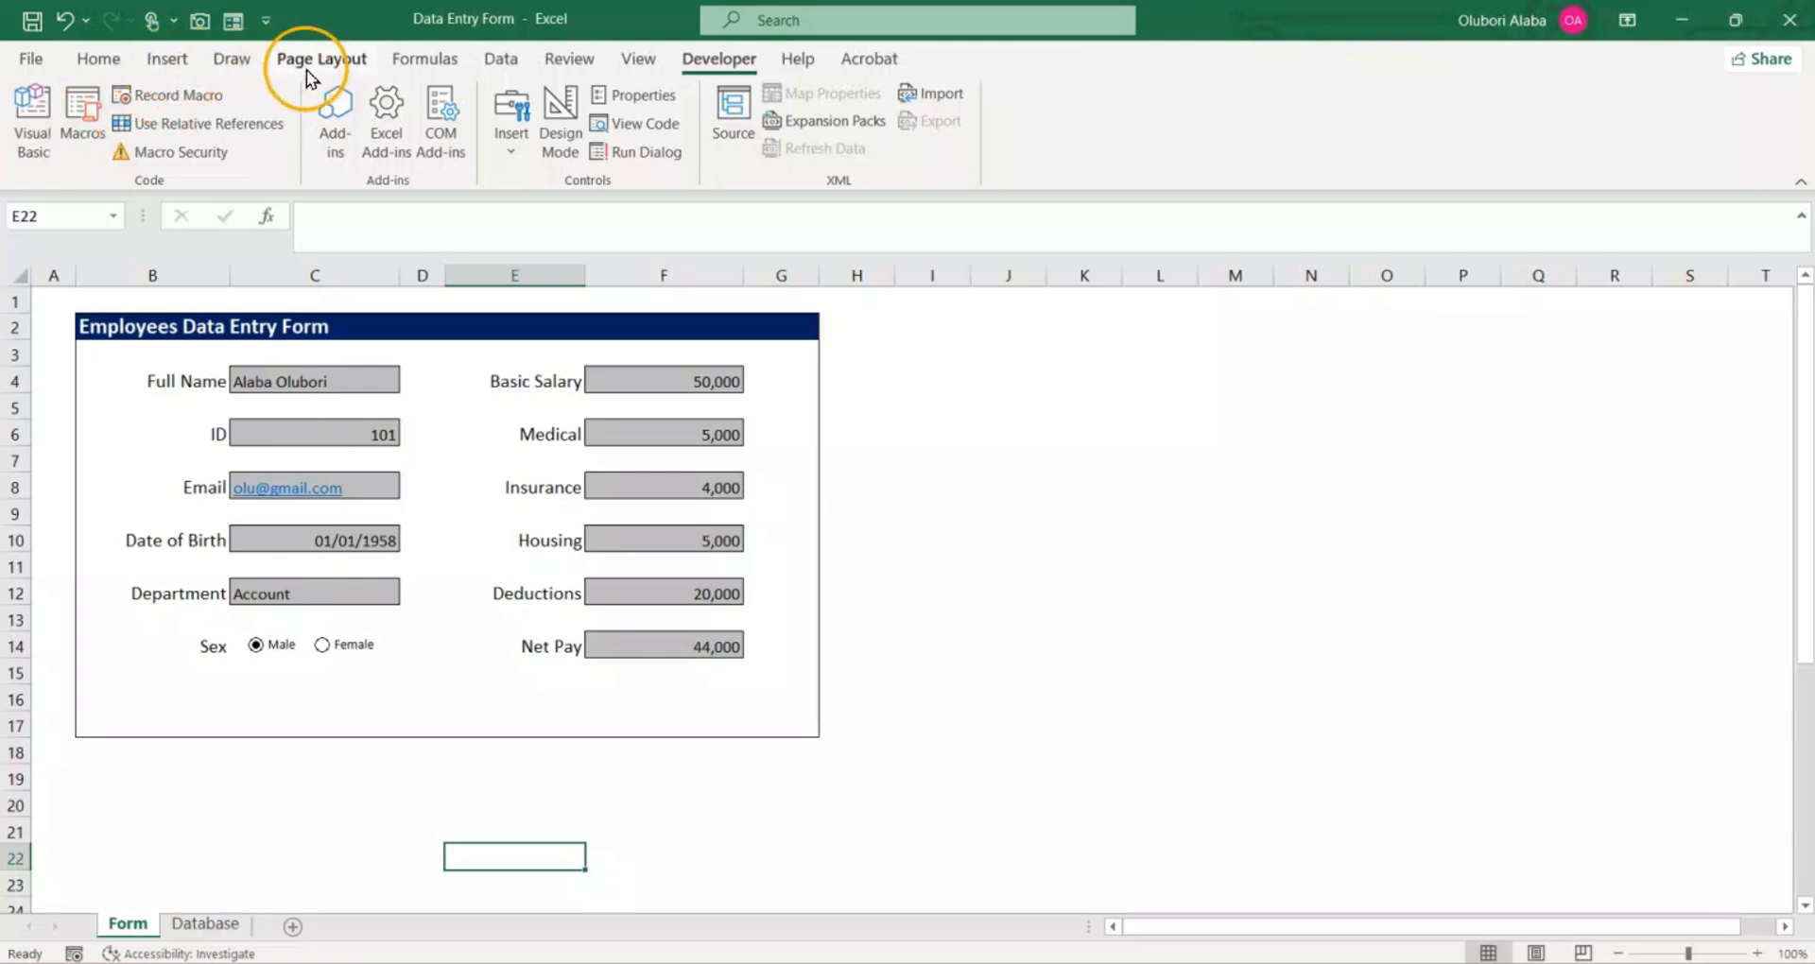
Step: Draw a rounded rectangle about 3.64 cm wide and 0.97 cm high on the form, below the Sex options
click(166, 59)
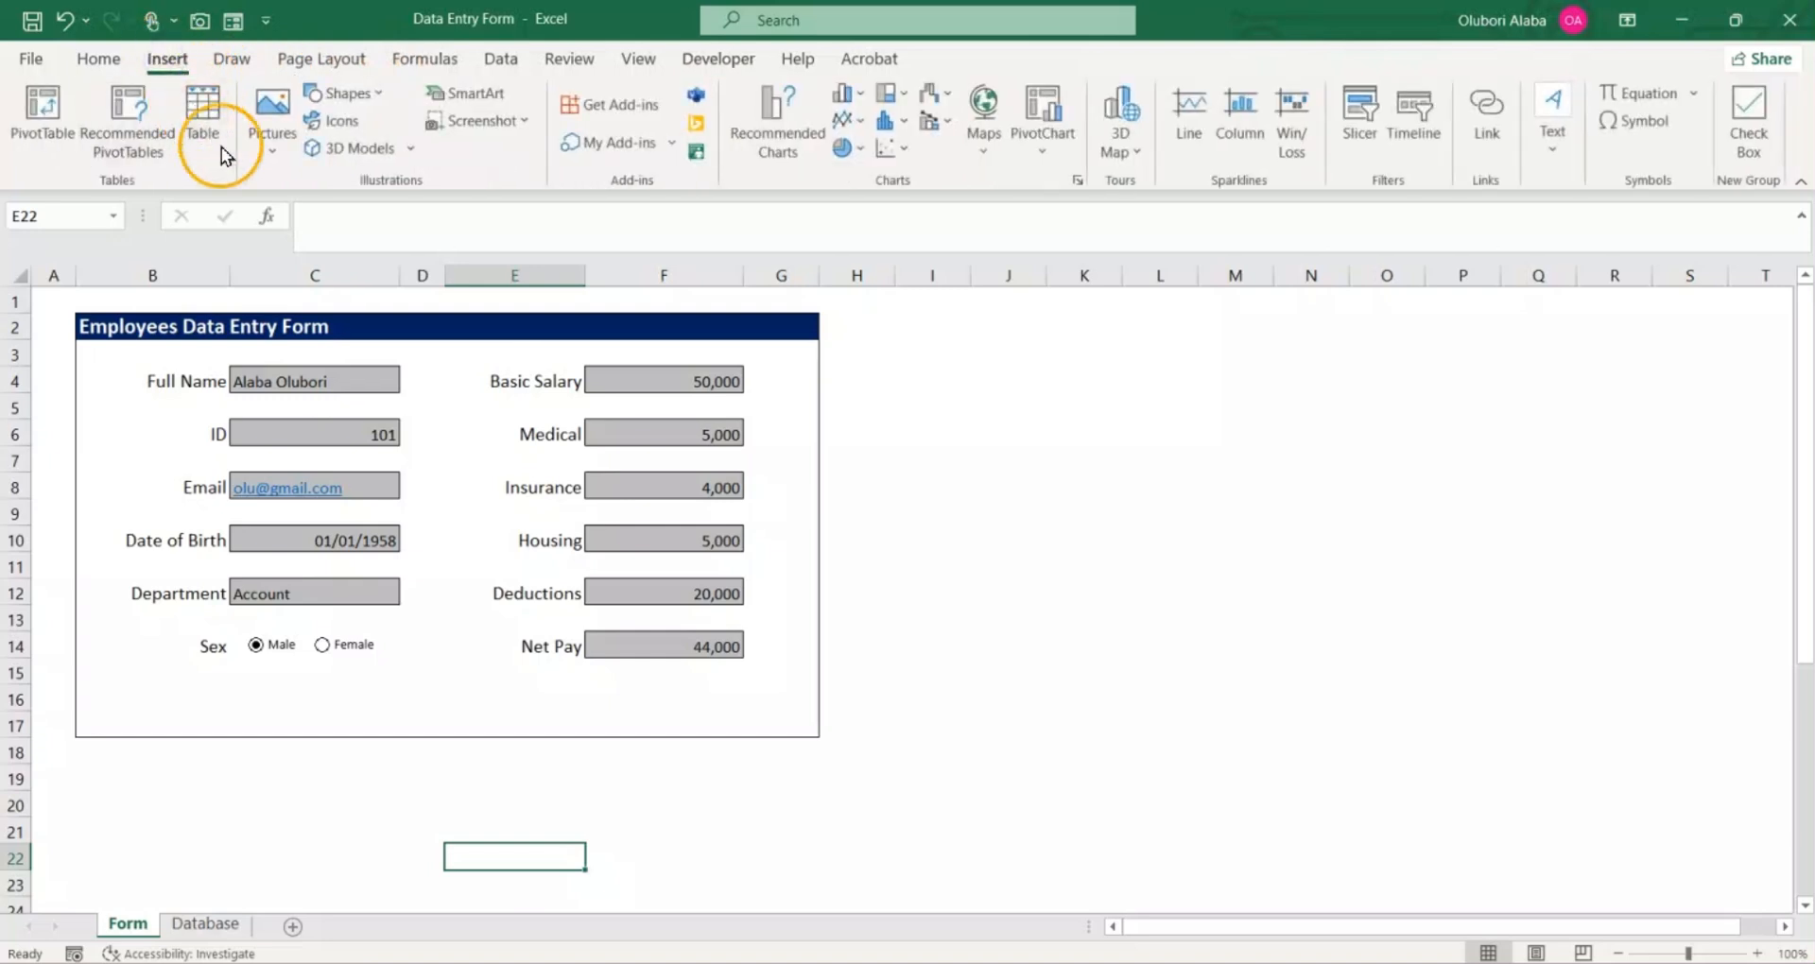
click(368, 99)
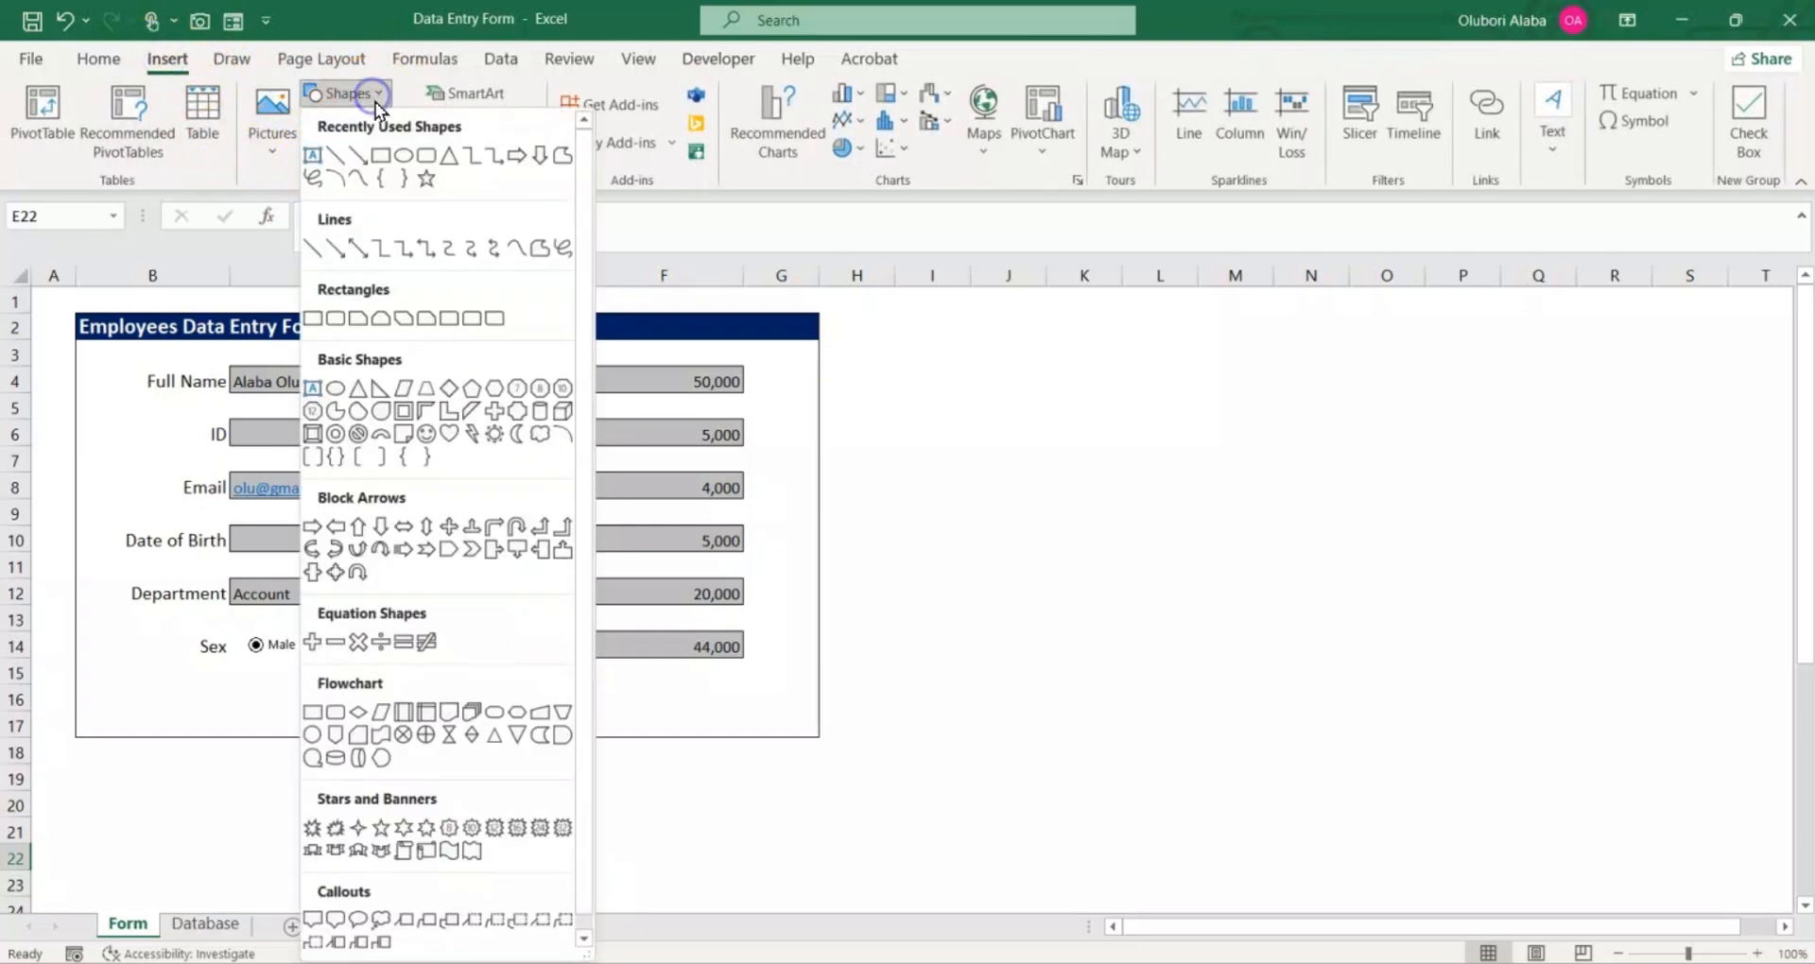
click(426, 155)
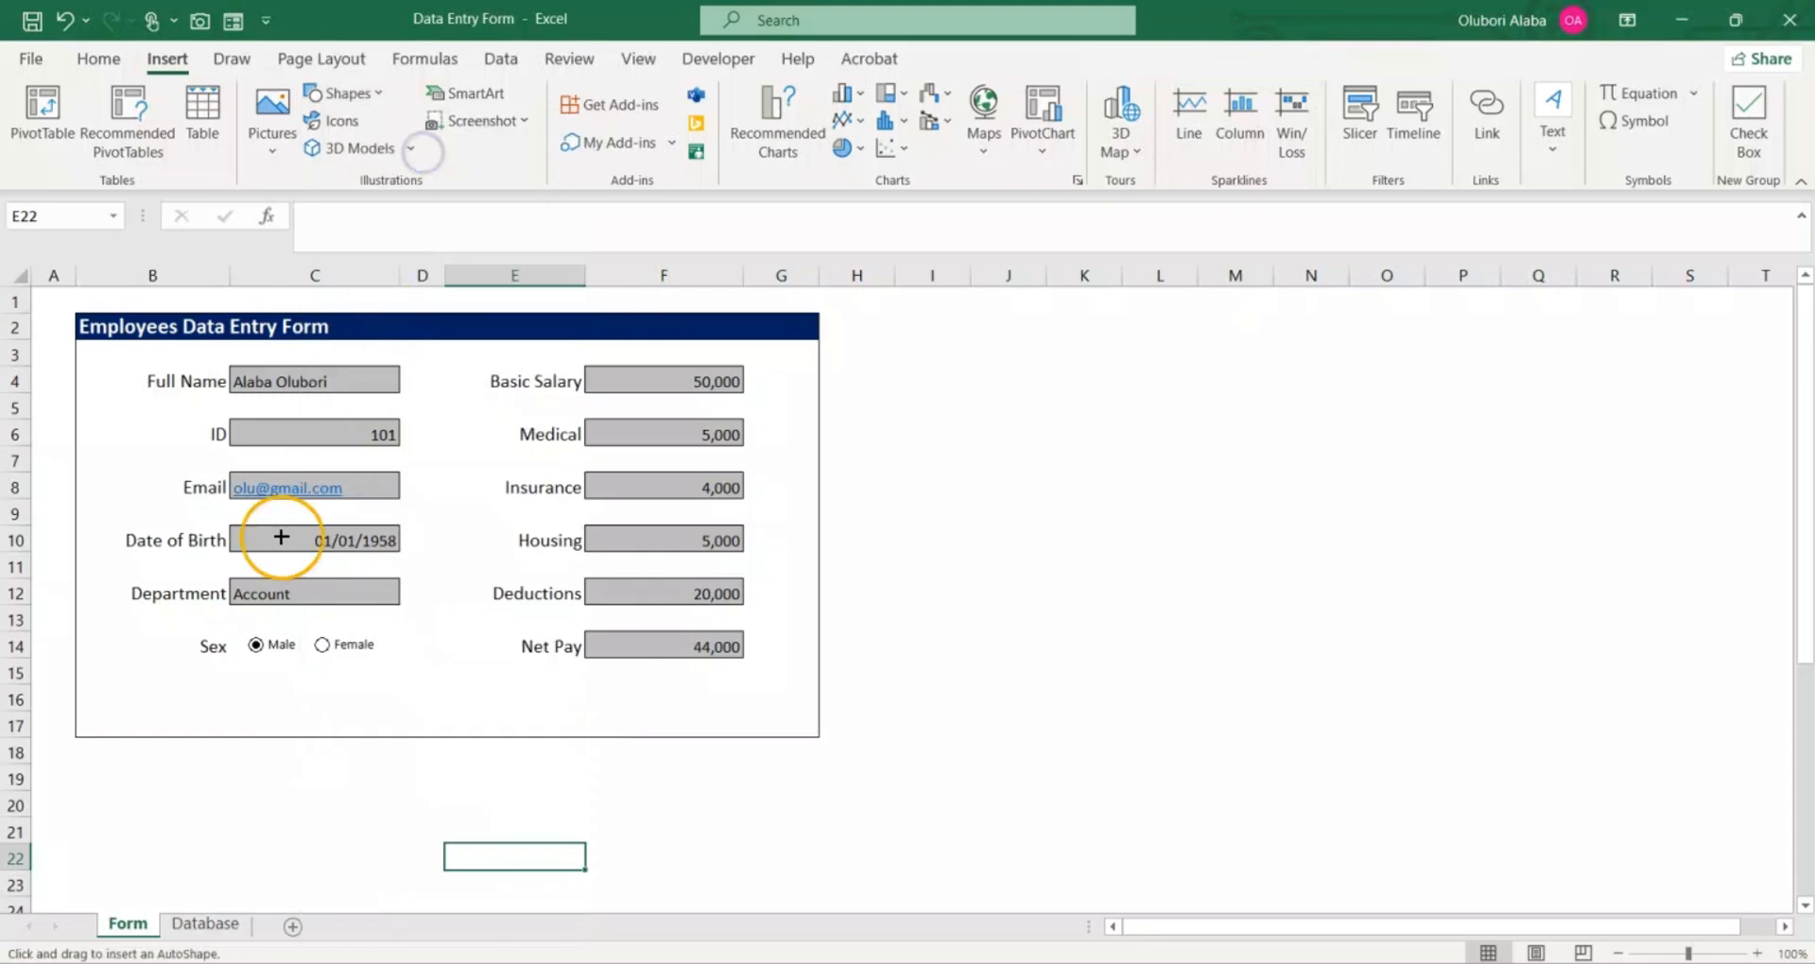
drag(233, 690, 377, 721)
click(338, 697)
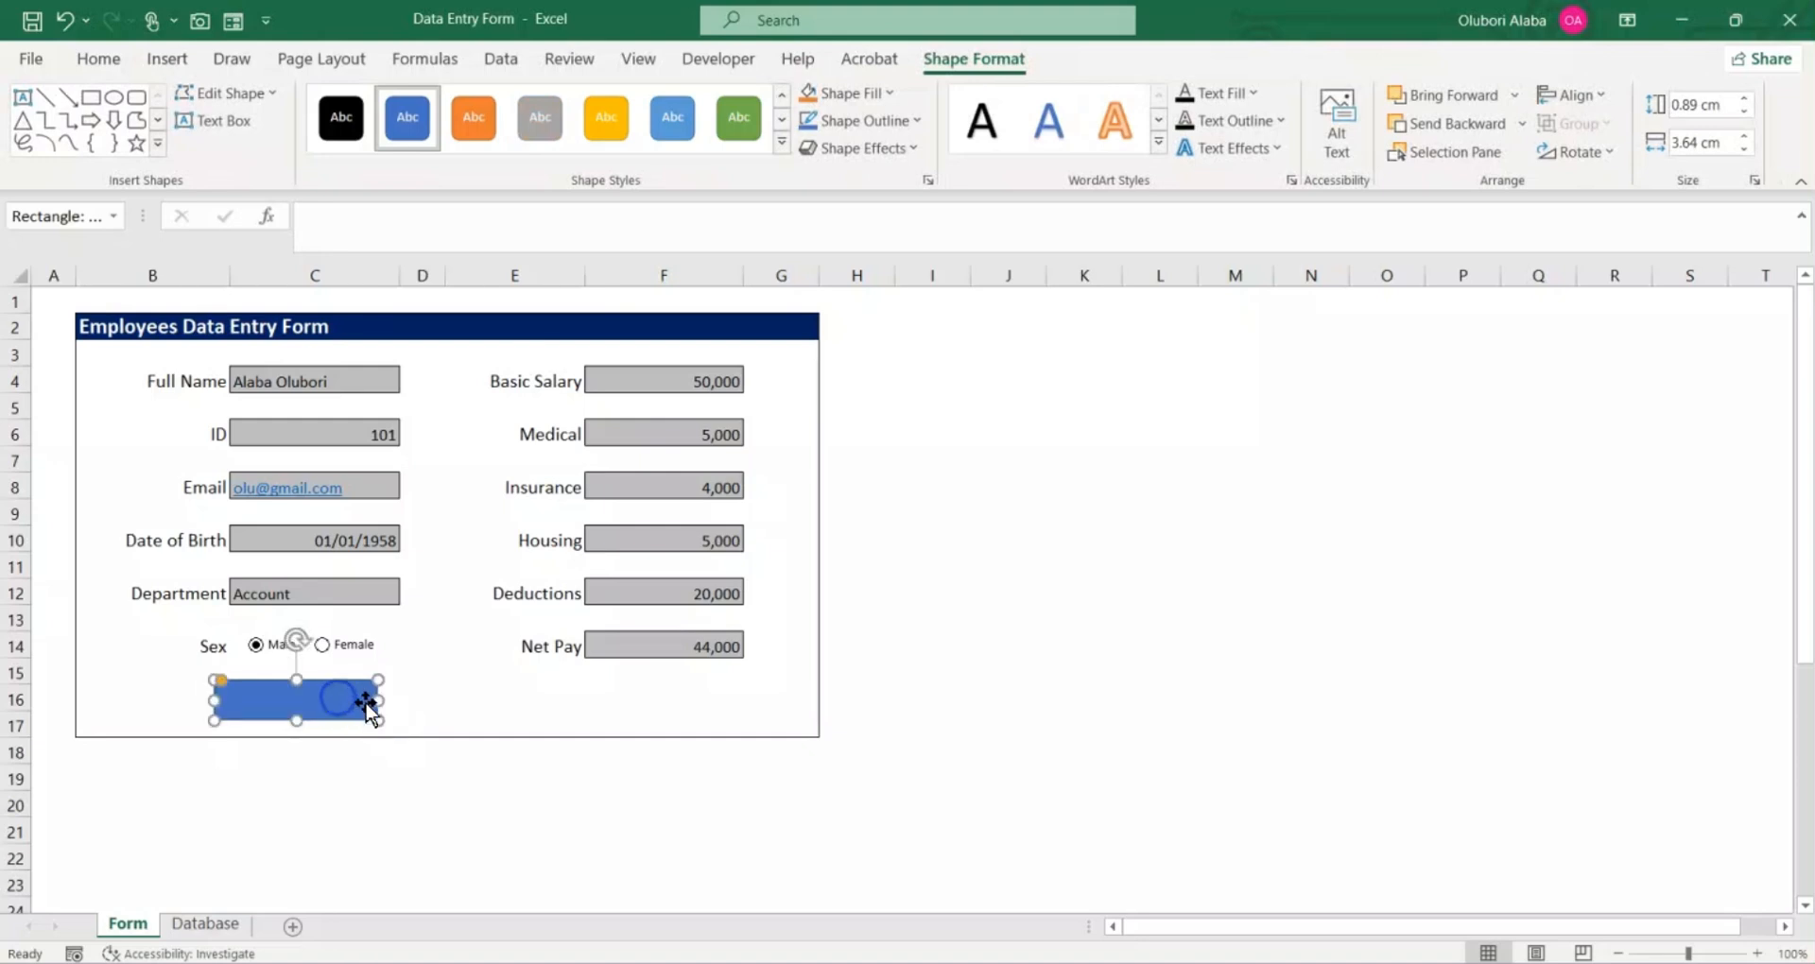
click(303, 715)
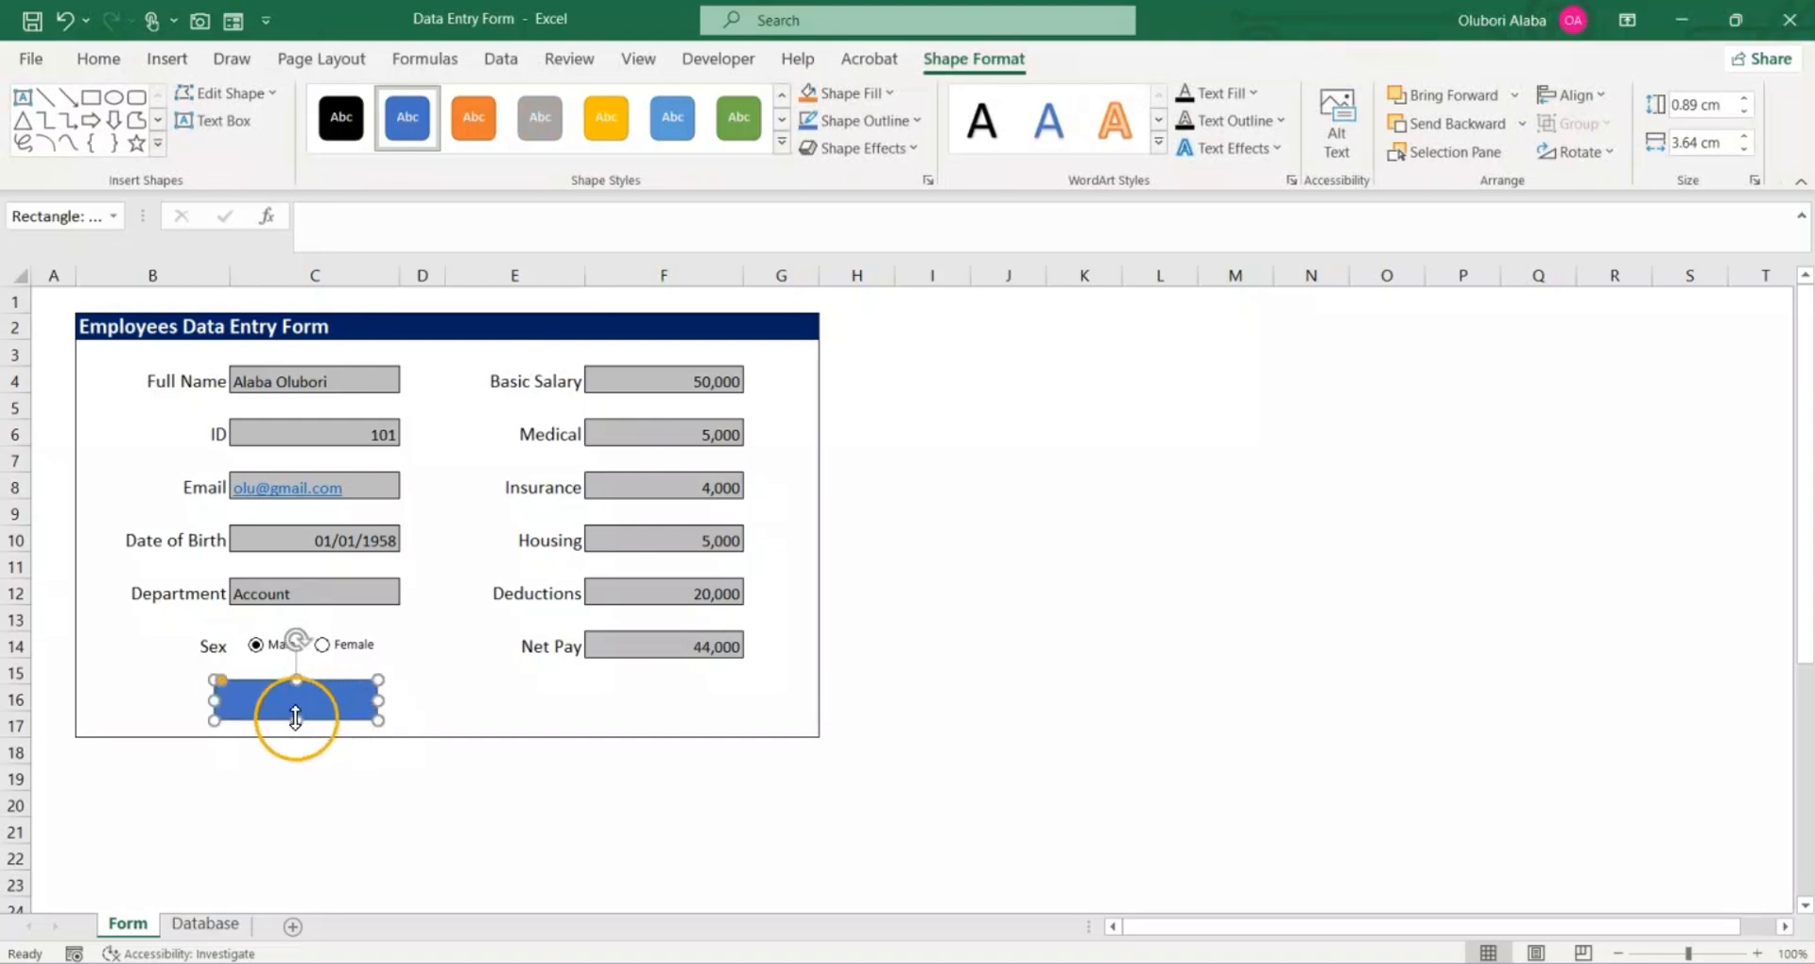
drag(296, 719, 296, 725)
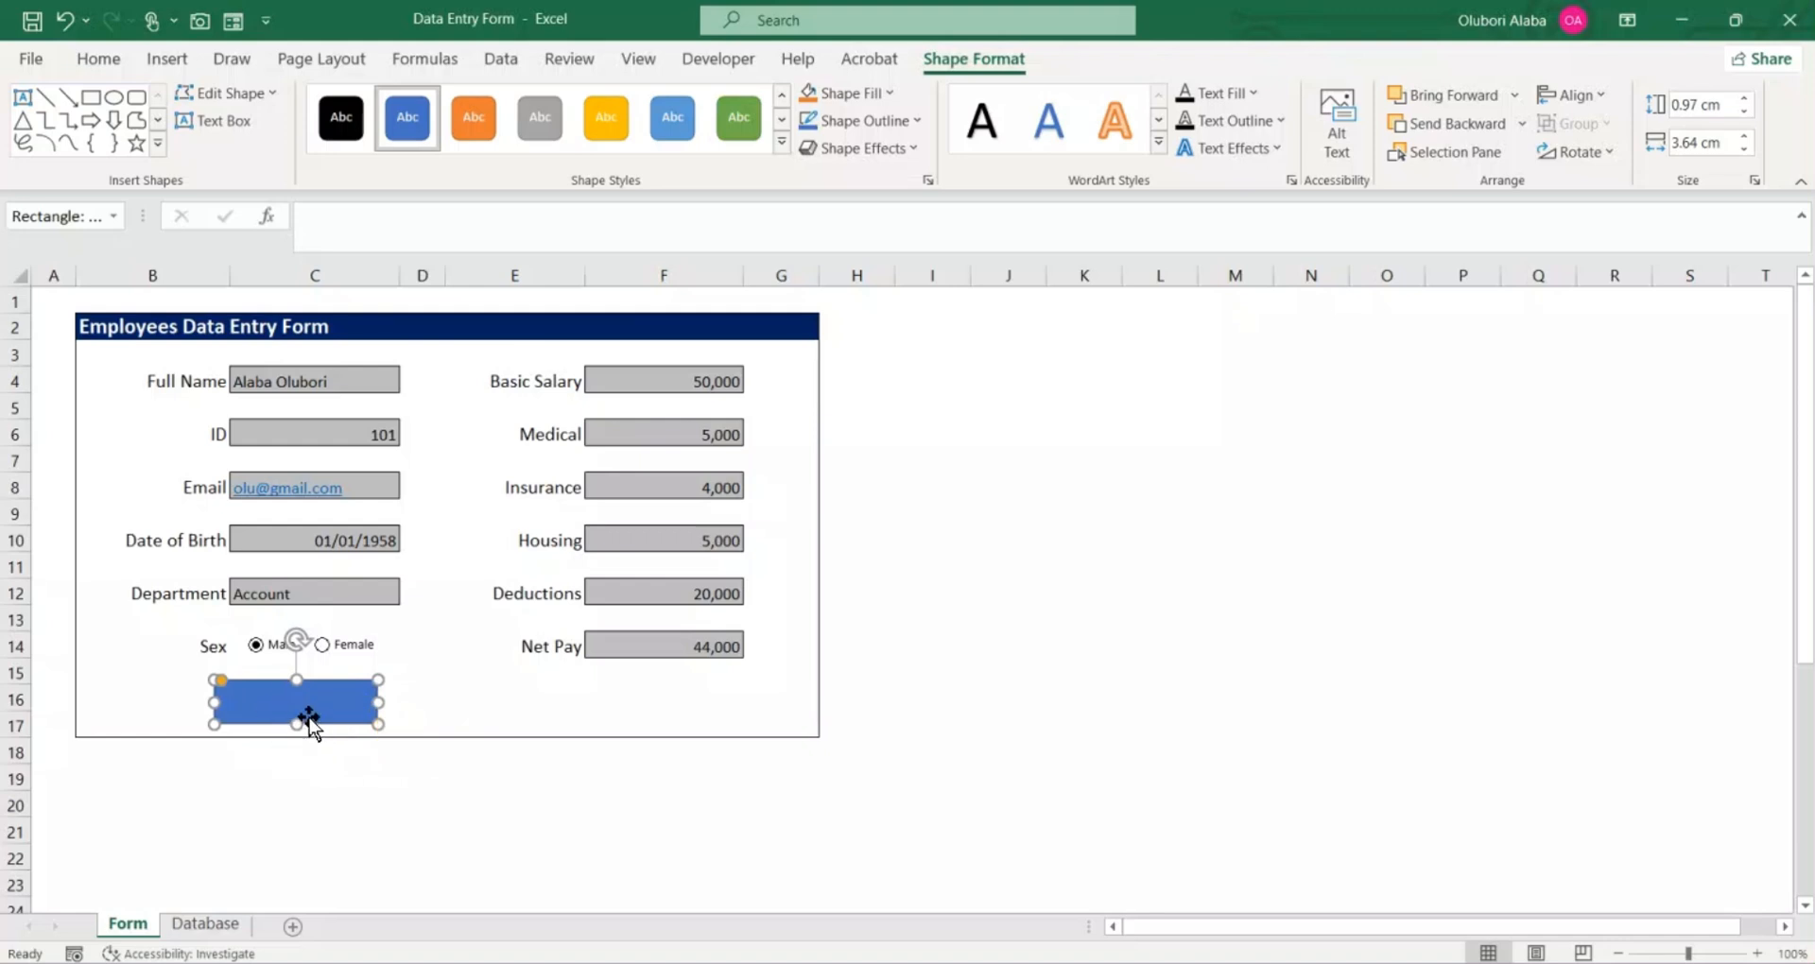
Step: Apply the solid green Accent 6 theme style to the rounded rectangle
right_click(315, 697)
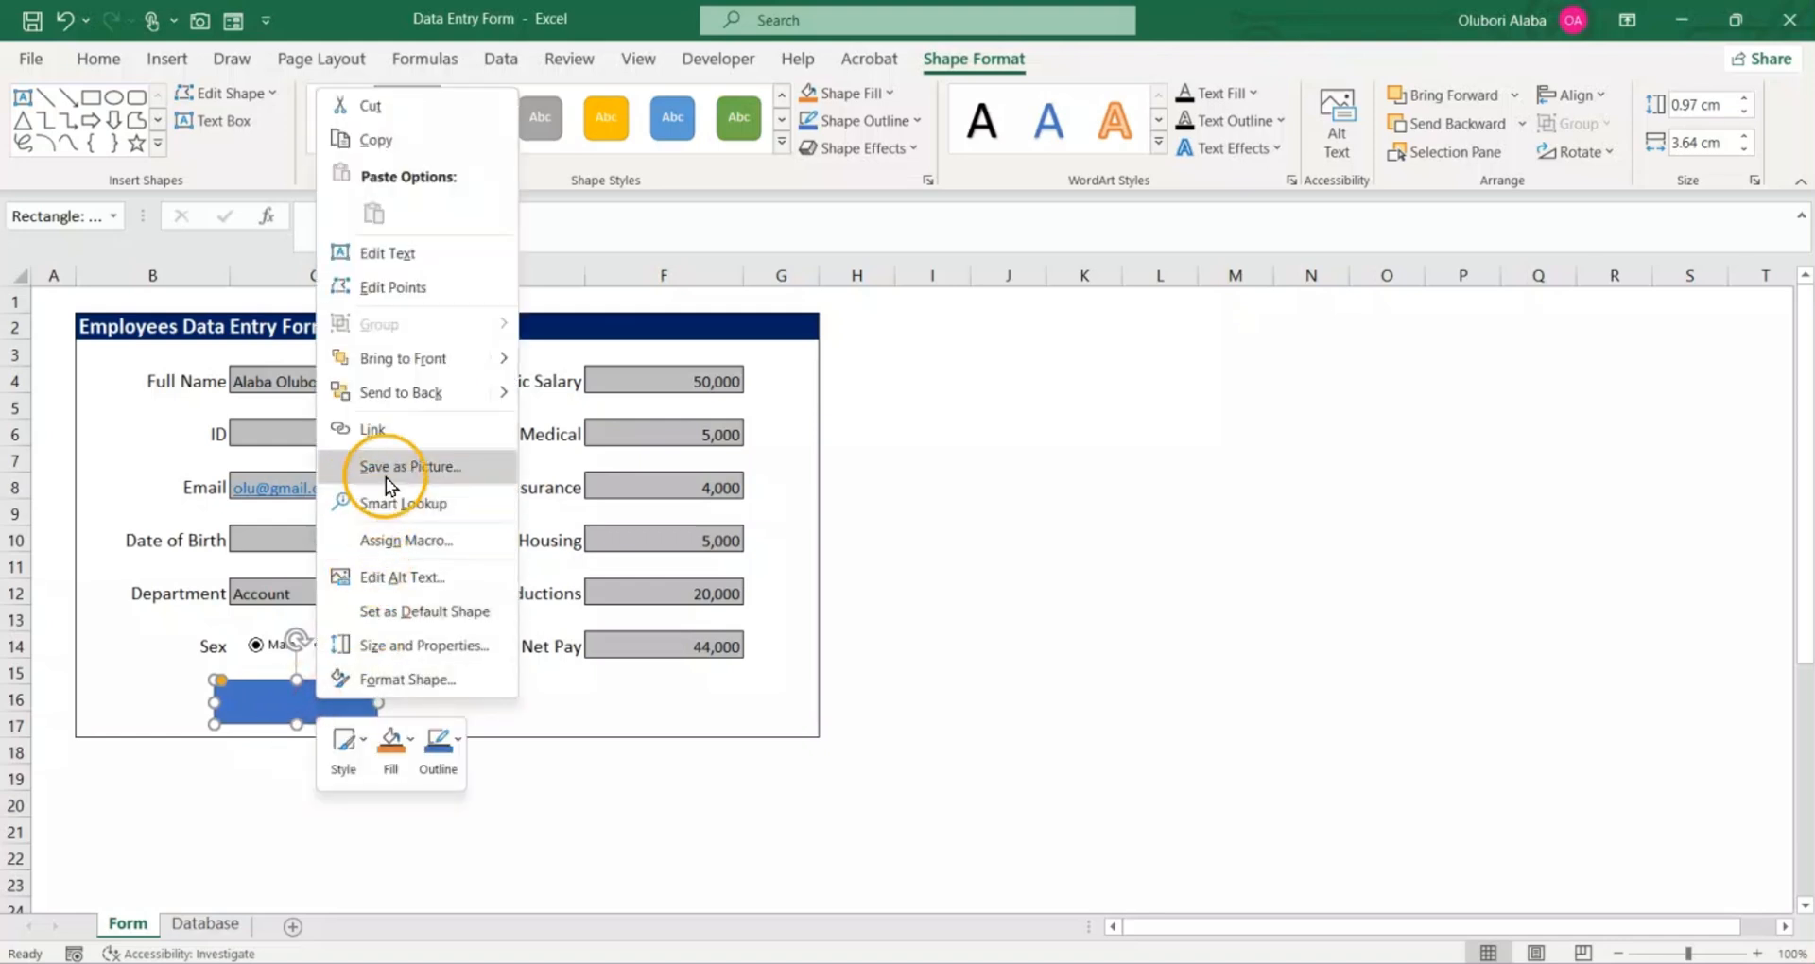
click(131, 675)
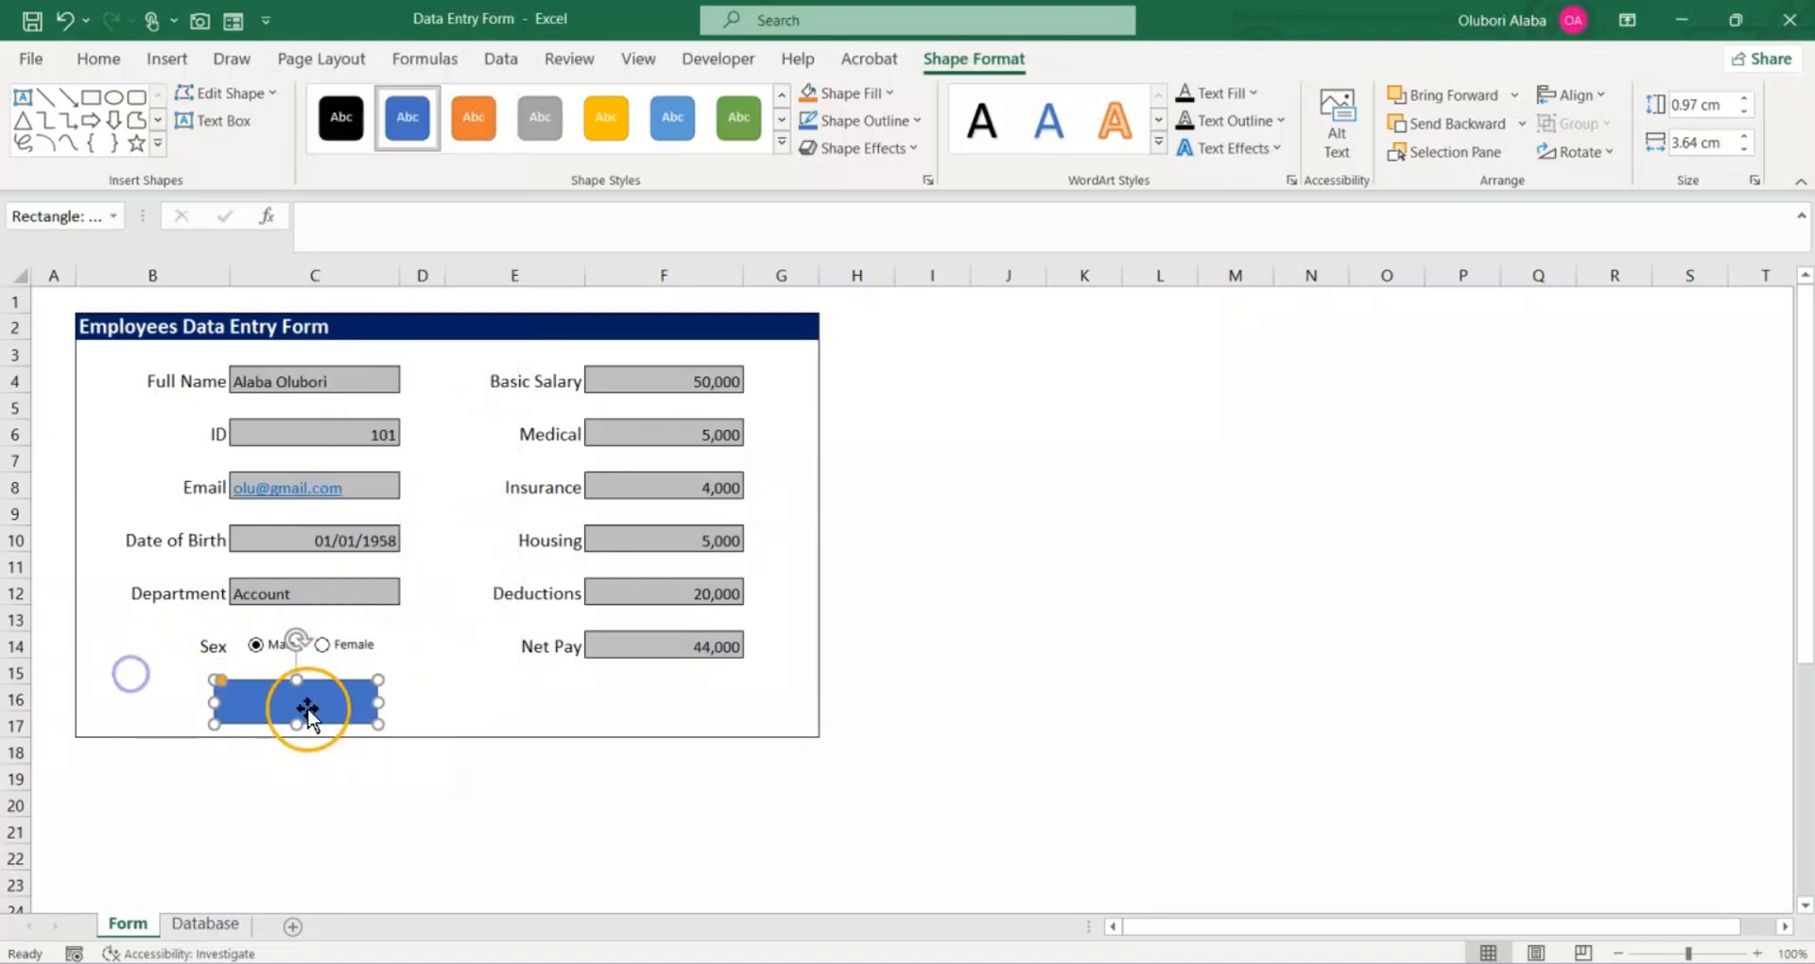
click(782, 142)
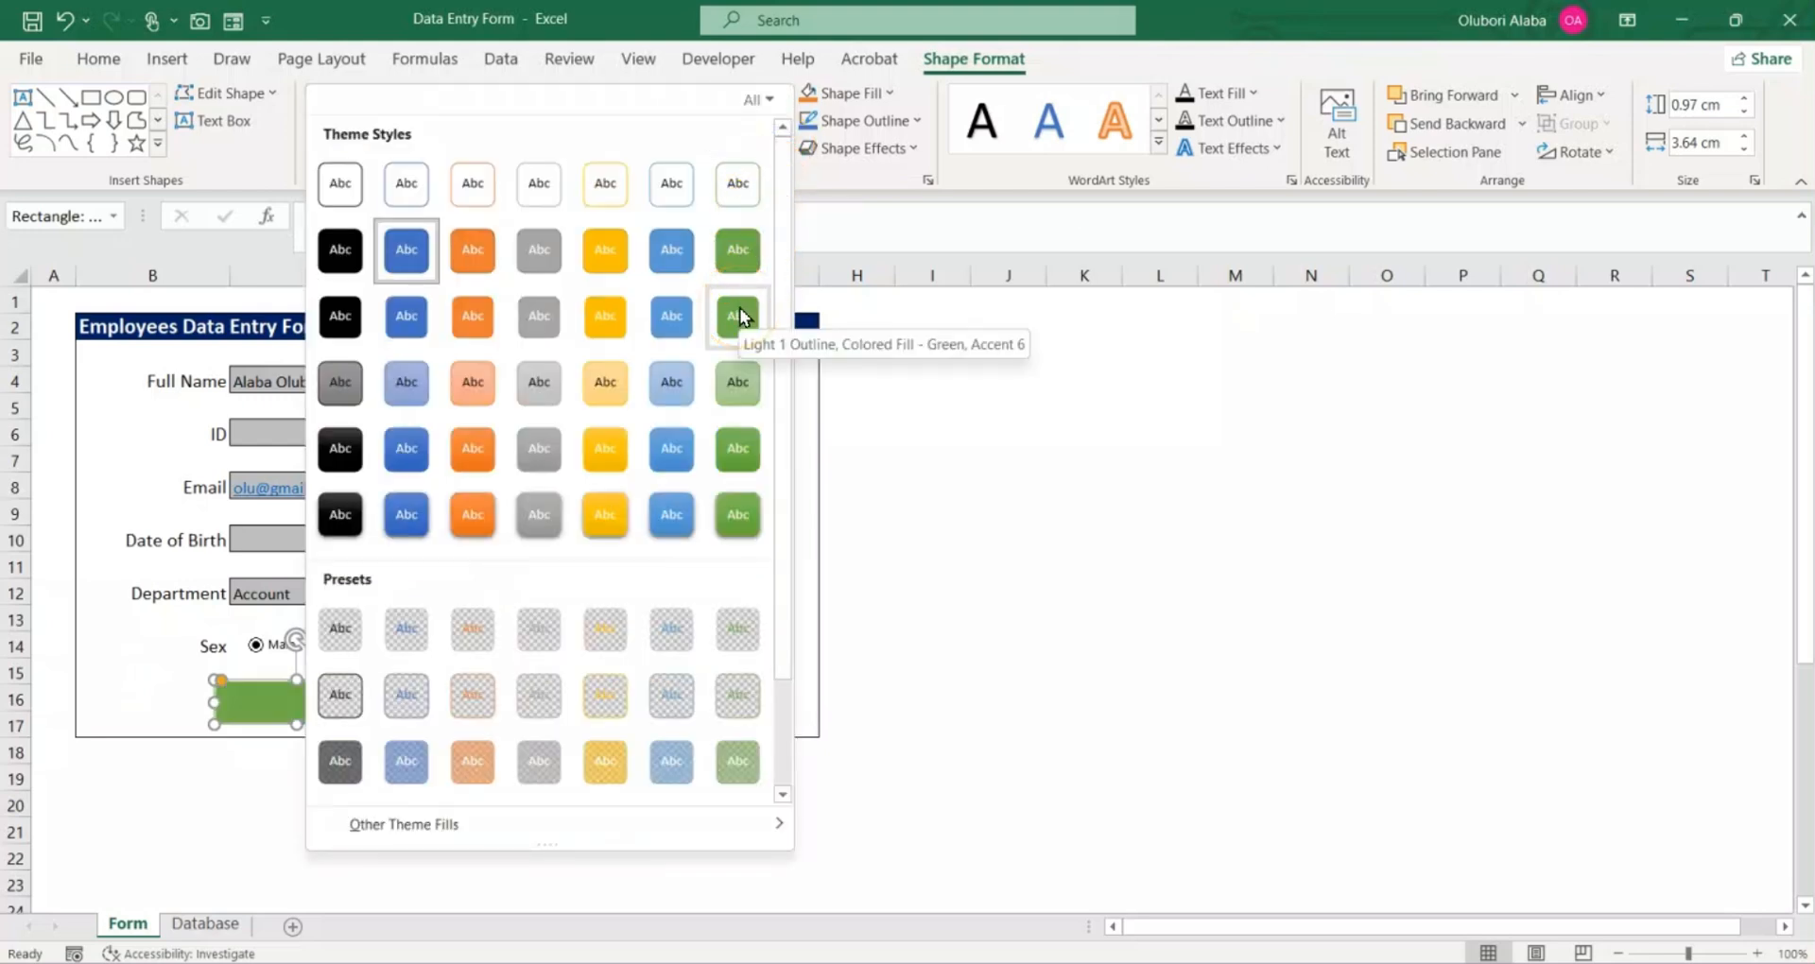
click(756, 244)
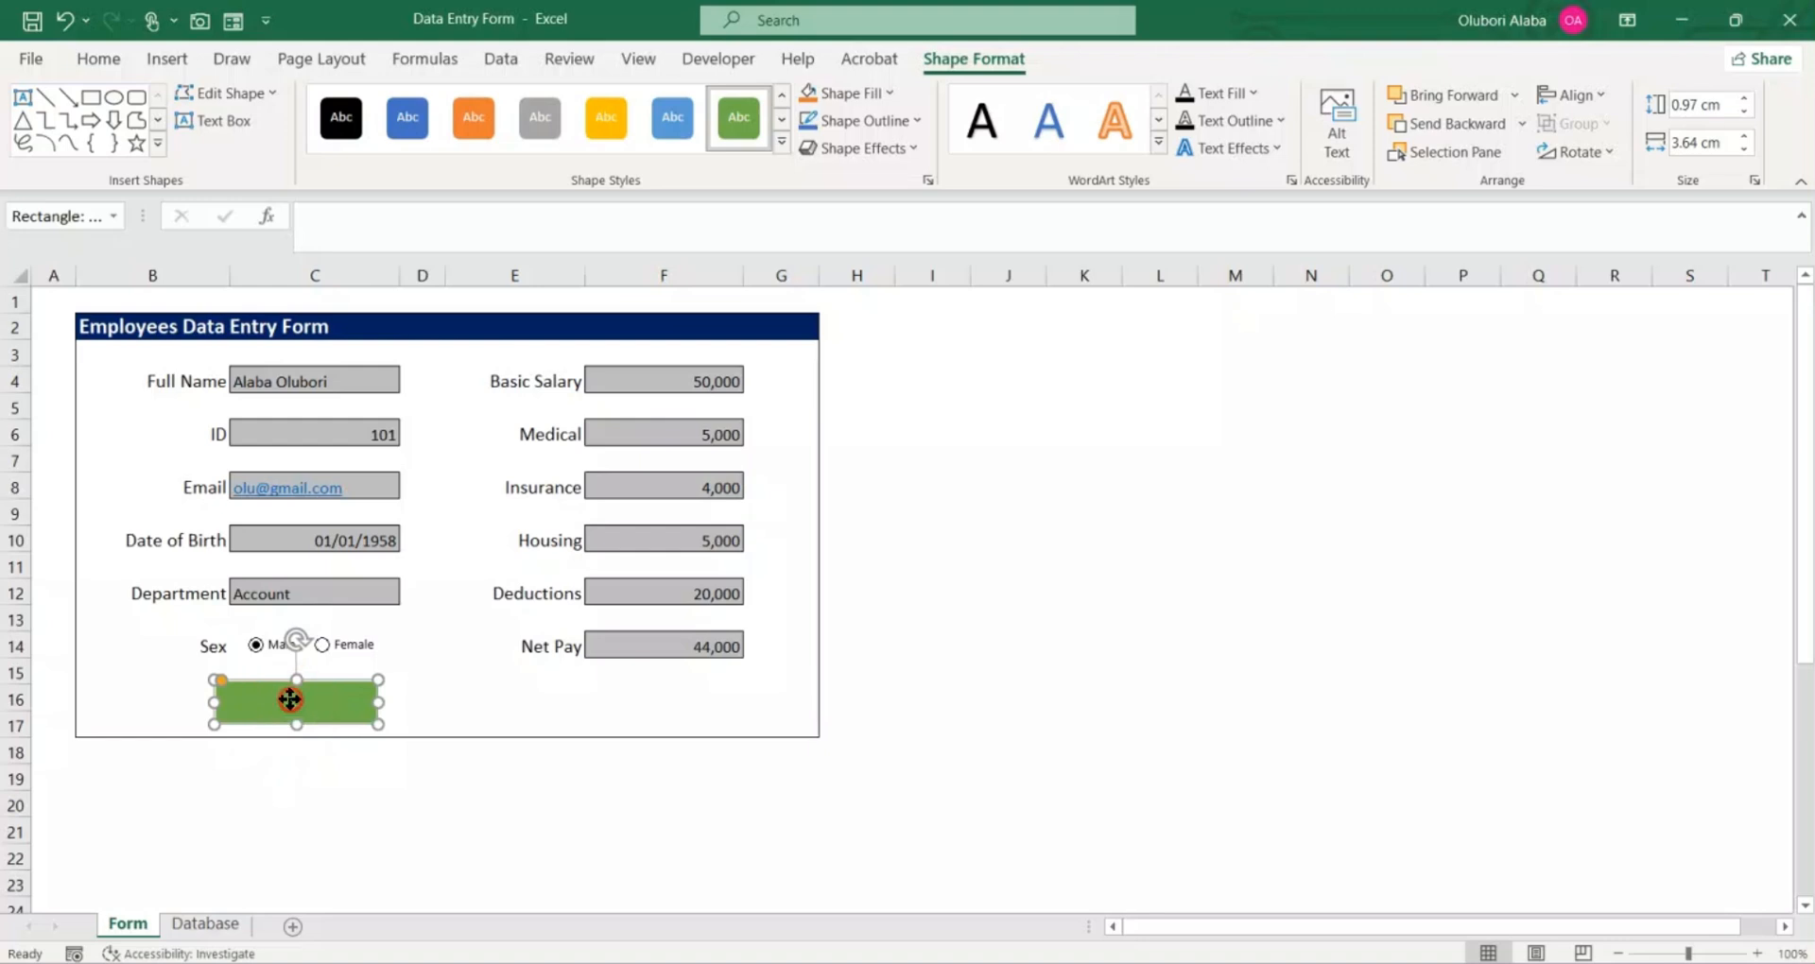
Step: Label the green rounded rectangle "Submit" and select its text for font and alignment formatting
right_click(290, 699)
click(371, 257)
text(S)
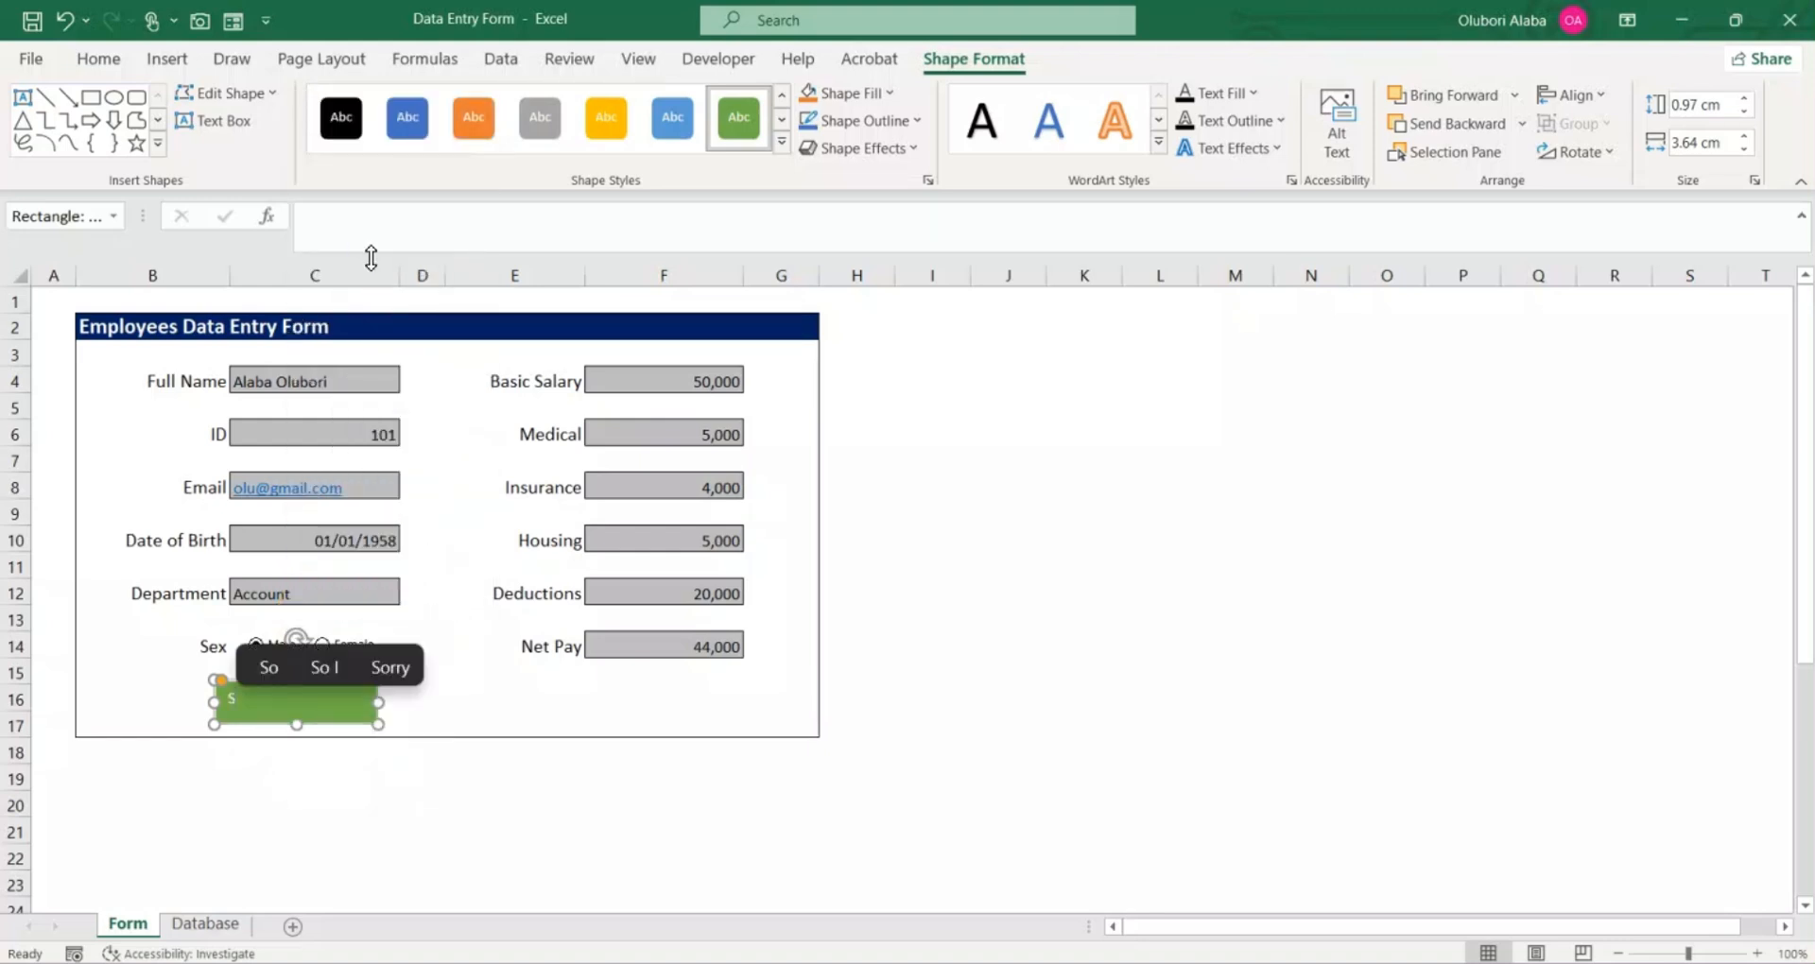
text(ubmit)
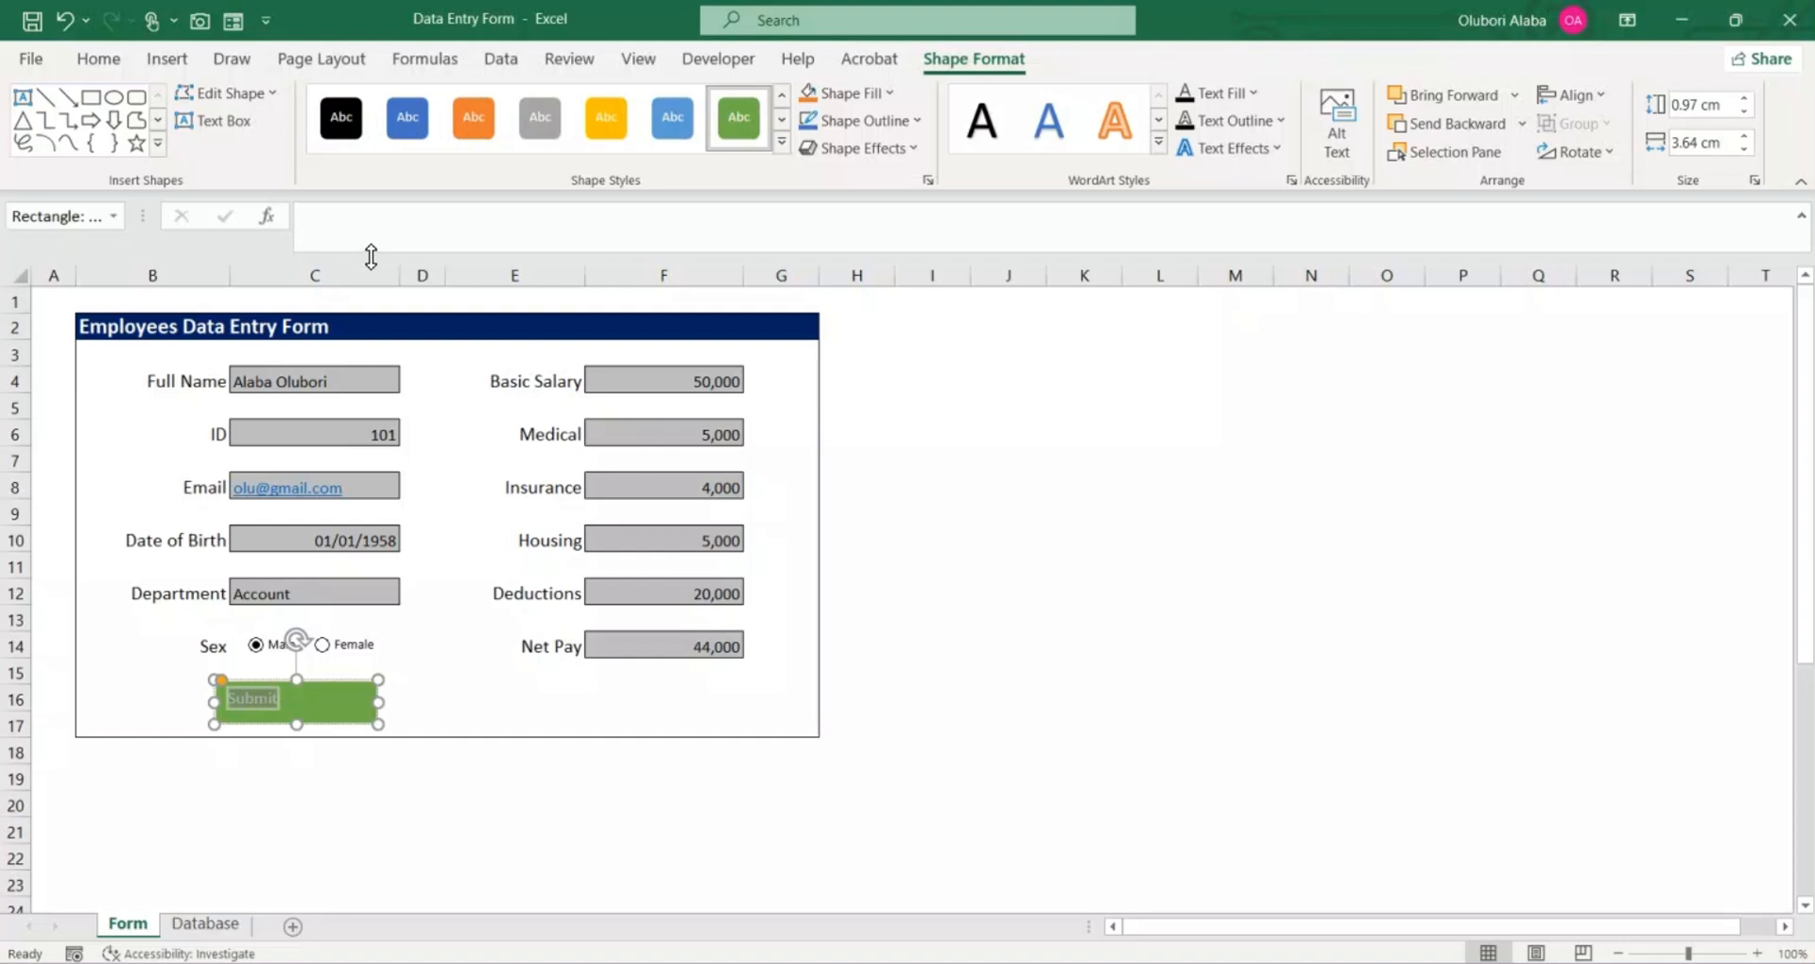
click(104, 58)
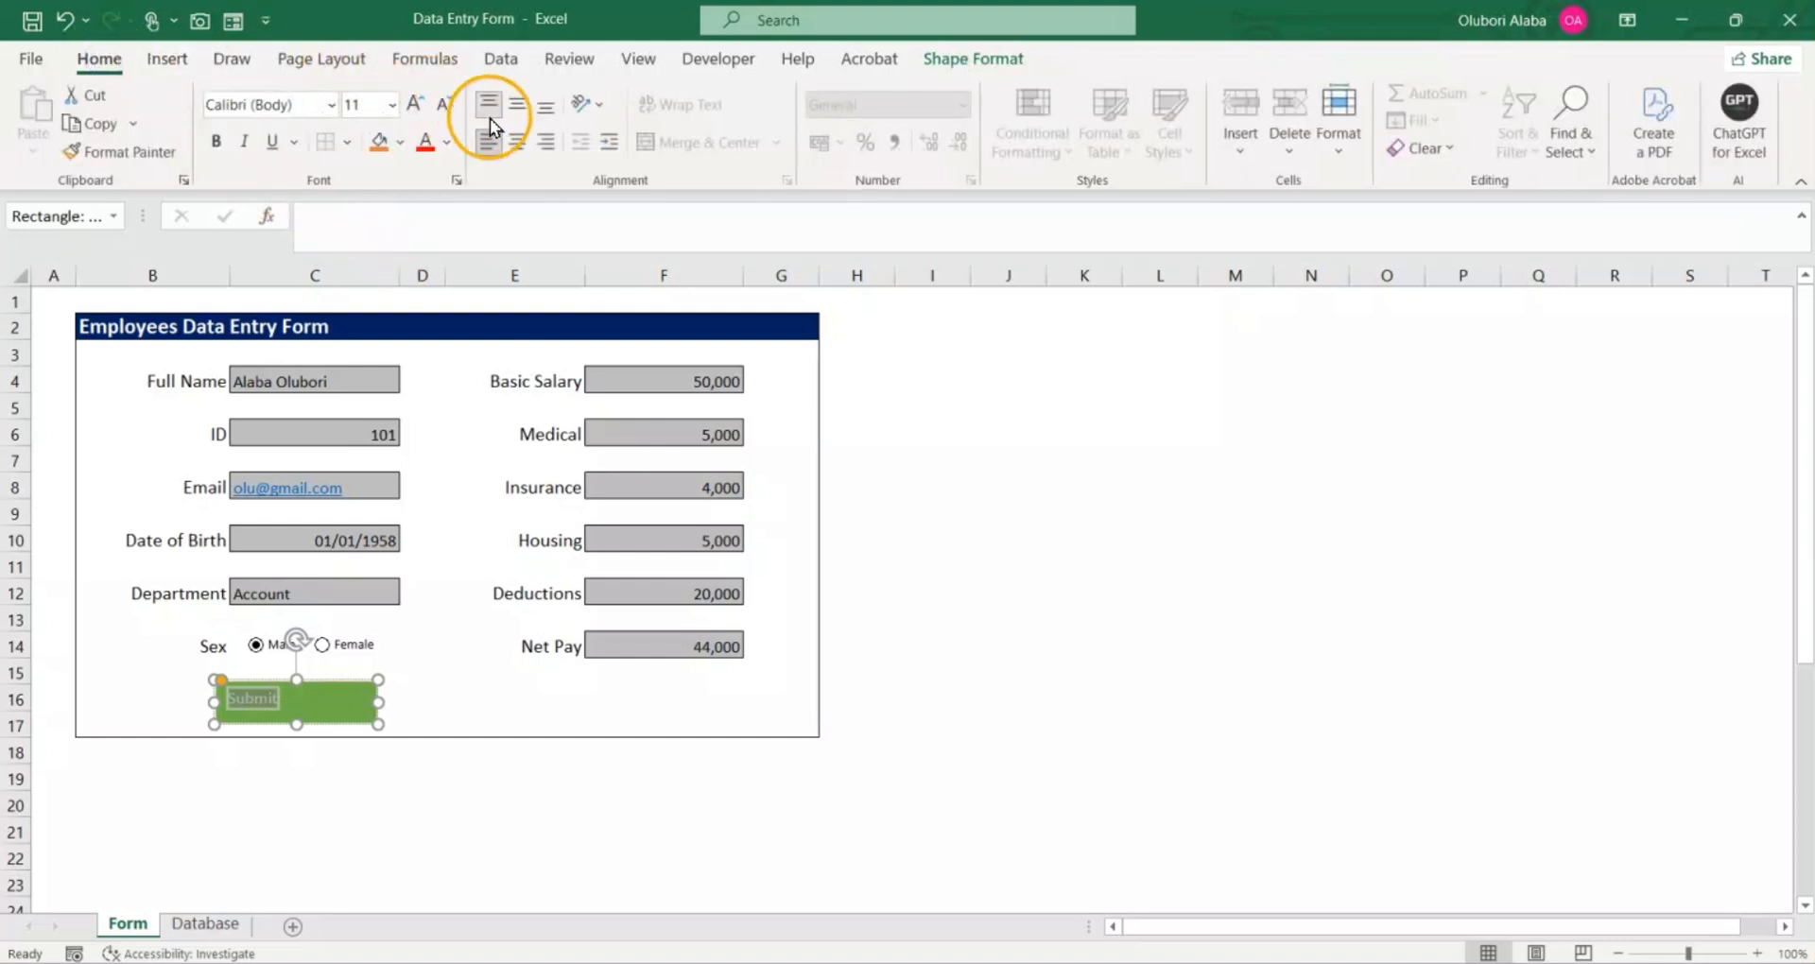
Step: Center the "Submit" text horizontally and vertically in the green button, and format it as 16-point bold
click(515, 140)
click(509, 102)
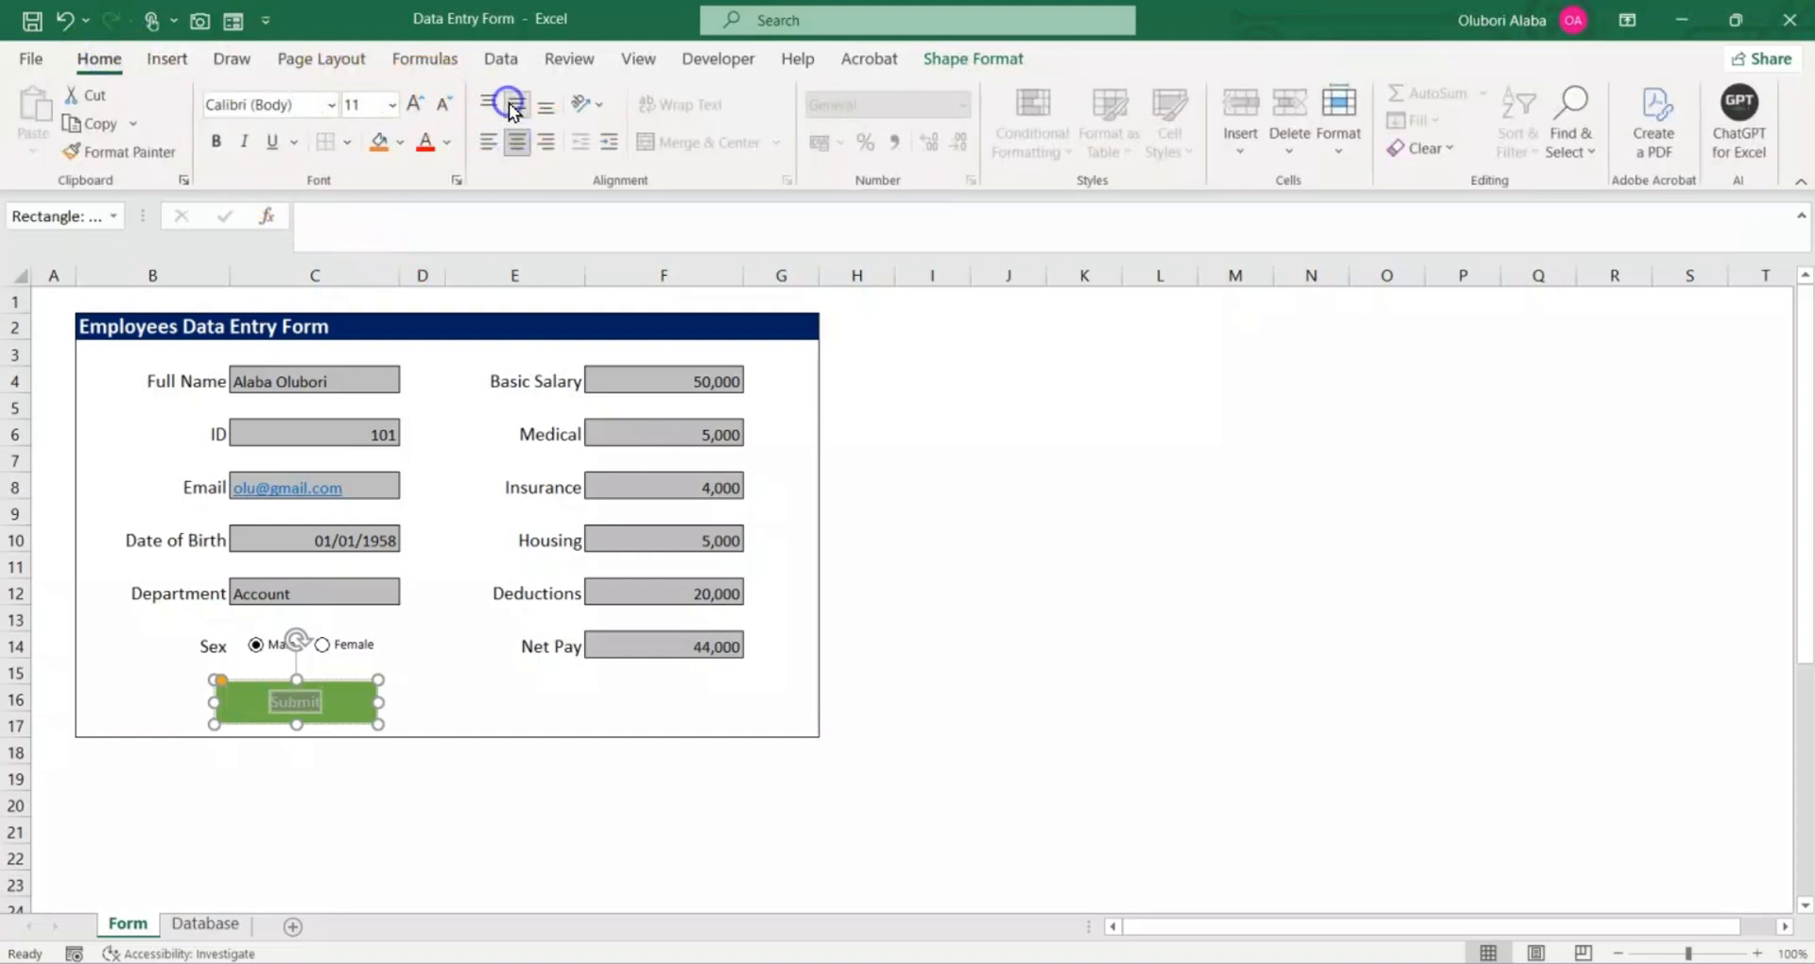
click(410, 102)
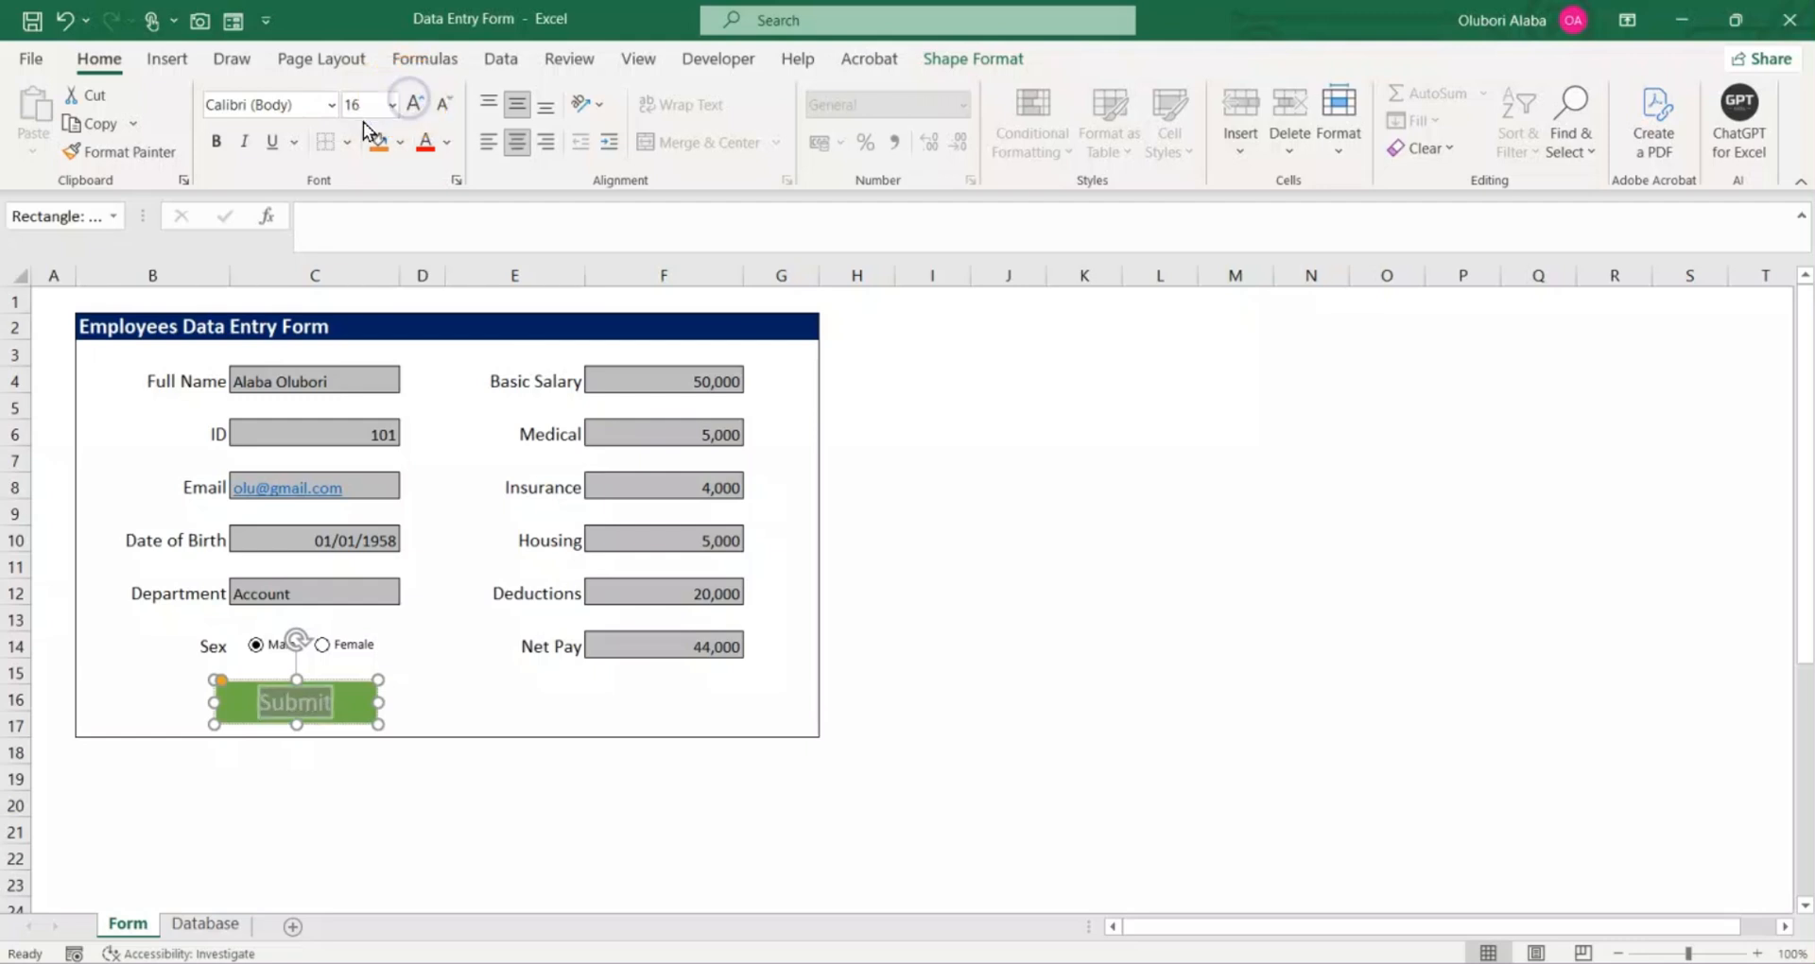
click(214, 142)
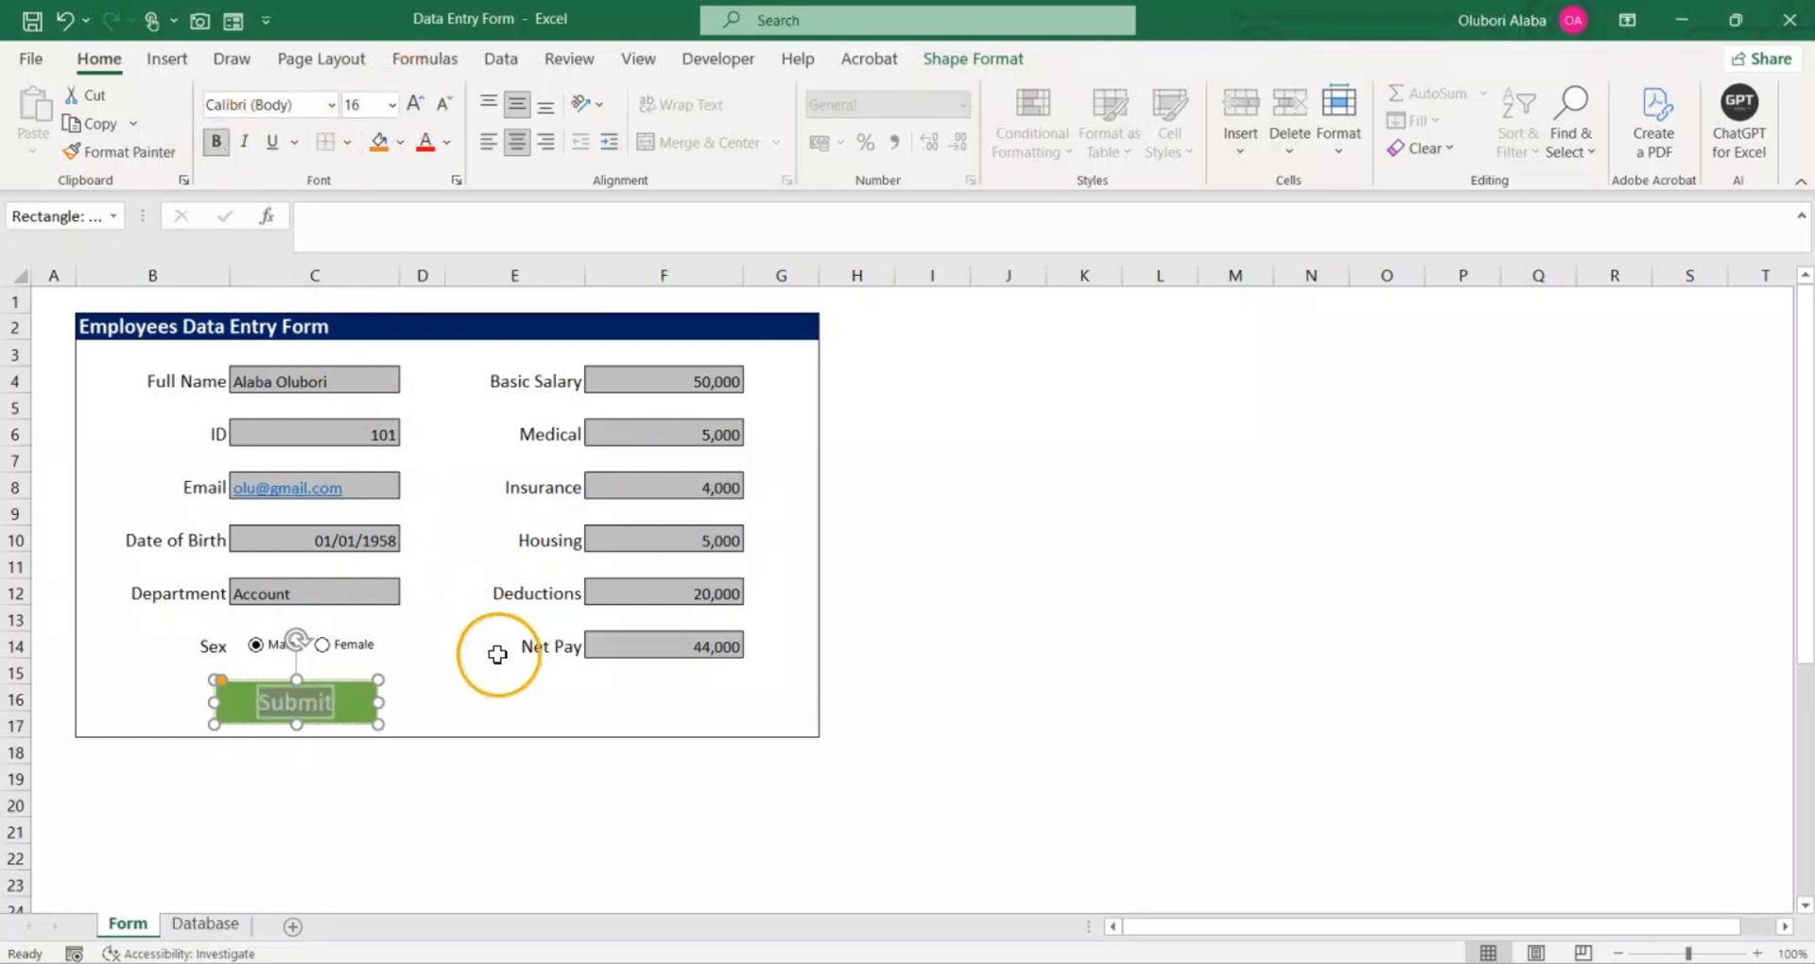
click(501, 777)
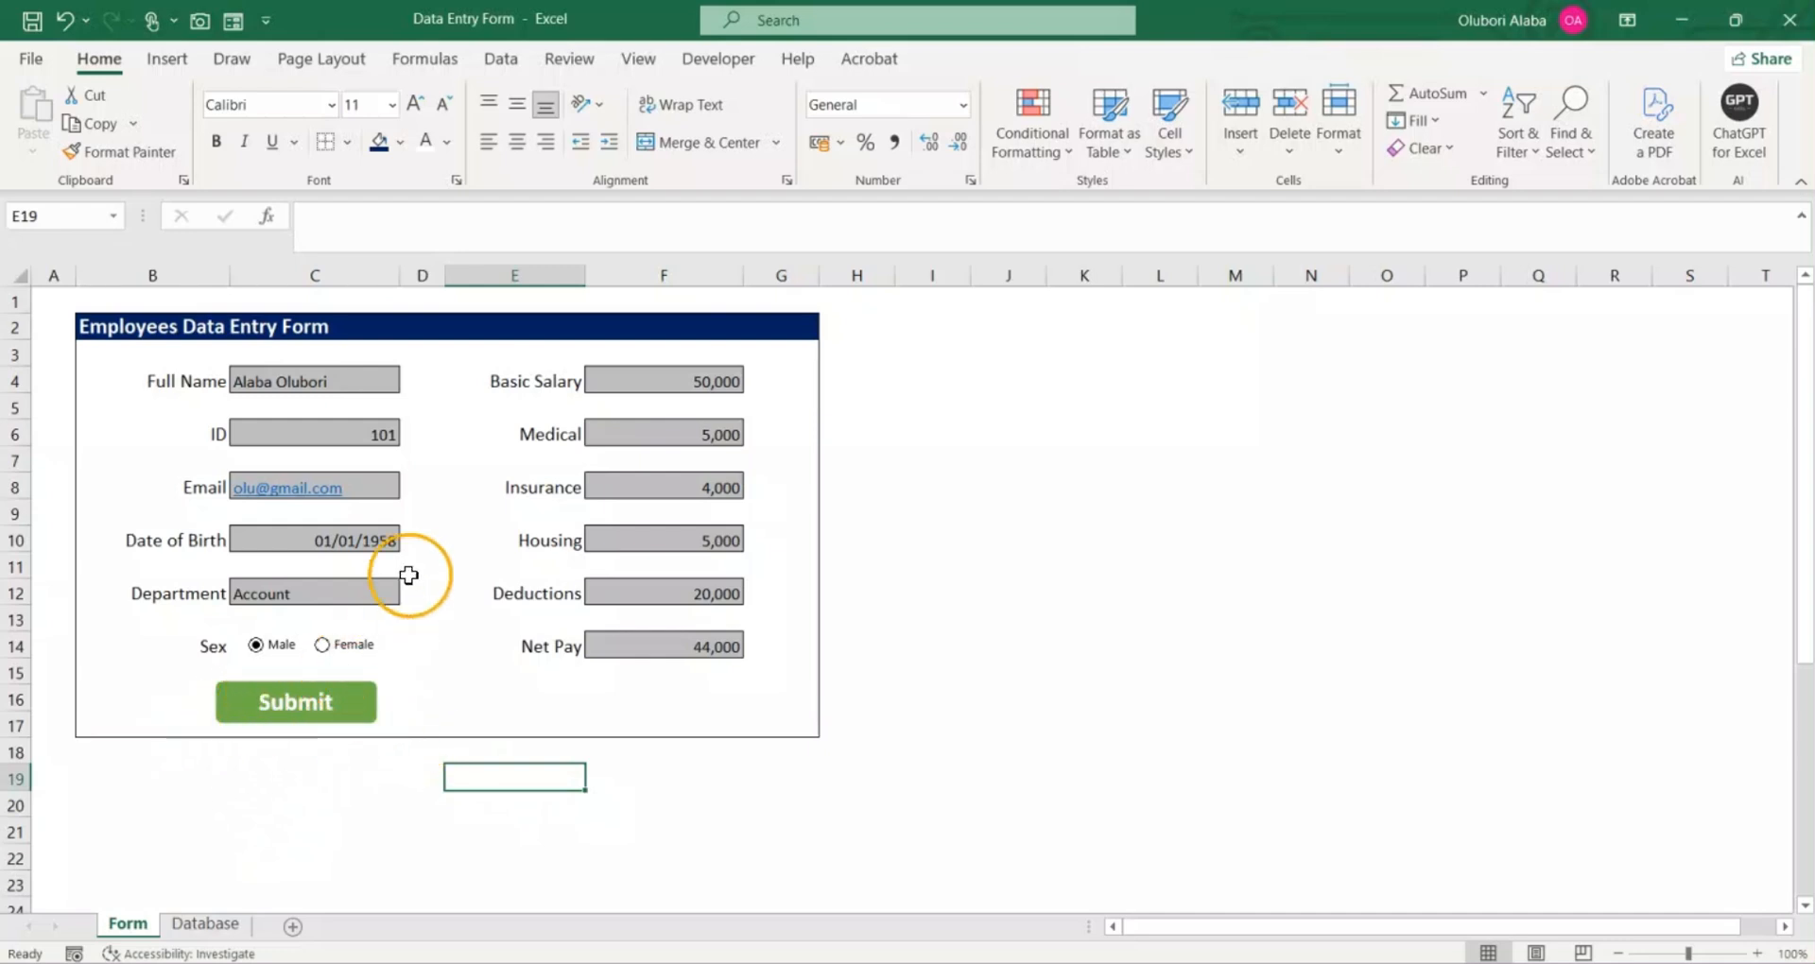
Step: Assign the CollectData macro to the green Submit button and deselect the button
right_click(338, 704)
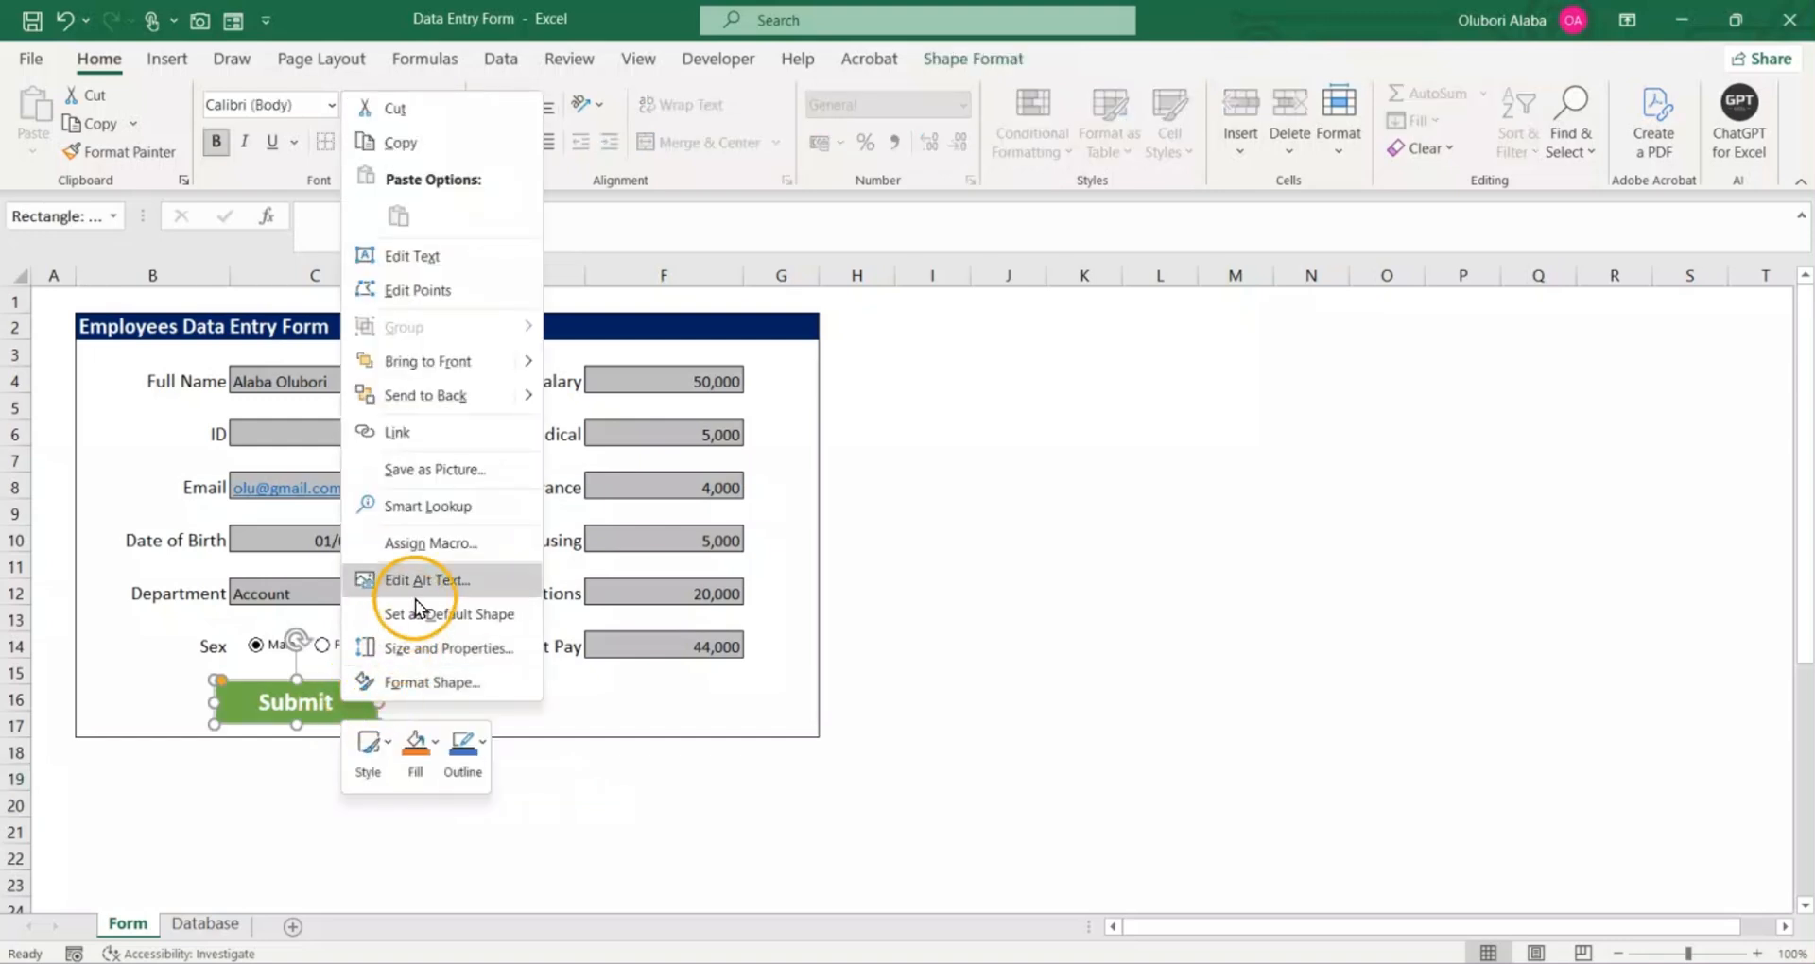
click(433, 542)
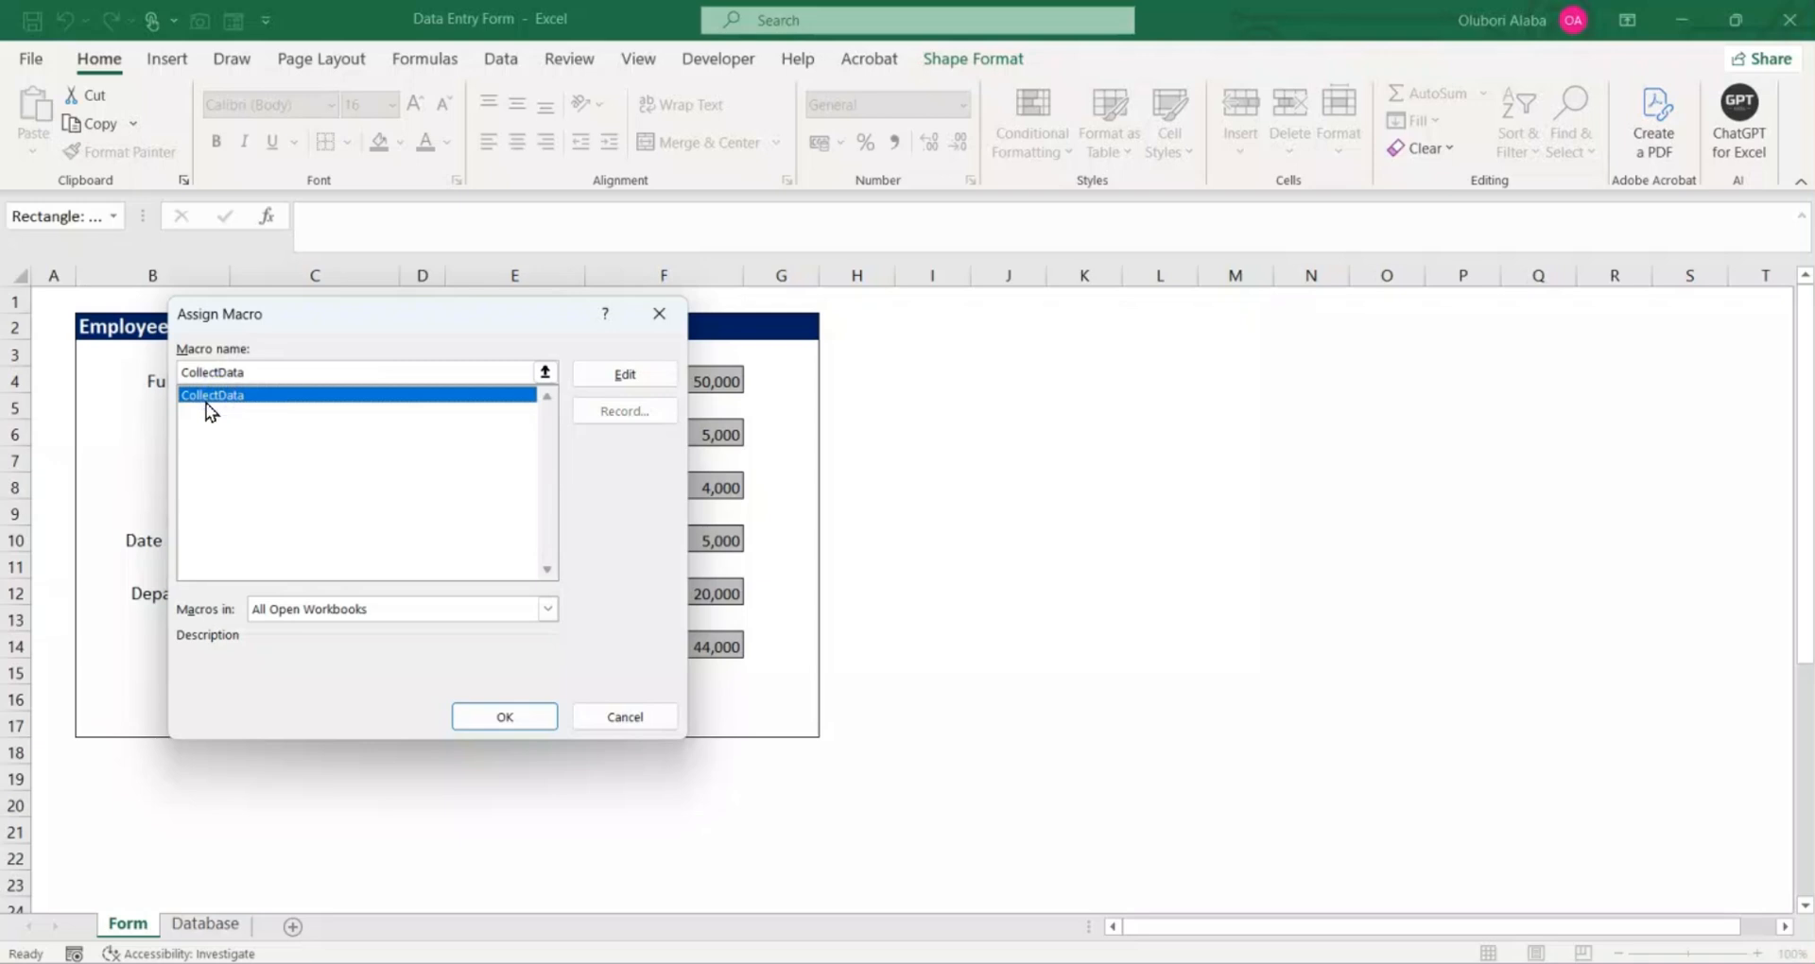
click(485, 713)
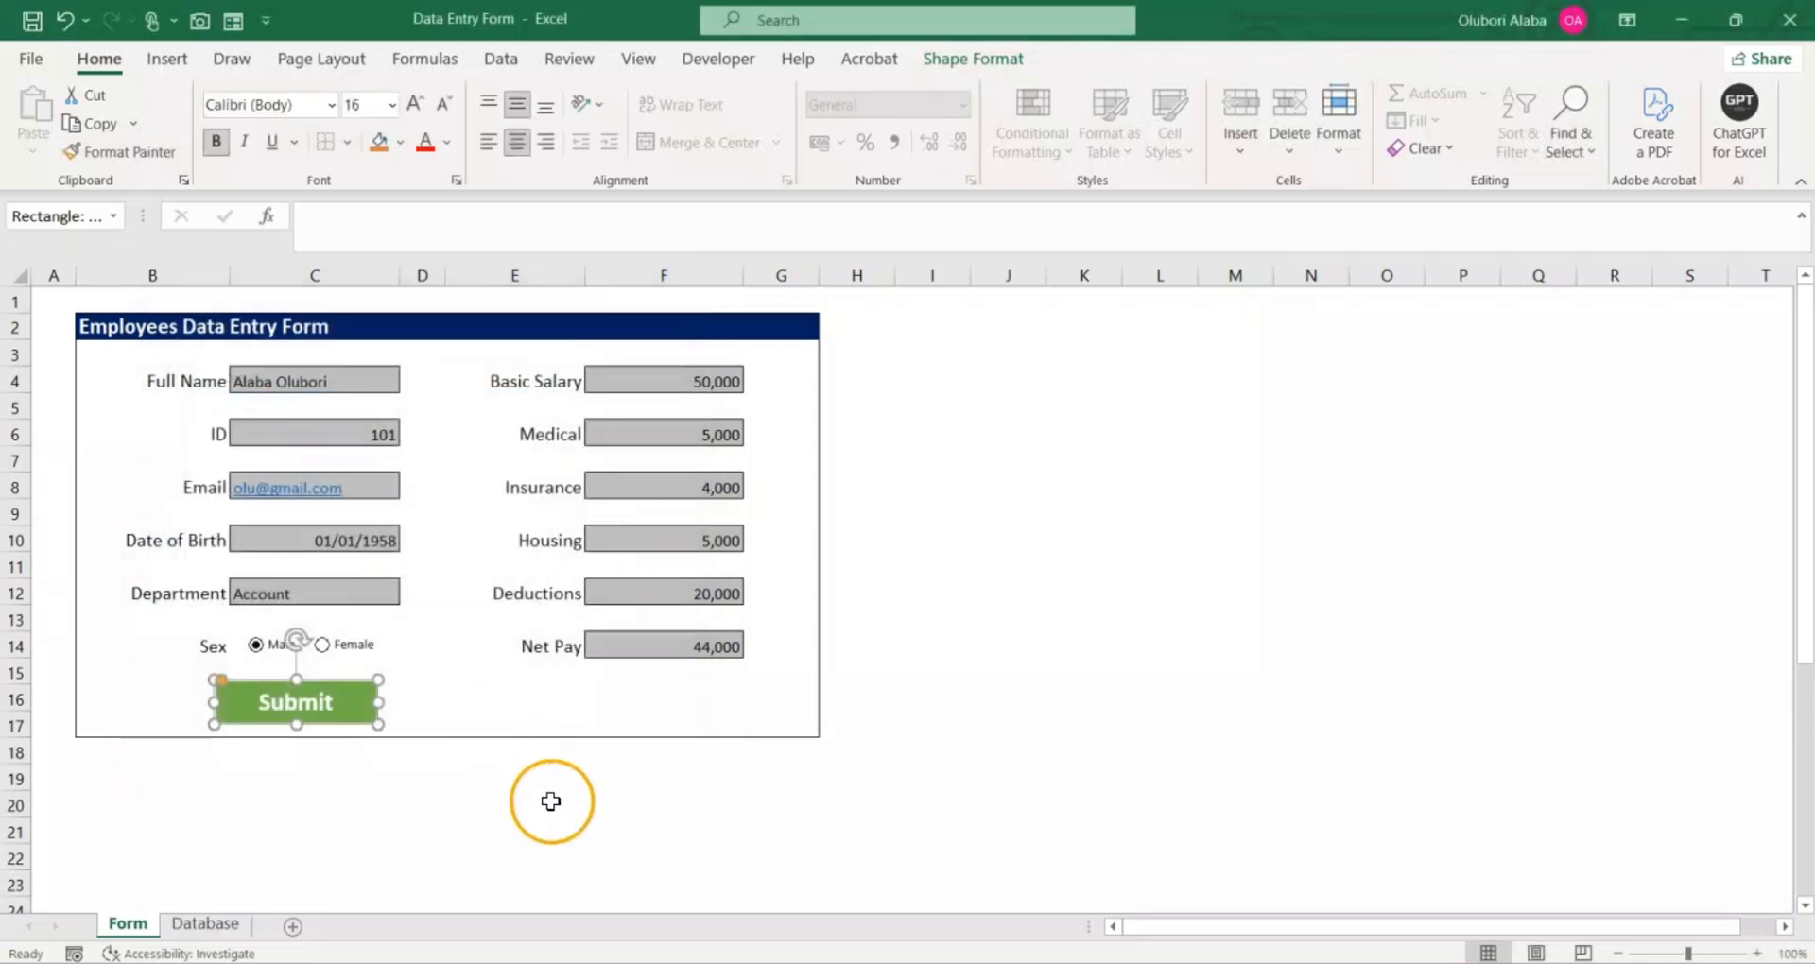
click(518, 707)
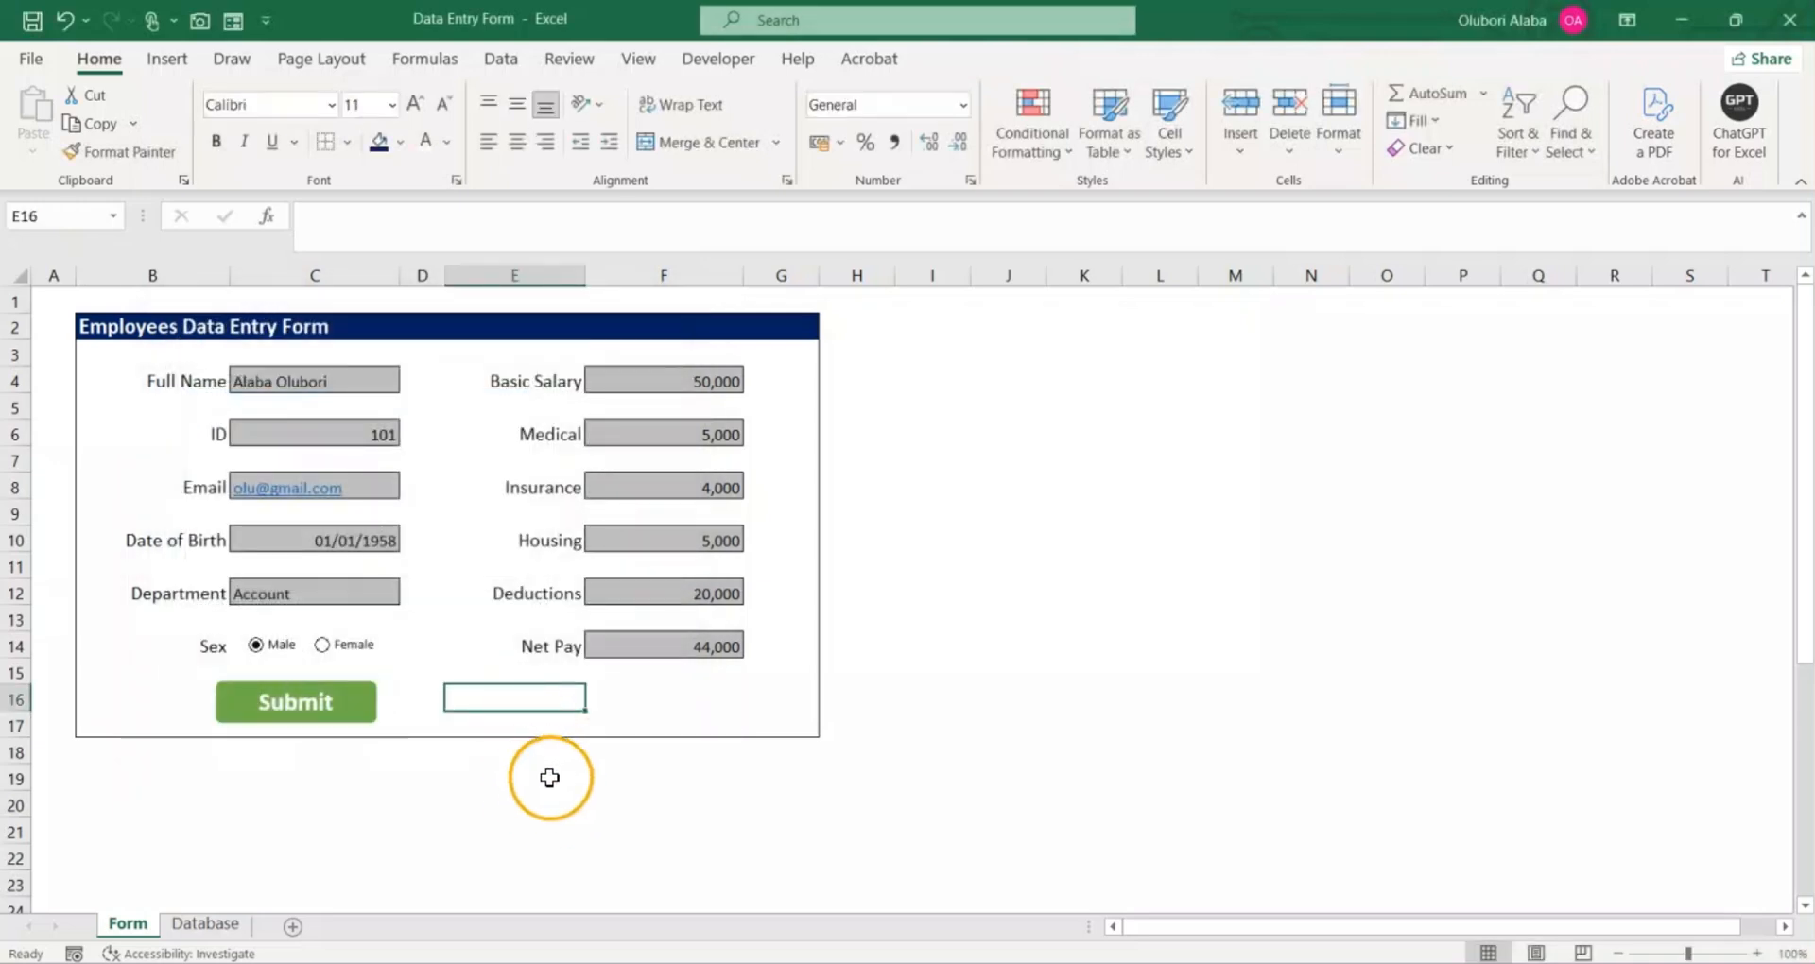
Step: Enter the next employee ID in cell C6 and run the Submit button's macro
scroll(578, 784, down, 1)
scroll(578, 784, up, 1)
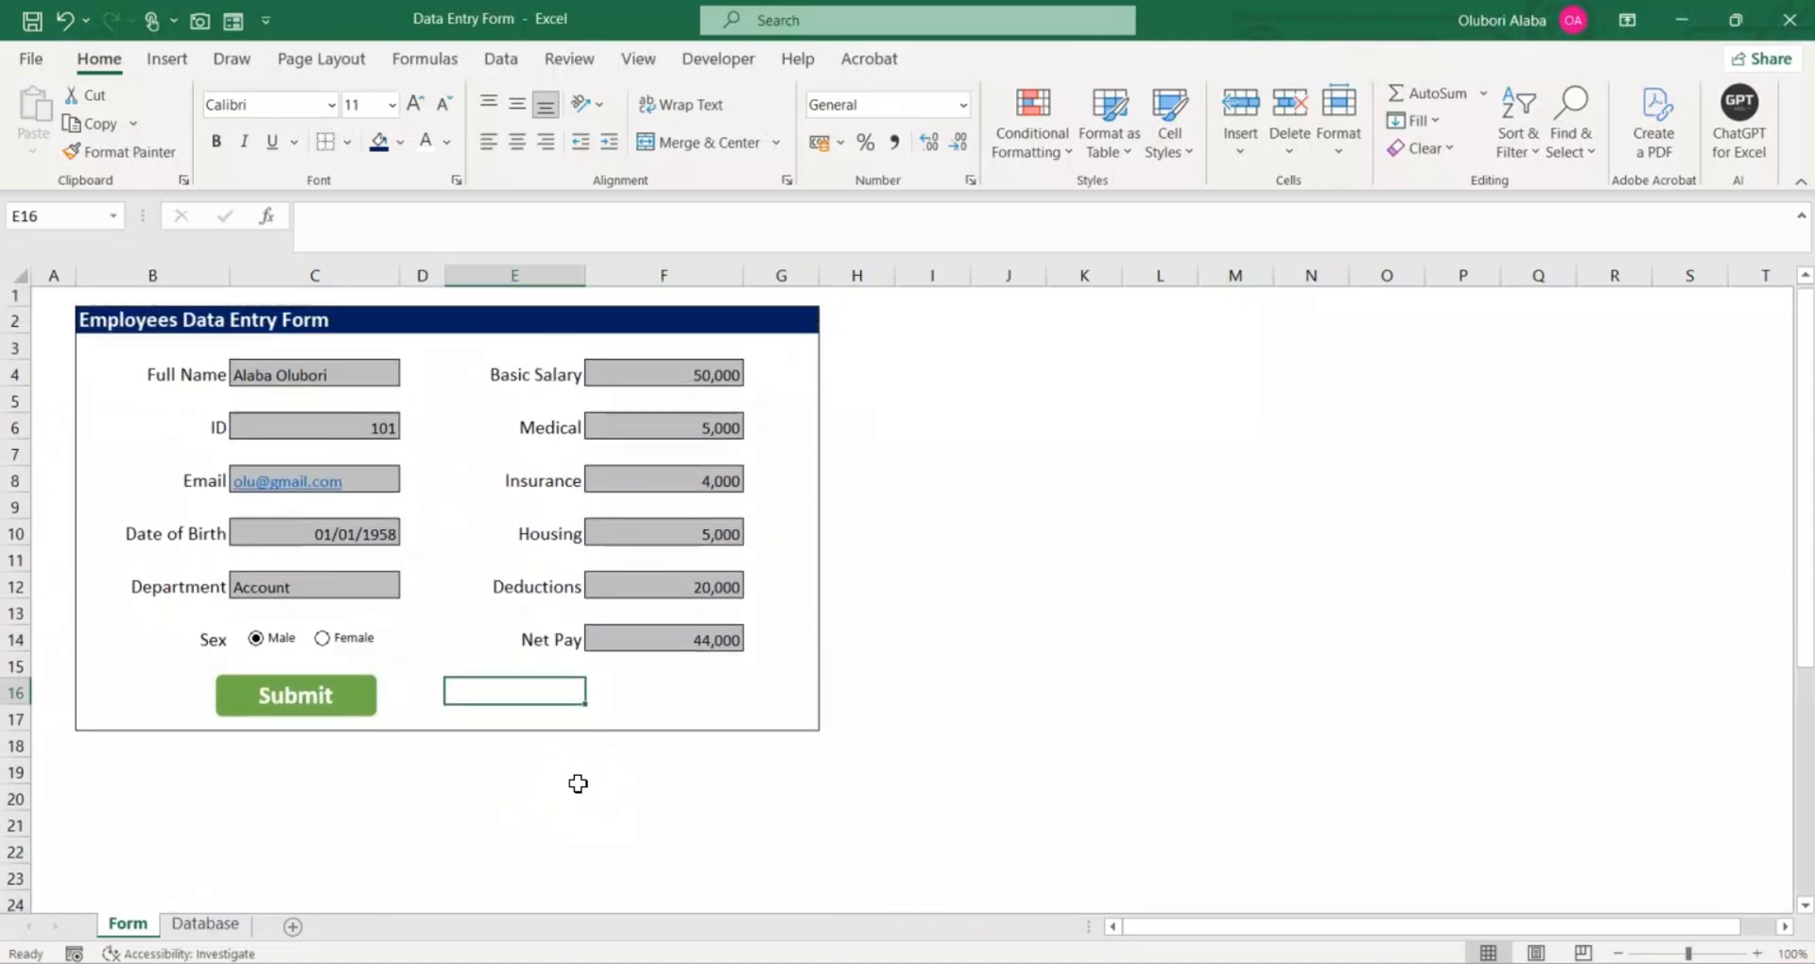
click(325, 434)
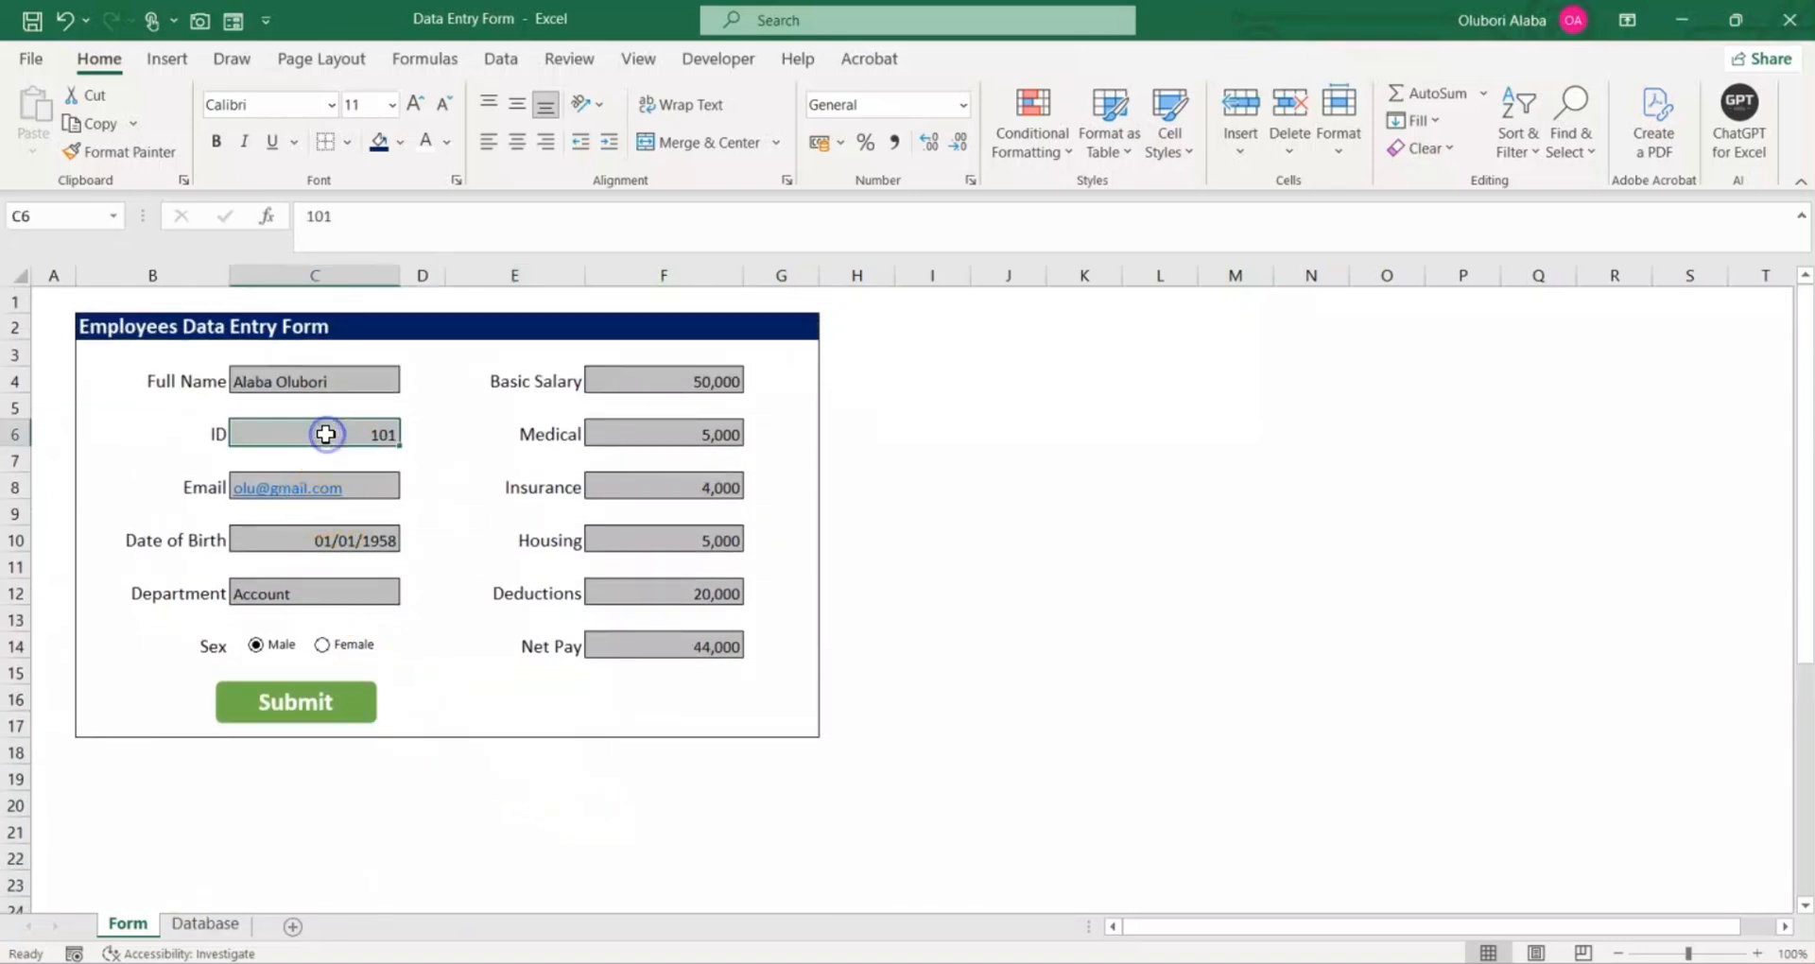
text(1)
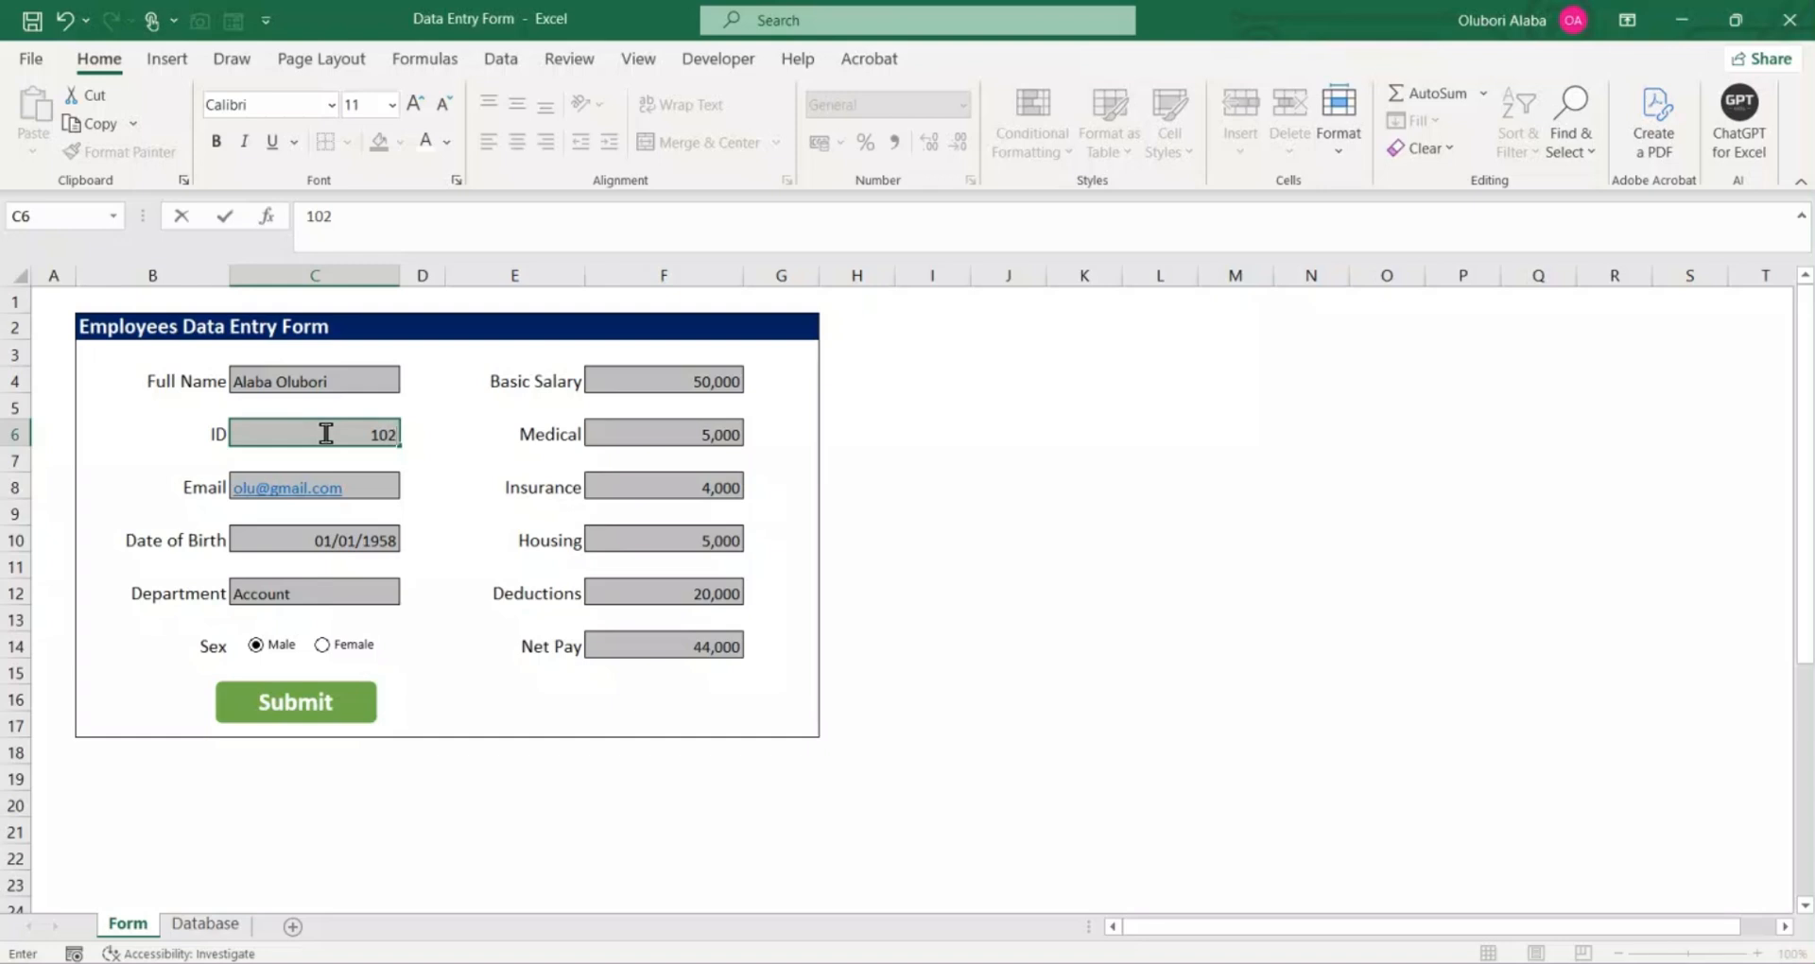
click(423, 673)
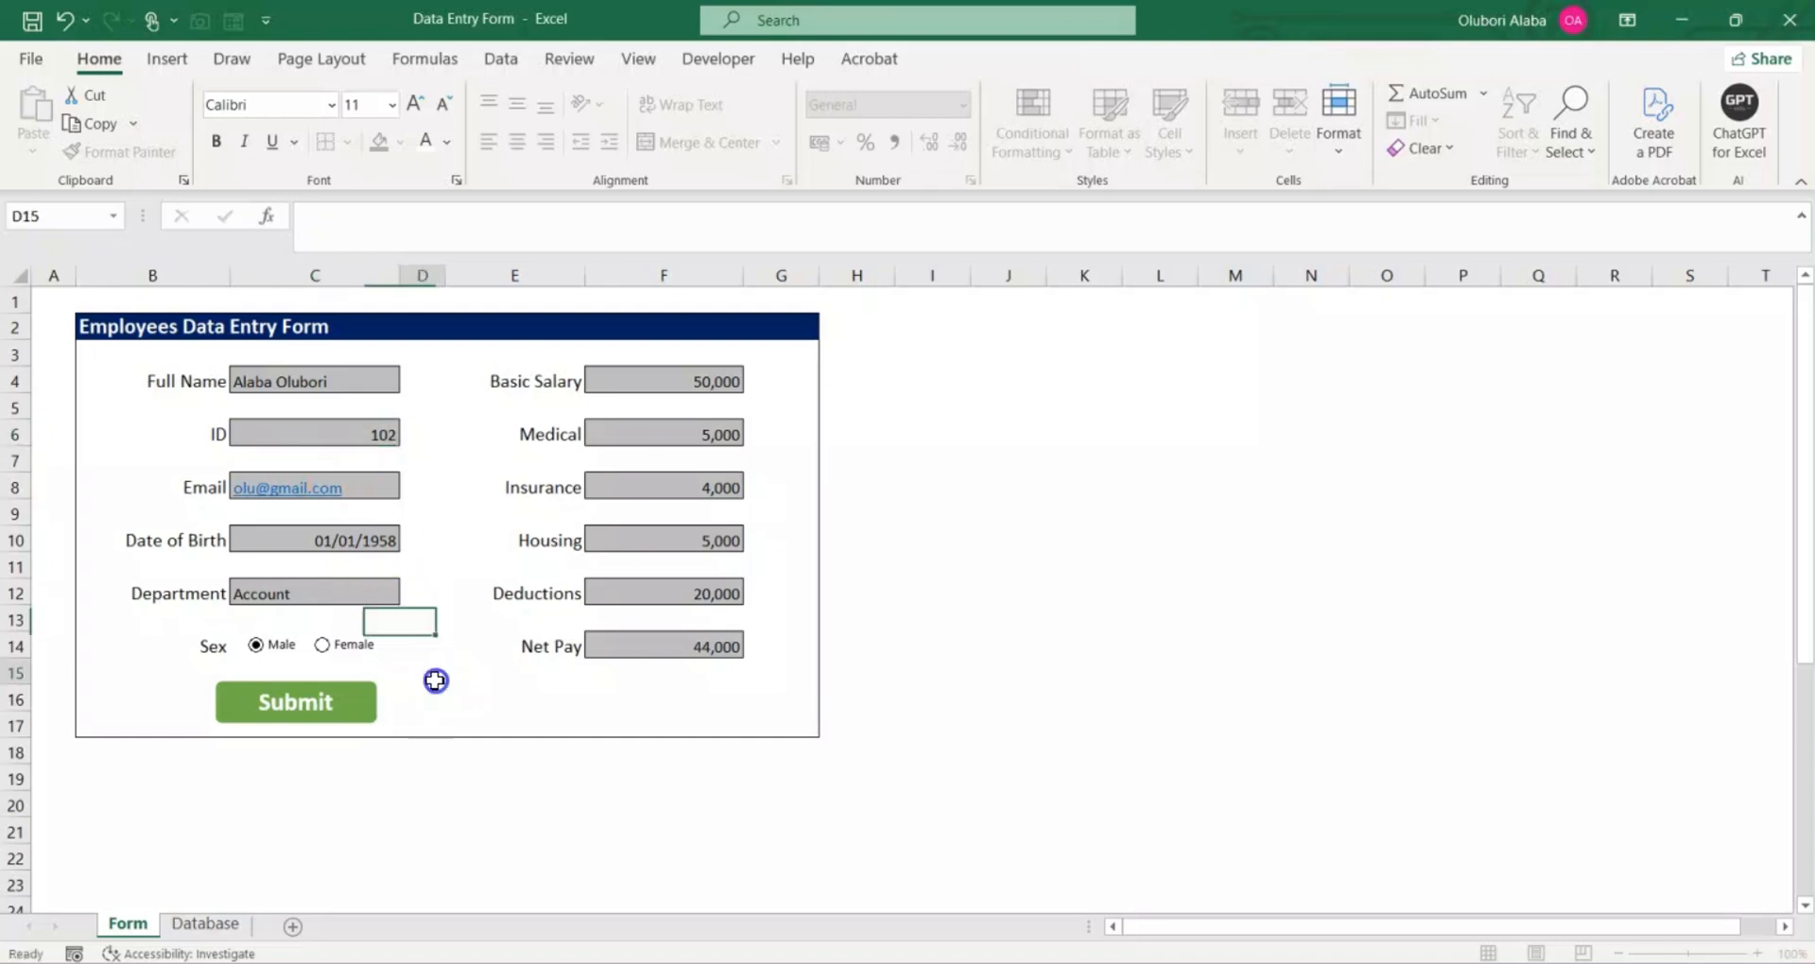
click(299, 726)
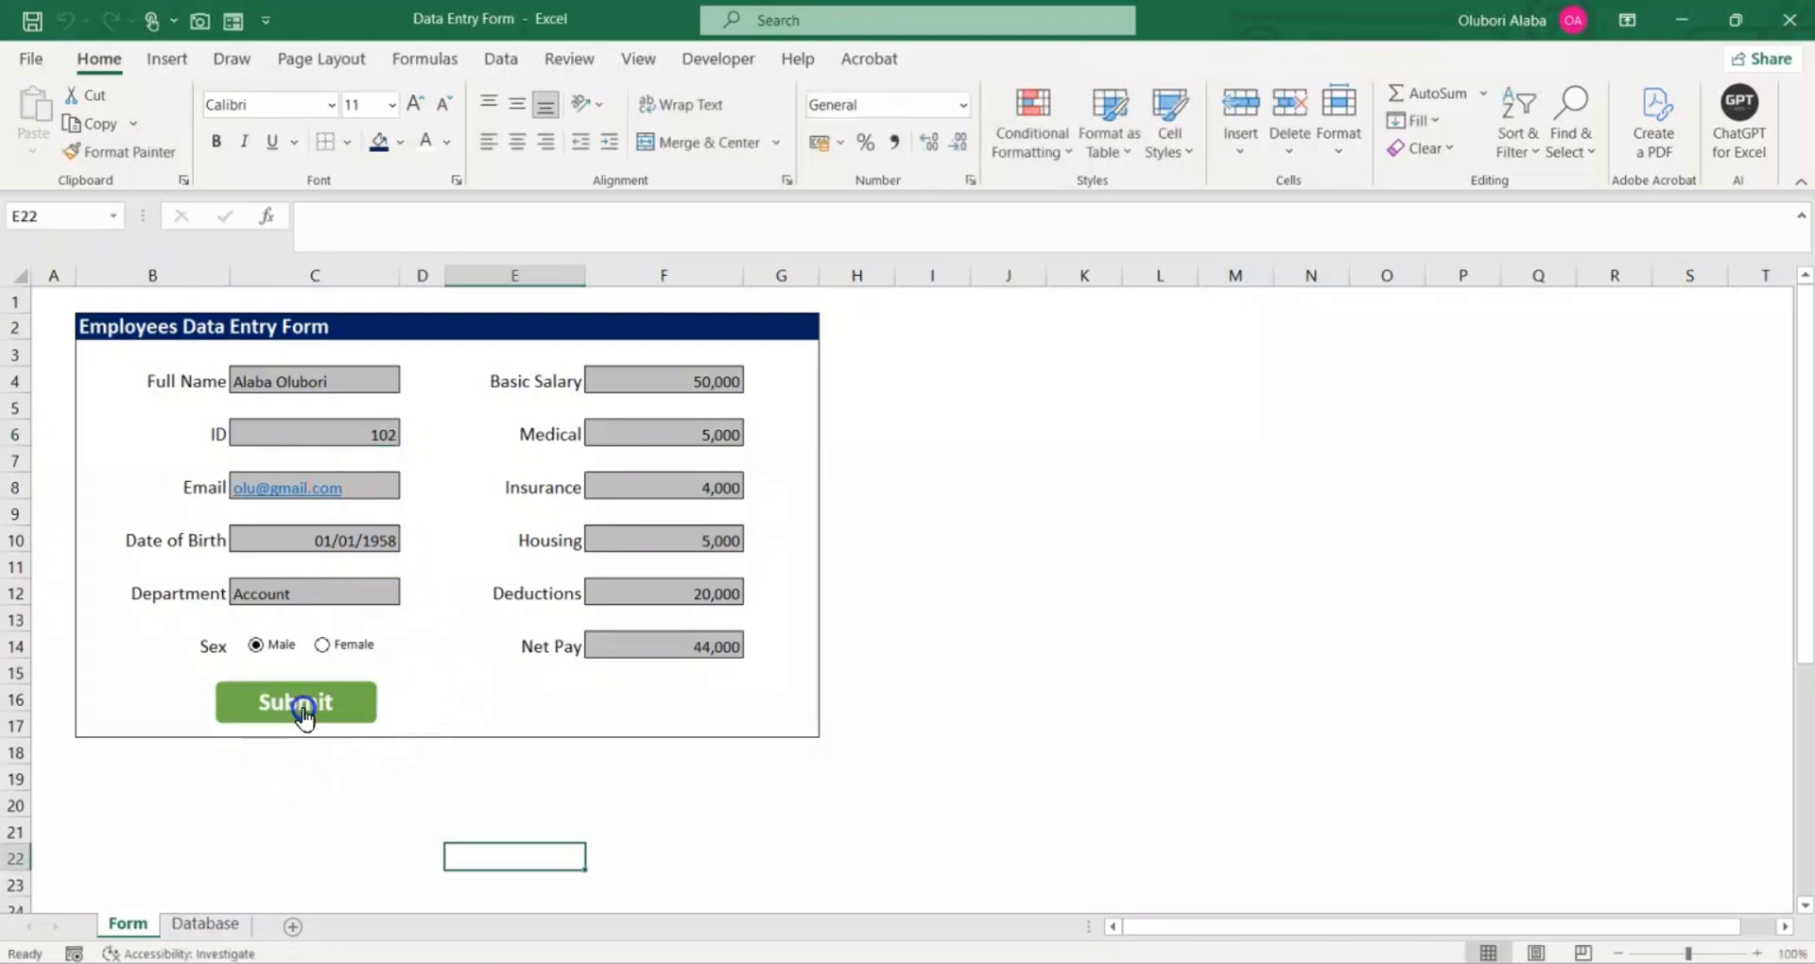
Step: Check the submitted record on the Database sheet against the form entries and return to the Form sheet
click(223, 930)
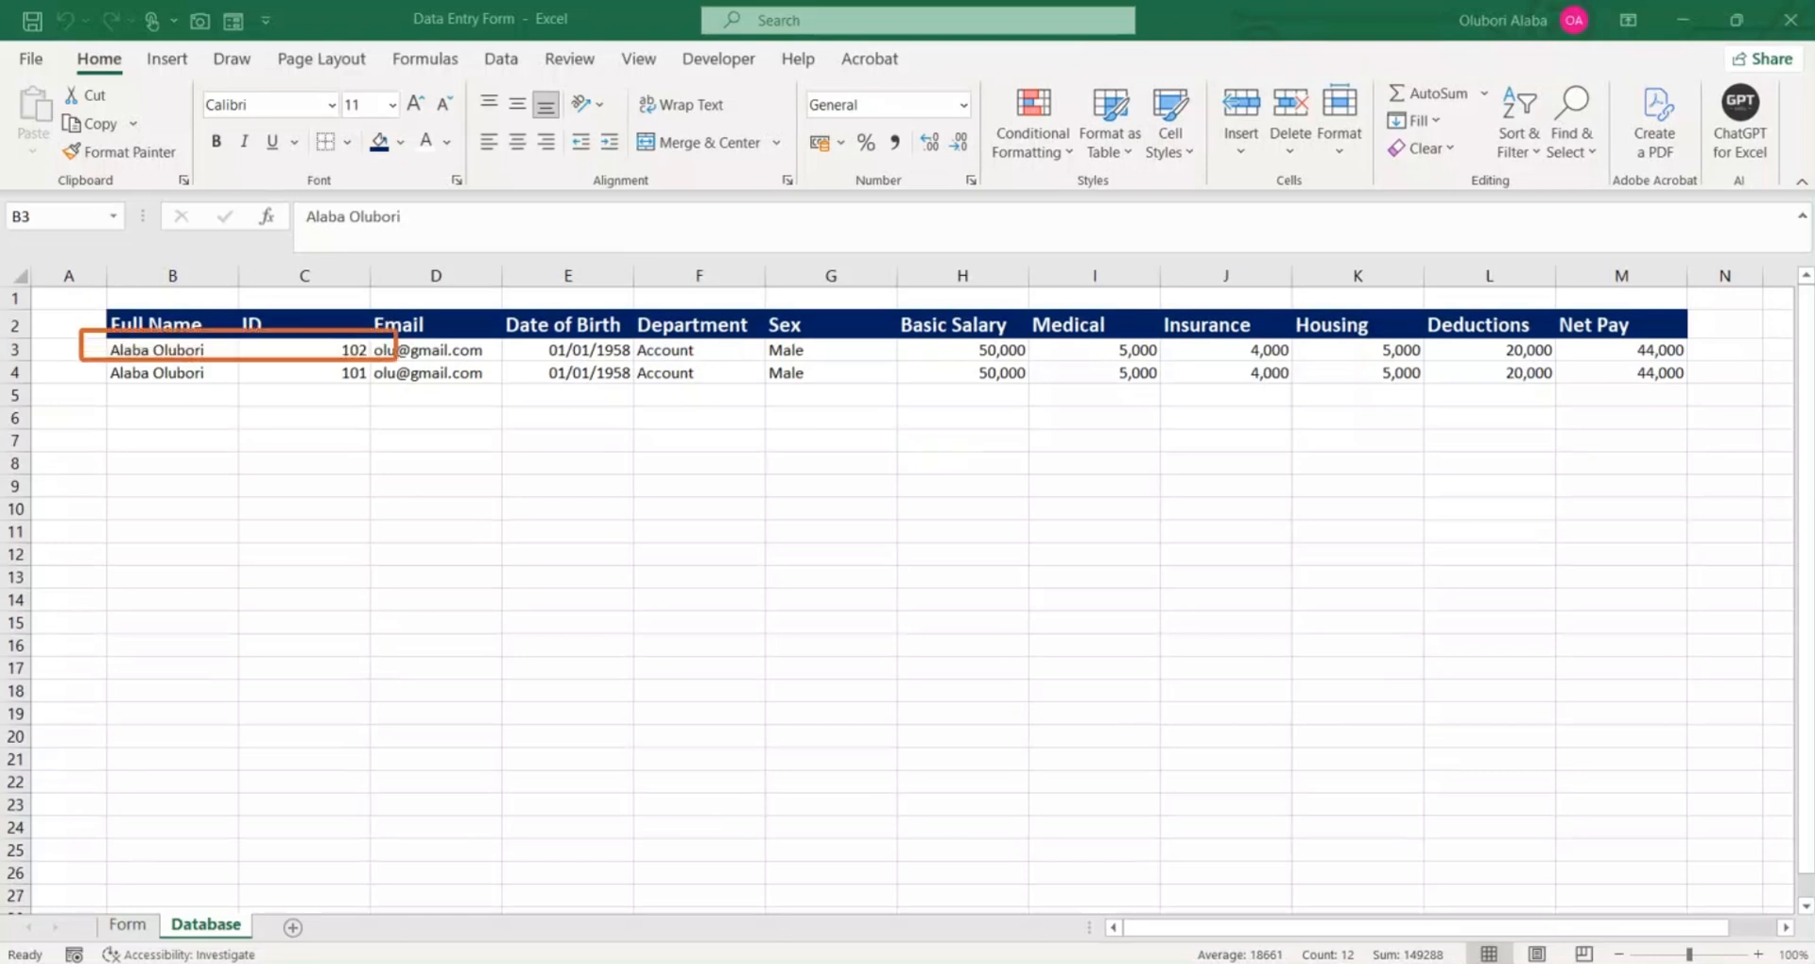
click(132, 917)
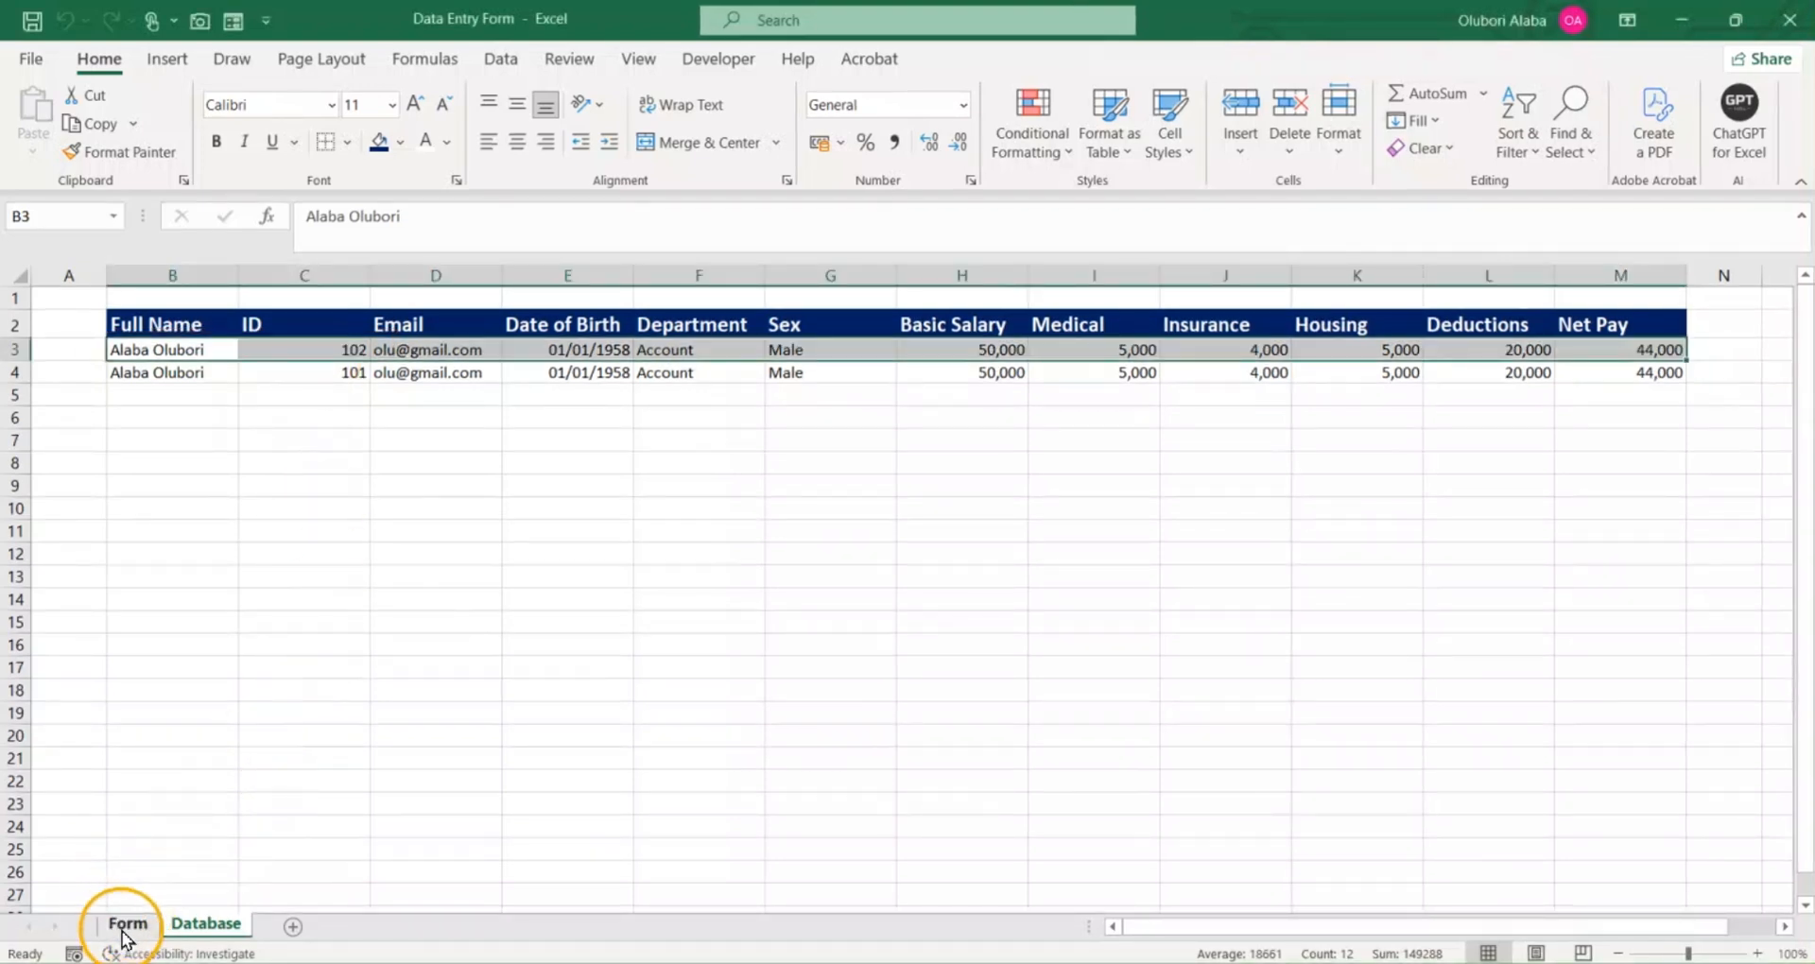
click(125, 923)
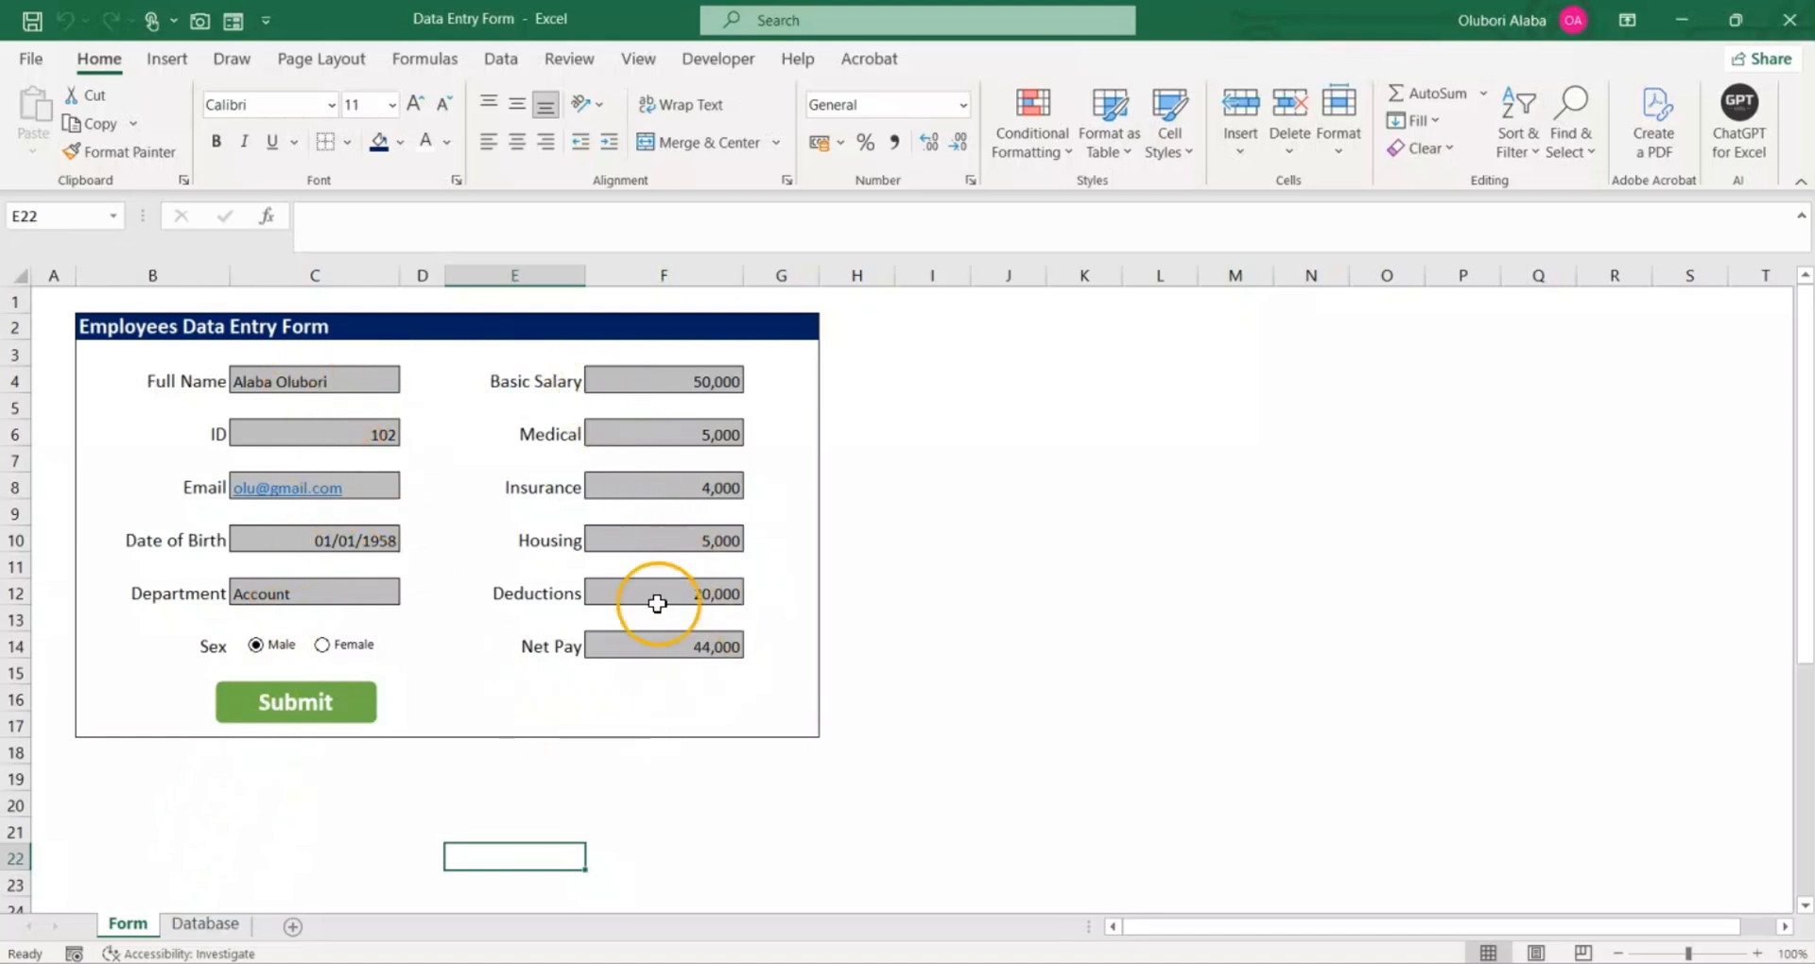
click(205, 923)
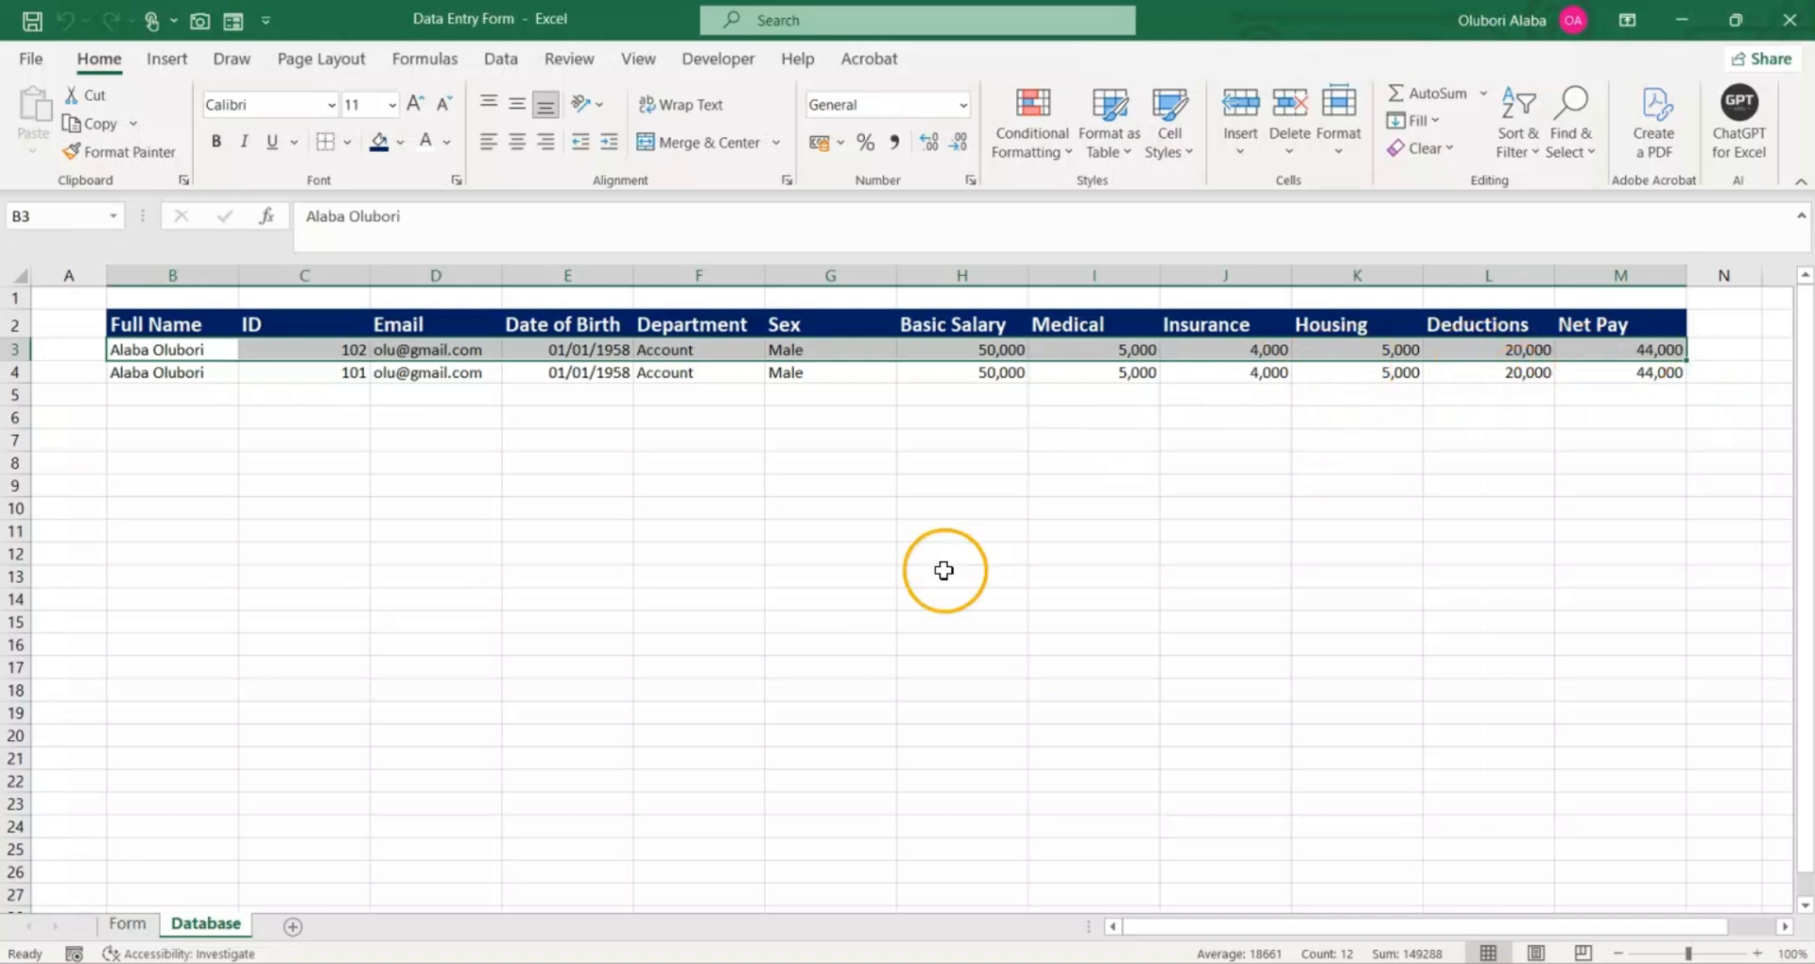
click(126, 924)
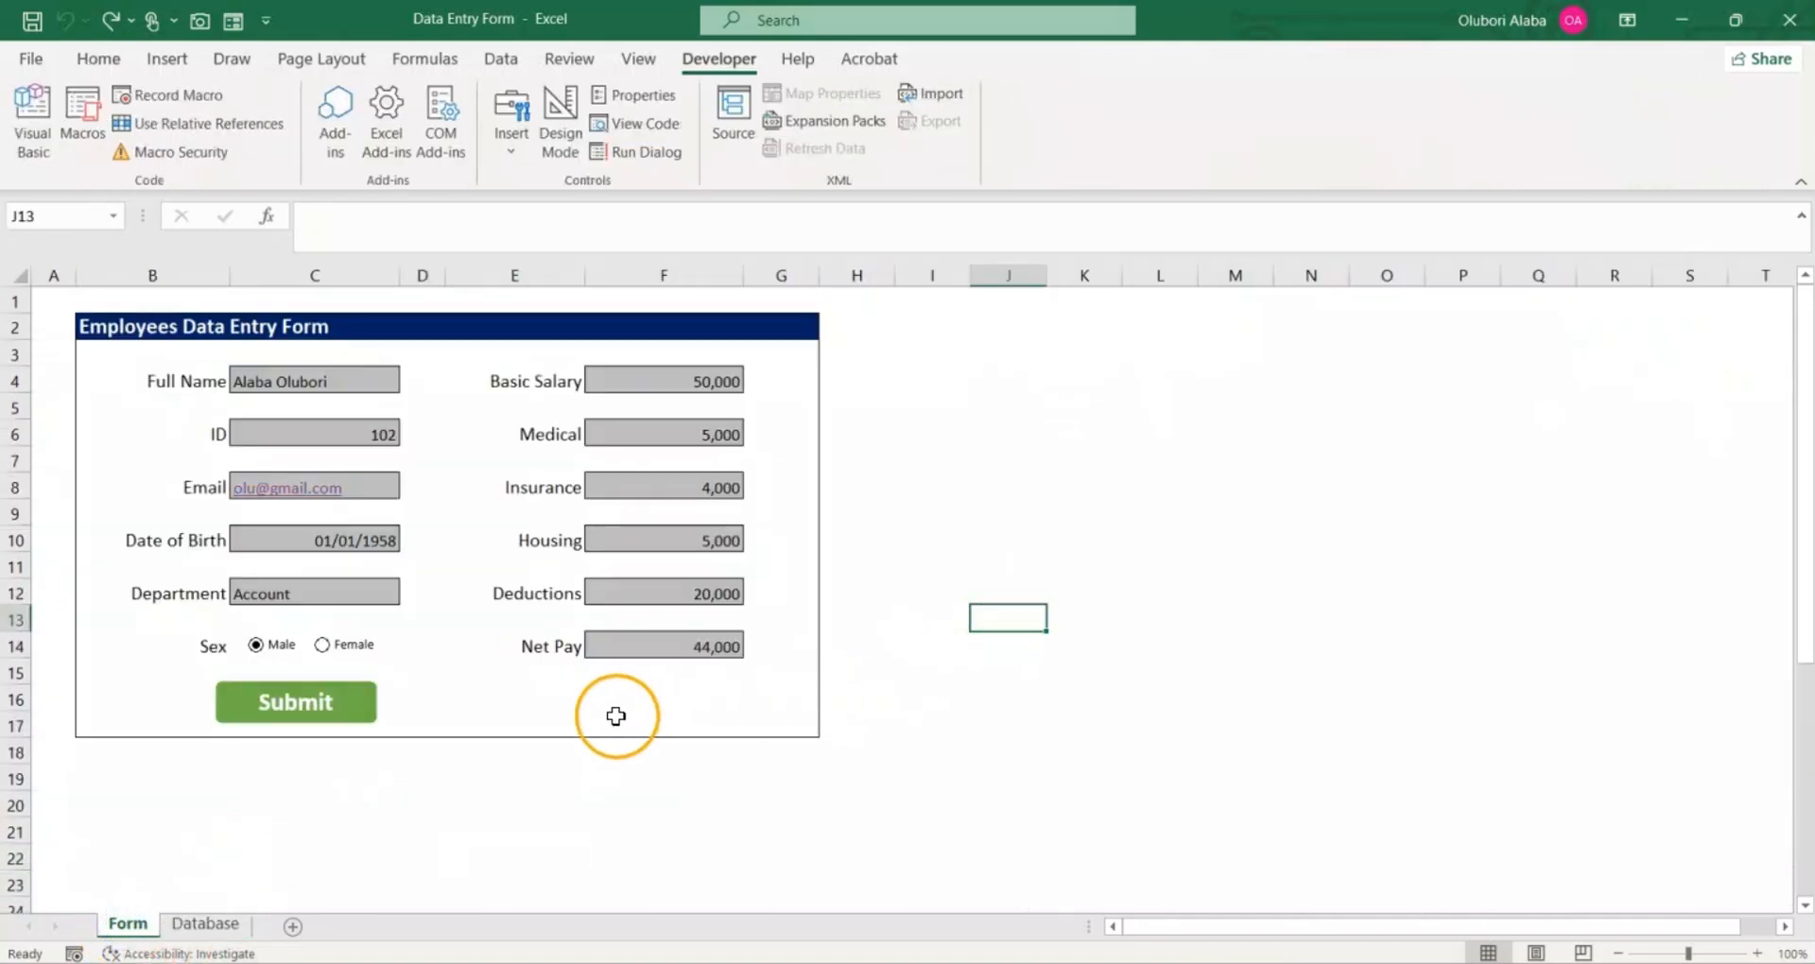
Step: Select empty cell E16 and start recording a macro named ClearData, stored in this workbook
click(527, 701)
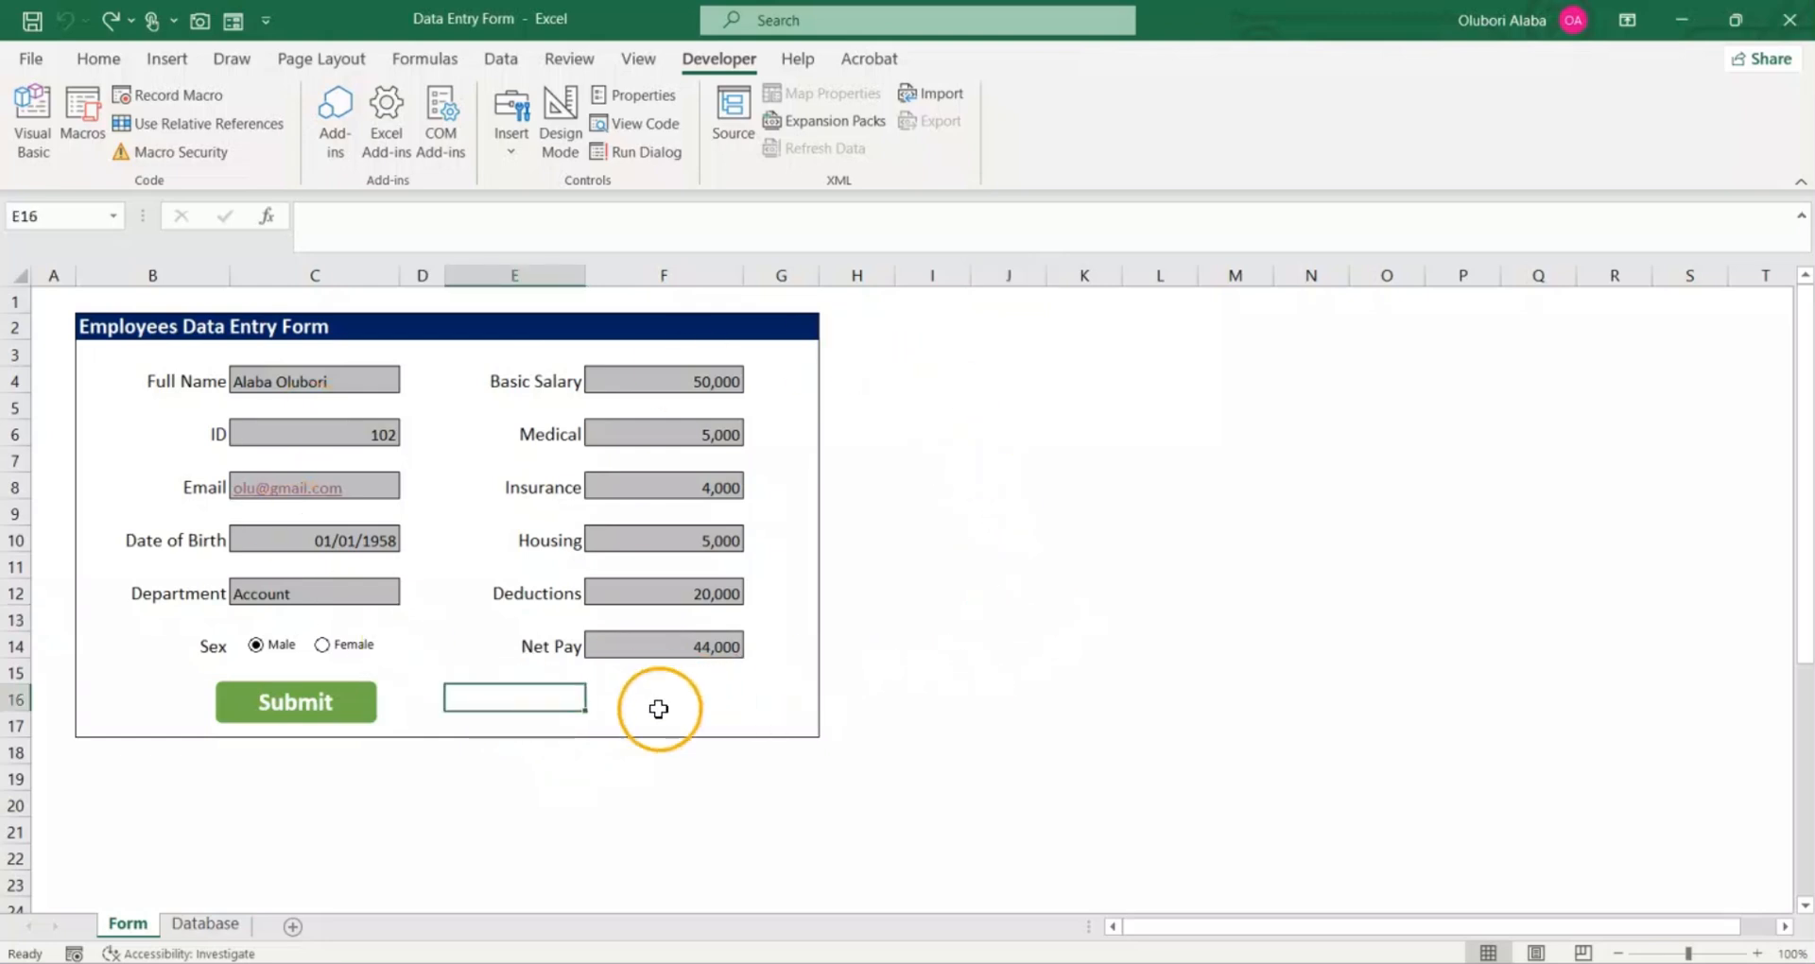
click(202, 104)
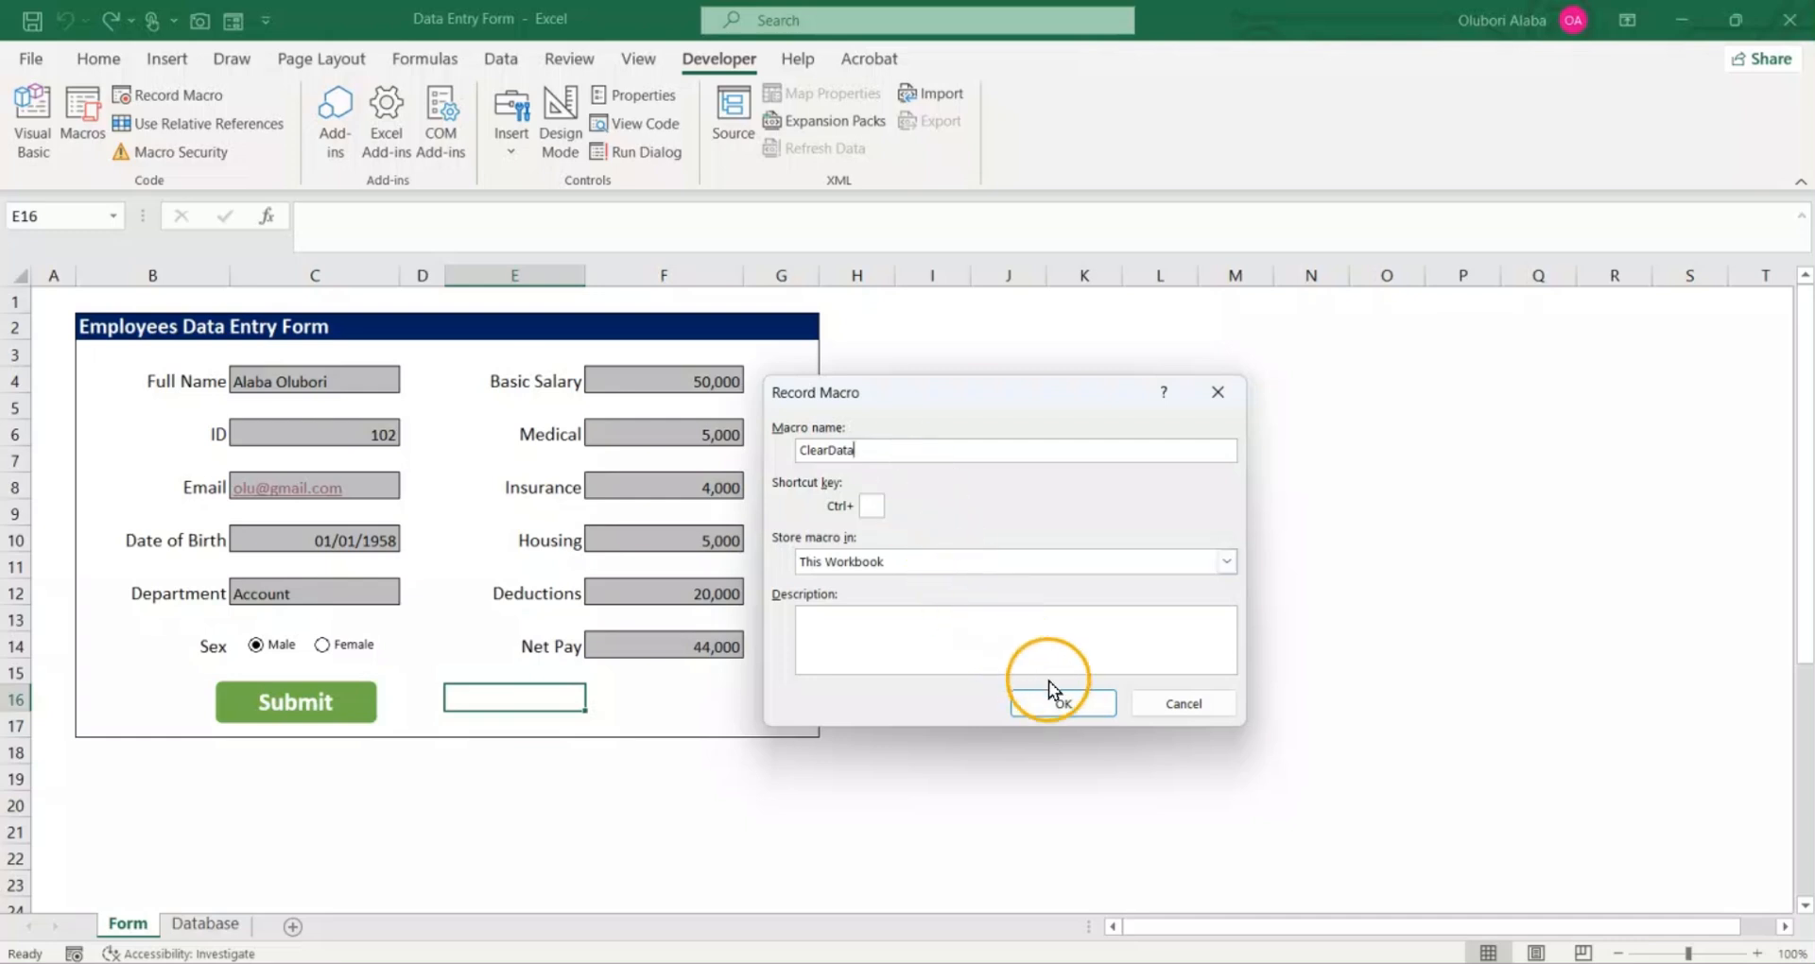
click(1062, 705)
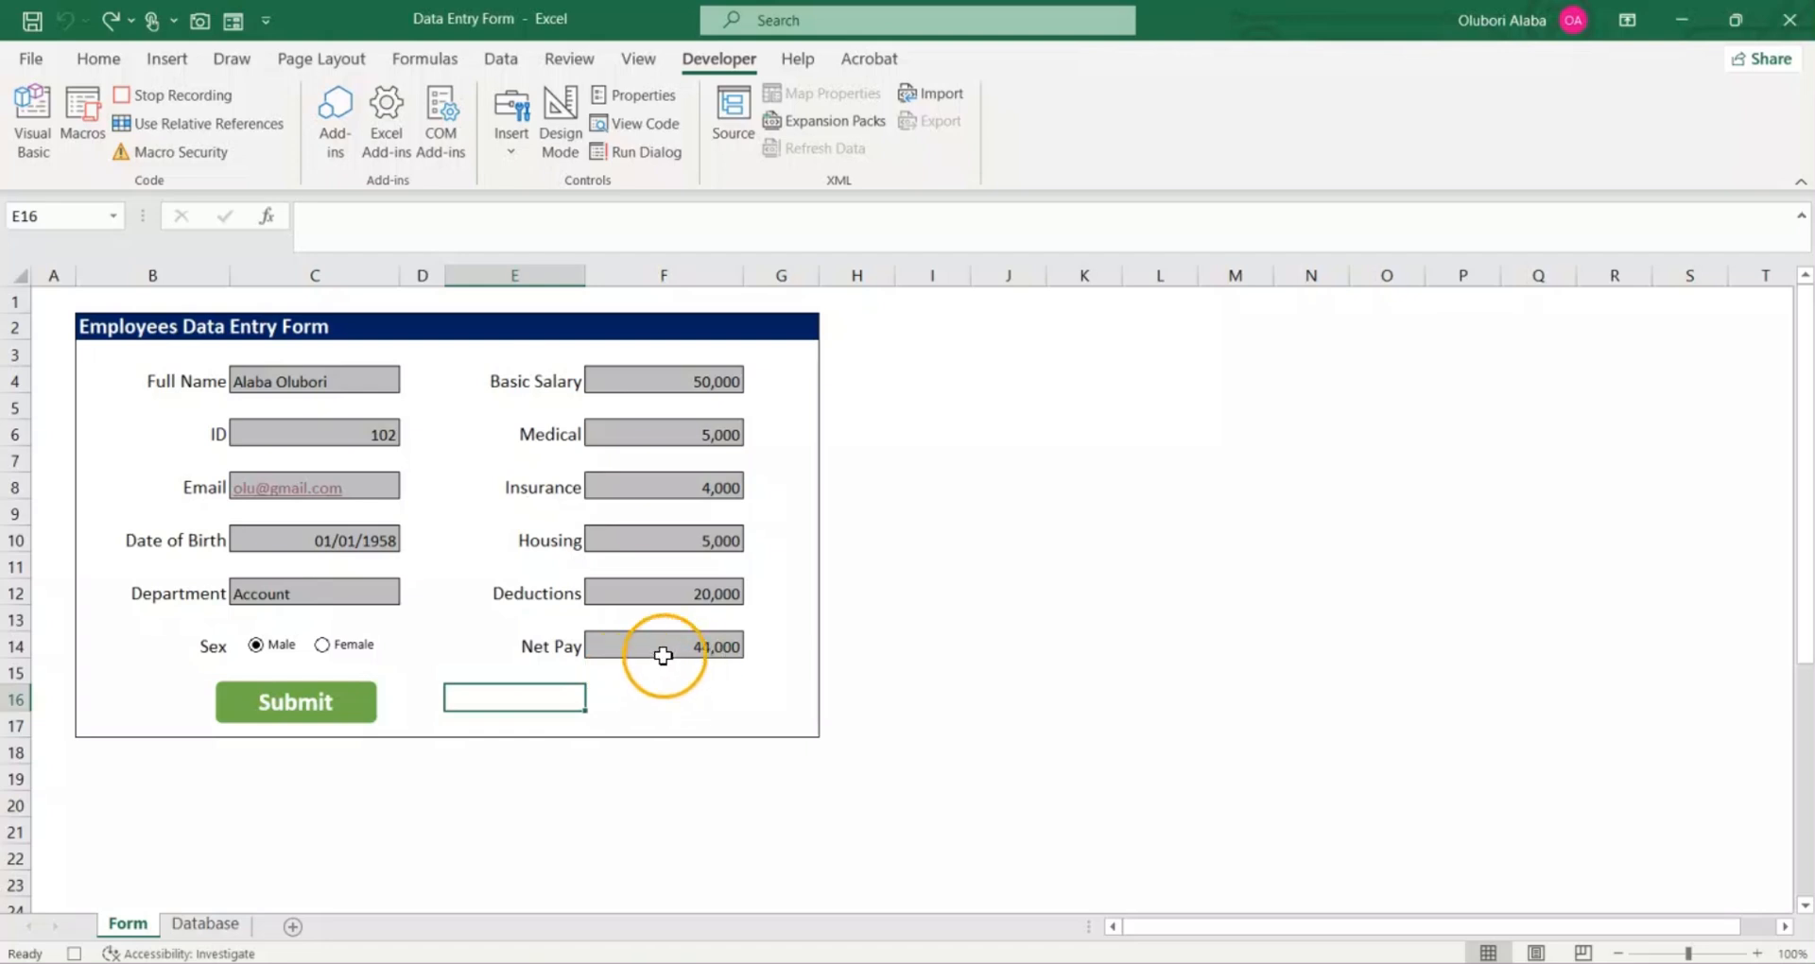
Step: Clear the Deductions, Housing, Insurance, Medical and Basic Salary entries, working upward and keeping the Net Pay formula
click(682, 591)
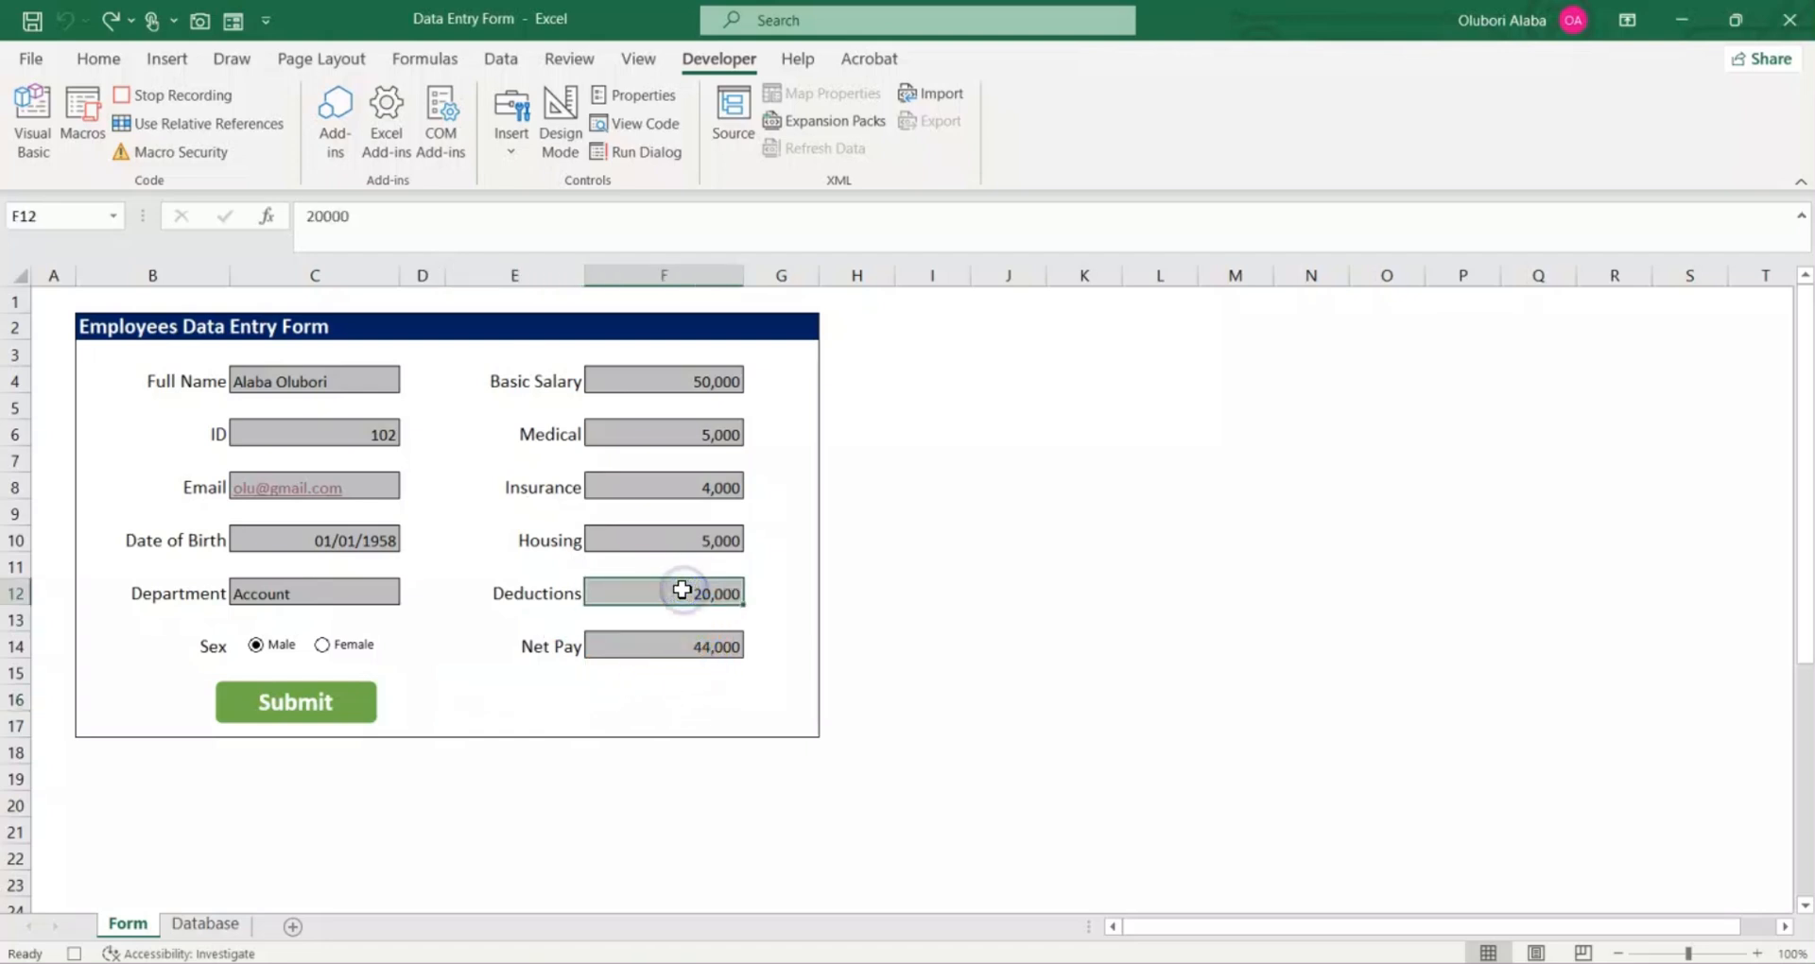
click(680, 549)
key(Delete)
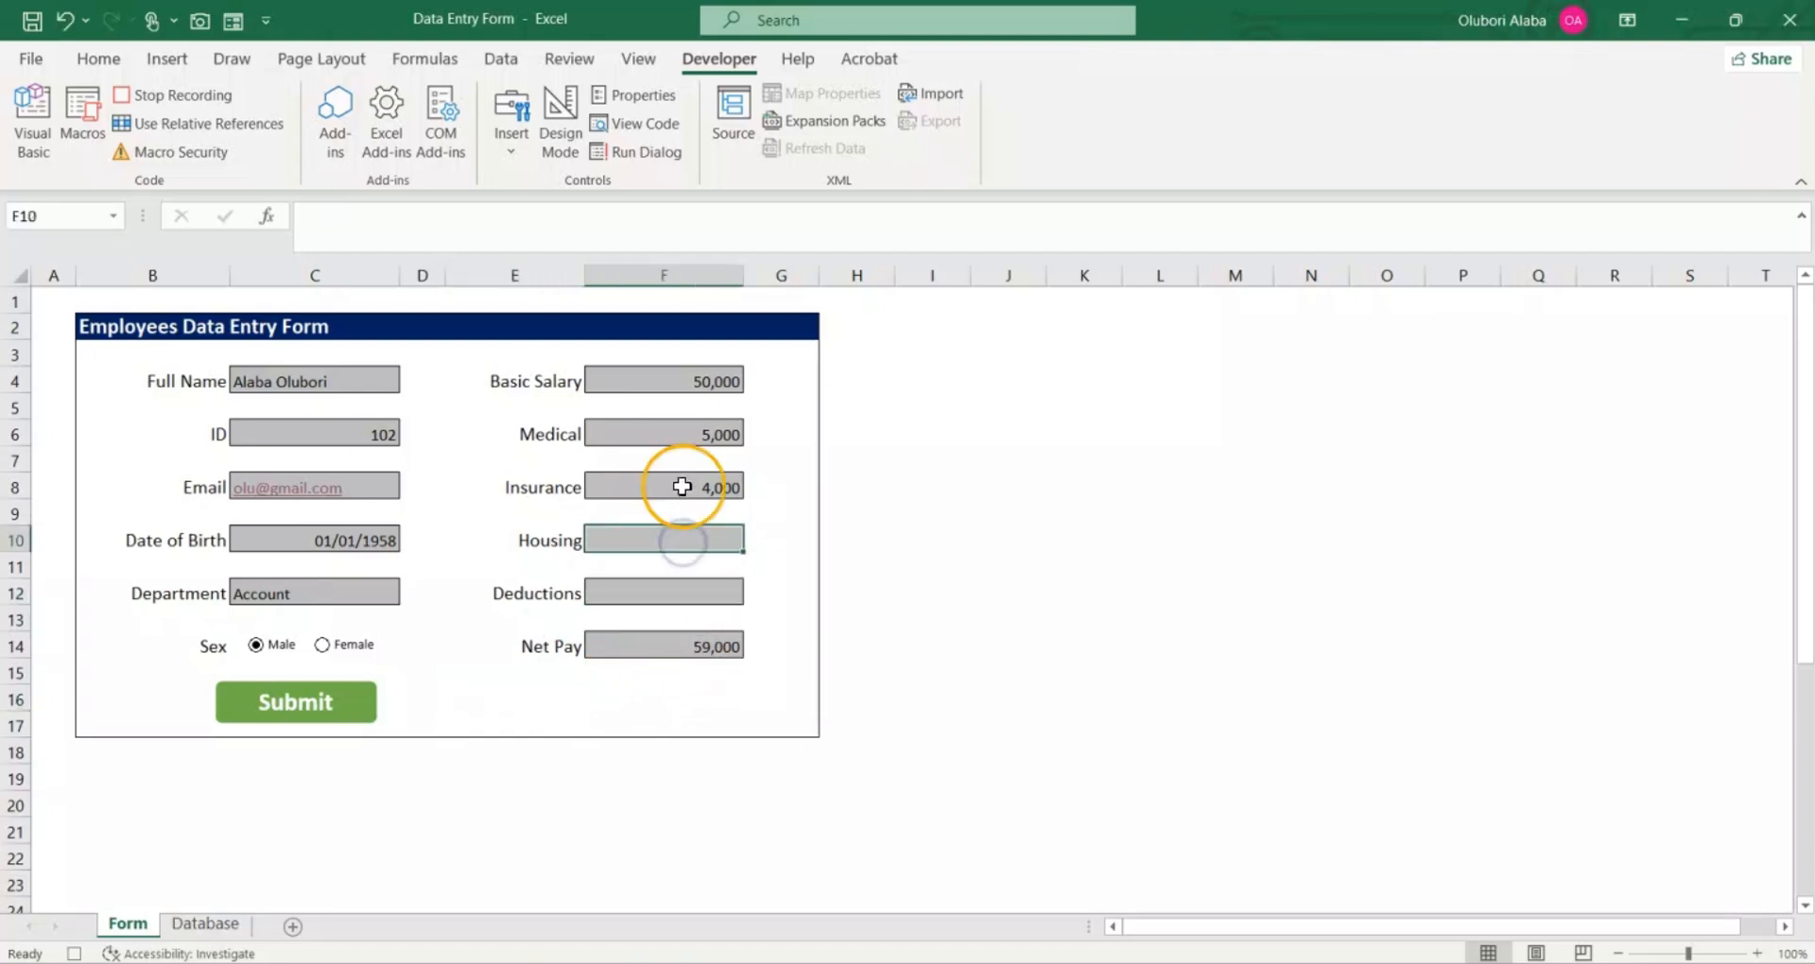
click(682, 484)
click(684, 435)
key(Delete)
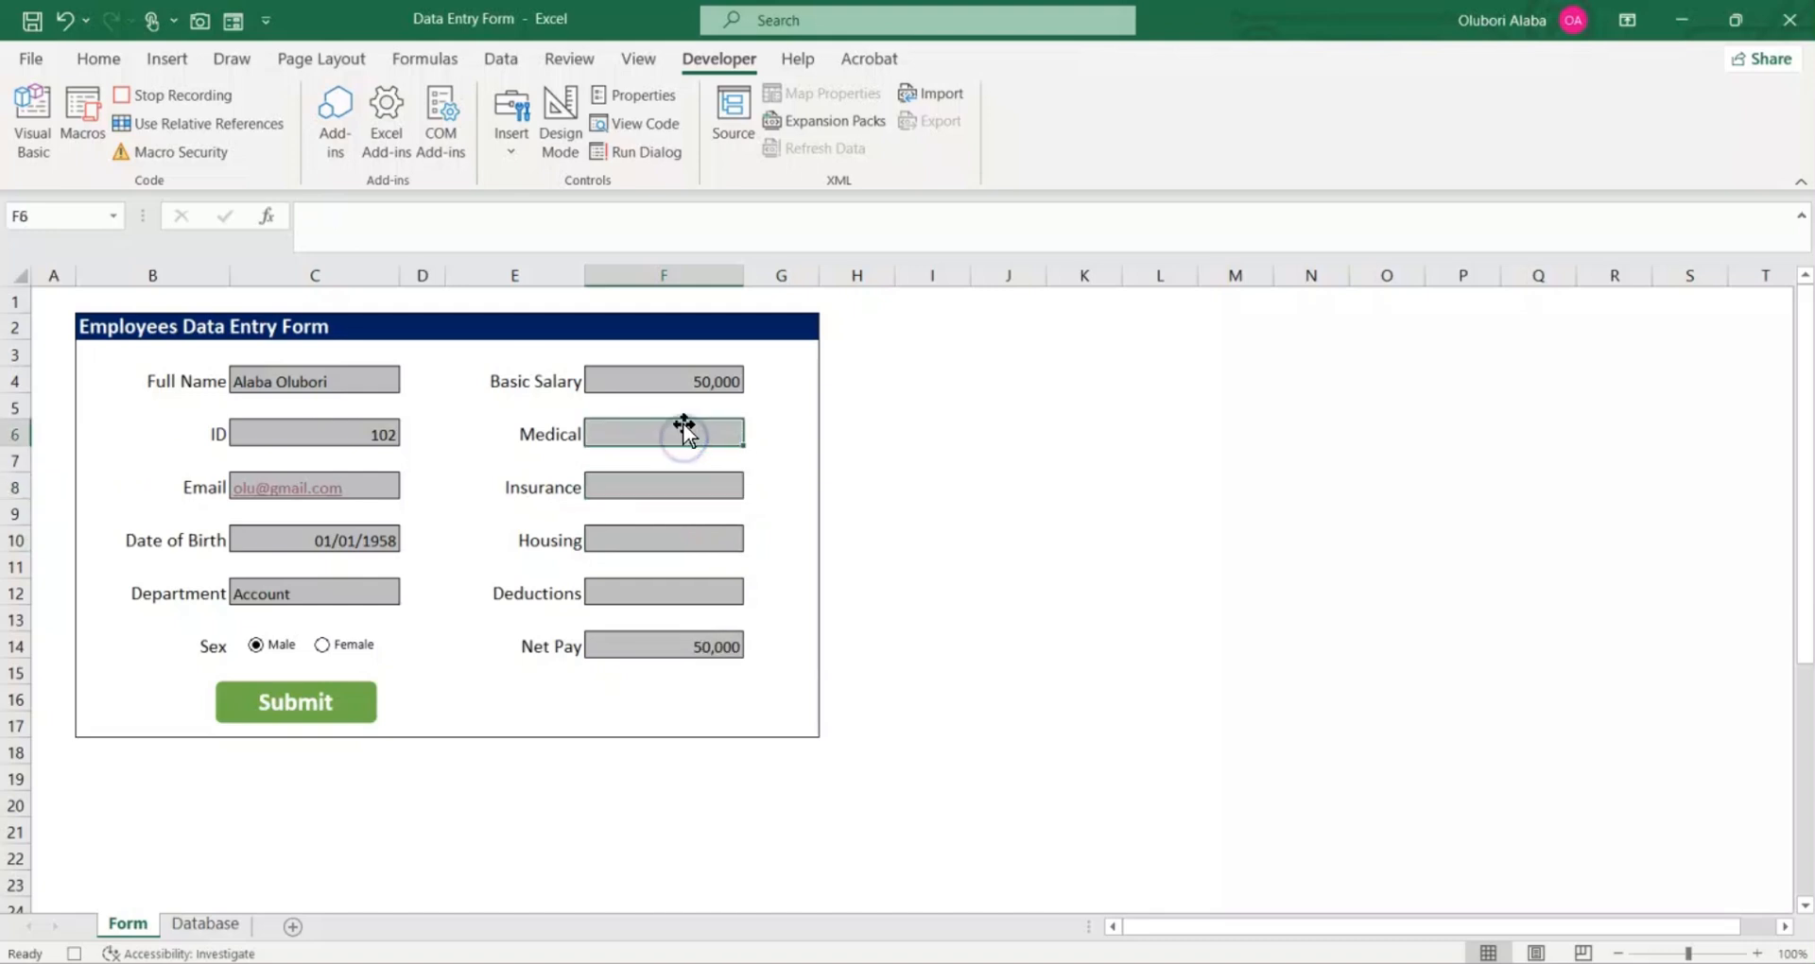
click(686, 382)
key(Delete)
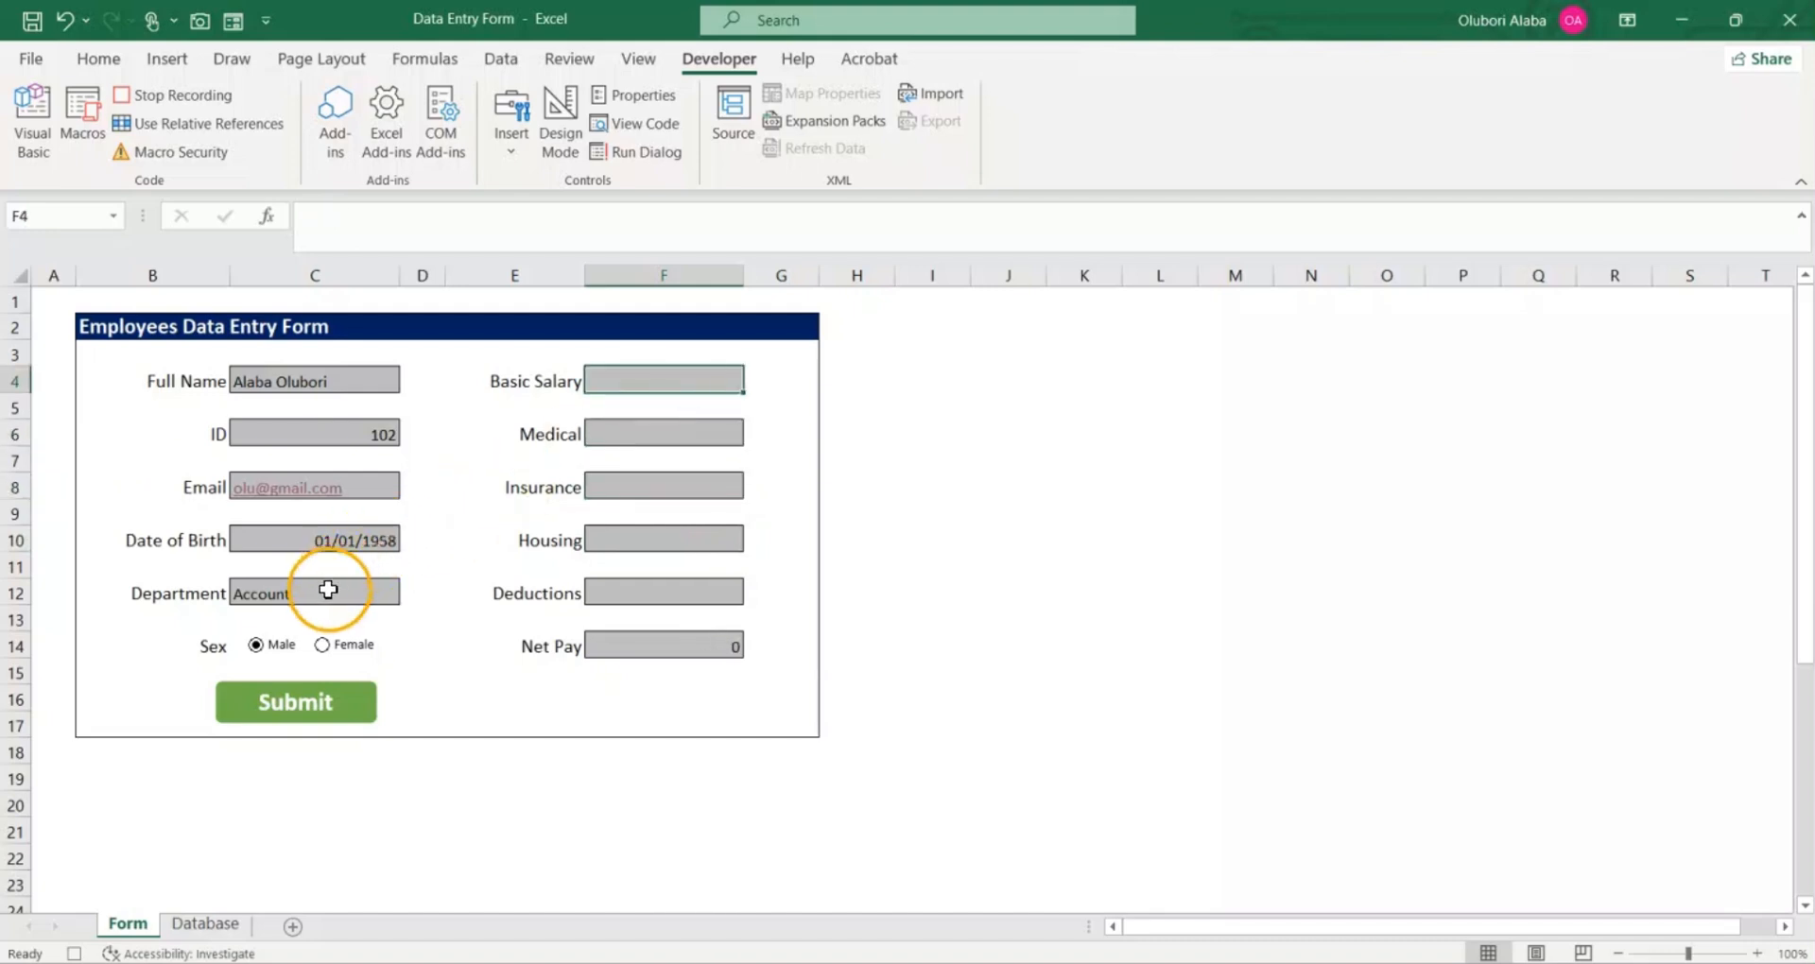
Step: Clear the Department, Date of Birth, Email, ID and Full Name entries, and stop the macro recording
click(328, 590)
click(333, 540)
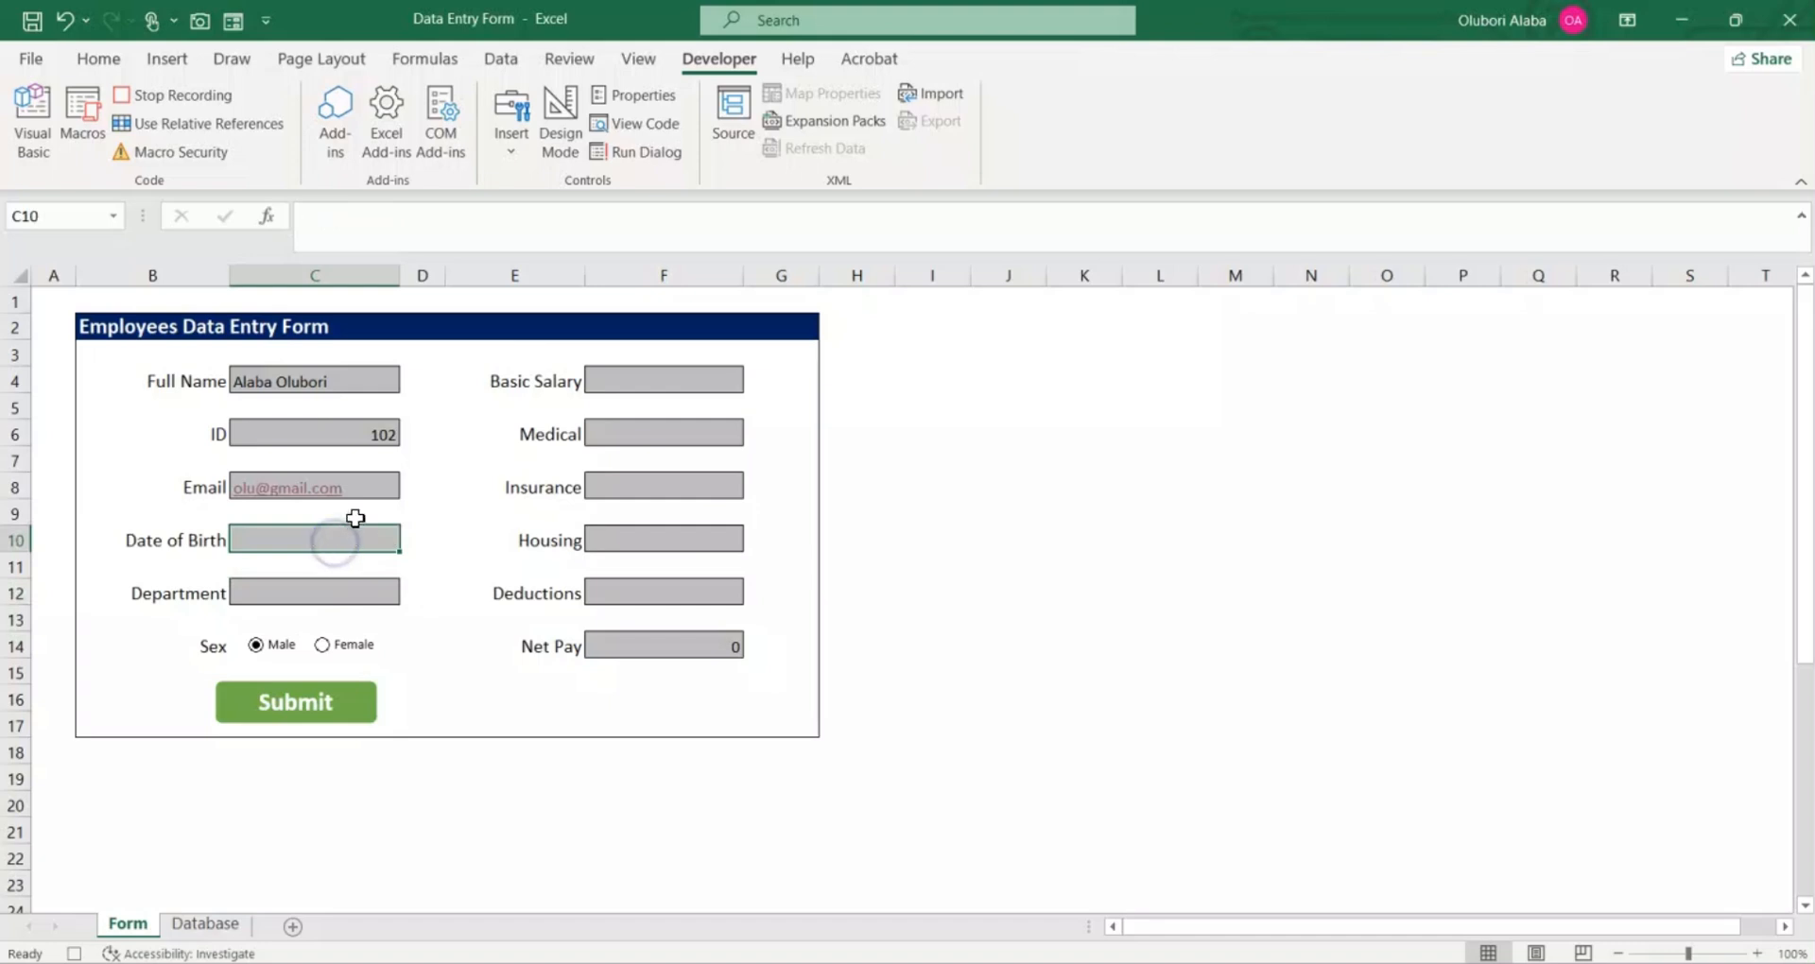
click(381, 489)
key(Delete)
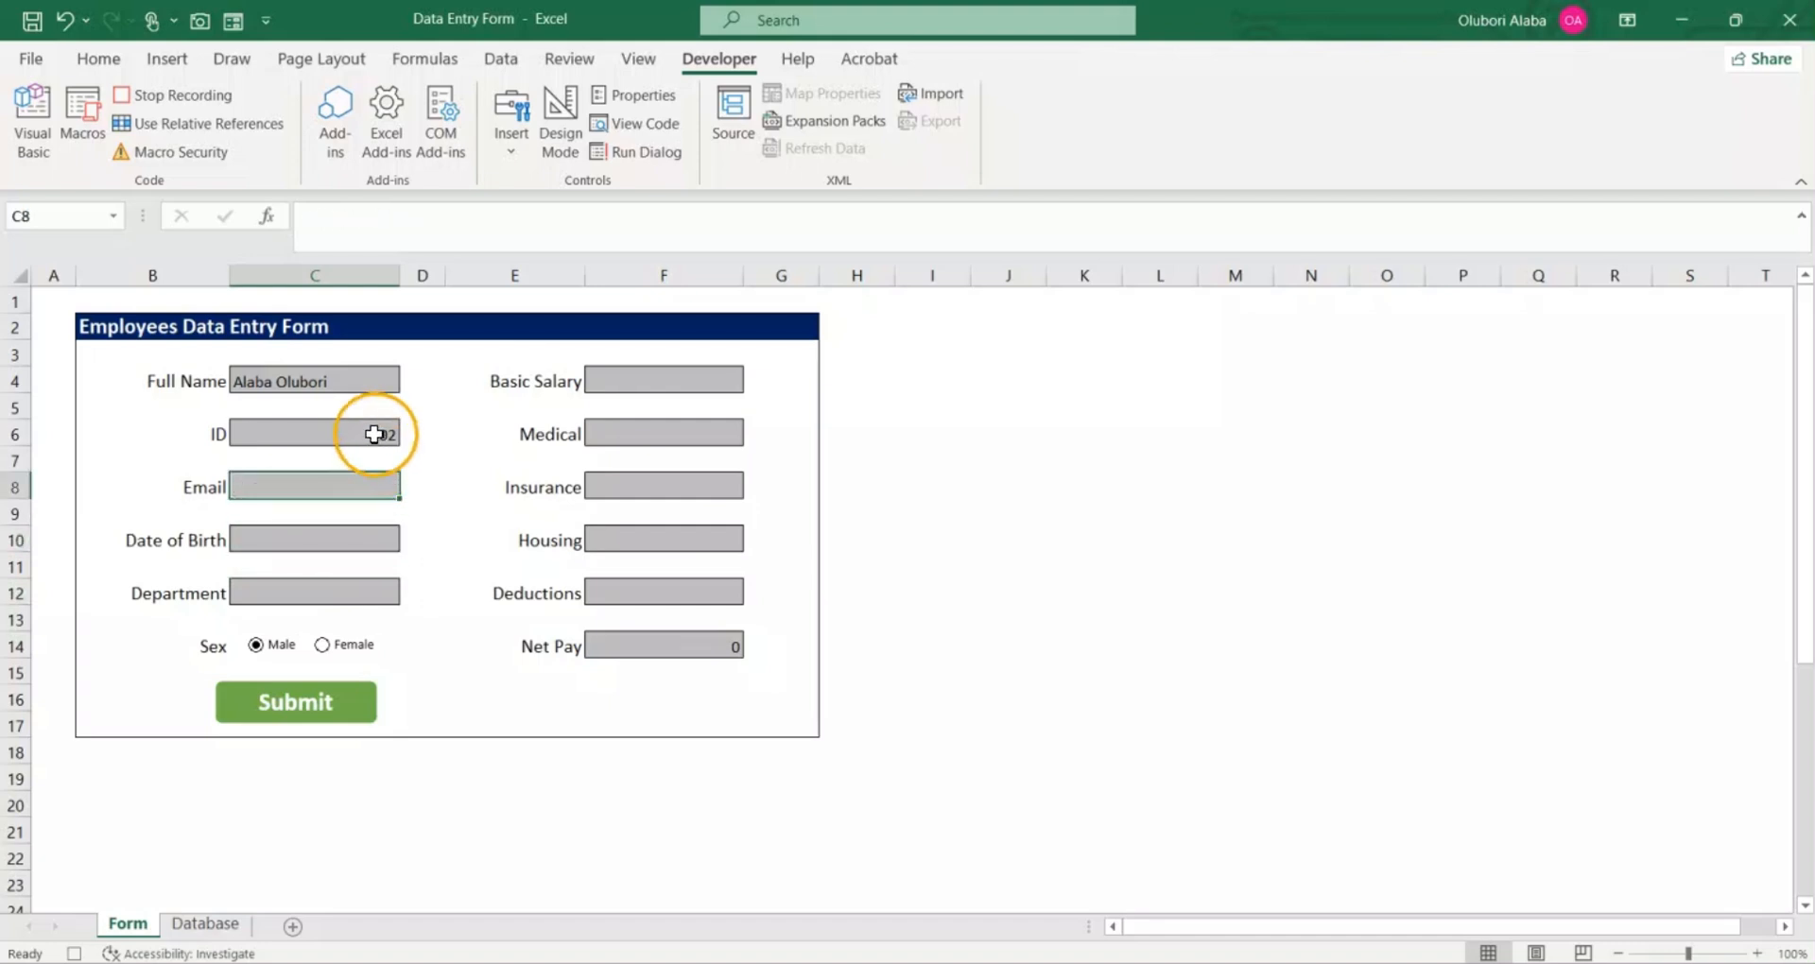
click(374, 431)
click(360, 374)
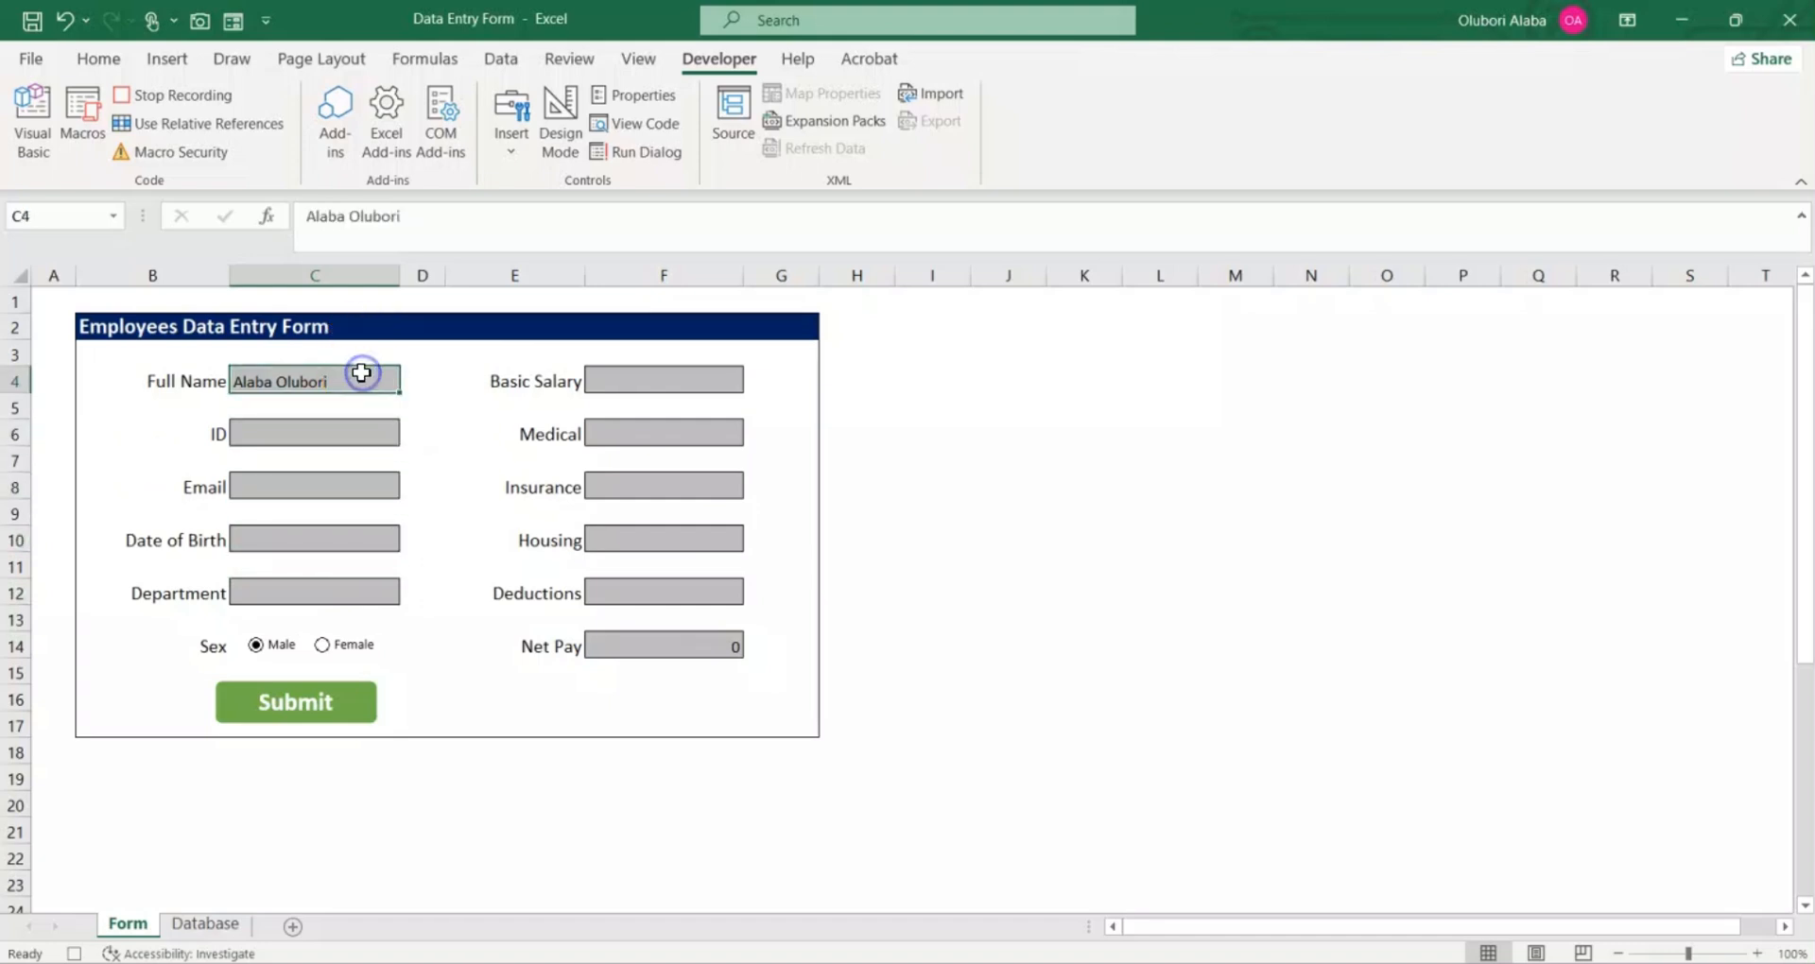
key(Delete)
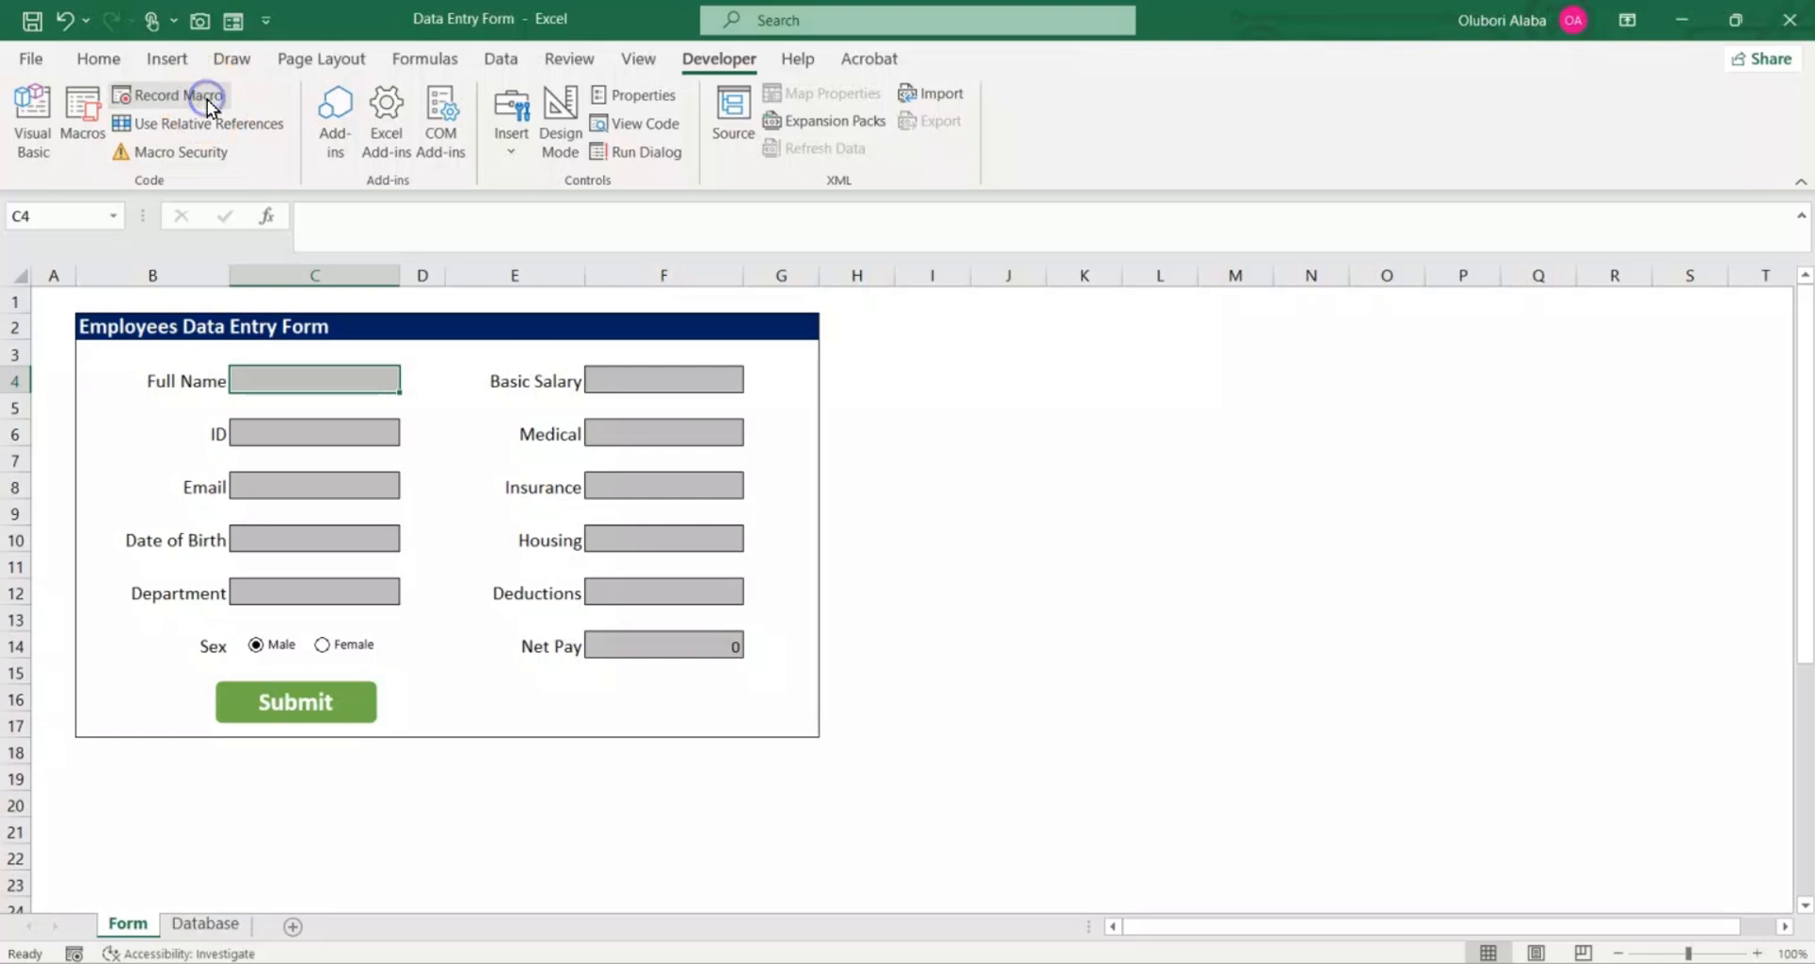
Step: Draw a rounded rectangle about 2.94 cm wide and 1 cm high beside the Submit button, and apply the solid orange theme style
click(179, 61)
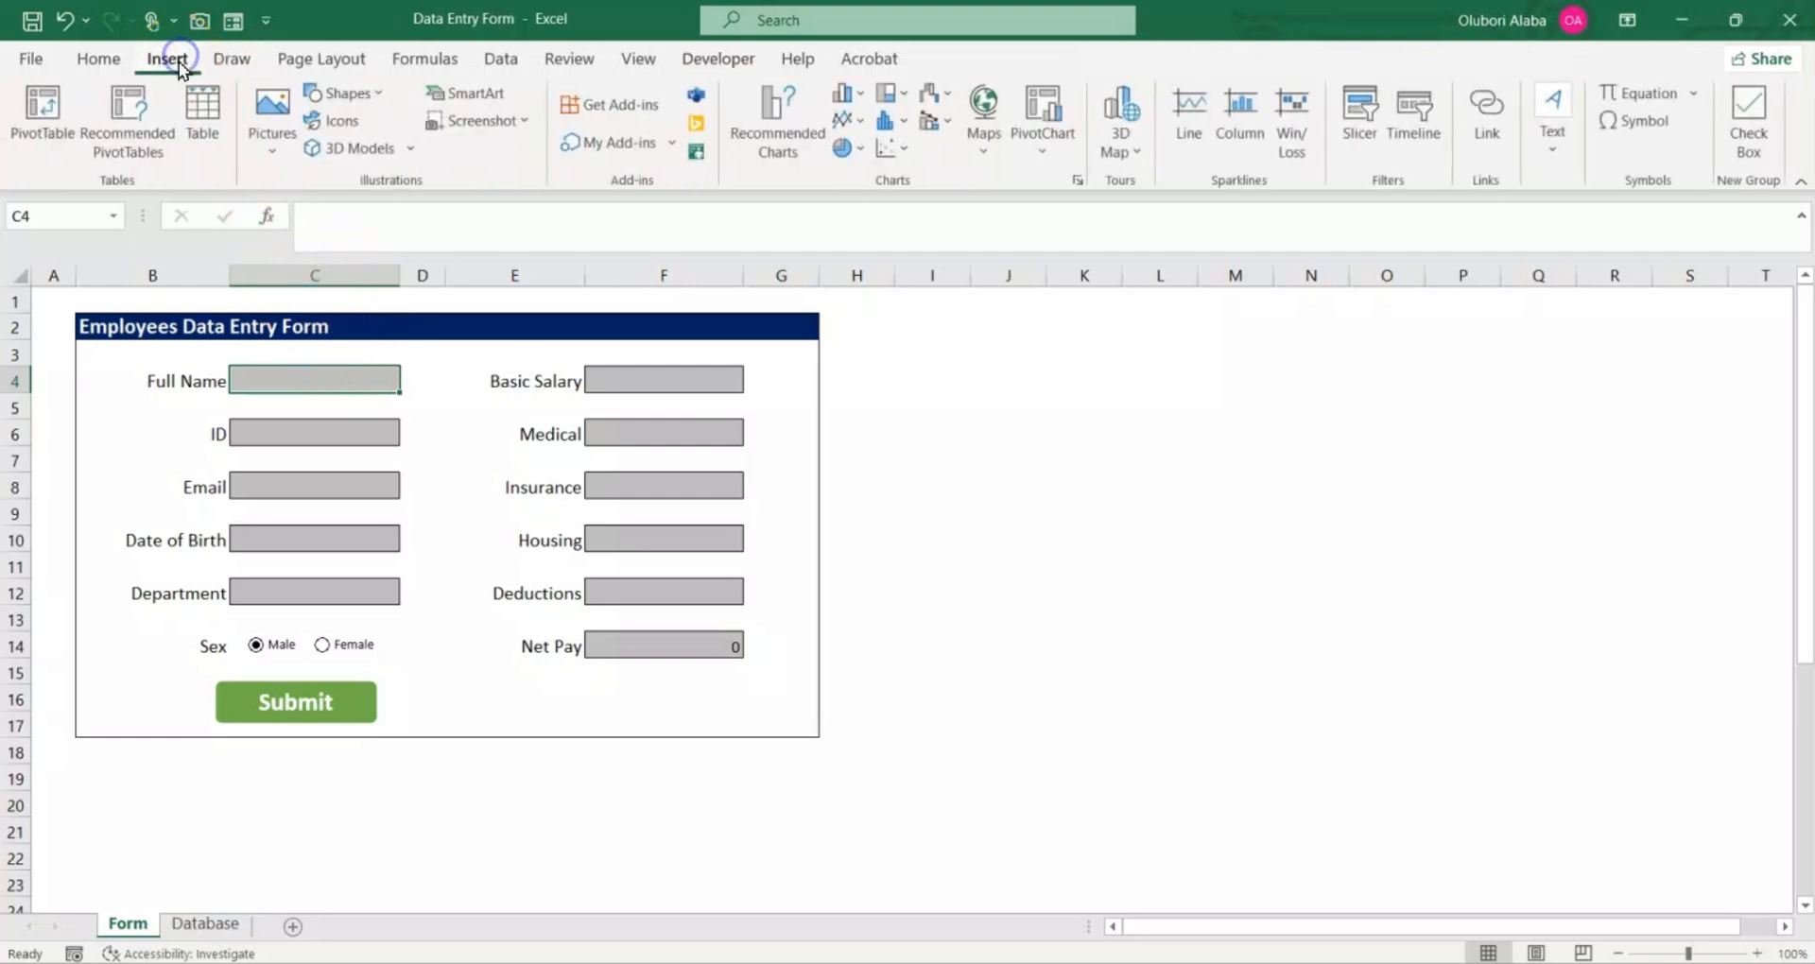
click(362, 99)
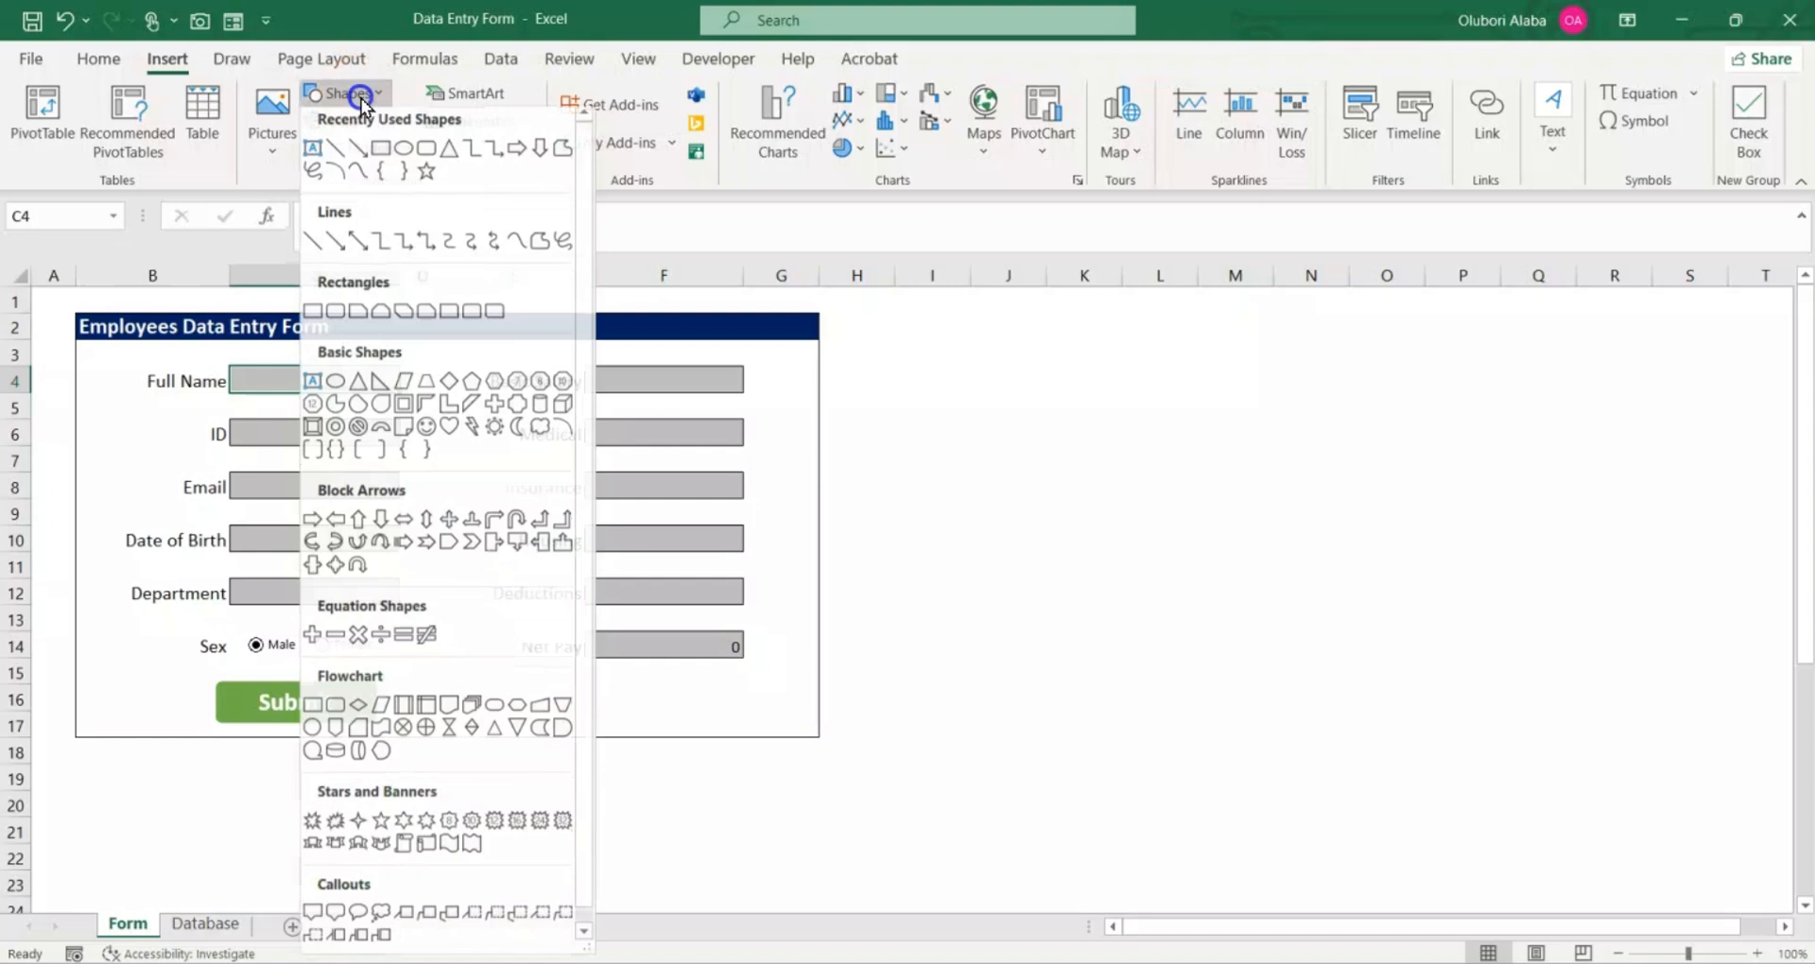
click(421, 159)
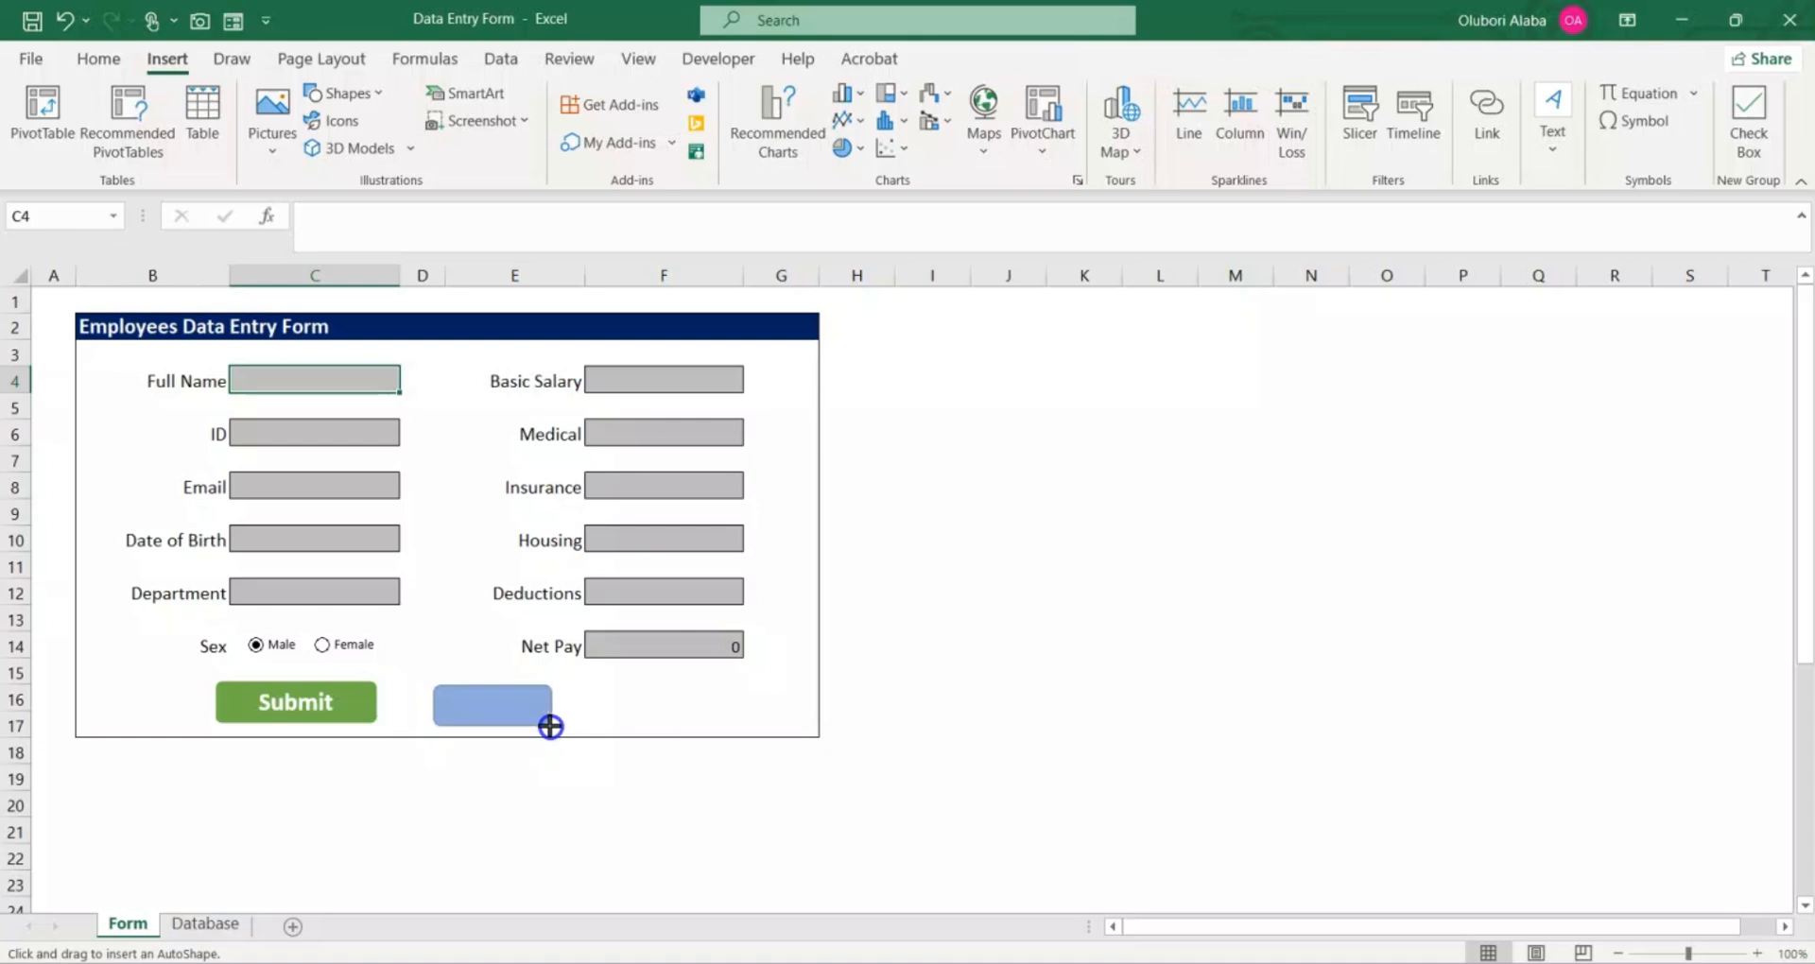
mouse_move(554, 726)
mouse_down()
mouse_move(493, 712)
mouse_move(566, 727)
mouse_up()
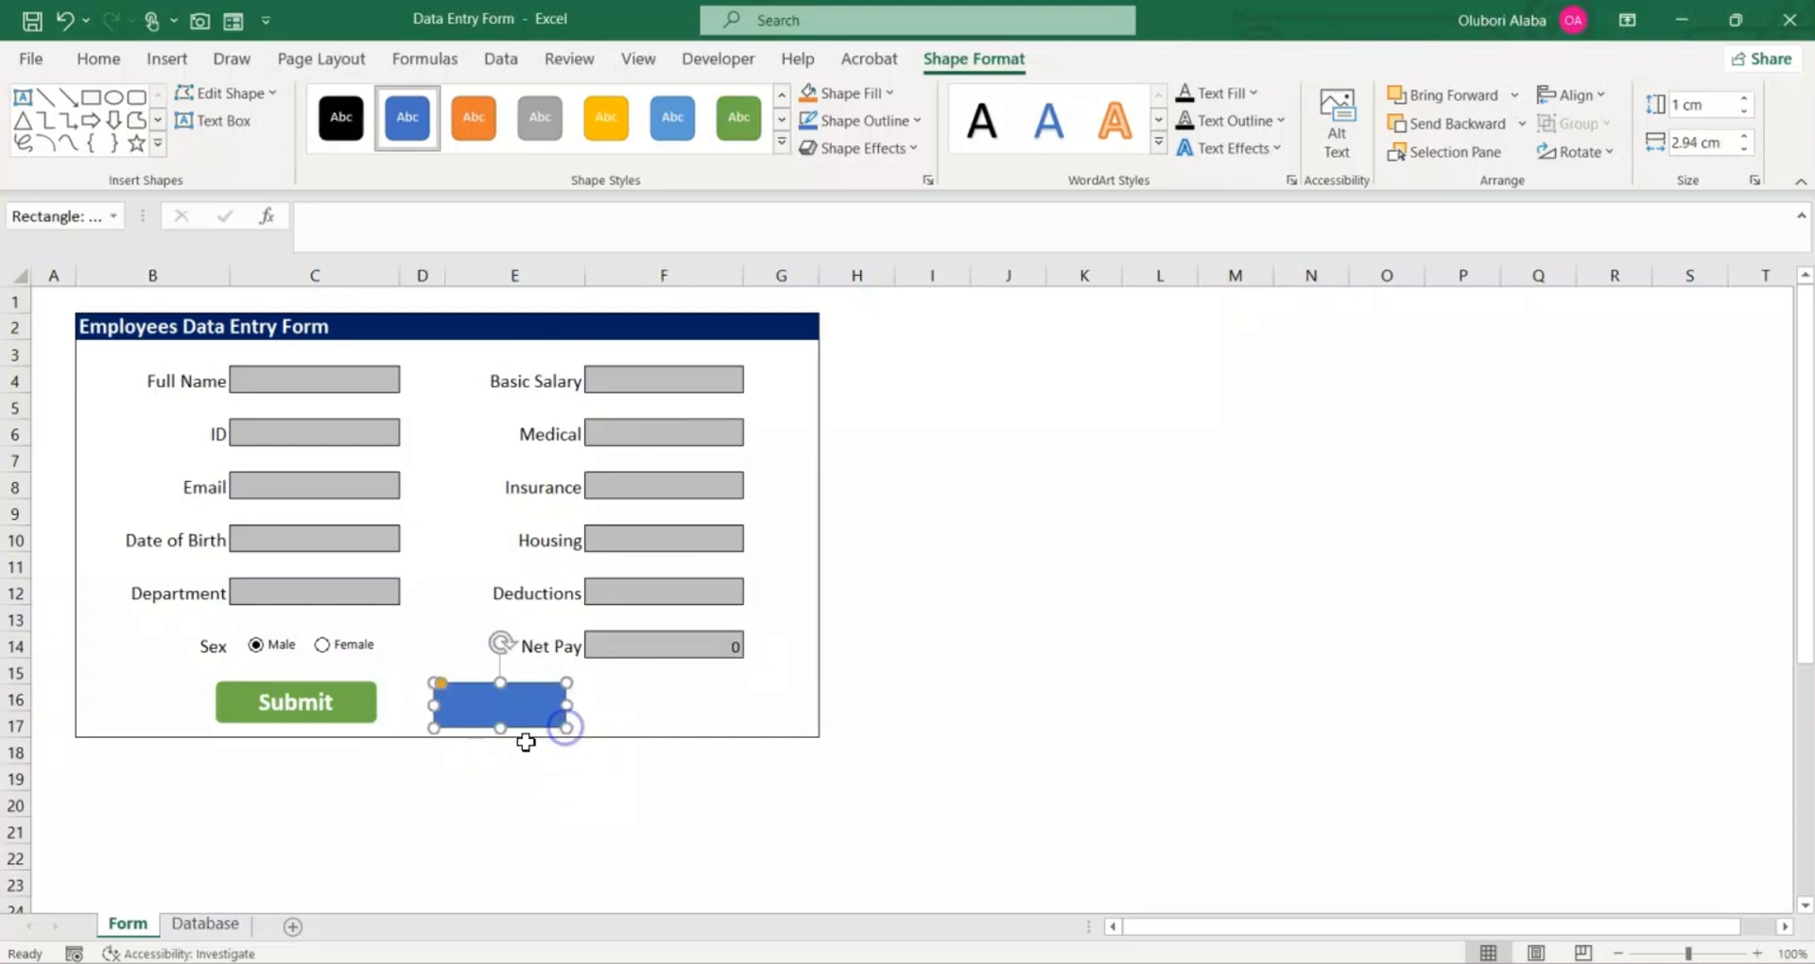
click(485, 123)
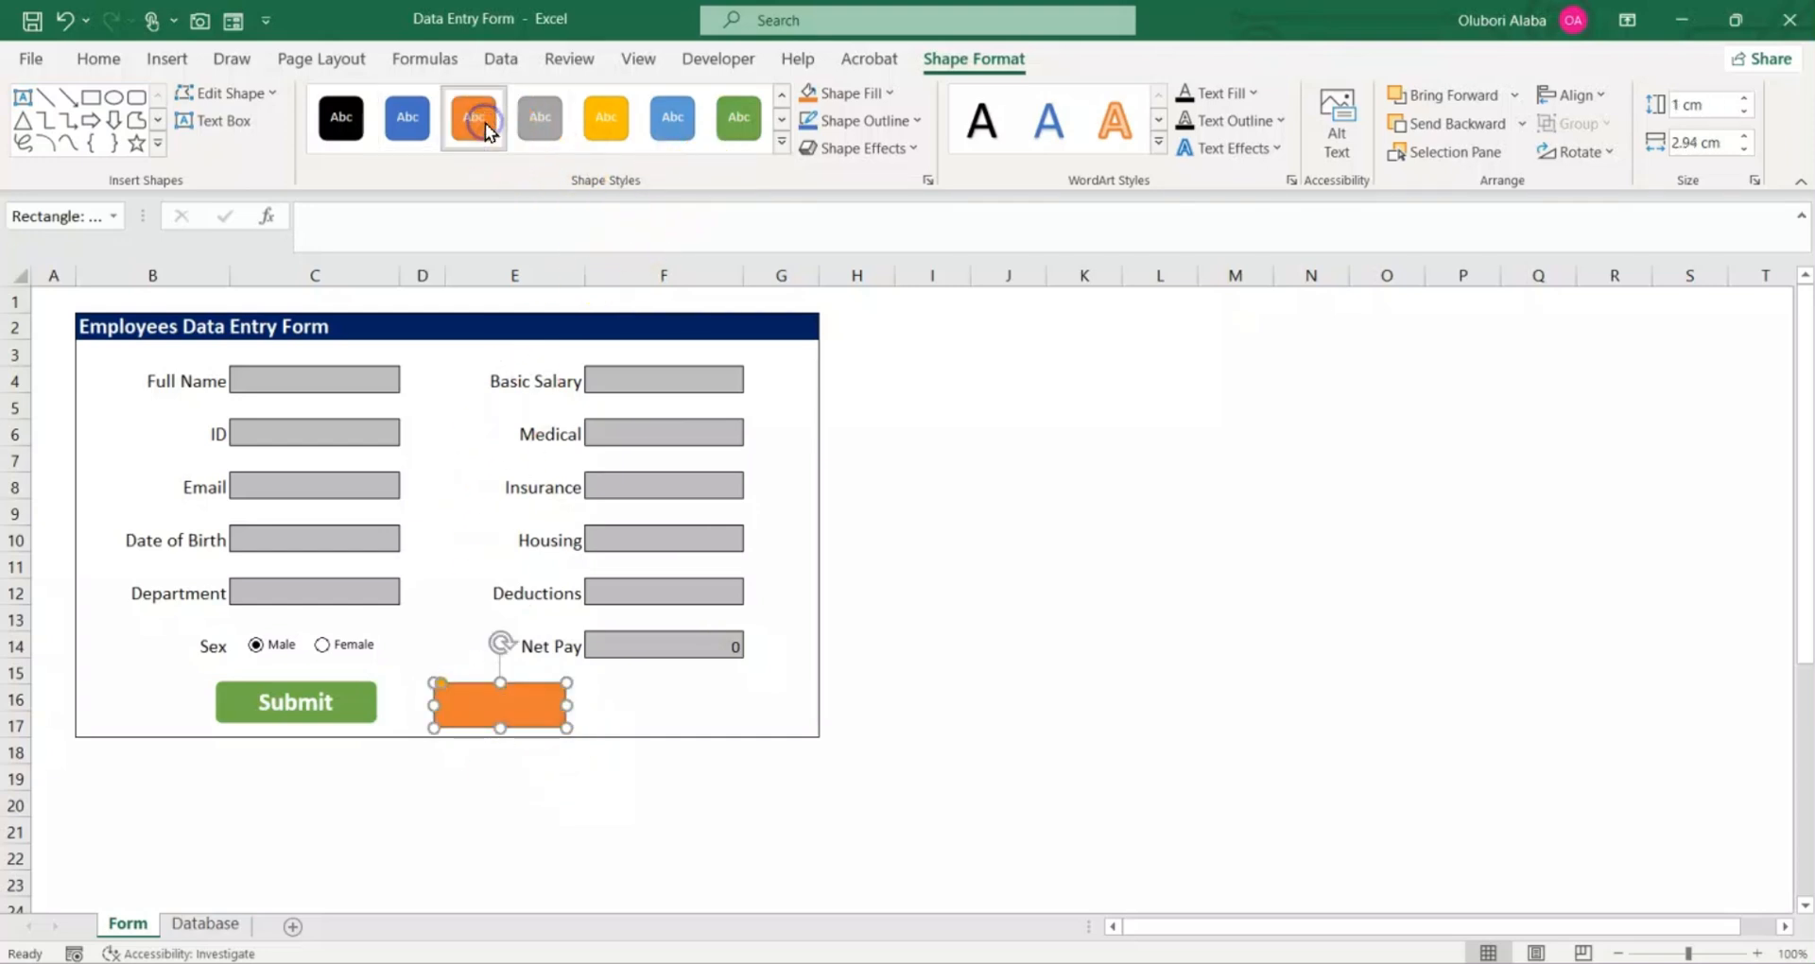
Step: Add the label text "Clear" to the orange rounded rectangle
right_click(503, 713)
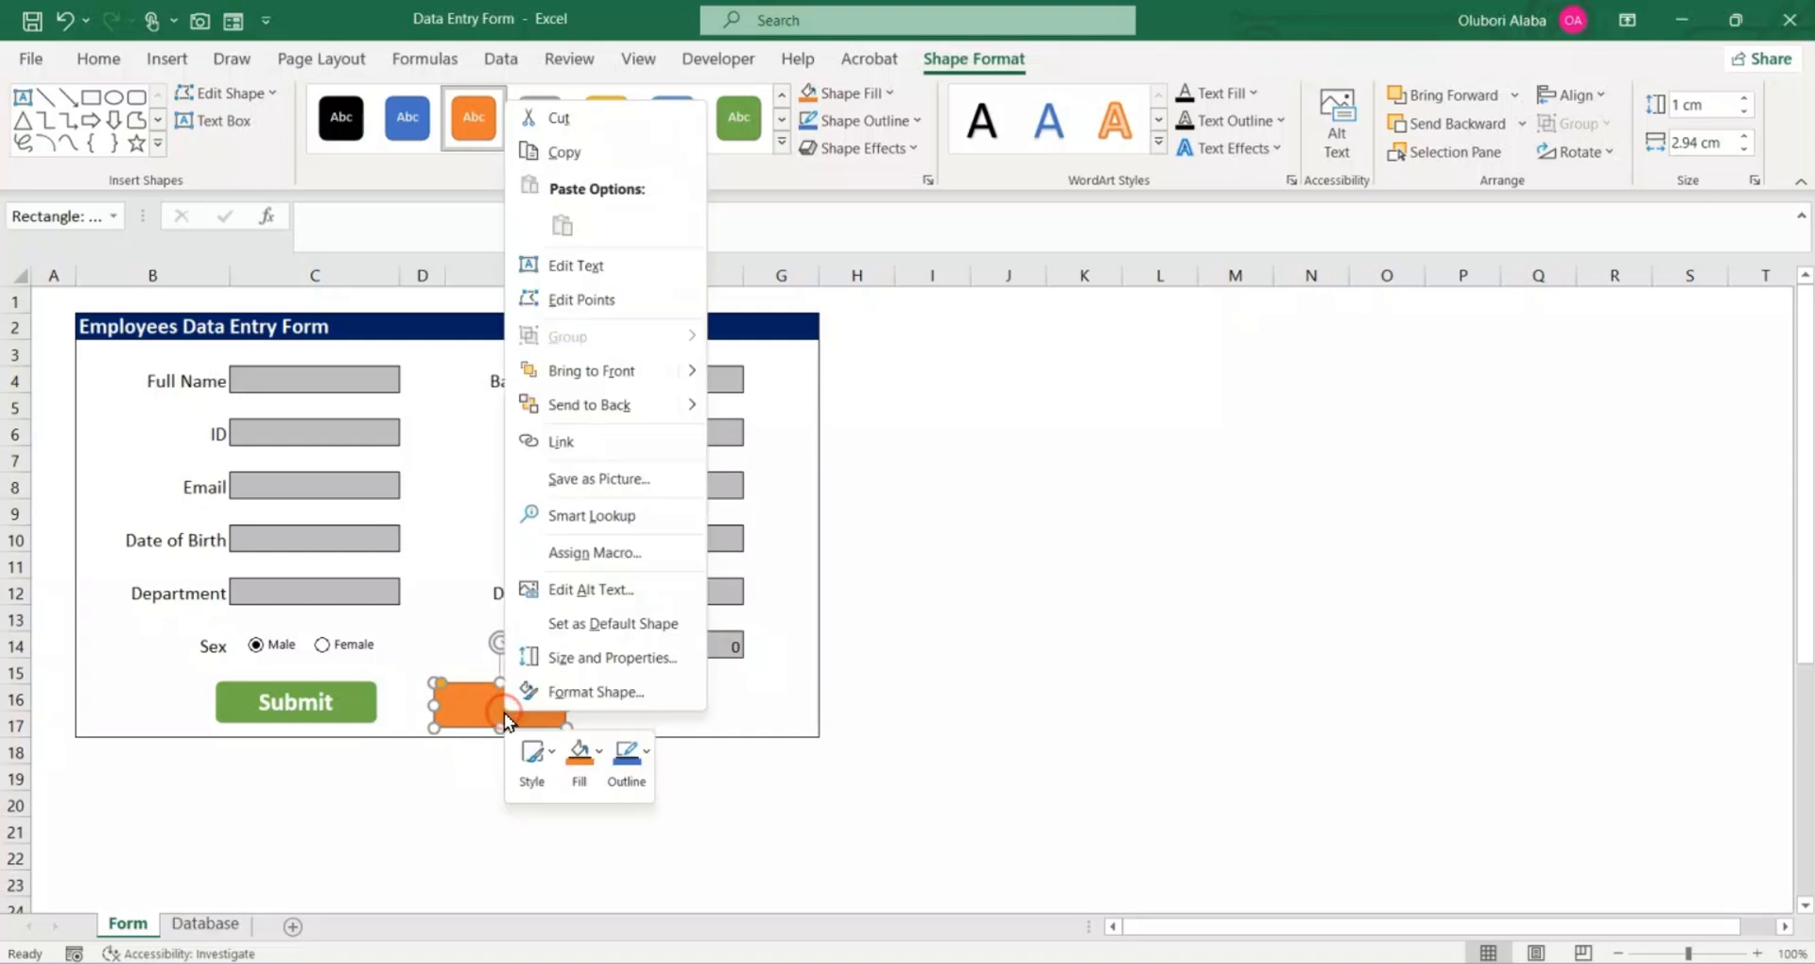
click(598, 273)
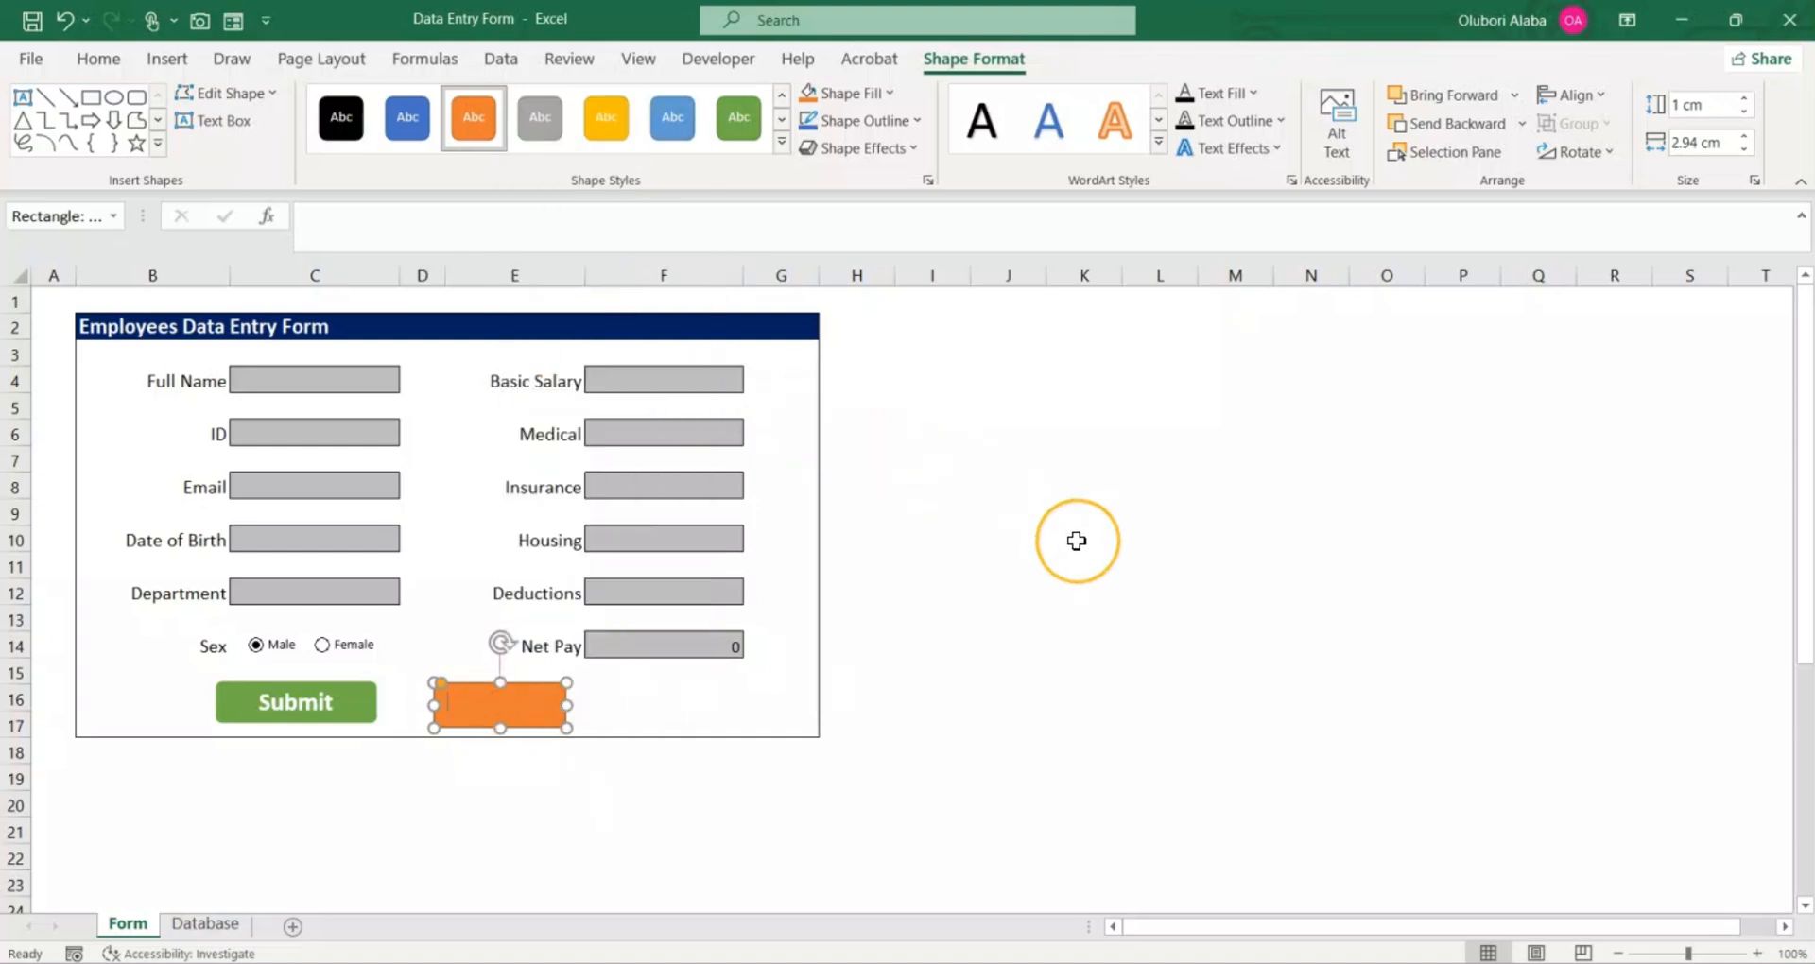
text(C)
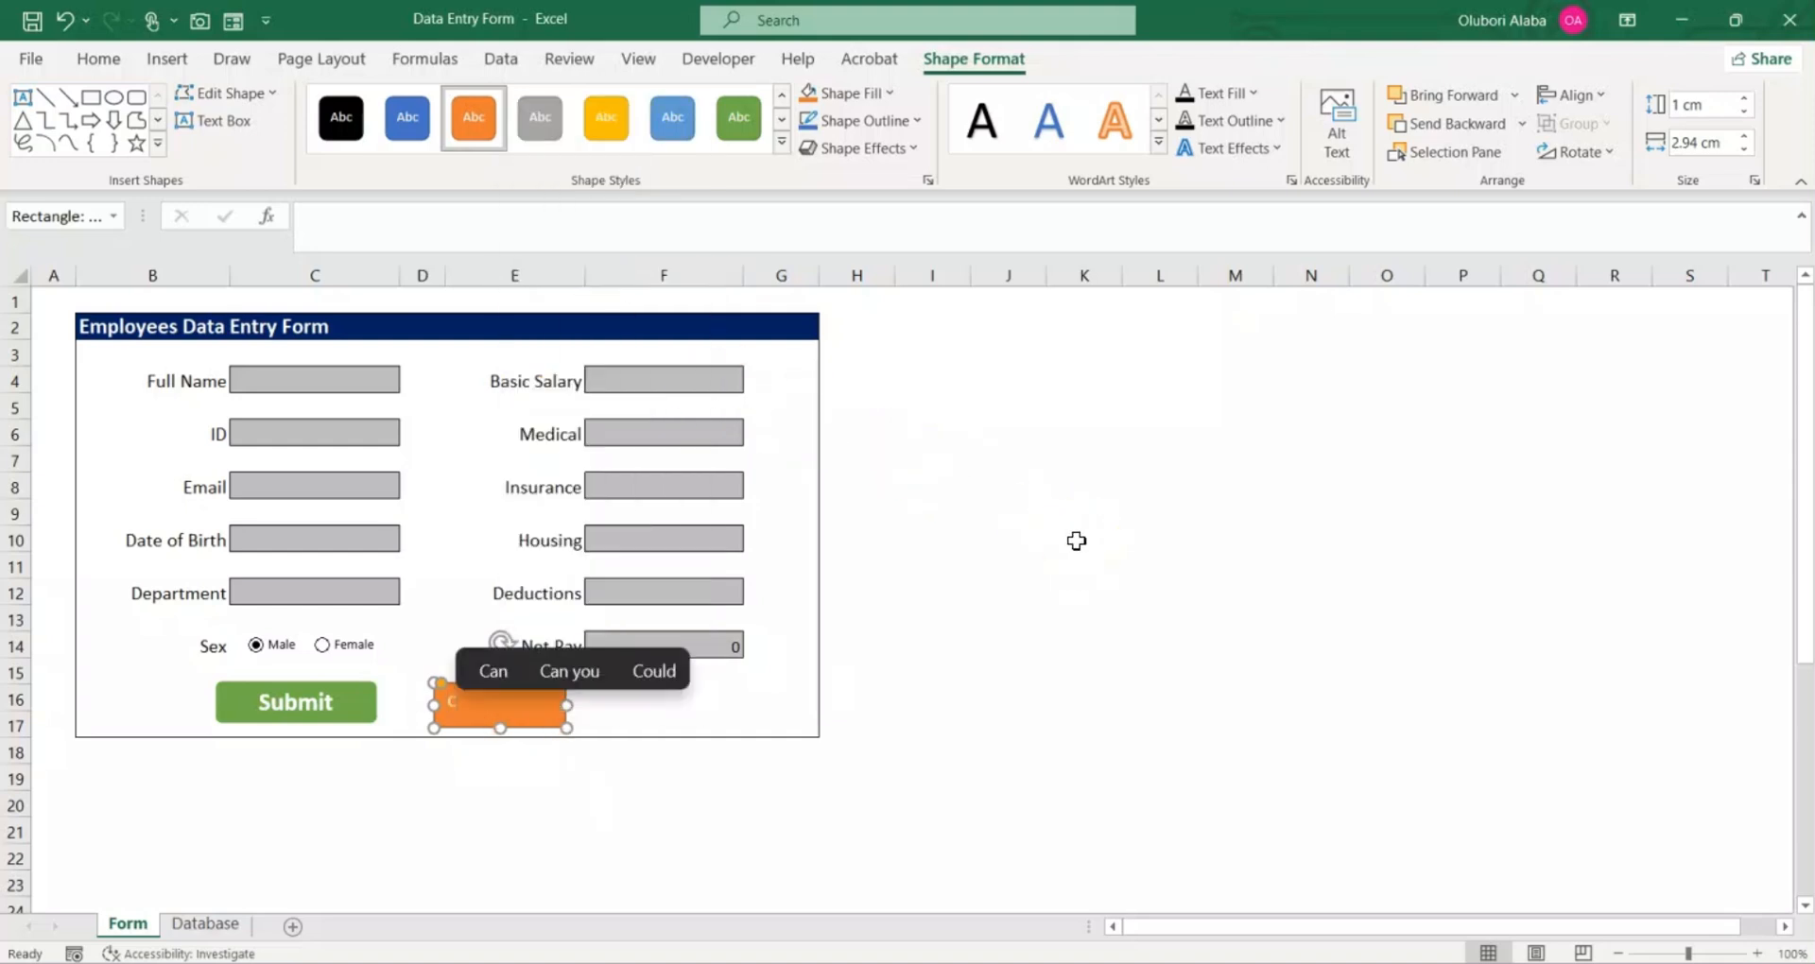
text(lear)
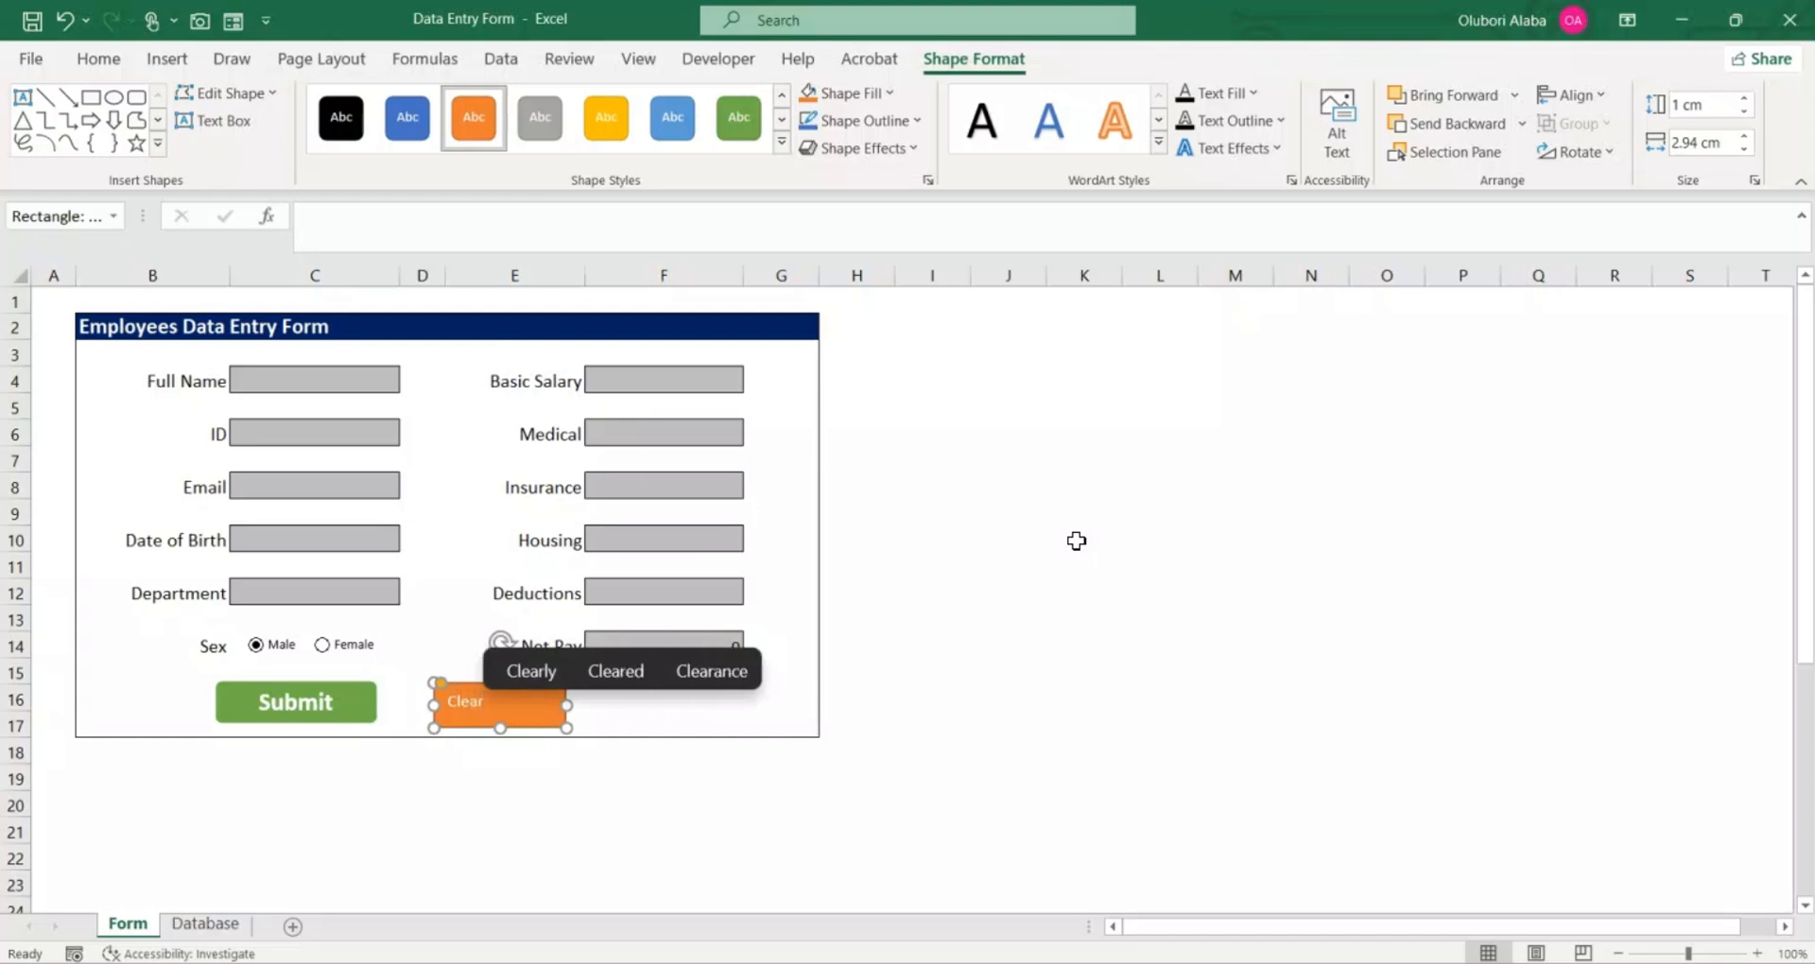
Step: Format the Clear label as bold 18-point text, centred horizontally and vertically in its shape
key(shift+Left)
key(shift+Left)
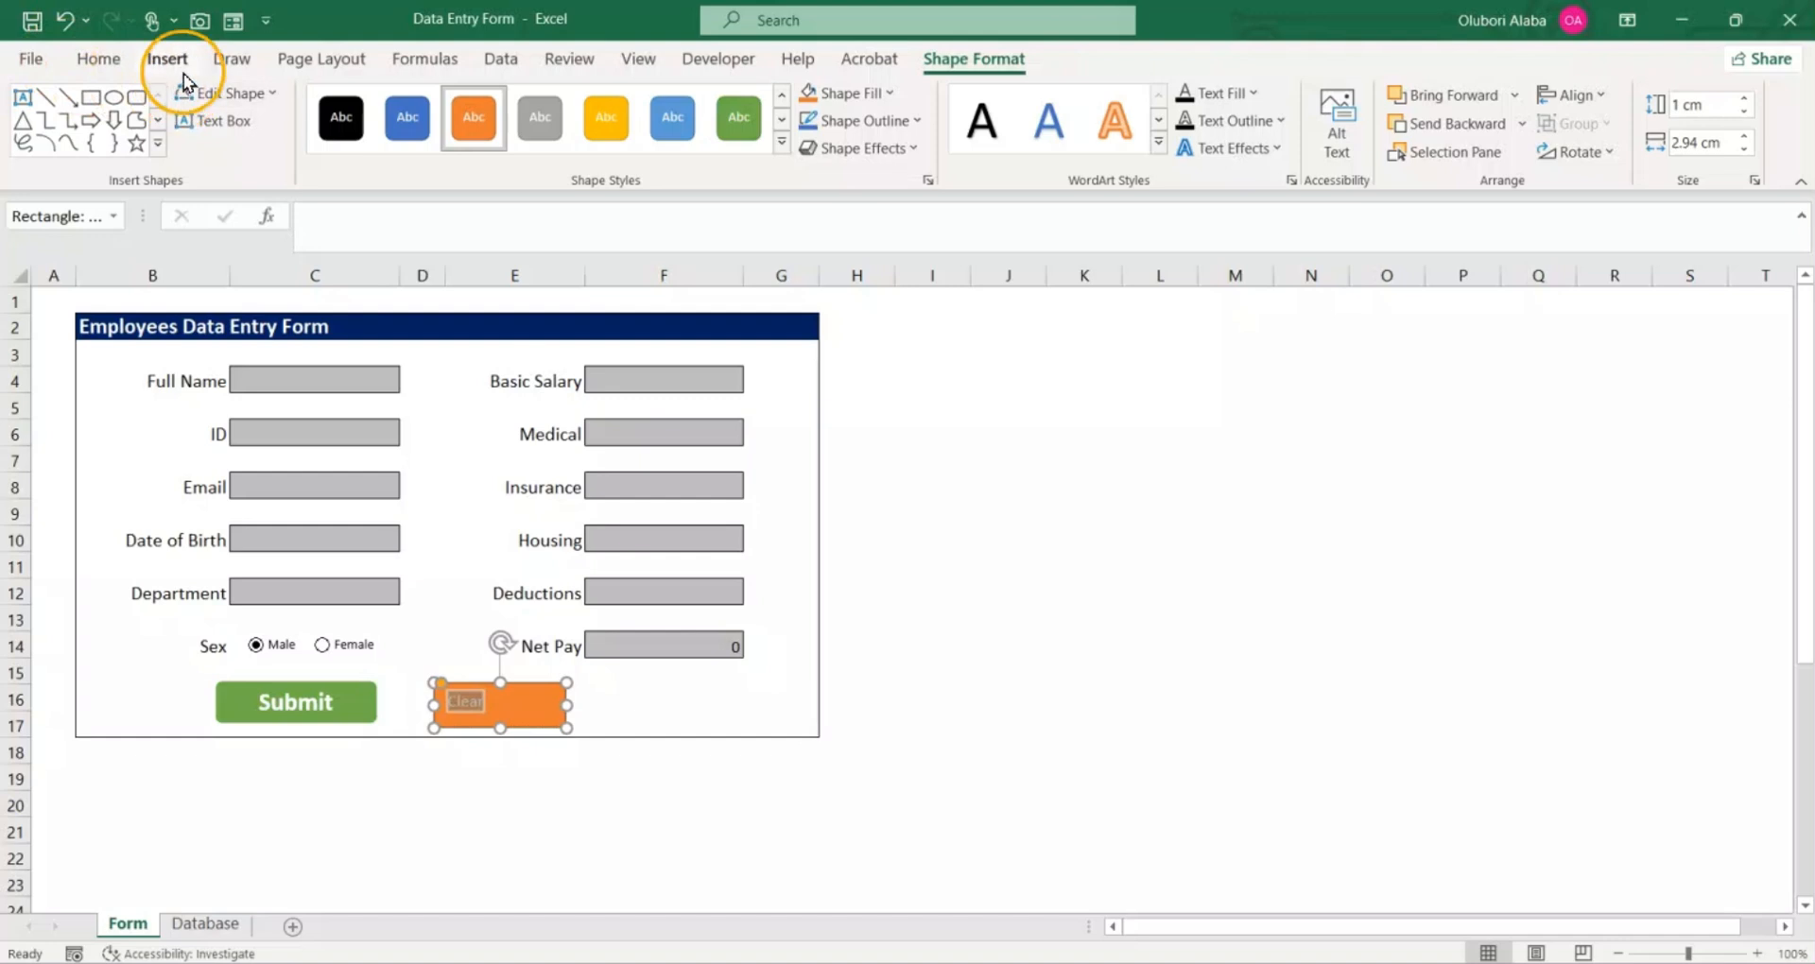
click(113, 58)
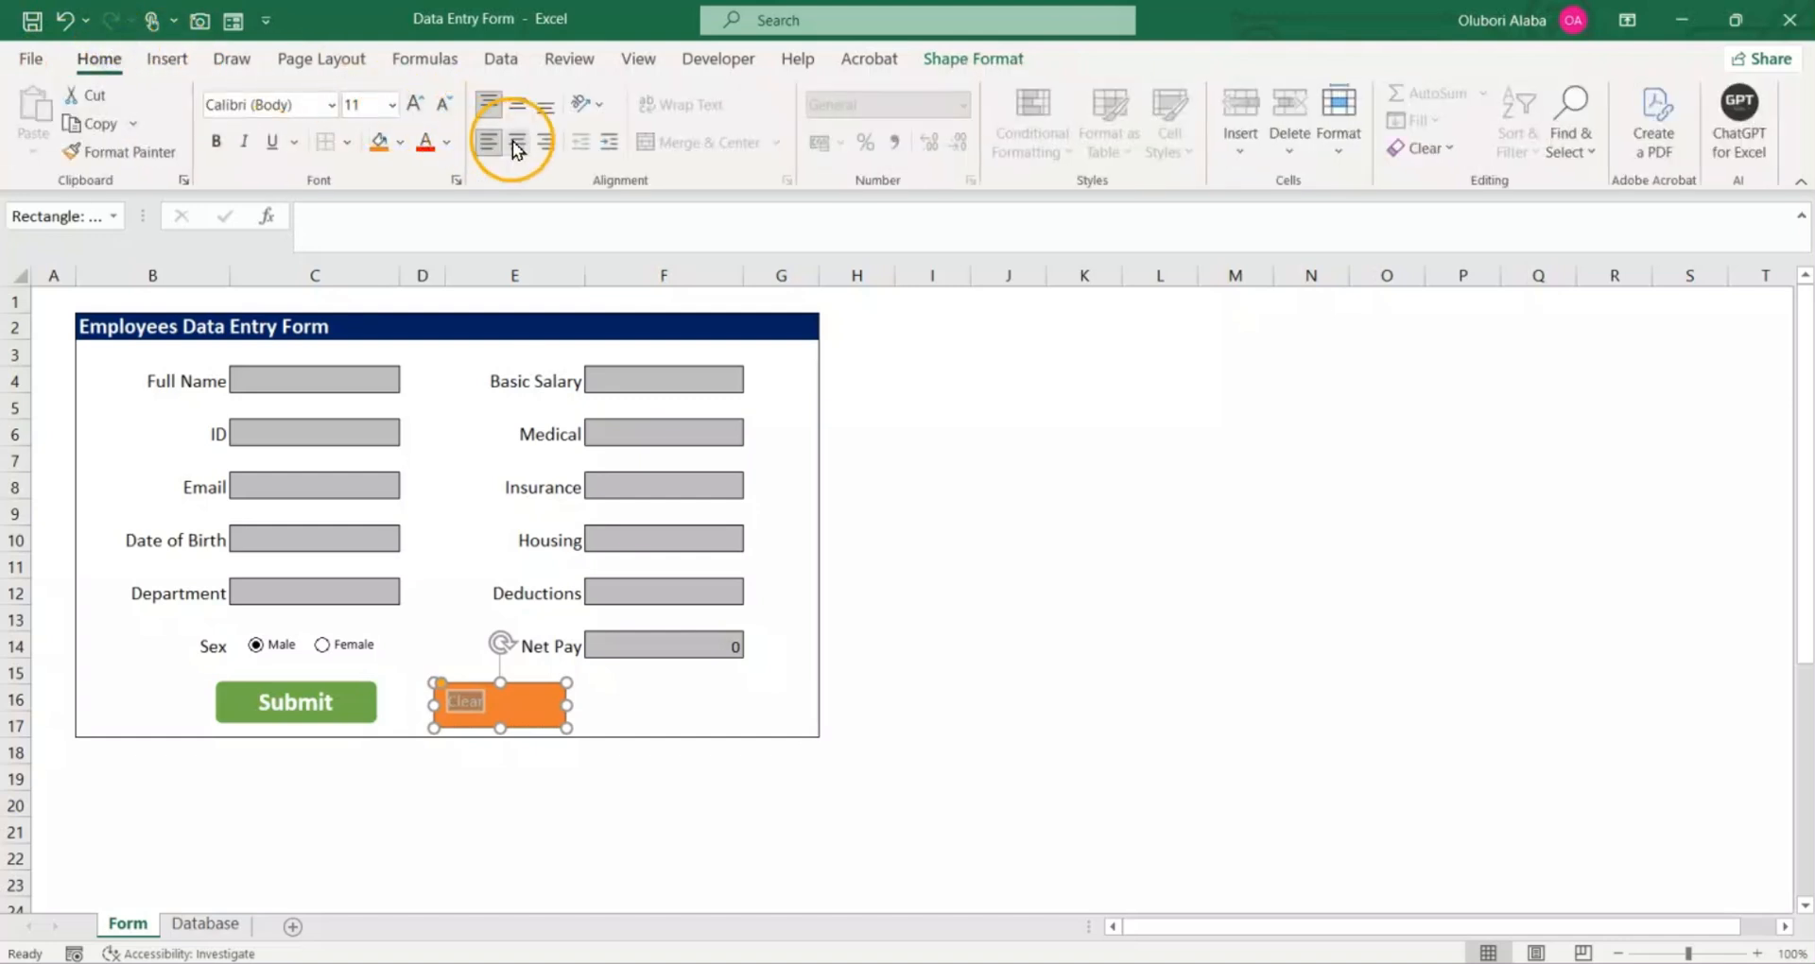
click(510, 104)
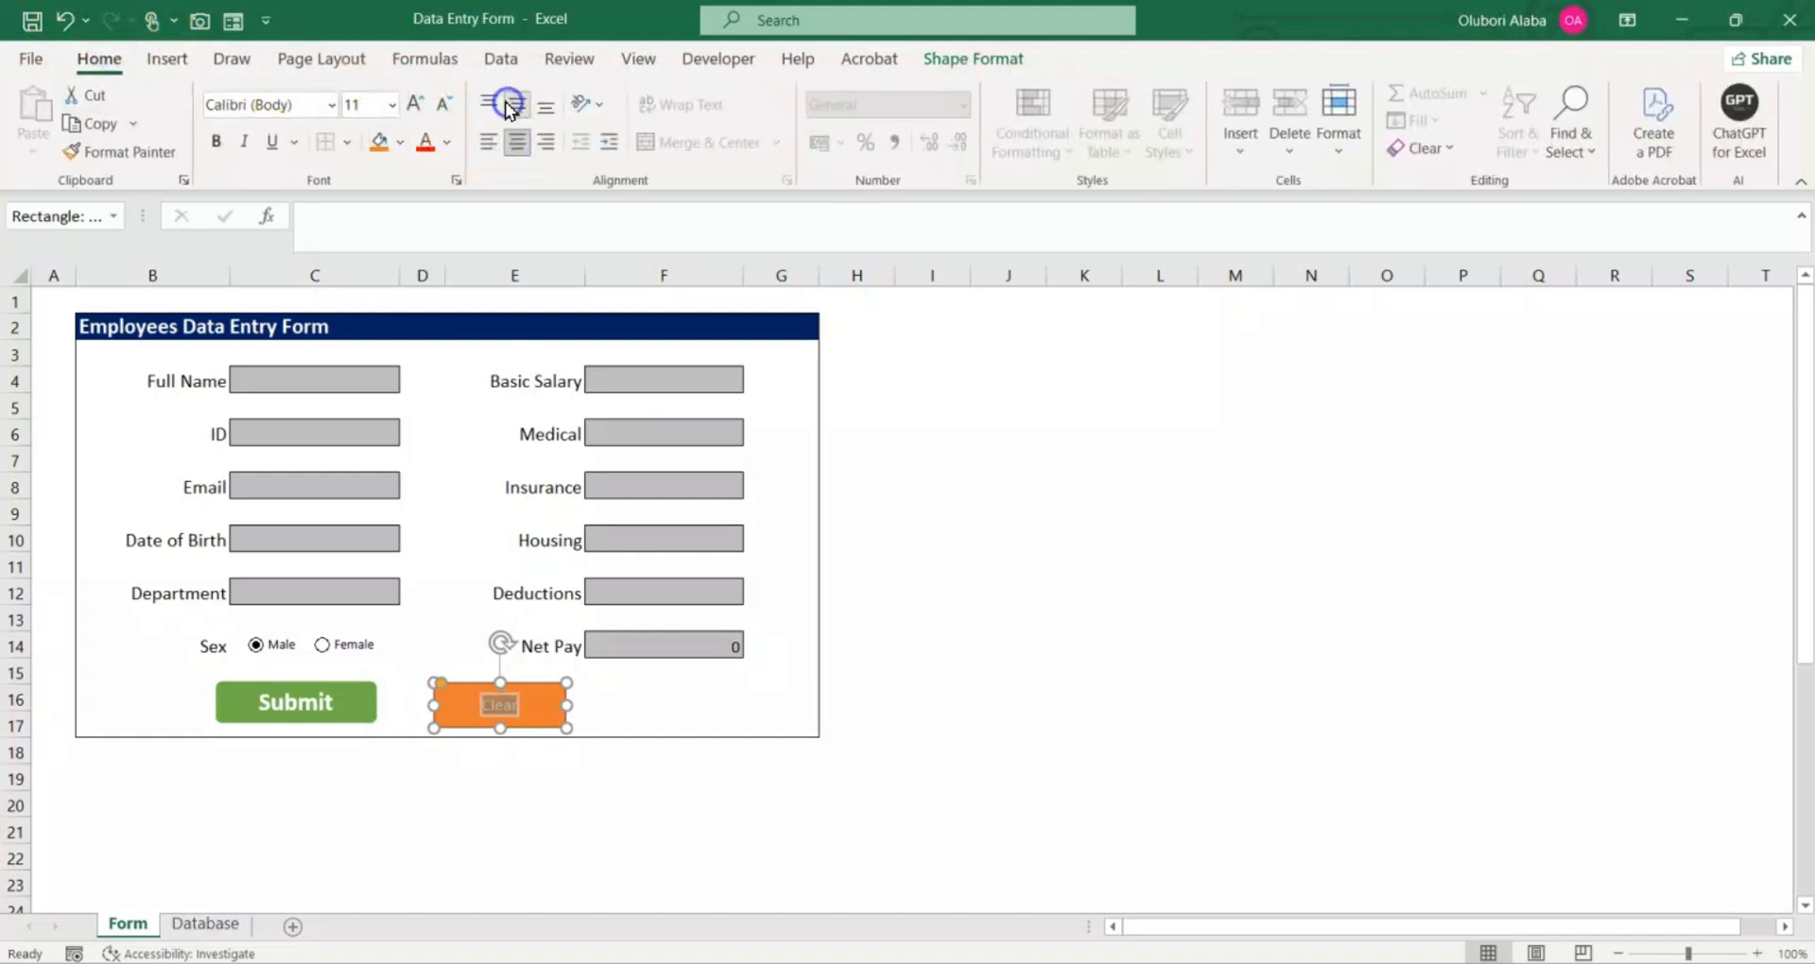
click(419, 104)
click(215, 141)
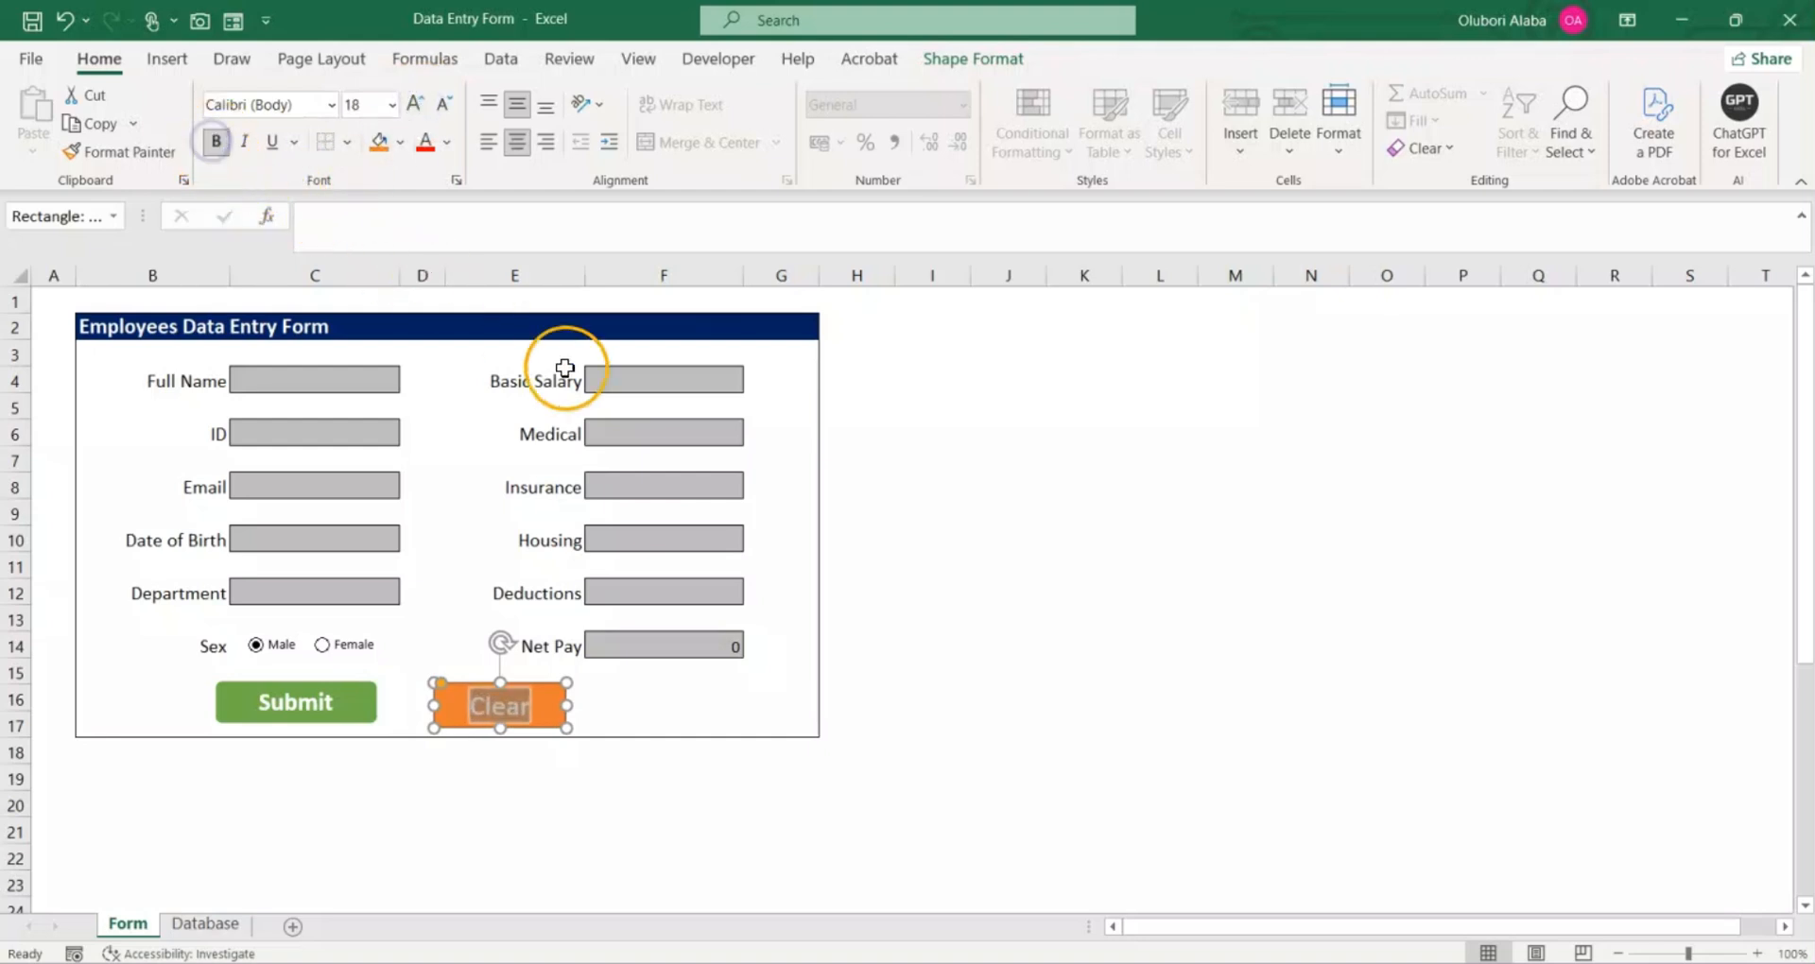
click(827, 667)
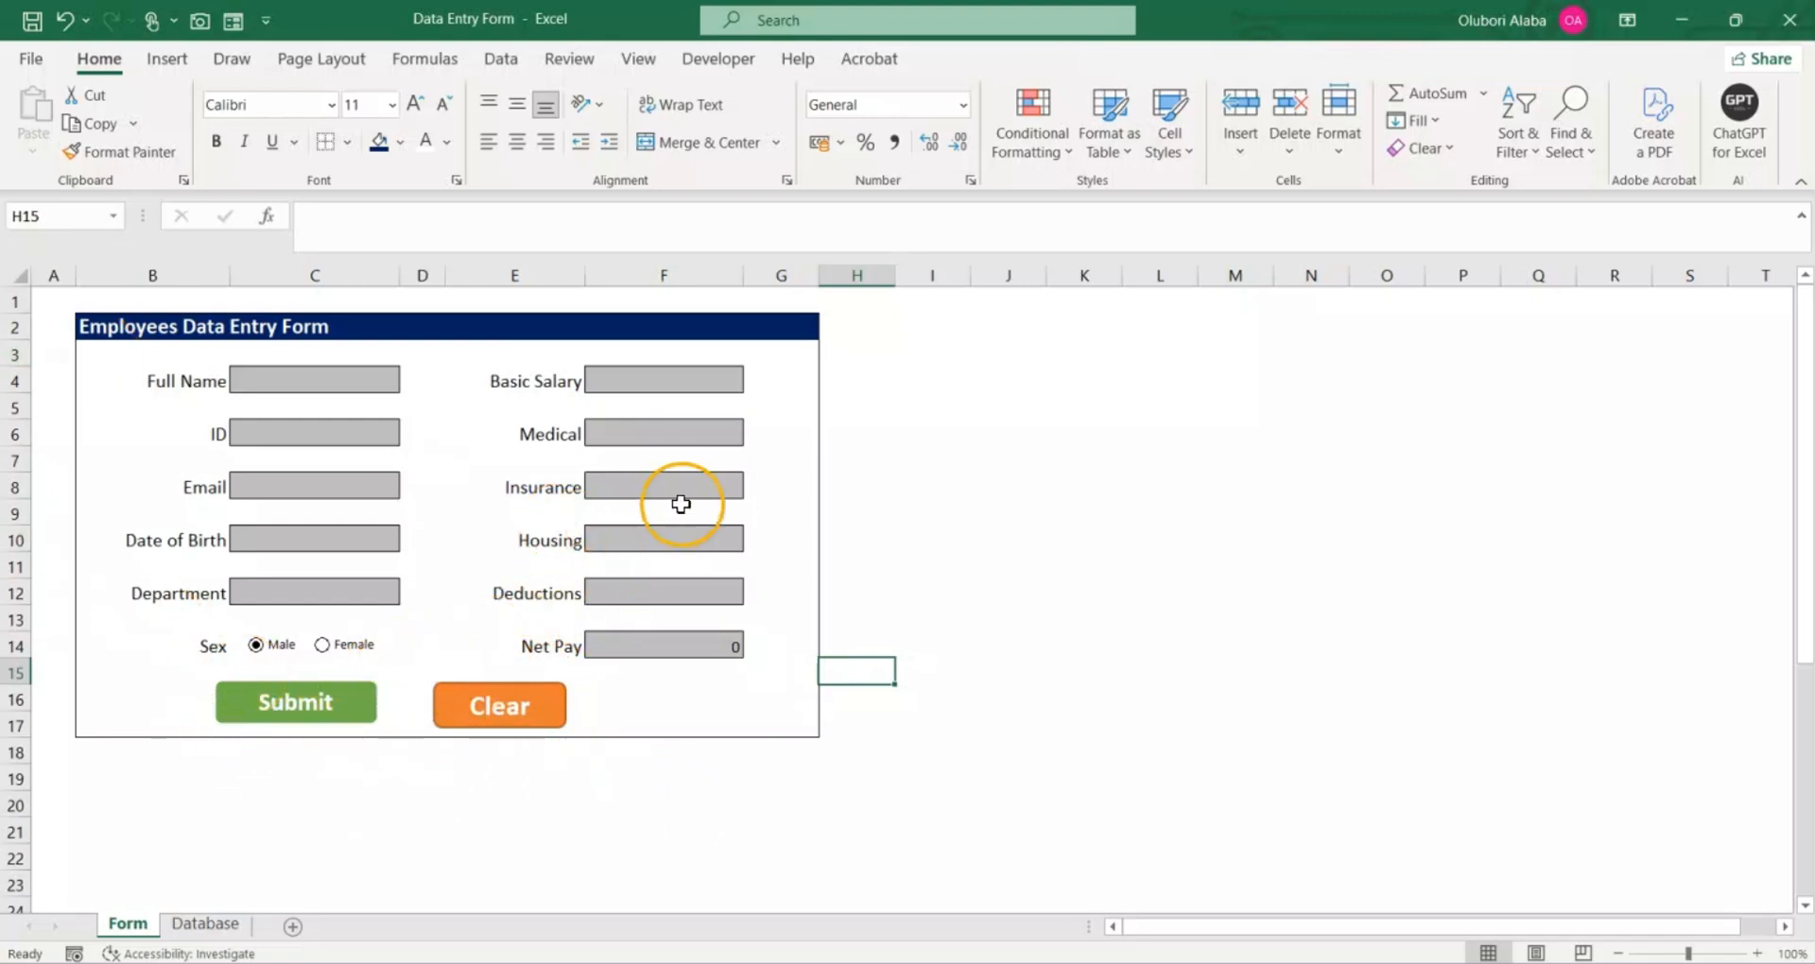
Step: Assign the ClearData macro to the orange Clear button and deselect the shape
right_click(532, 710)
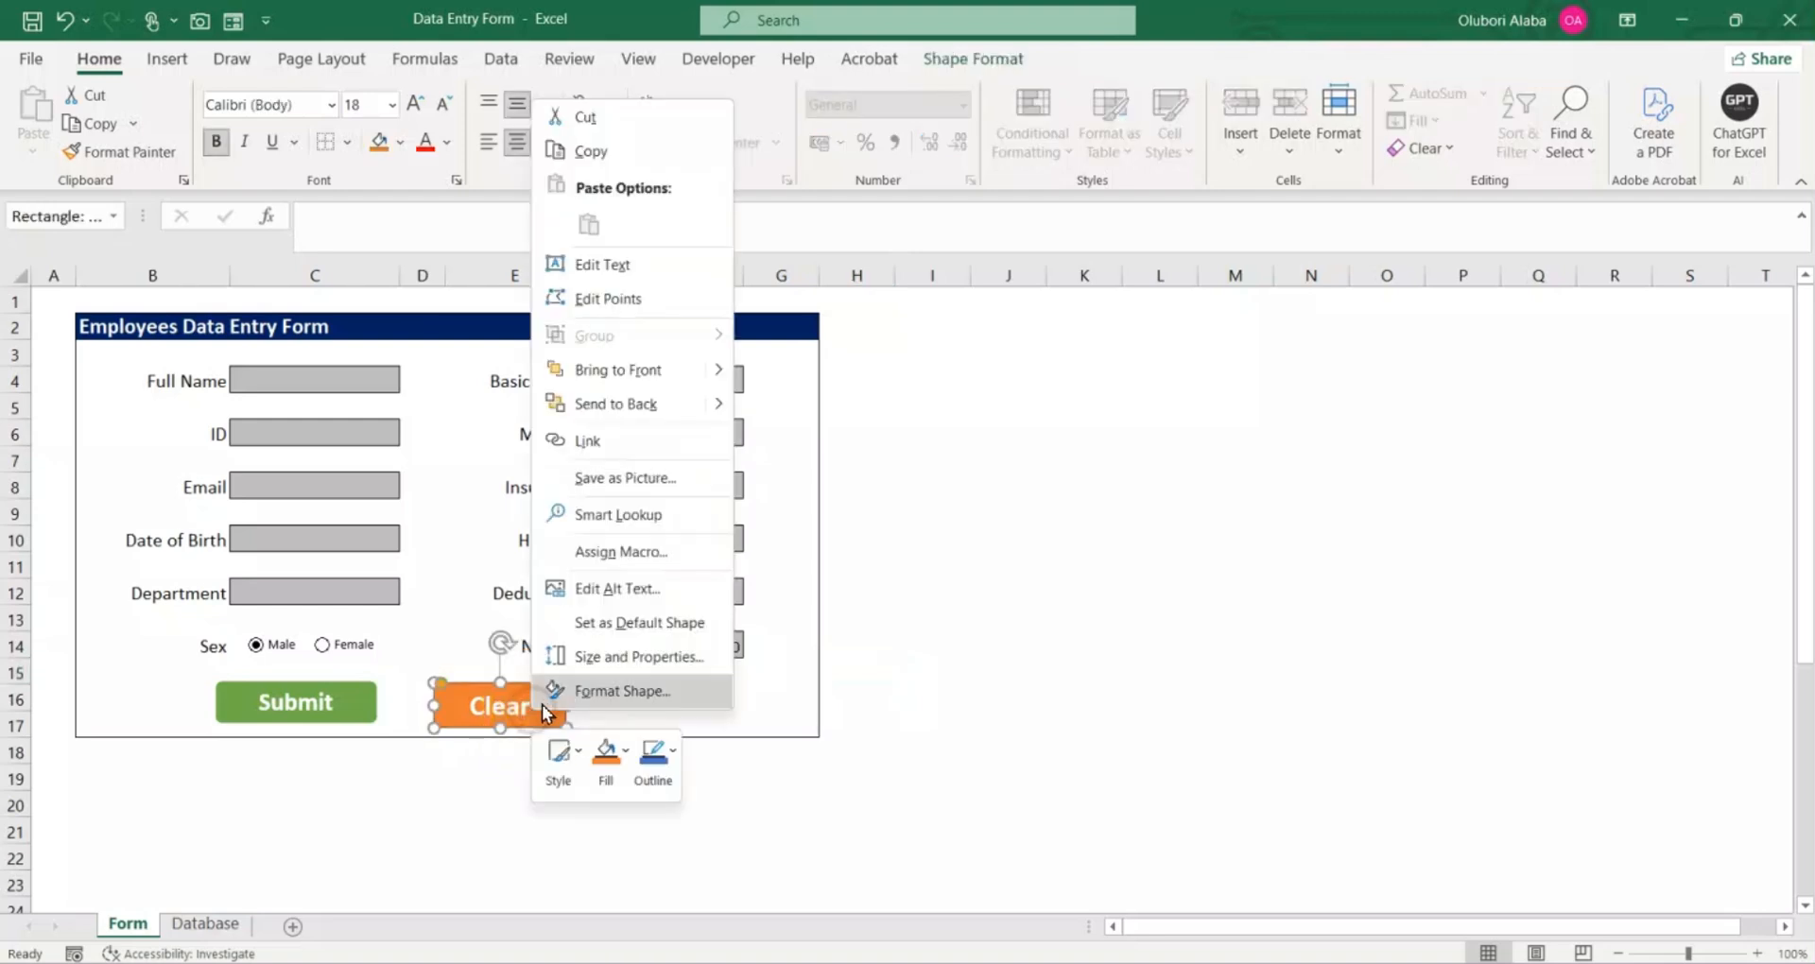
click(621, 551)
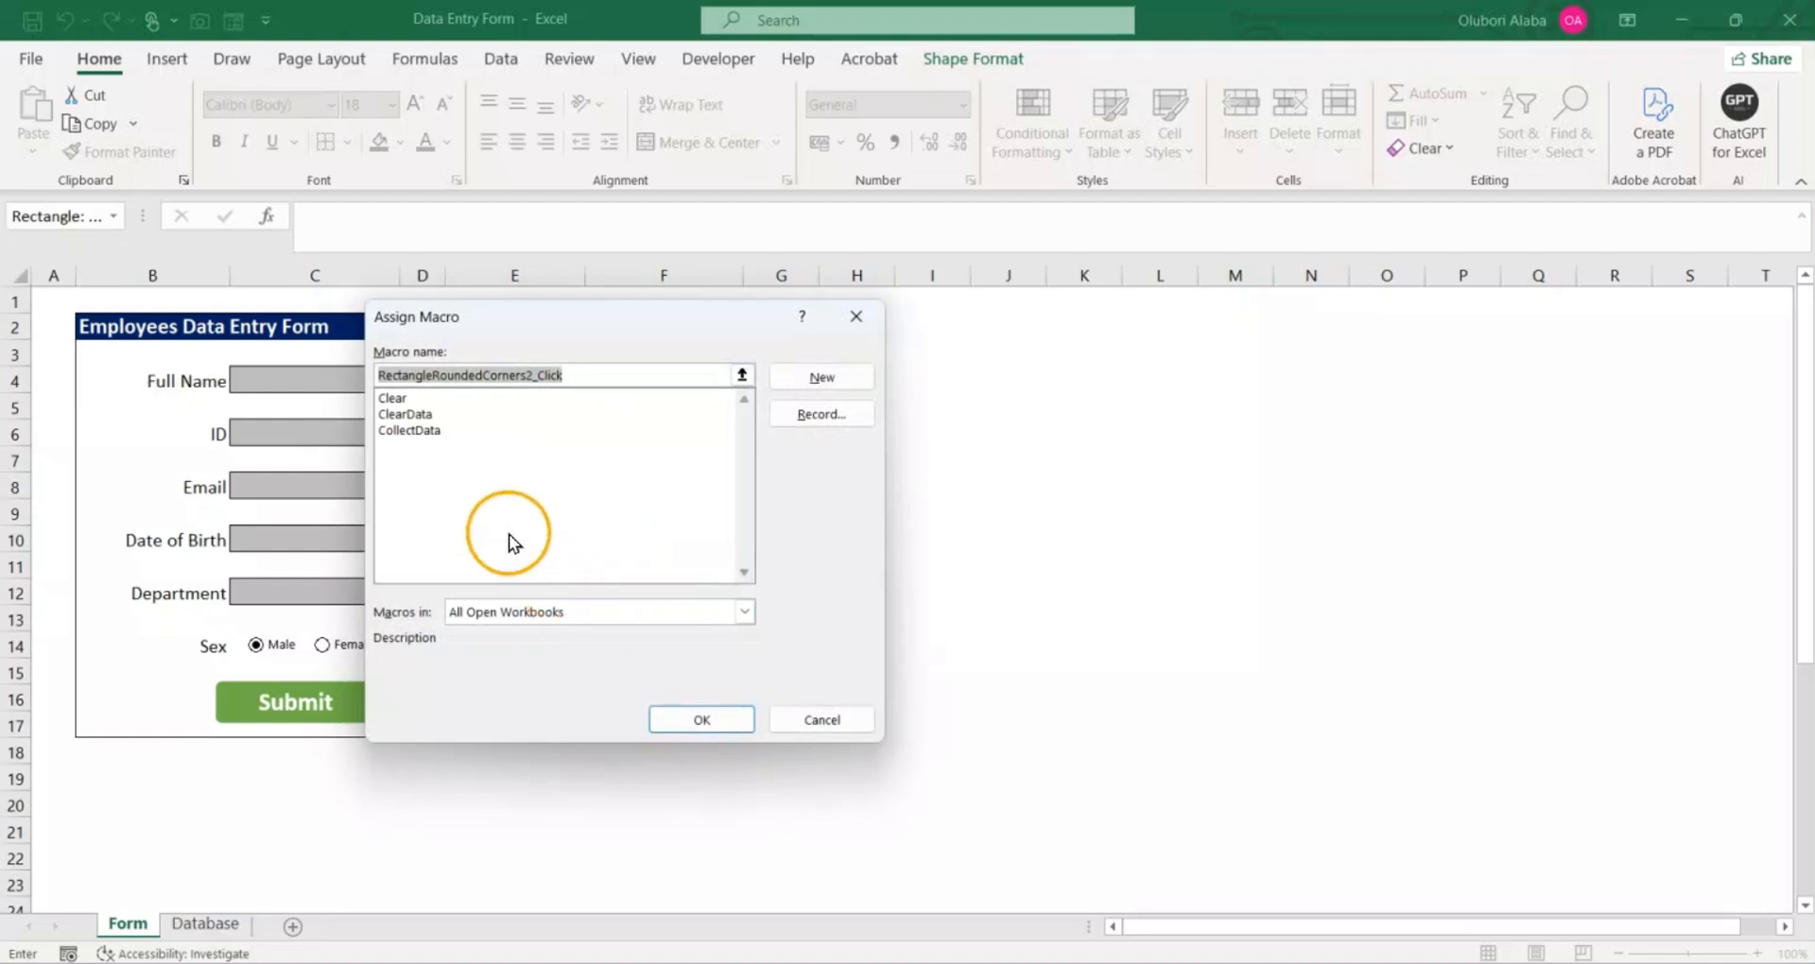
click(416, 401)
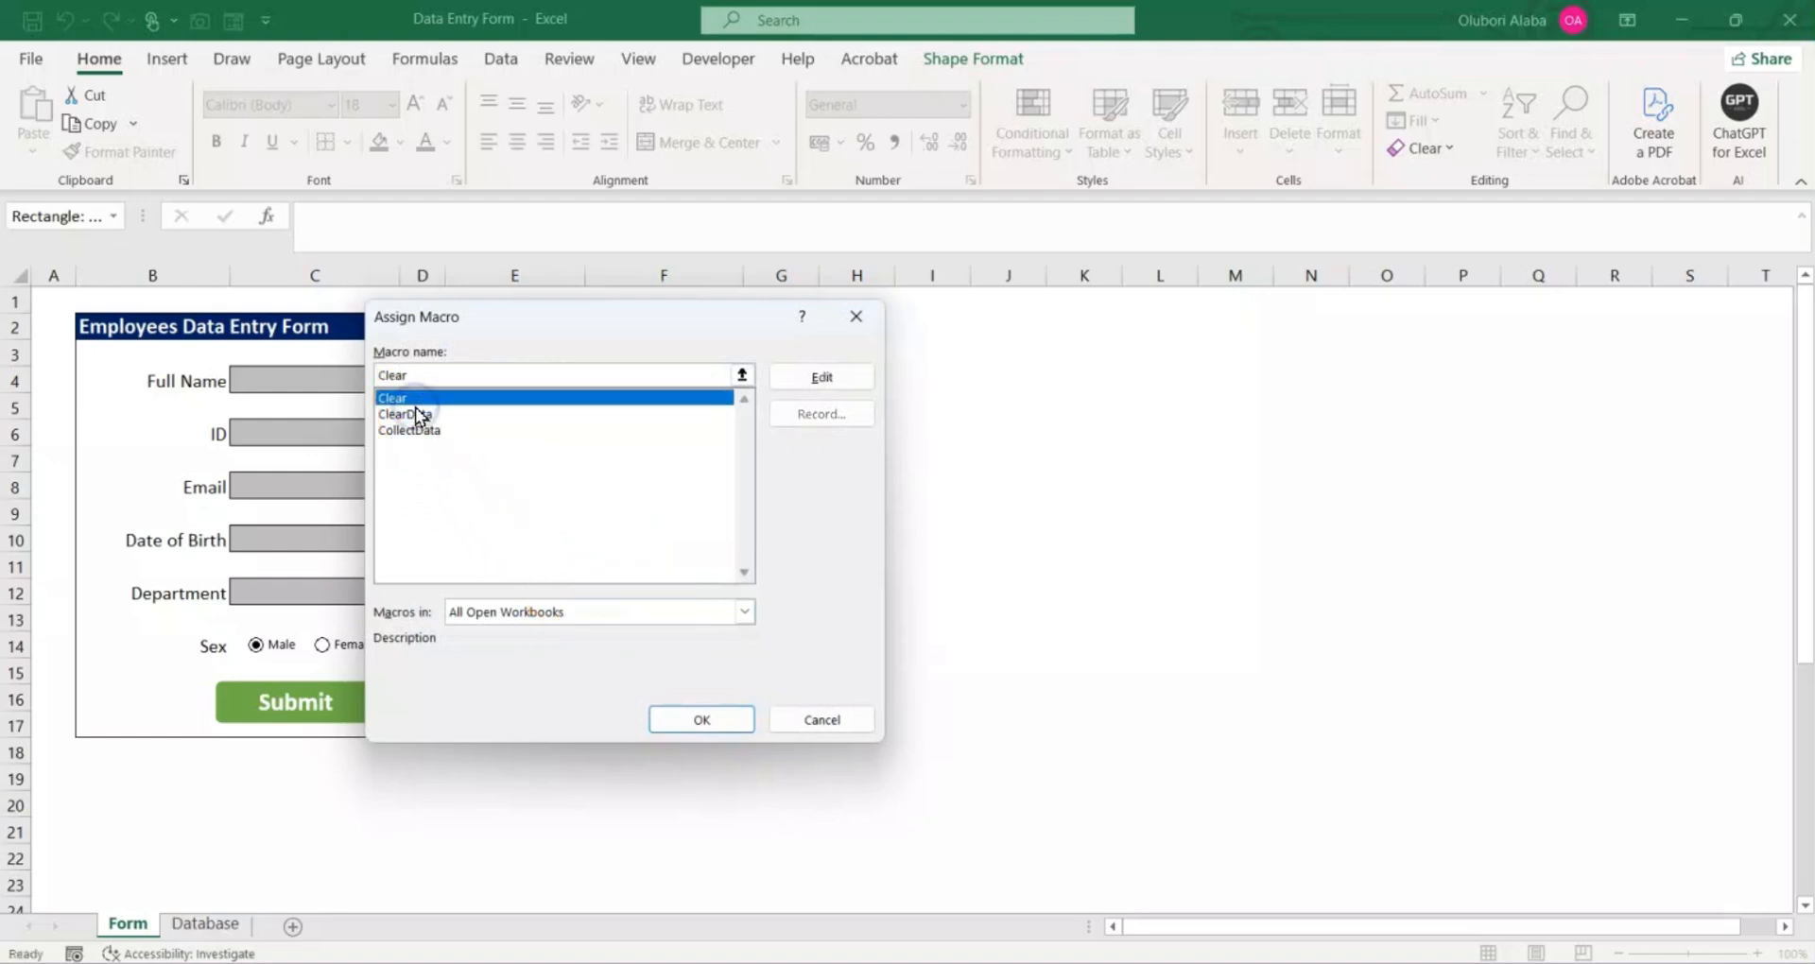
click(418, 414)
click(732, 721)
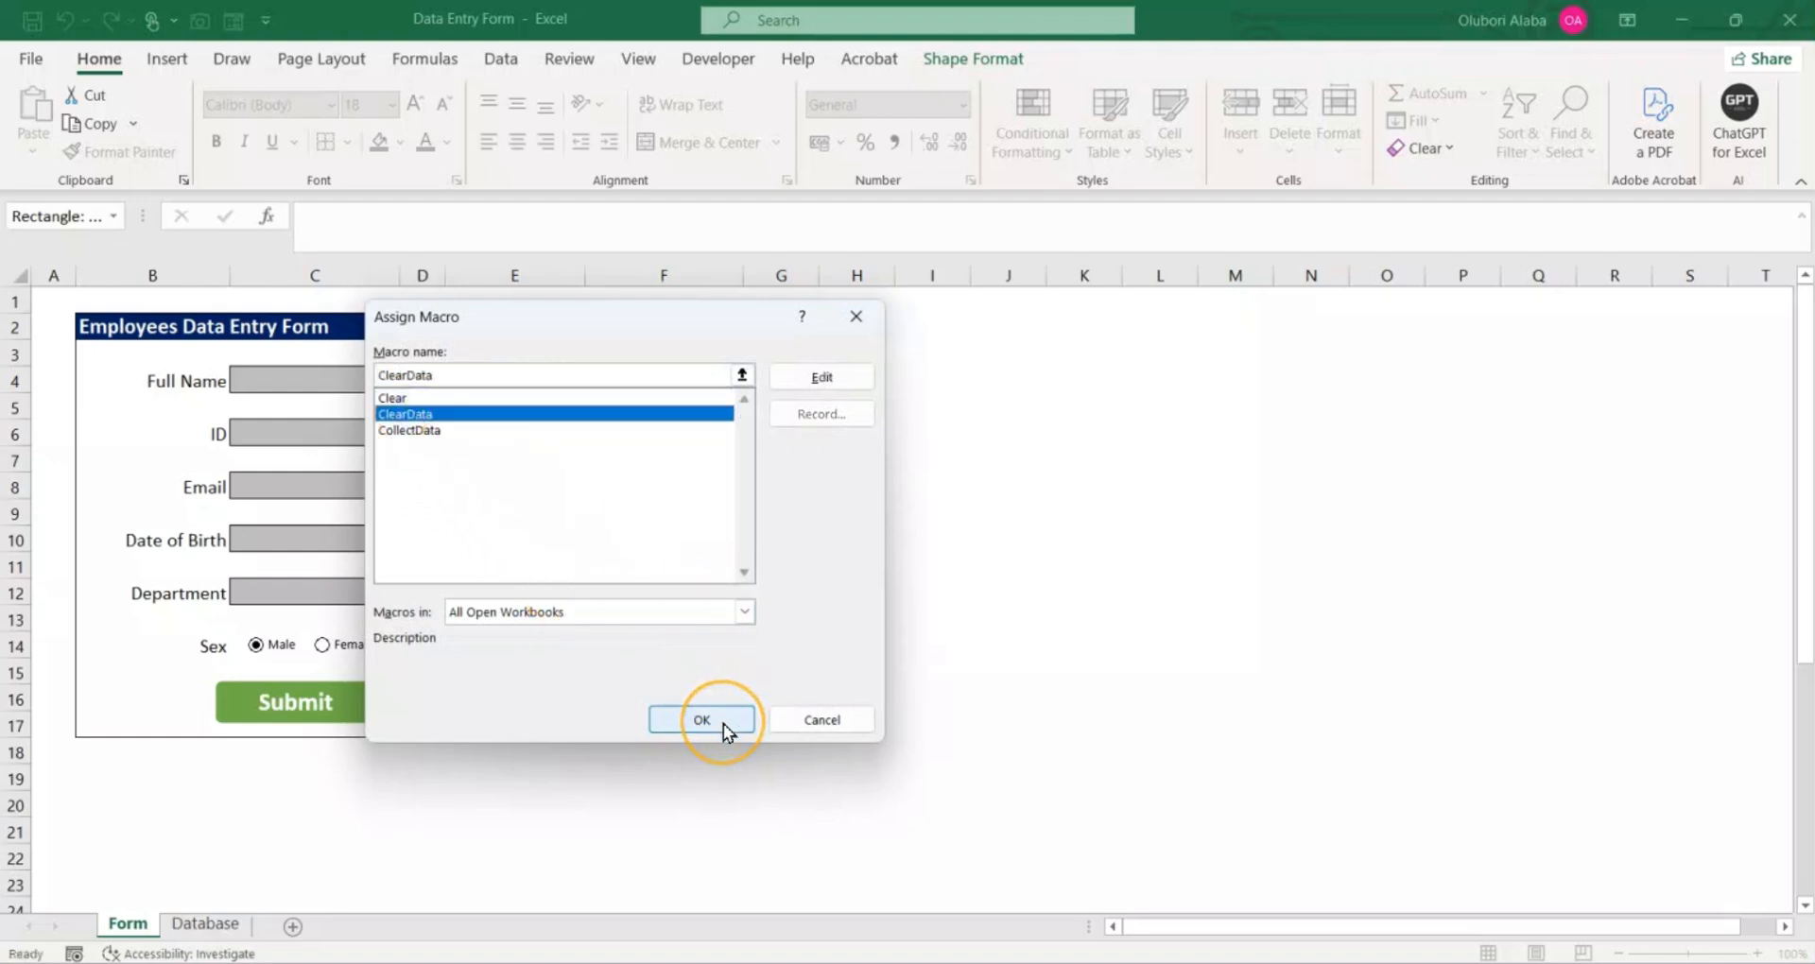
click(723, 724)
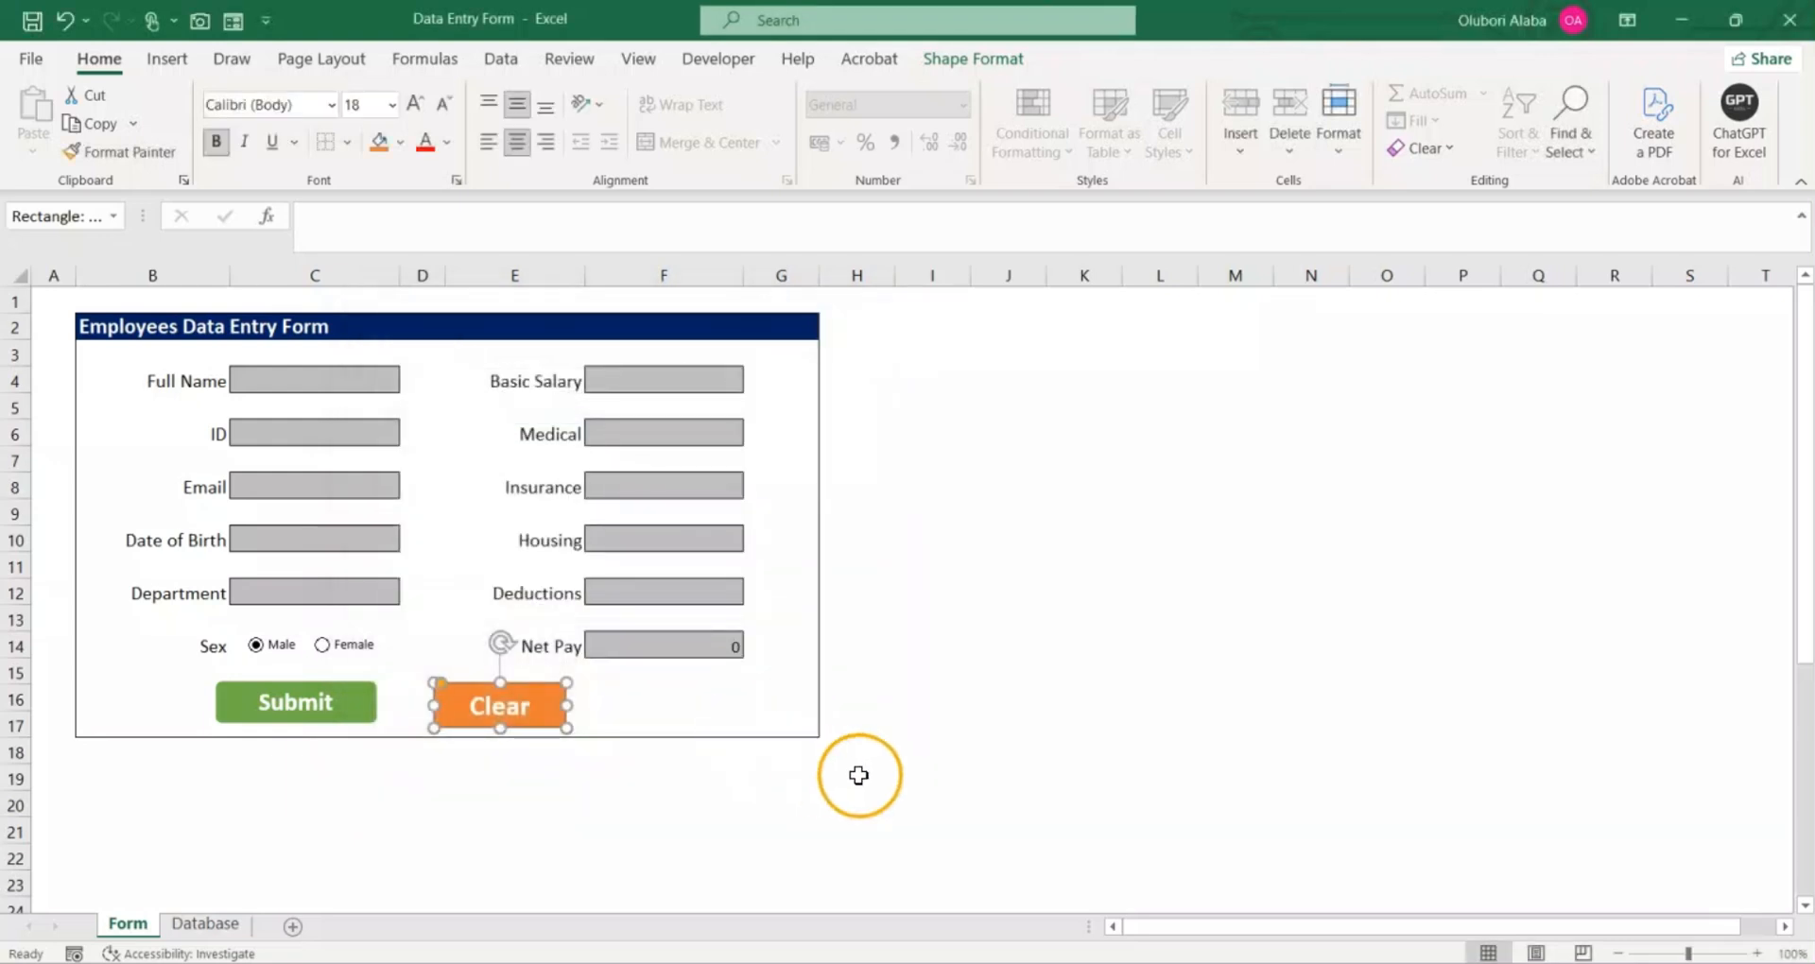
click(878, 707)
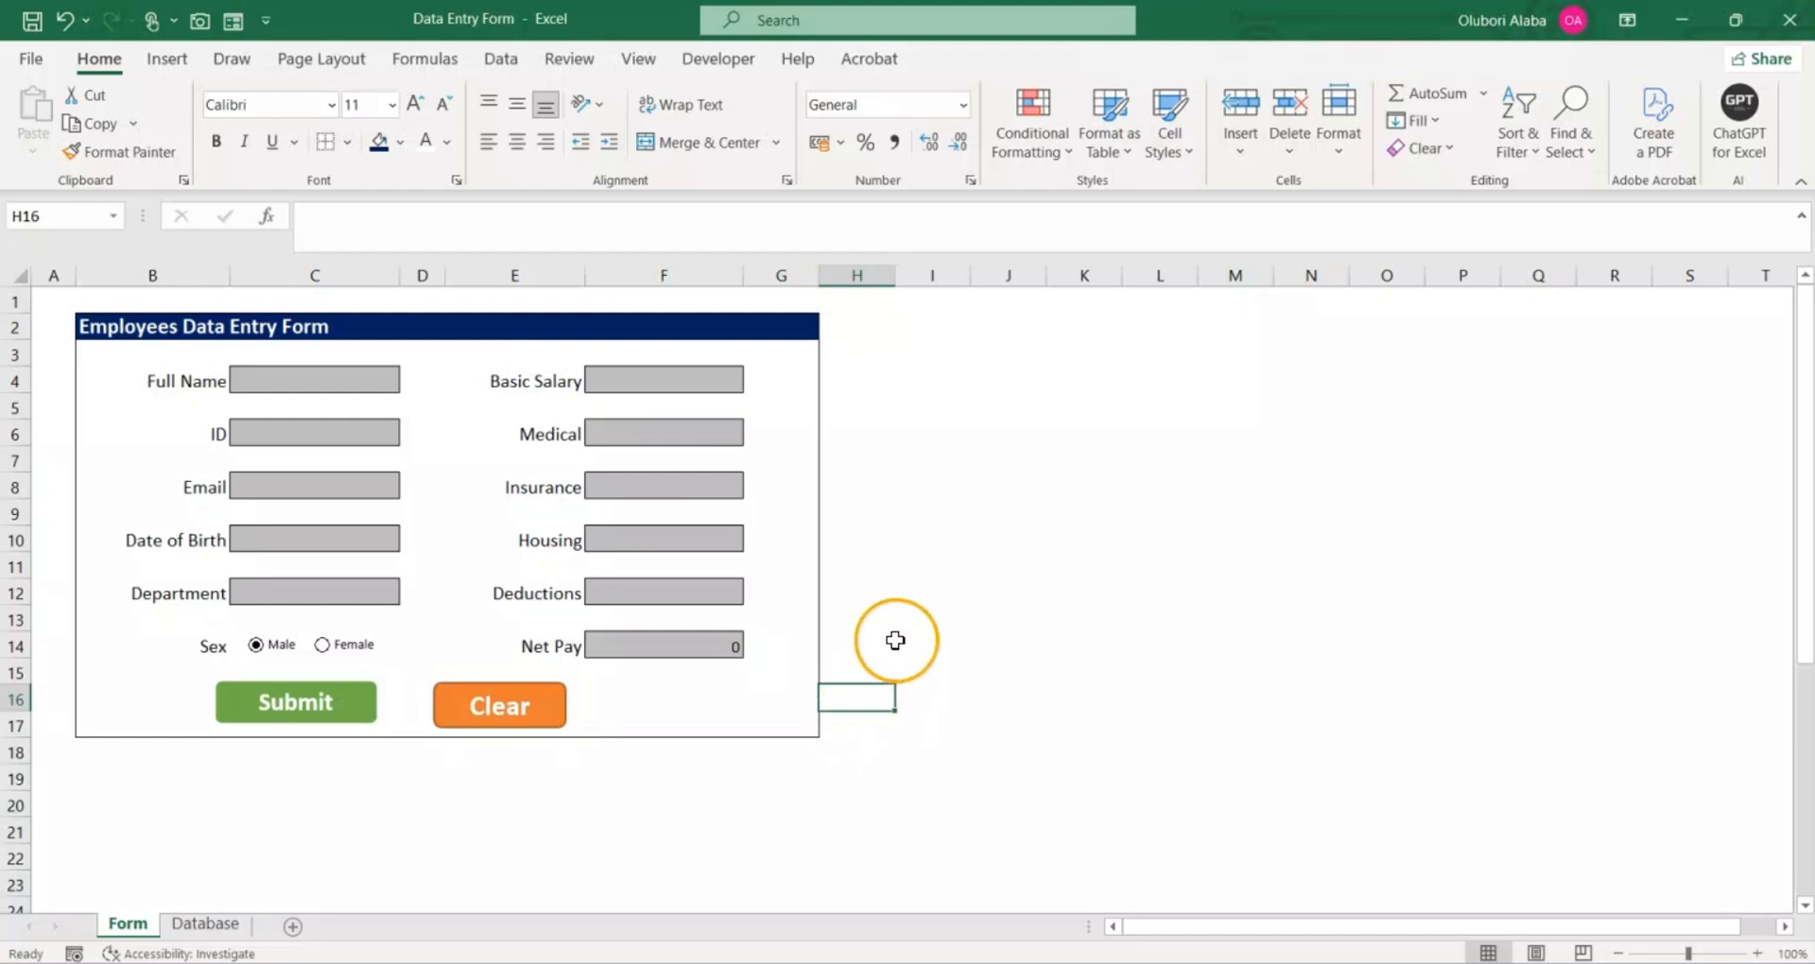
Step: Fill in the form's Full Name, ID, Email and Date of Birth fields for a test employee
click(317, 385)
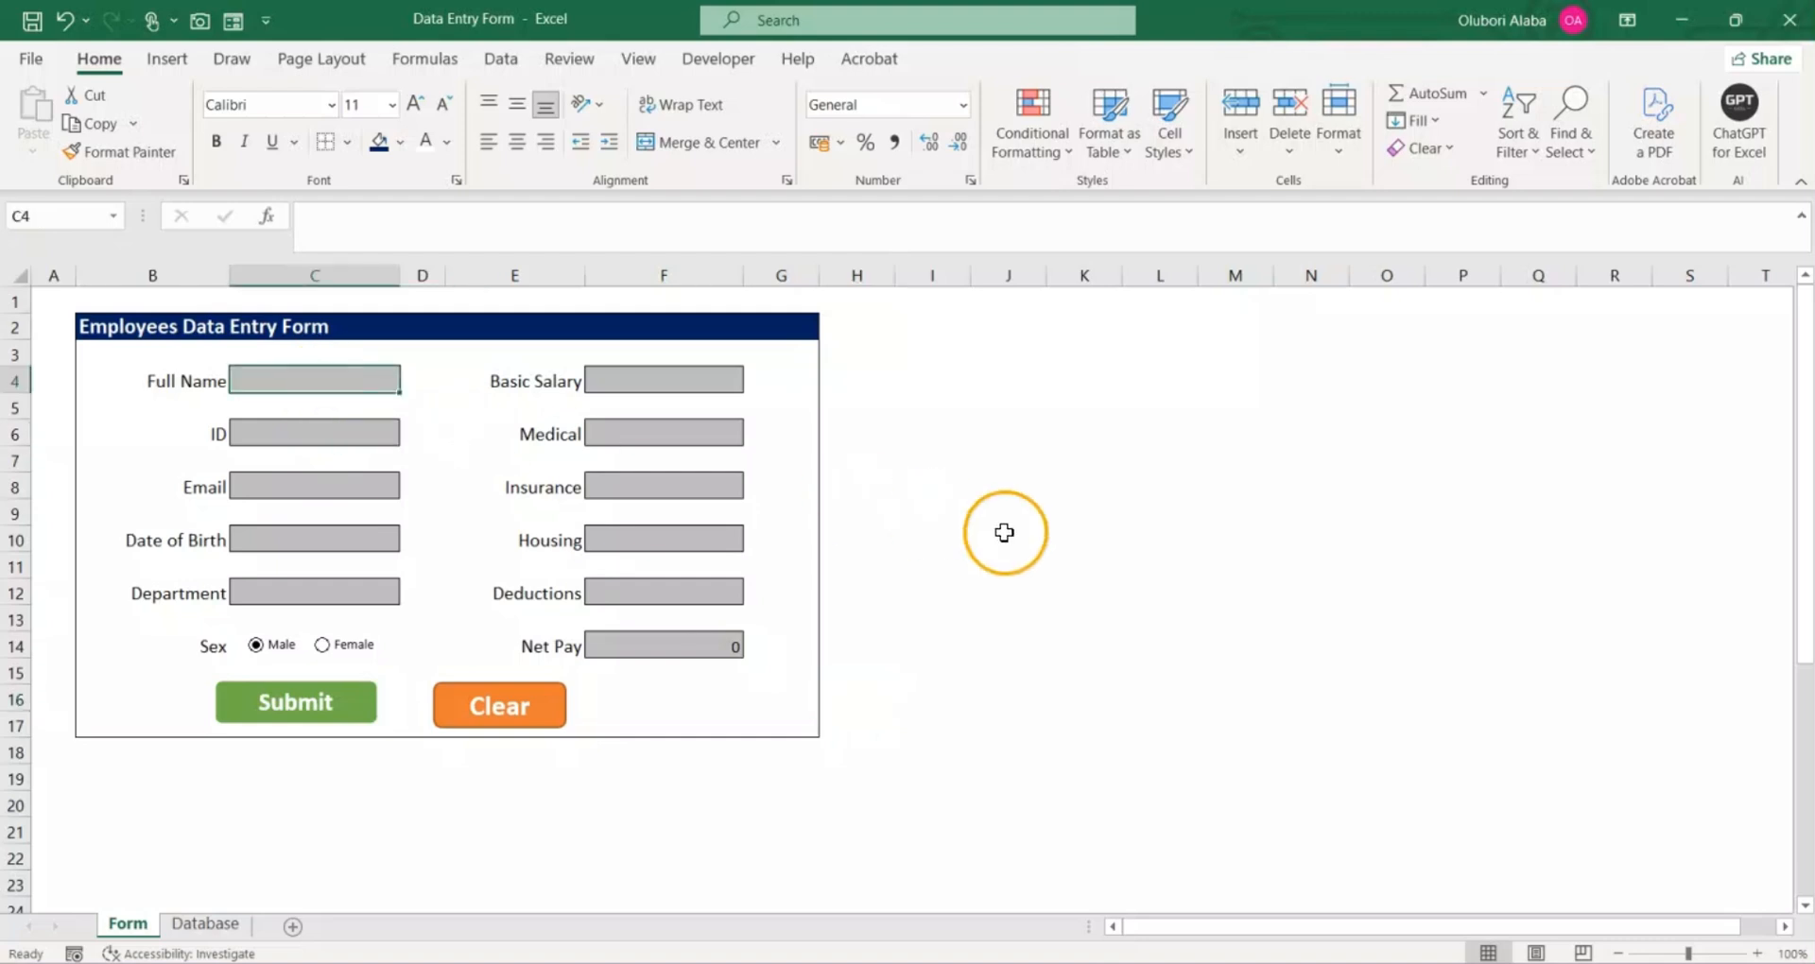
key(Return)
text(103)
key(Return)
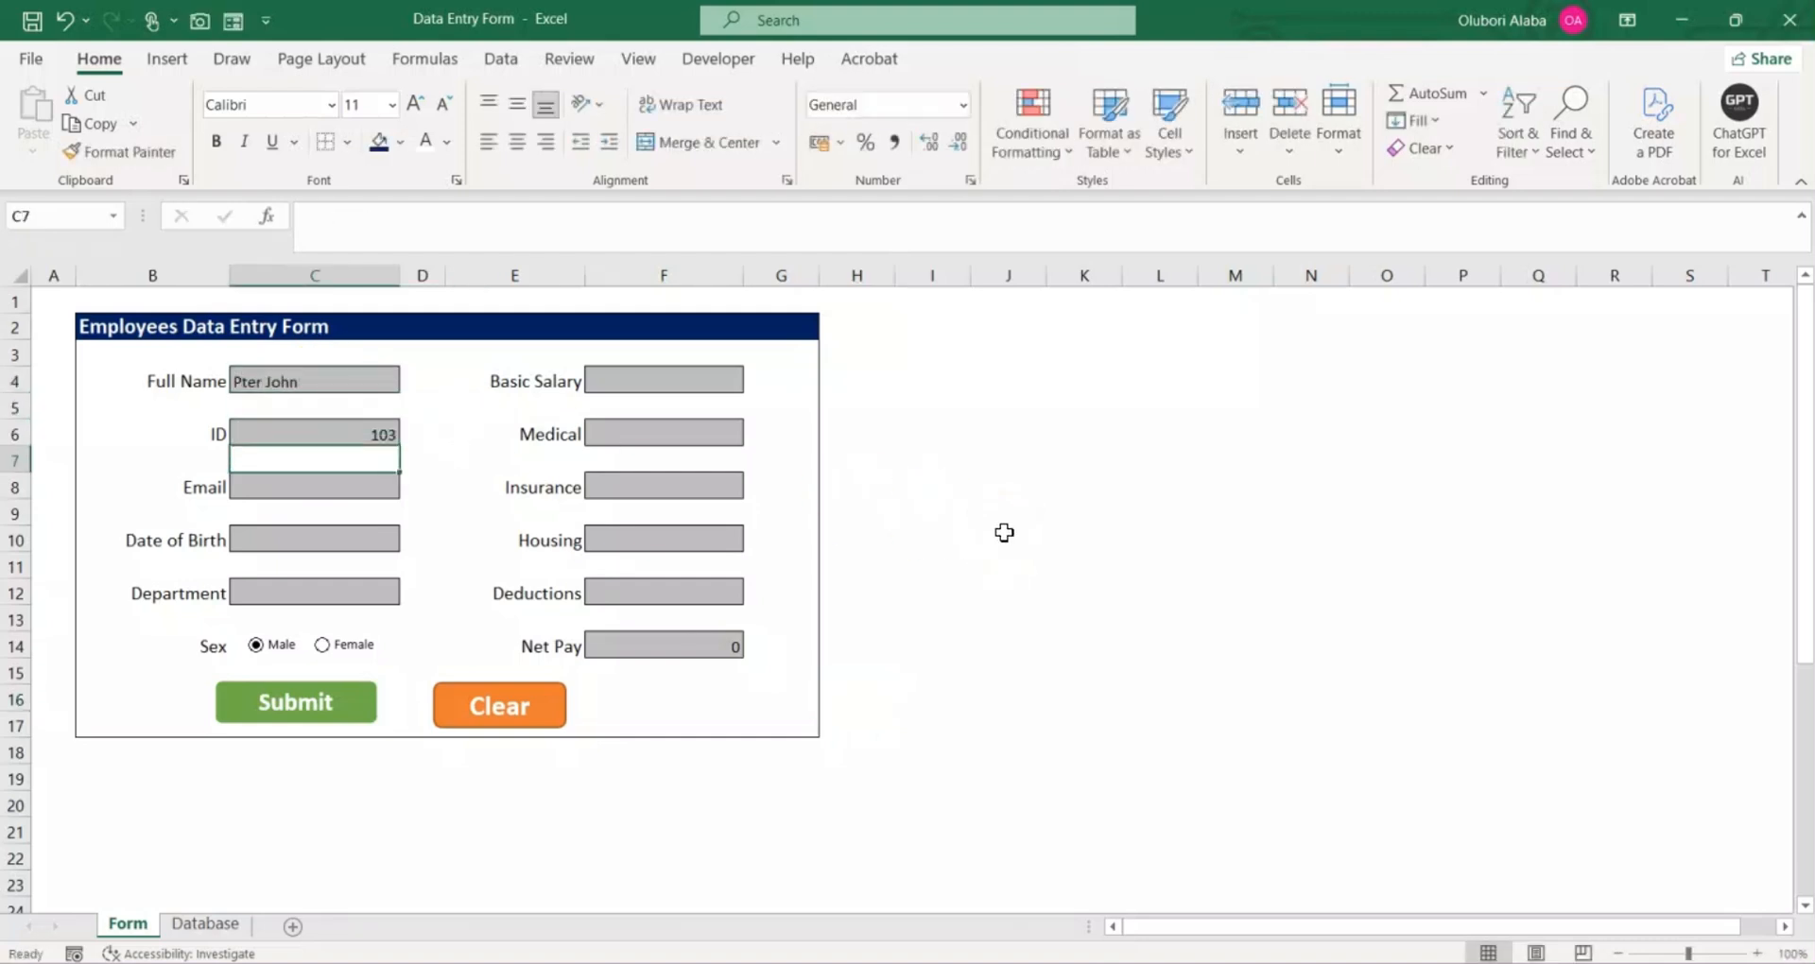
key(Return)
text(1/)
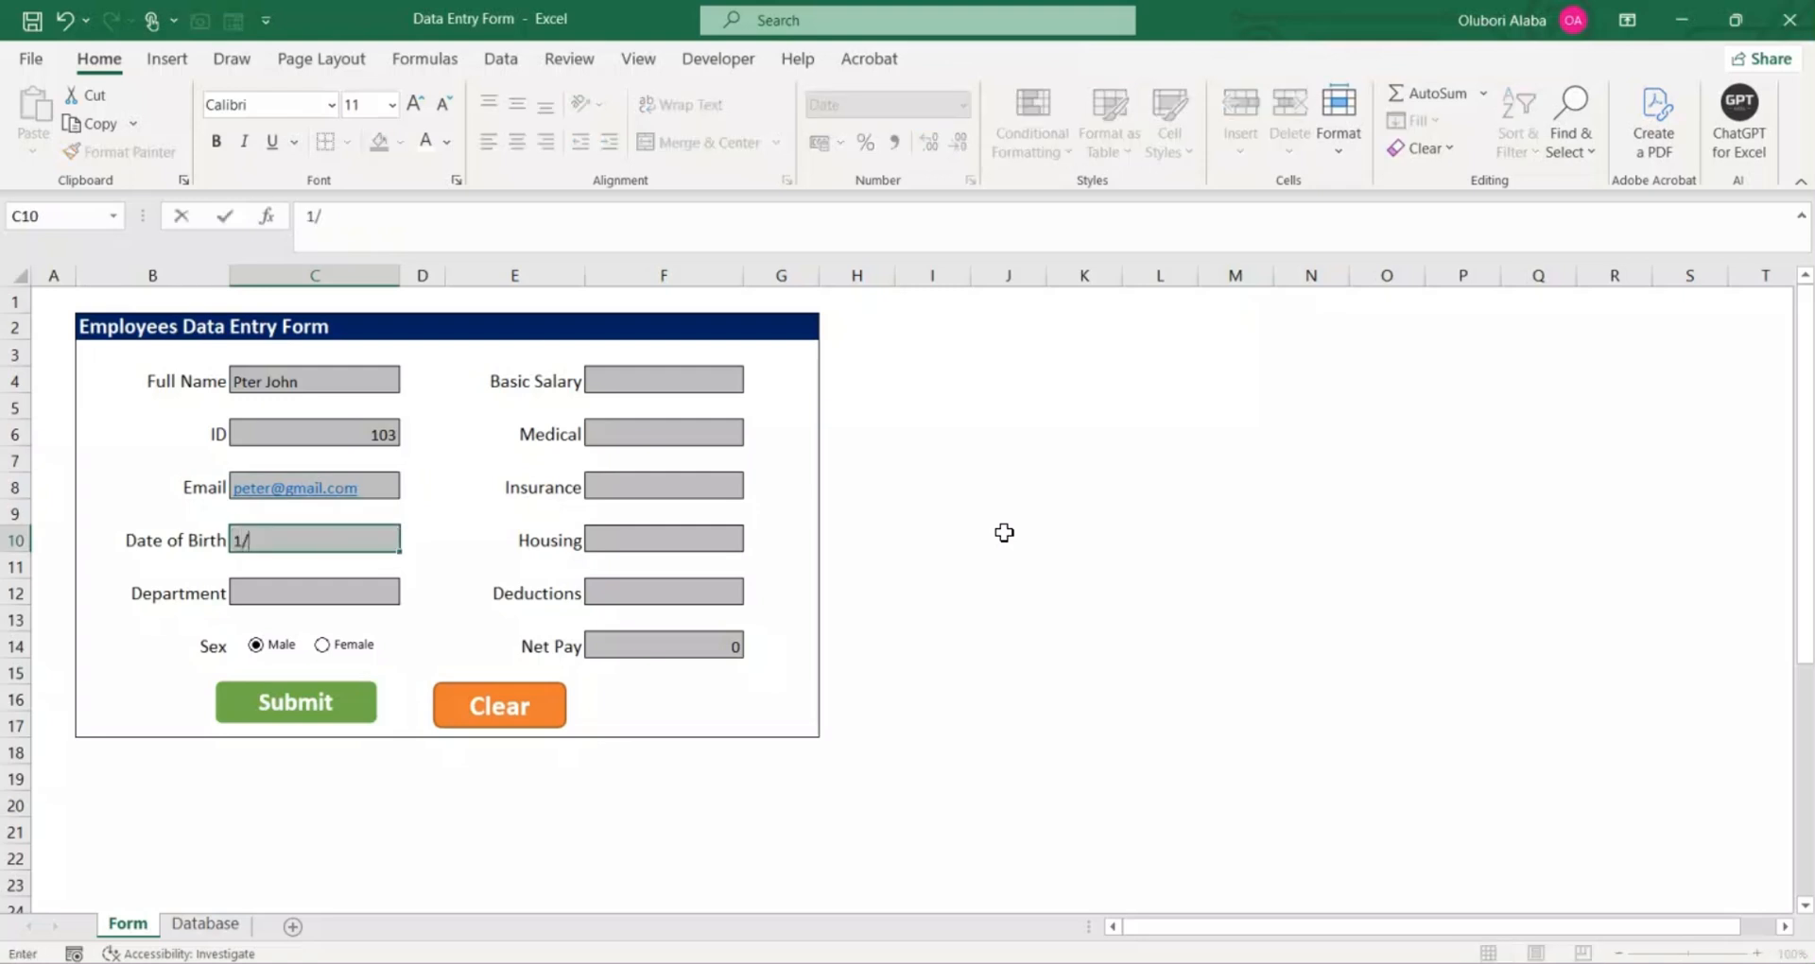
text(01/1990)
key(Return)
Step: Choose Marketing as the test employee's department and set the sex option to Female
click(409, 594)
click(349, 644)
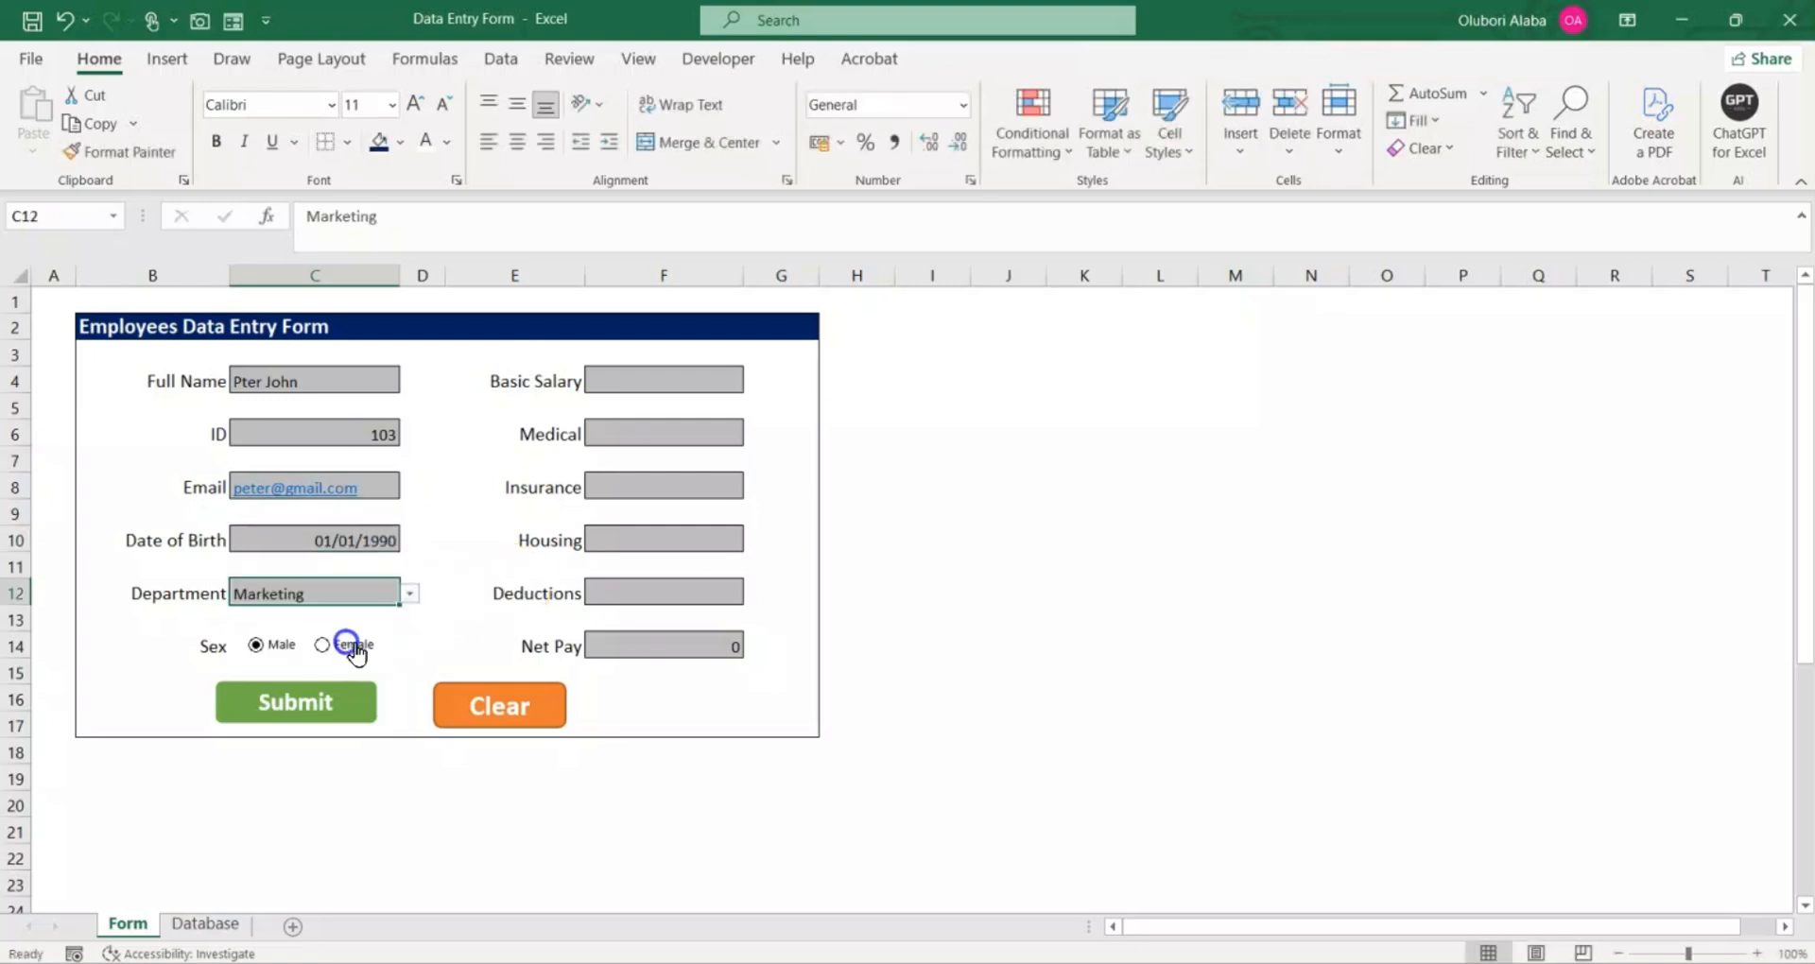
click(324, 647)
Step: Enter Basic Salary 50000, Medical 1200, Insurance 12000, Housing 2000 and Deductions 12000 in the form
click(624, 382)
text(50000)
key(Return)
text(1200)
key(Return)
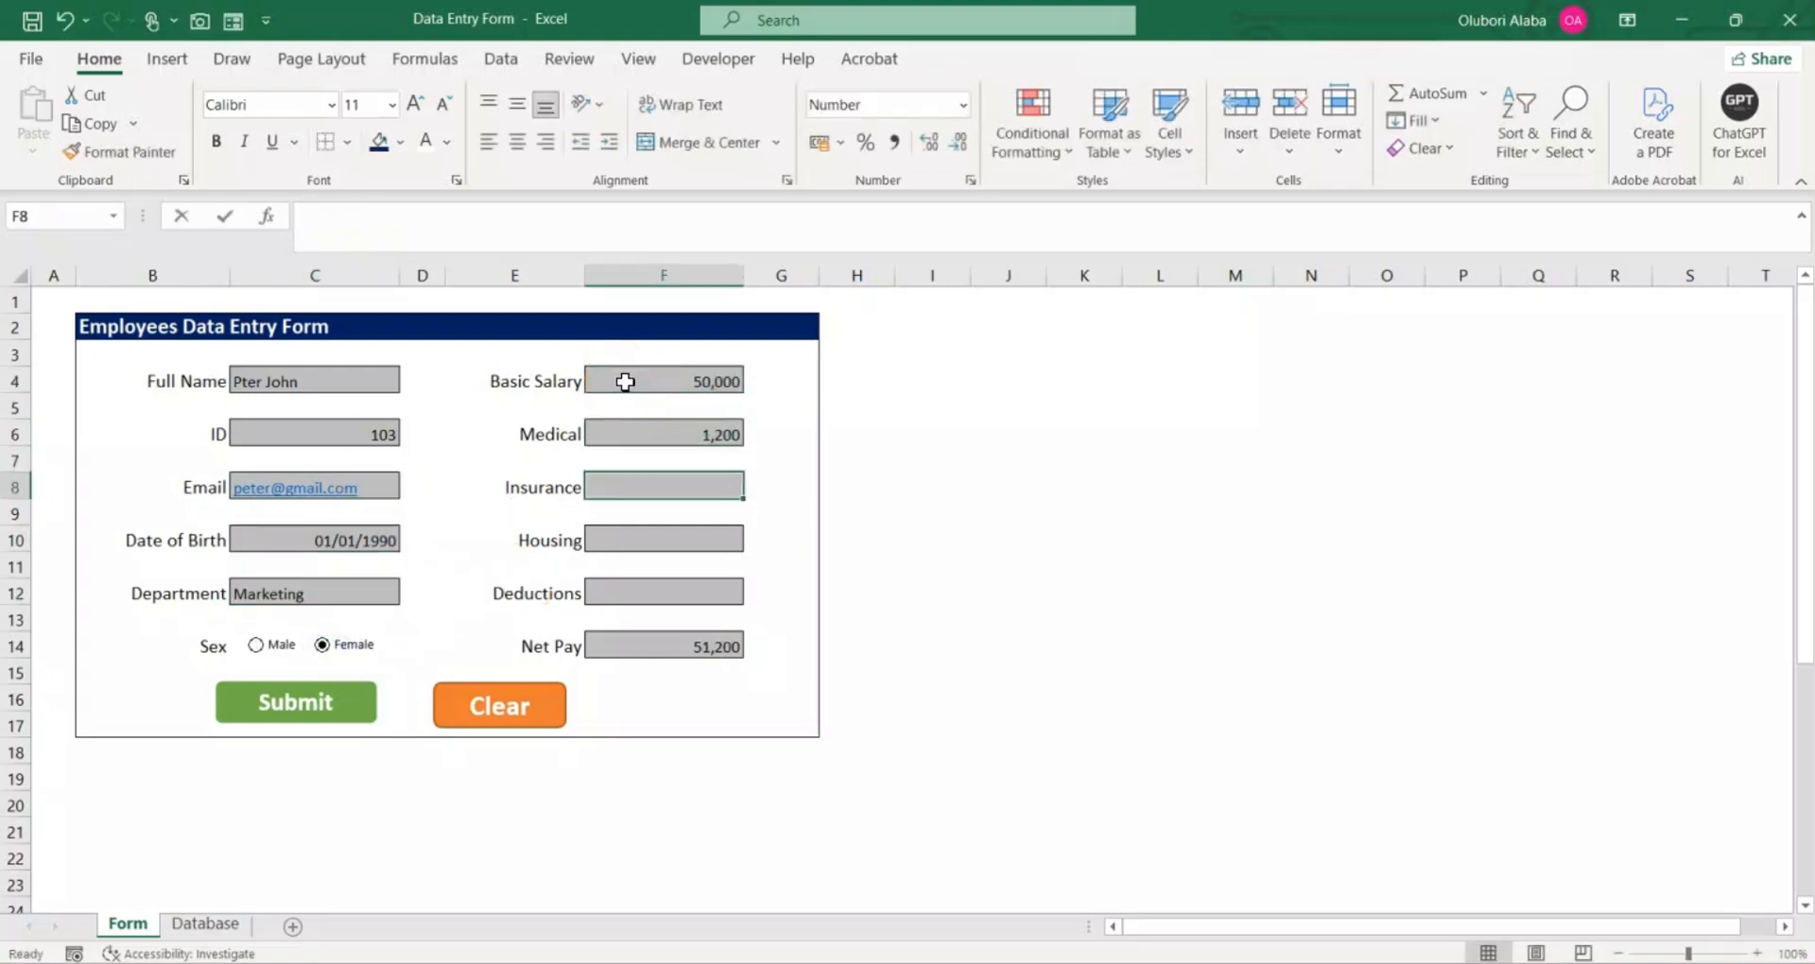
text(12000)
key(Return)
key(Return)
text(2000)
key(Return)
key(Return)
text(12000)
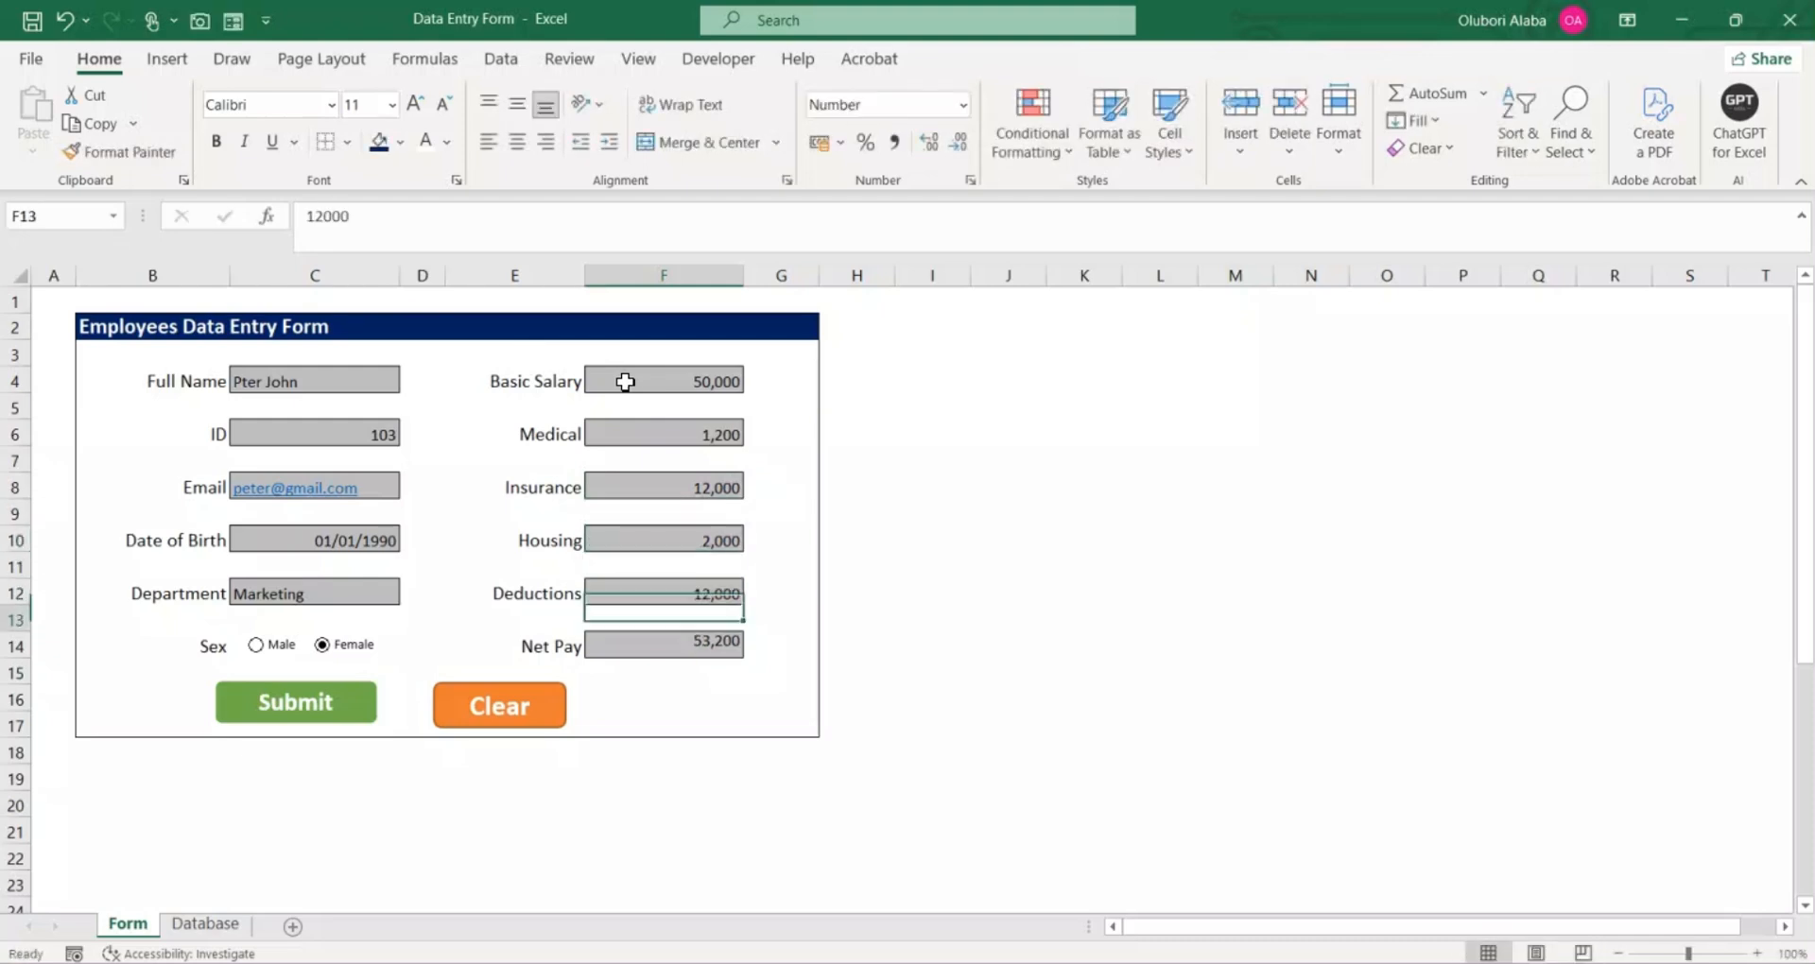
key(Return)
Step: Submit the test employee's record and check its new row on the Database sheet
click(321, 699)
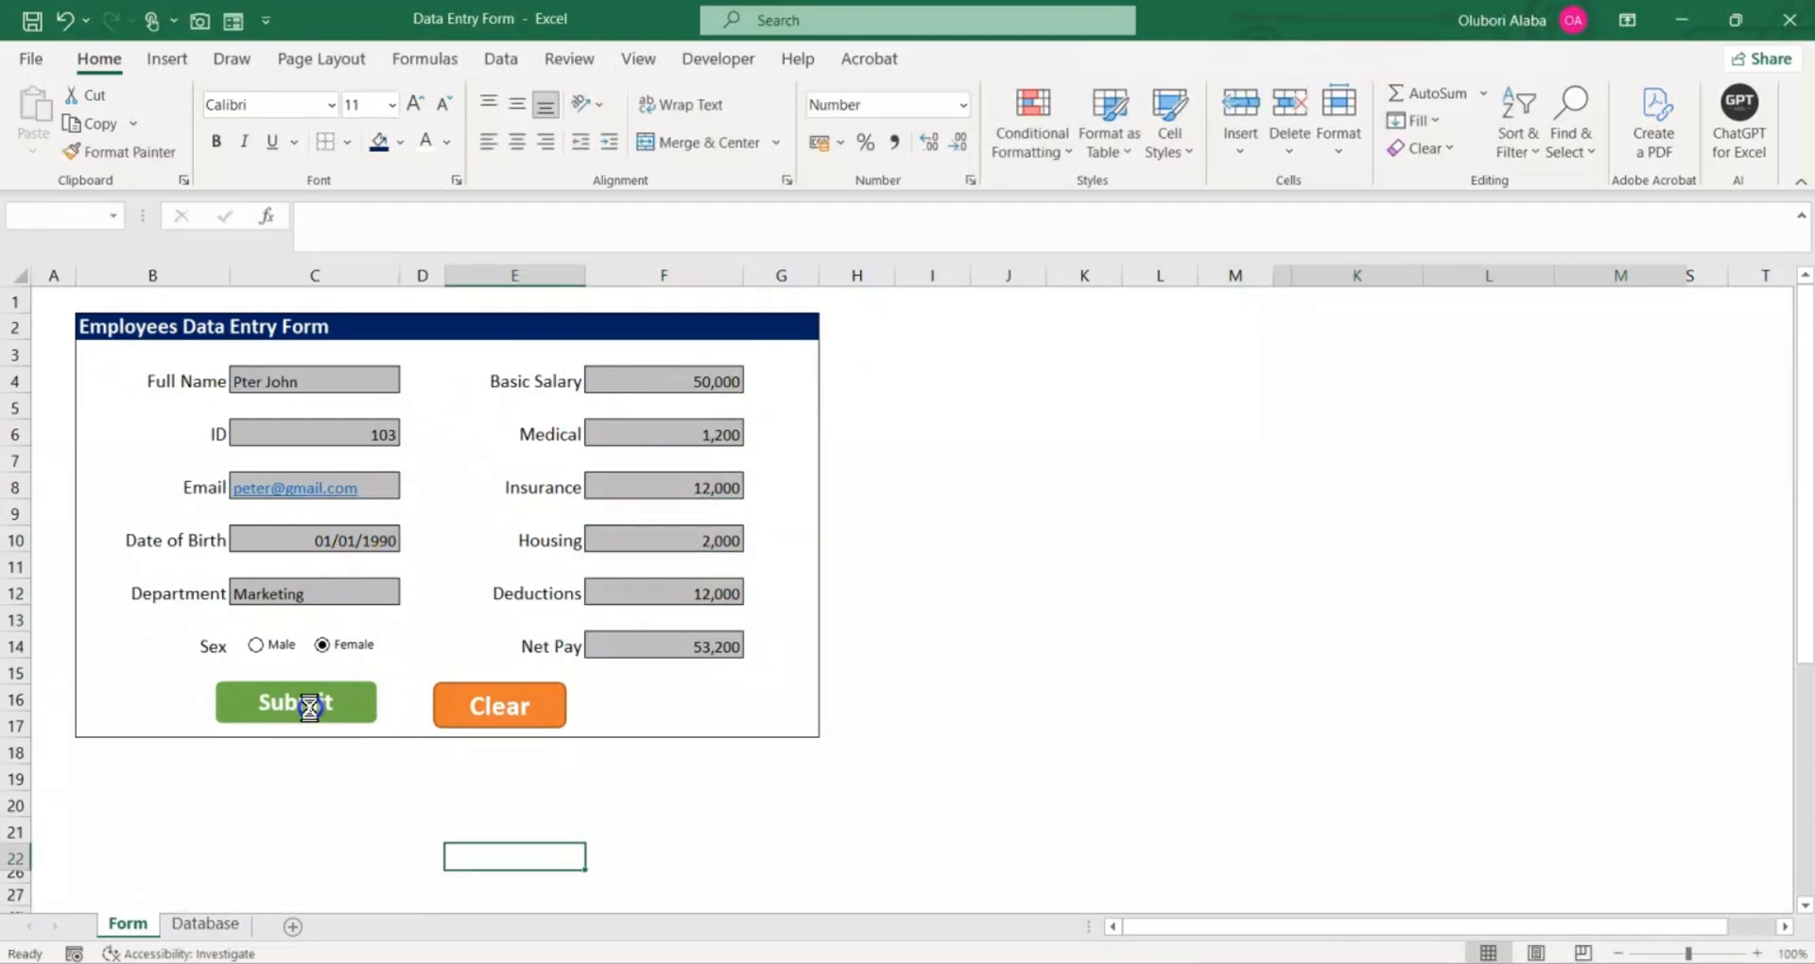
click(202, 924)
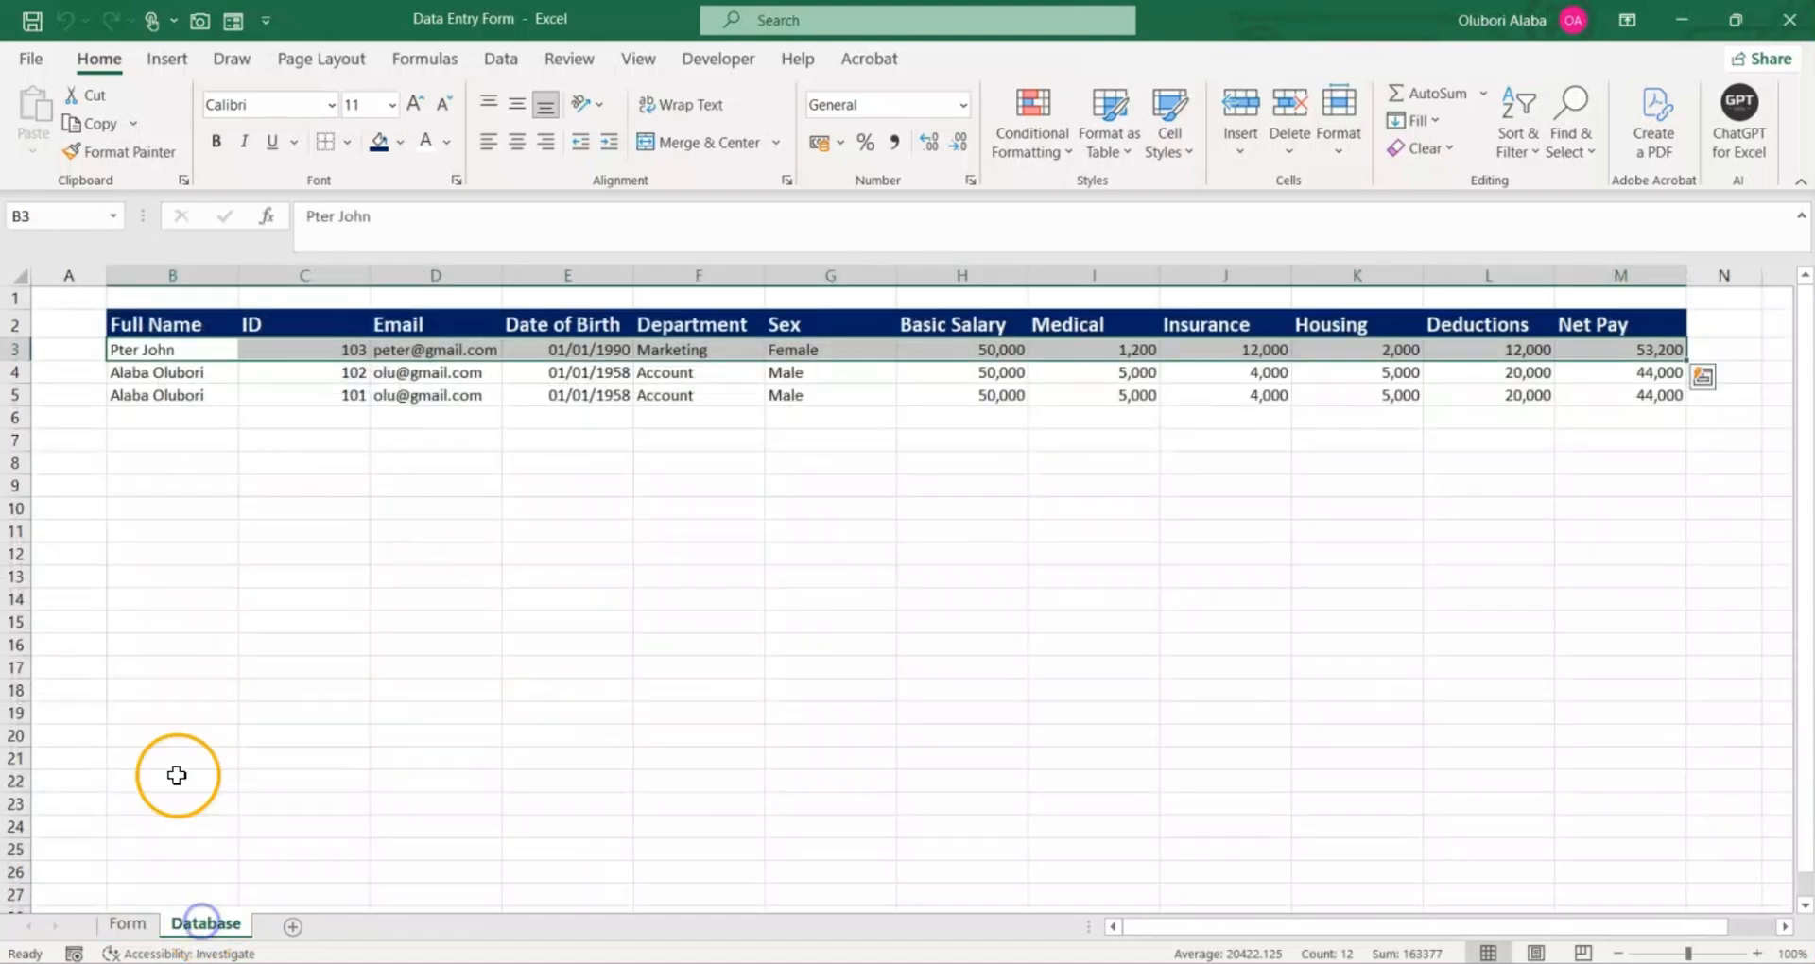
click(174, 460)
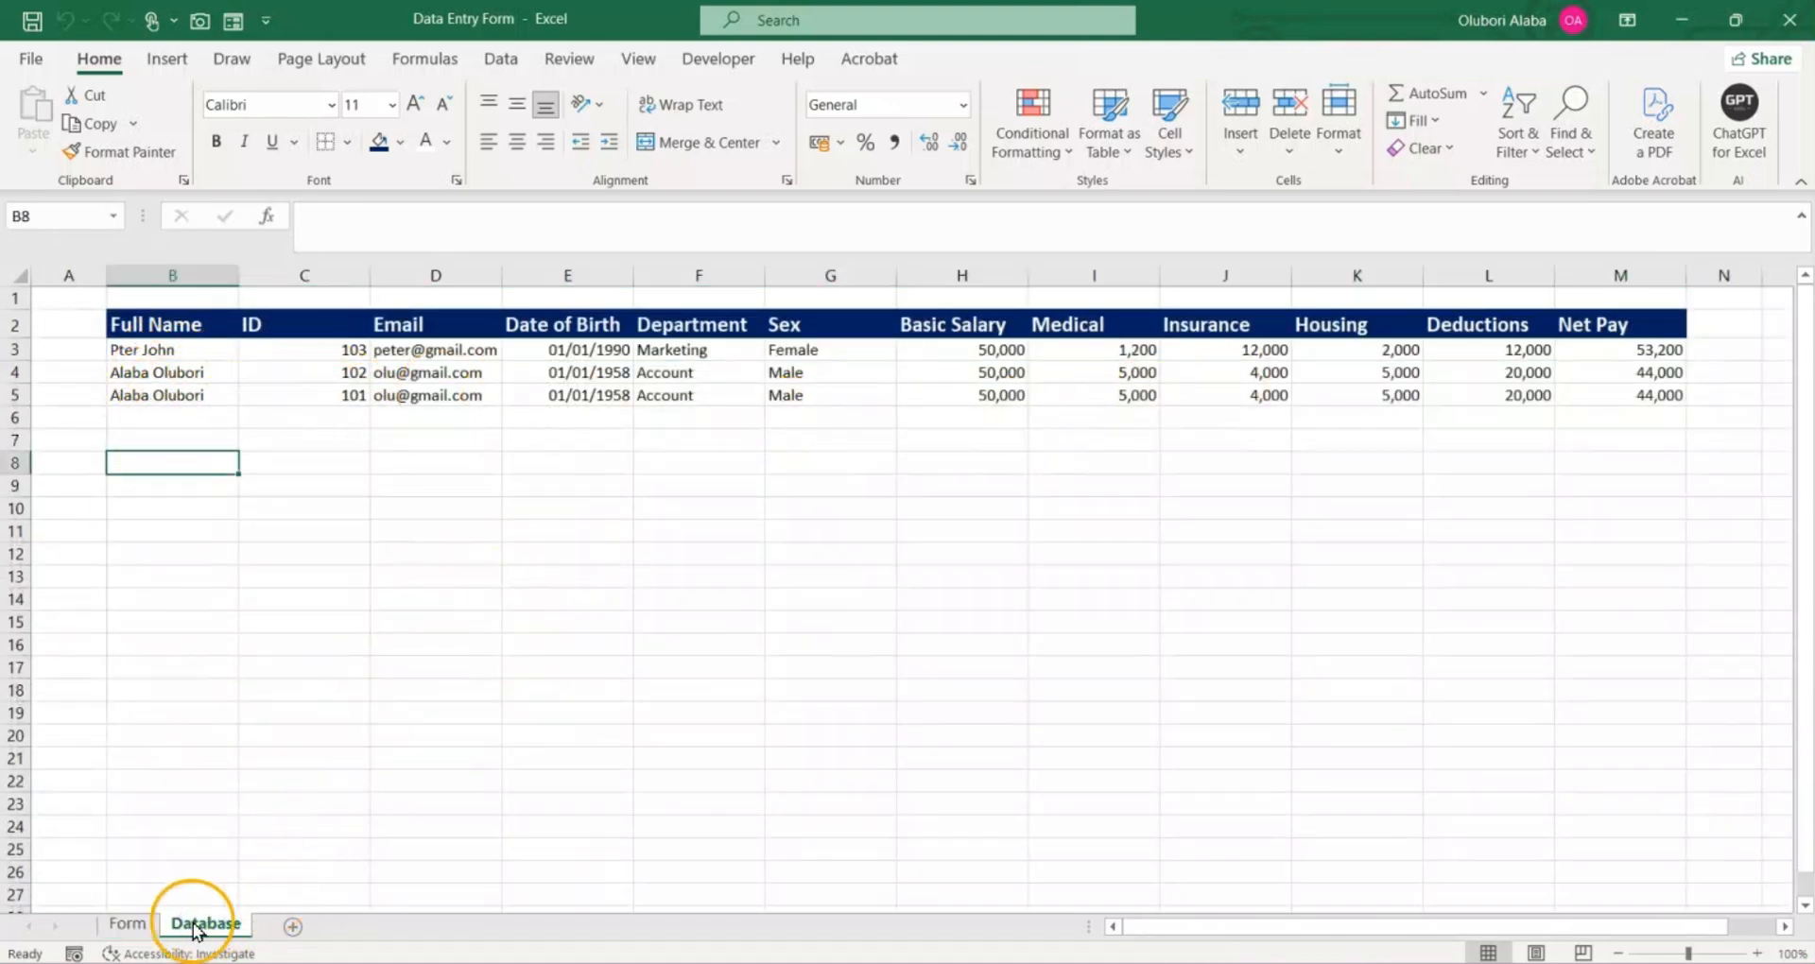
Step: Return to the Form sheet and empty the entry fields using the Clear button
click(133, 931)
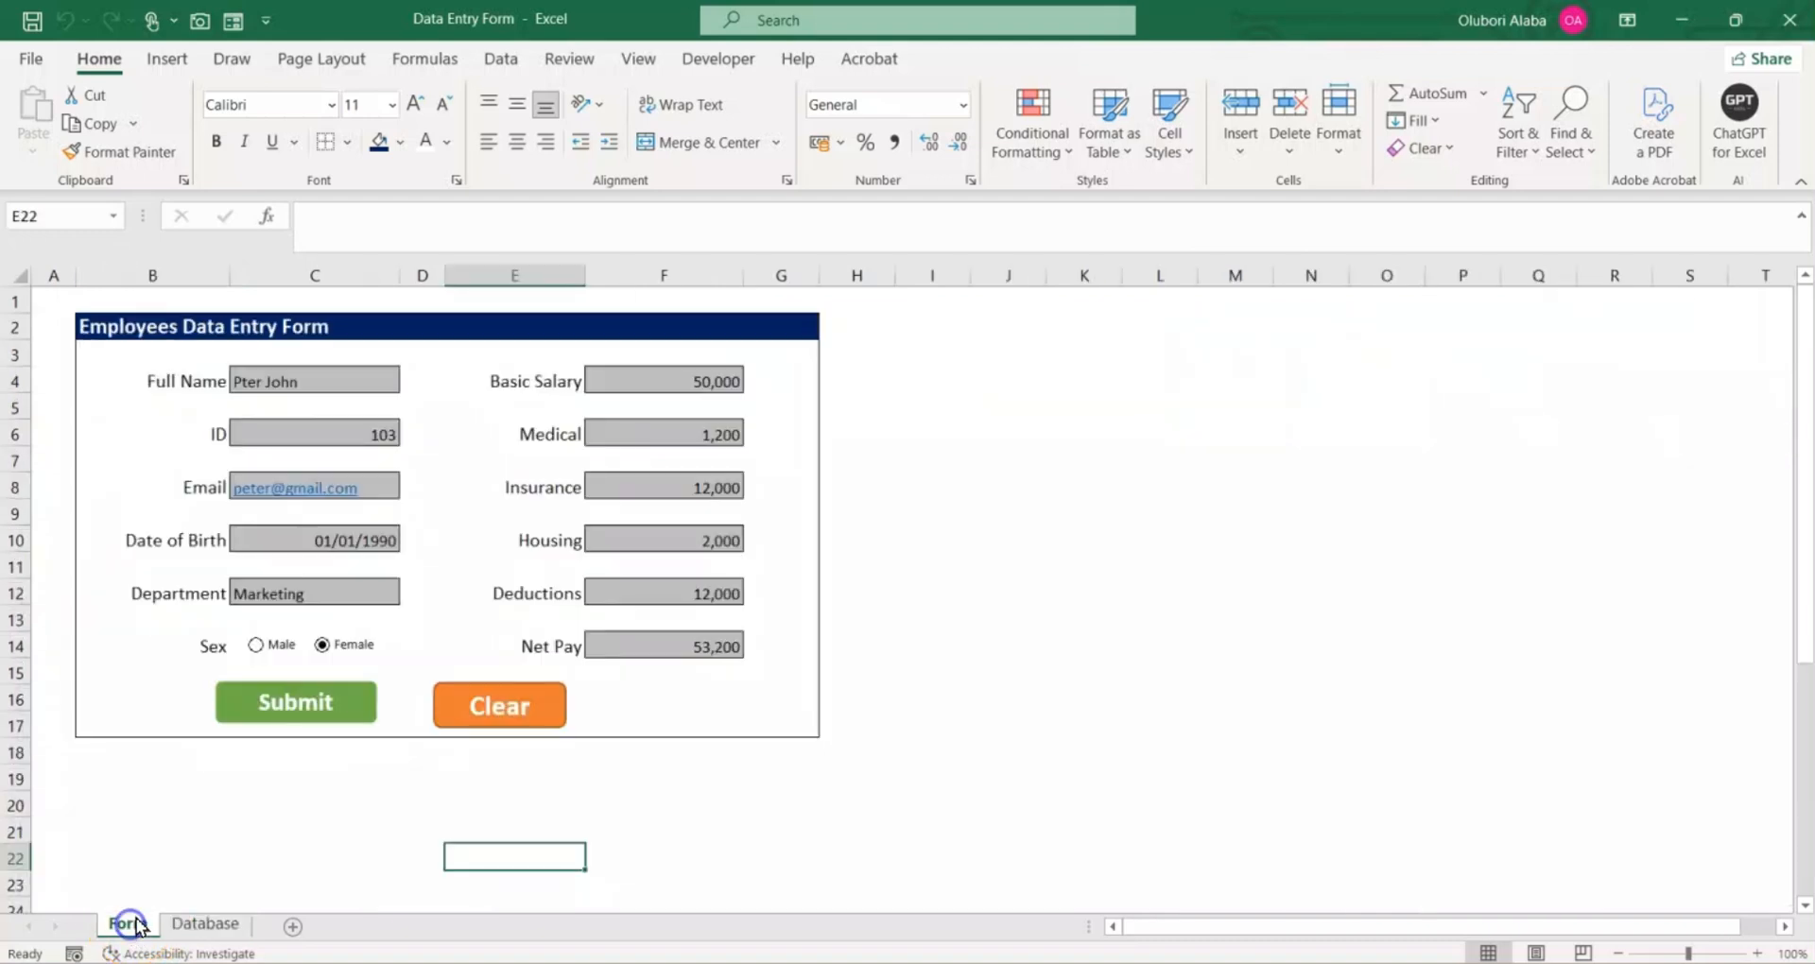
click(491, 705)
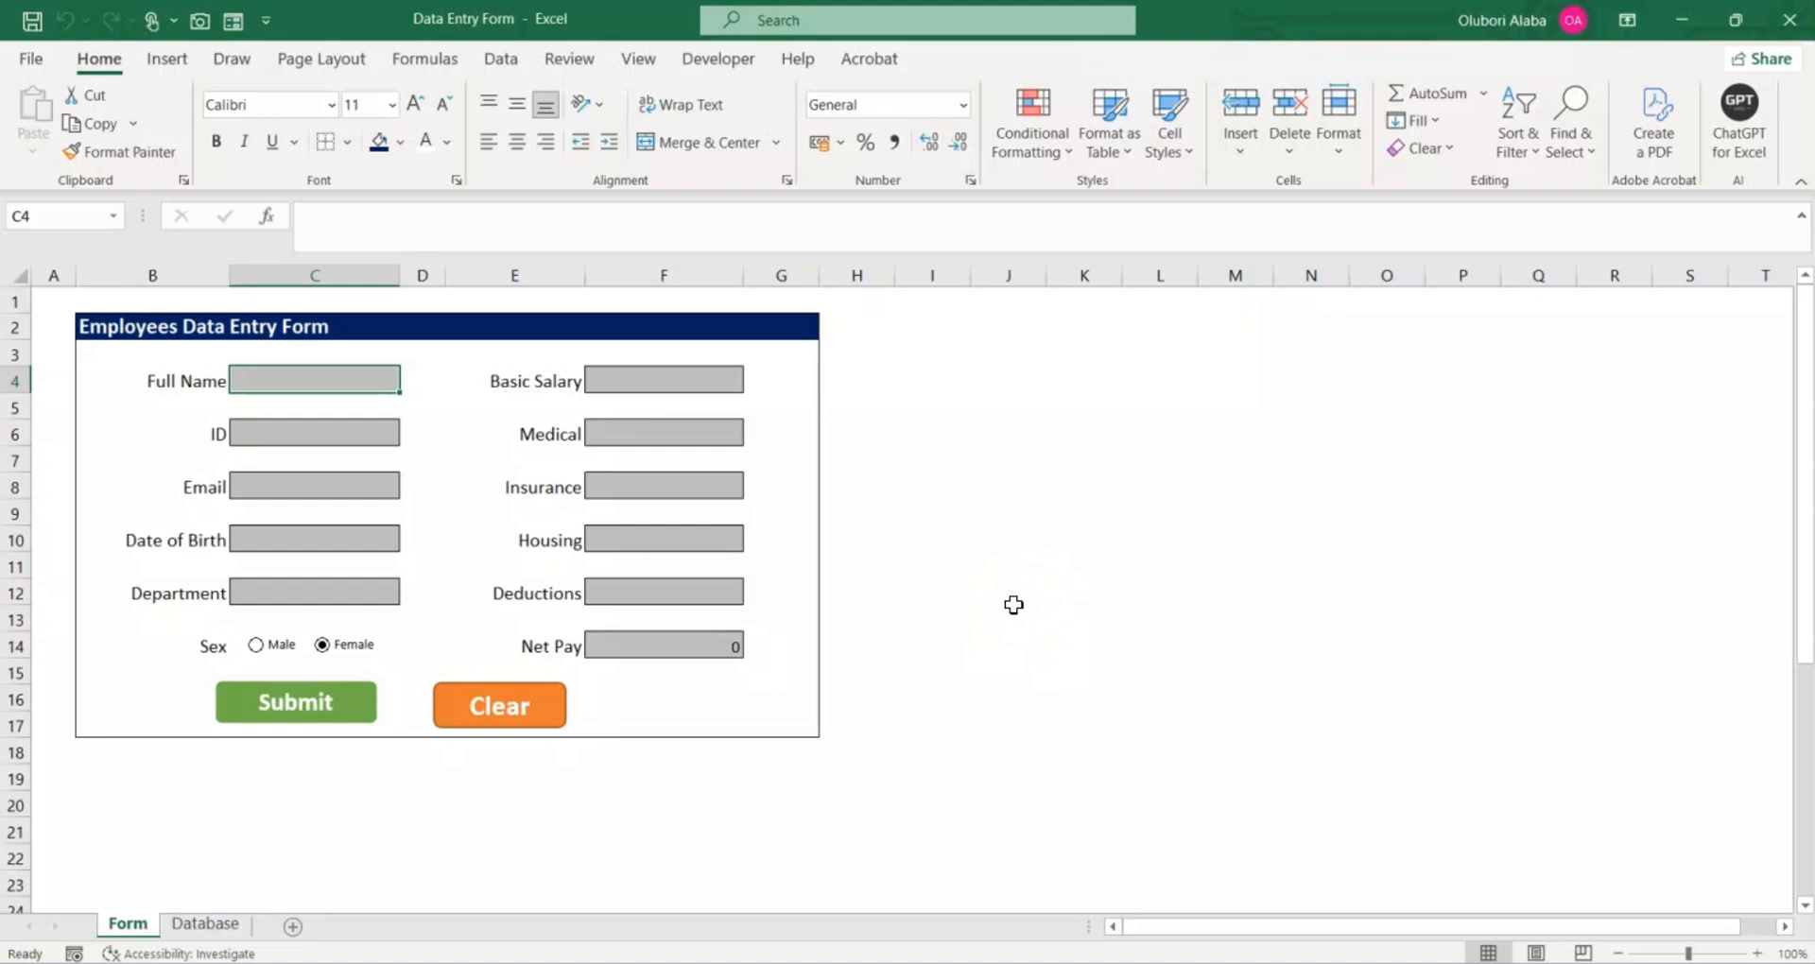
Step: Fill column A, row 1 and columns H to AN with grey around the data entry form
click(53, 274)
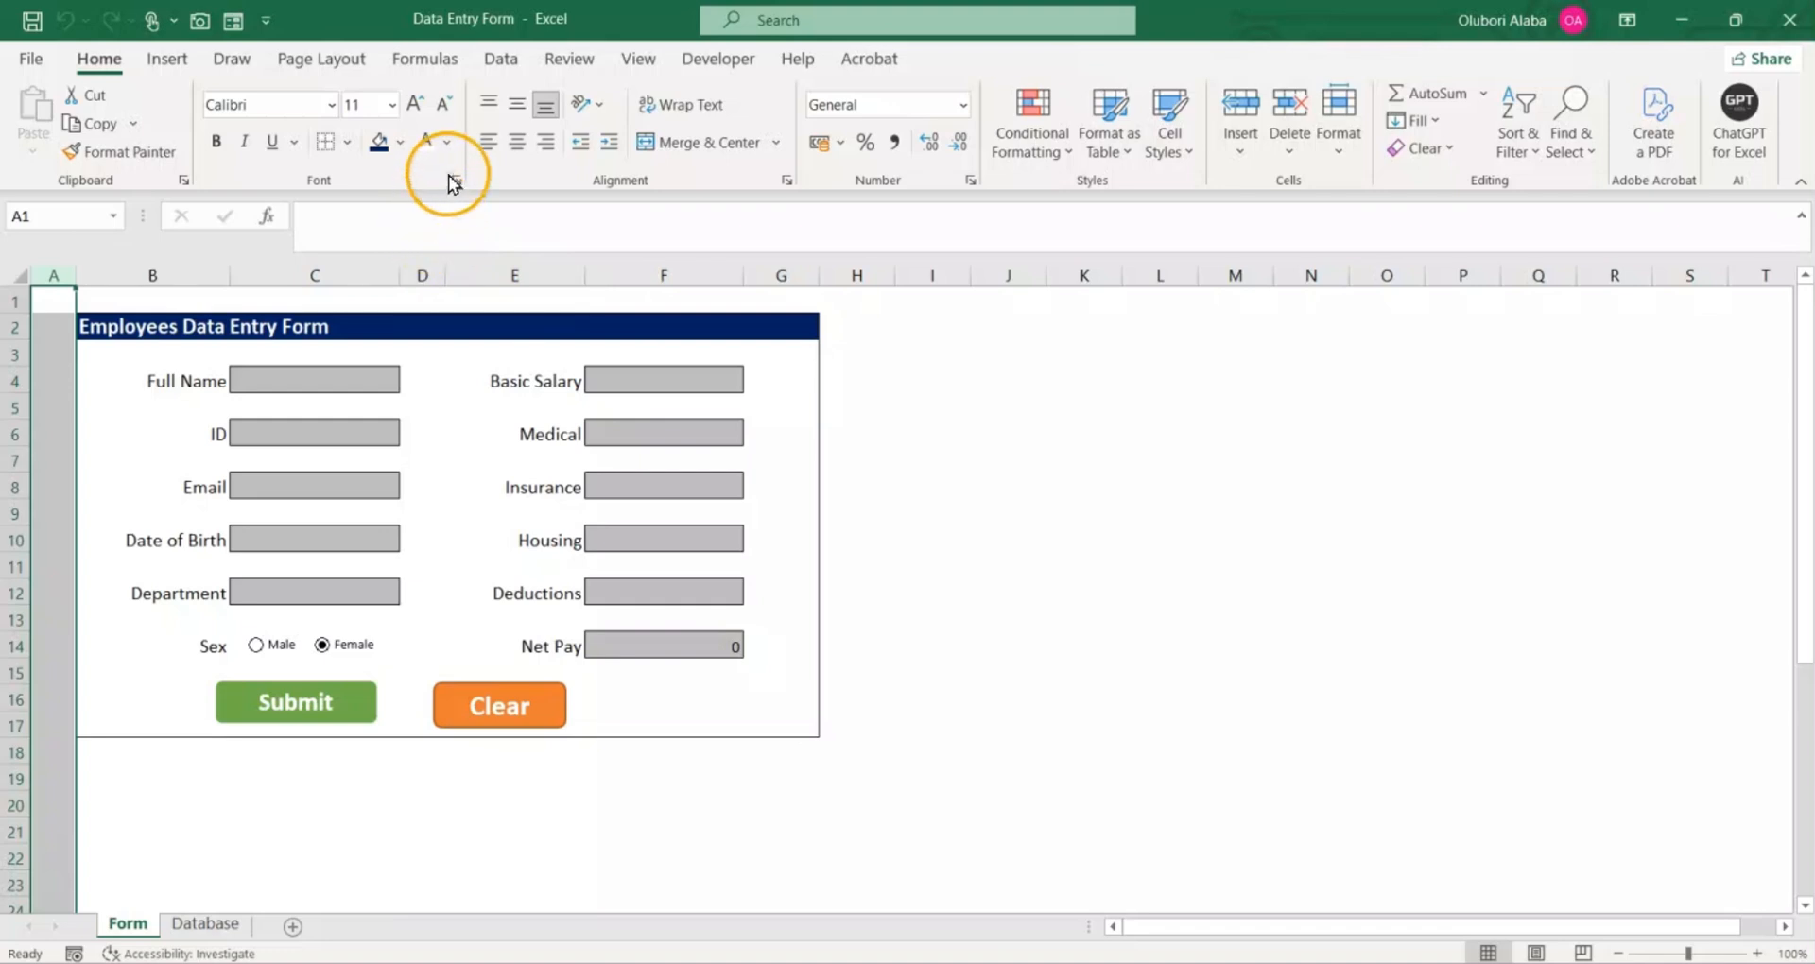
click(406, 151)
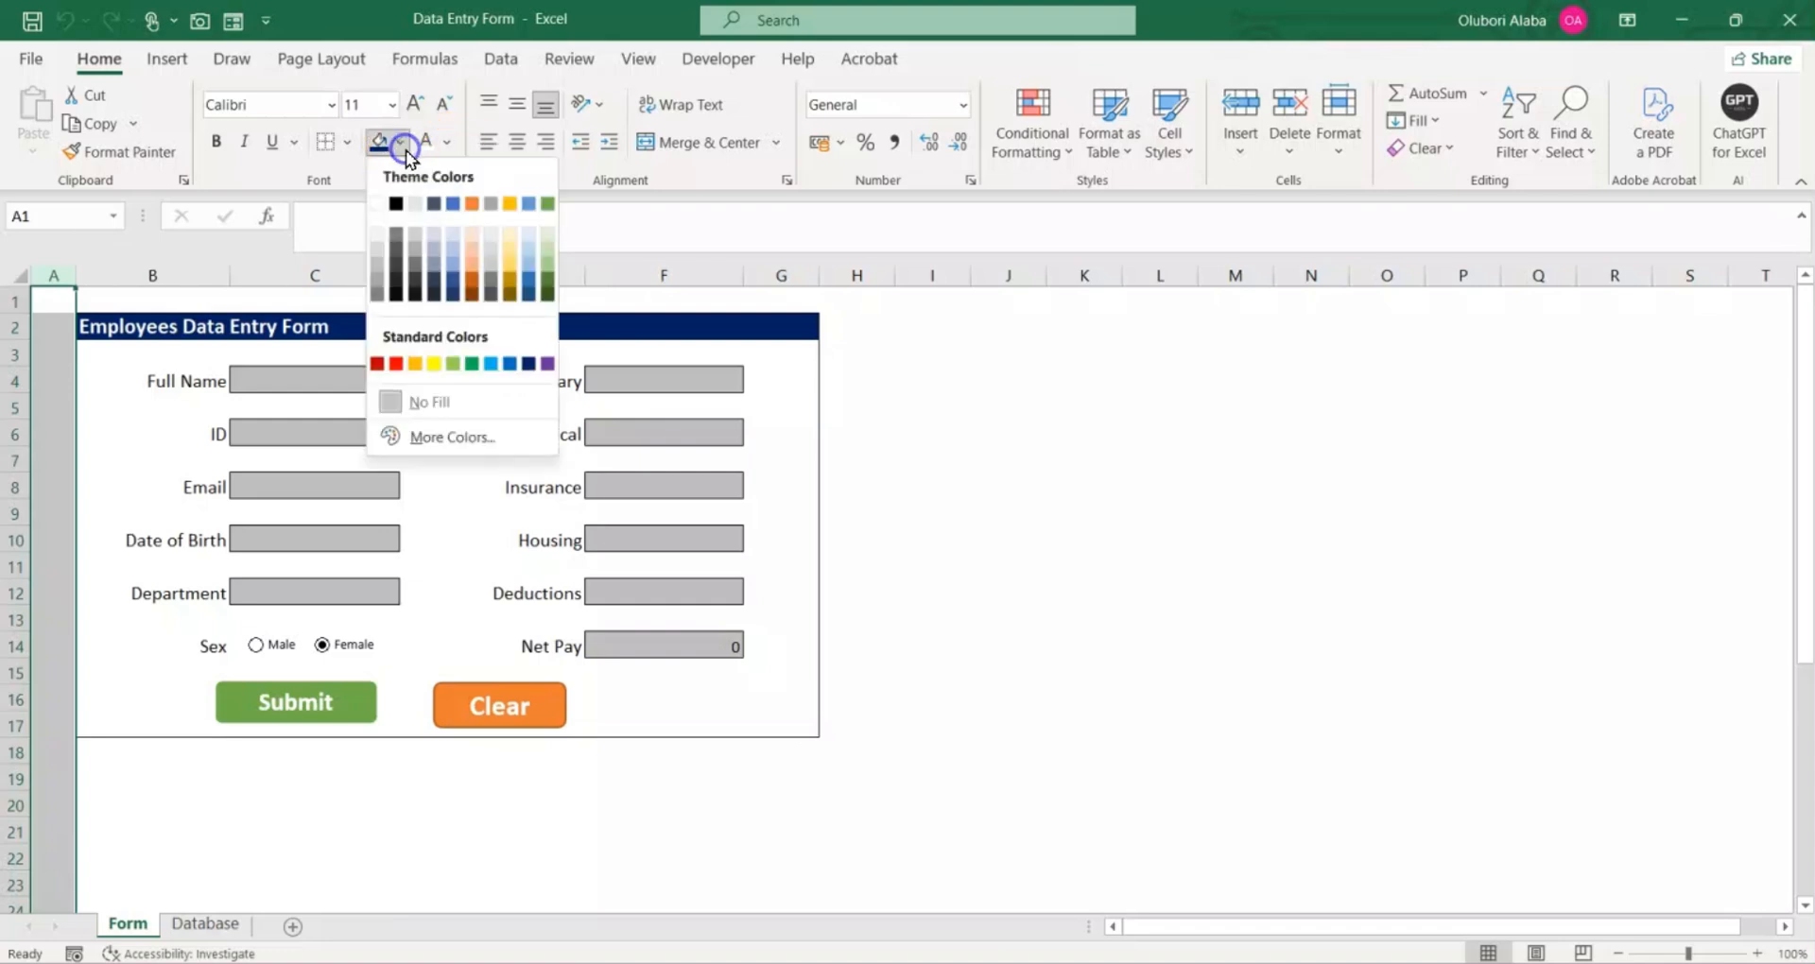
click(377, 275)
click(19, 299)
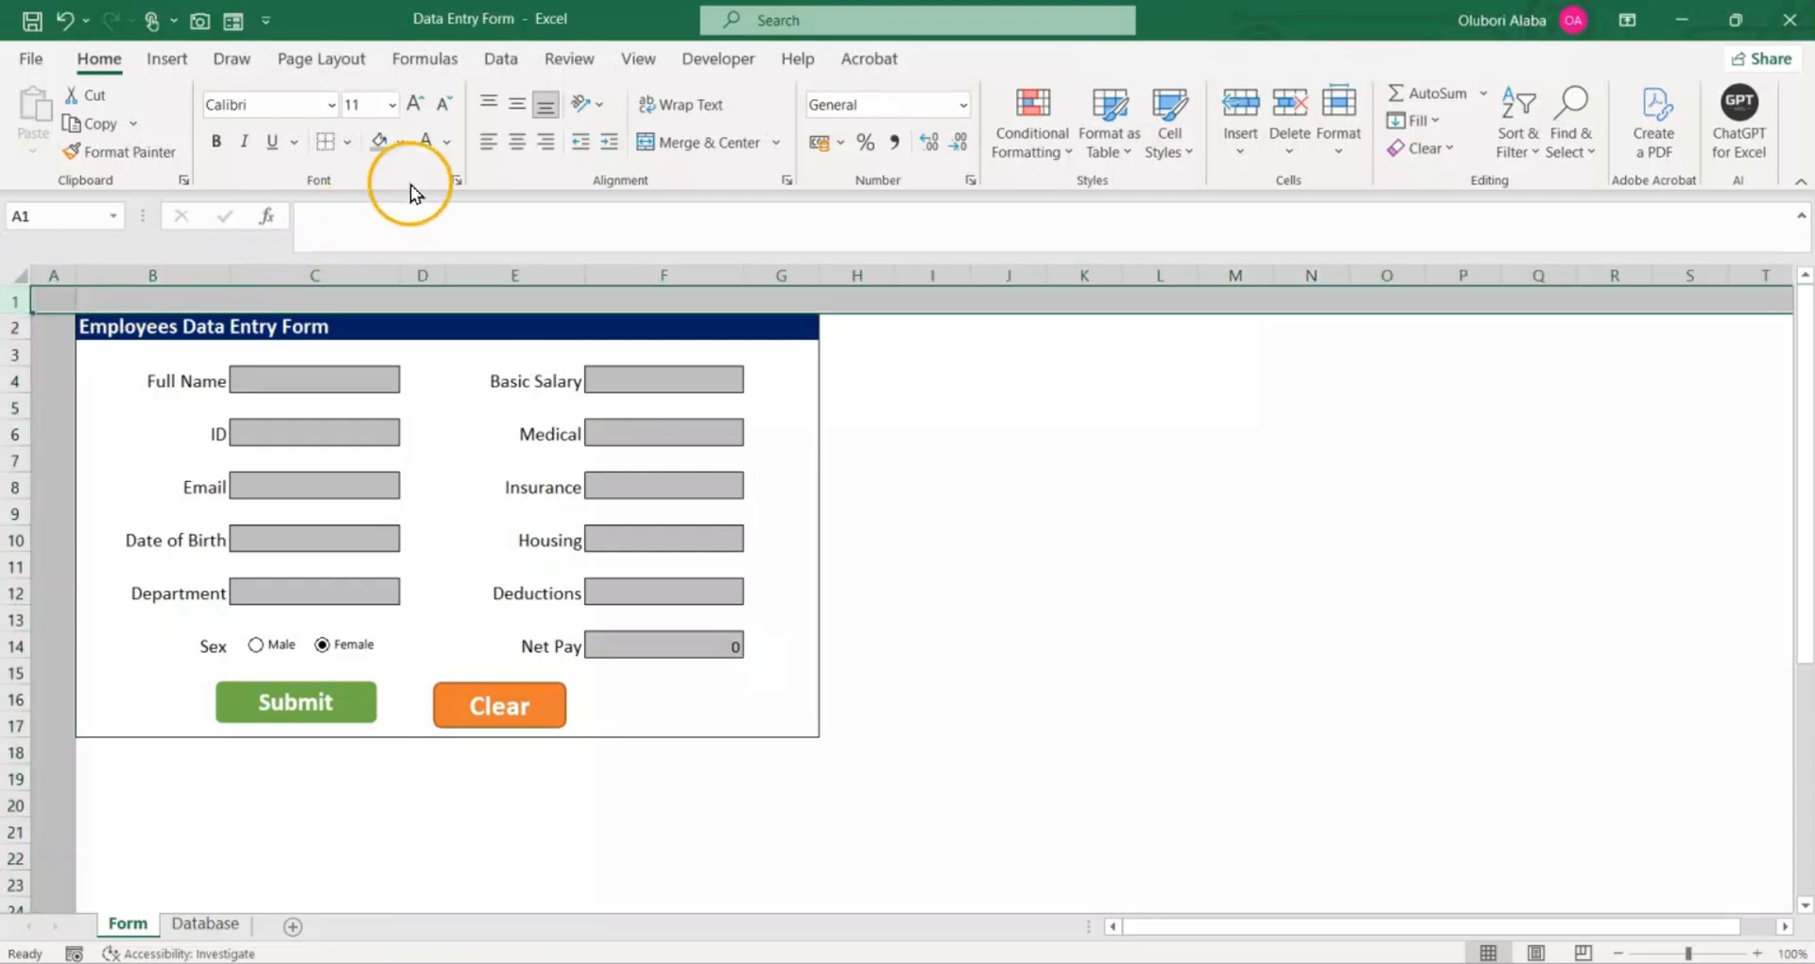
click(385, 155)
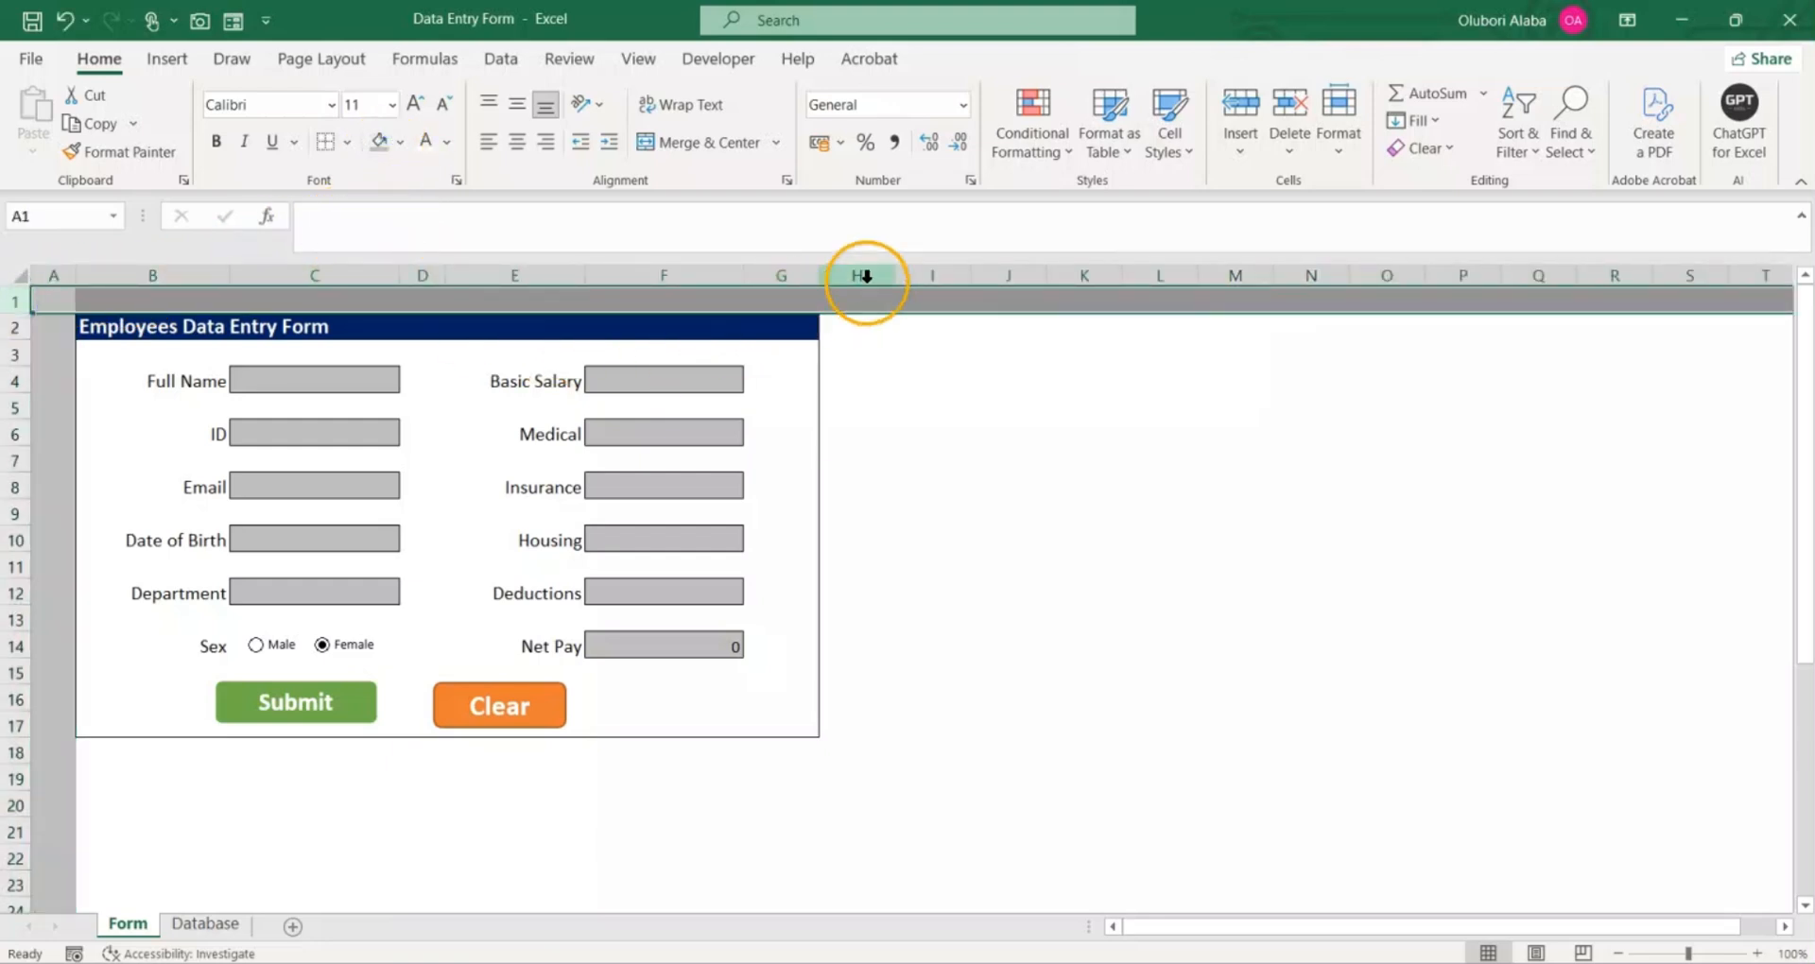
drag(863, 275, 1796, 275)
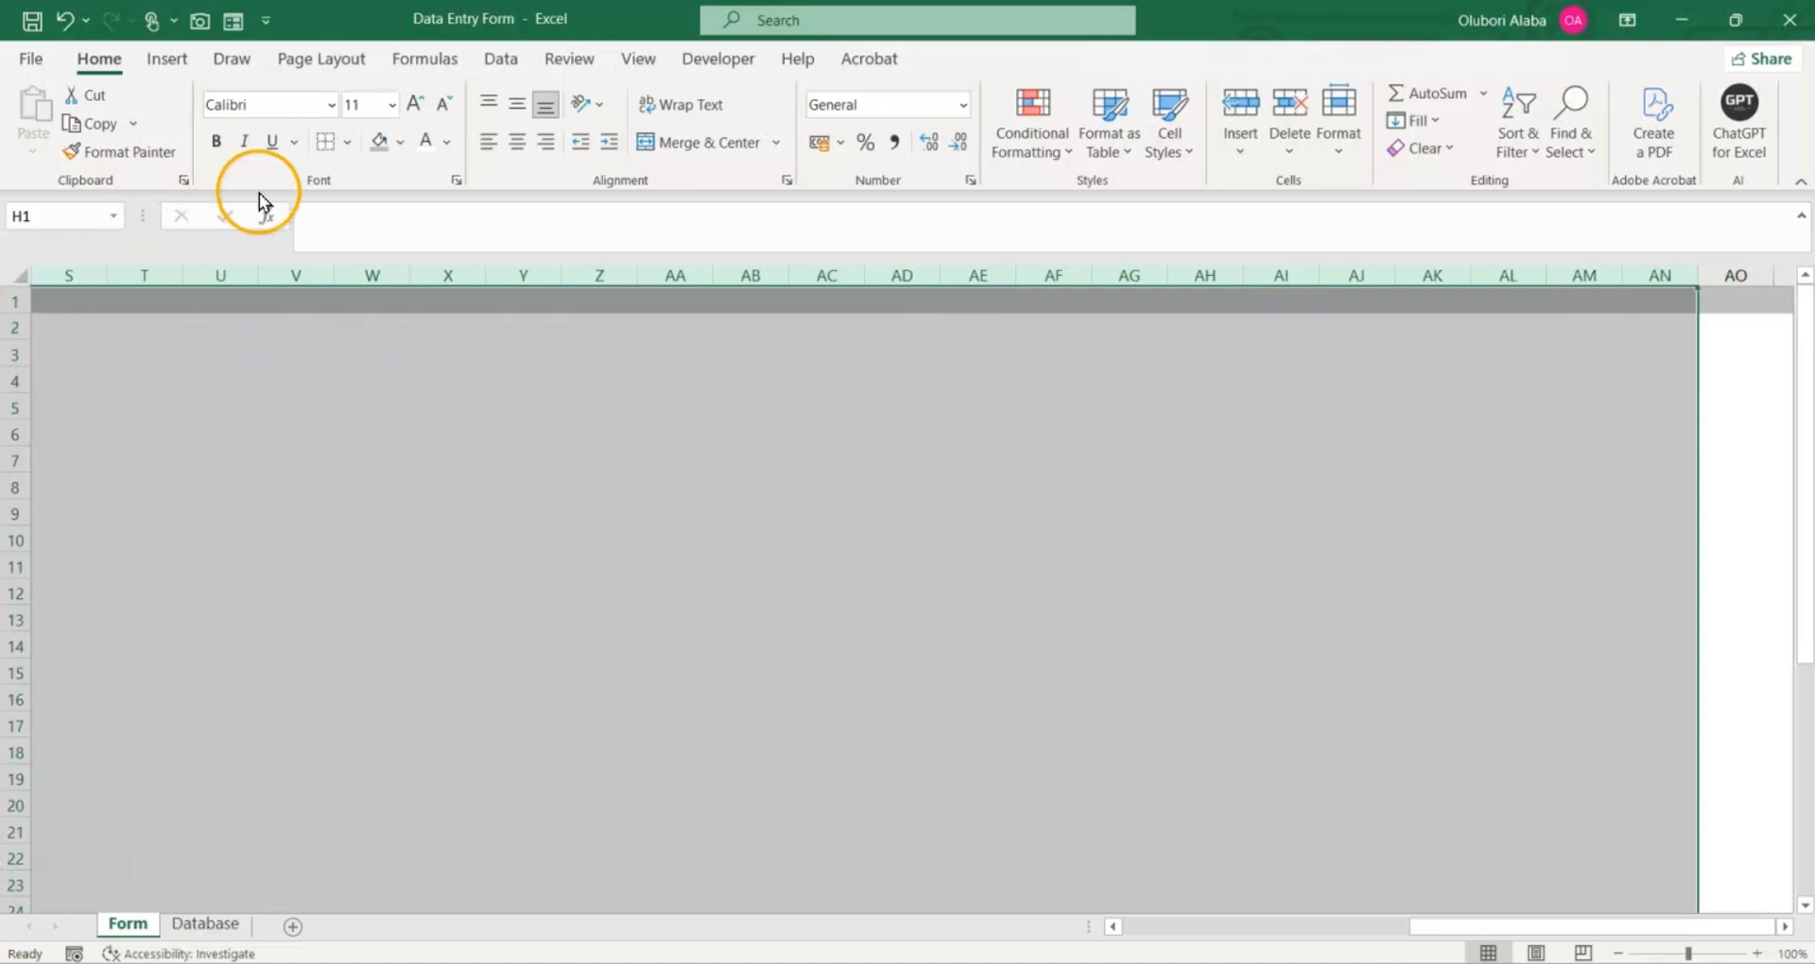
click(373, 156)
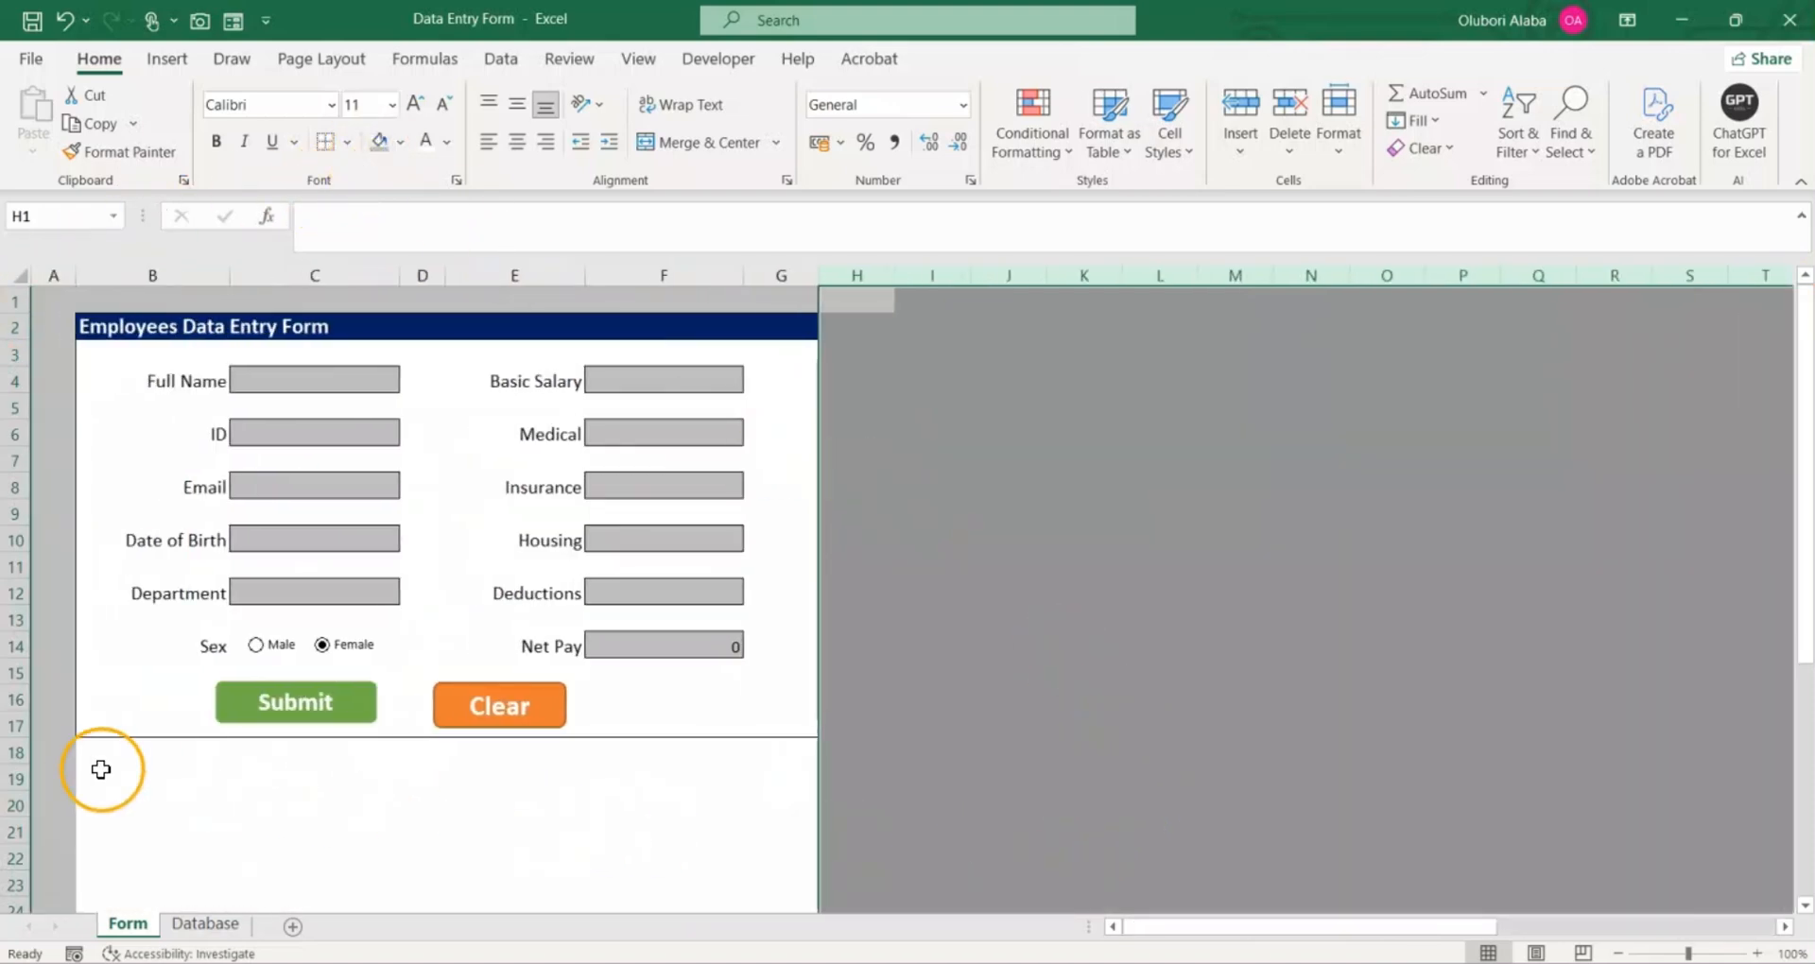
Step: Set the font colour of the helper table in B25:E39 below the form to light grey so it blends into the background
scroll(62, 765, down, 6)
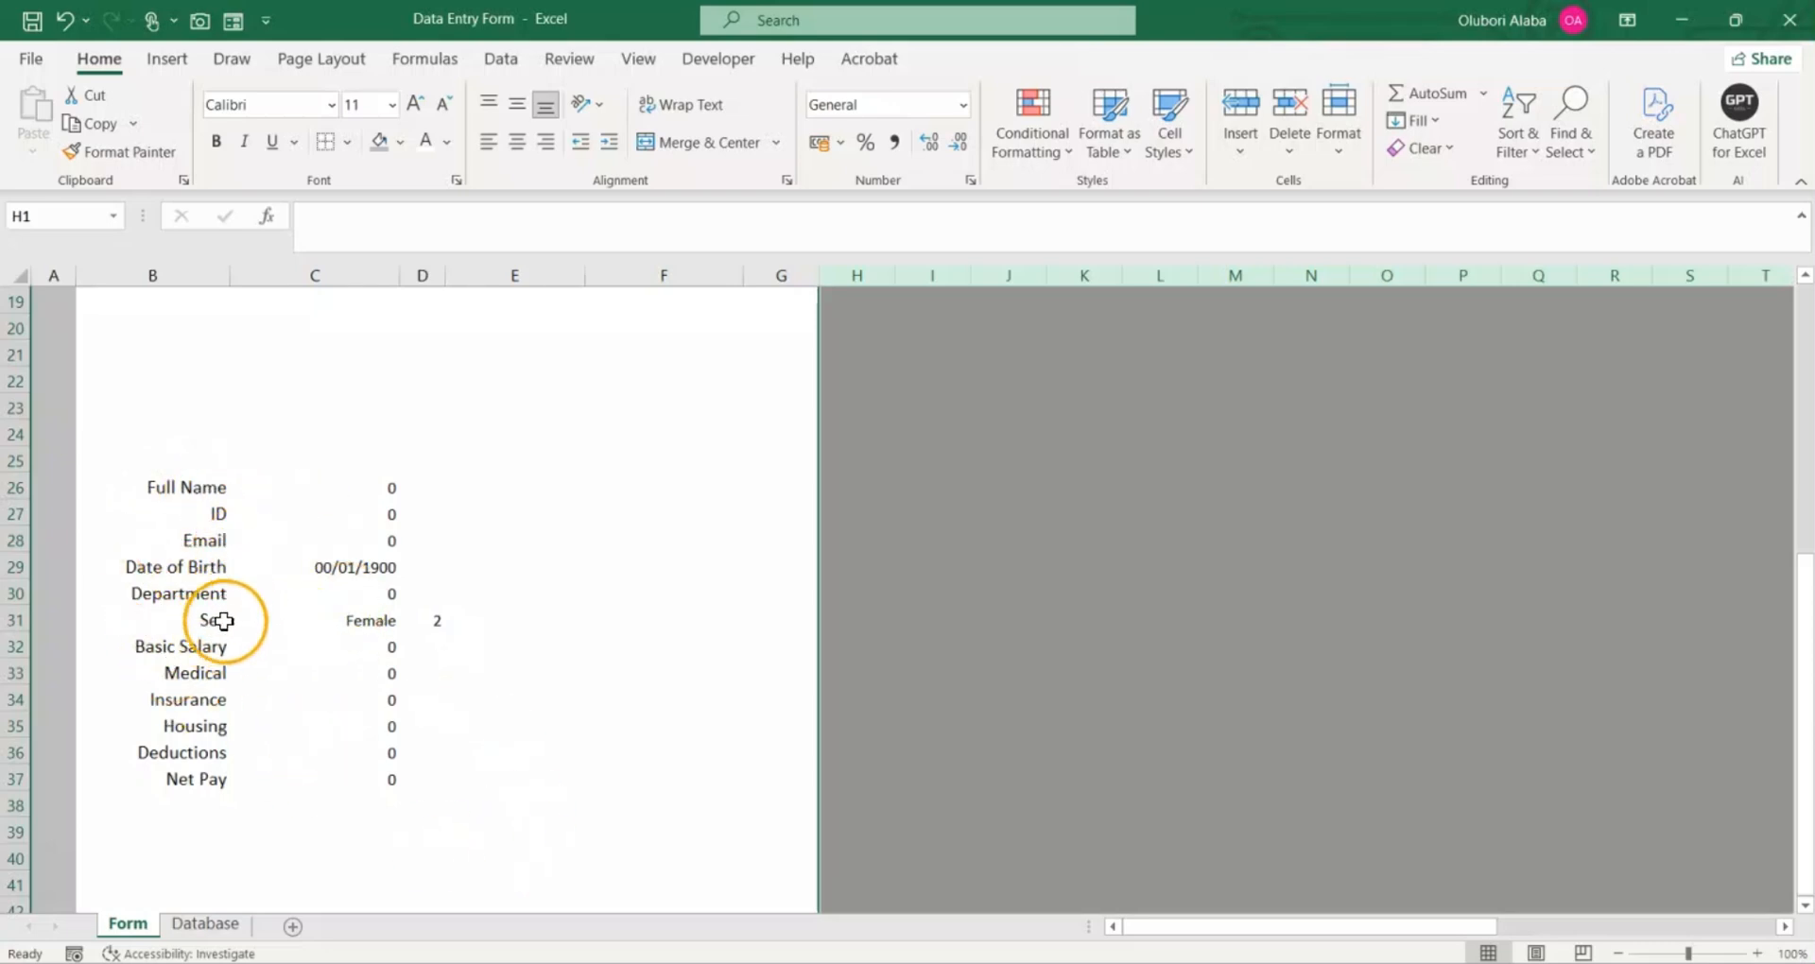
scroll(88, 523, up, 2)
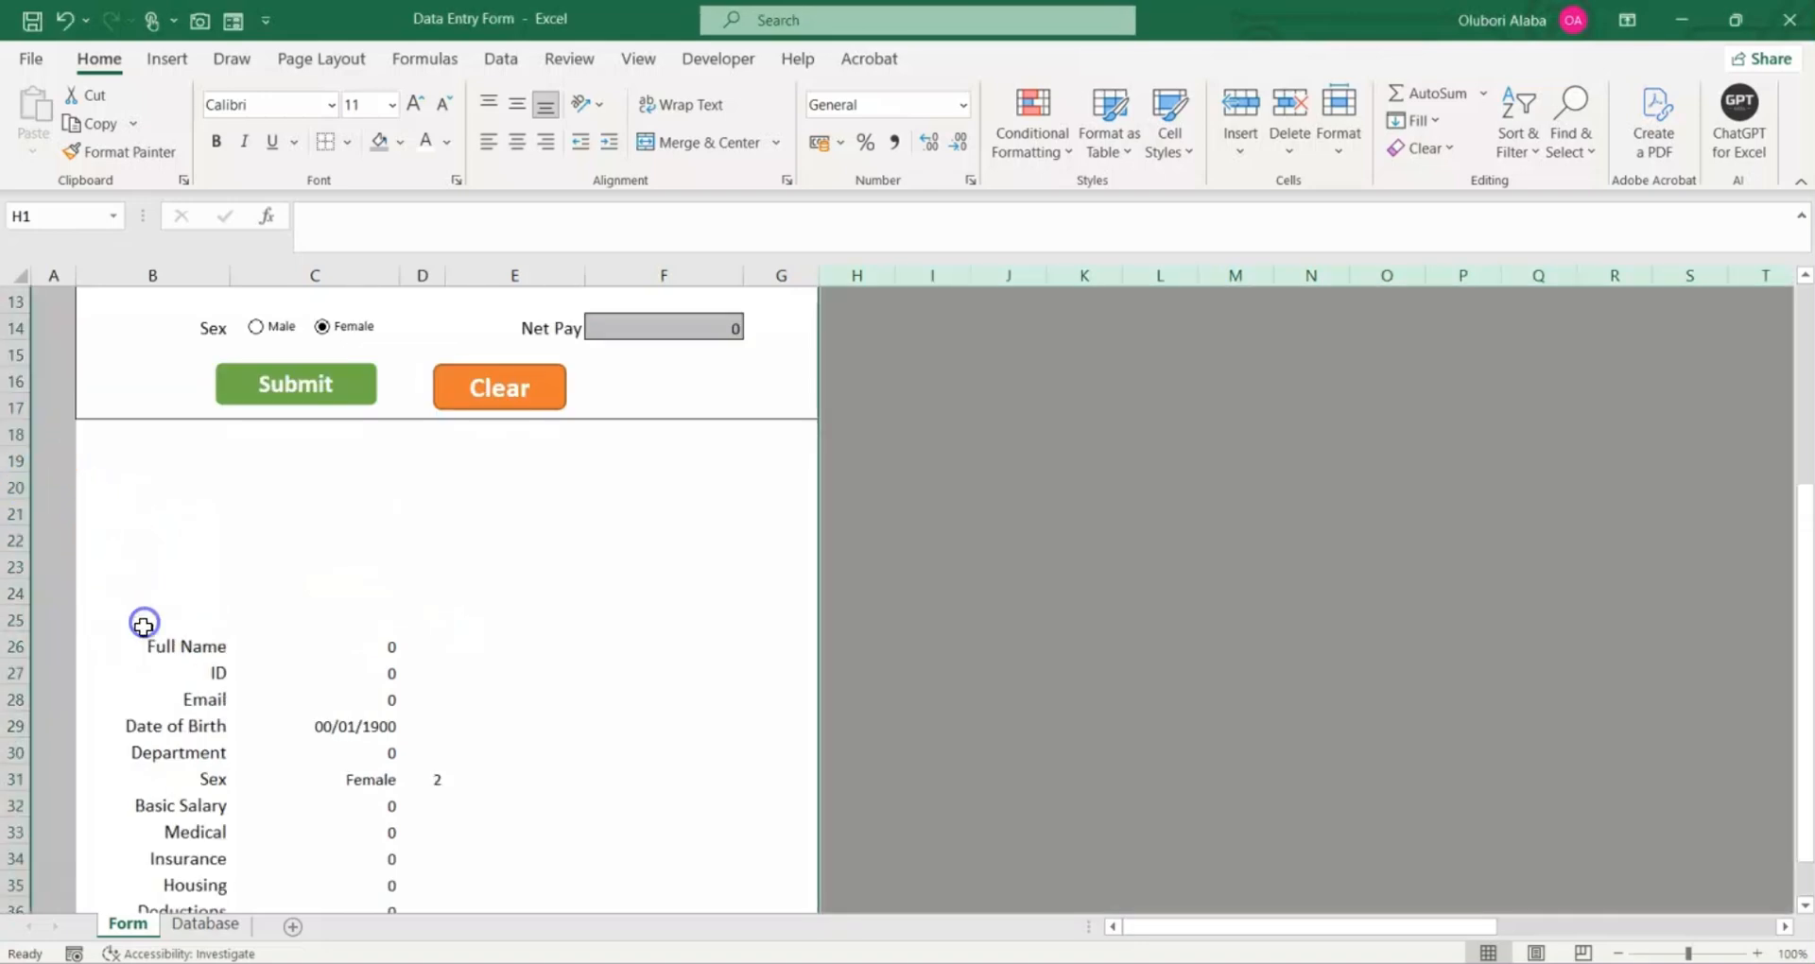
drag(142, 624, 454, 911)
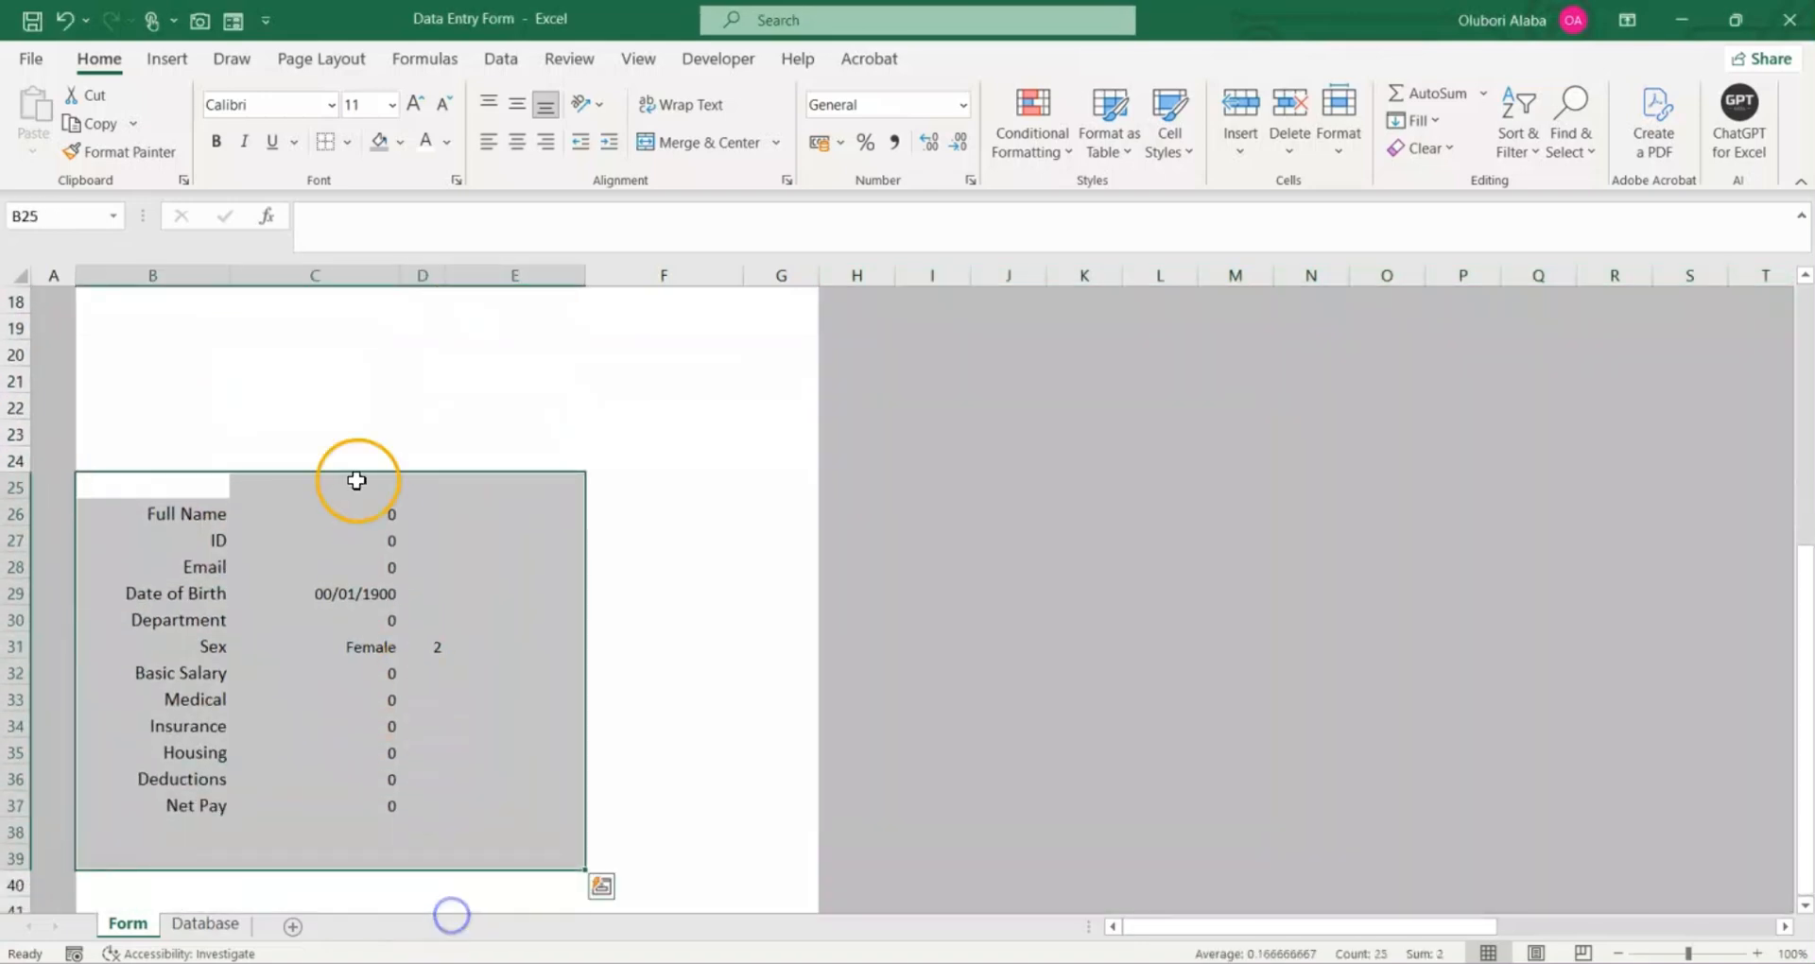
click(446, 142)
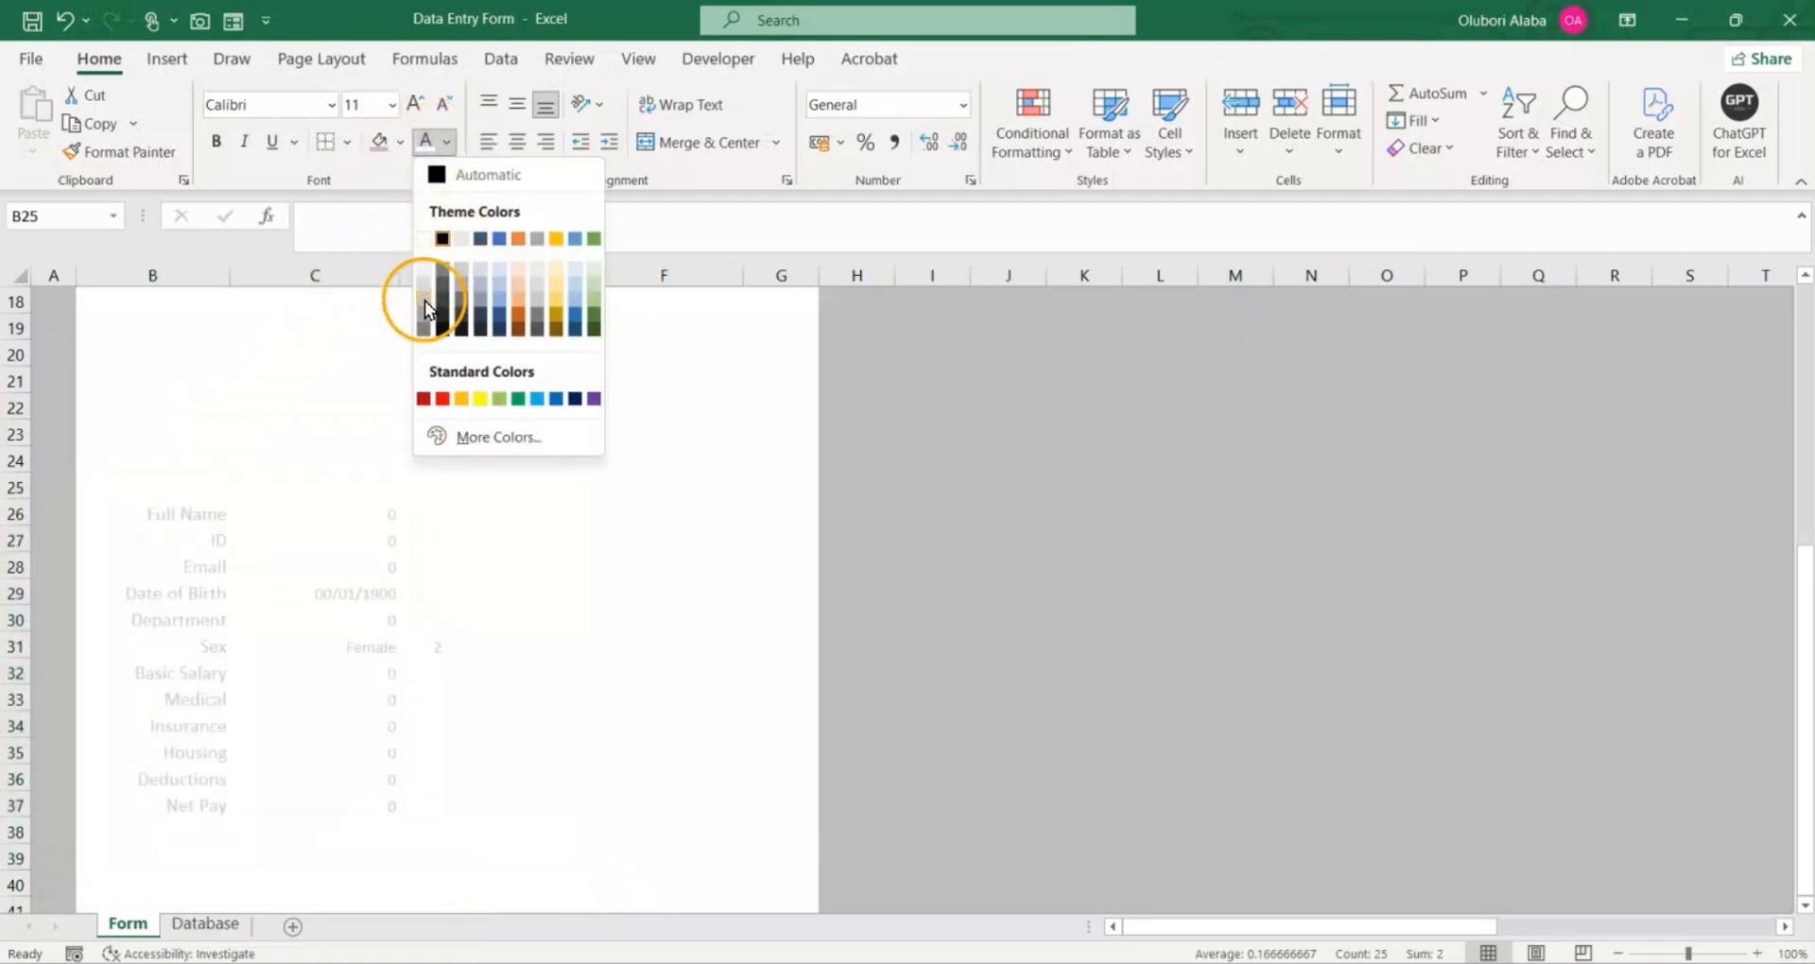
click(419, 298)
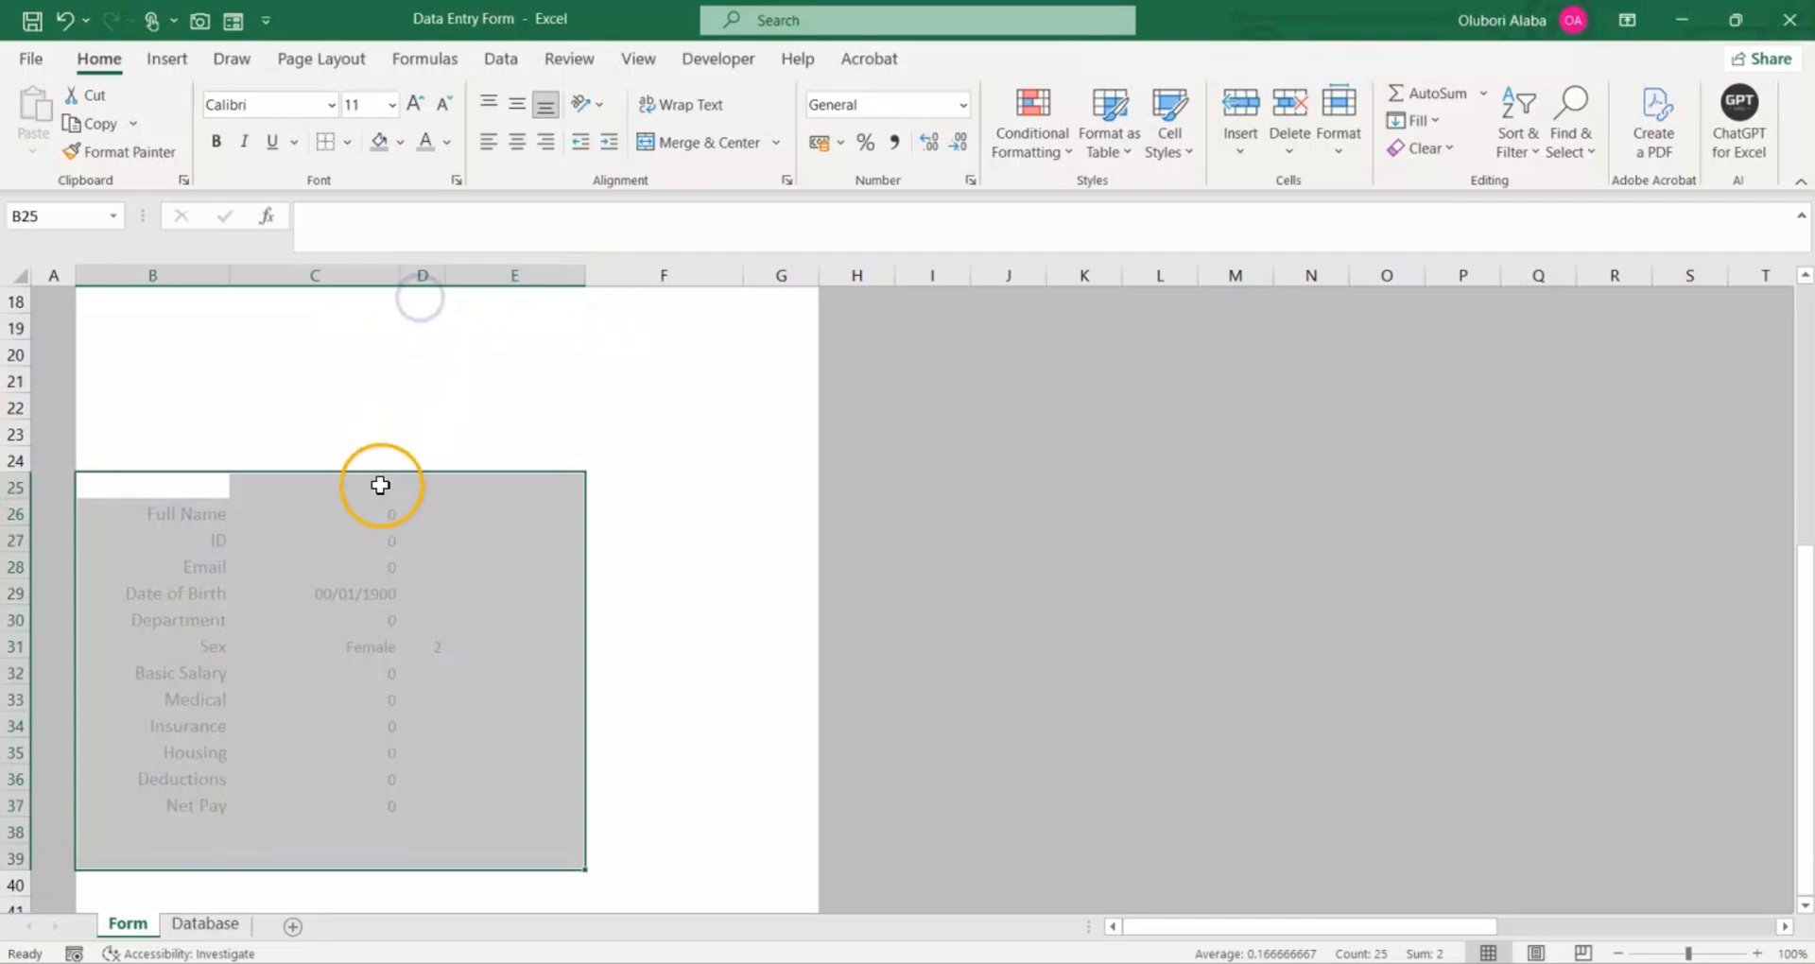
click(496, 645)
Step: Fill rows 18 to 211 below the data entry form with the same grey as the surrounding area
scroll(247, 627, up, 4)
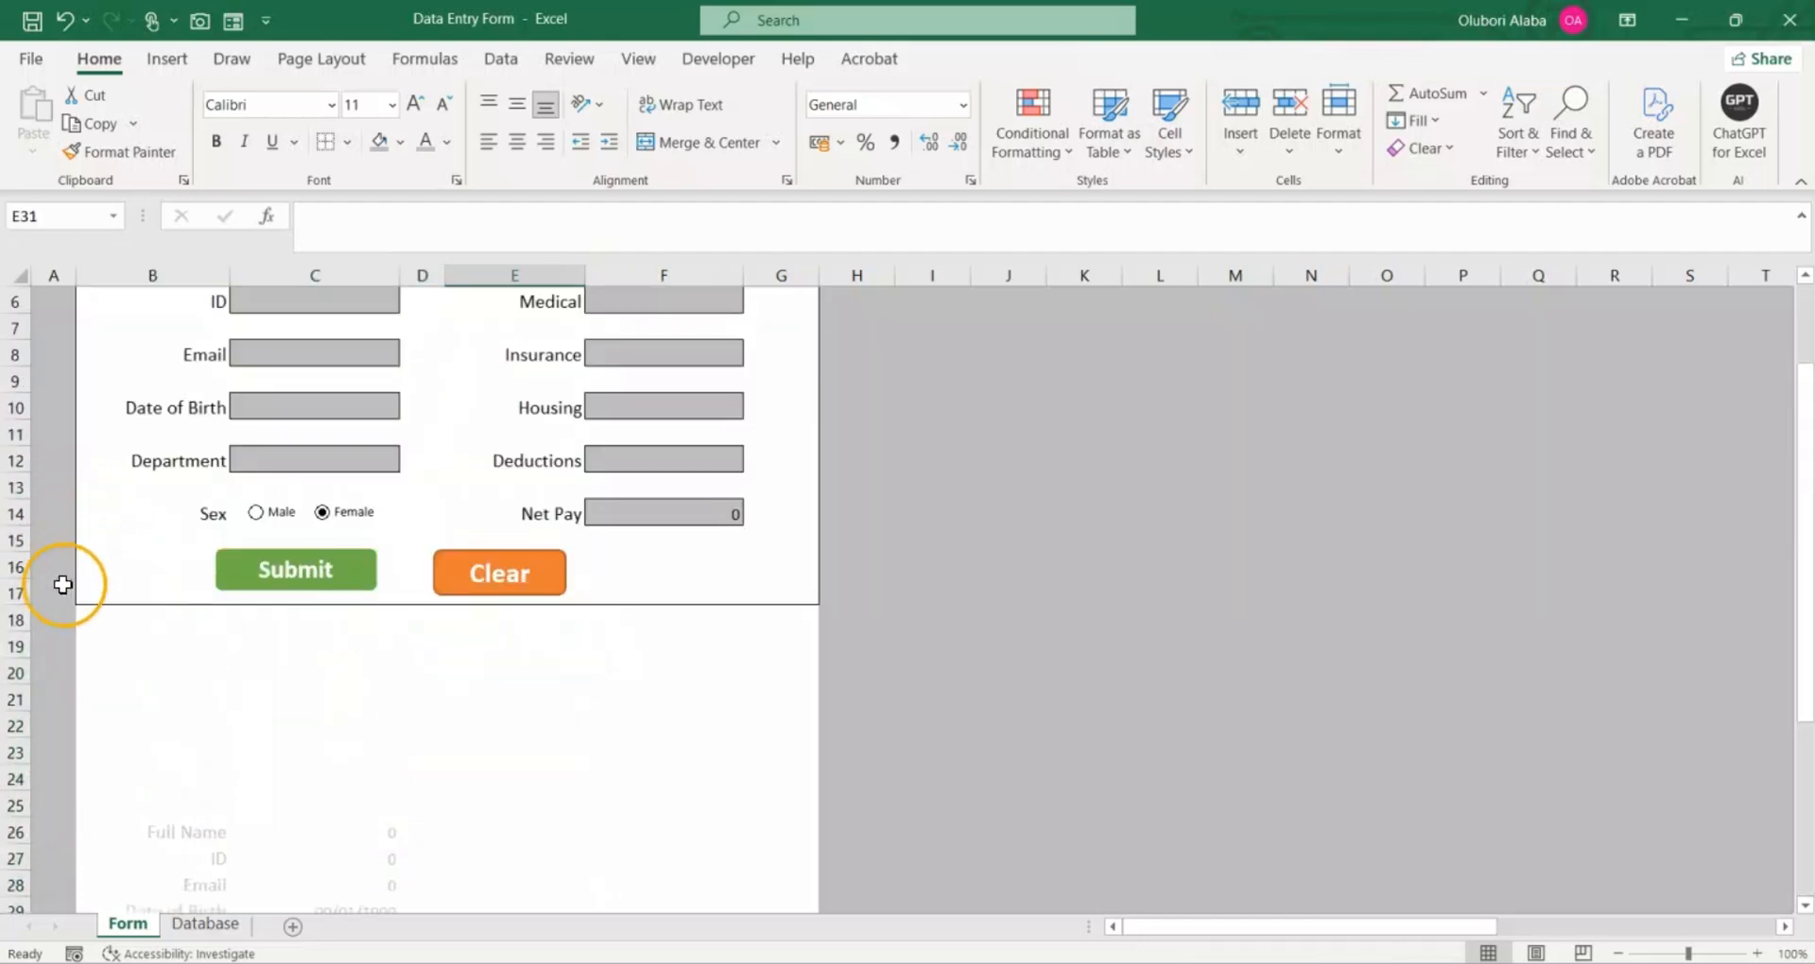
click(44, 624)
drag(17, 621, 14, 875)
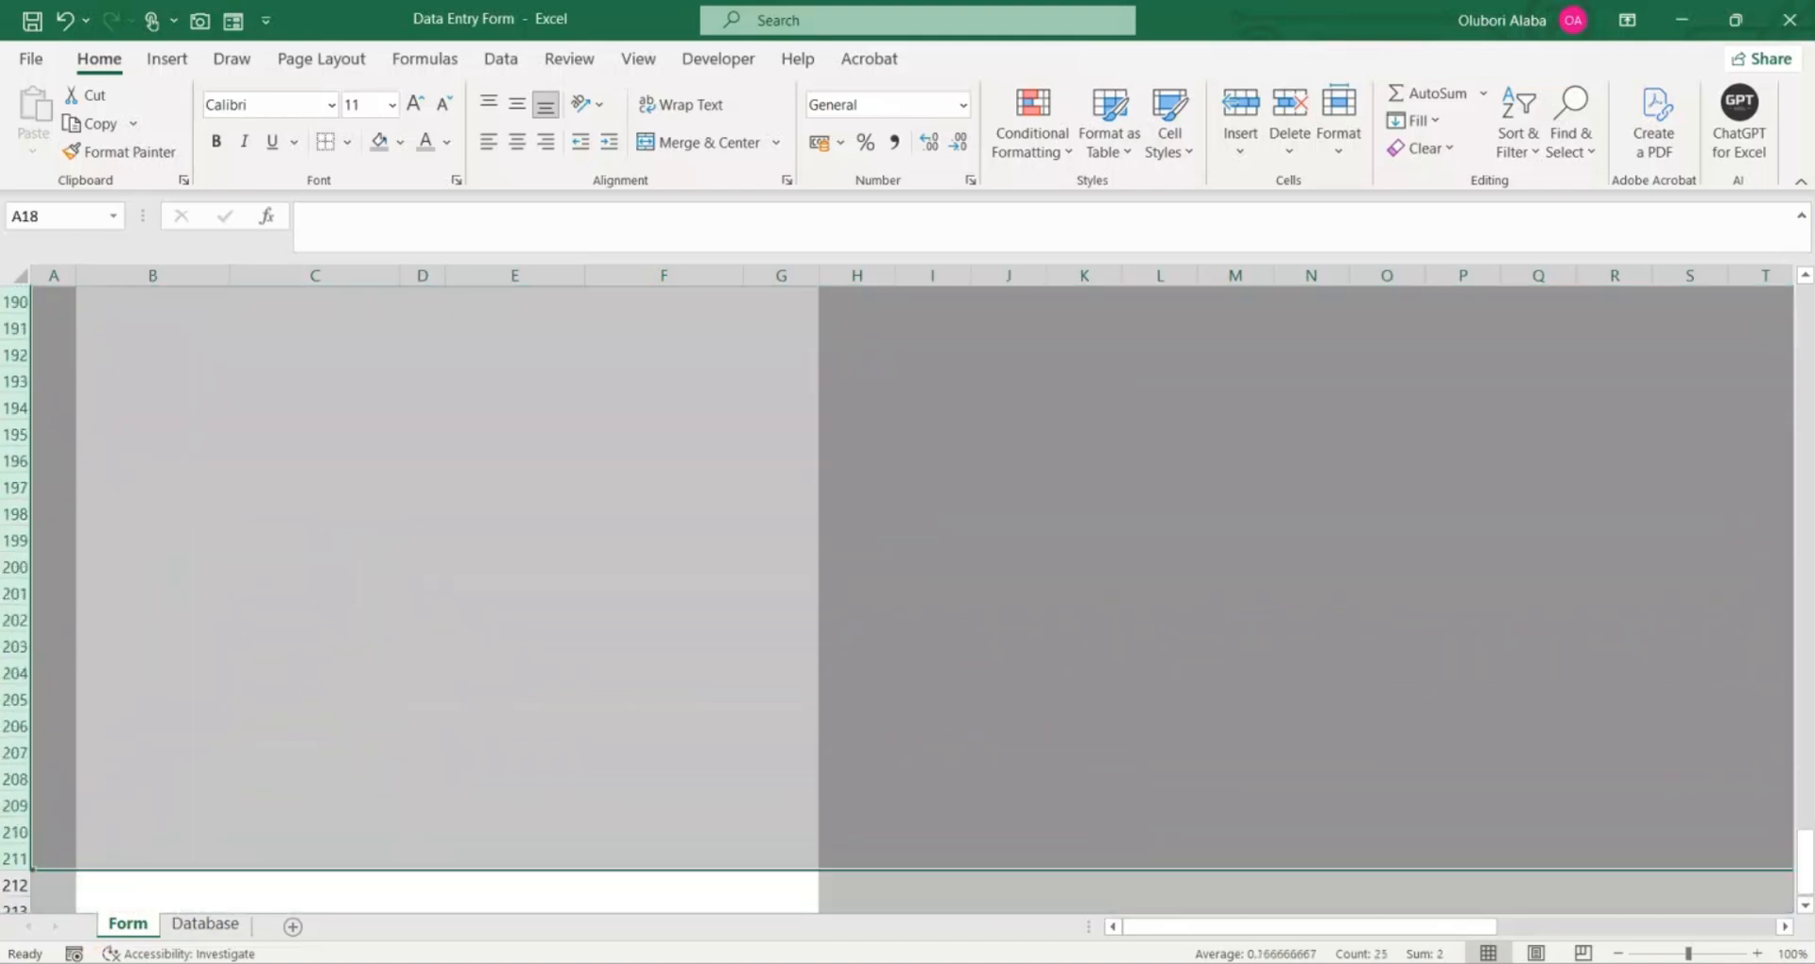
click(377, 141)
scroll(413, 731, down, 4)
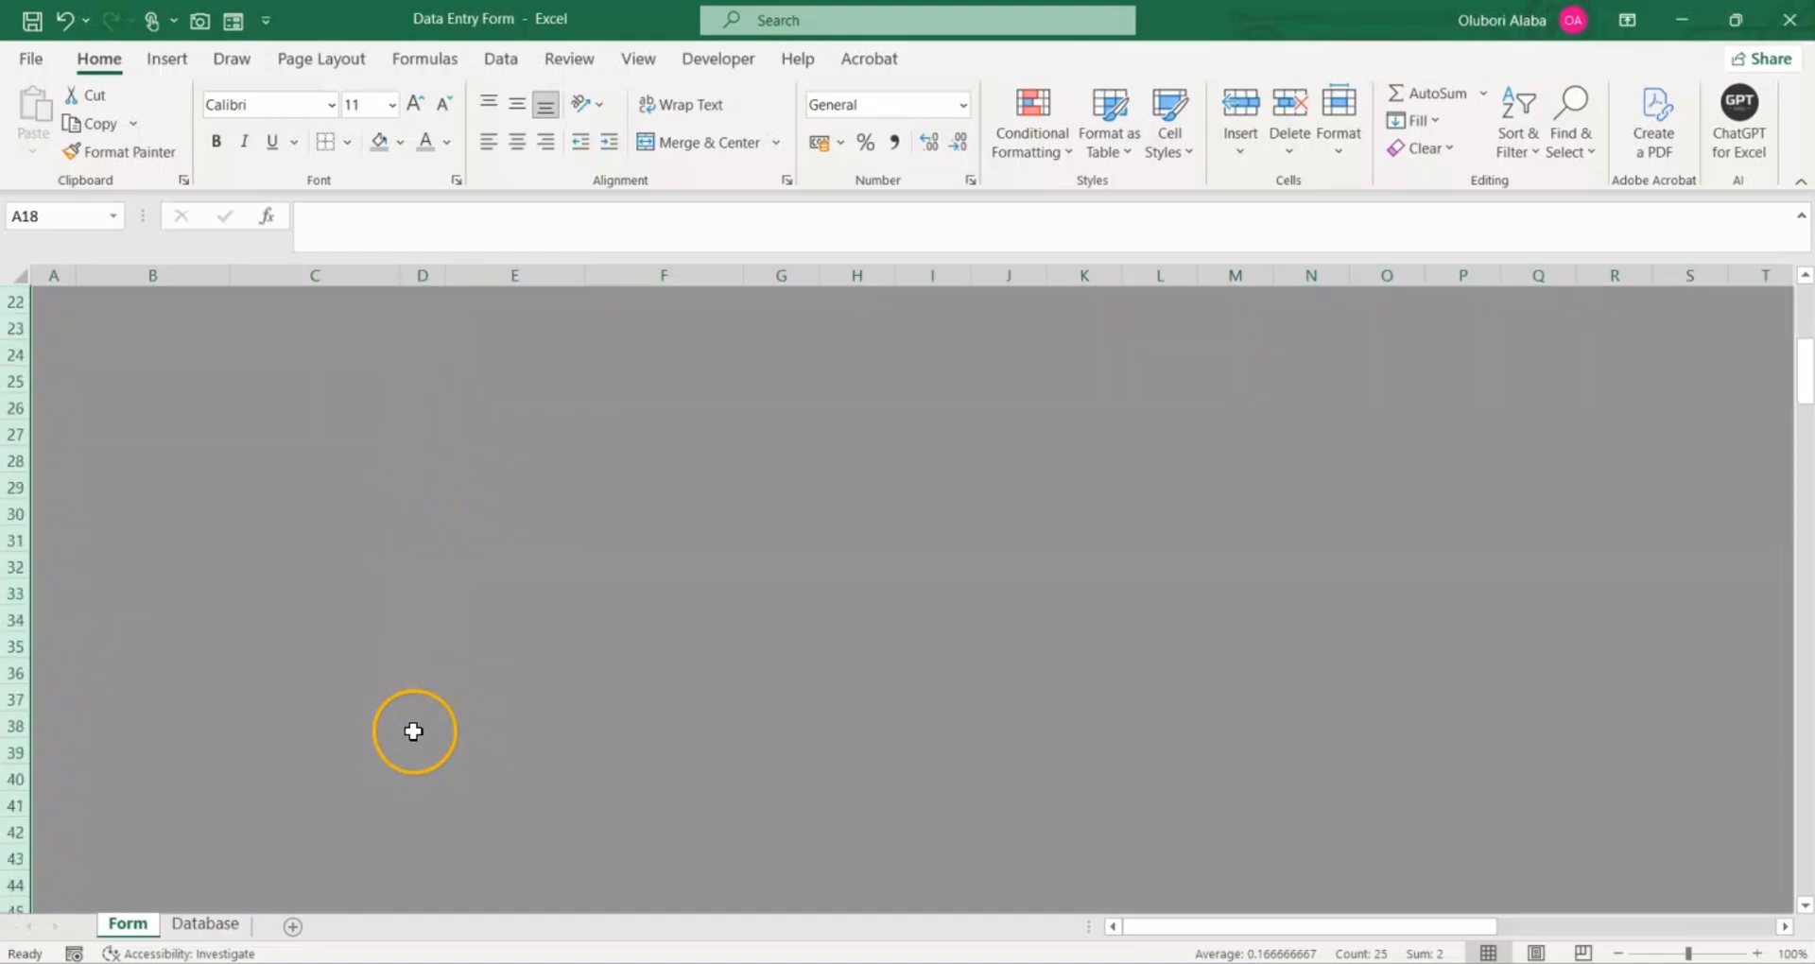
scroll(397, 588, up, 1)
scroll(397, 586, up, 5)
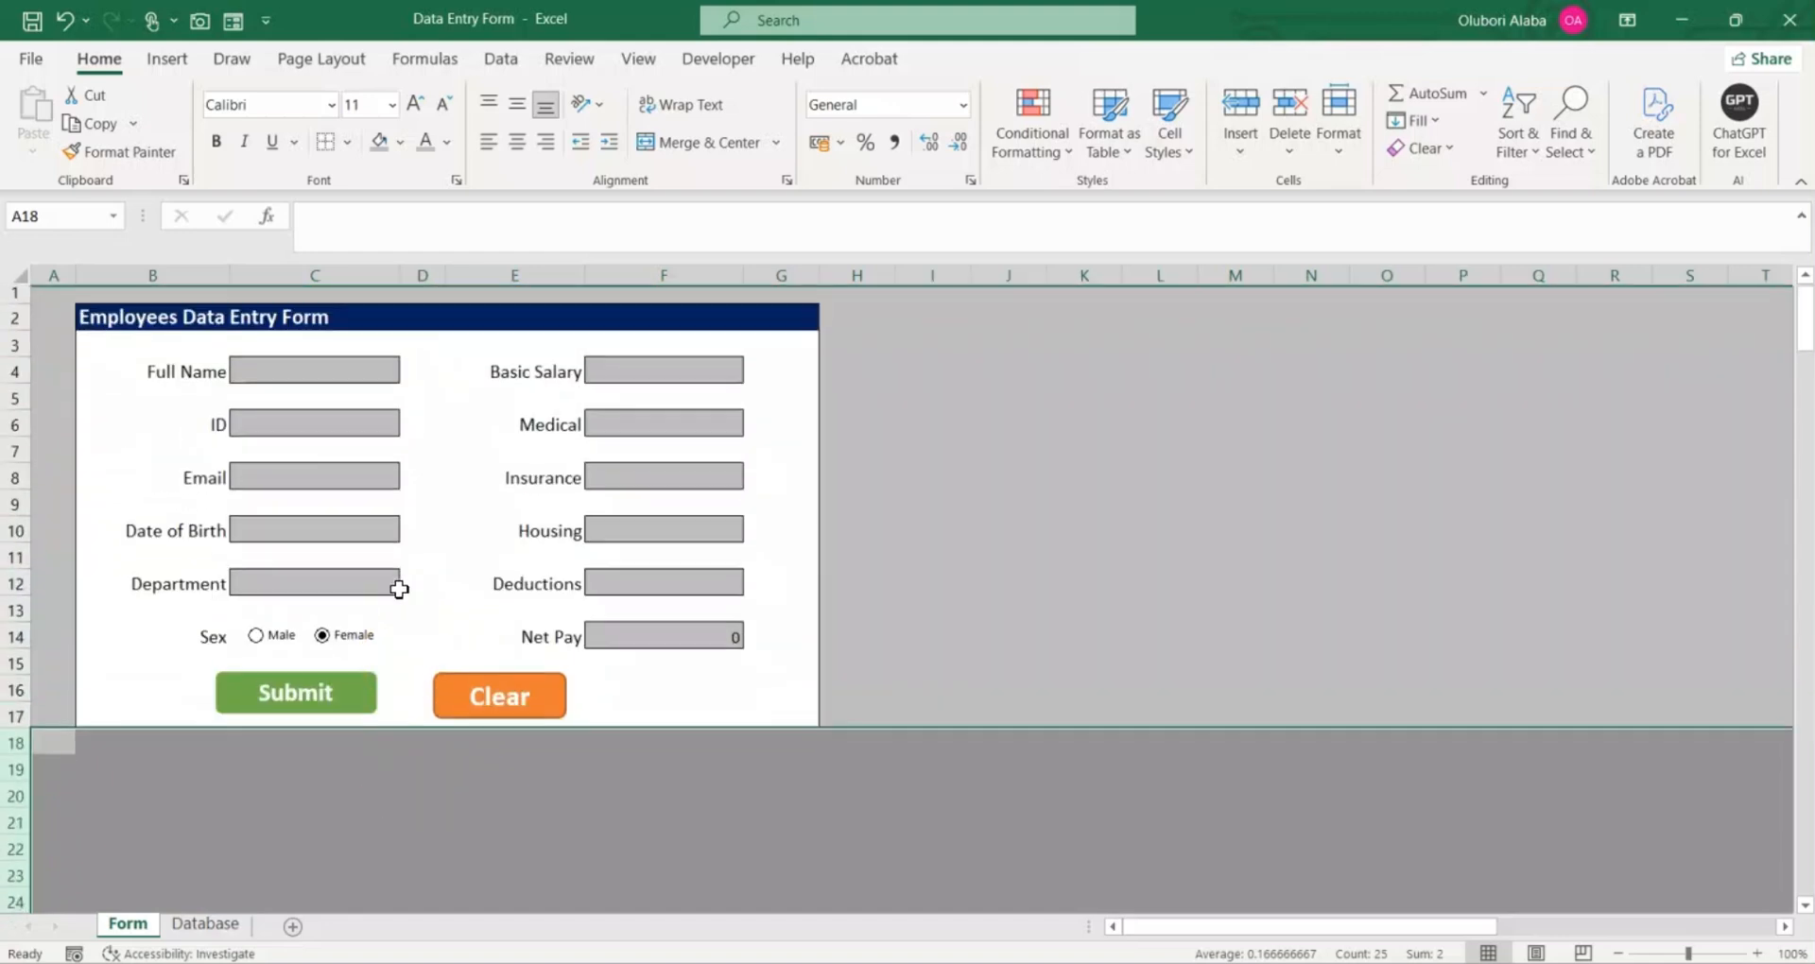
click(930, 645)
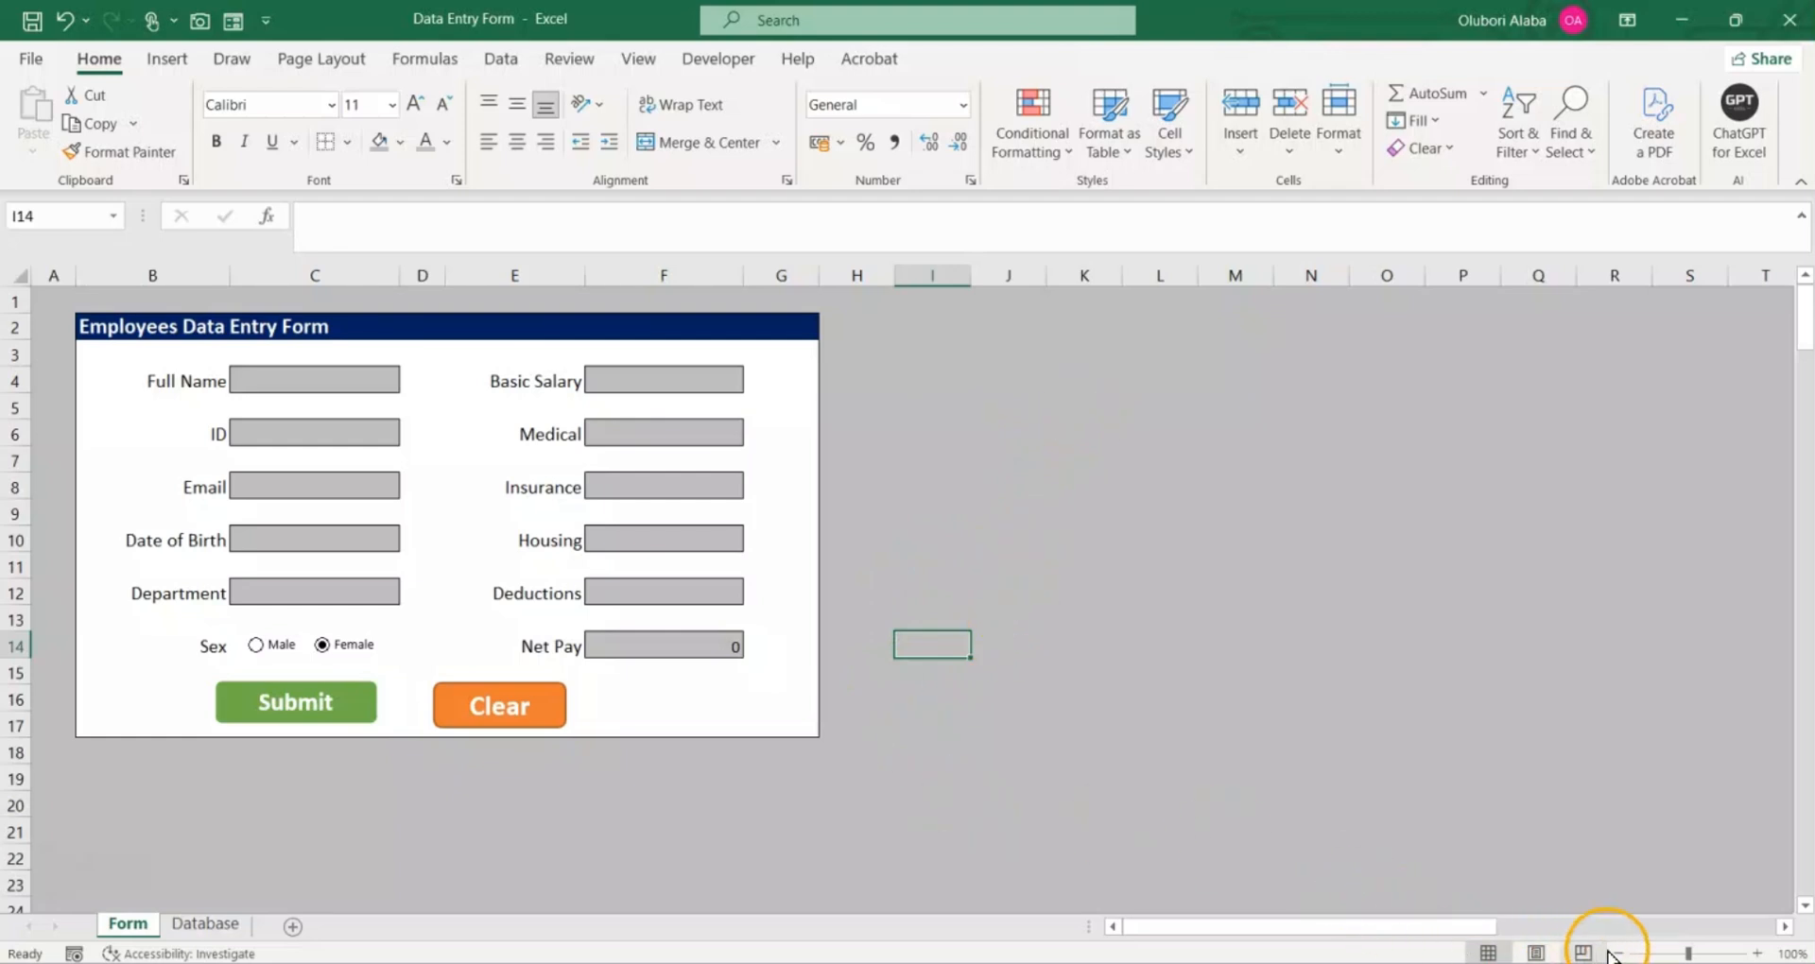
Step: Enlarge the Form sheet's view to 120% and show the whole data entry form from column A and row 1
click(1753, 955)
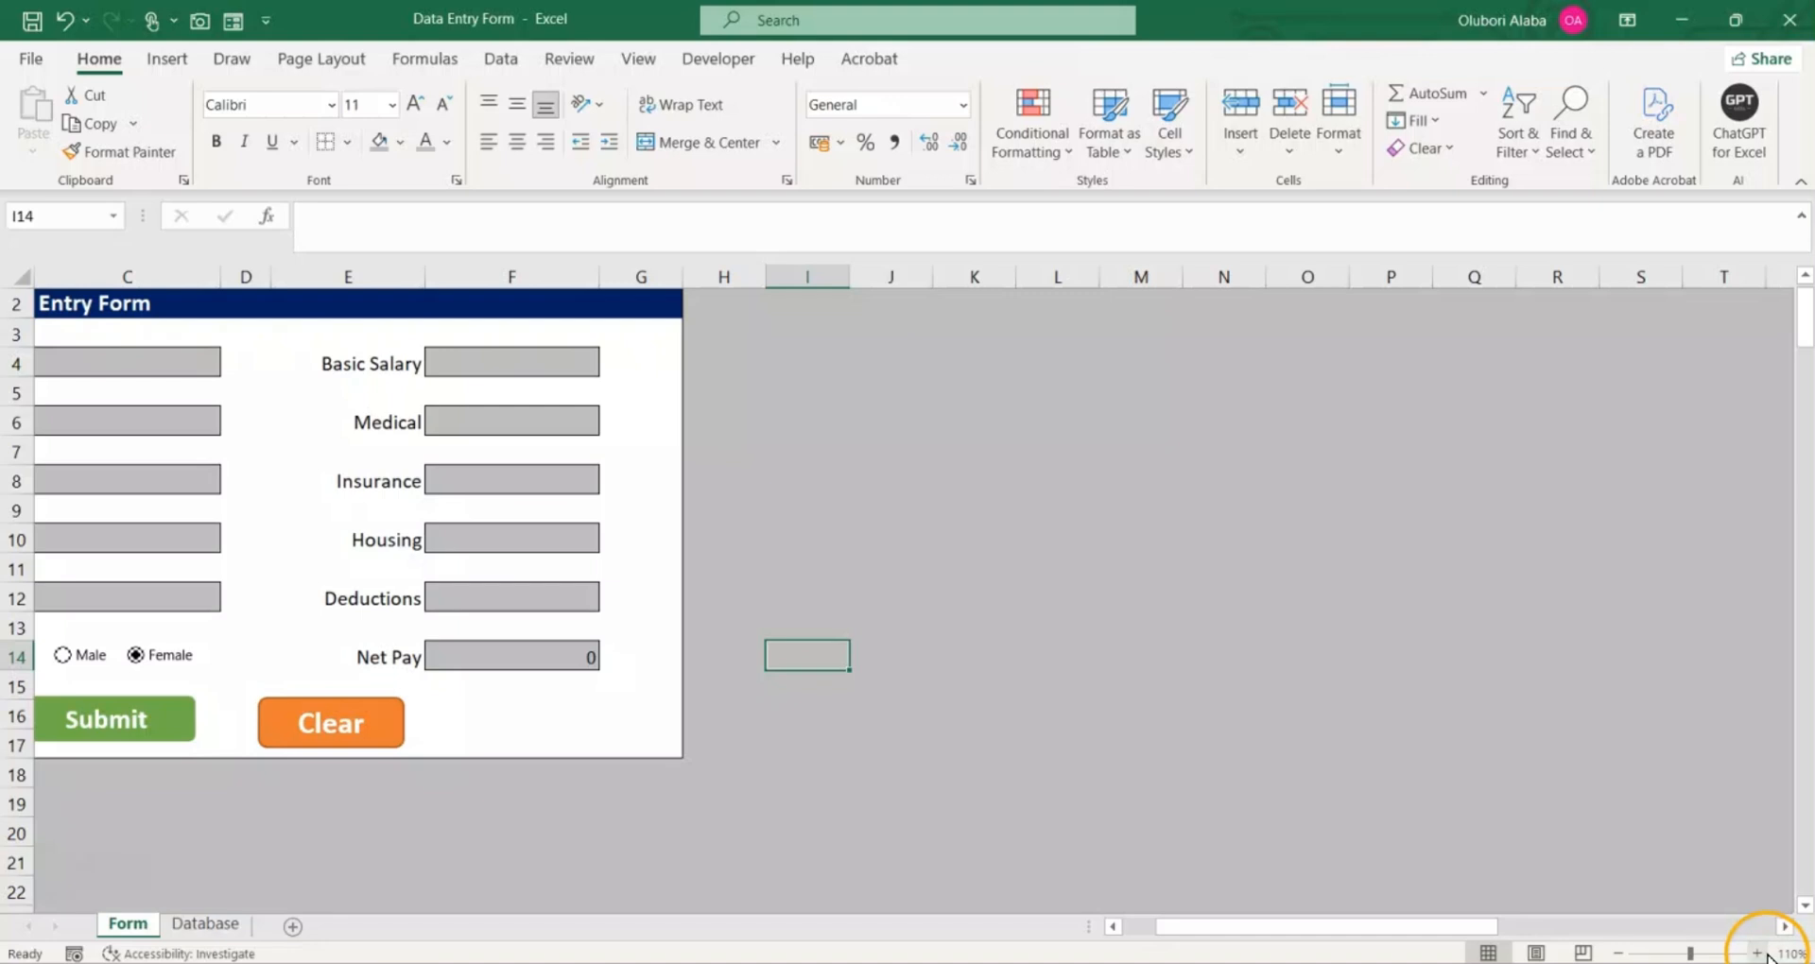
click(1764, 954)
drag(1446, 928, 1171, 952)
scroll(1202, 766, up, 1)
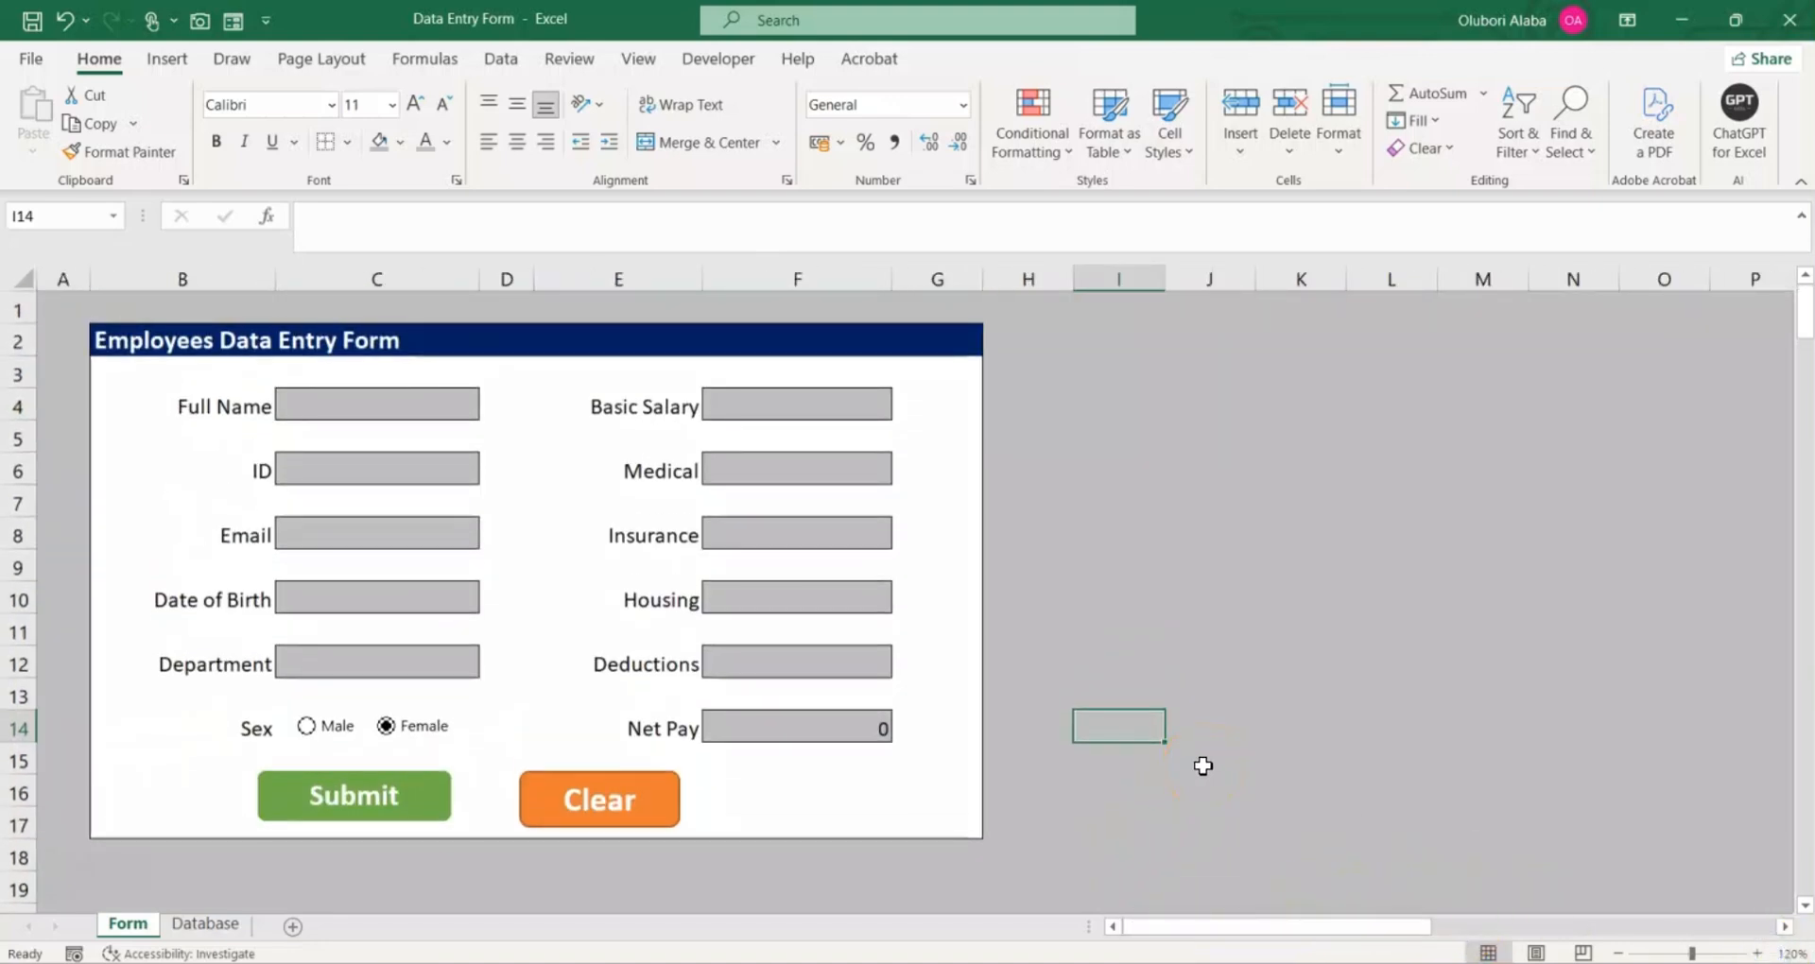